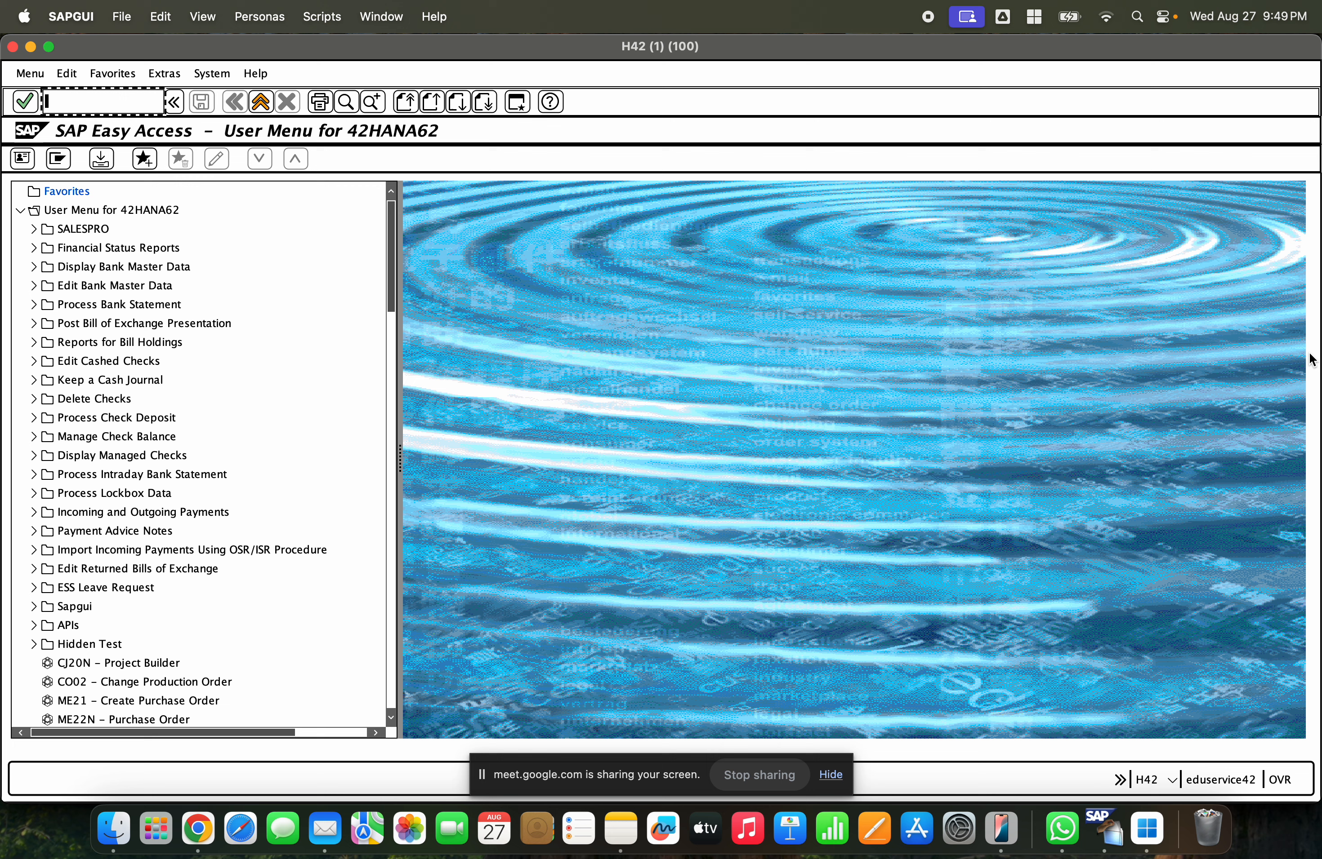
- Open transaction MM60 and display the materials list for material 1000241
type("mm")
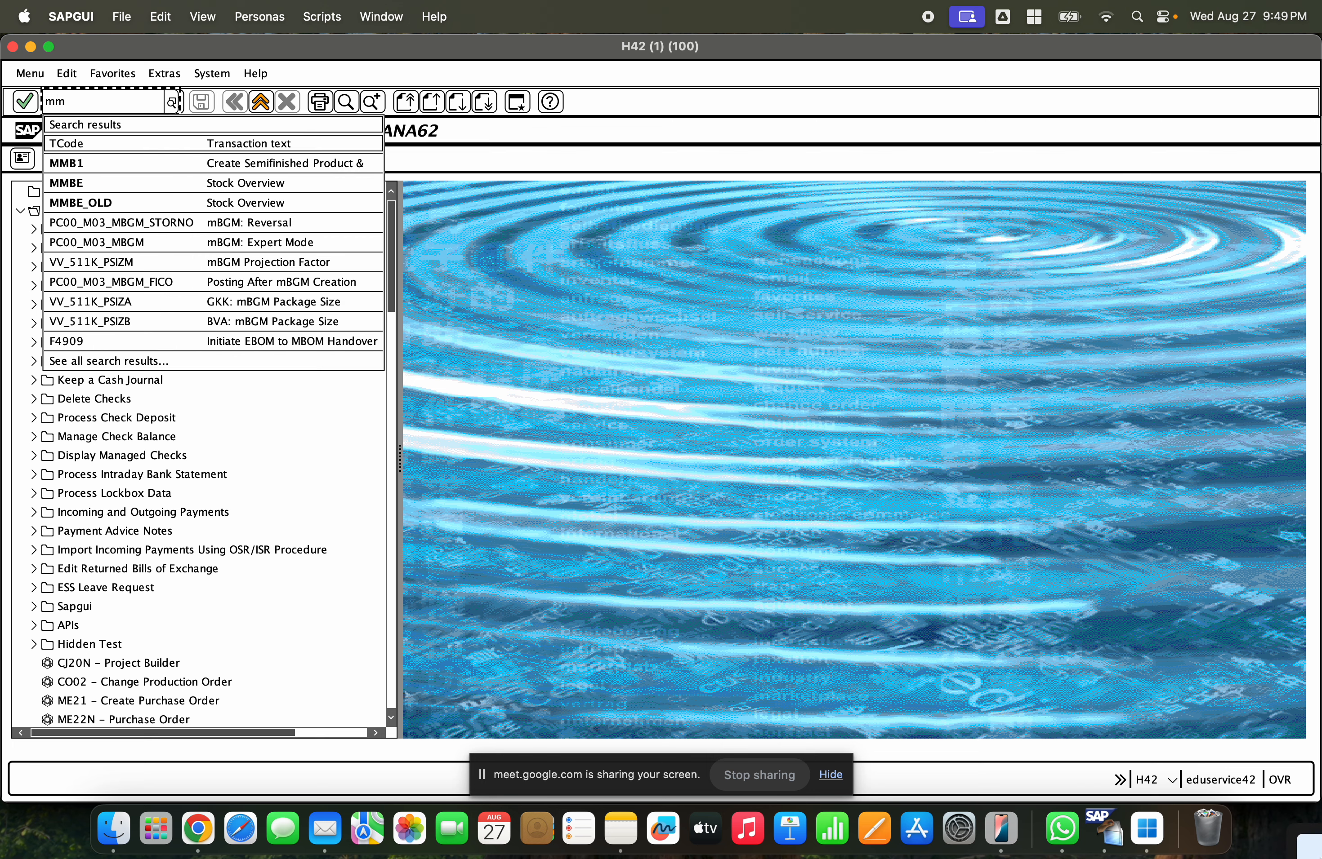
type("60")
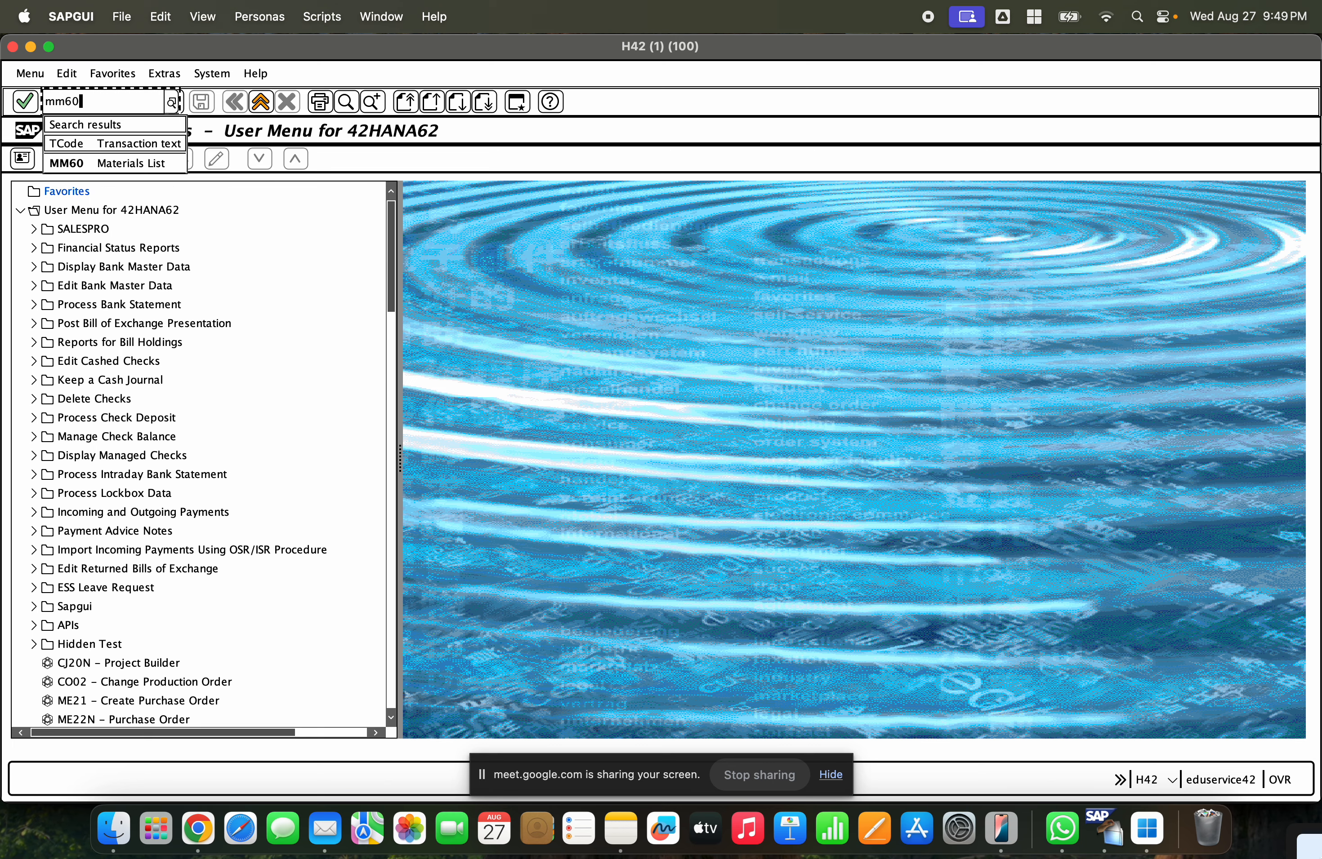
key("Return")
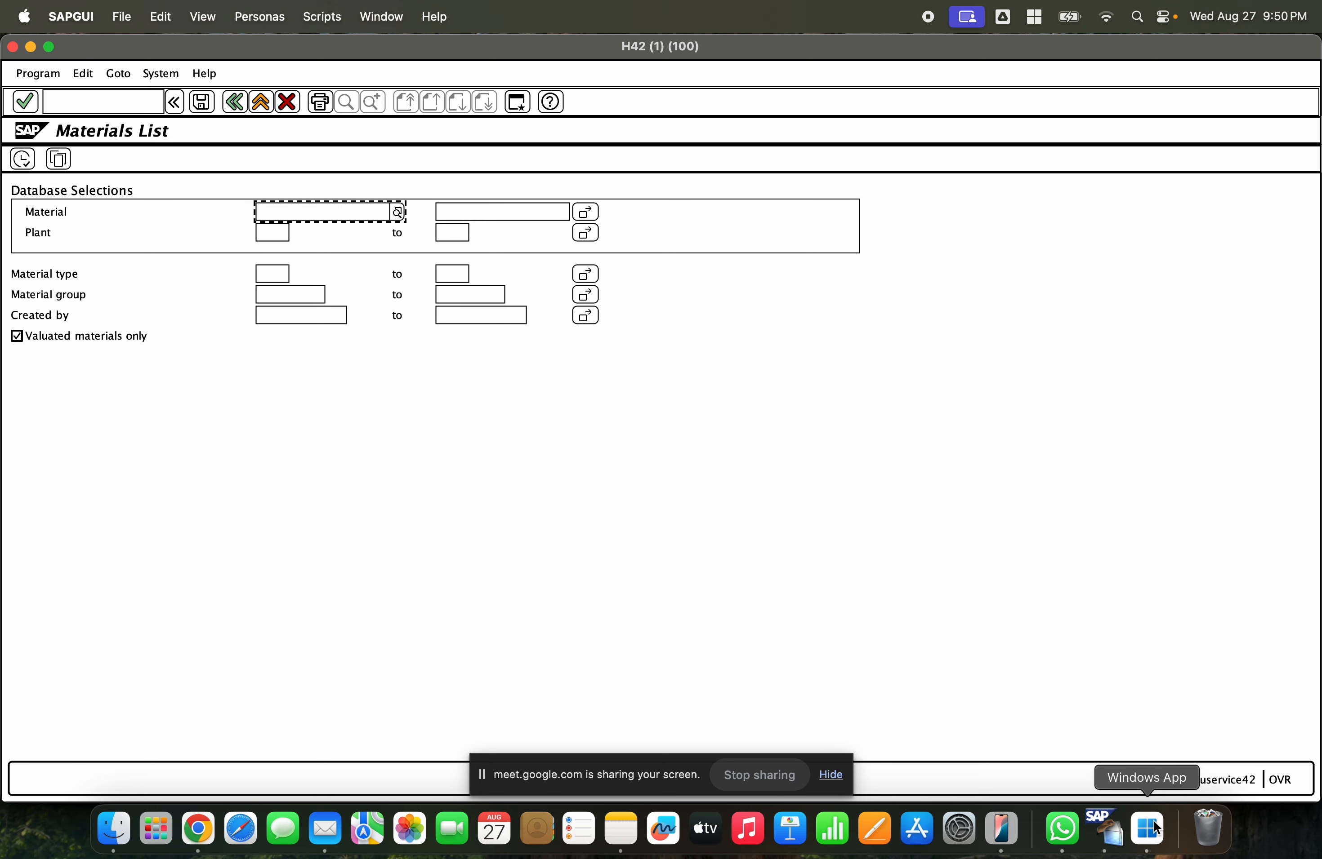
key("Down")
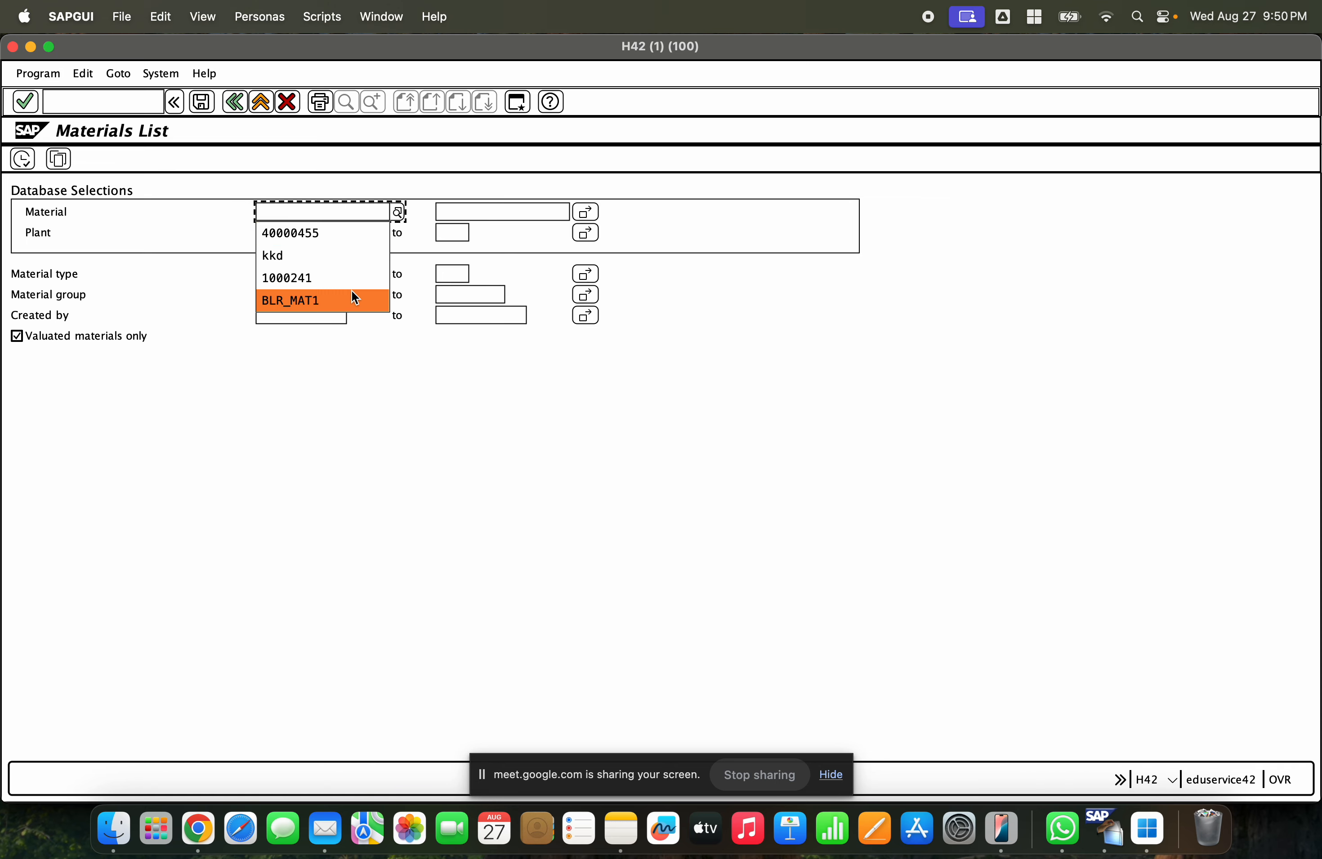
left_click(335, 279)
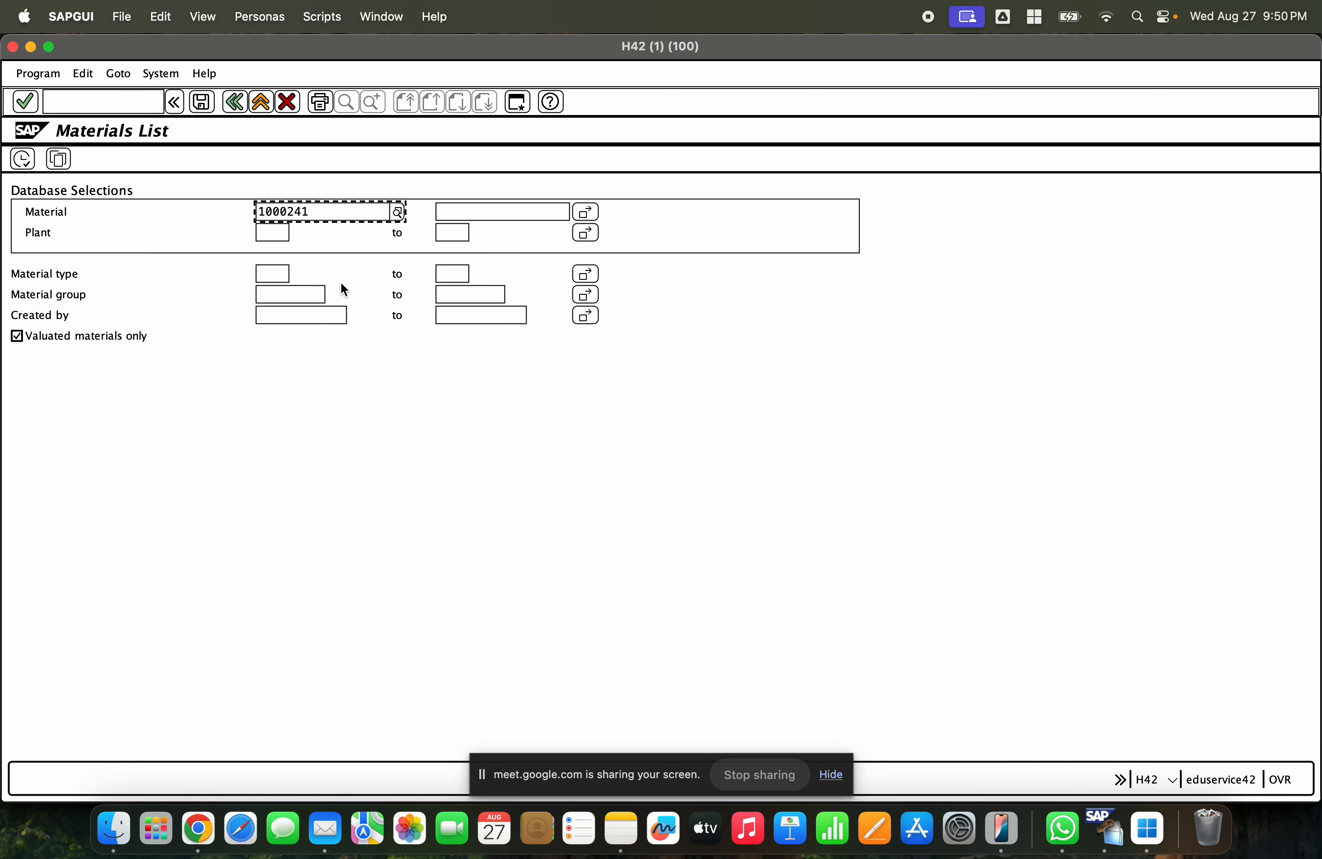
left_click(22, 159)
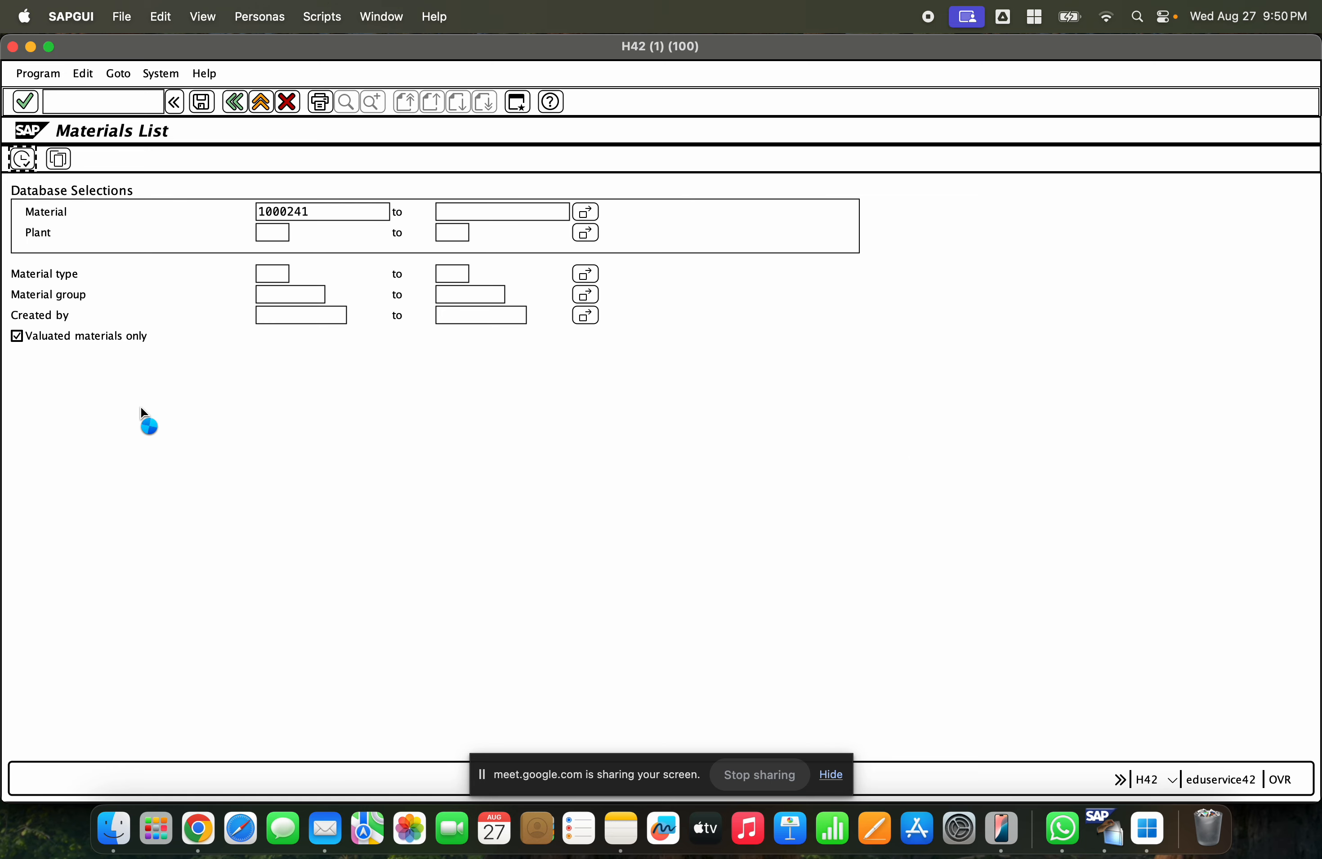
left_click(111, 211)
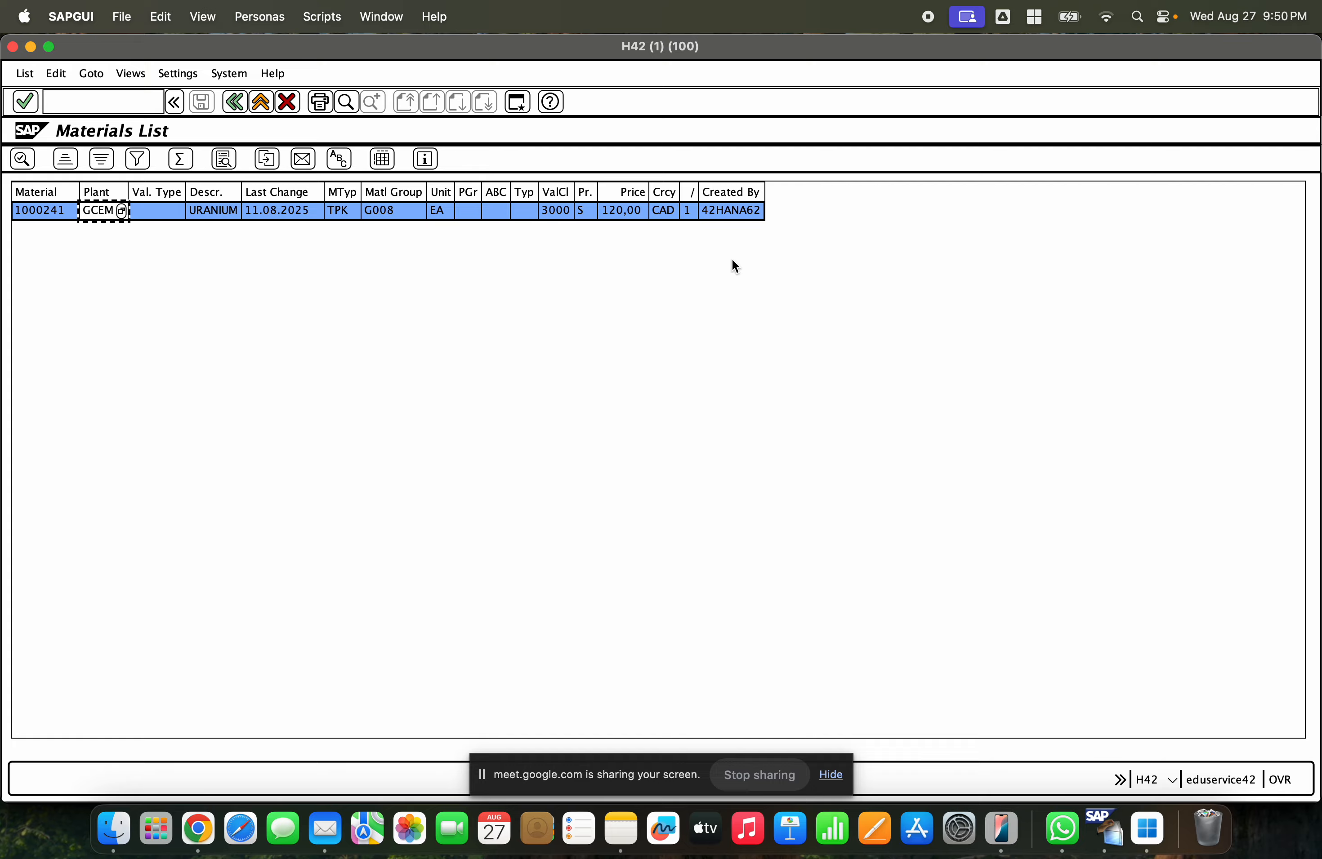
- Open the SAP Reference IMG through transaction SPRO
type("mm0")
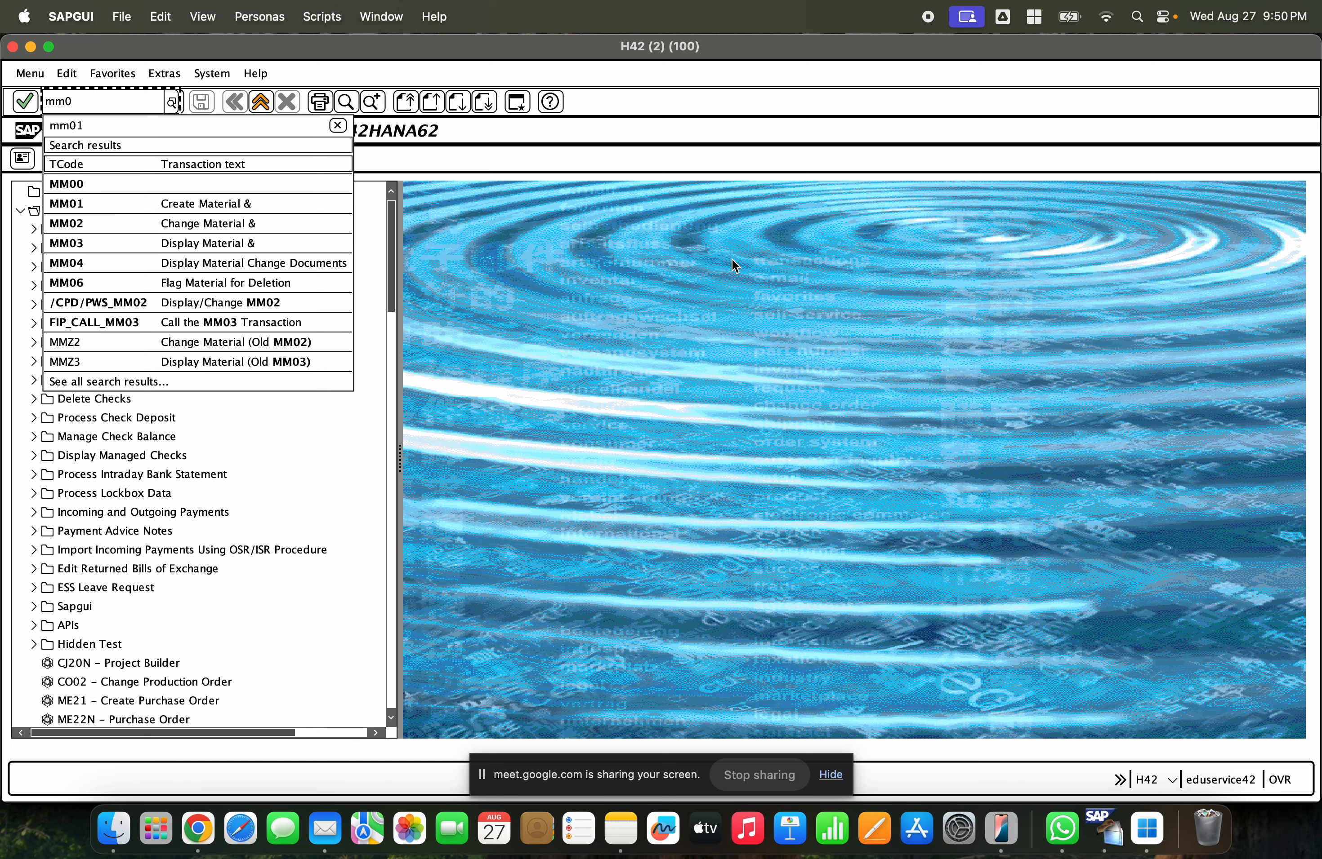
key("BackSpace")
type("s")
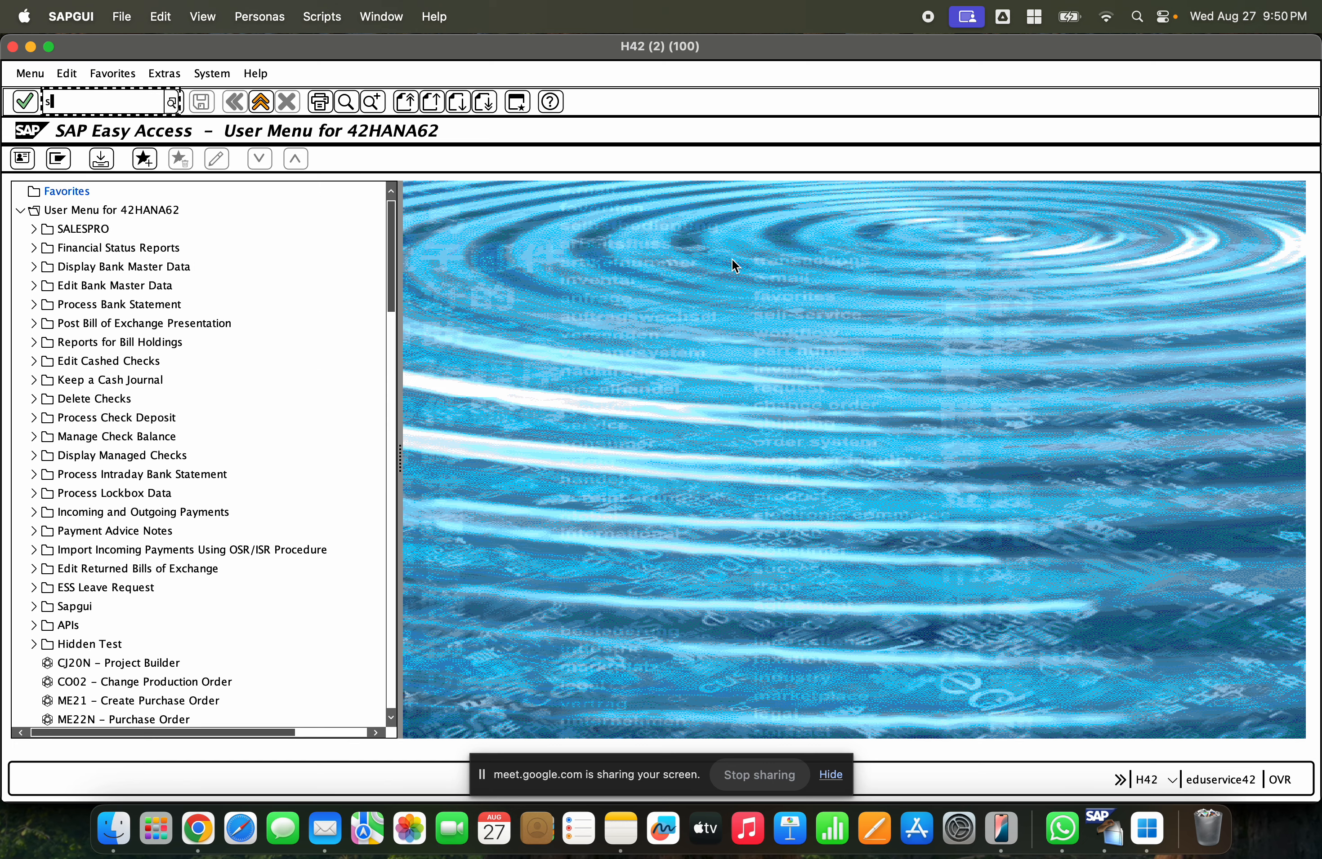
type("pro")
key("Return")
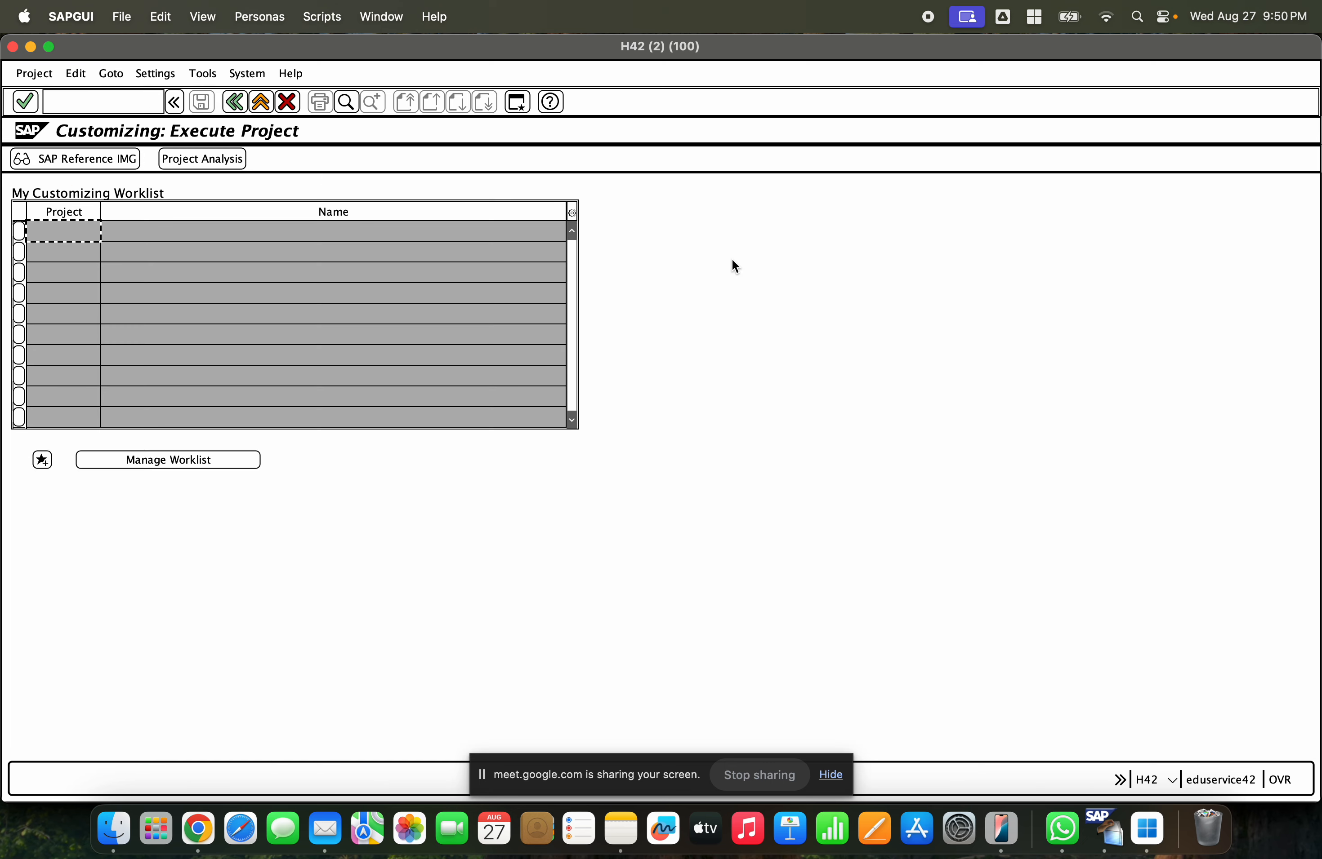
left_click(23, 159)
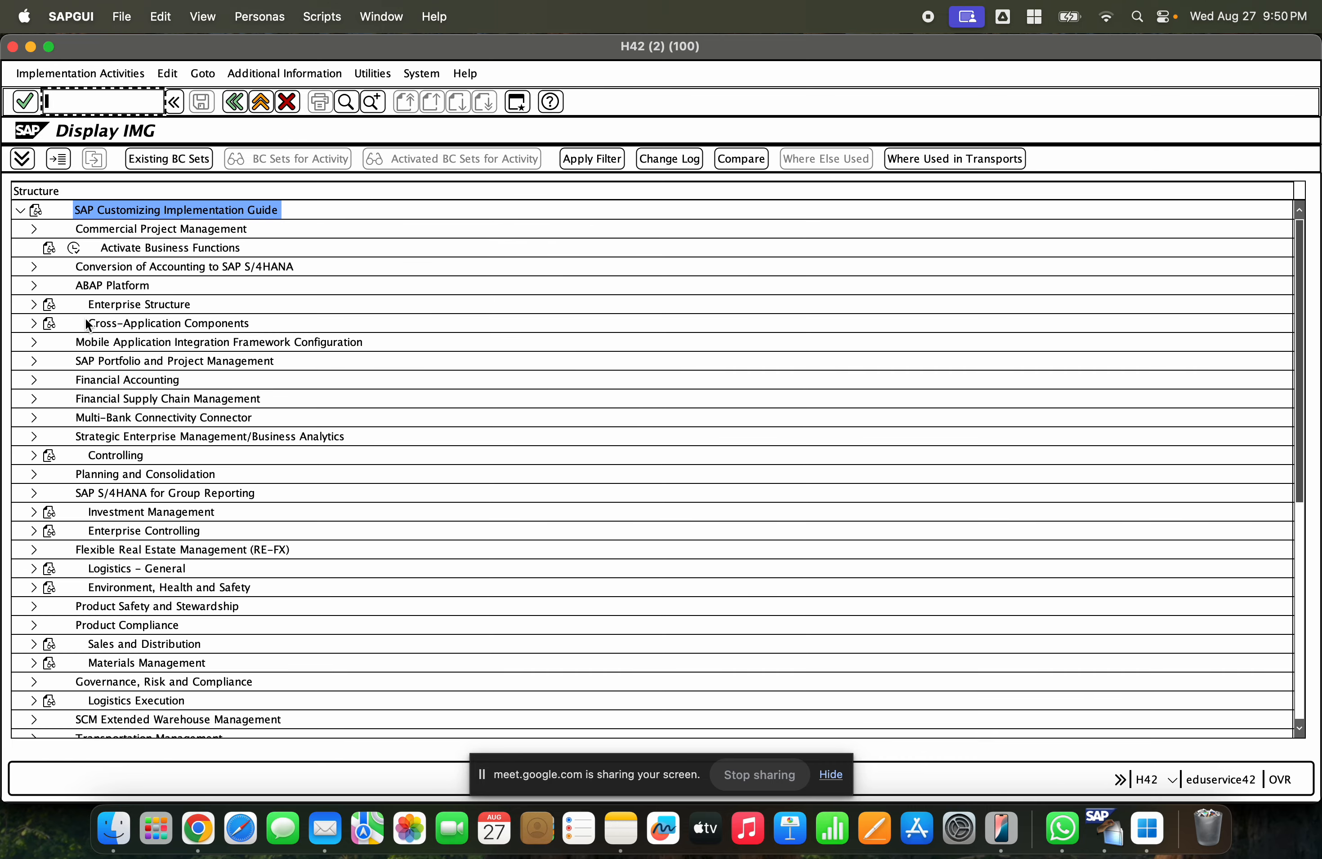
- Open the IMG activity Assign plant to company code under Enterprise Structure, Assignment, Logistics - General
left_click(34, 305)
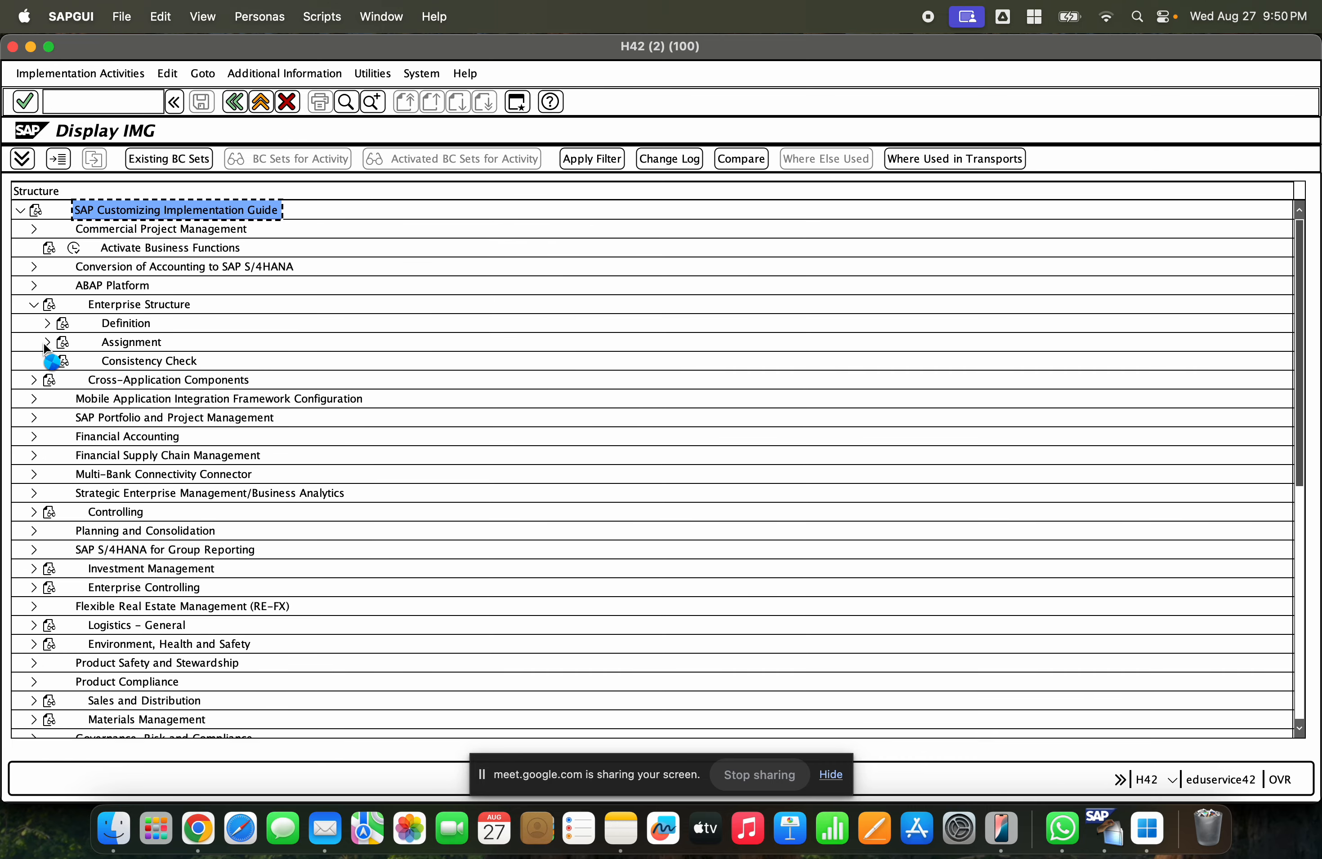
left_click(46, 342)
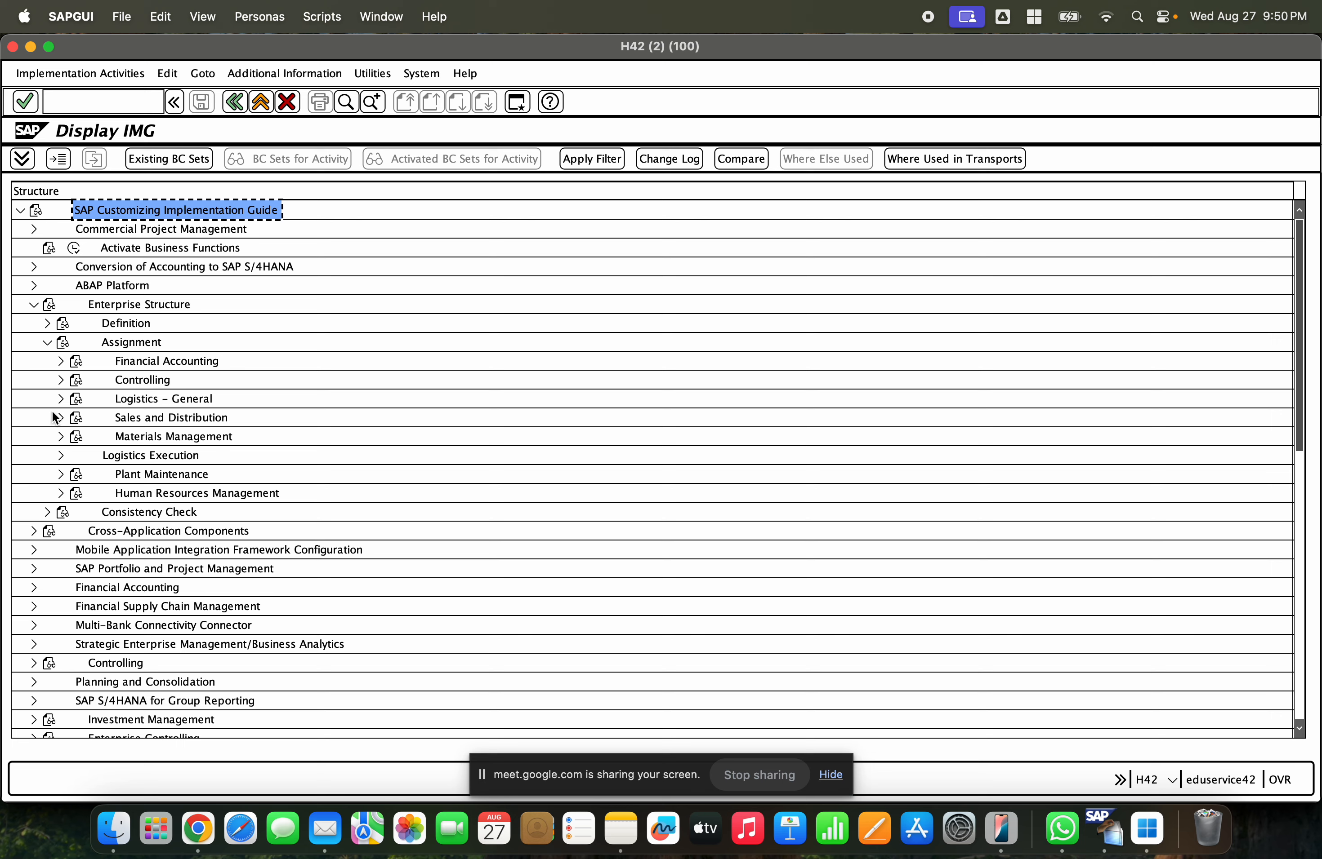
left_click(61, 398)
left_click(189, 444)
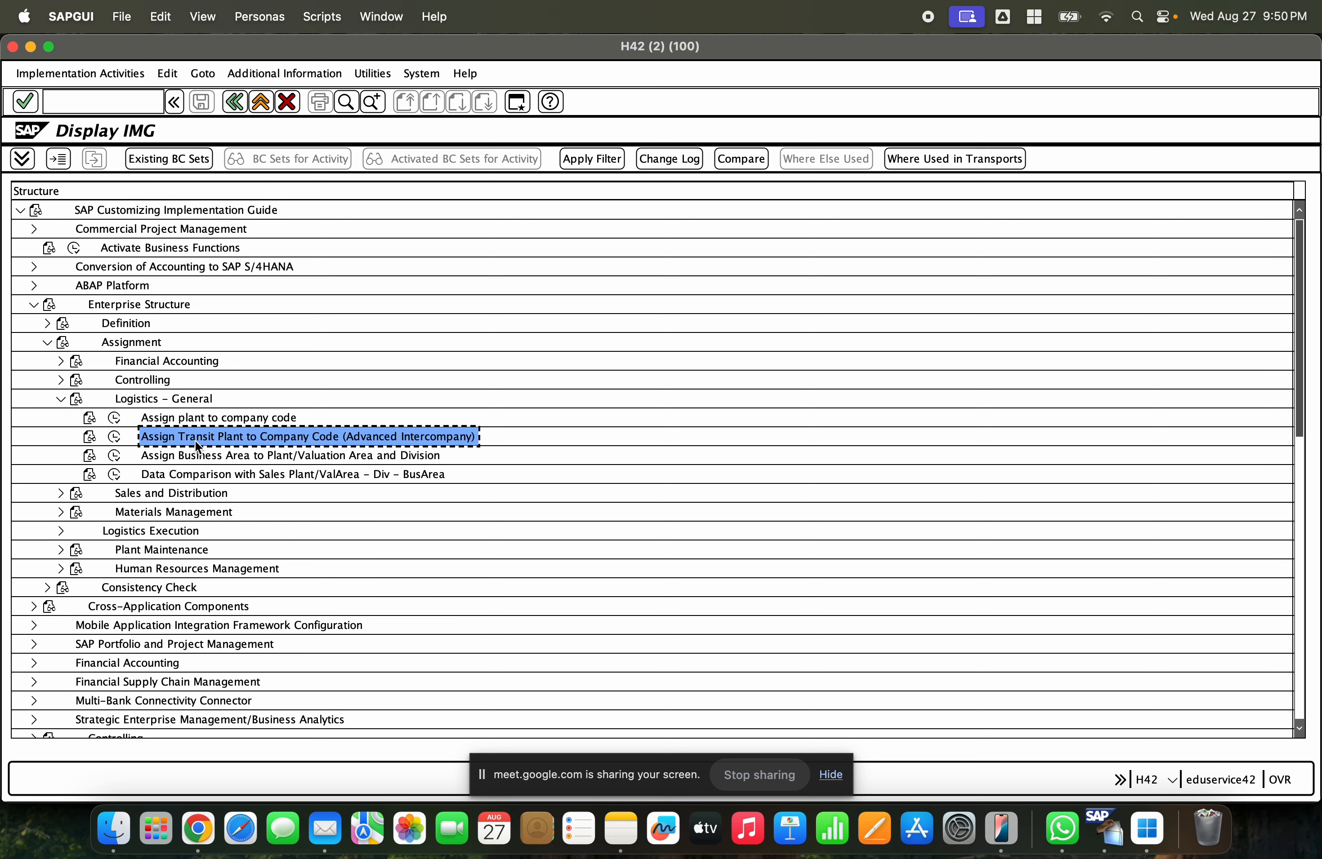
left_click(115, 420)
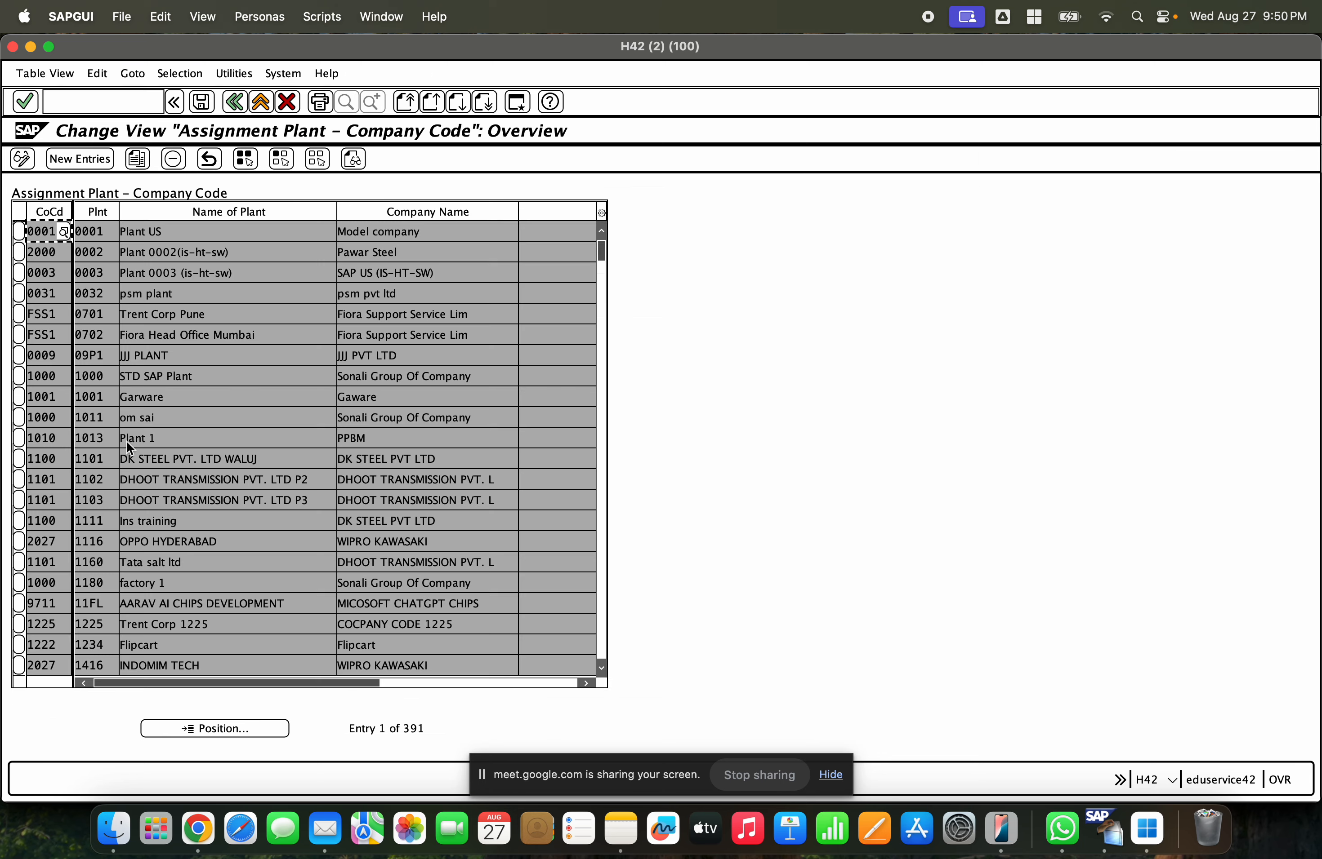
- Position the plant to company code assignment list at plant gce and select the GCET plant entry
left_click(247, 728)
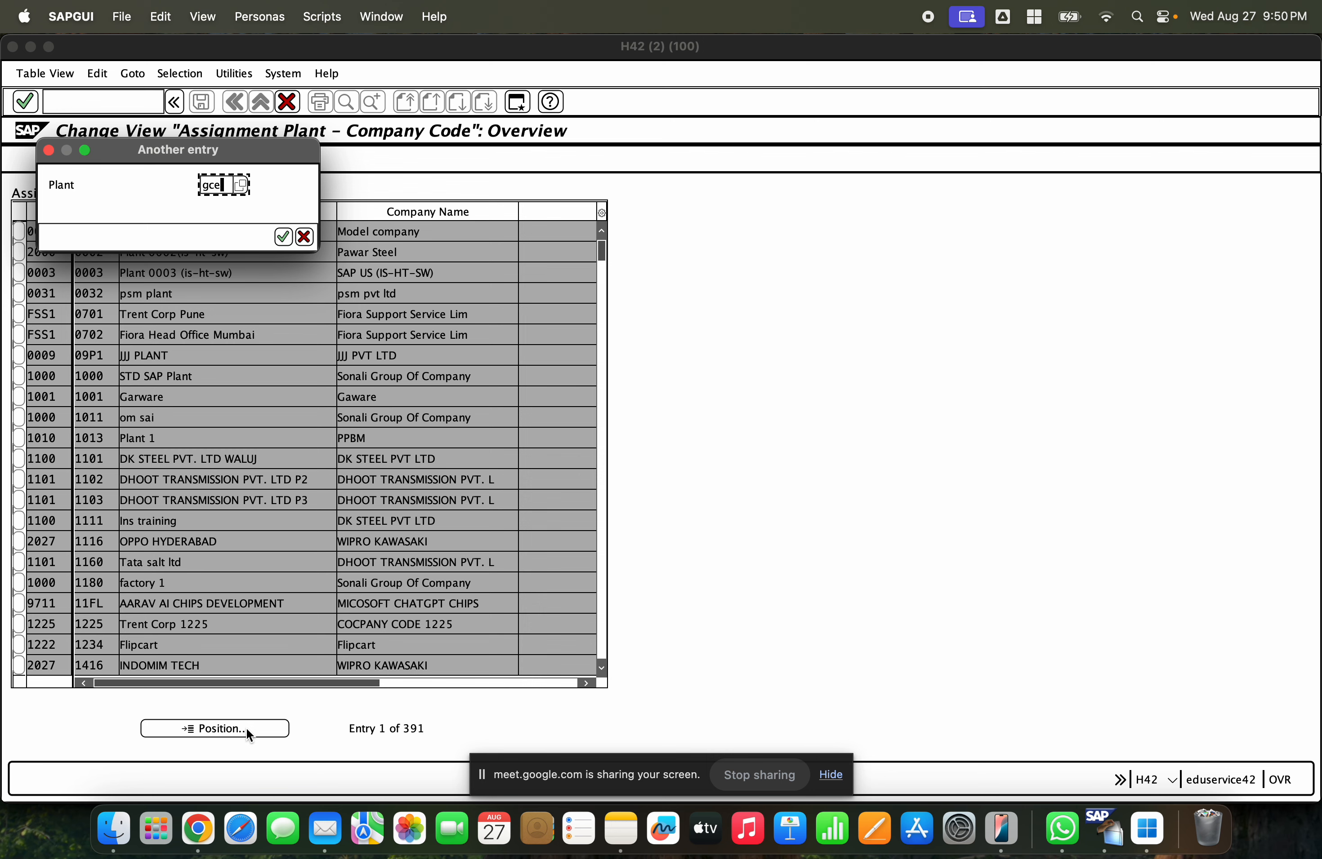
type("gce")
key("Return")
left_click(107, 238)
left_click(111, 254)
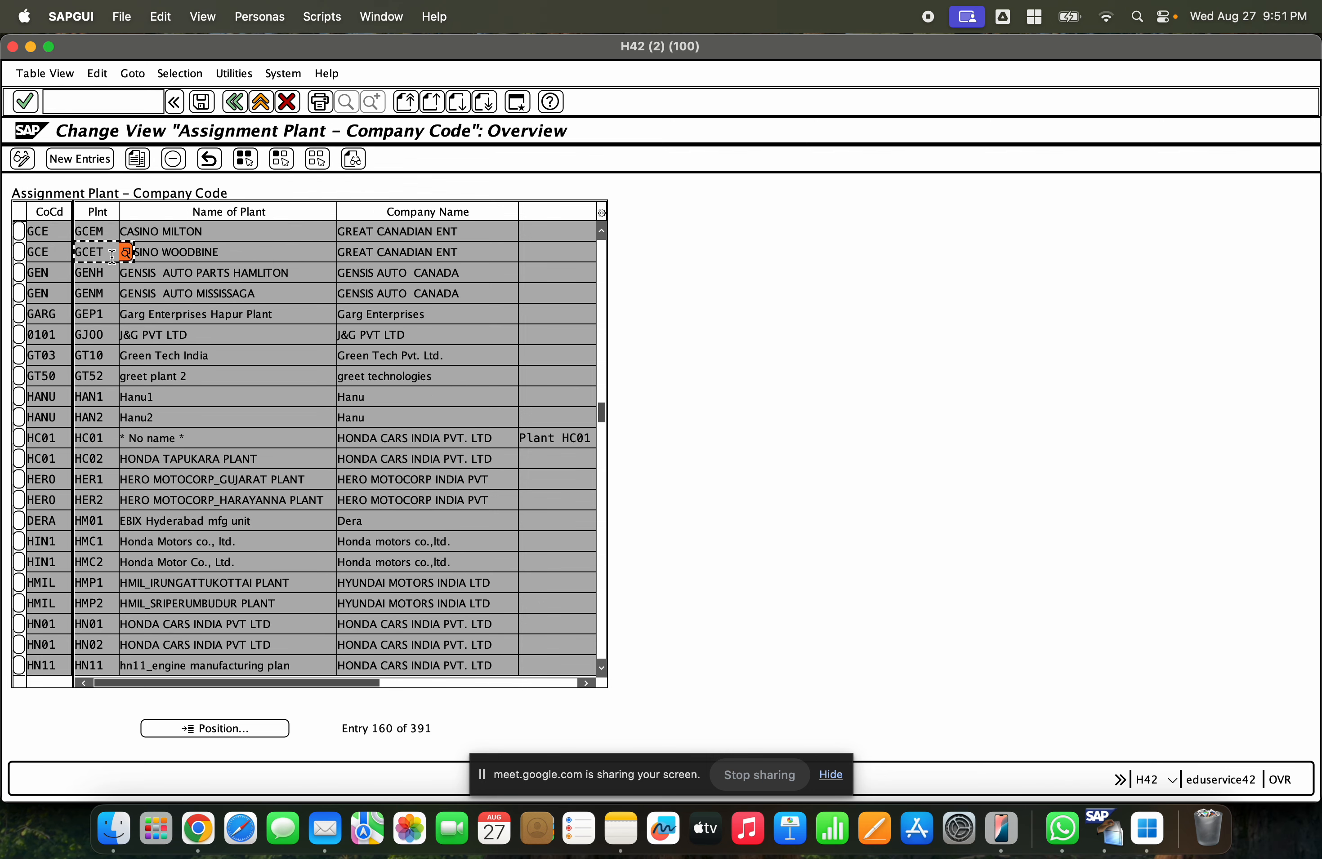
left_click_drag(110, 253, 76, 254)
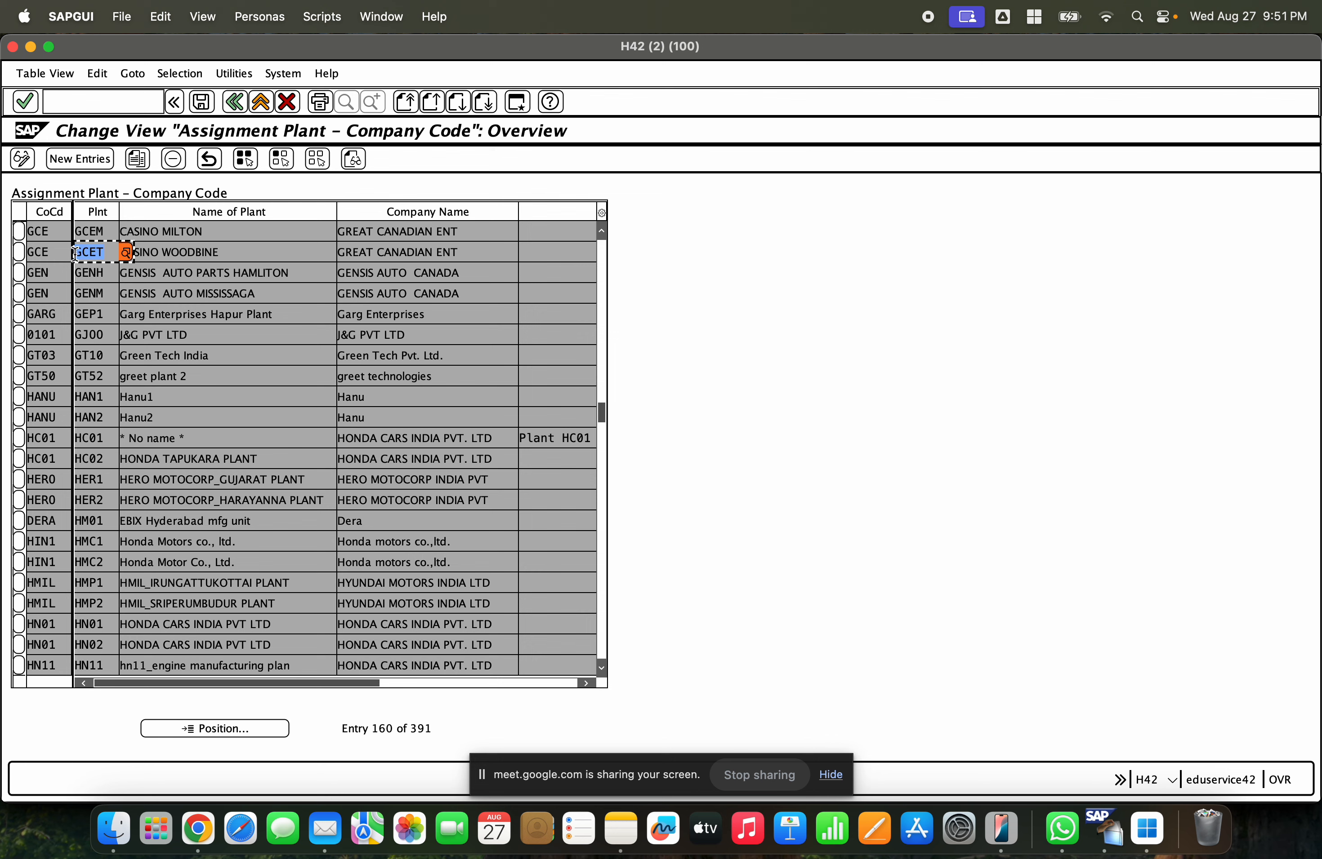
left_click_drag(109, 232, 80, 252)
- Switch to Chrome and allow Meet's picture-in-picture this time
left_click(198, 829)
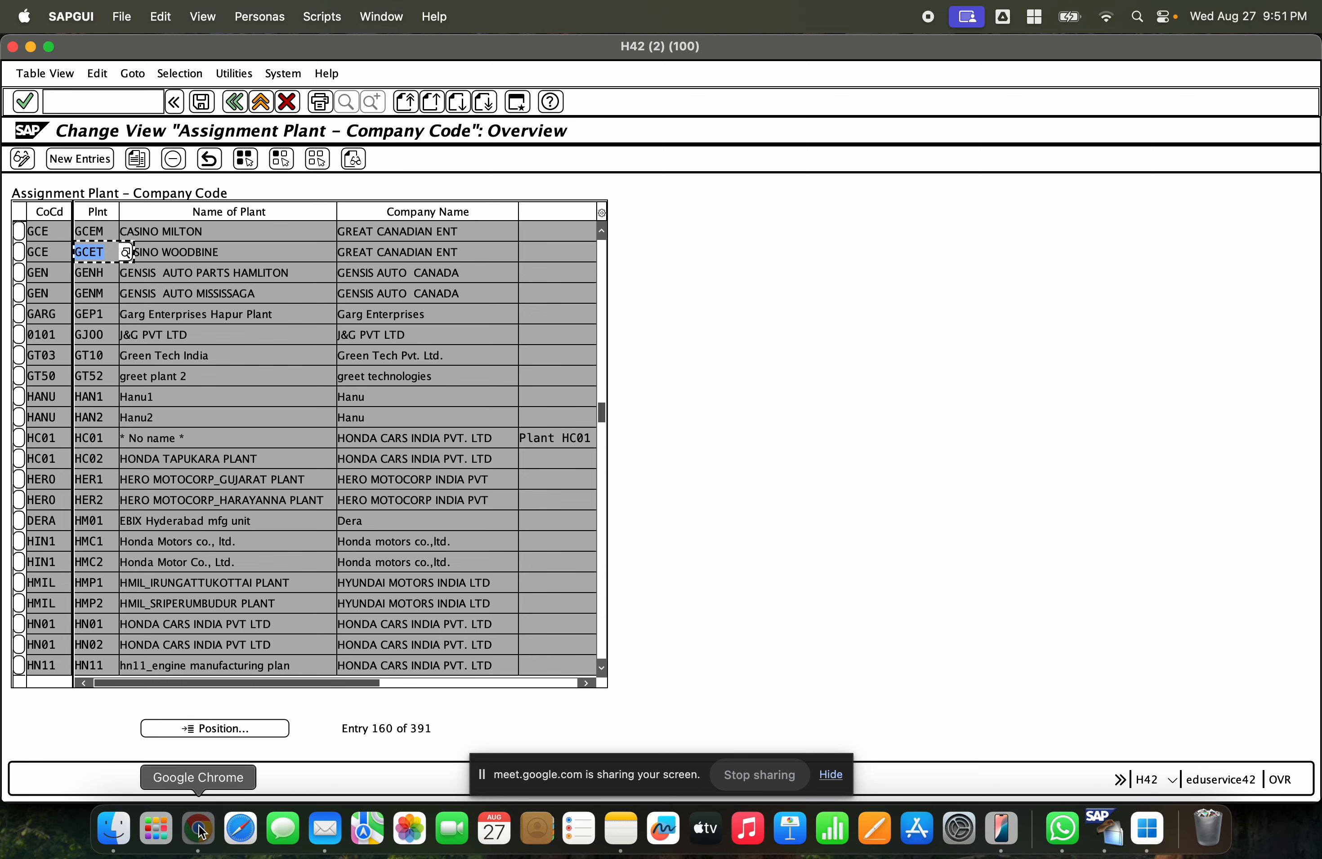
left_click(310, 51)
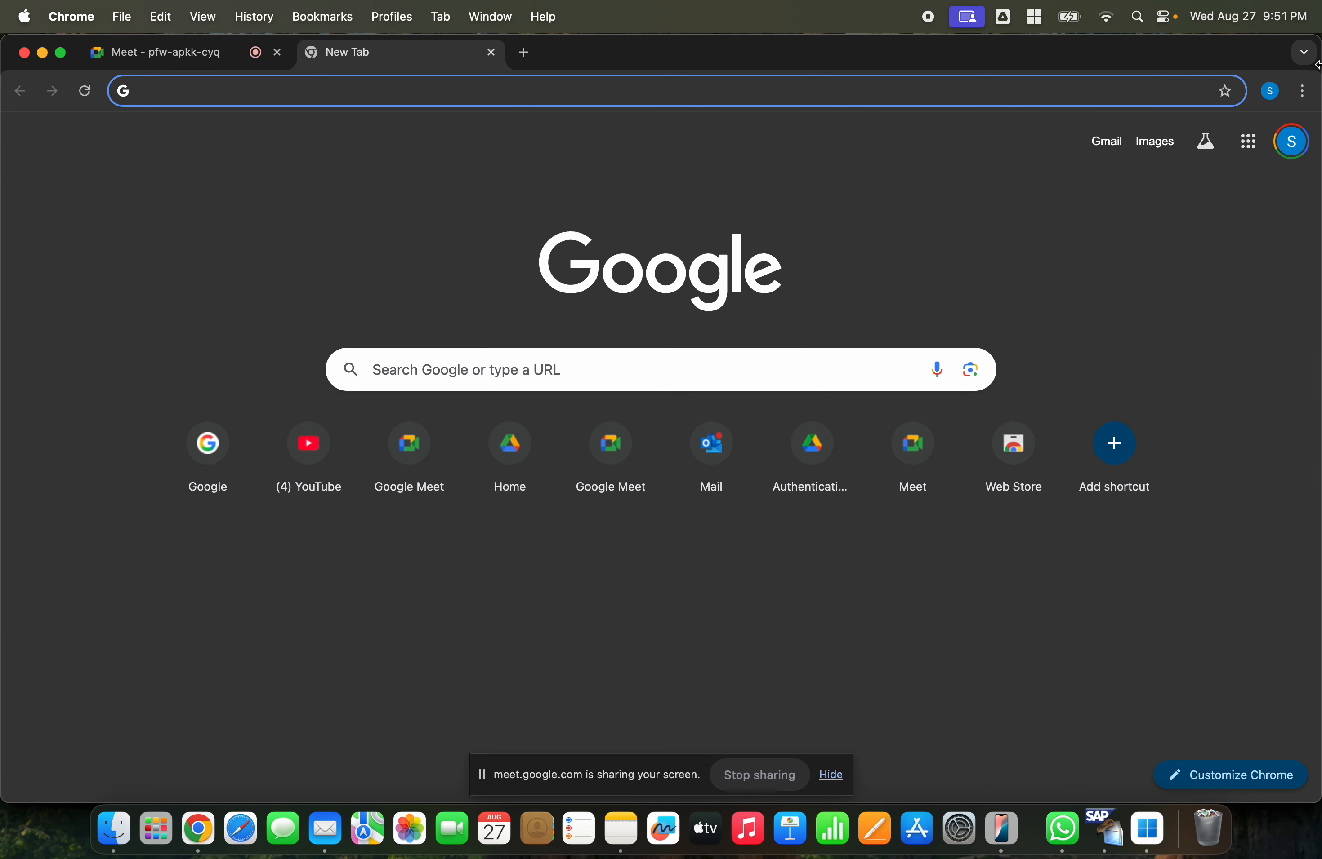
left_click(1269, 91)
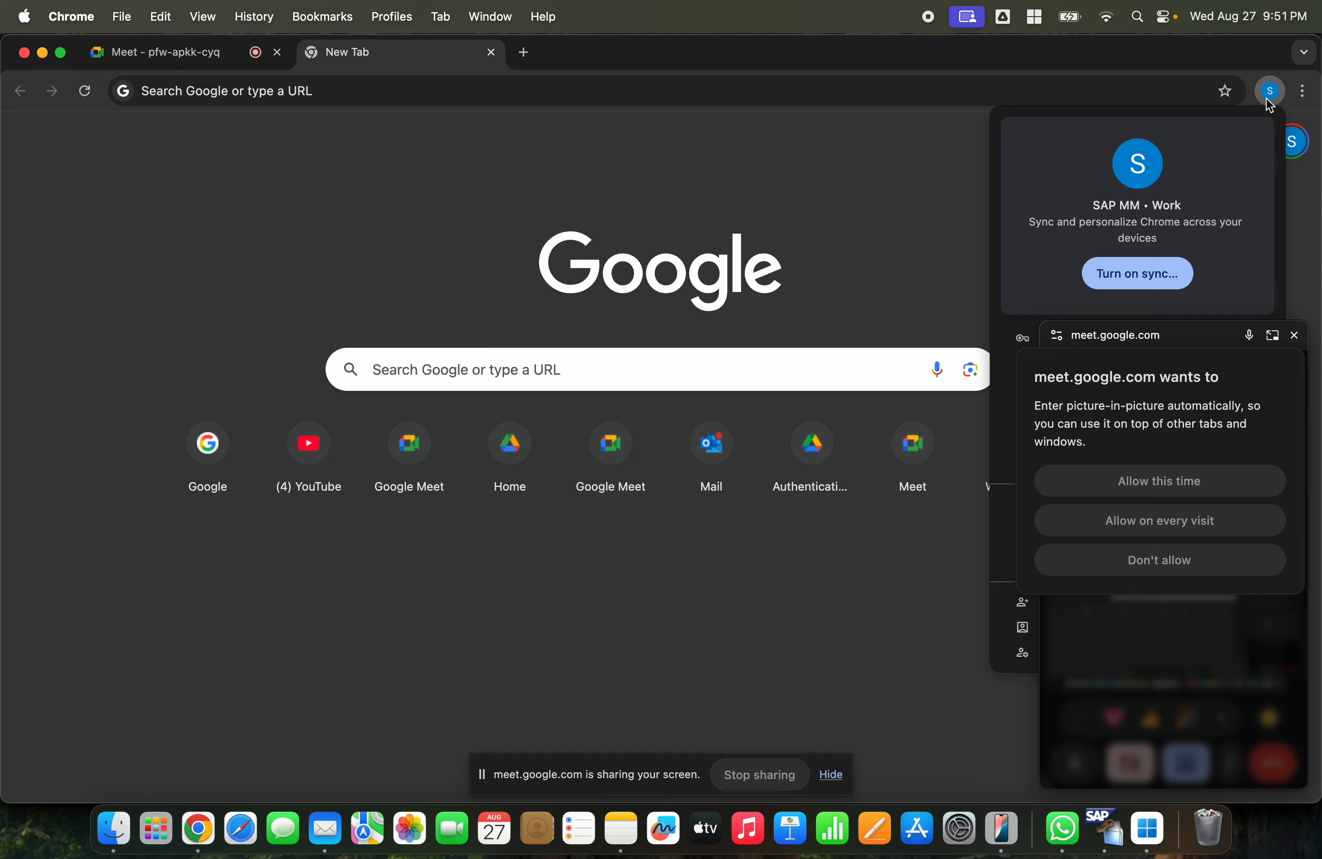
left_click(1217, 478)
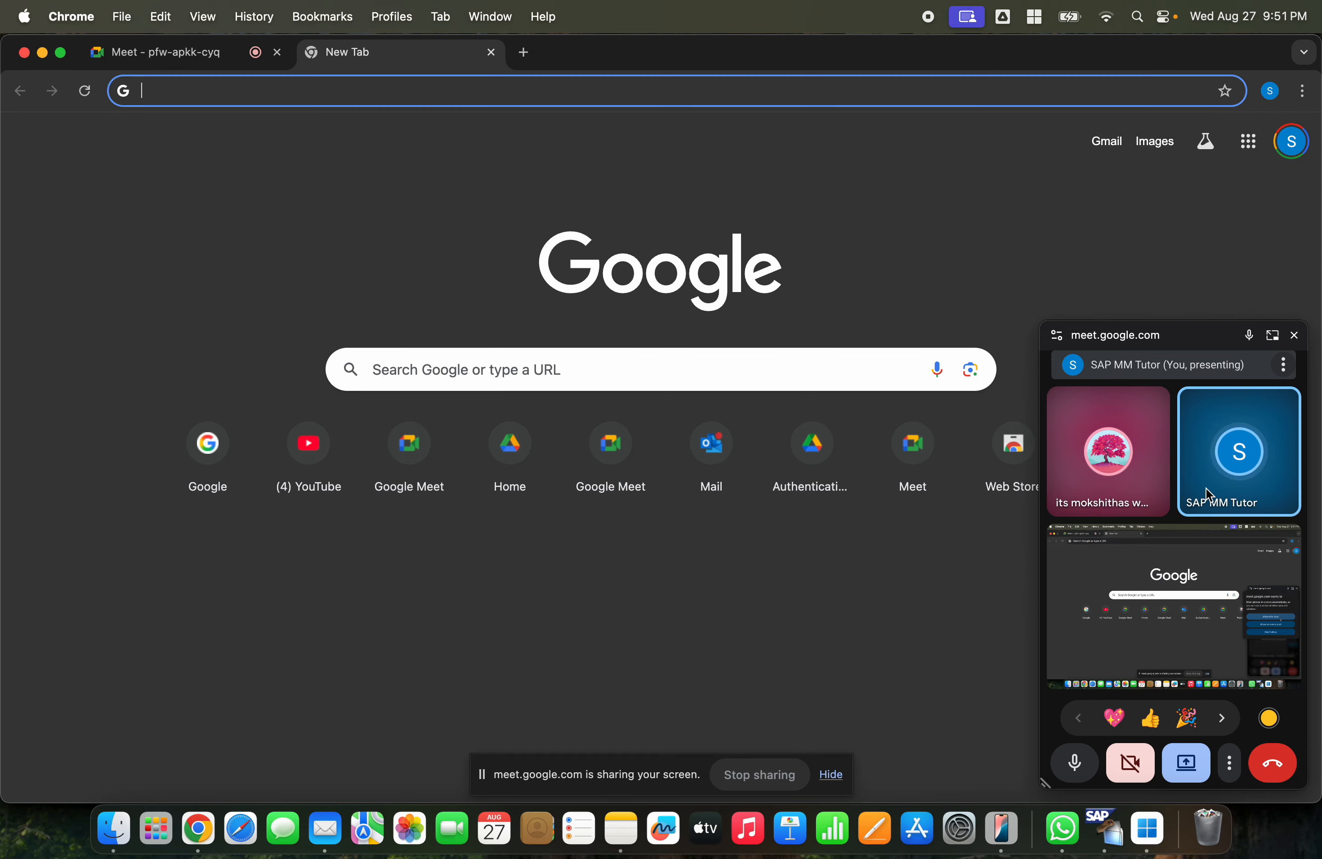
left_click(1271, 92)
left_click(325, 99)
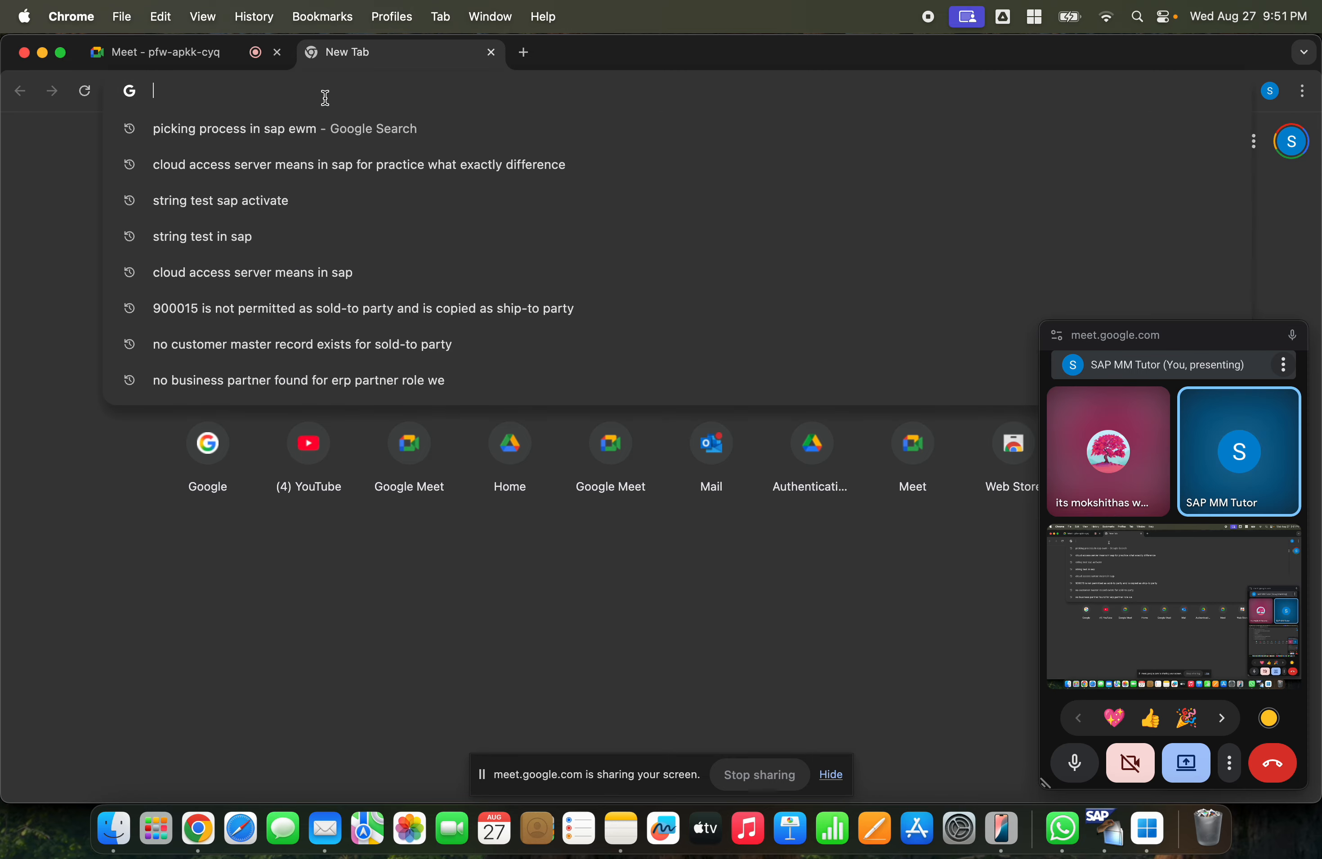
type("sap ")
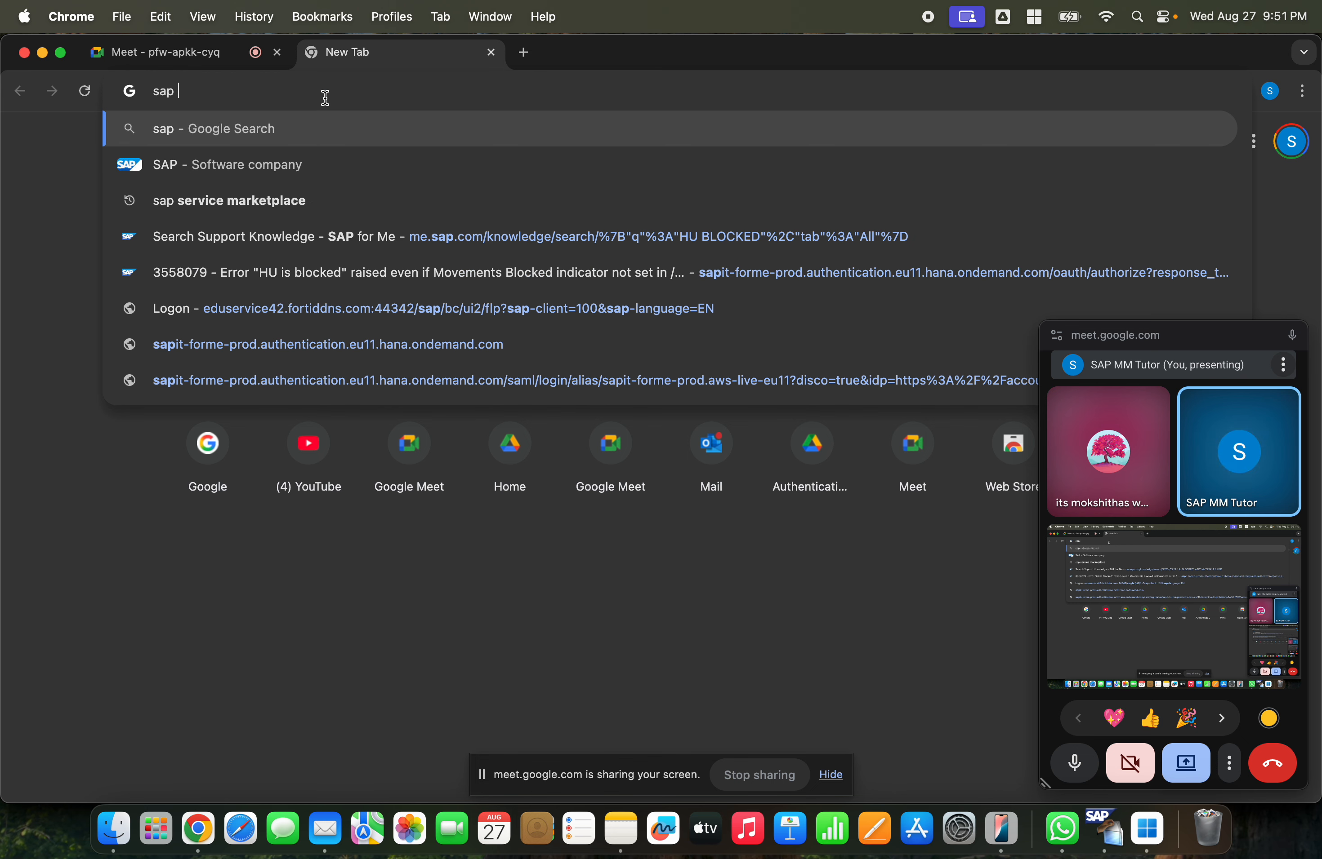
type("Mm")
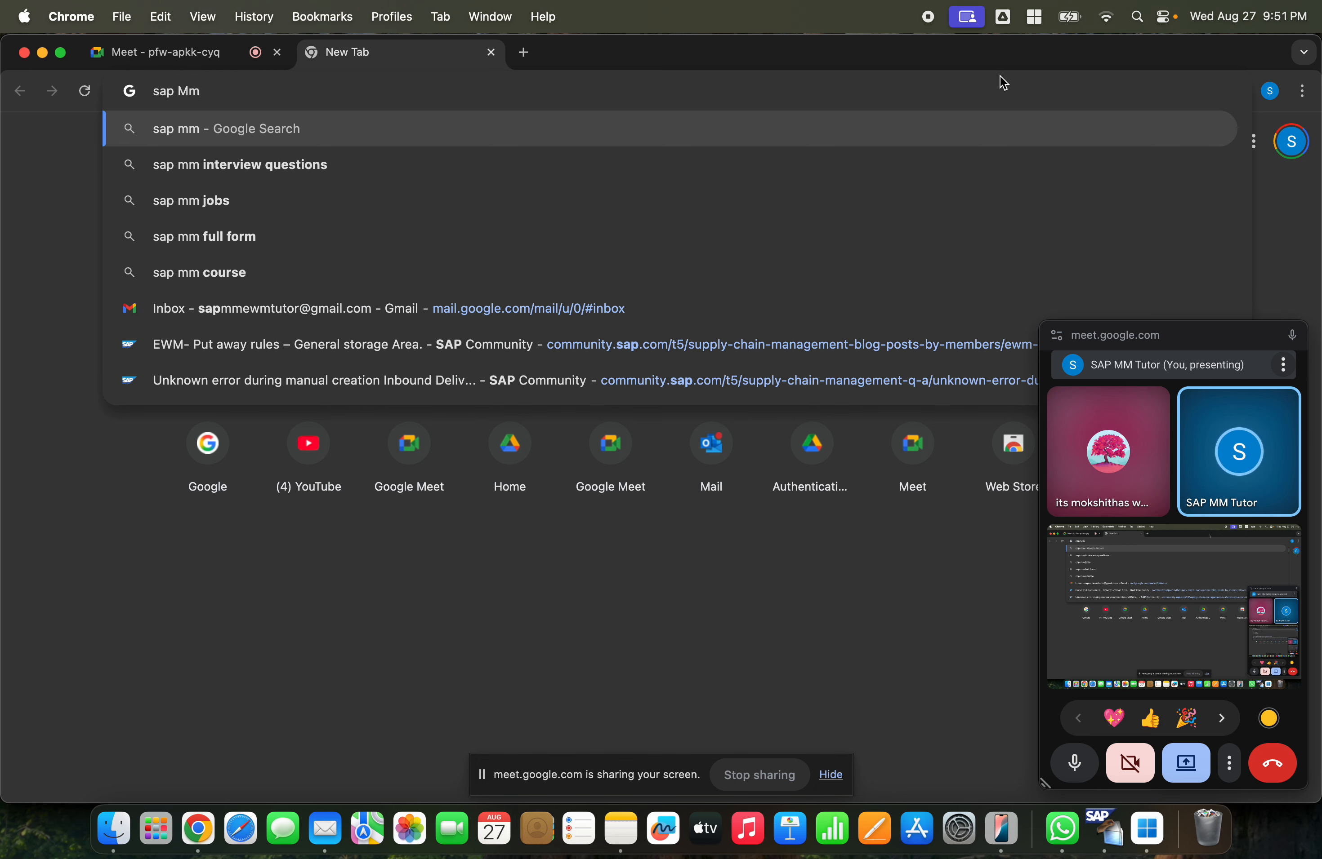
- Move the Meet picture-in-picture window aside and switch to another Chrome profile
left_click(1270, 91)
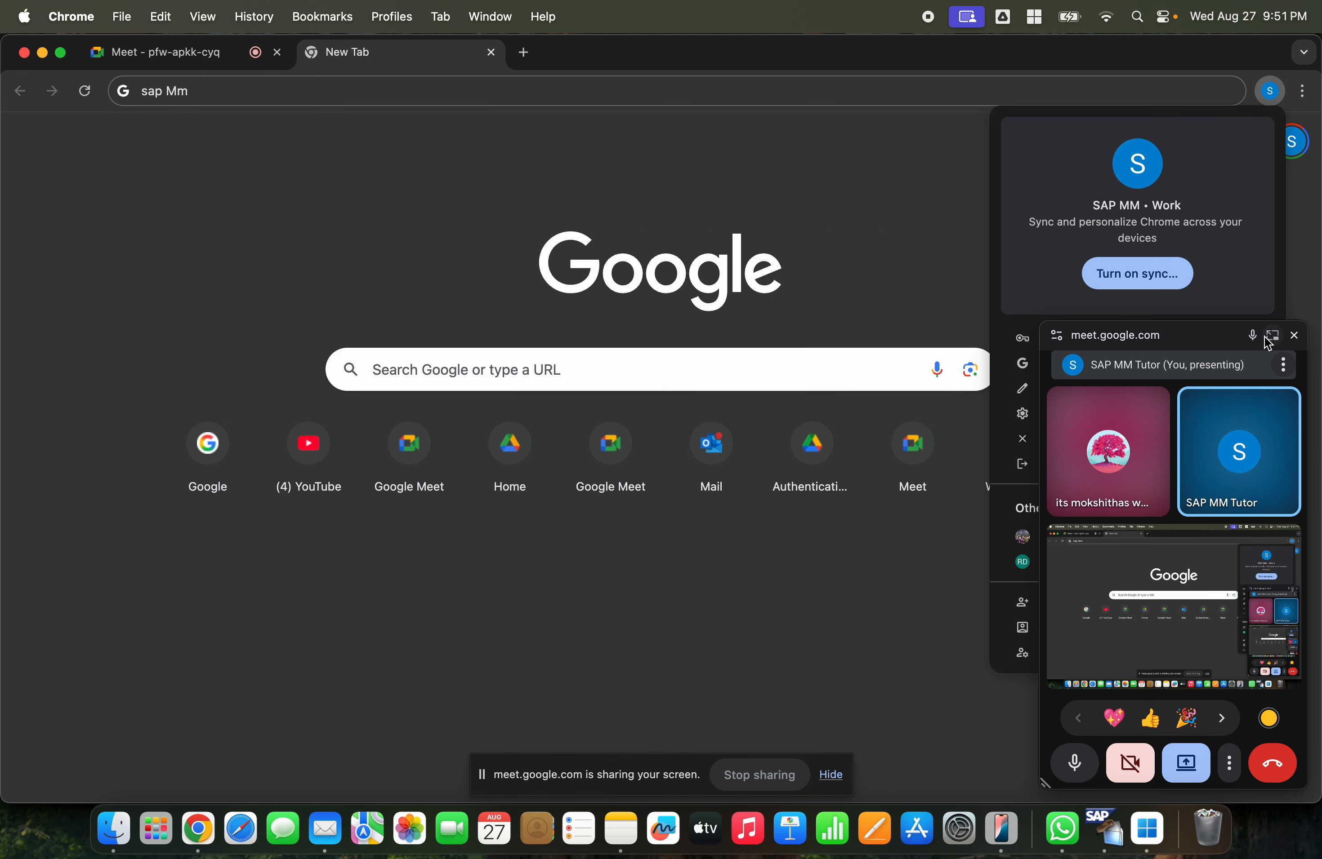
left_click_drag(1223, 332, 1070, 506)
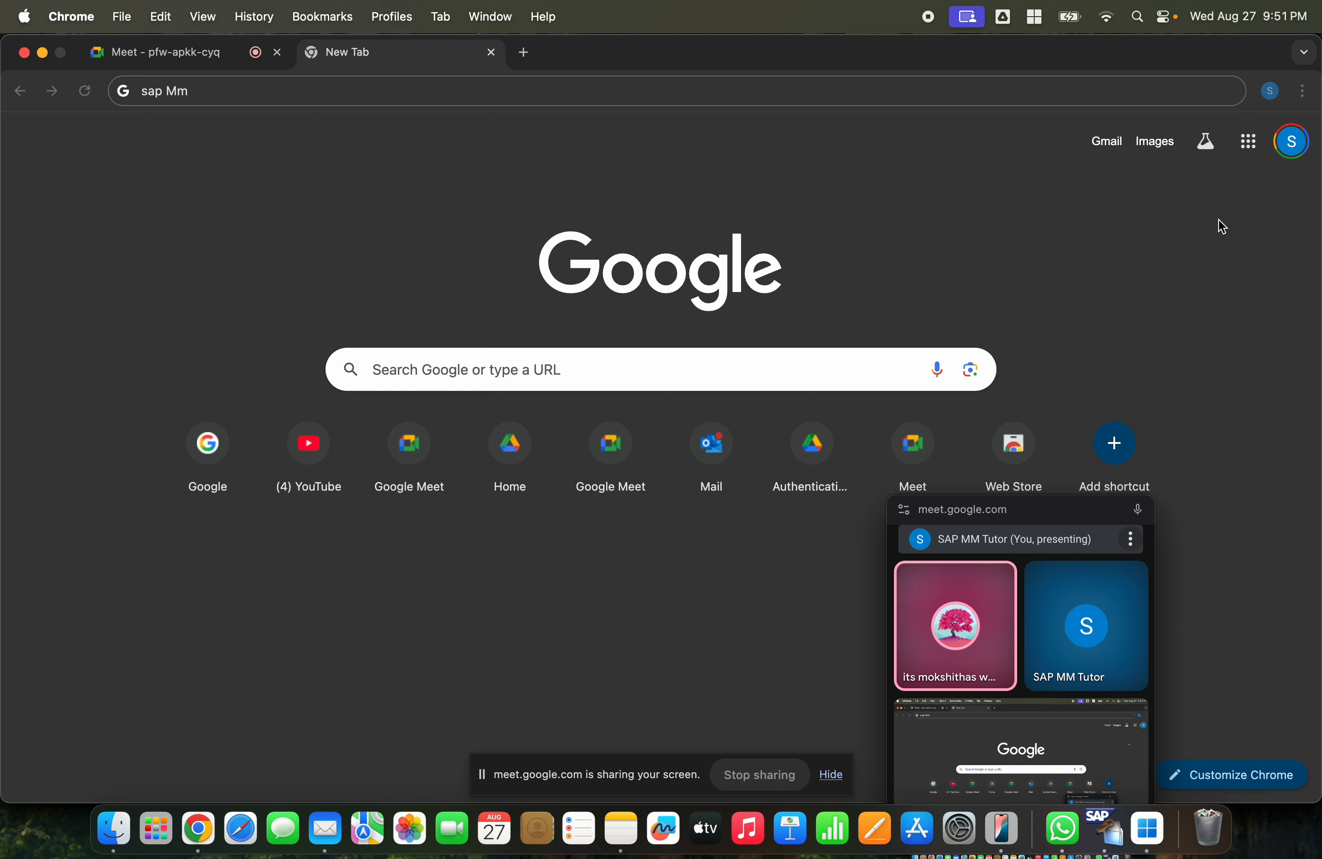
left_click(1273, 104)
left_click_drag(1049, 513, 720, 471)
left_click(1268, 92)
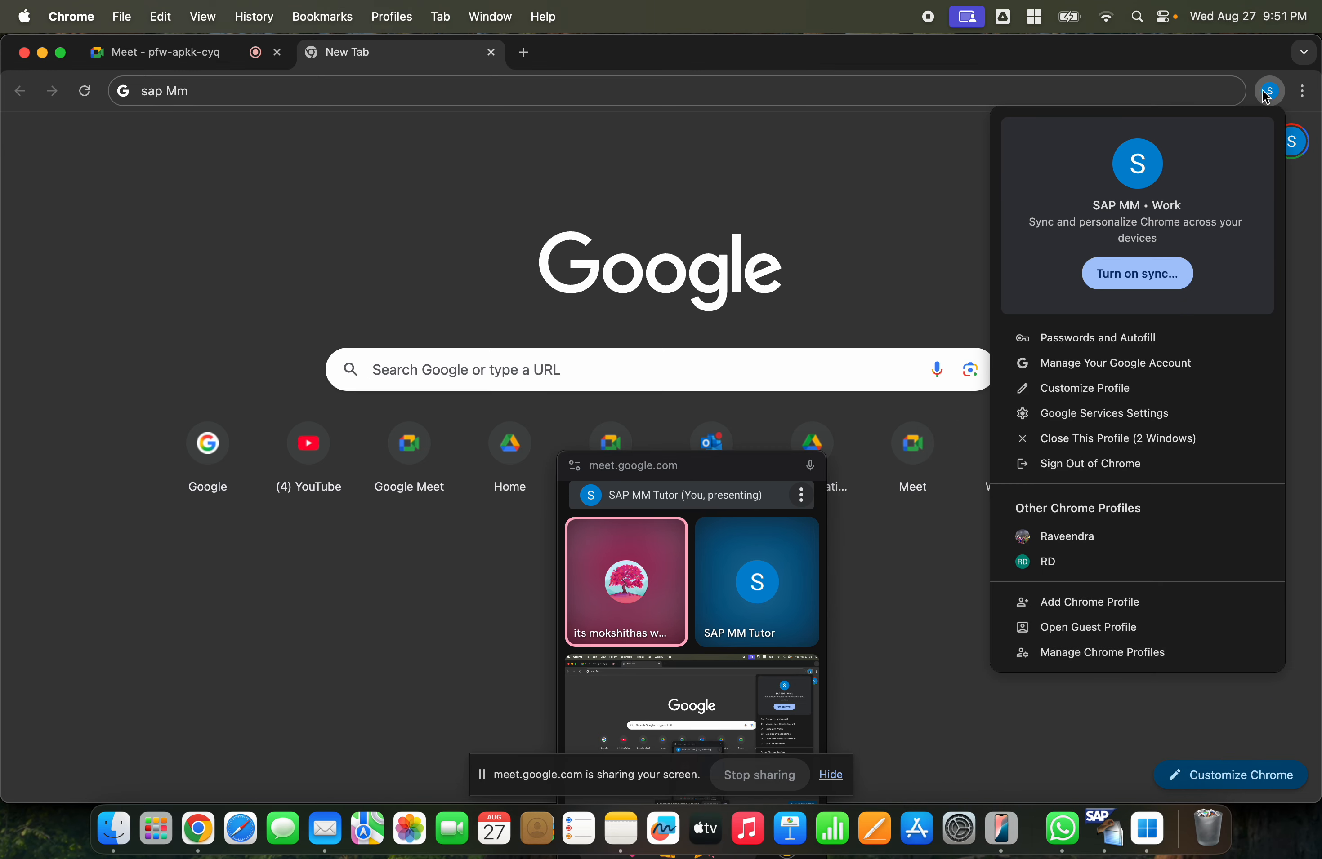
left_click(1073, 564)
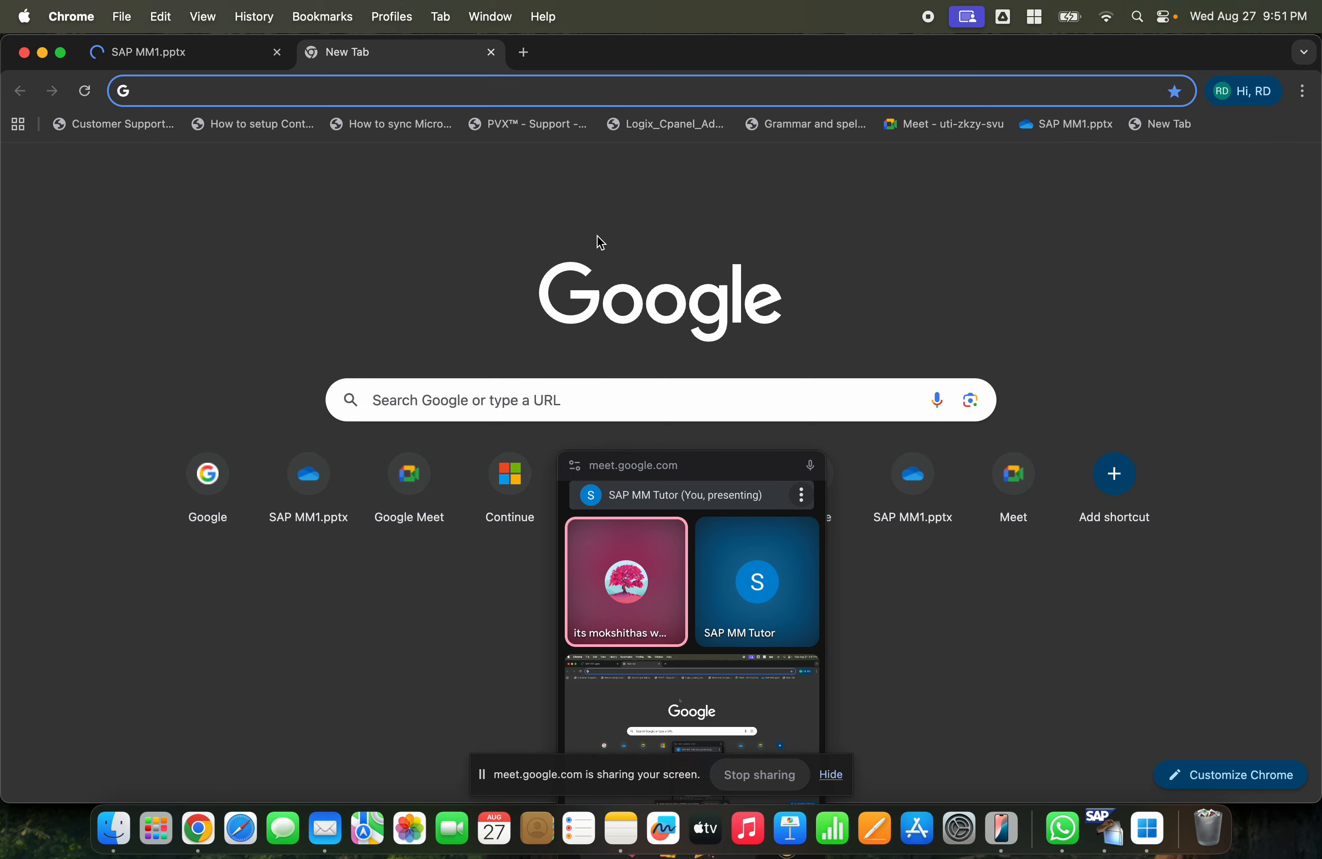
- Open the SAP MM1.pptx presentation by entering SAP in the address bar
type("SAP")
key("Return")
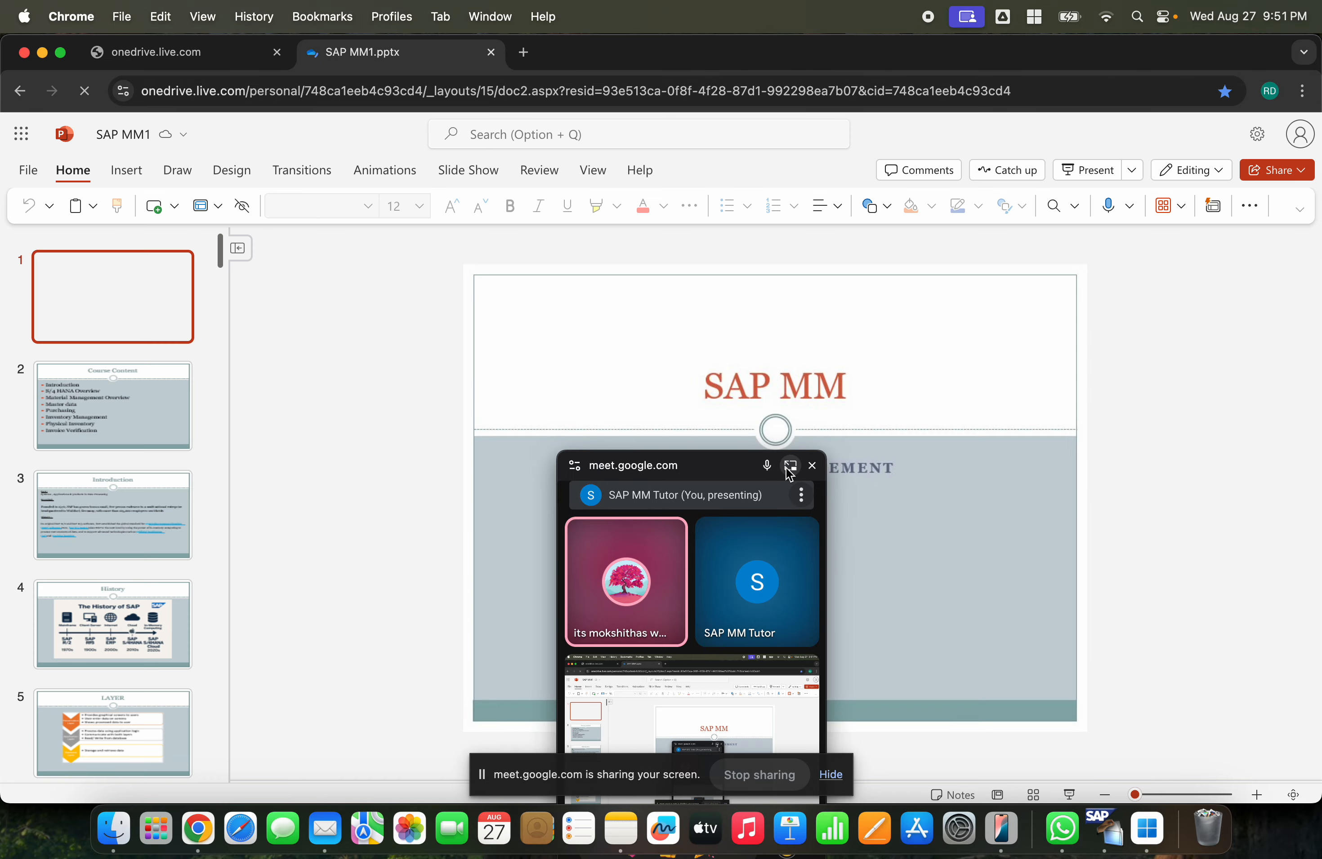
- Return to the SAP MM1.pptx tab and select slide 89, Direct Vs In-Direct Procurement
left_click(787, 468)
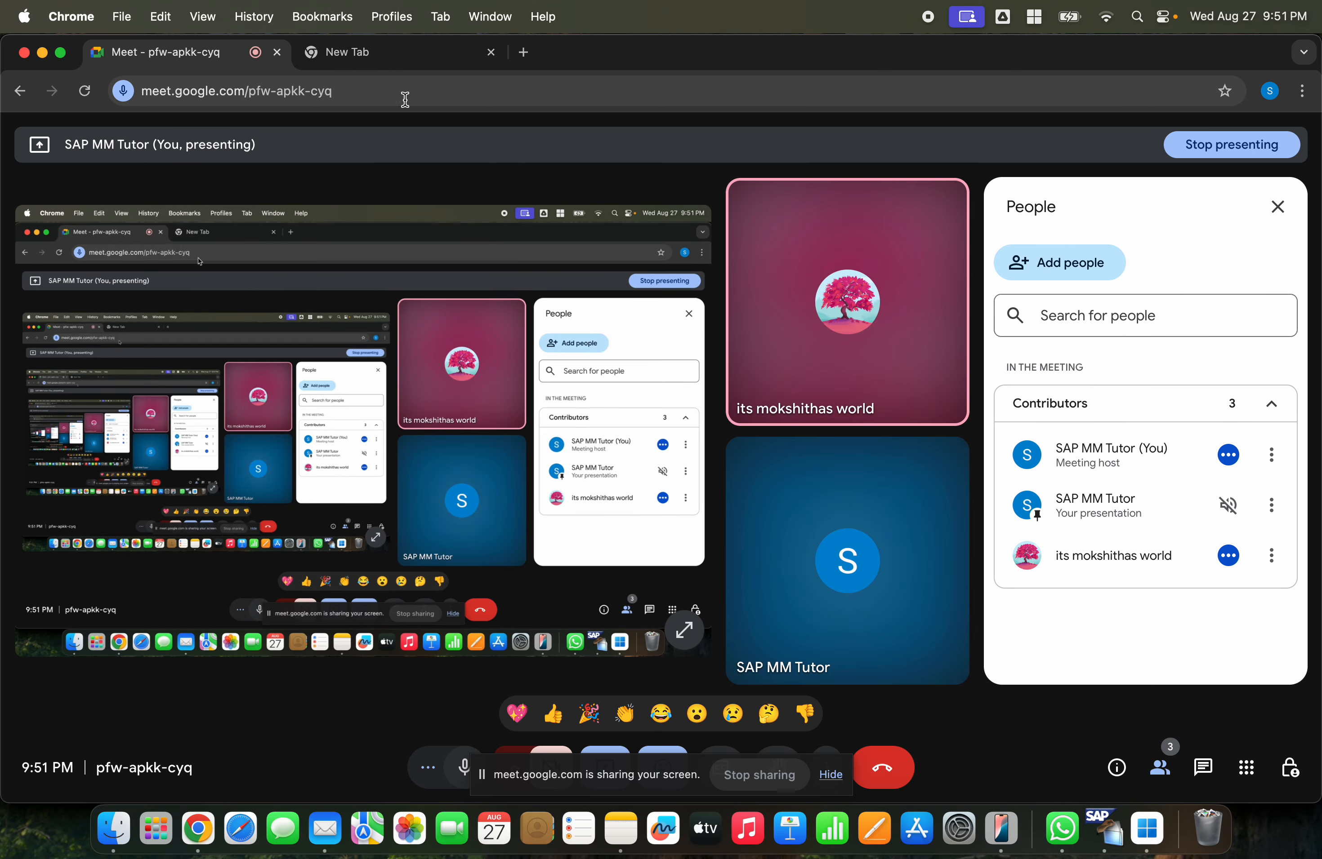
left_click(43, 53)
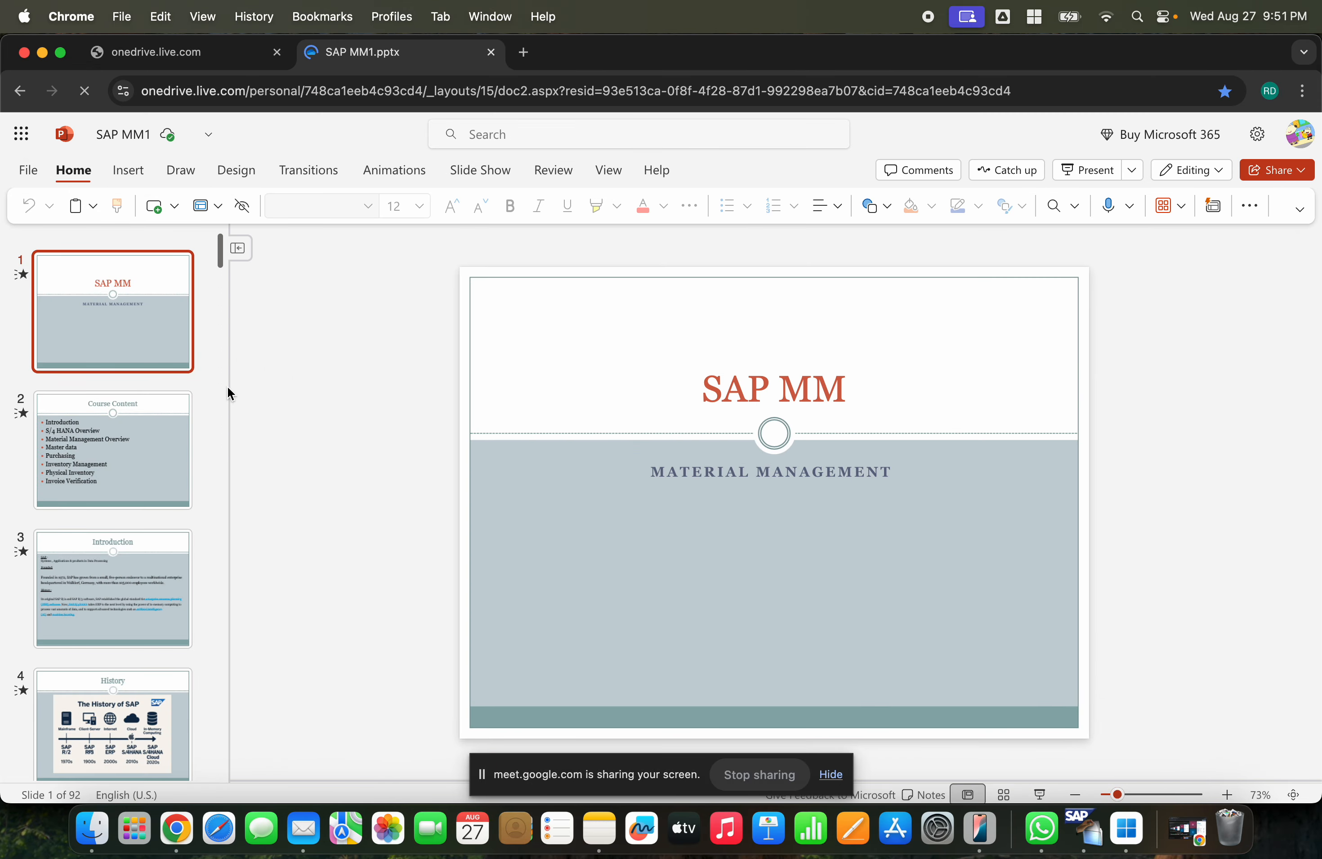
left_click_drag(218, 249, 208, 805)
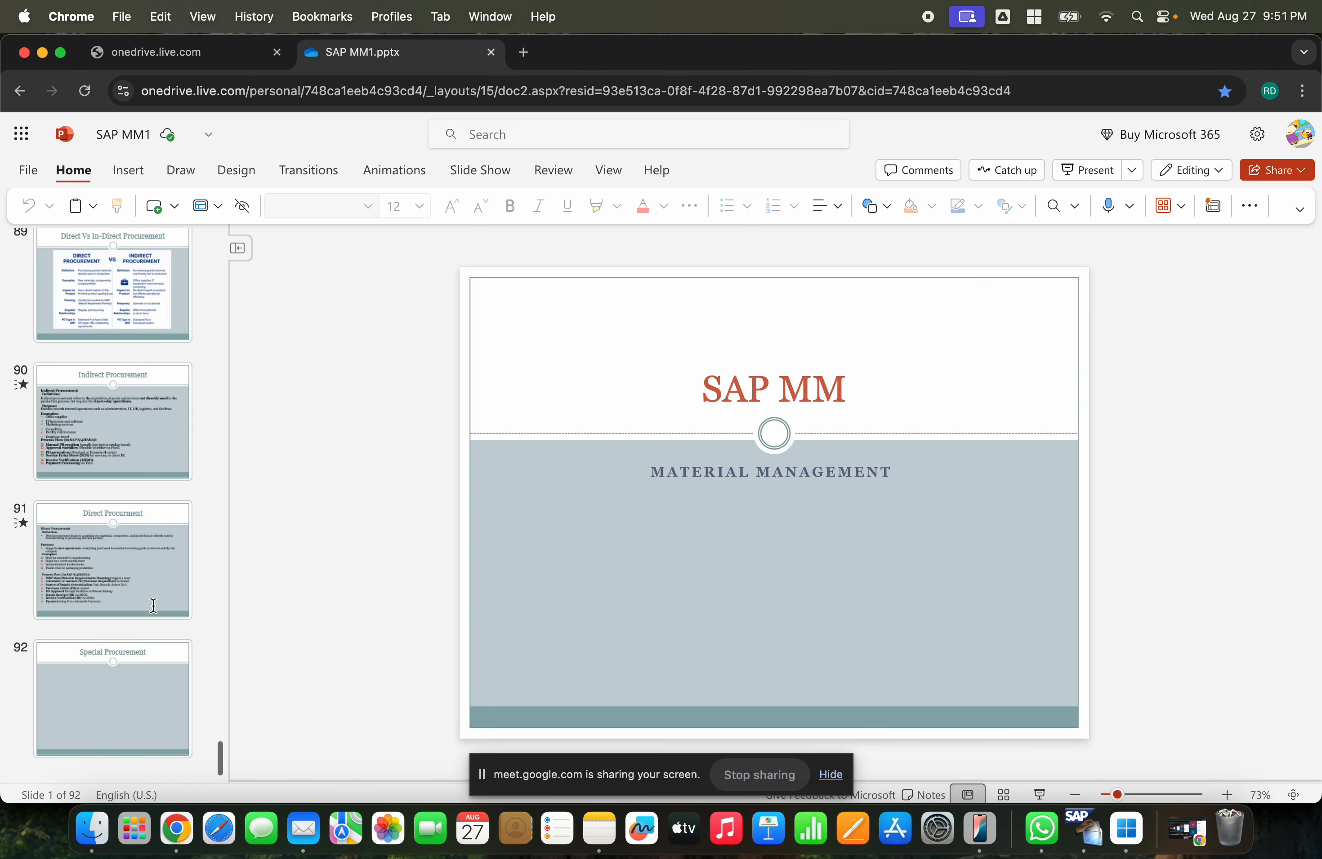
left_click(123, 352)
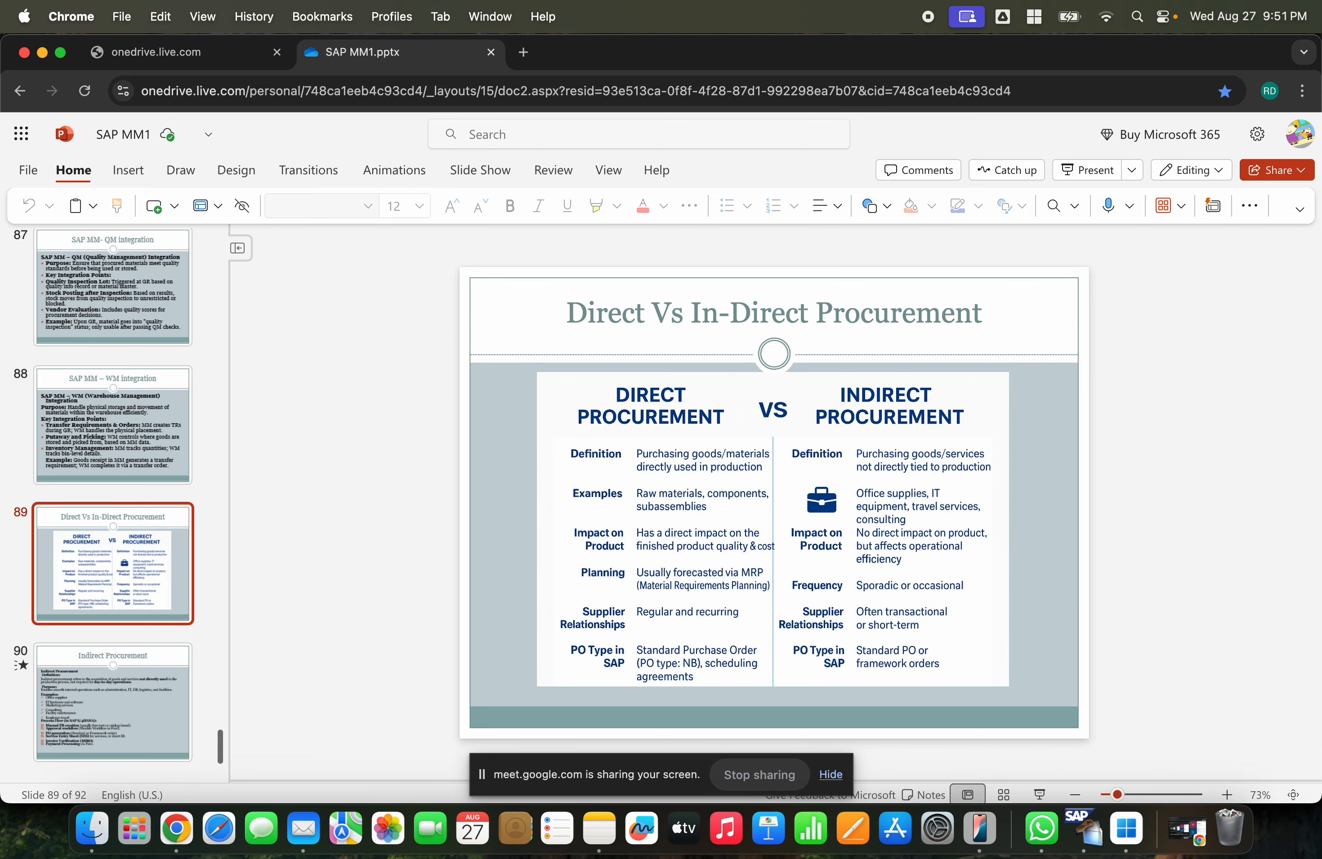
- Insert a new slide after slide 91 and give it the title Transfer Posting
key("Up")
key("Down")
key("Down")
key("Down")
key("Down")
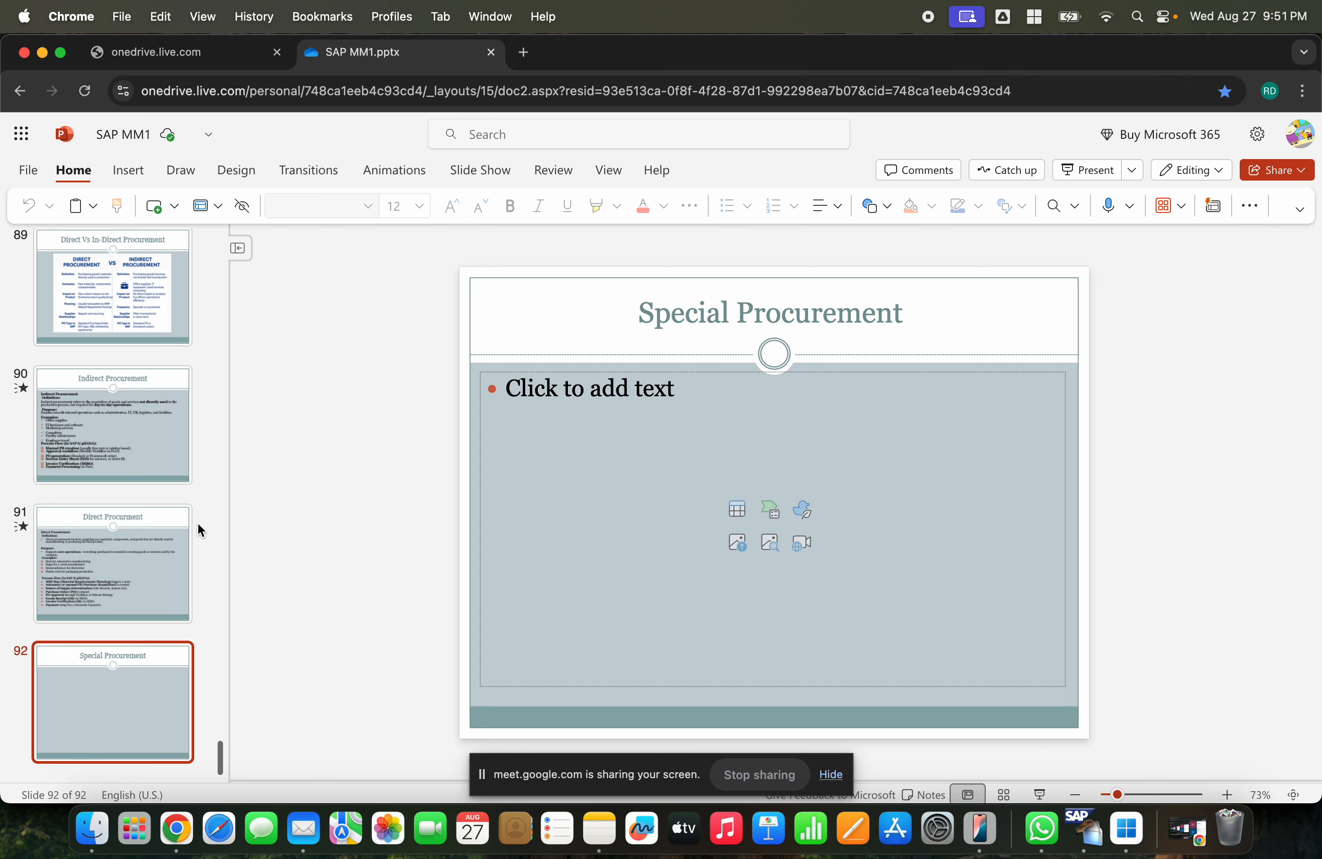
right_click(102, 637)
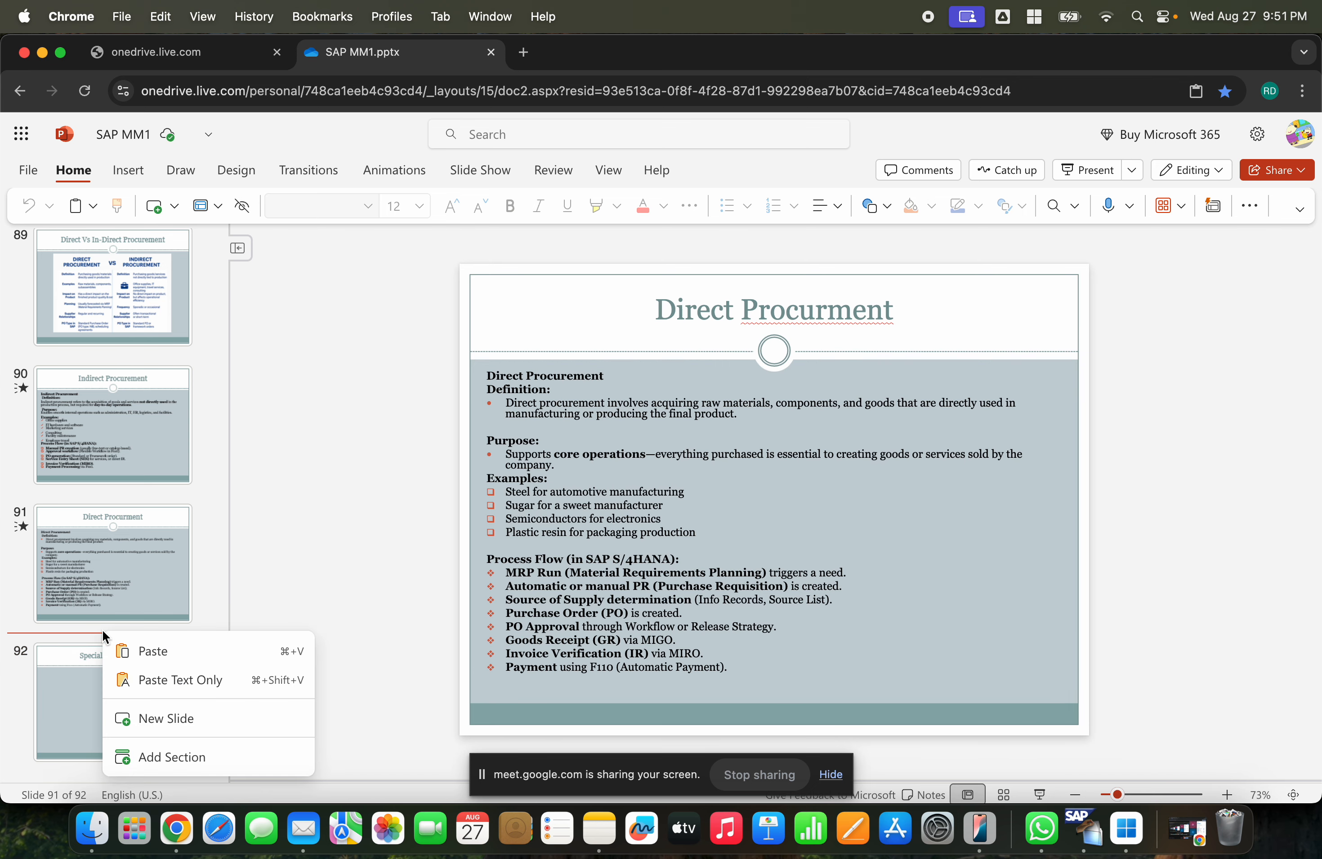
left_click(156, 722)
left_click(812, 314)
type("T")
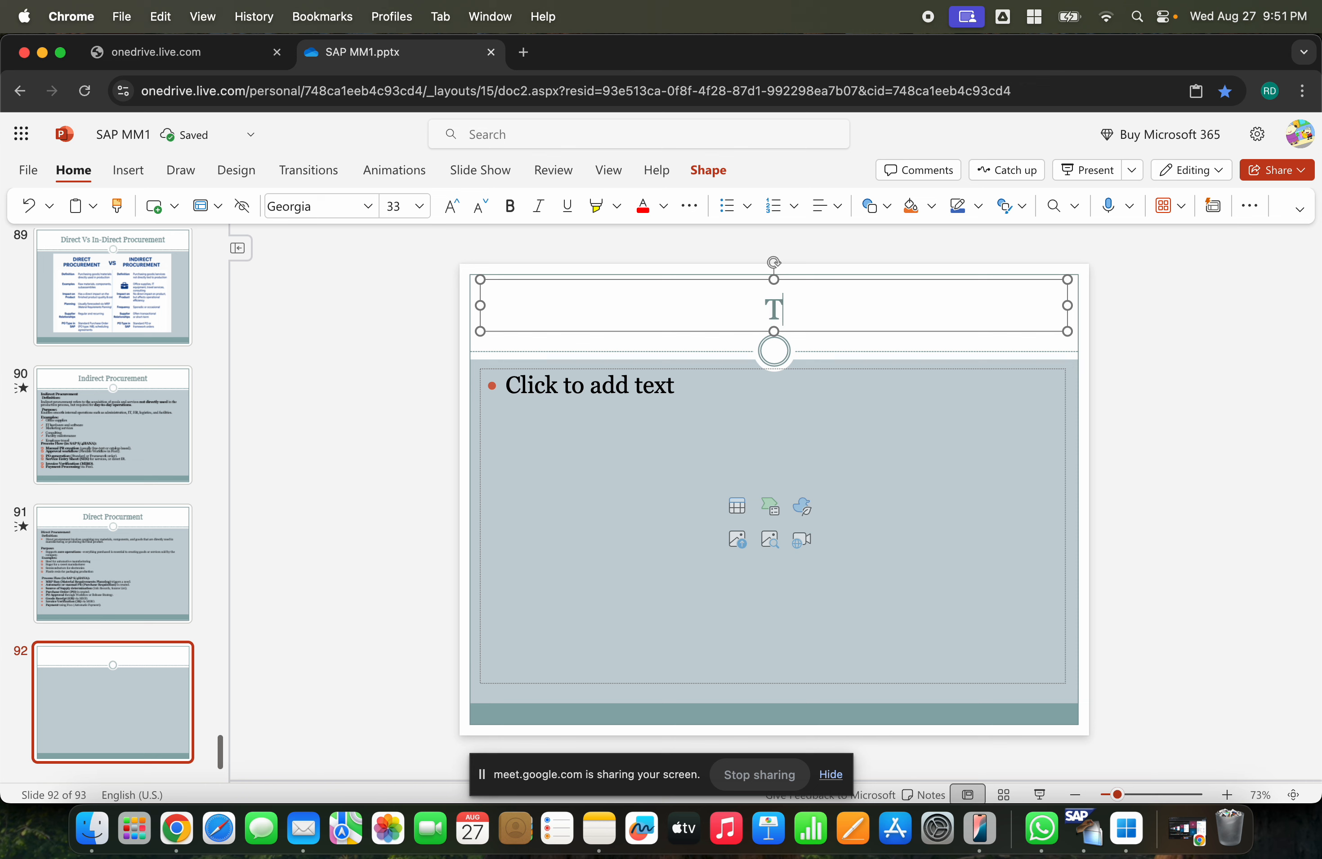
type("ransfer Posting")
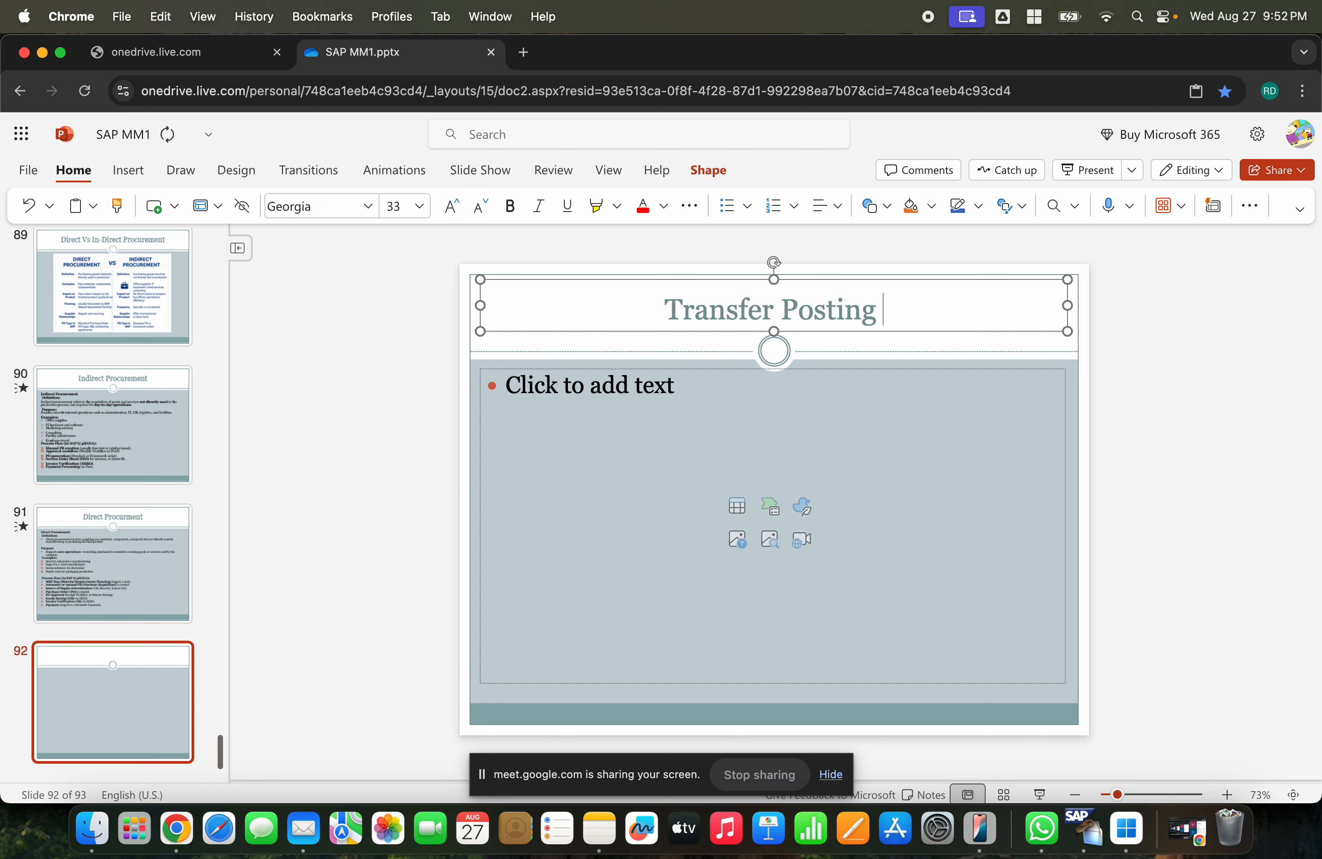
- Add the numbered point Plant to Plant transfer to the slide's body text
left_click(616, 380)
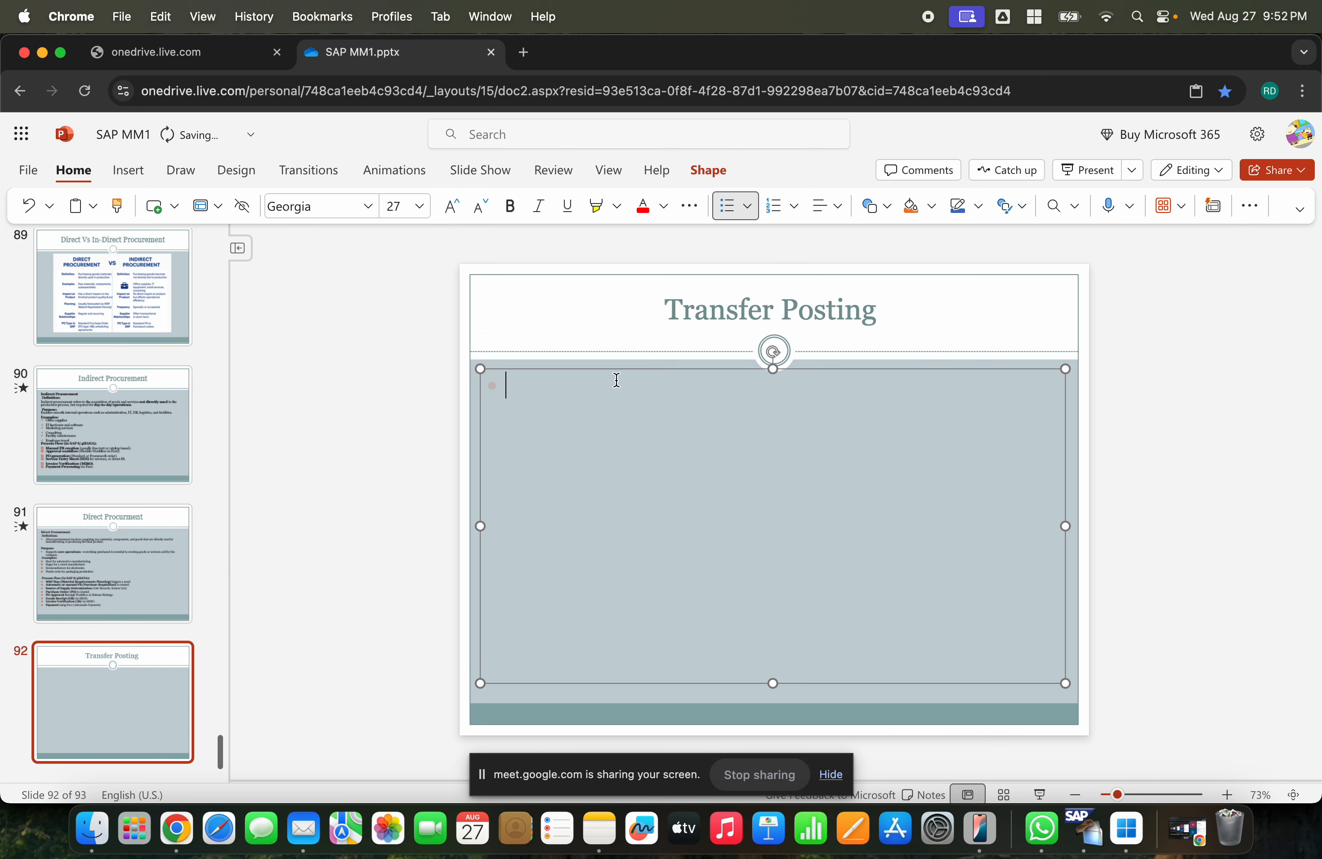
key("BackSpace")
type("1)")
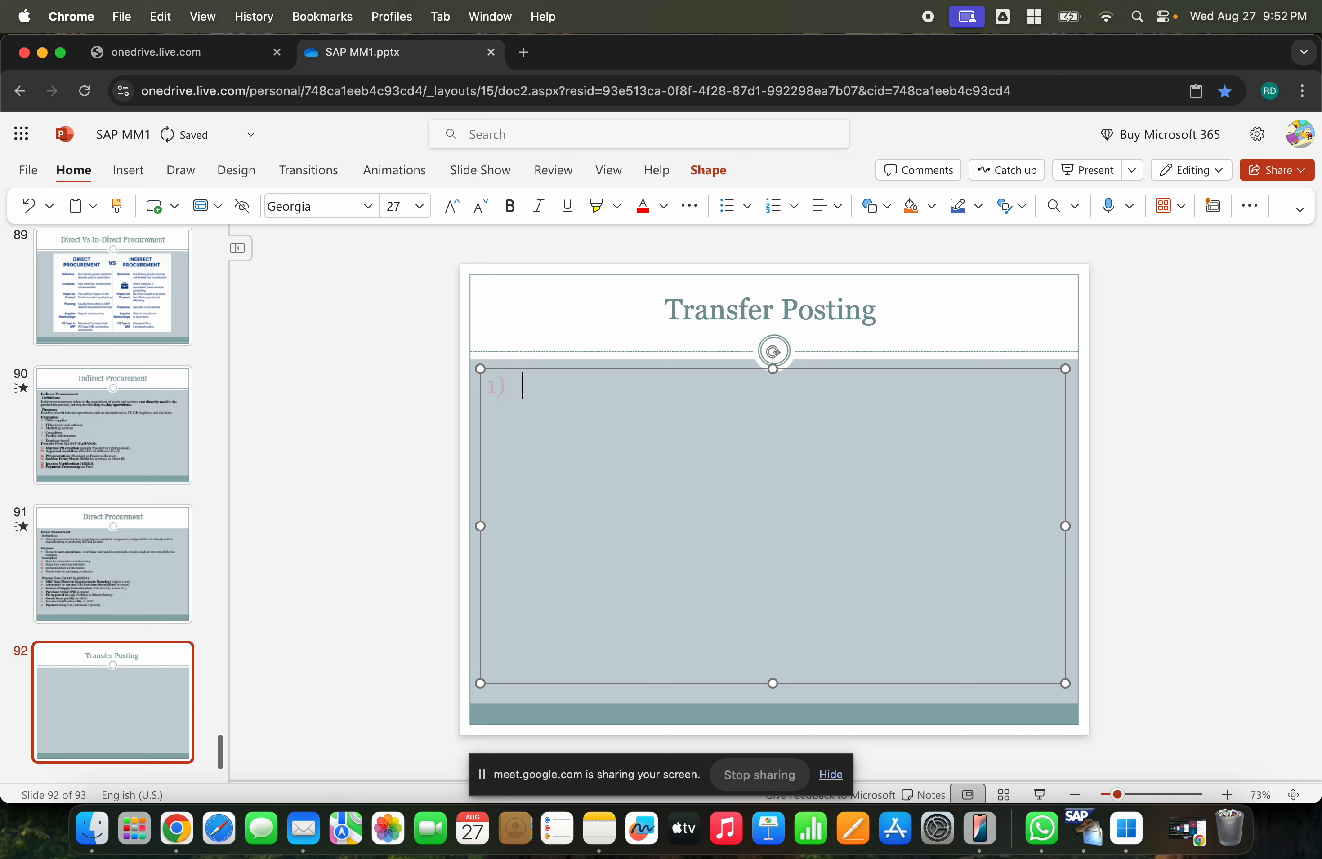
type(" Plant to Plant transfer")
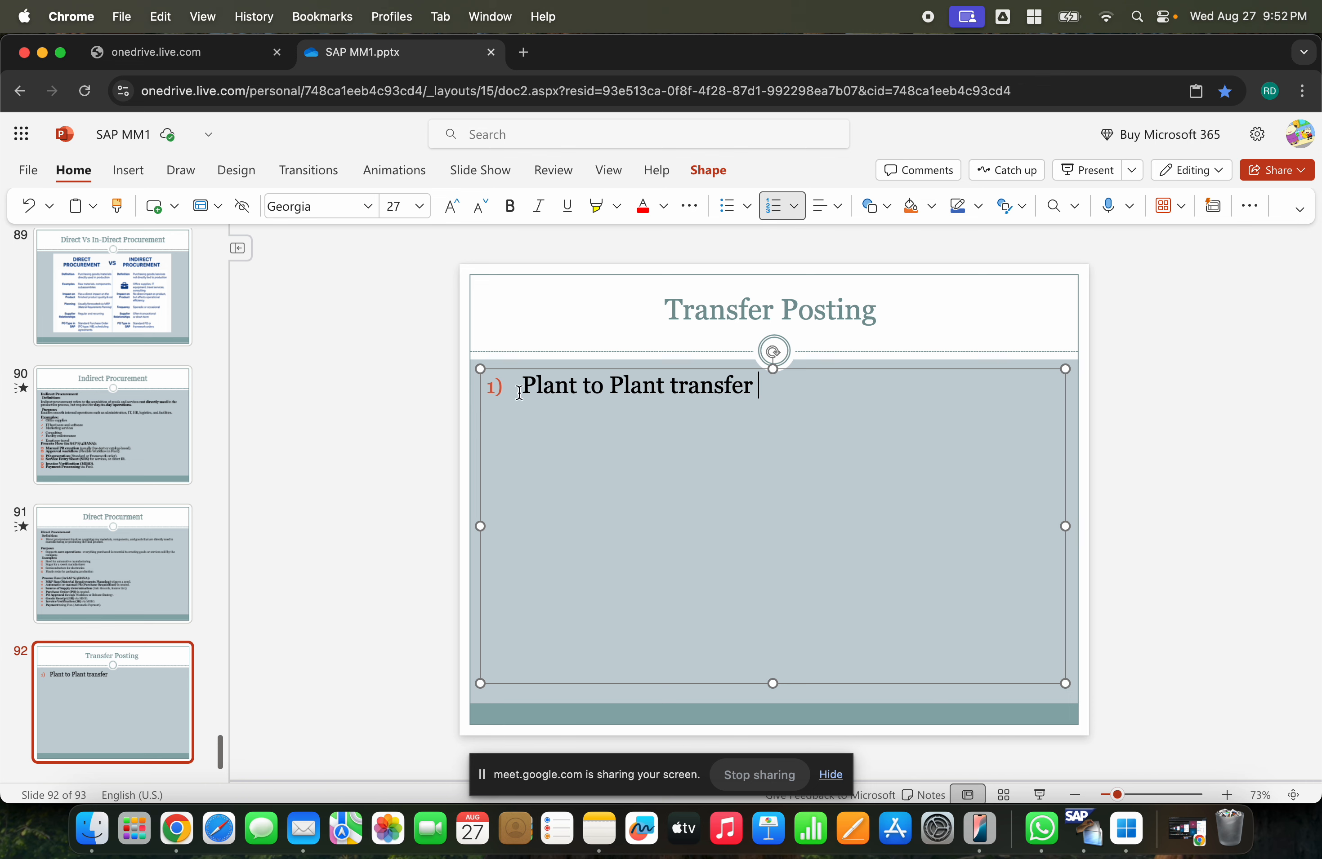
- Add a new unnumbered line GCEM ---> GCET below the first point
key("Return")
key("BackSpace")
type("GCEM ---")
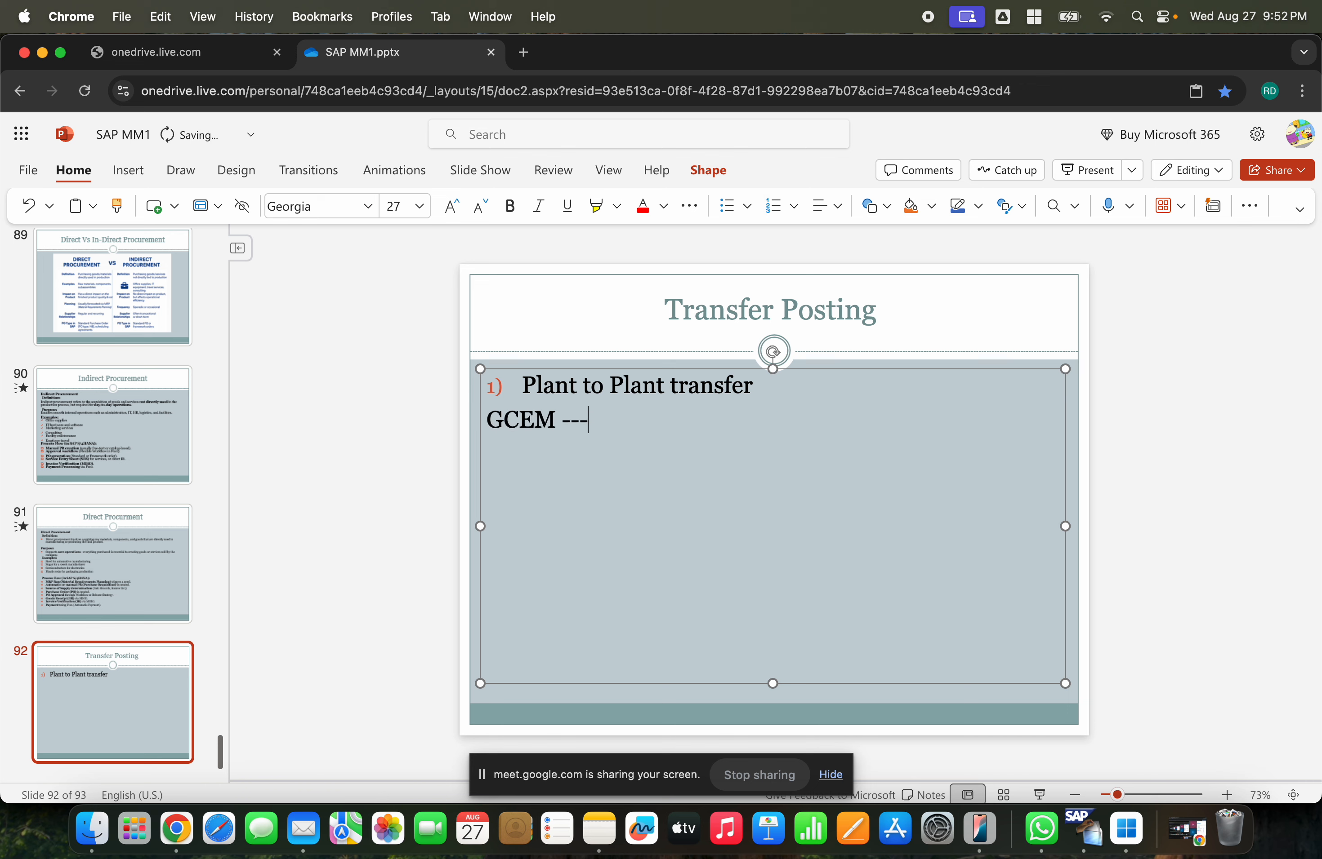
type("> GCET")
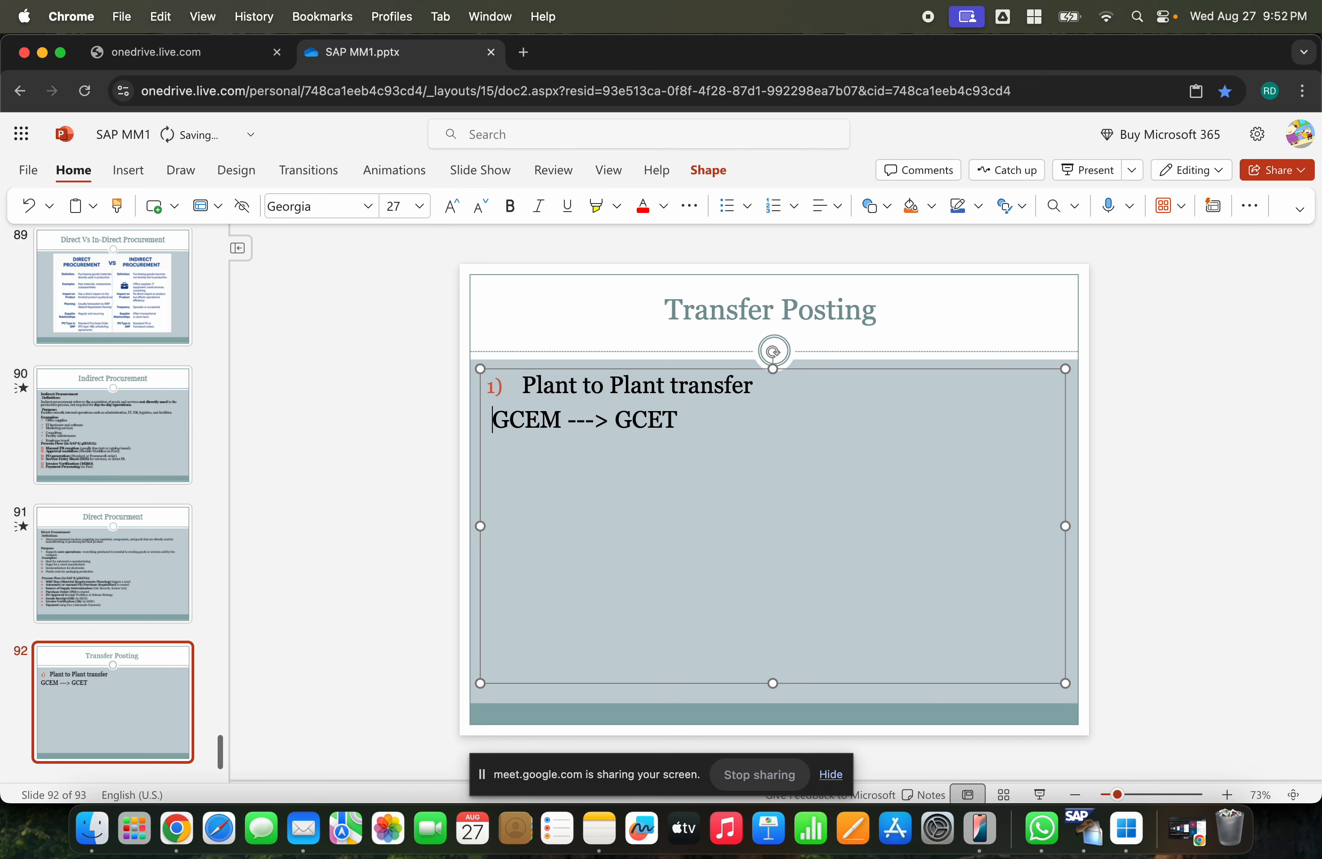
left_click(566, 421)
left_click(682, 428)
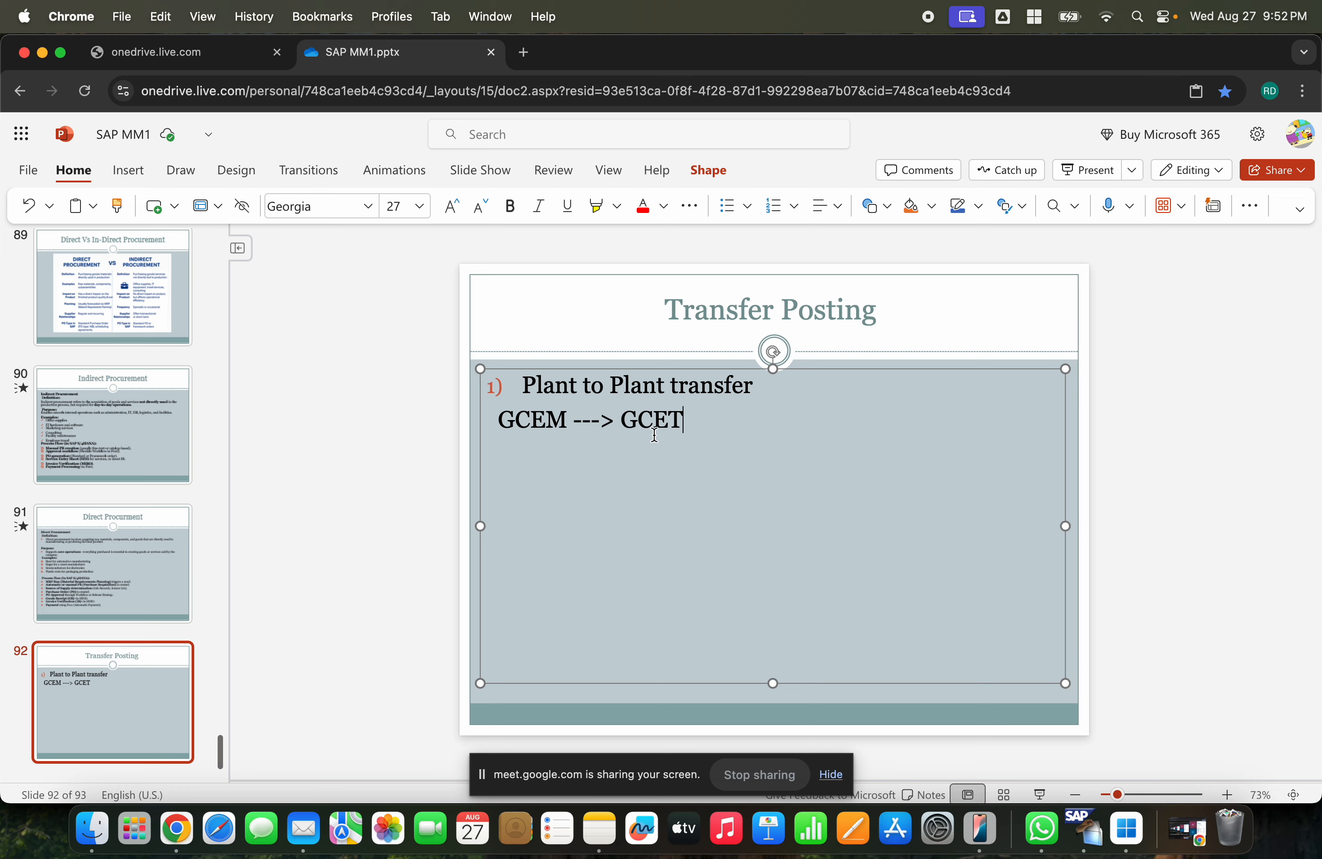
- Switch to SAP GUI and open transaction MM60 Materials List
left_click(1084, 830)
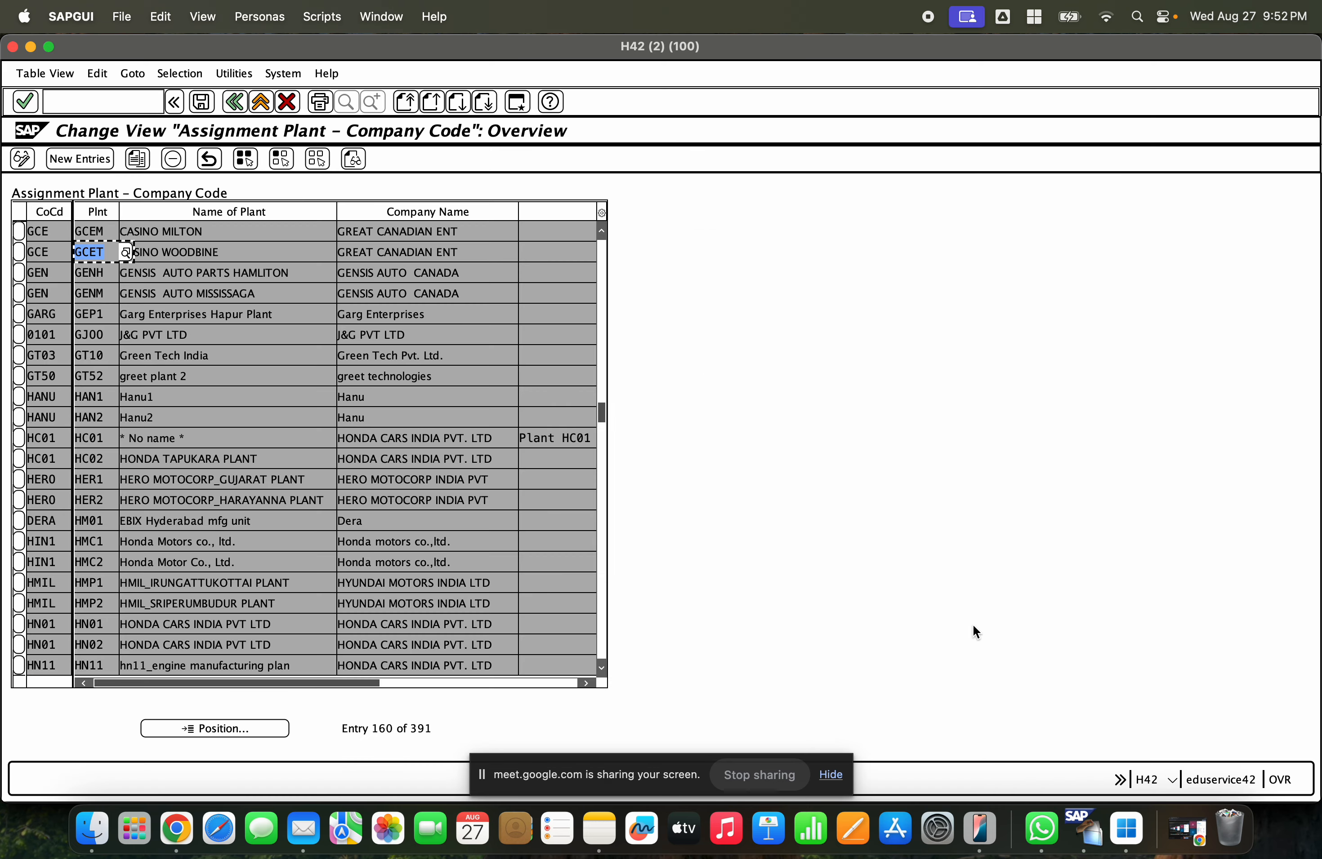
left_click(260, 102)
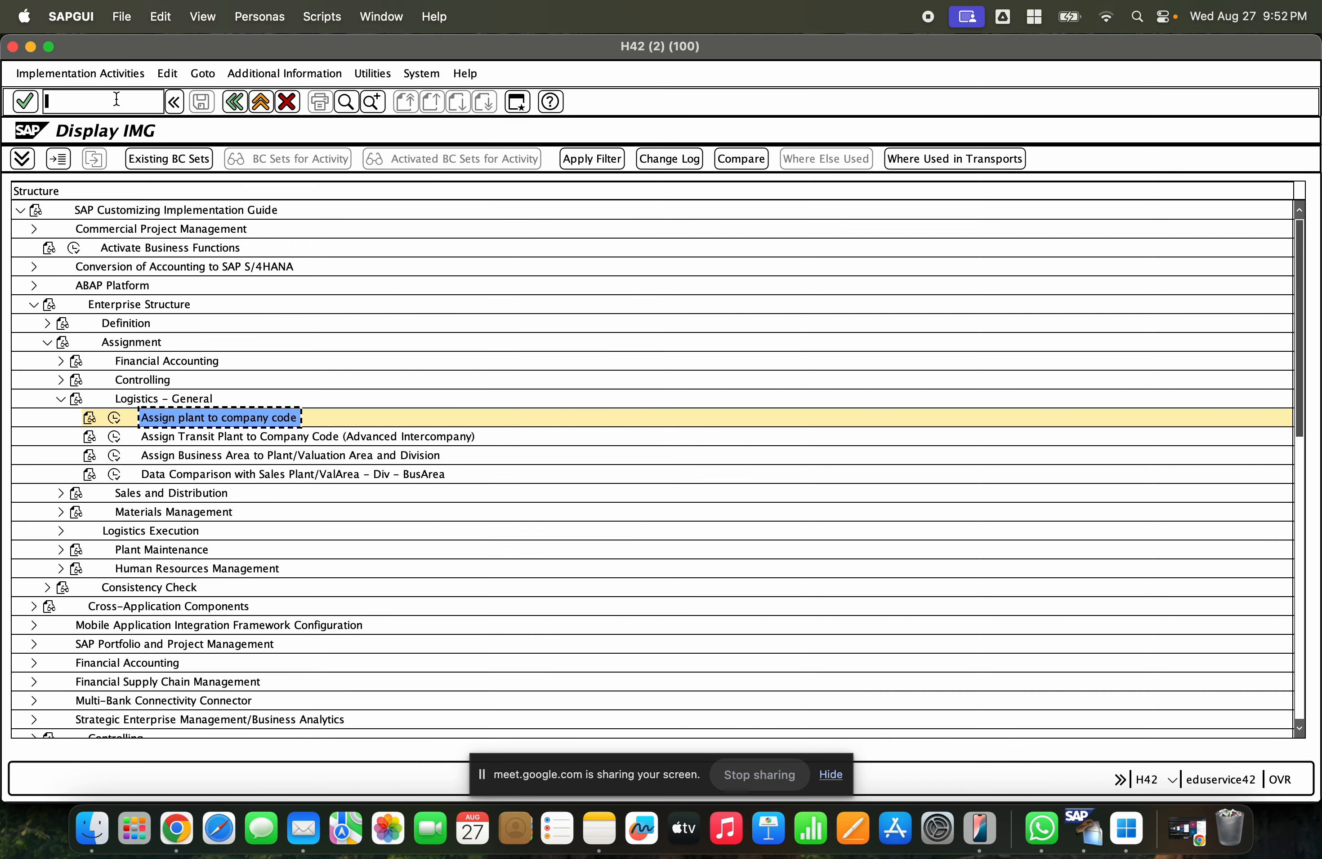
left_click(116, 99)
type("nmm")
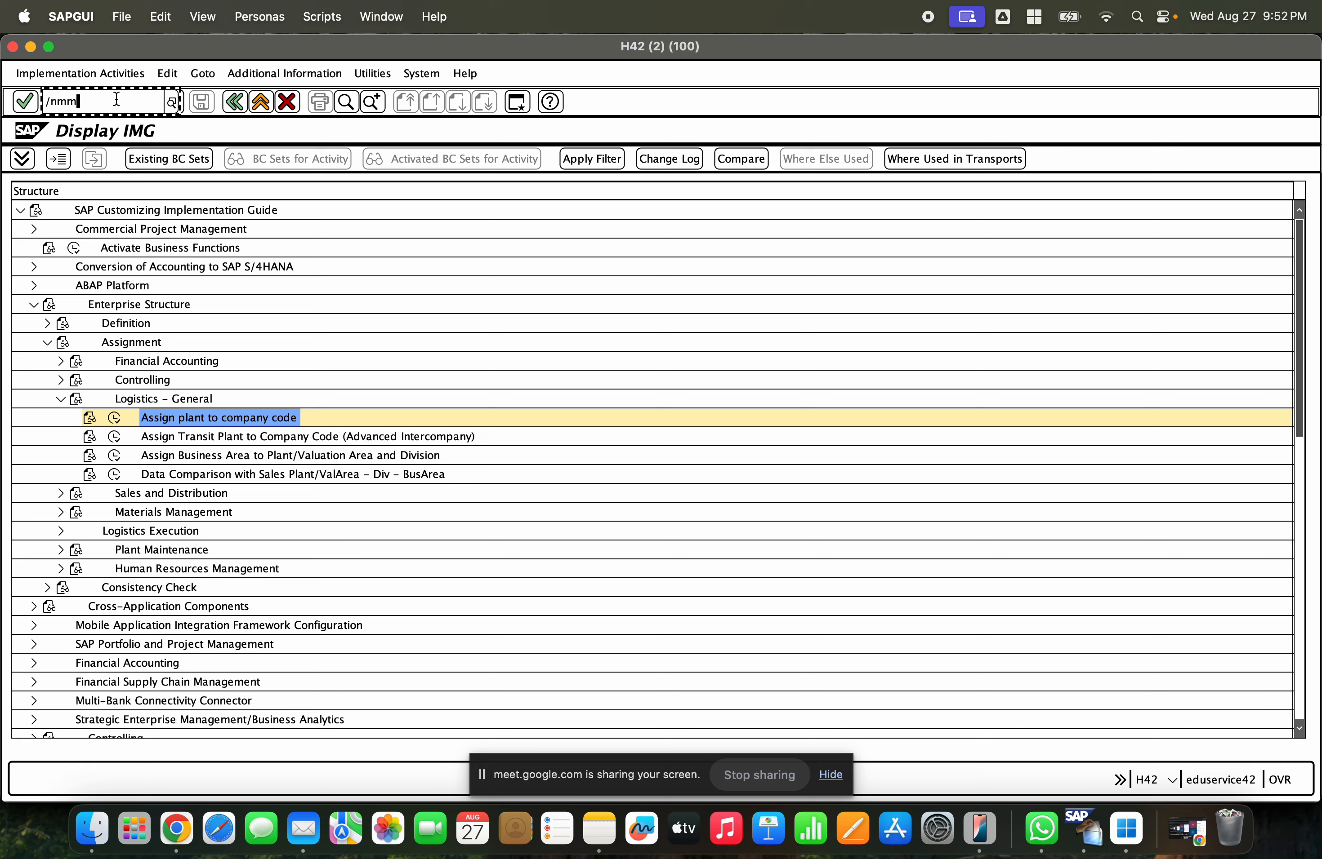
type("6")
key("Return")
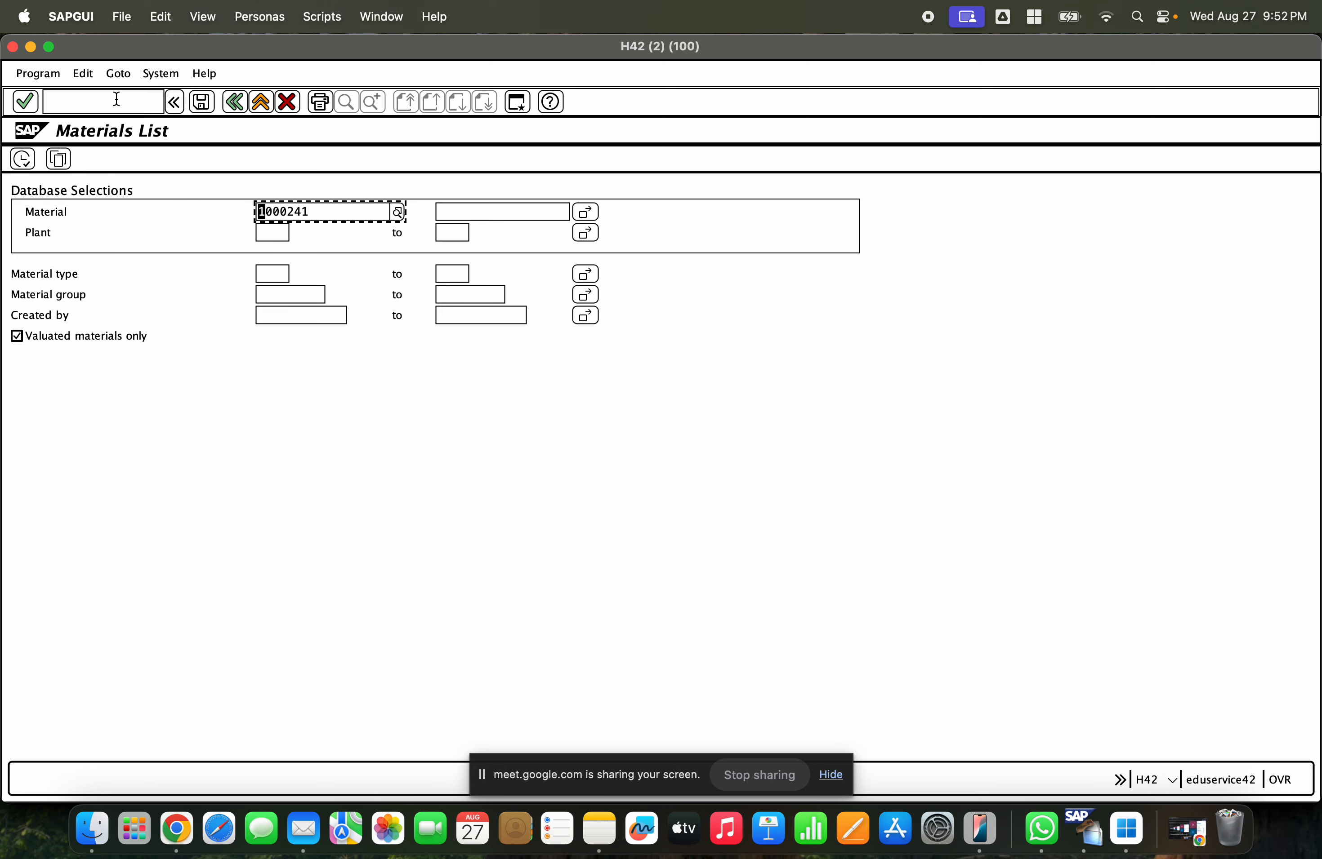
left_click(230, 106)
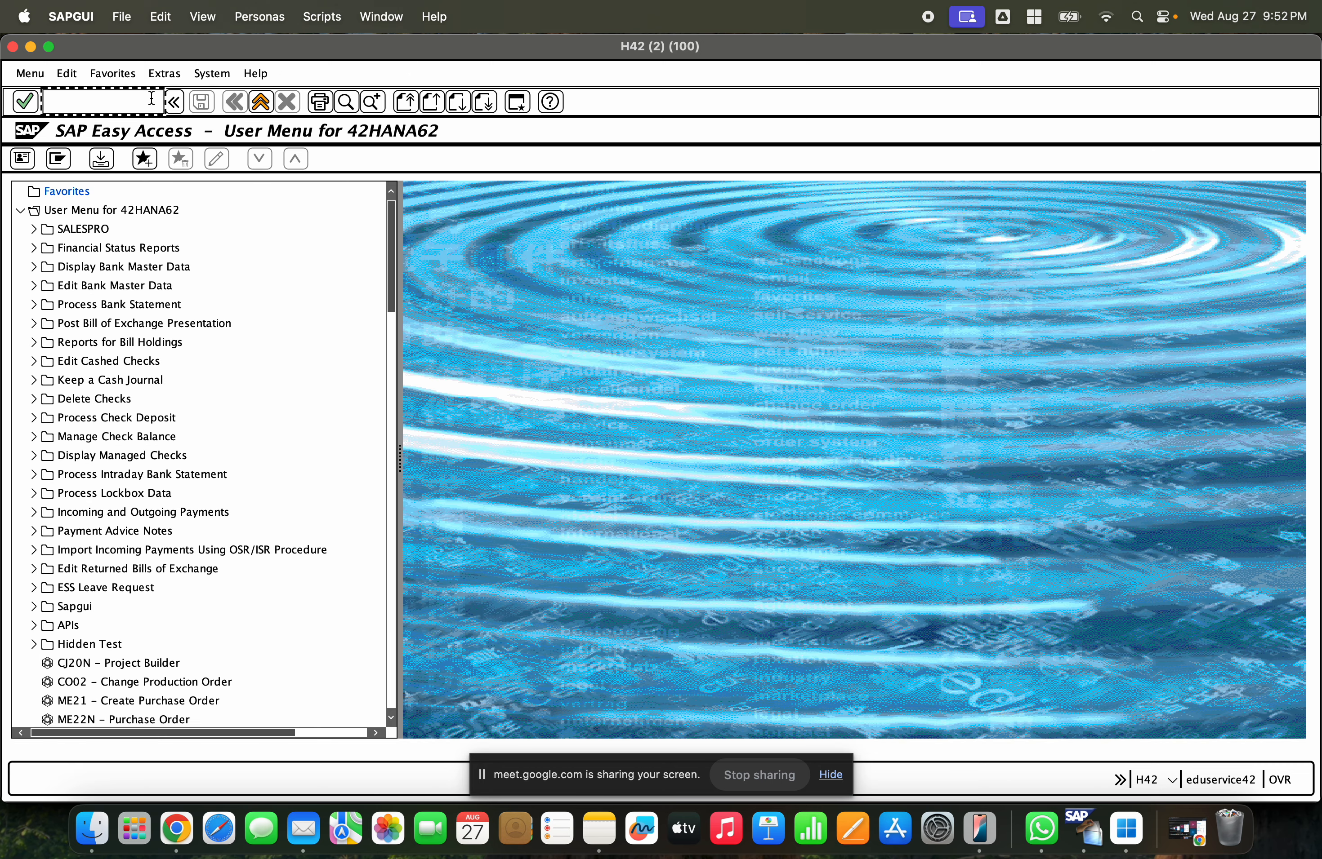
type("m")
key("Return")
type("mm60")
key("Return")
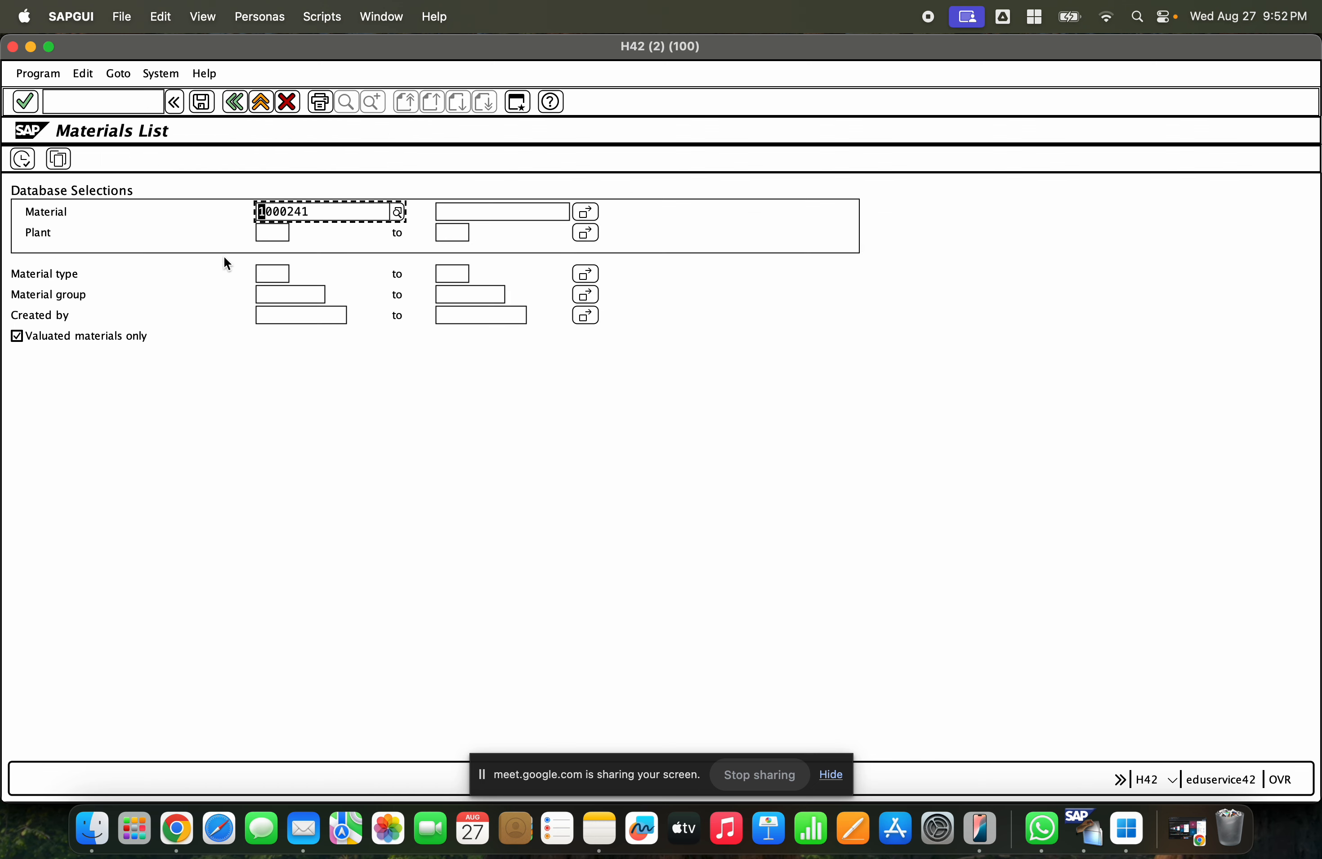
- Execute the materials list for material 1000241 and select its plant entry
left_click_drag(311, 216, 241, 214)
left_click(22, 159)
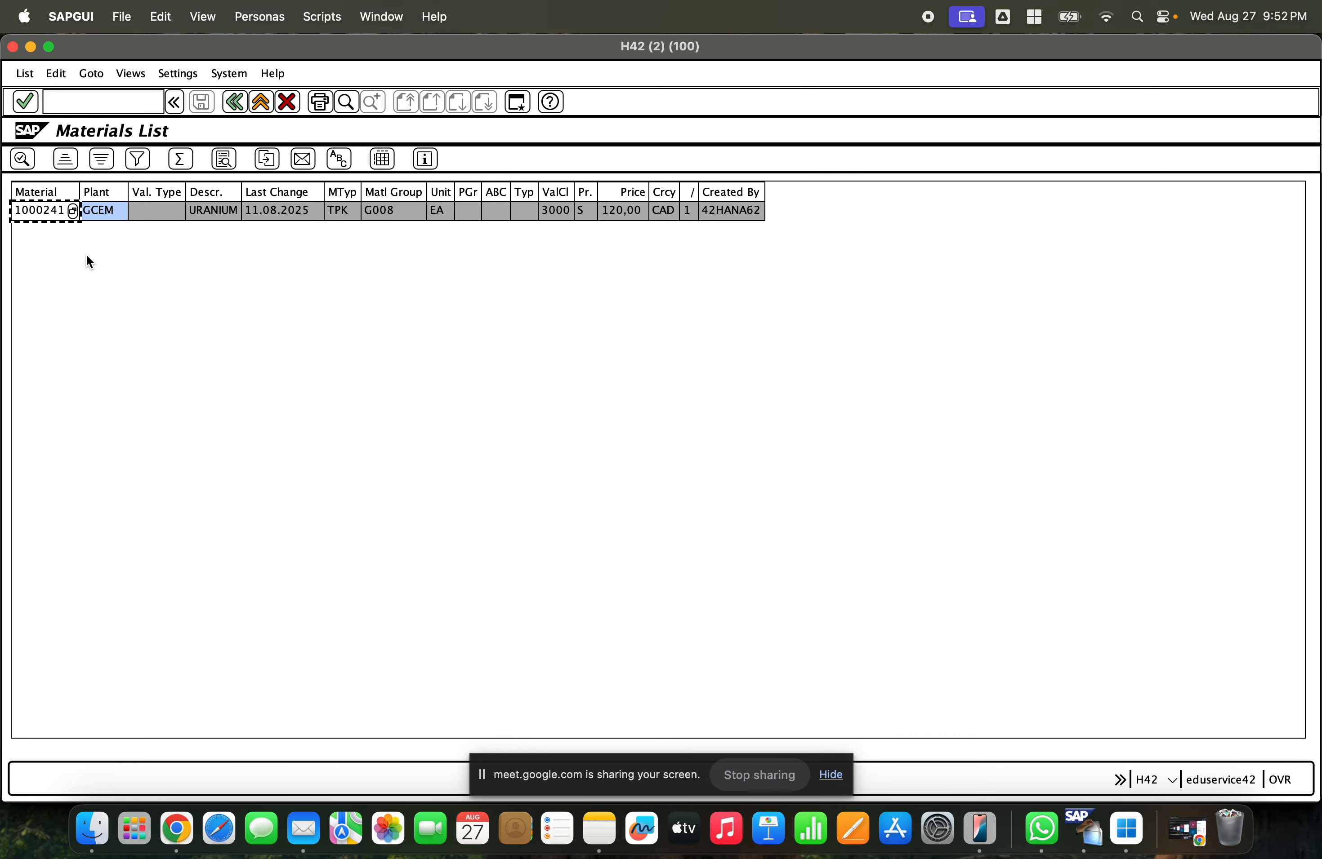
left_click(100, 215)
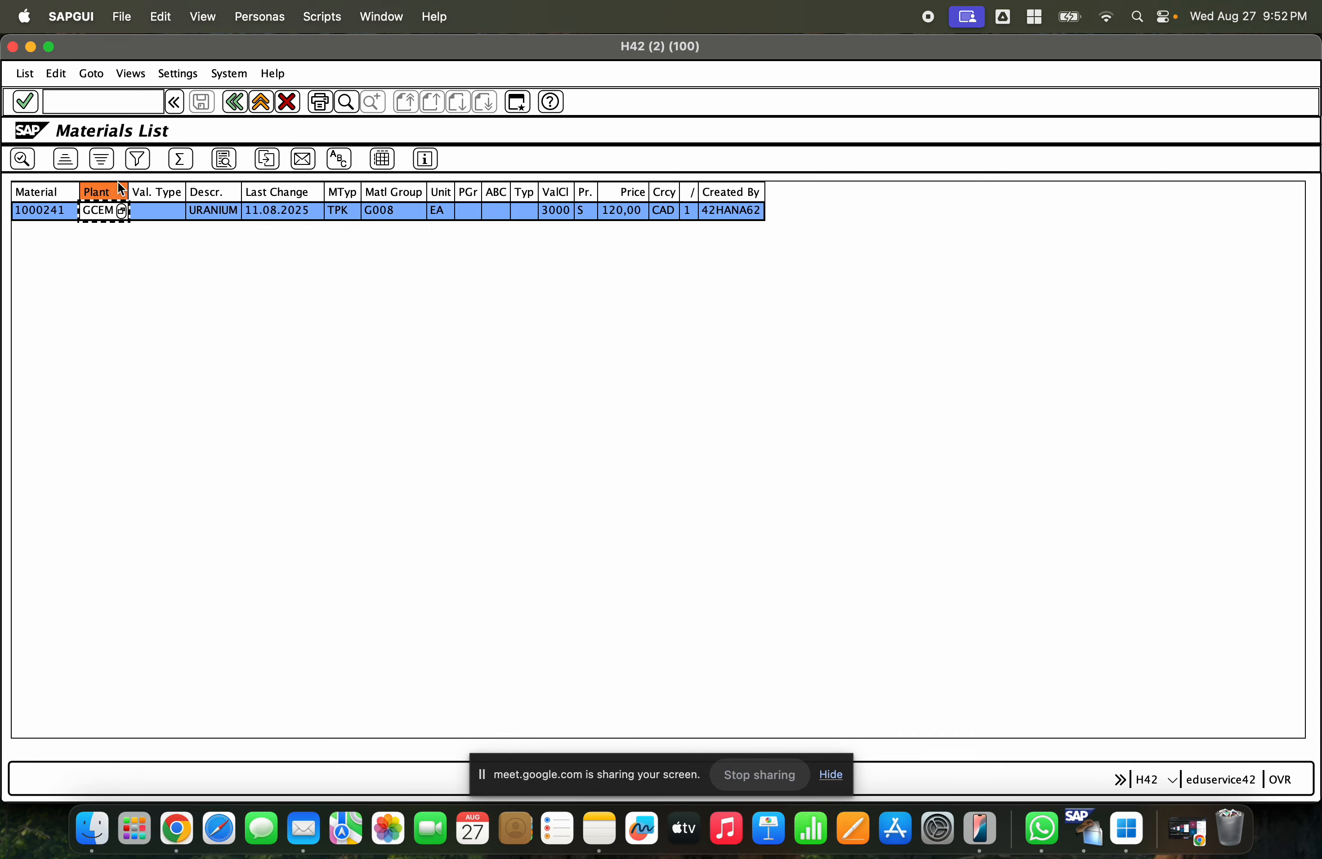
- Go back to the main menu and start transaction MM01 to create a material
left_click(244, 106)
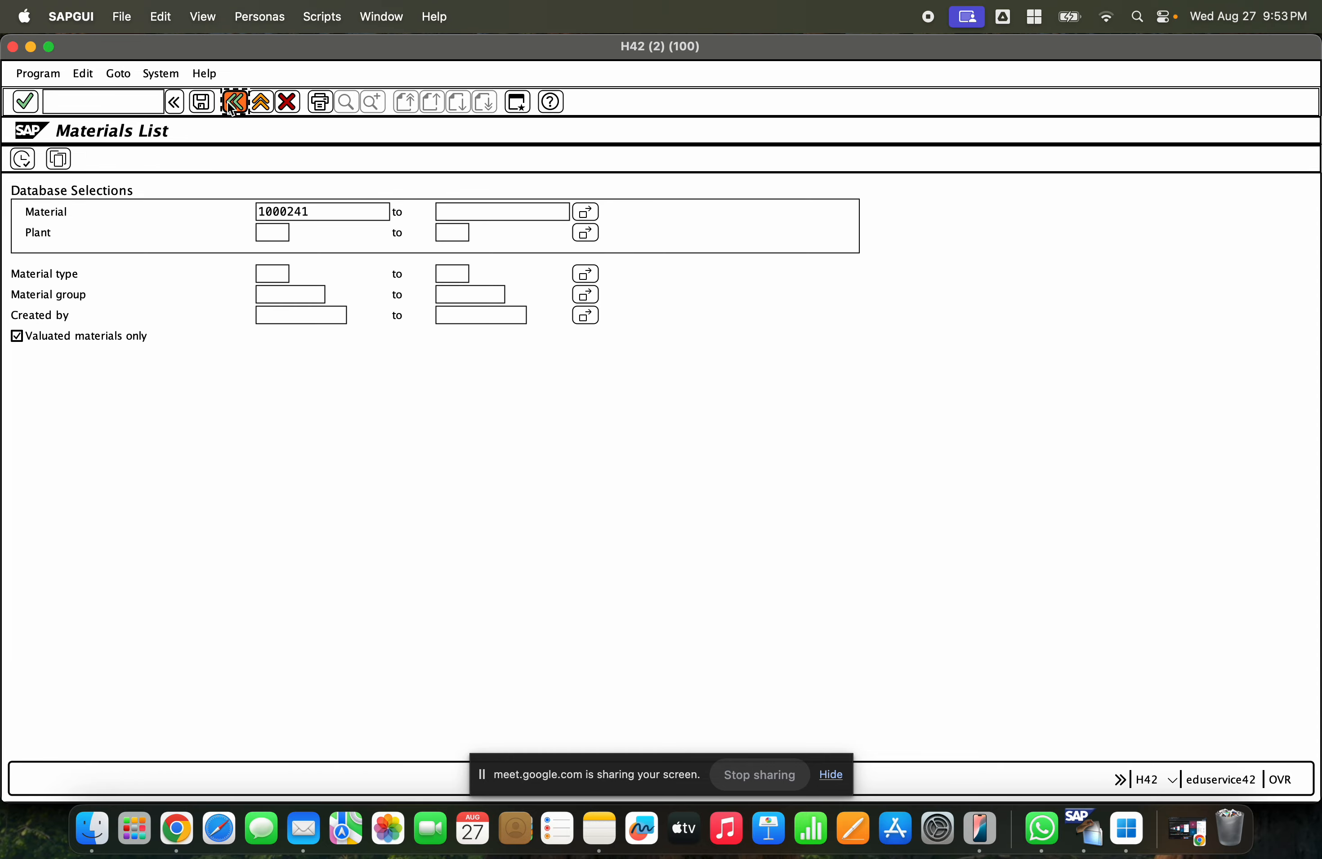
left_click(228, 103)
type("mm01")
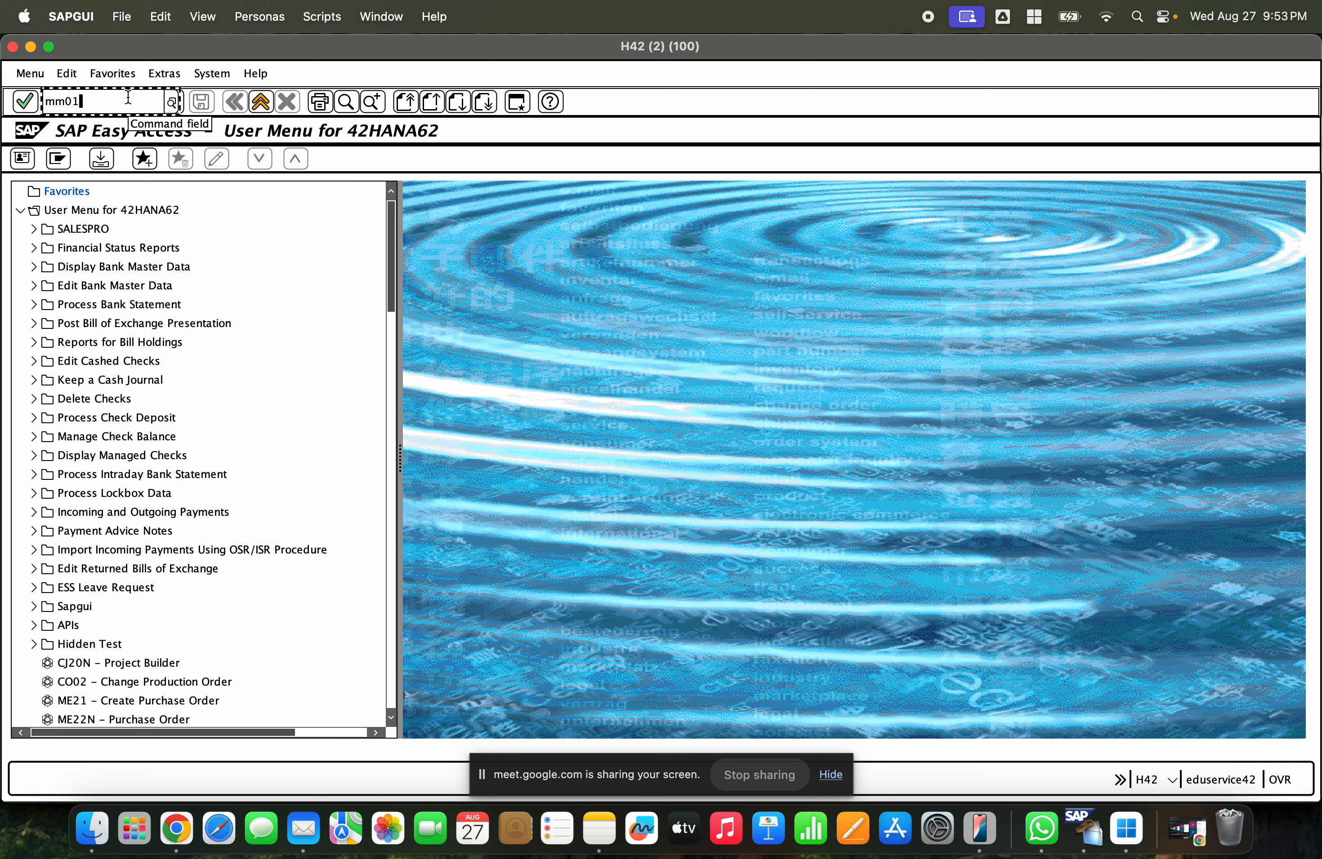
key("Return")
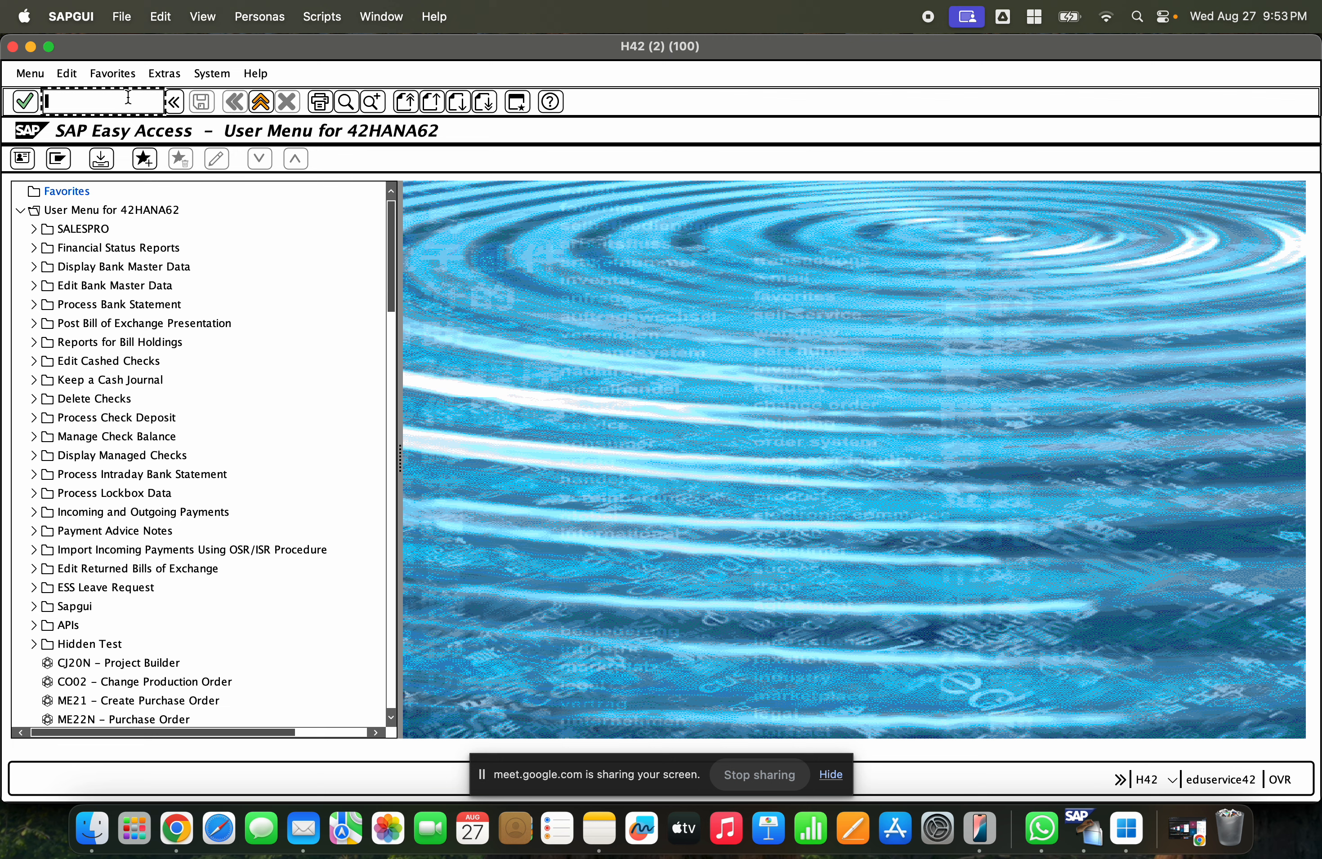
type("mm01")
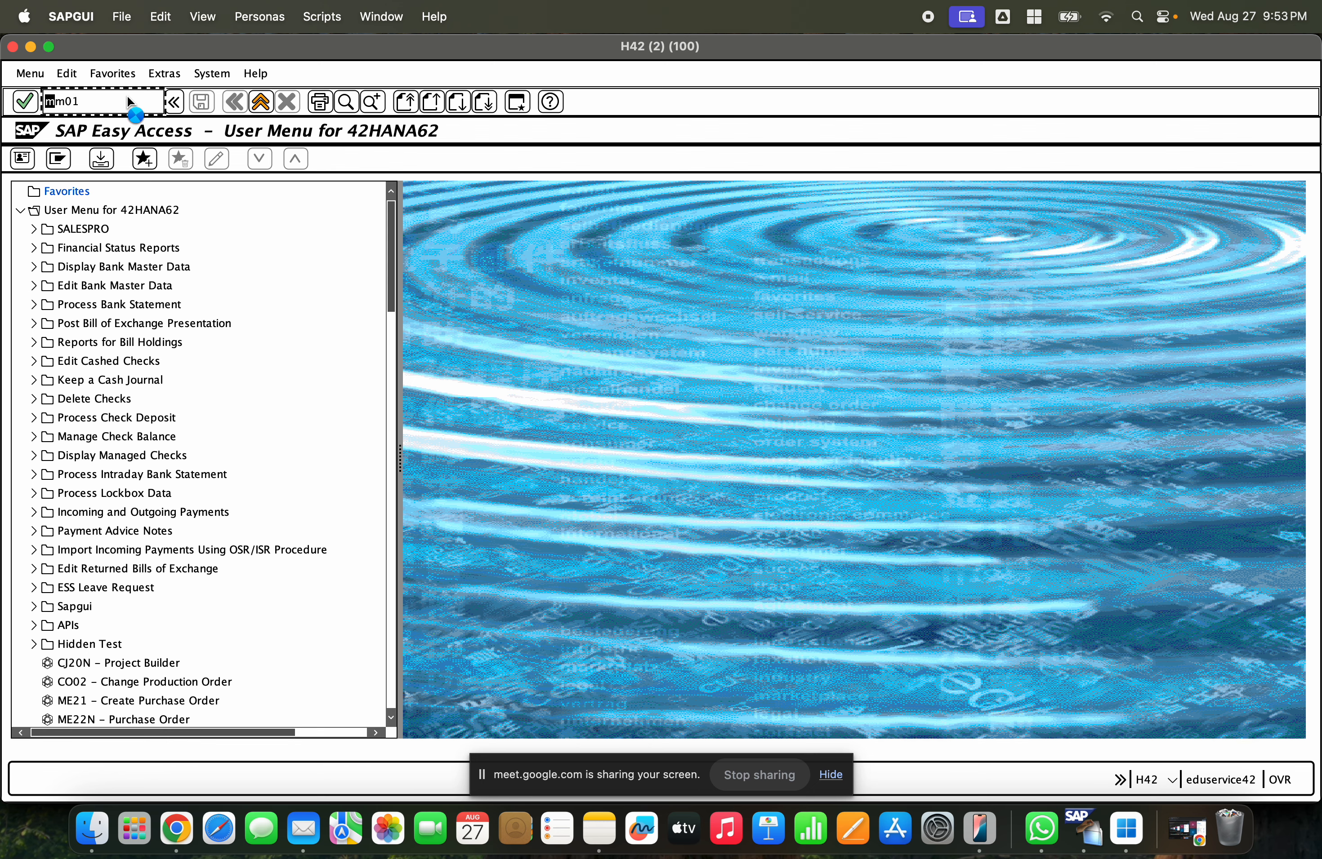
key("Return")
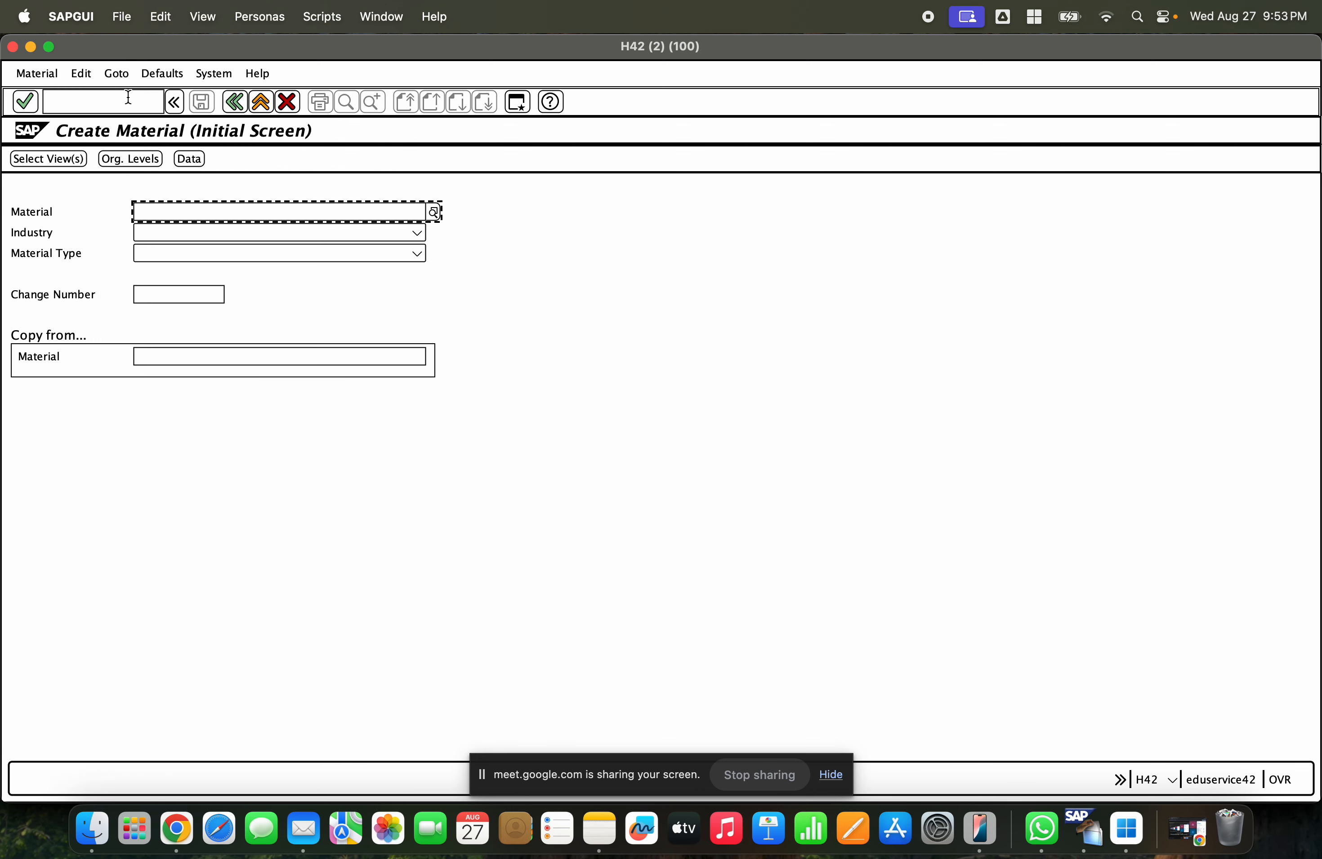
key("Down")
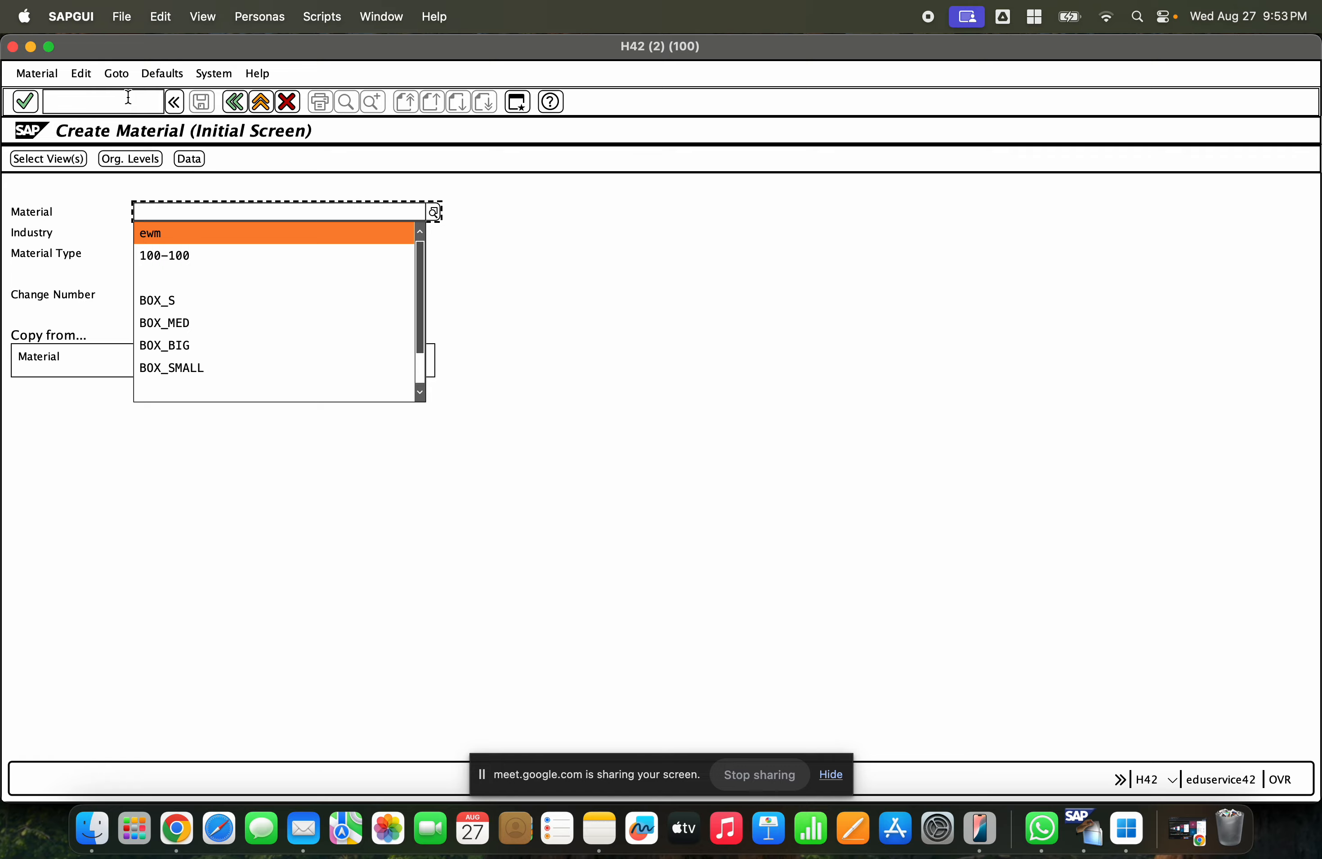
key("Escape")
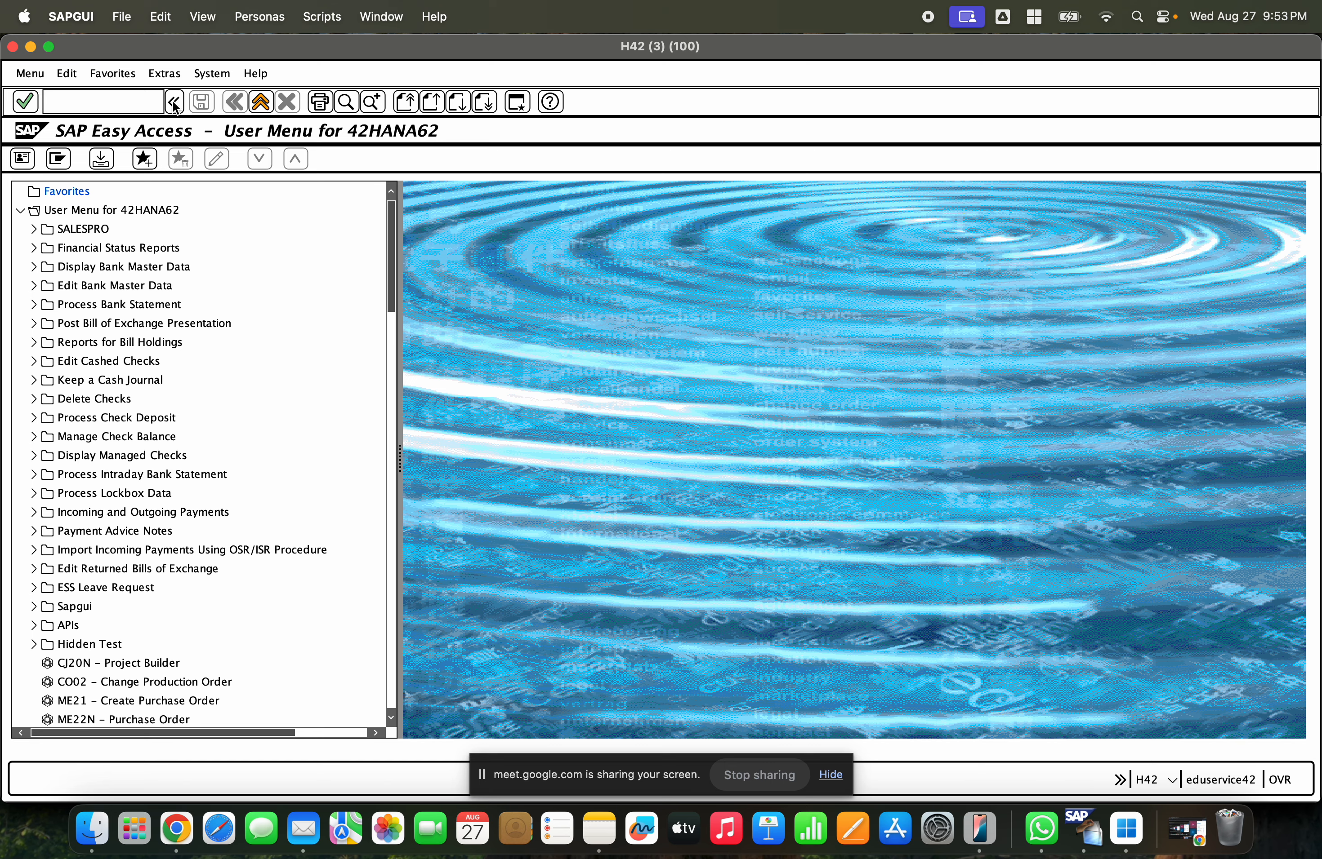
left_click(33, 49)
- Enter material number 1000241 on the Create Material initial screen and confirm it
left_click(182, 206)
key("BackSpace")
key("BackSpace")
type("100241")
key("Return")
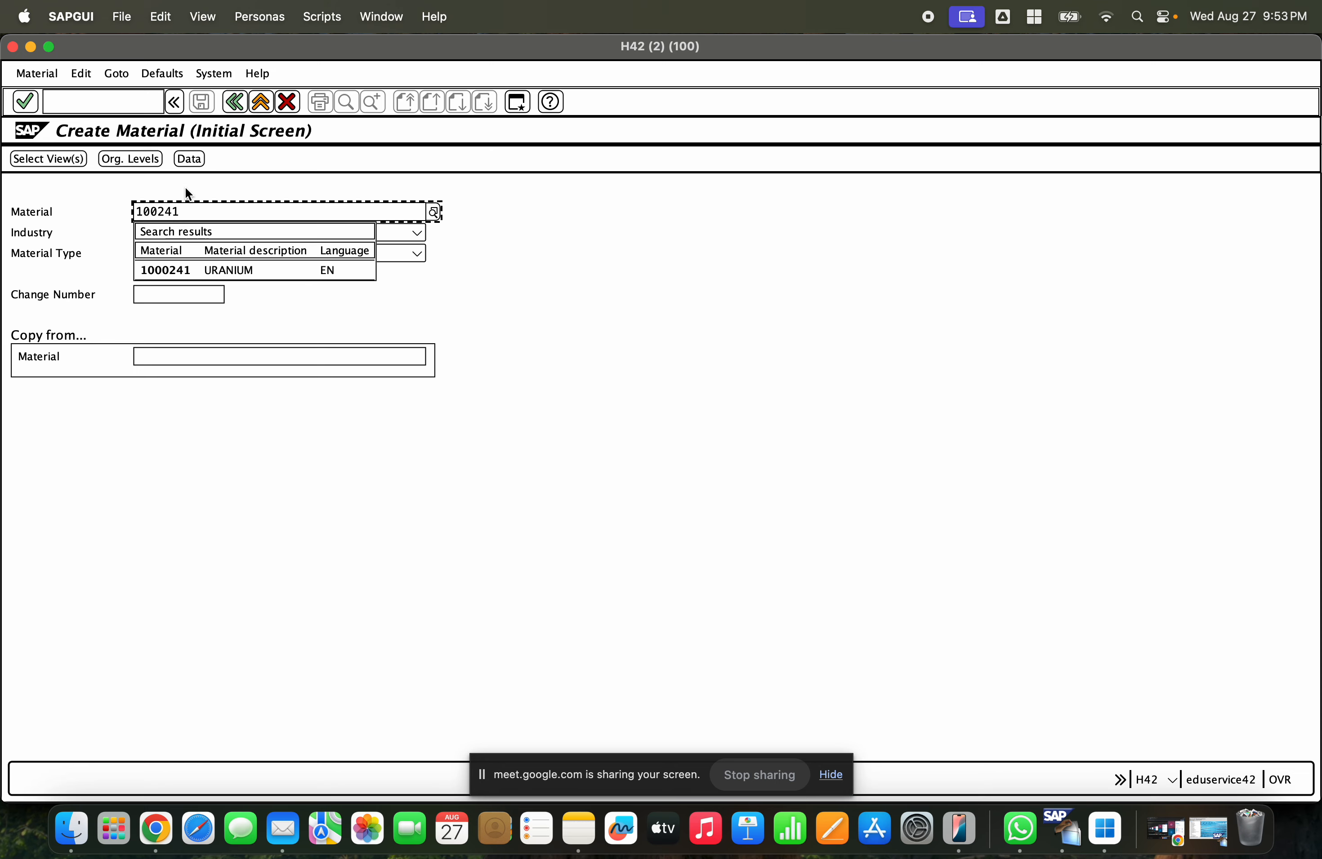
left_click(182, 271)
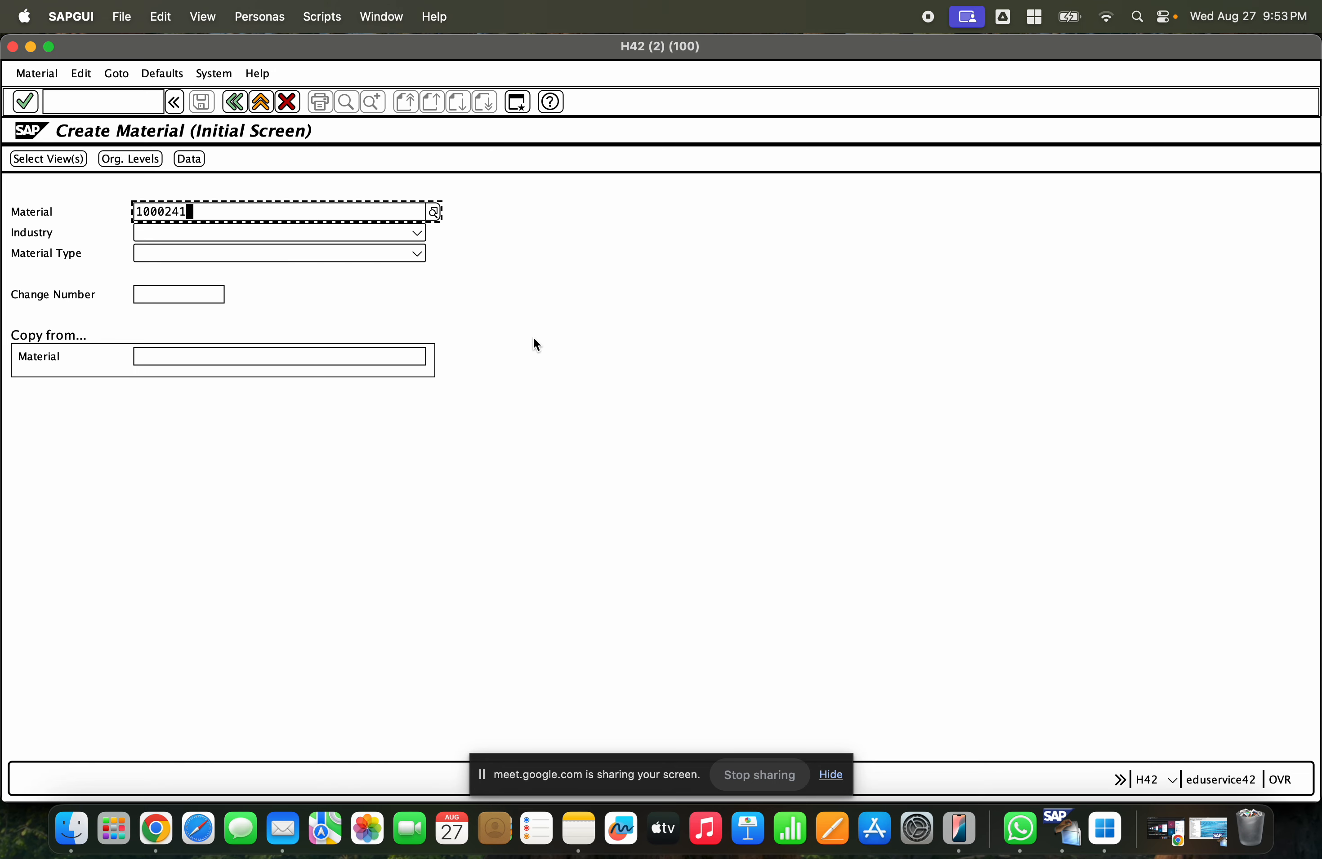
key("Return")
- Set the copy-from reference material to 1000241
left_click(202, 359)
type("100")
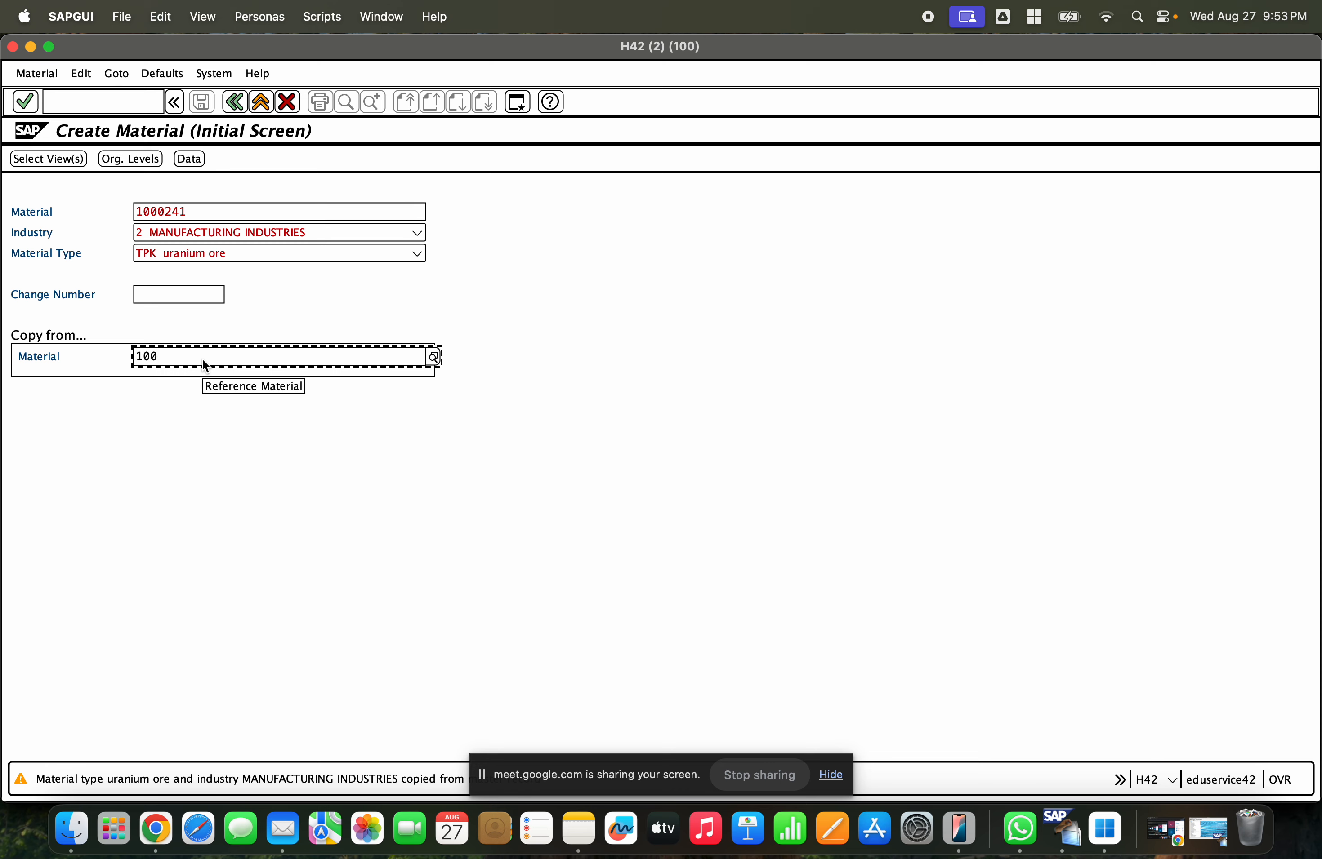
type("241")
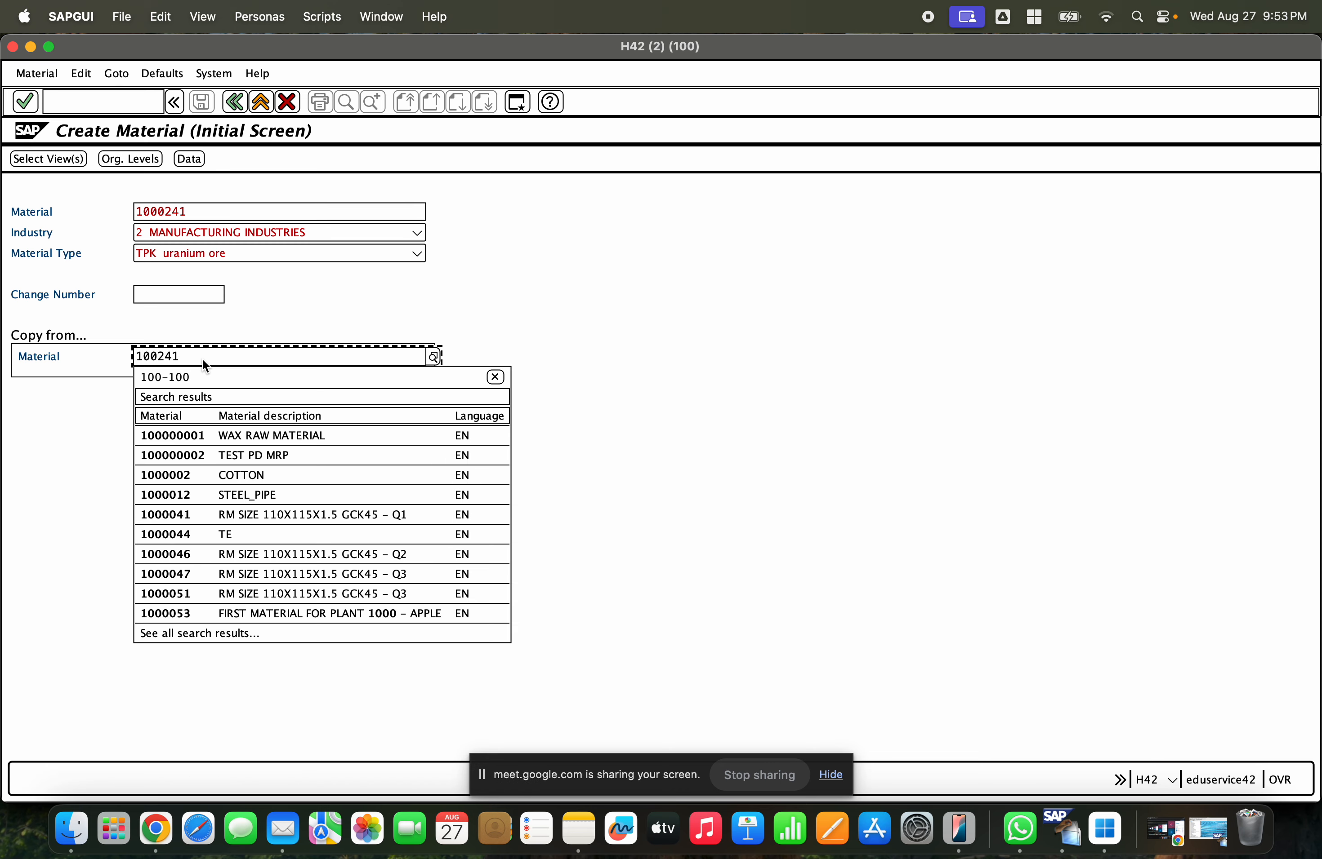
left_click(196, 413)
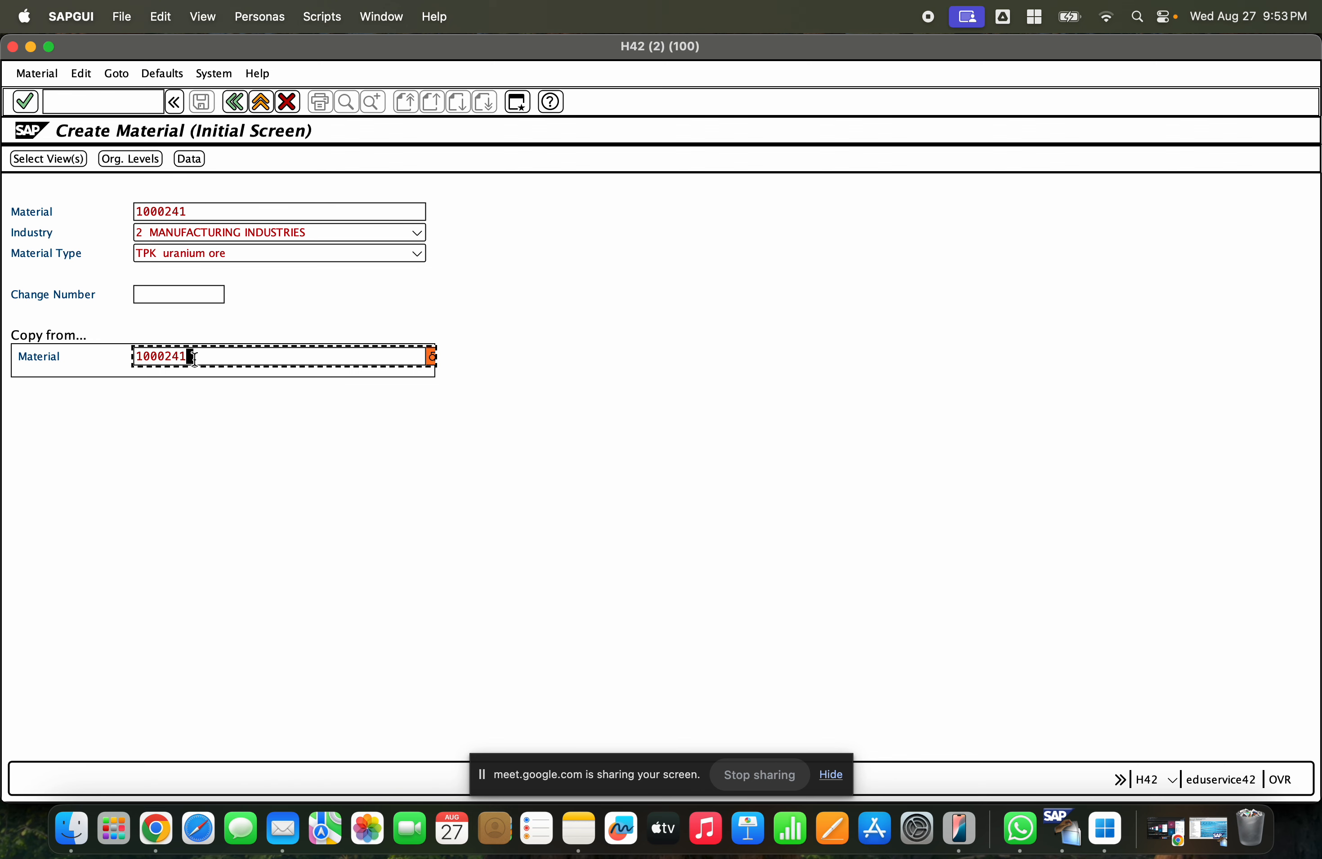
left_click(214, 208)
left_click_drag(214, 208, 122, 215)
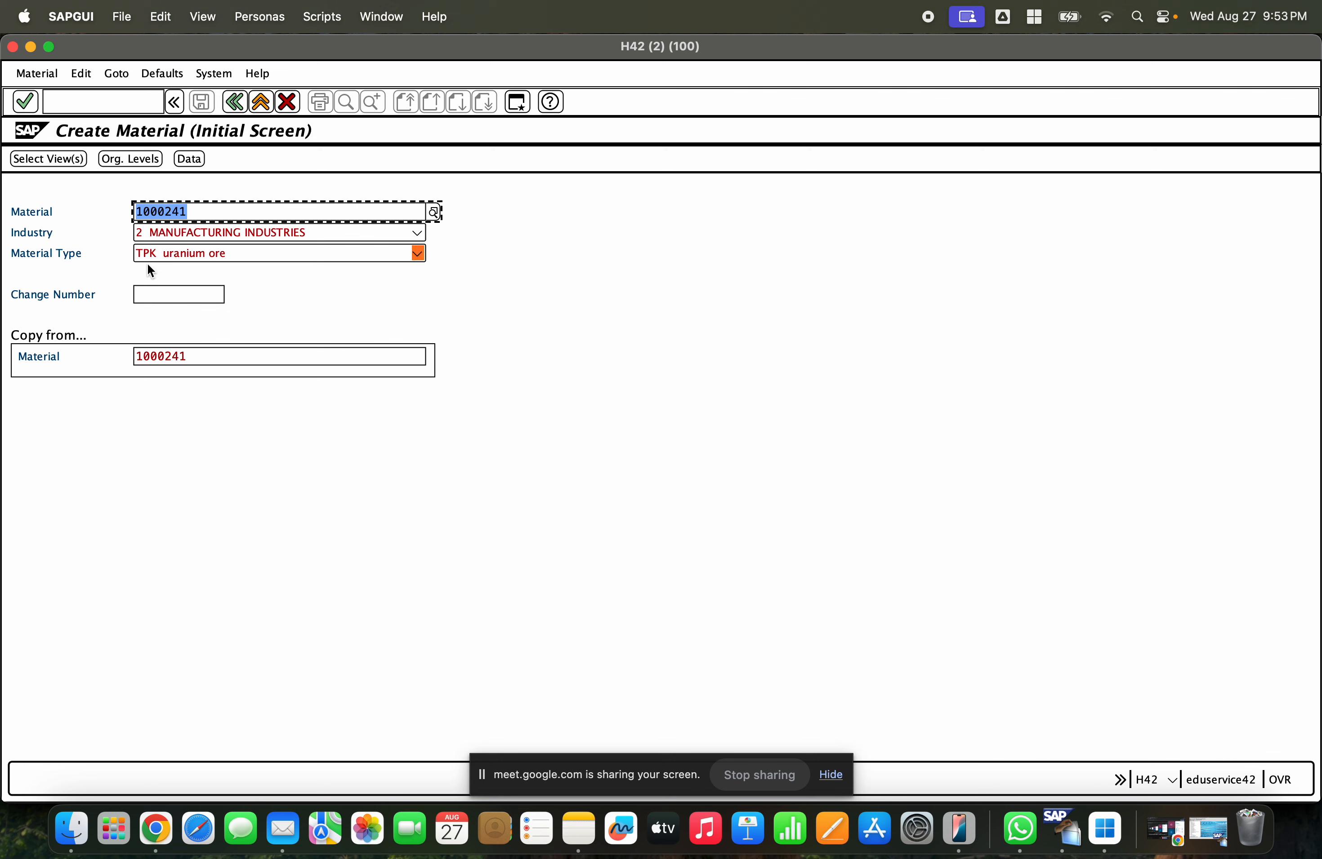
left_click(207, 358)
left_click_drag(215, 357, 129, 358)
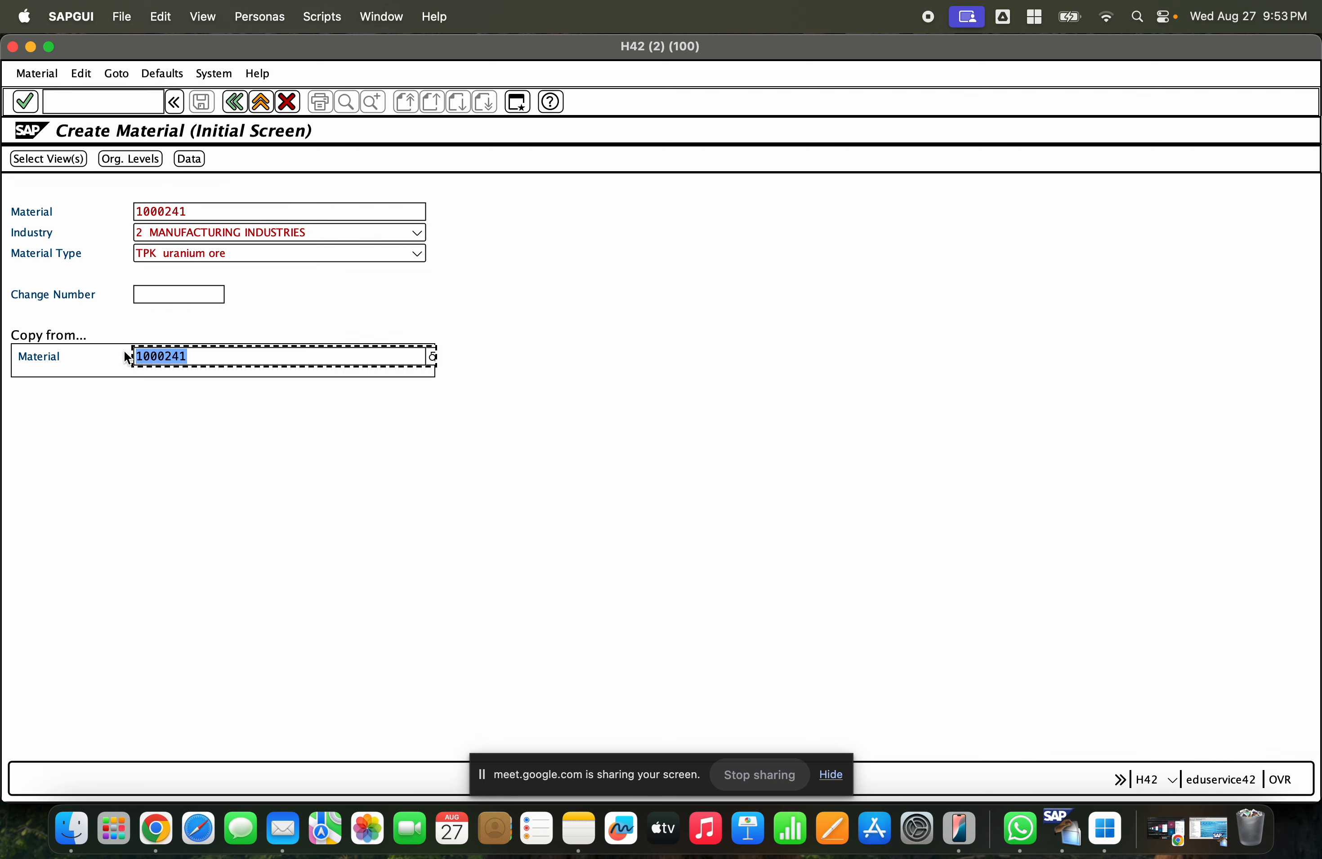
- Open the view selection and select the Purchasing and General Plant Data / Storage 1 and 2 views
left_click(72, 159)
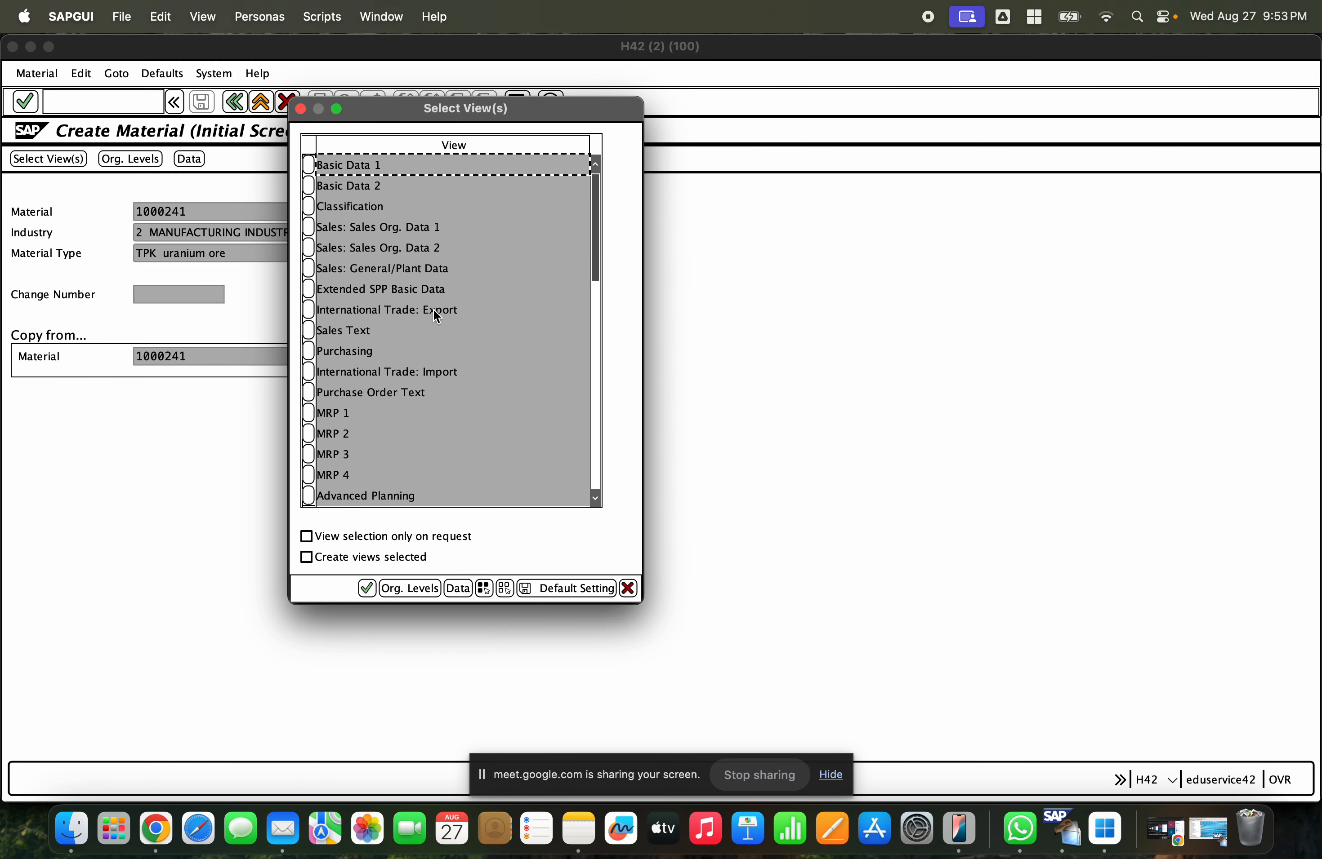
left_click(307, 355)
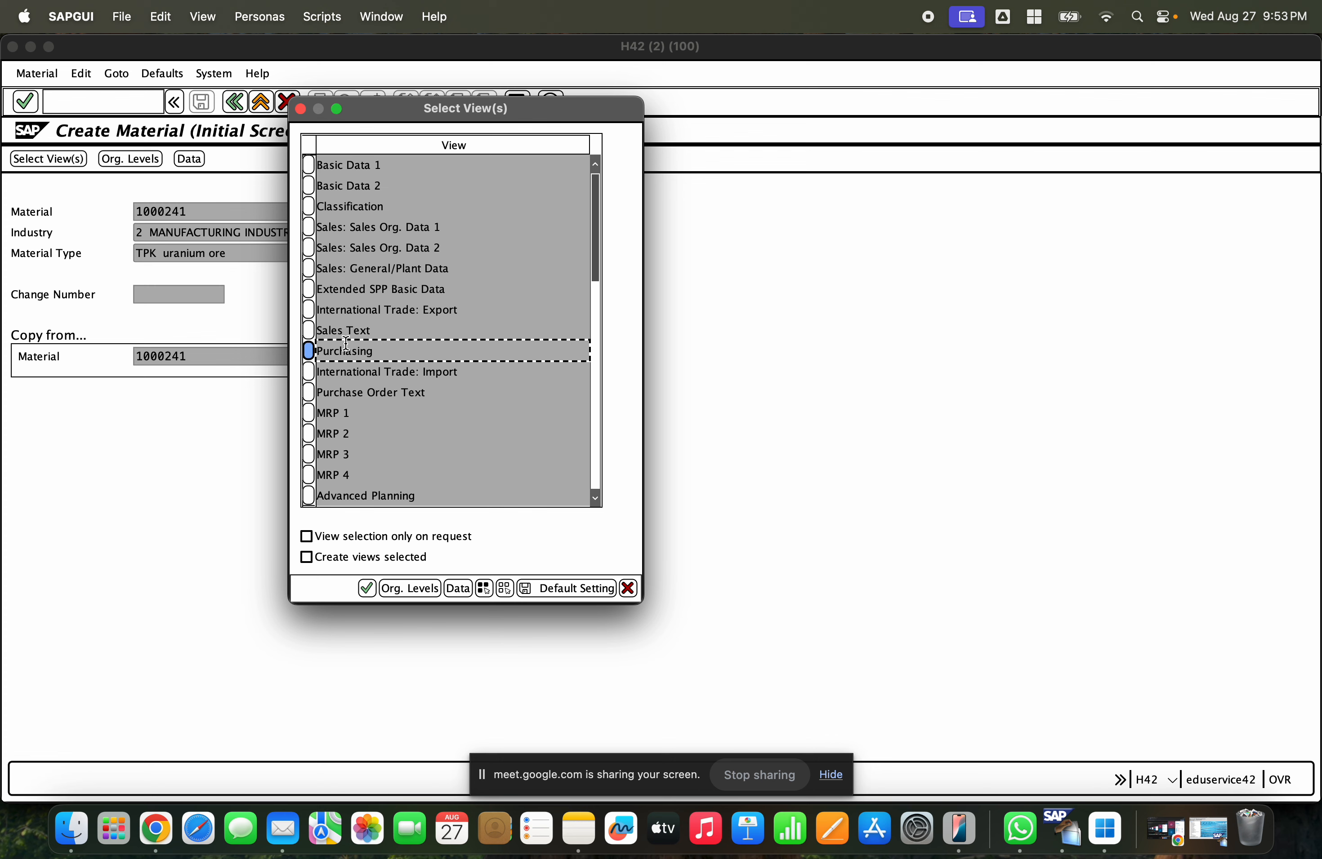
scroll(399, 353, "down", 3)
scroll(397, 353, "down", 4)
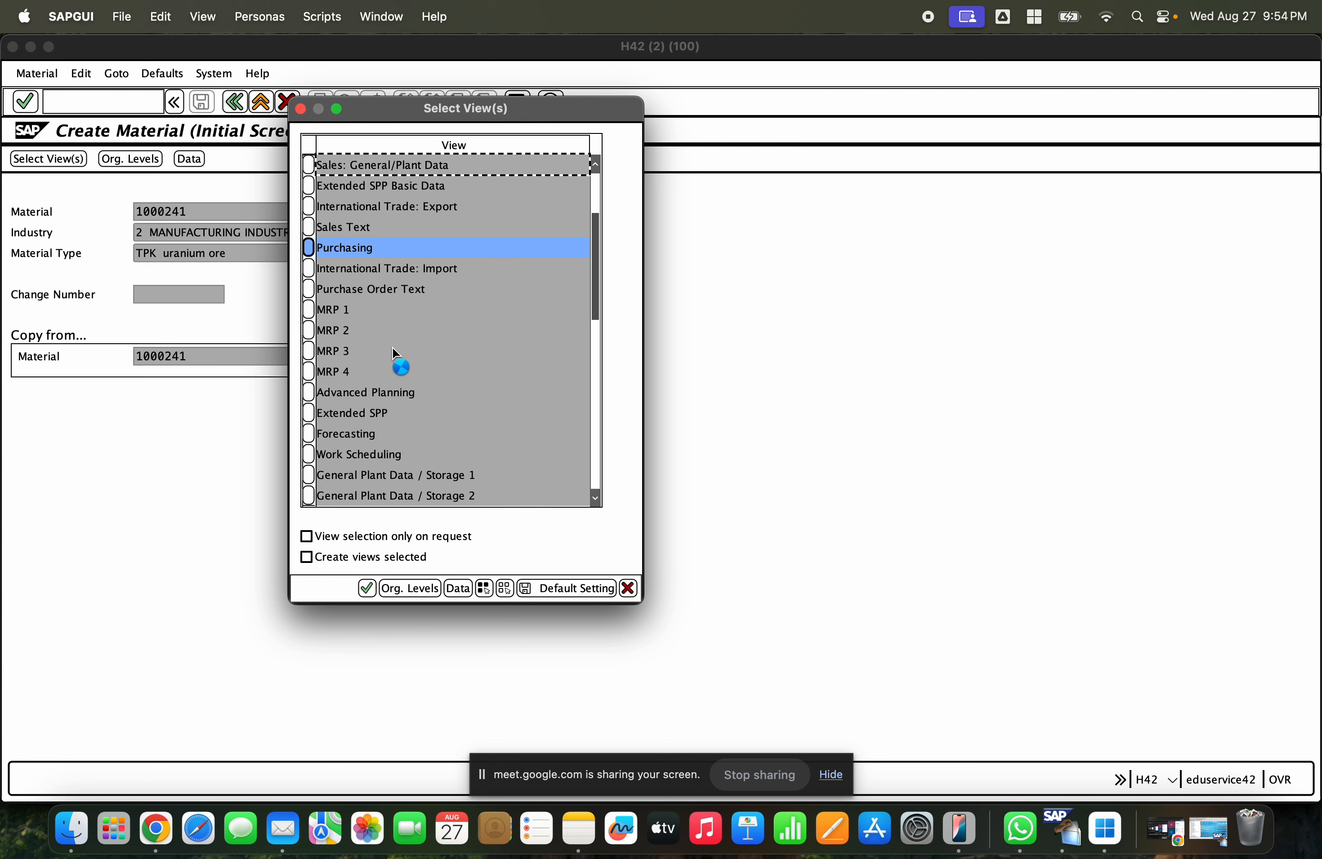
left_click(308, 436)
left_click(309, 454)
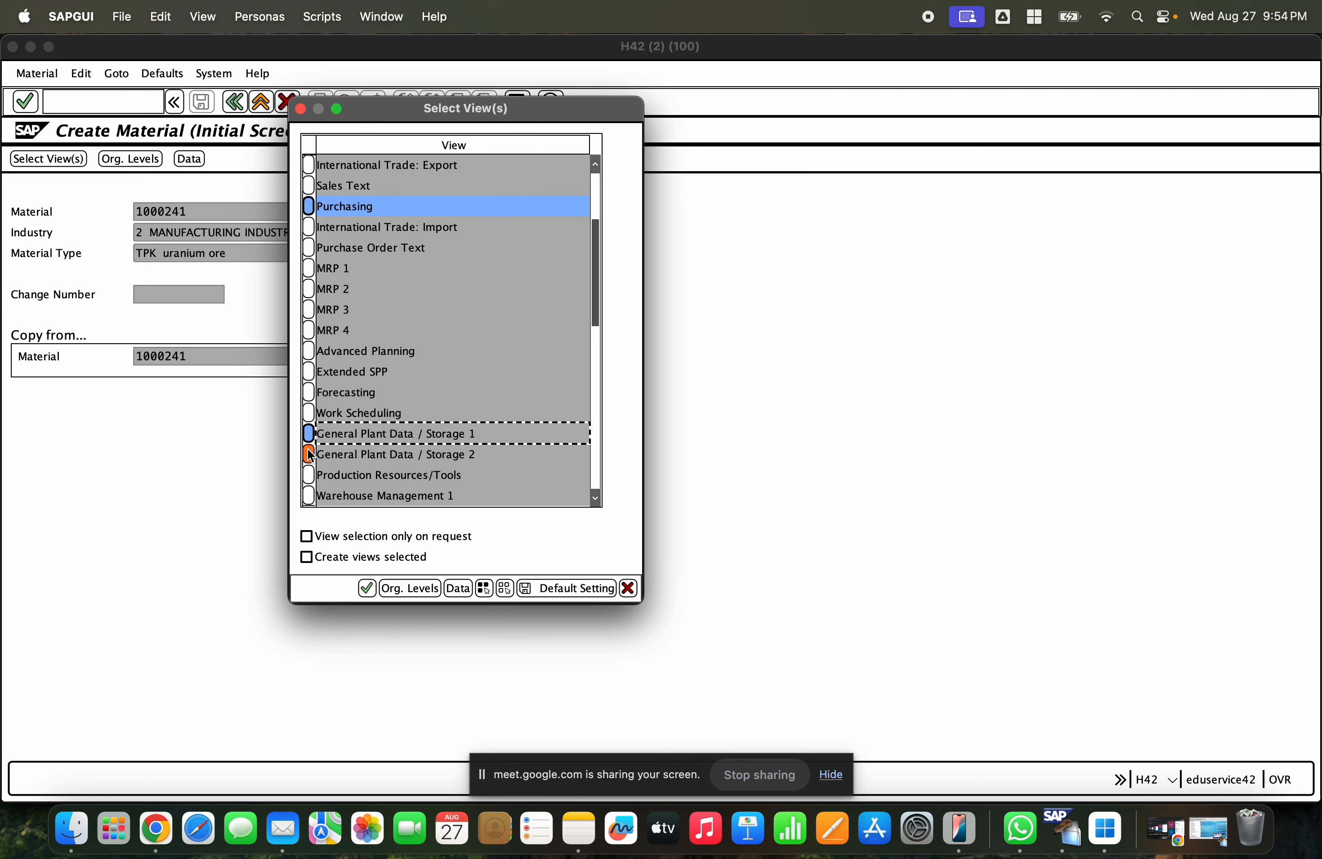
- Add the Accounting 1 and Accounting 2 views to the selected views
scroll(427, 413, "down", 5)
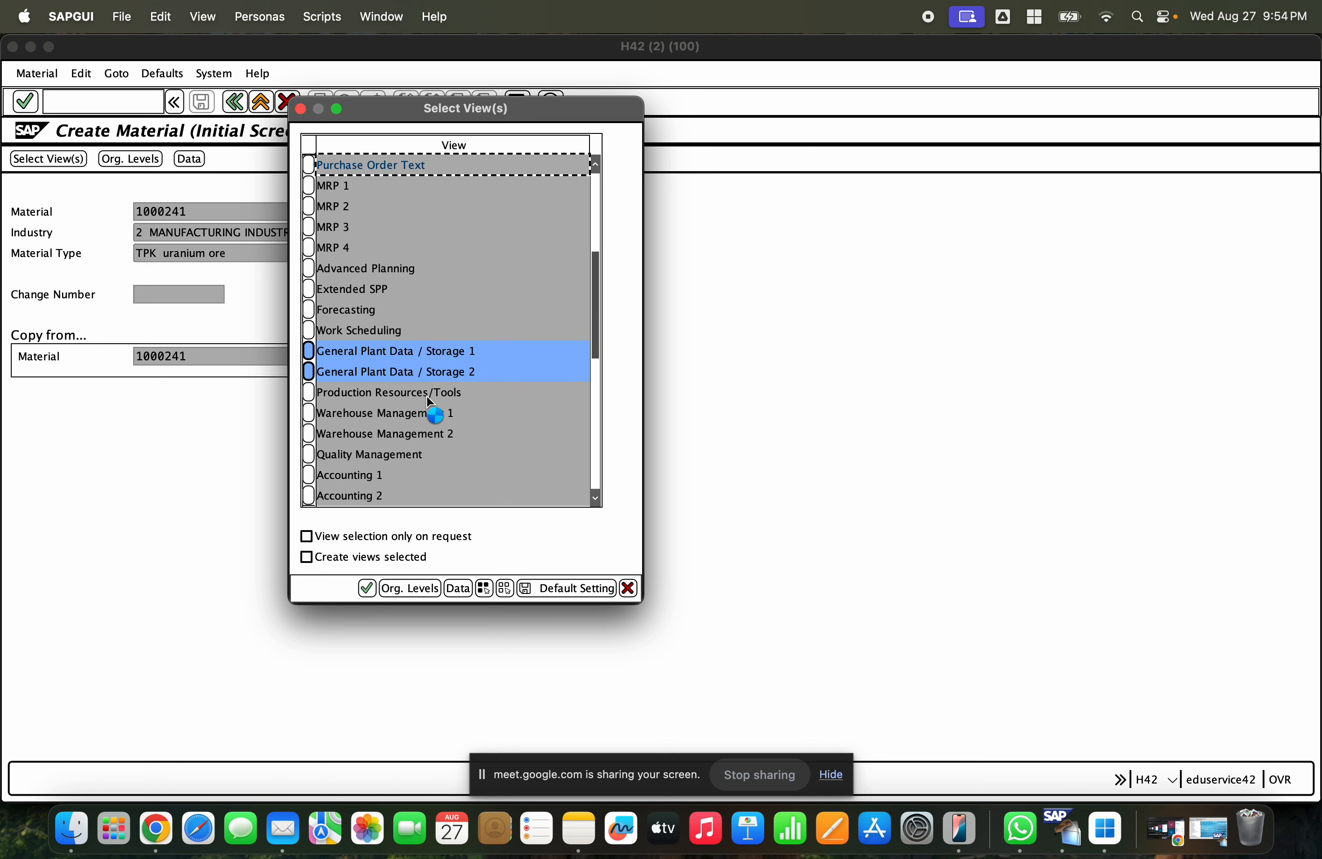
scroll(424, 404, "down", 2)
left_click(308, 413)
left_click(309, 433)
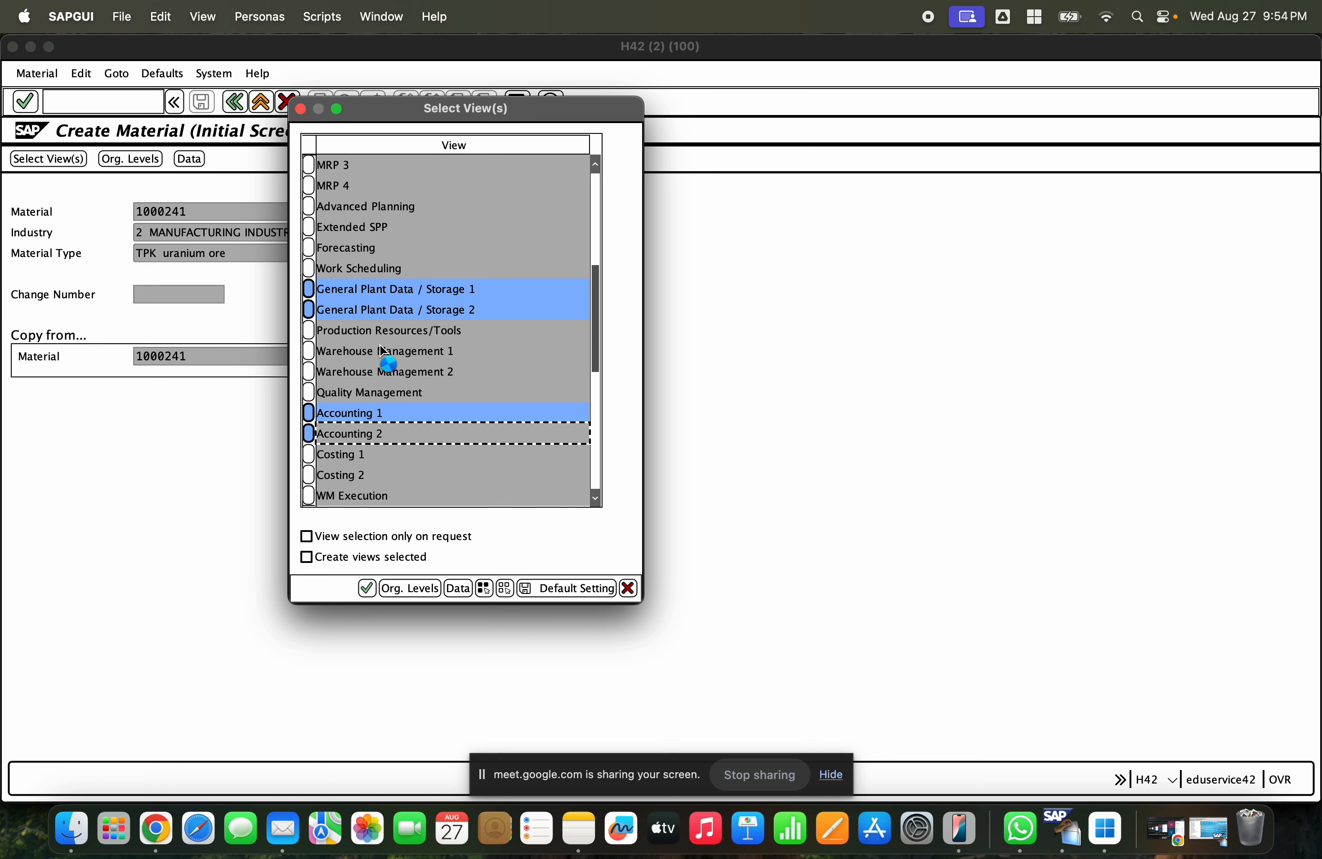
scroll(383, 351, "up", 2)
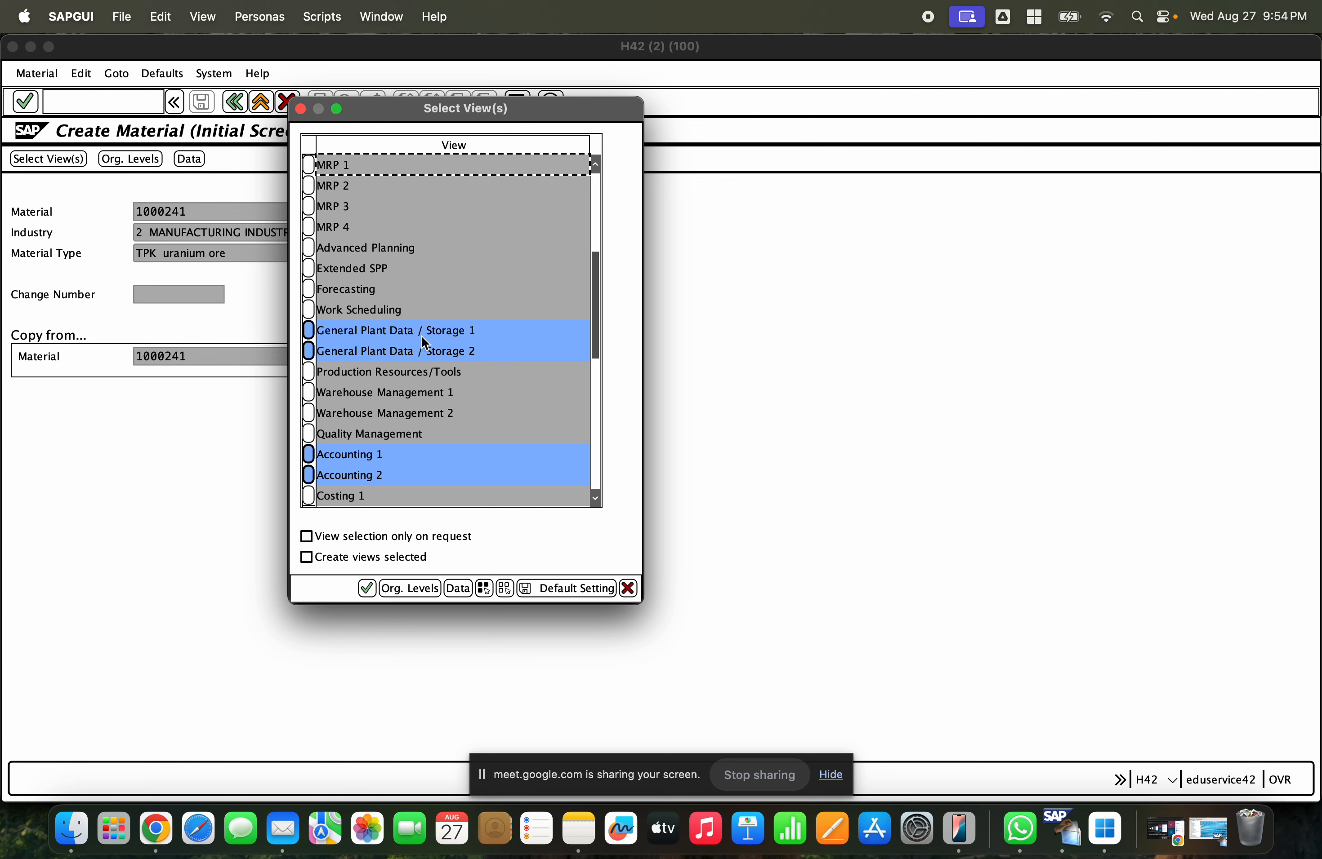
scroll(423, 340, "down", 3)
left_click(402, 268)
left_click(404, 392)
scroll(402, 390, "down", 2)
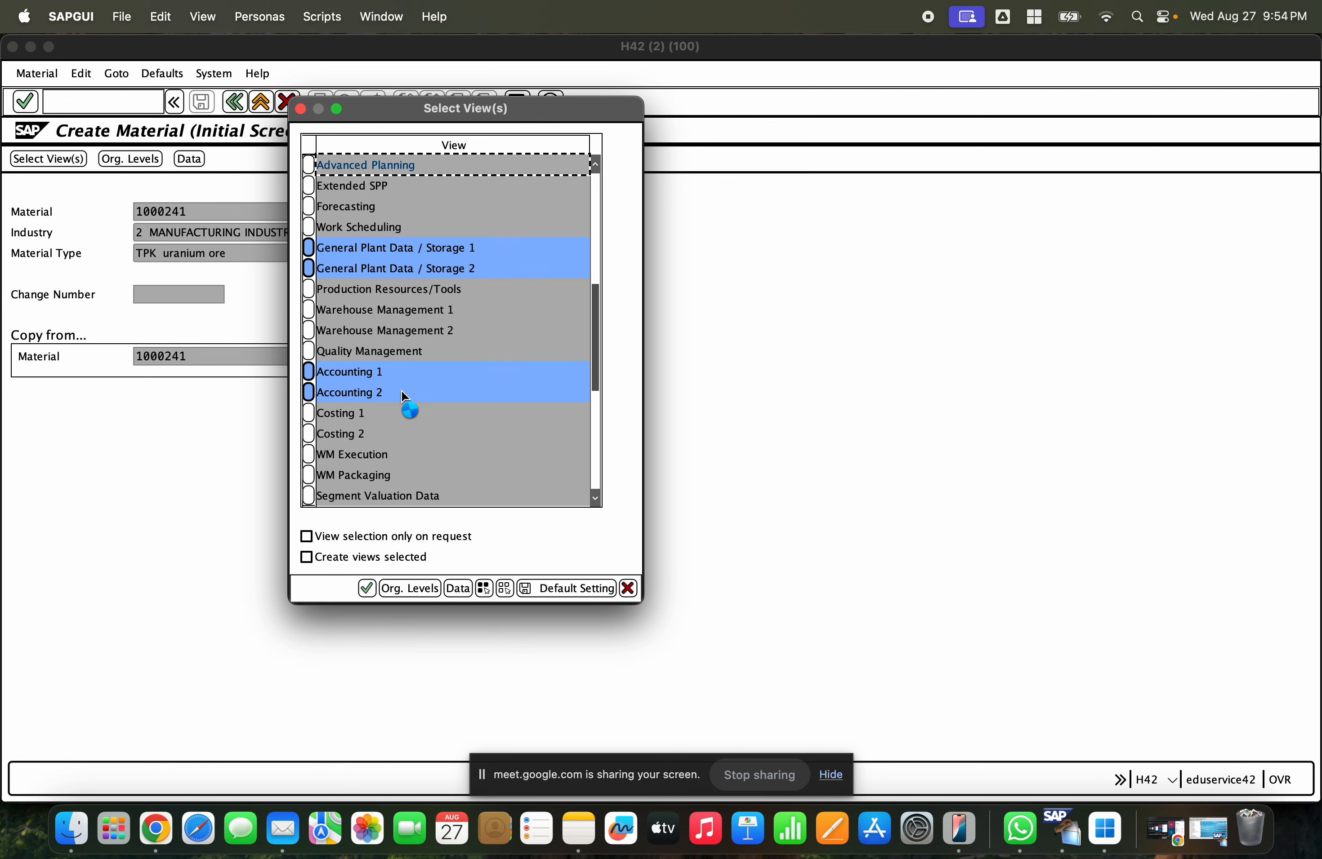
scroll(403, 389, "up", 5)
scroll(411, 379, "up", 6)
left_click(397, 226)
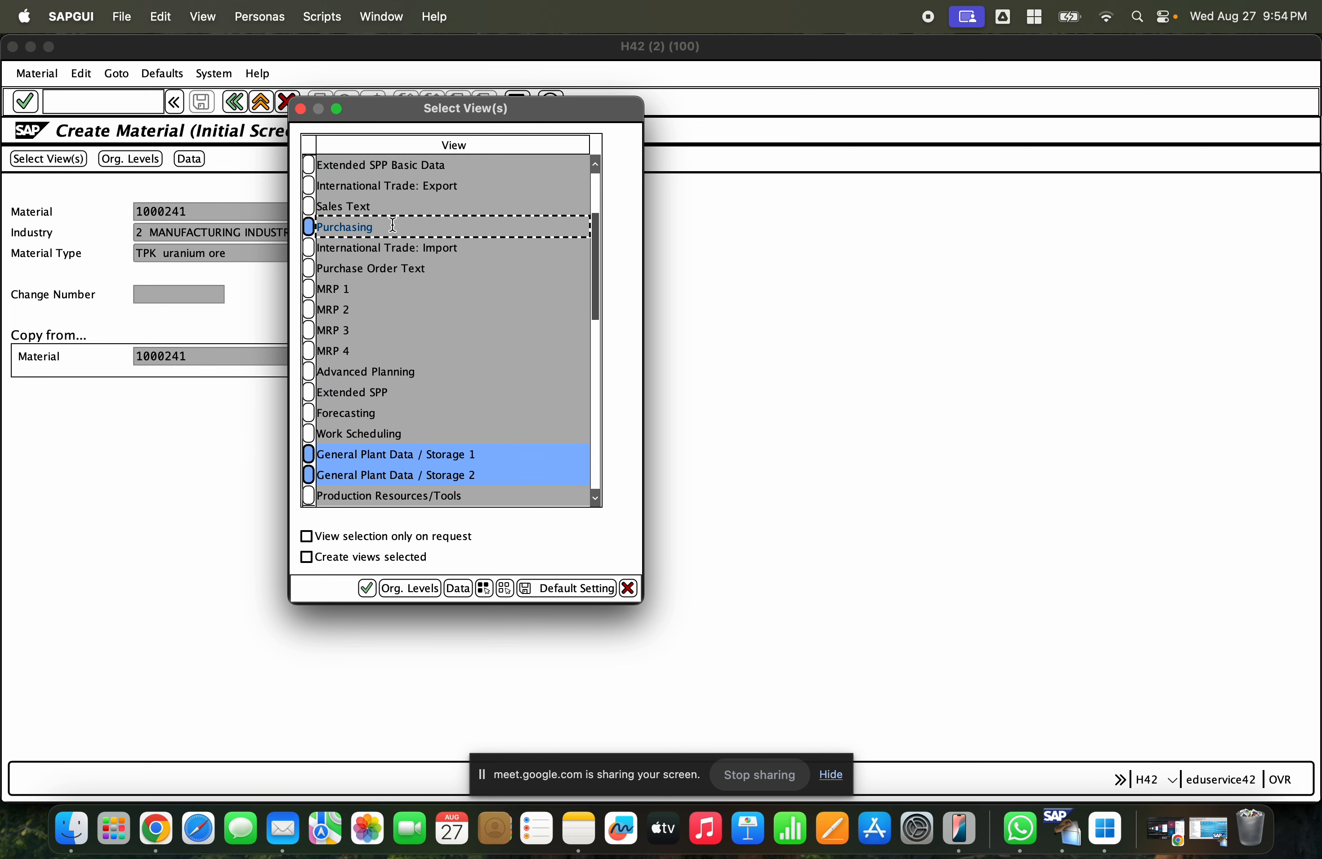
- Open the organizational levels and set the plant to GCET
left_click(418, 590)
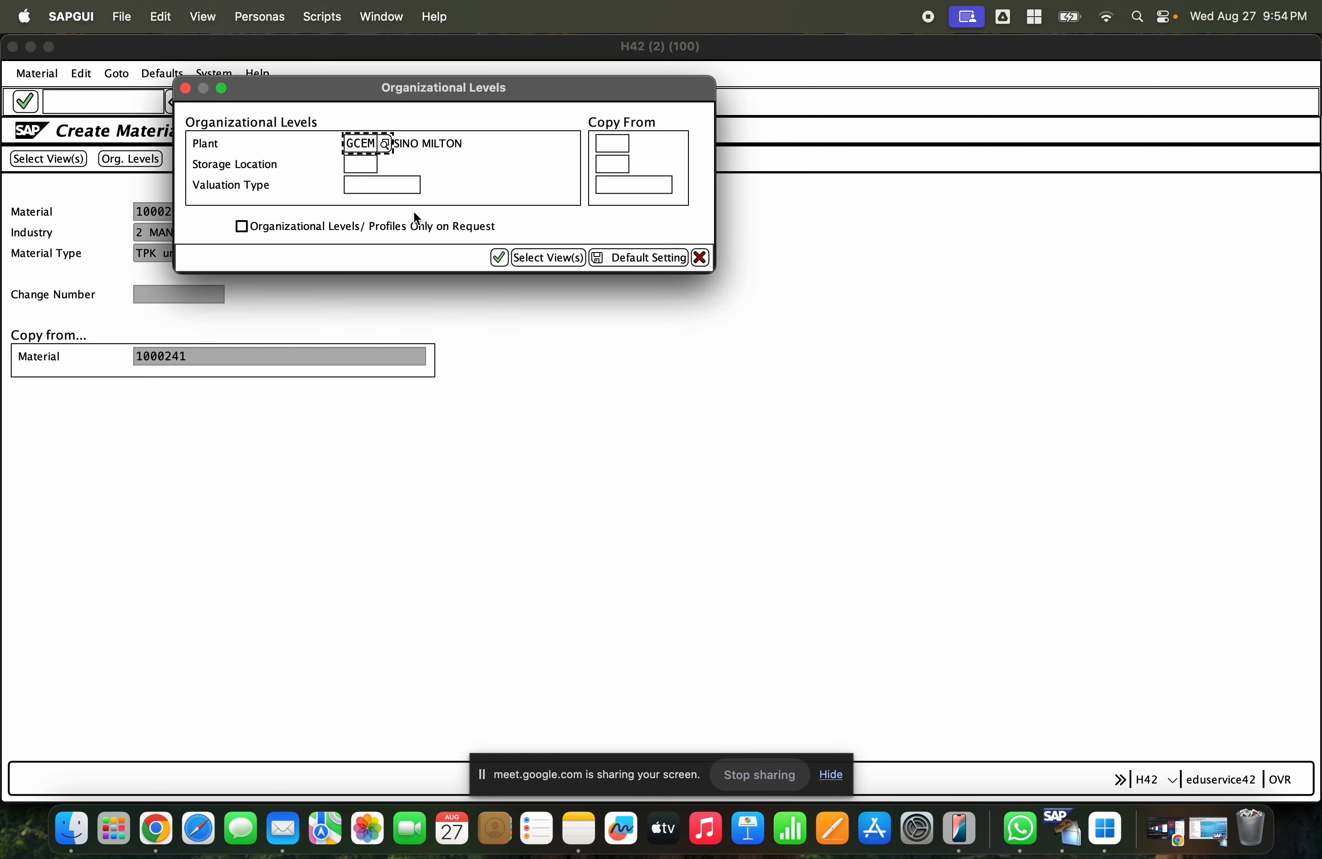
left_click(349, 144)
type("GCET")
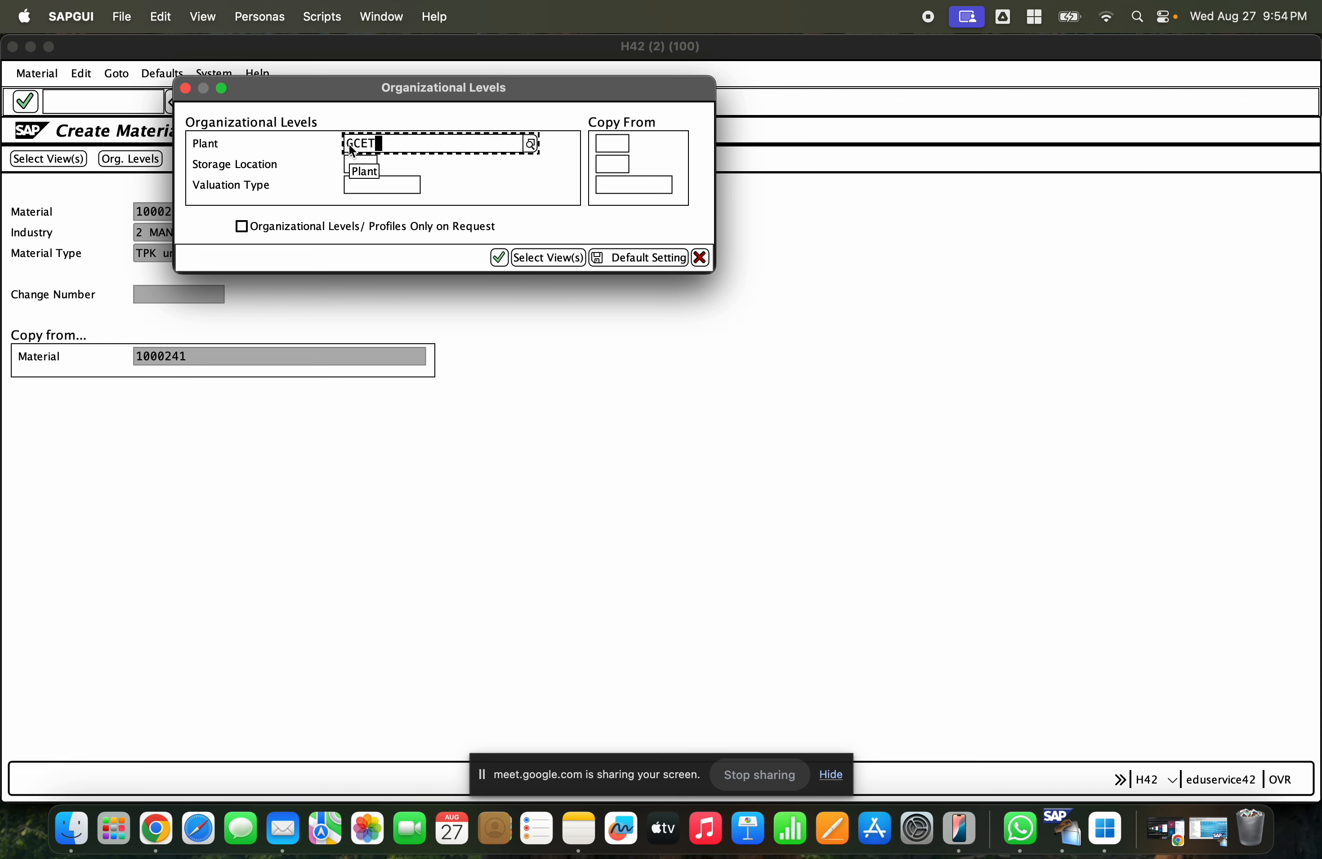
left_click(377, 217)
left_click(358, 168)
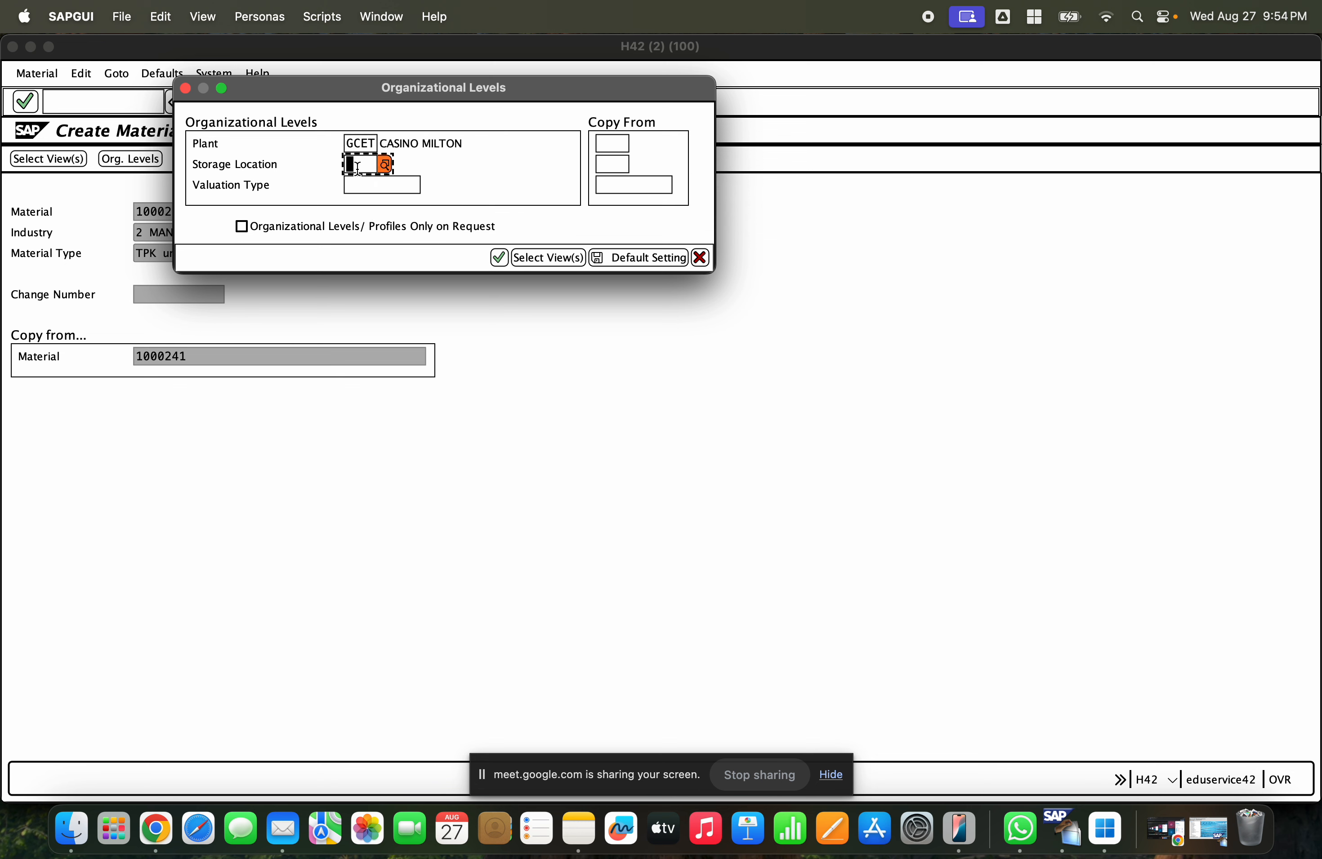
- Choose storage location GCHS from the storage location search list
left_click(385, 165)
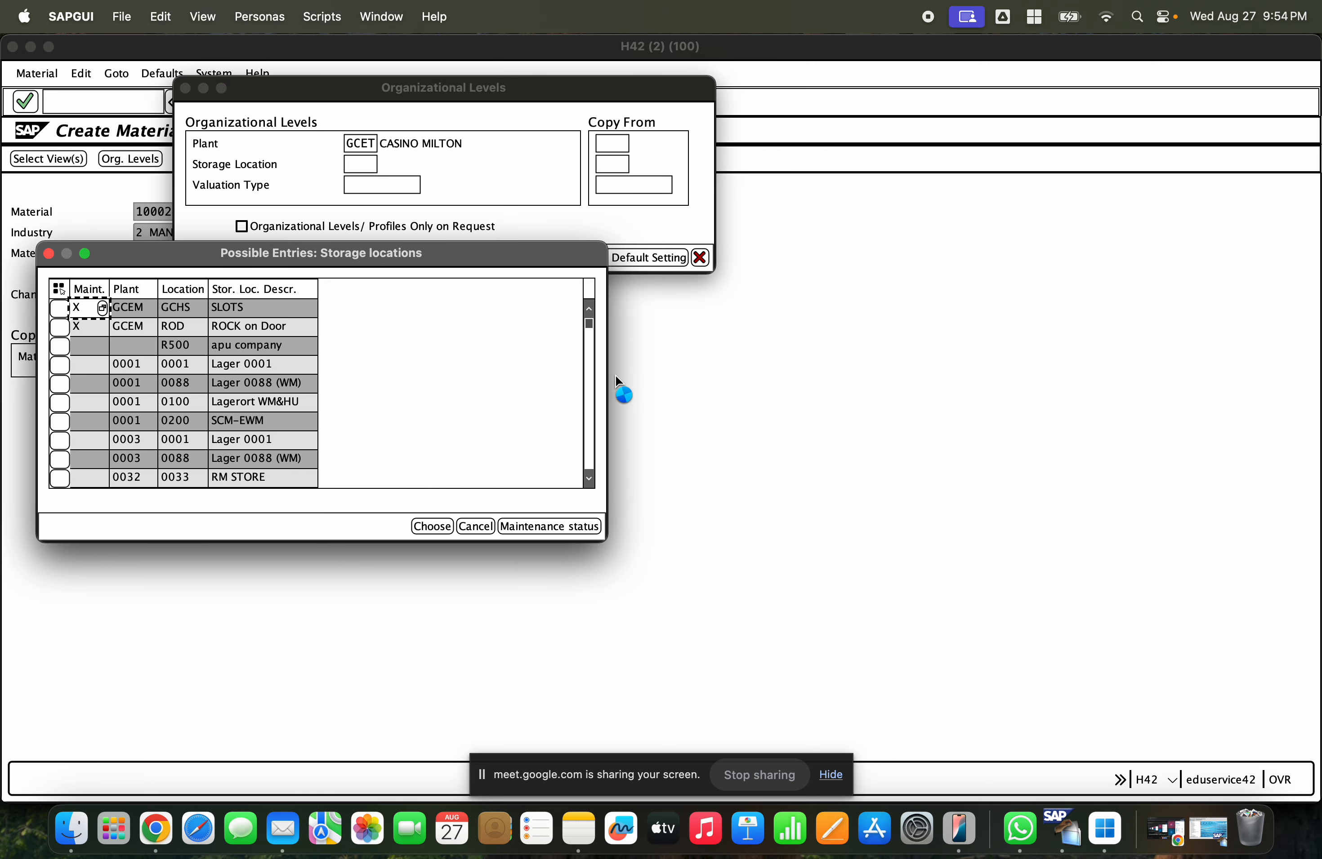
scroll(587, 419, "down", 15)
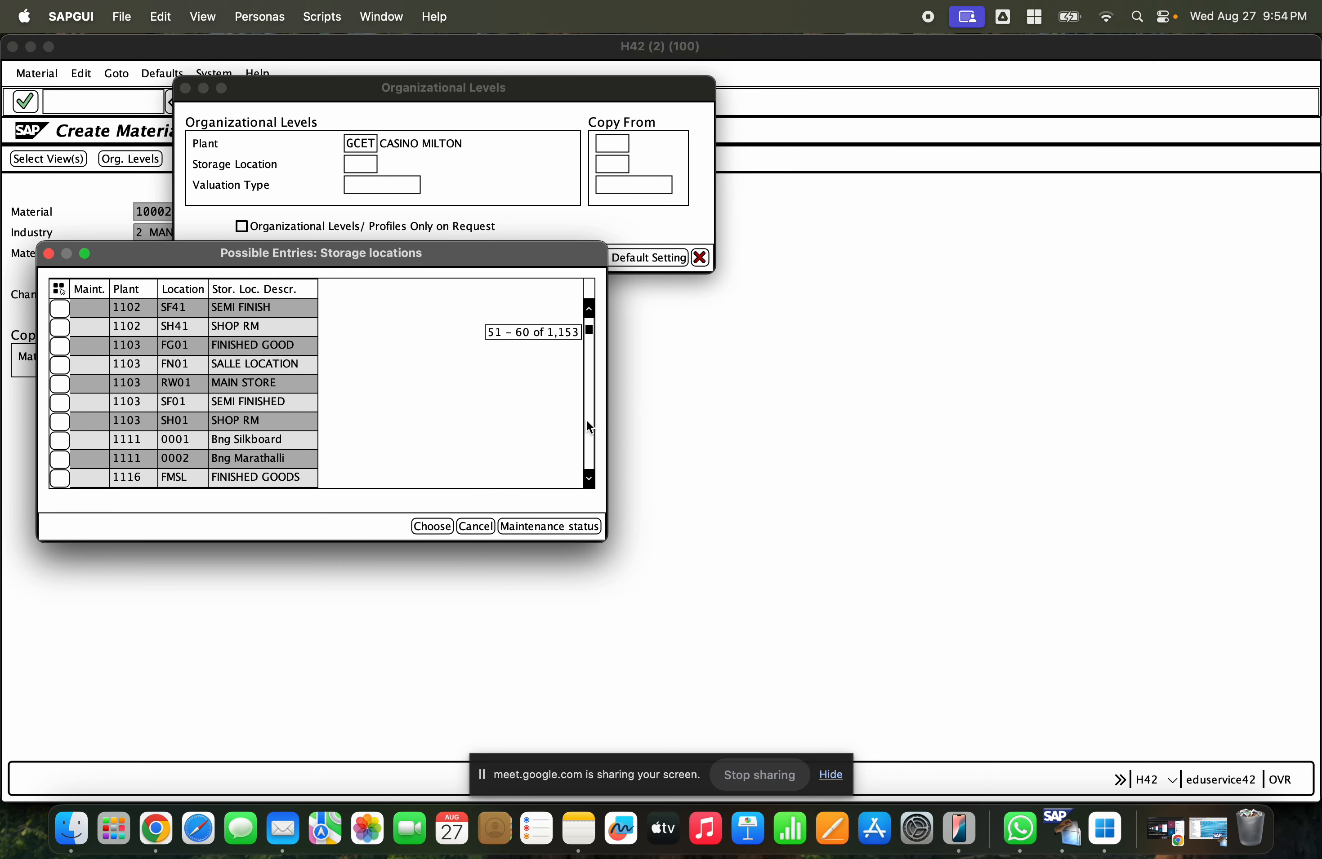
left_click(433, 527)
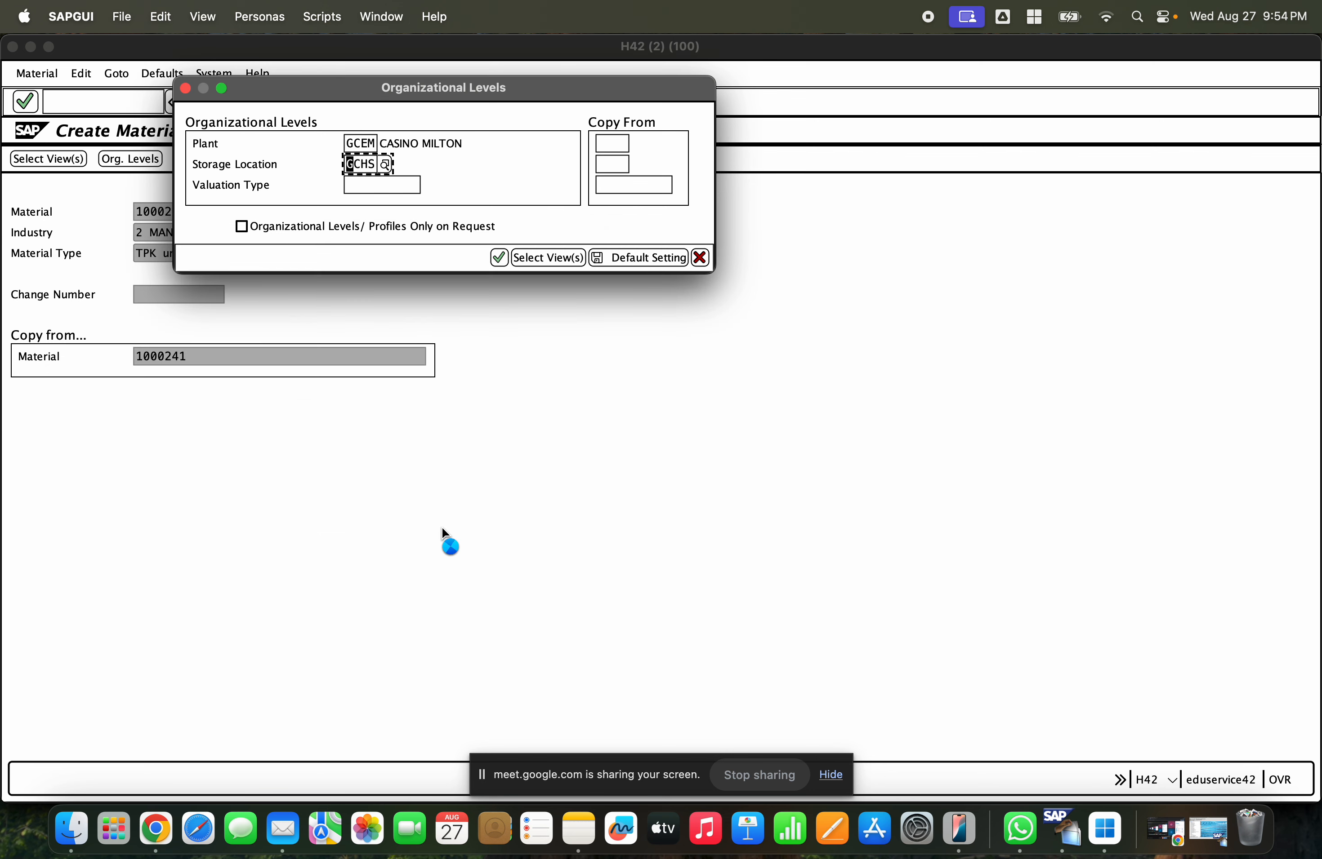
- Set the copy-from reference plant to GCEM
left_click(597, 143)
type("G")
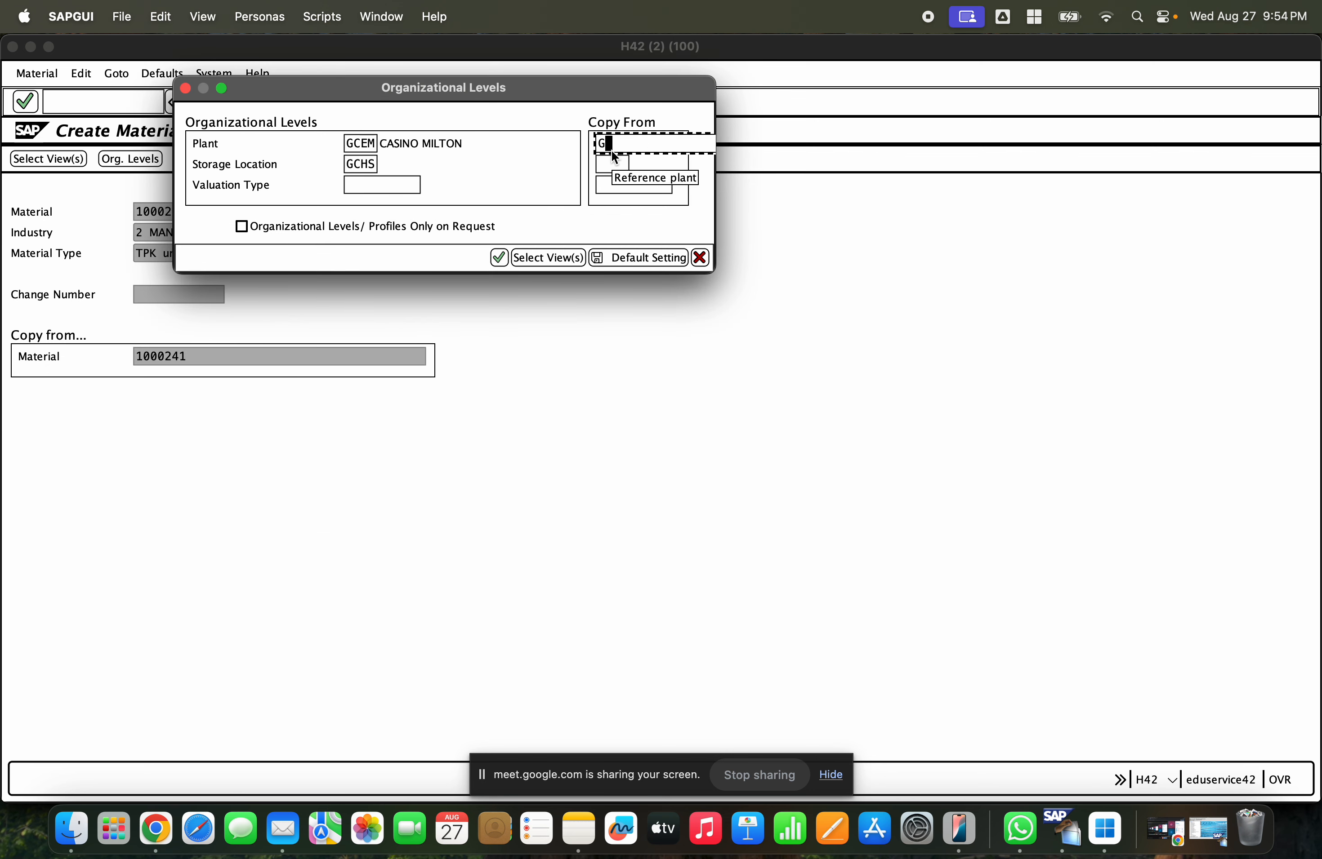
type("CEM")
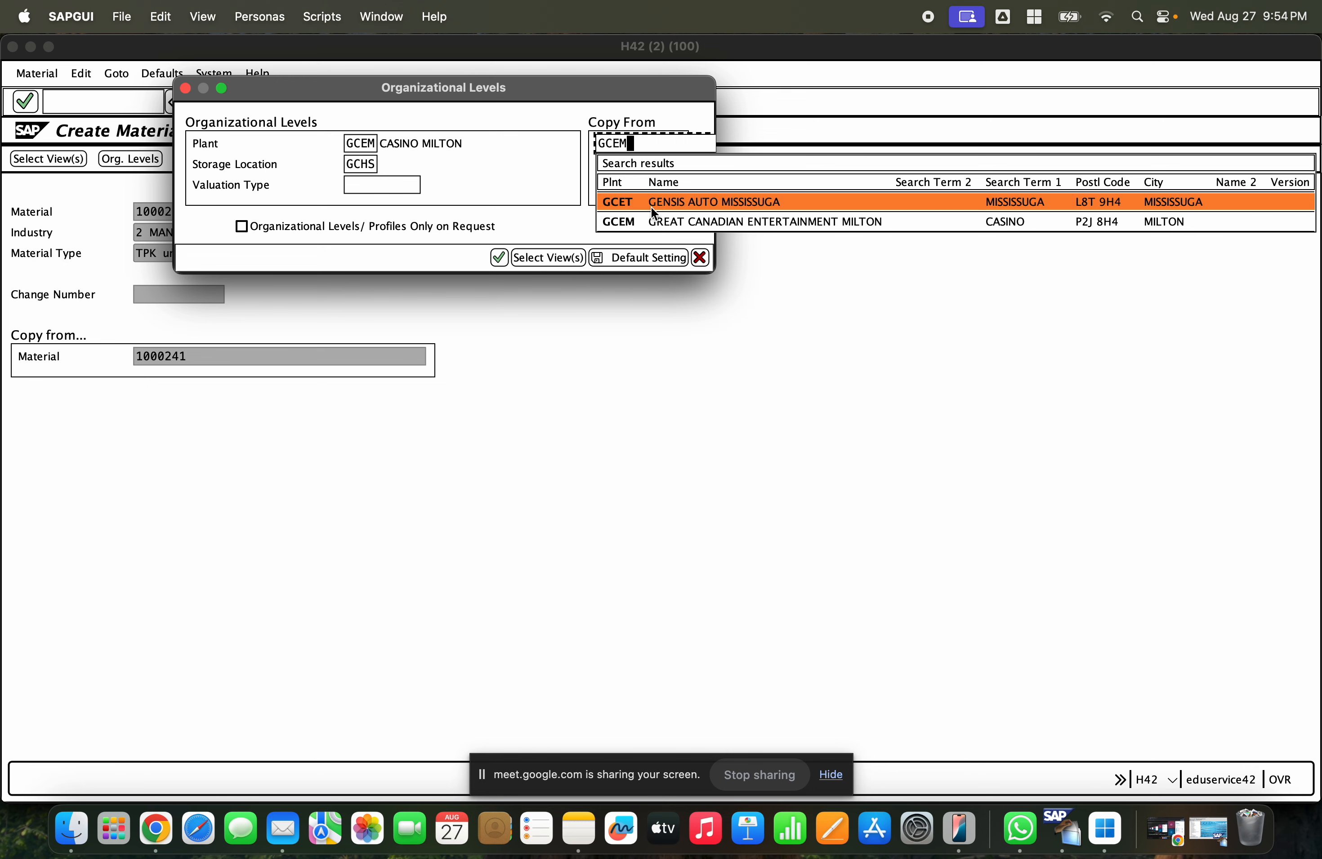
left_click(648, 222)
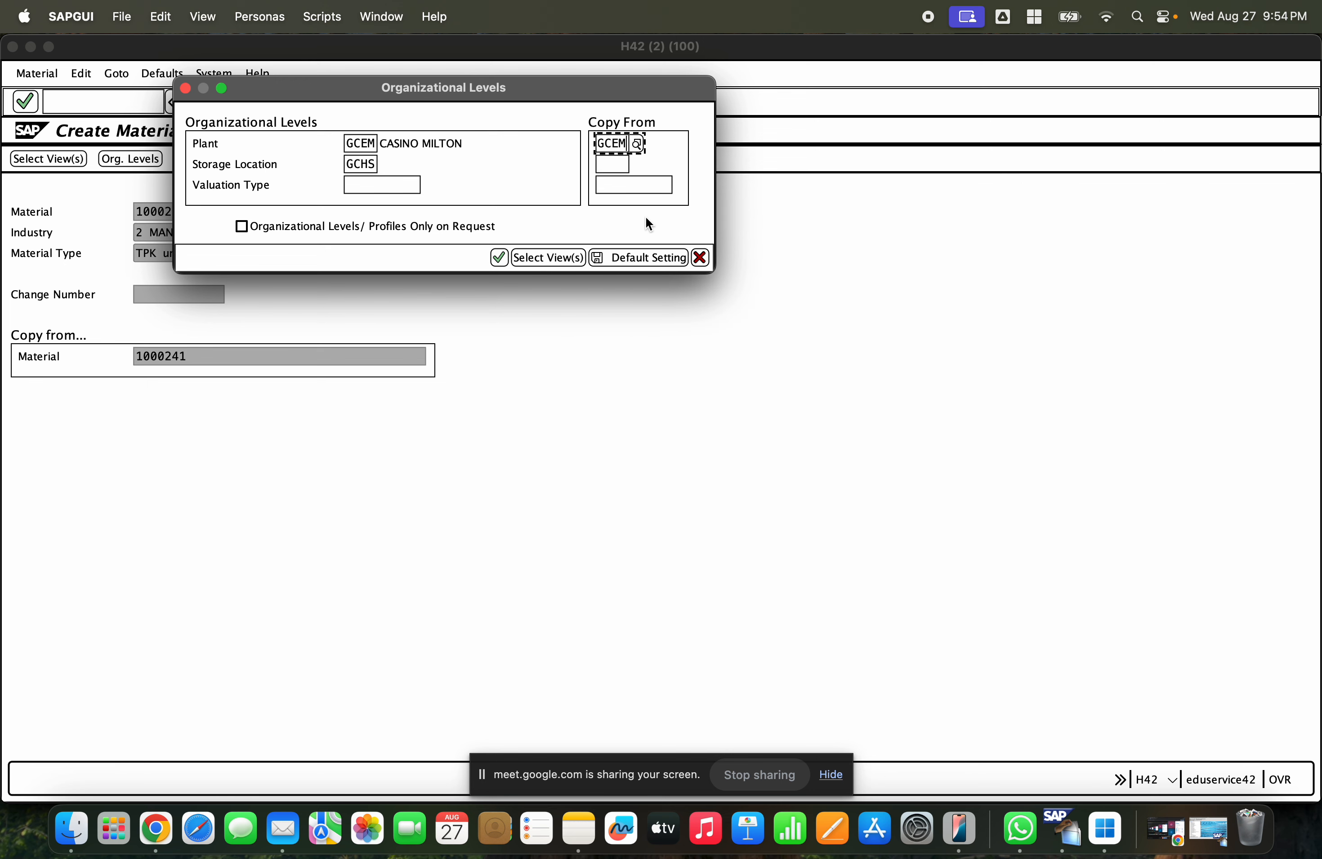
- Set the plant back to GCET
left_click(369, 147)
type("T")
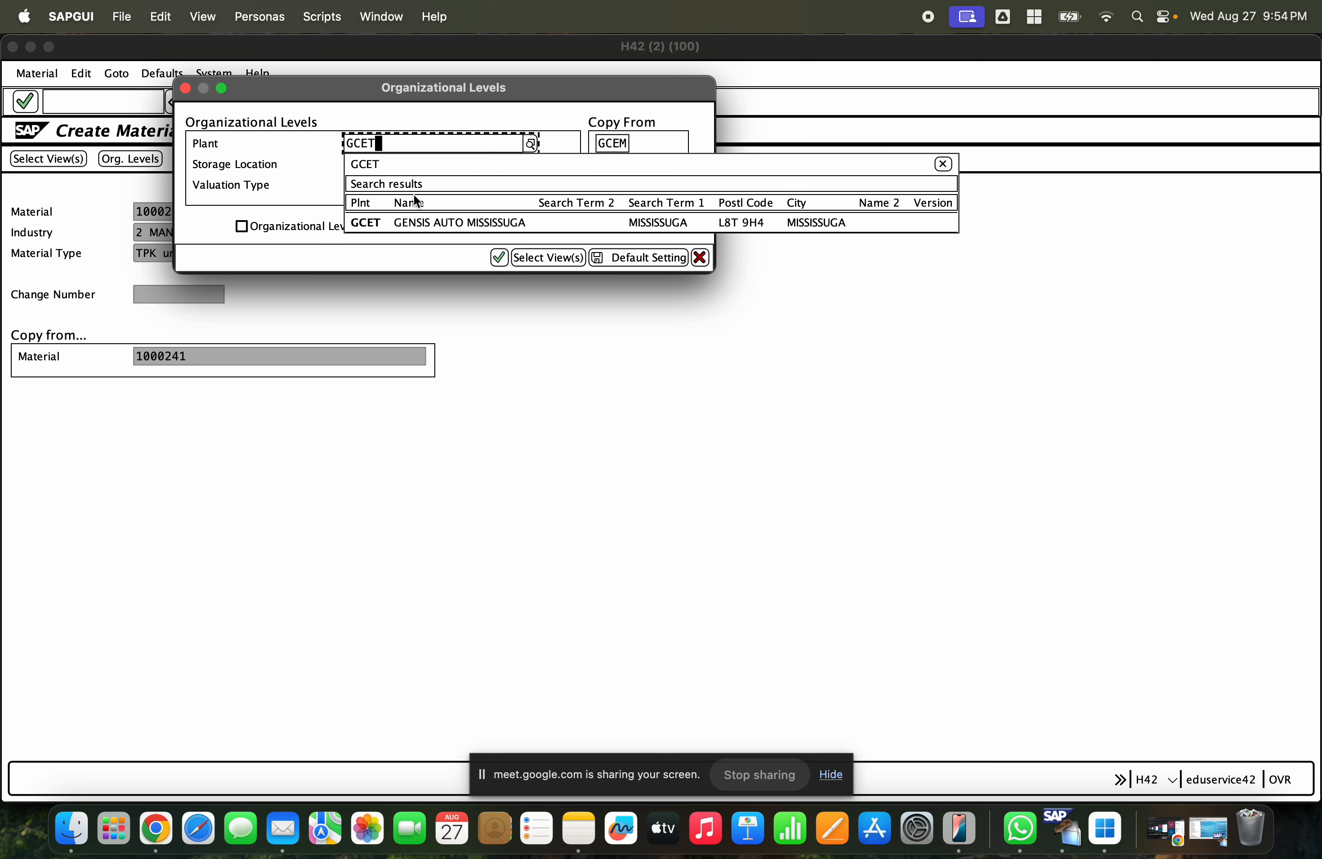
left_click(424, 220)
- Try setting the reference storage location to GCMS
left_click(611, 166)
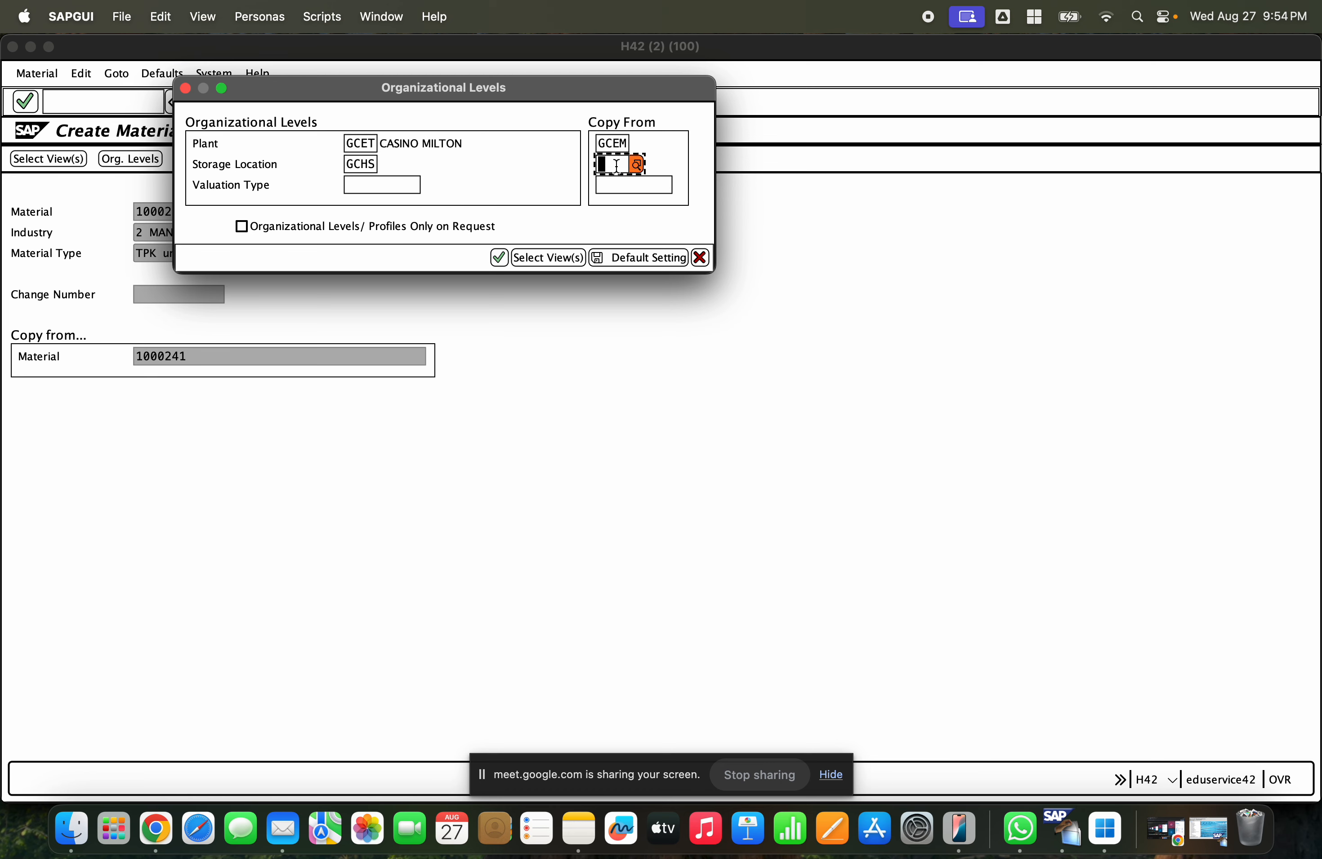
type("GCMS")
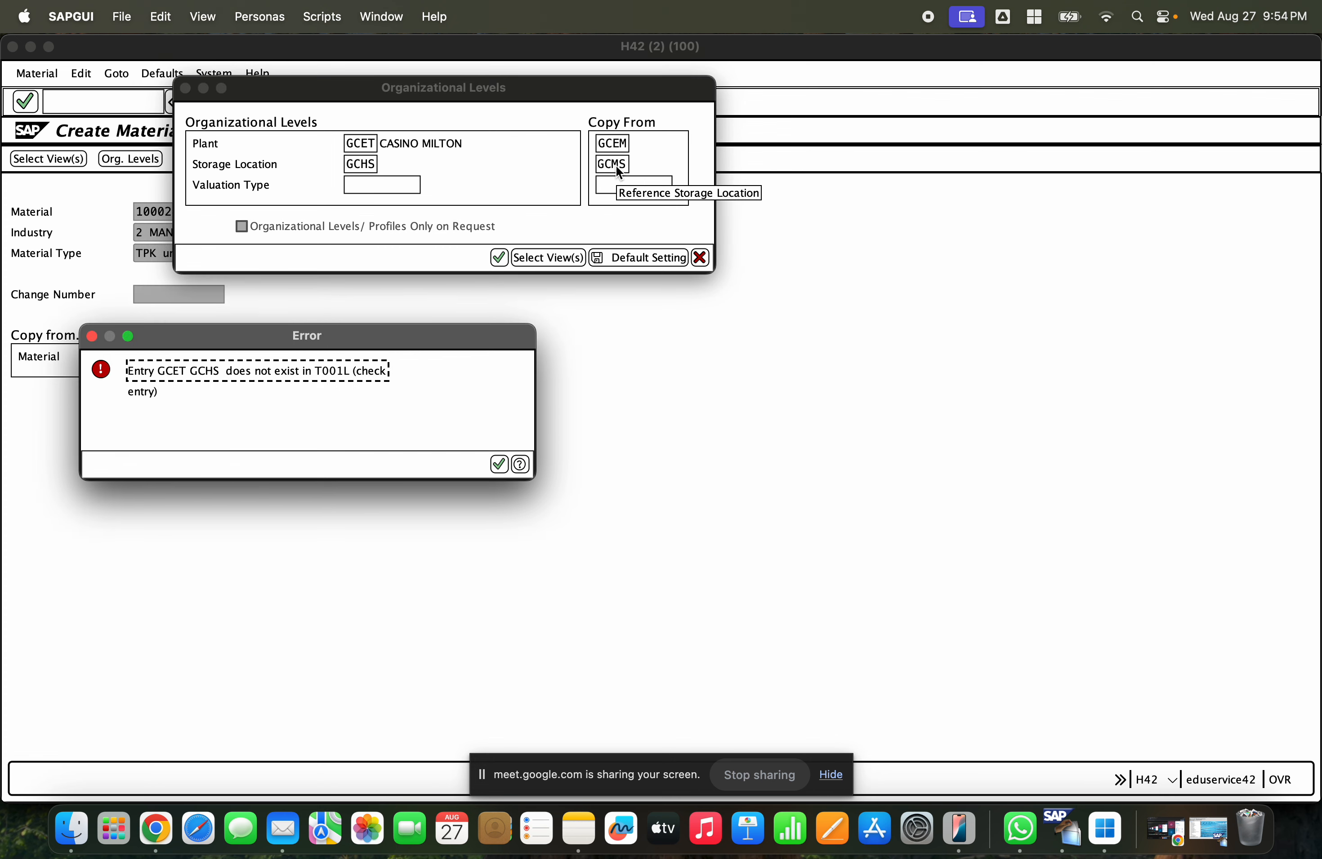
key("Return")
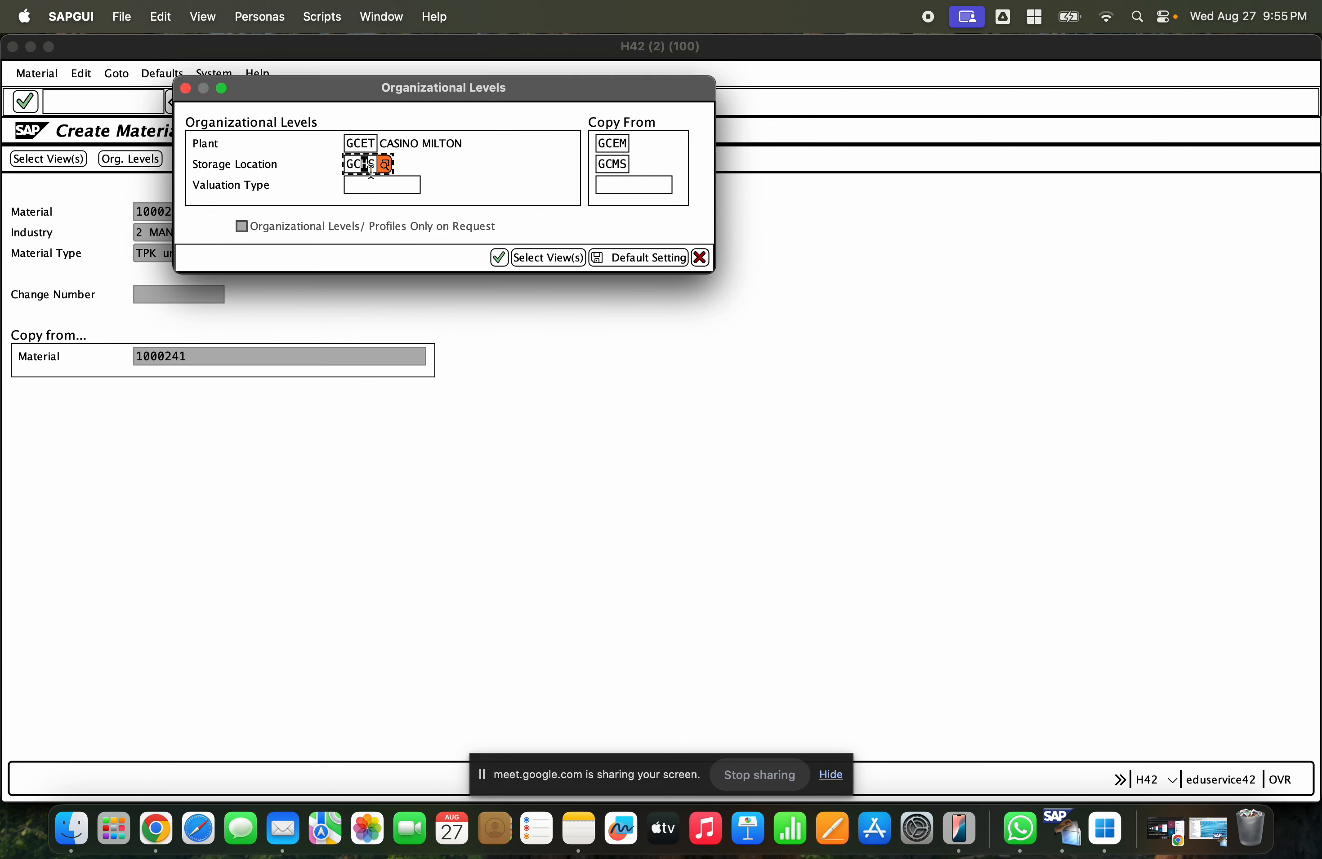
- Set the storage location to GCES from the suggestions
type("v")
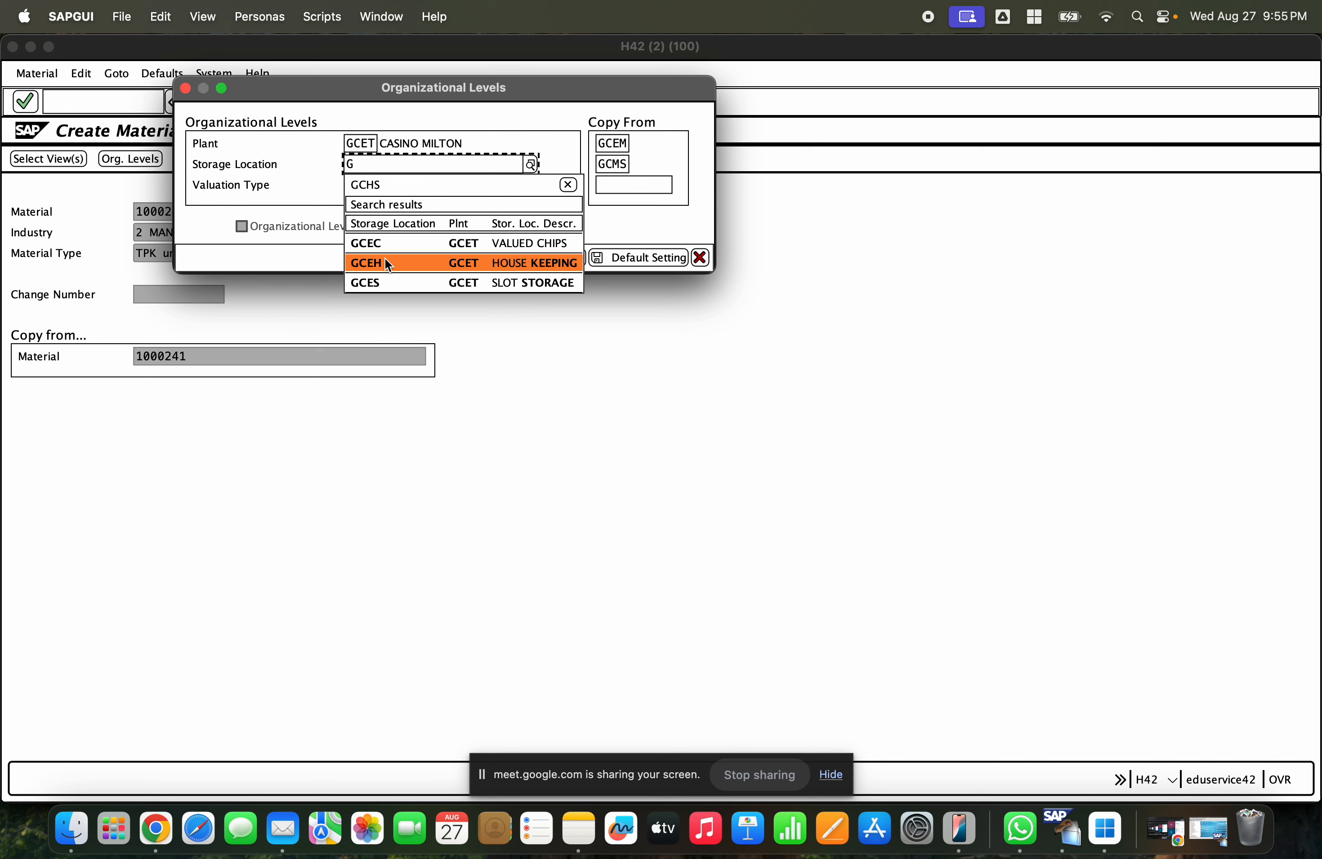
left_click(386, 281)
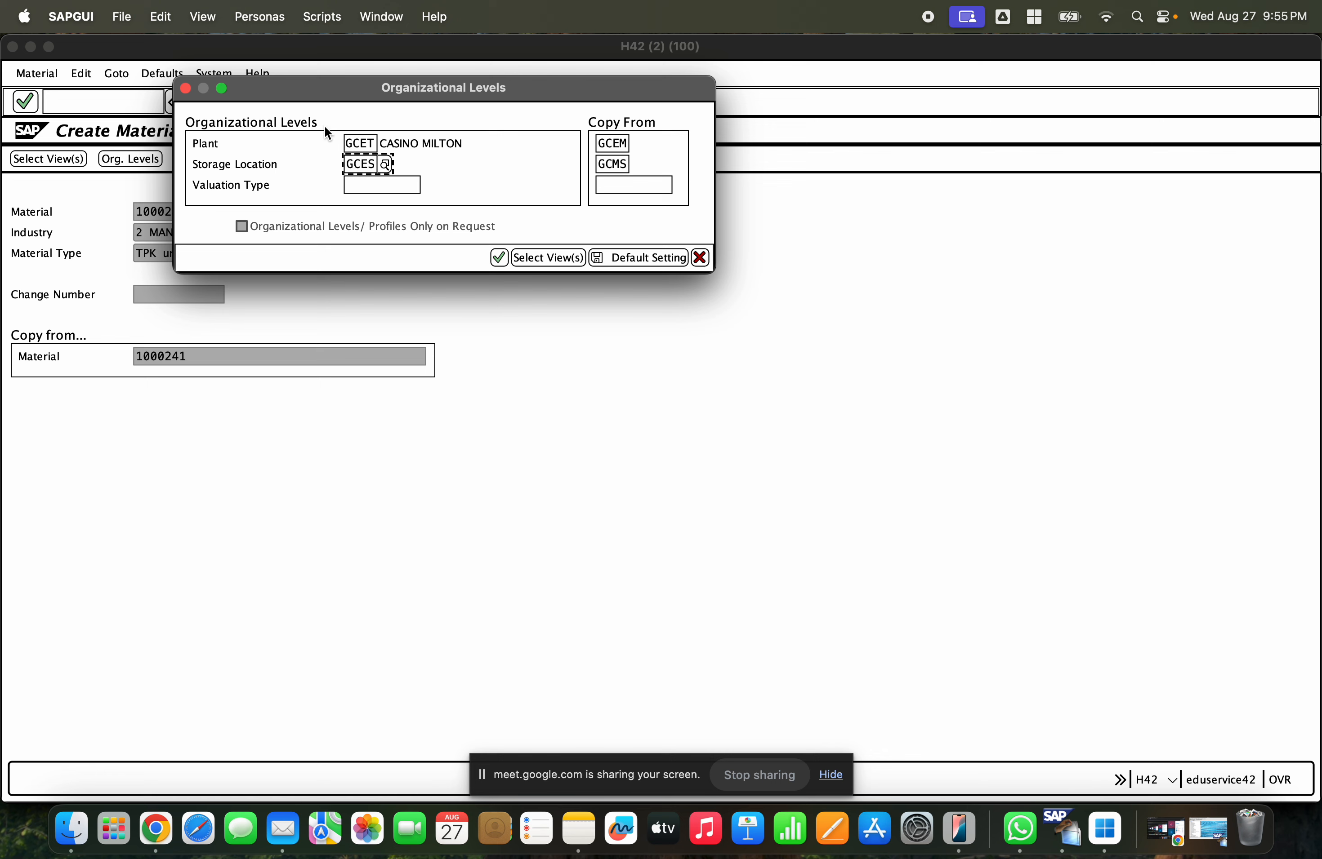
- Try to confirm the organizational levels
left_click(351, 143)
left_click(355, 163)
left_click(615, 143)
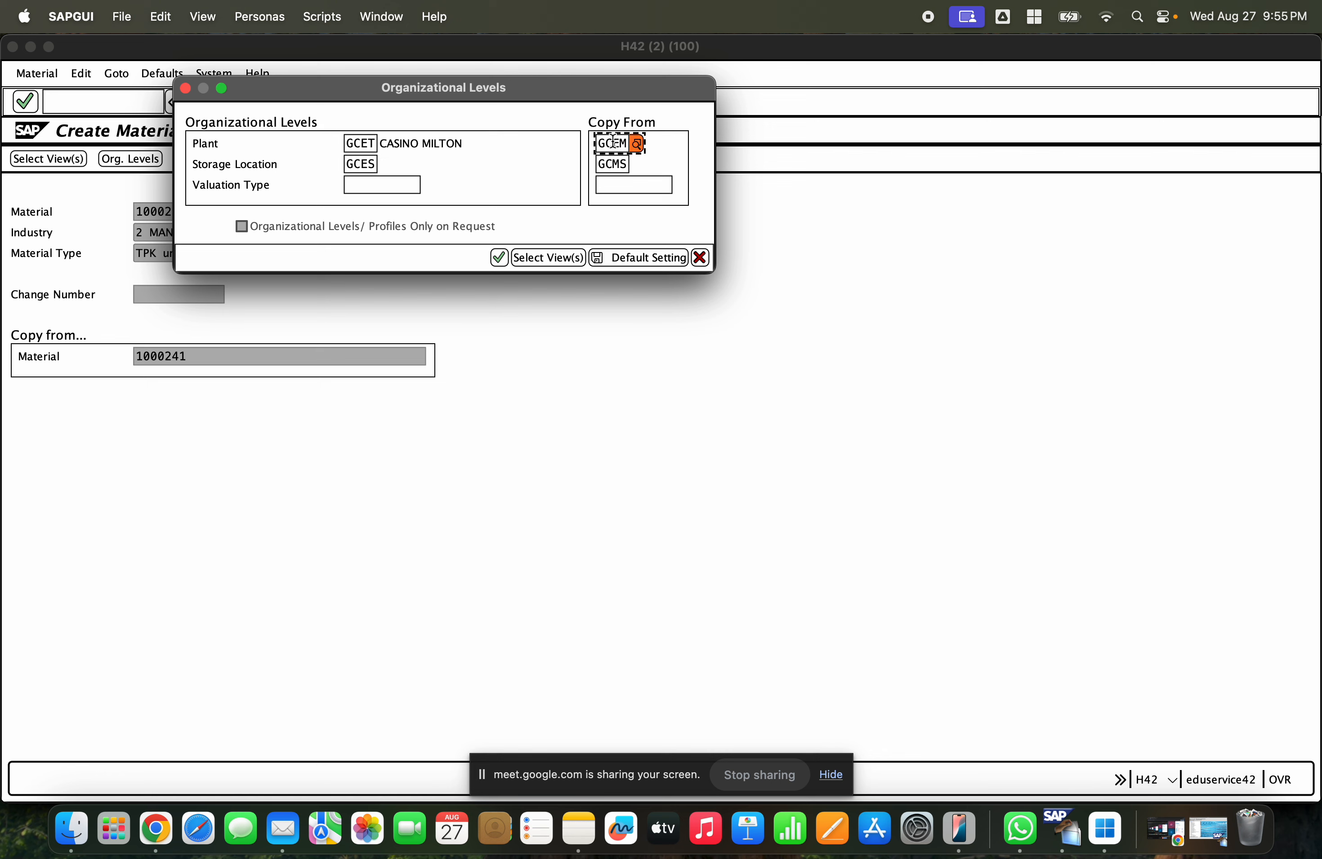
left_click(613, 164)
left_click(614, 142)
left_click(612, 163)
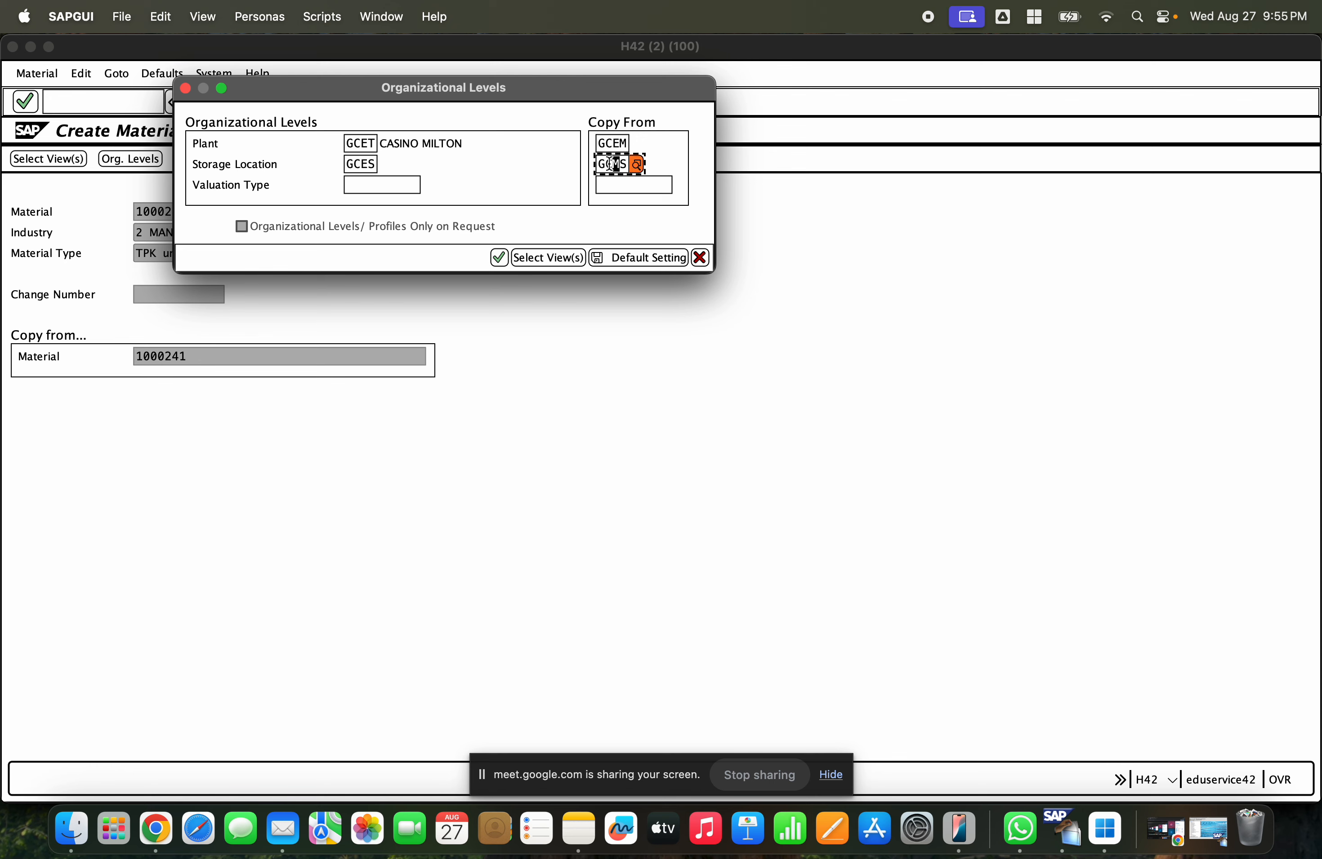
left_click(495, 257)
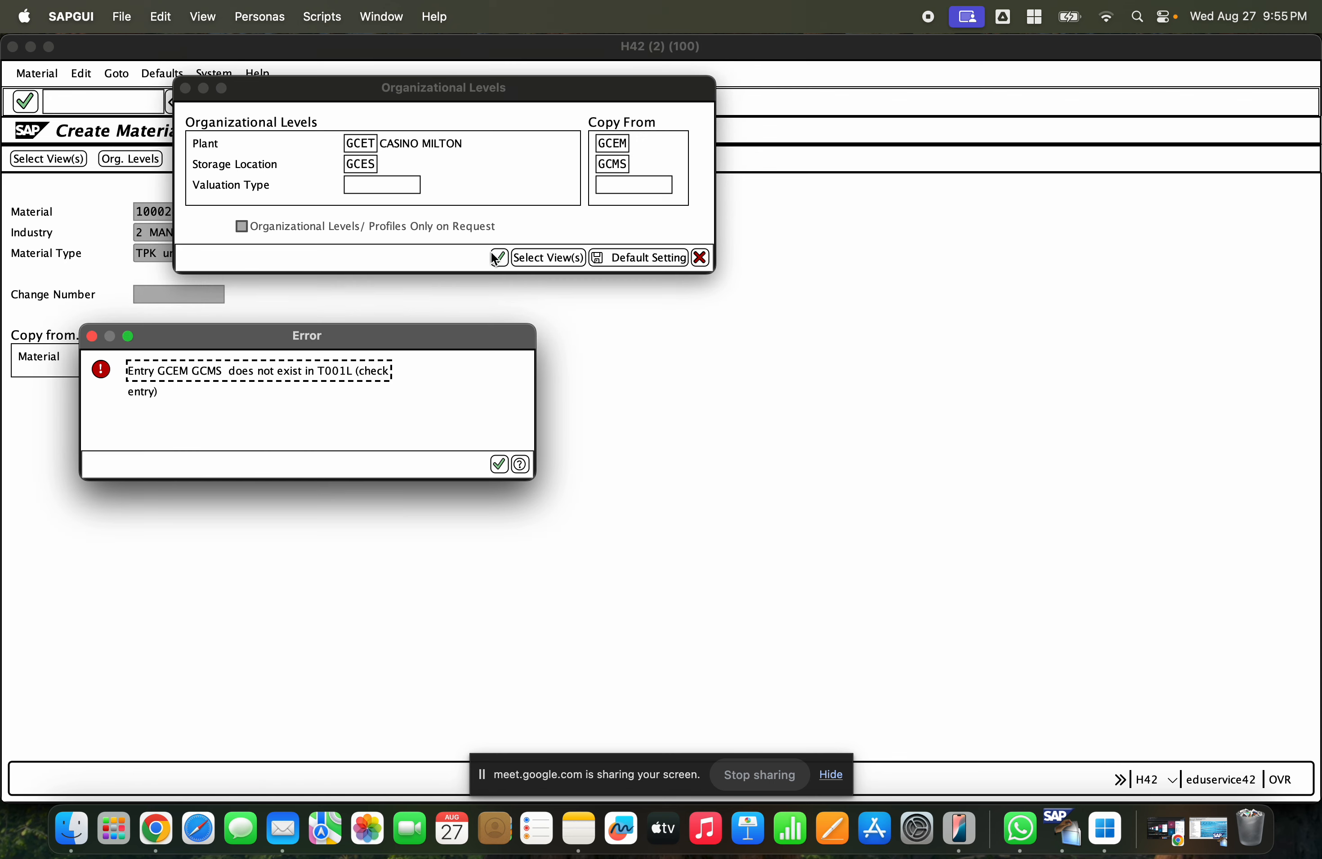
key("Return")
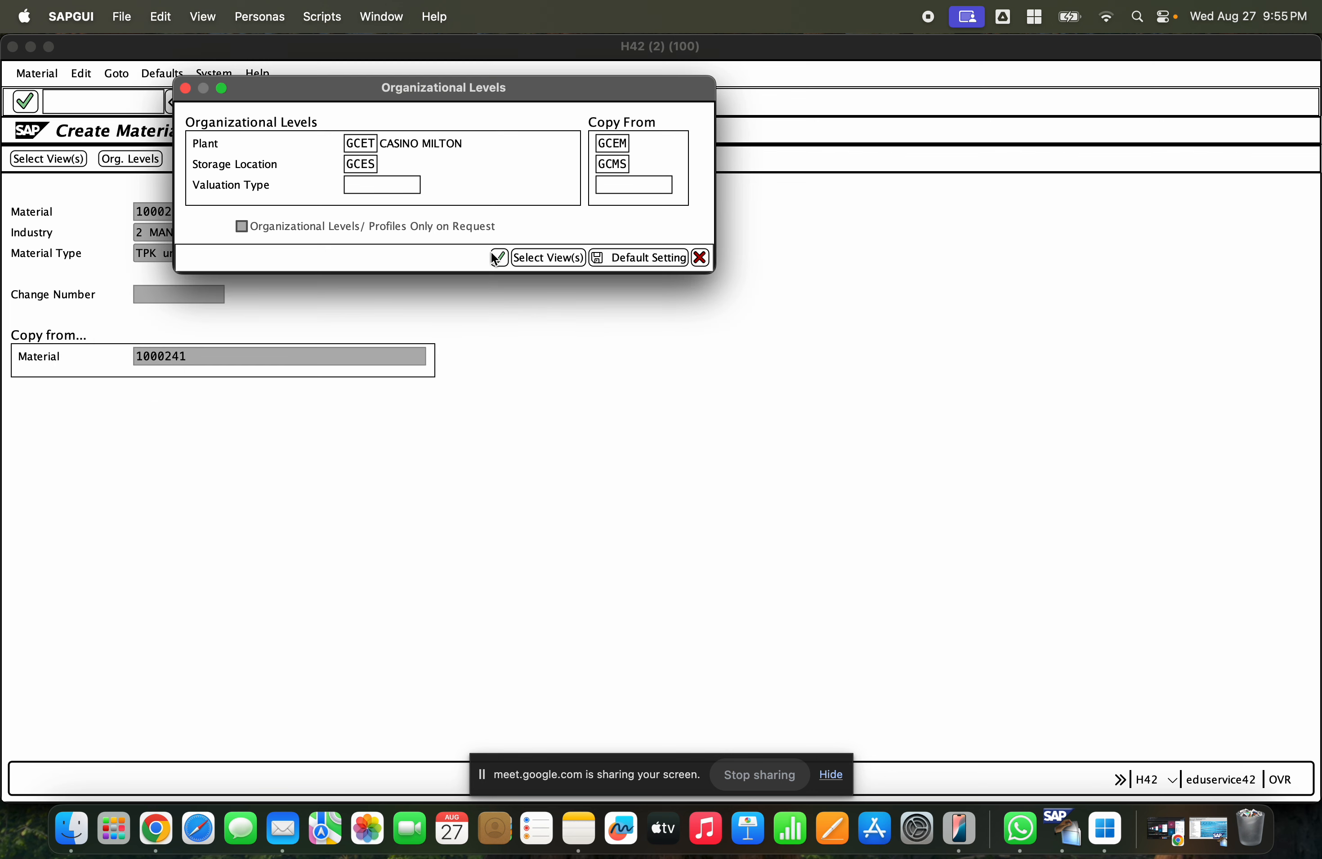
- Change the reference storage location to GCHS and confirm the organizational levels
left_click(614, 164)
key("Delete")
key("Delete")
key("BackSpace")
key("BackSpace")
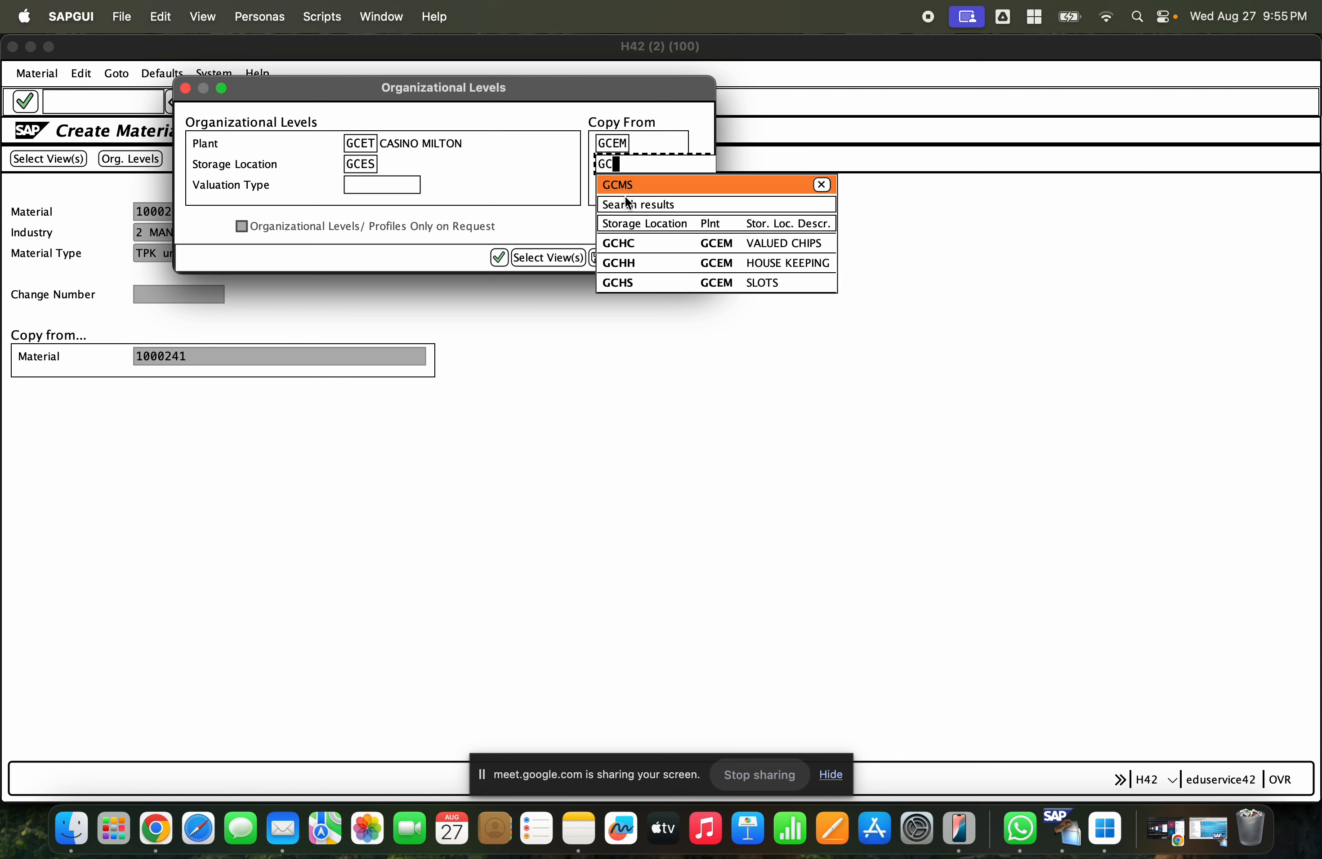
left_click(673, 283)
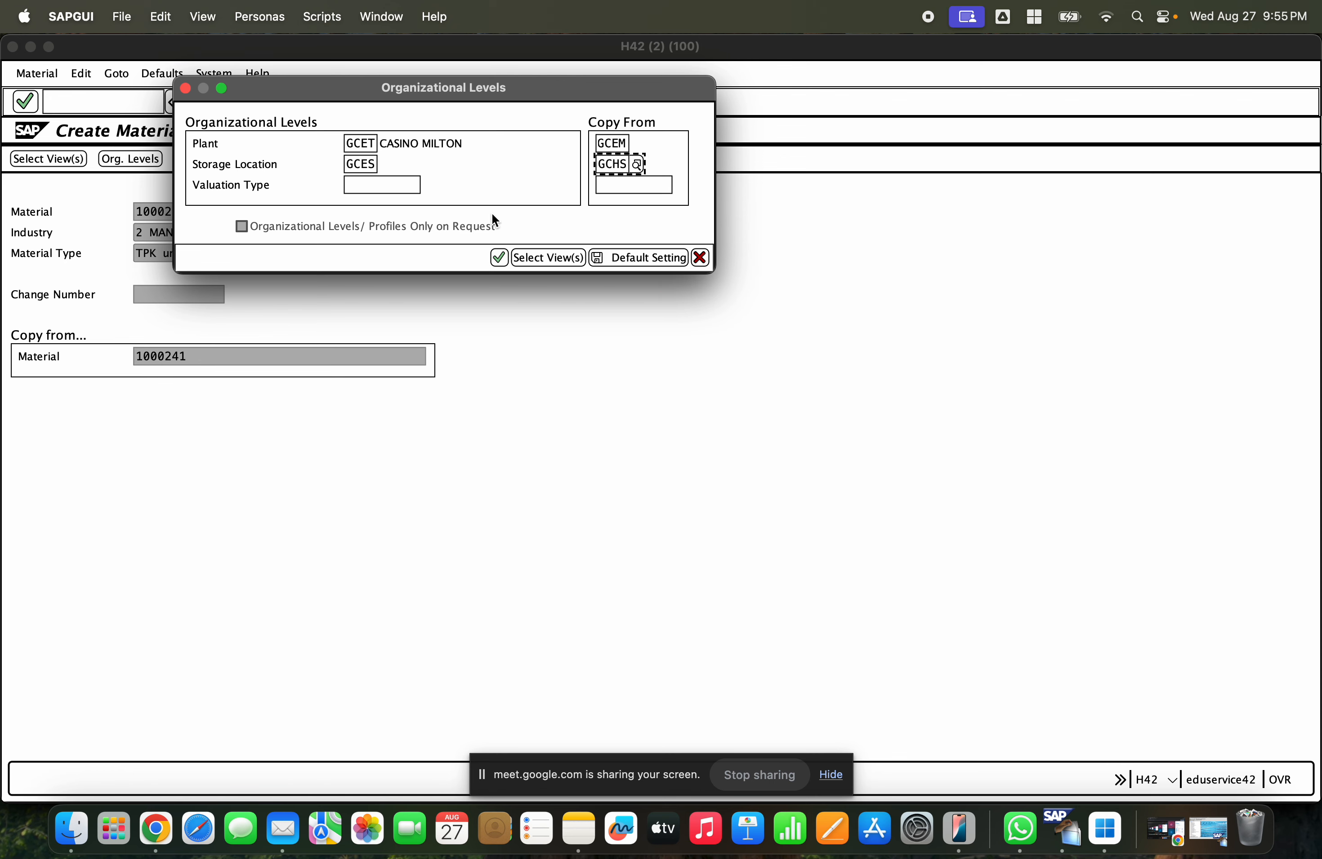
left_click(498, 258)
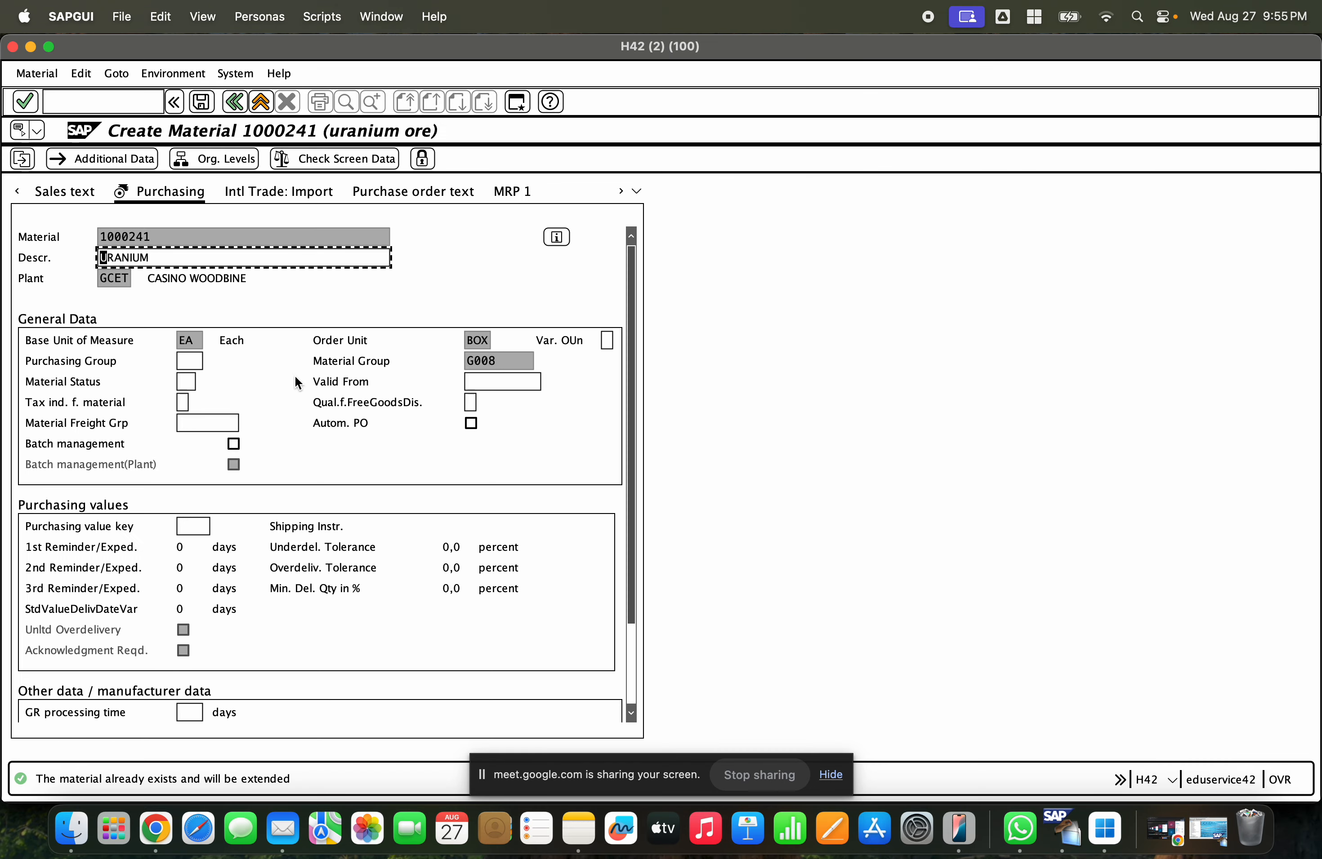
- Review the Purchasing view fields, focusing on the order unit
scroll(270, 348, "down", 1)
scroll(270, 348, "down", 4)
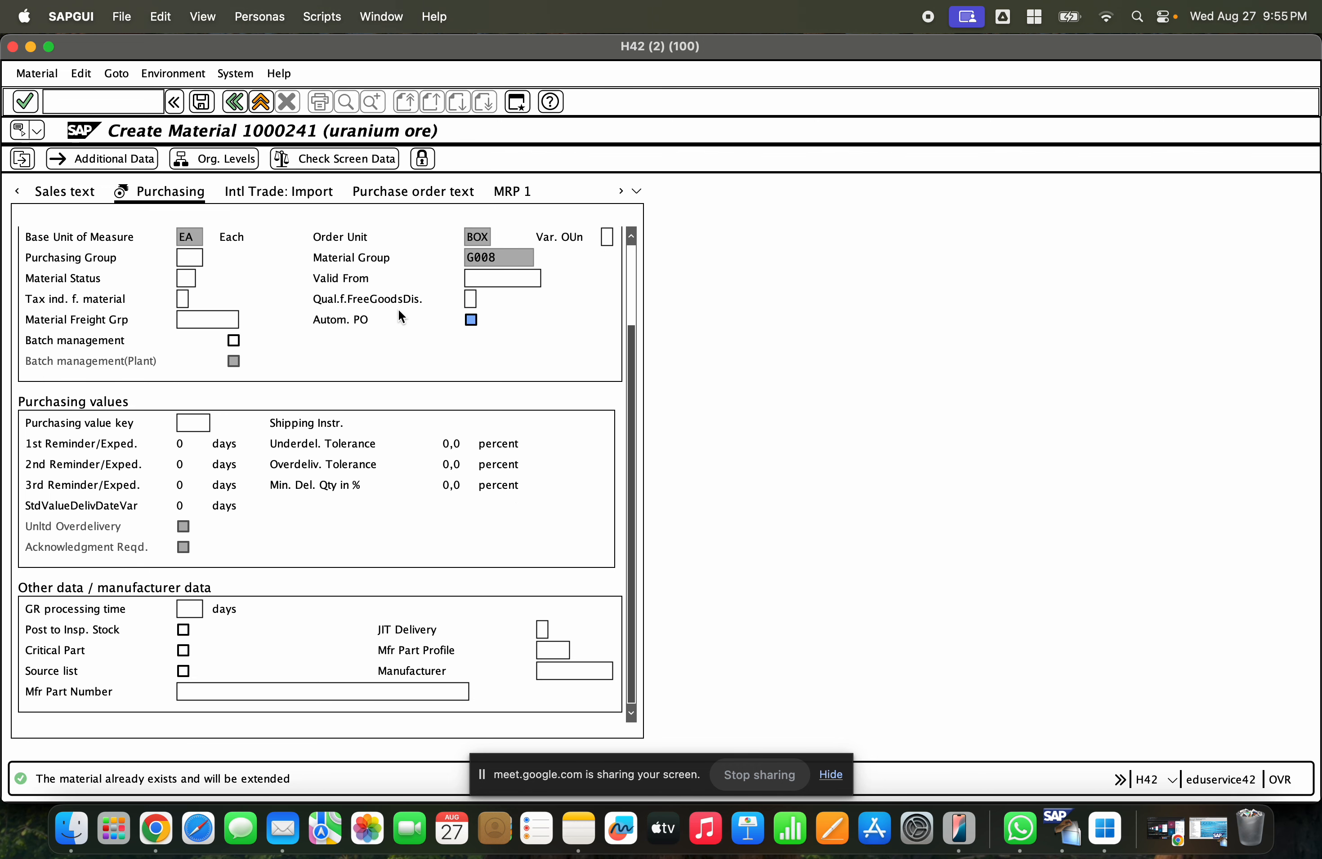
double_click(465, 236)
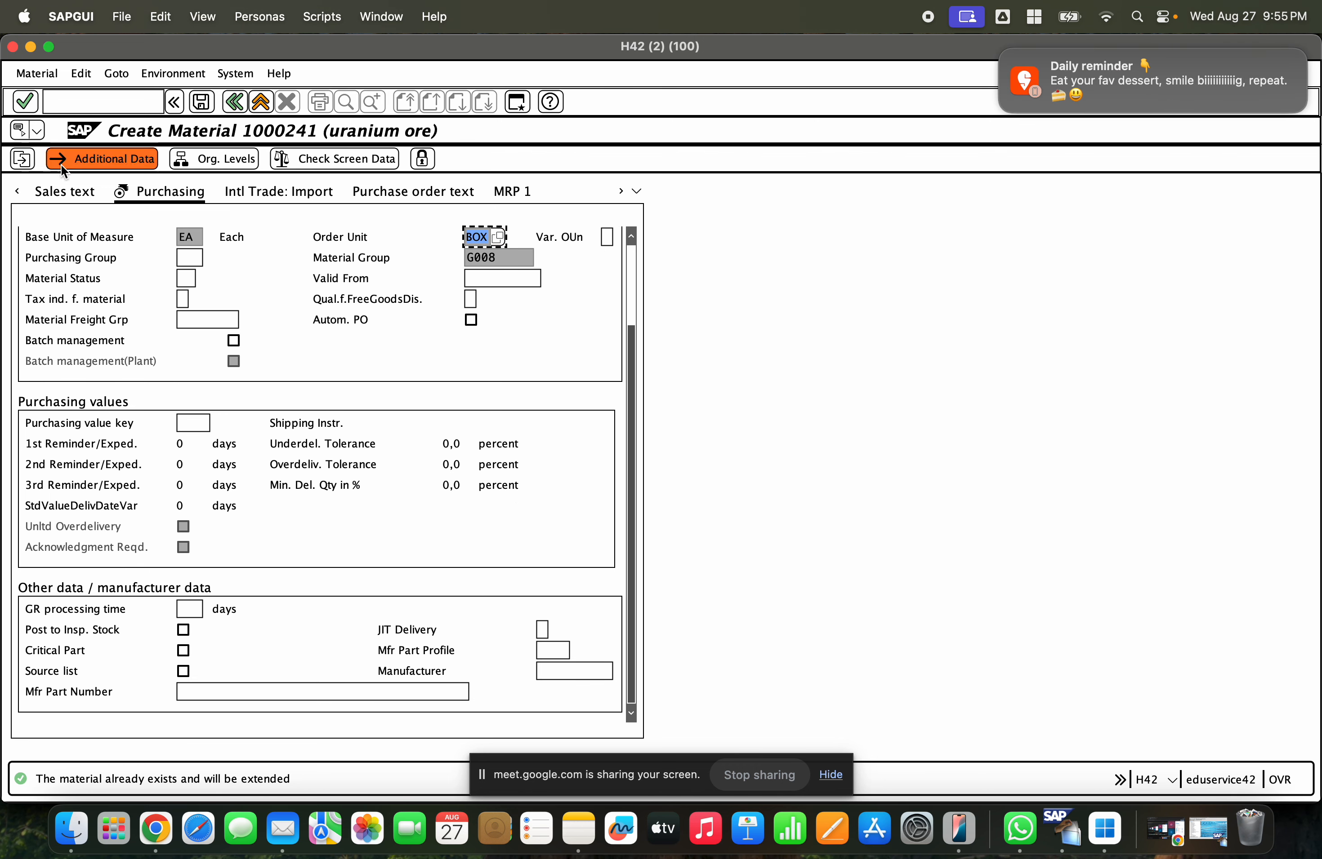
- Inspect the Purchasing view's unit, material group, purchasing value key and GR processing time fields
double_click(202, 238)
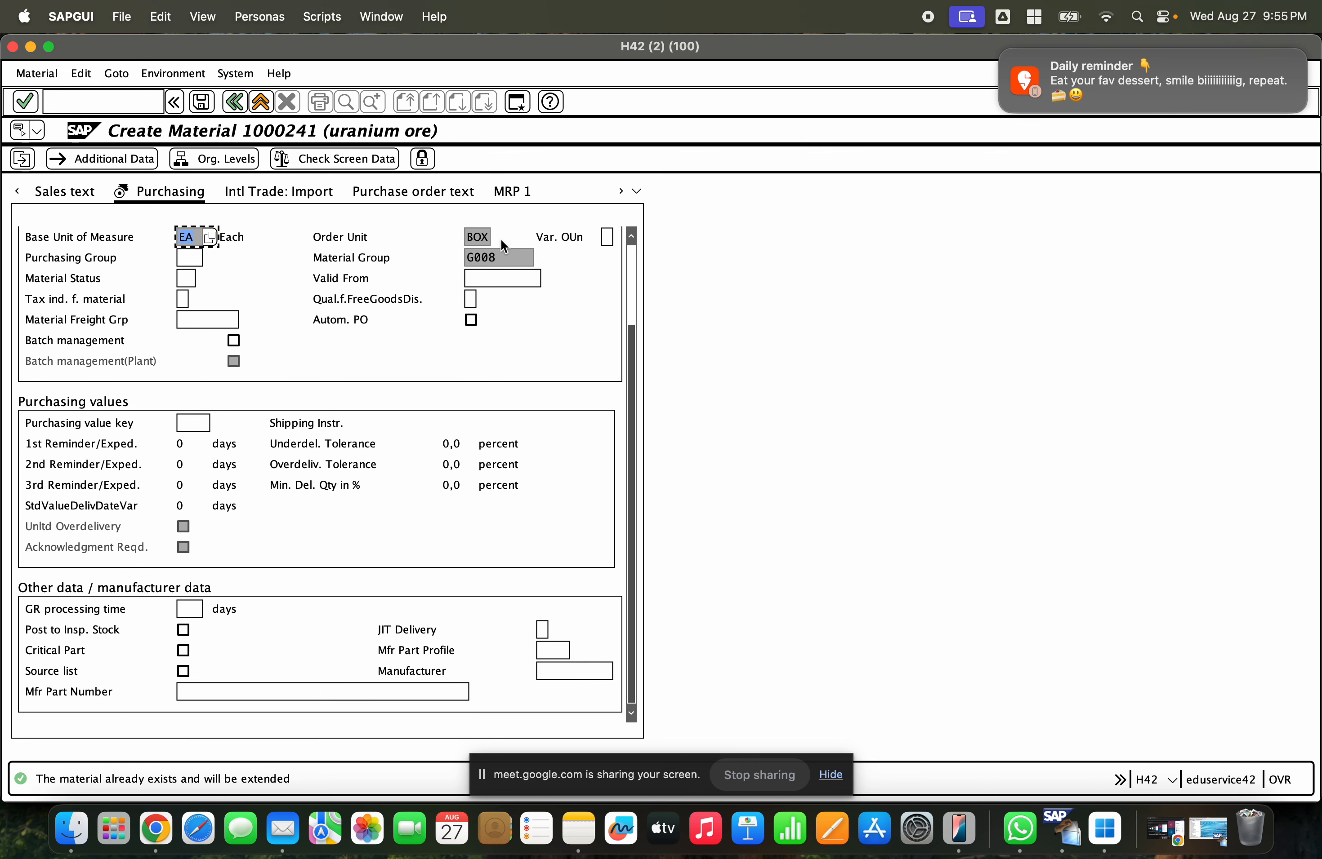
double_click(502, 255)
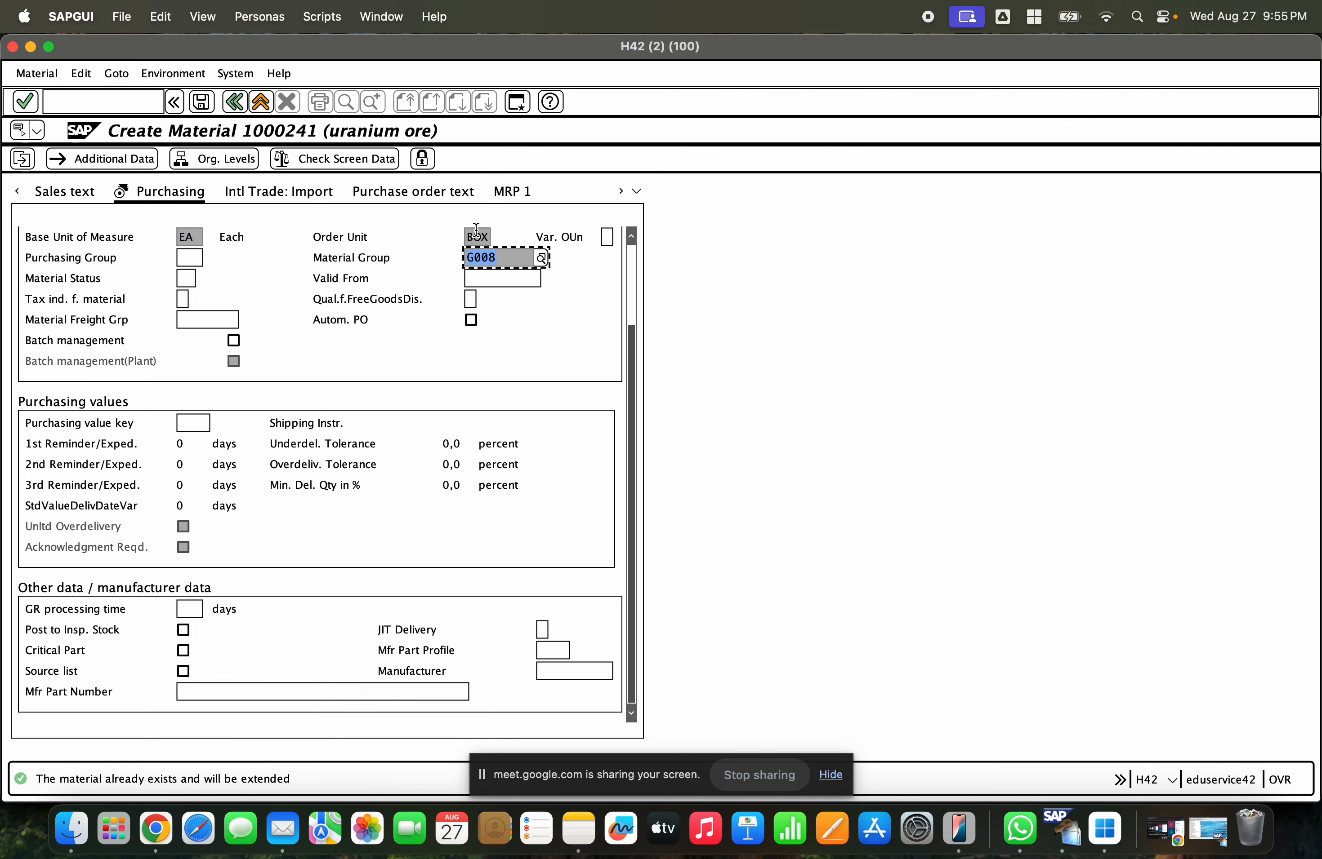
left_click(474, 236)
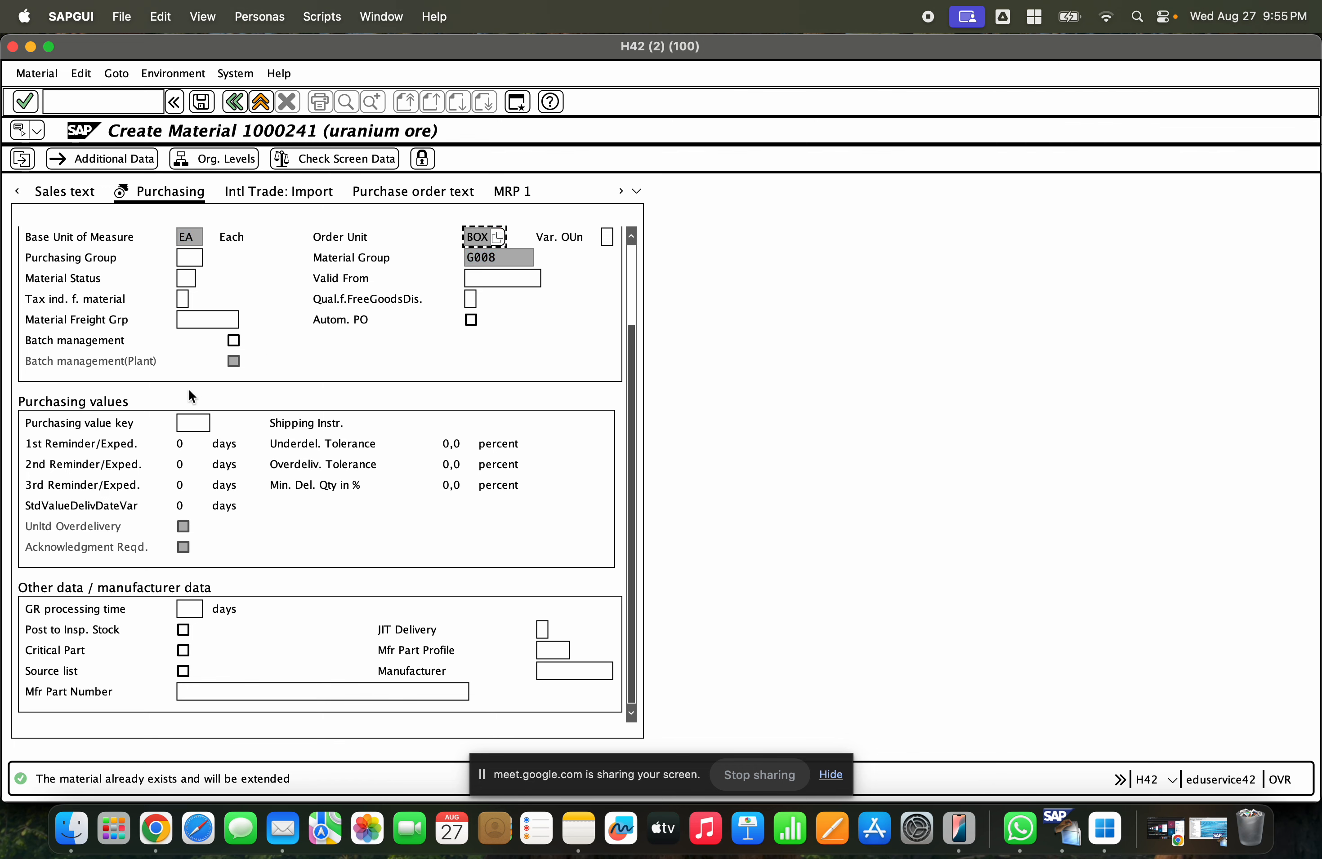
left_click(190, 609)
left_click(188, 422)
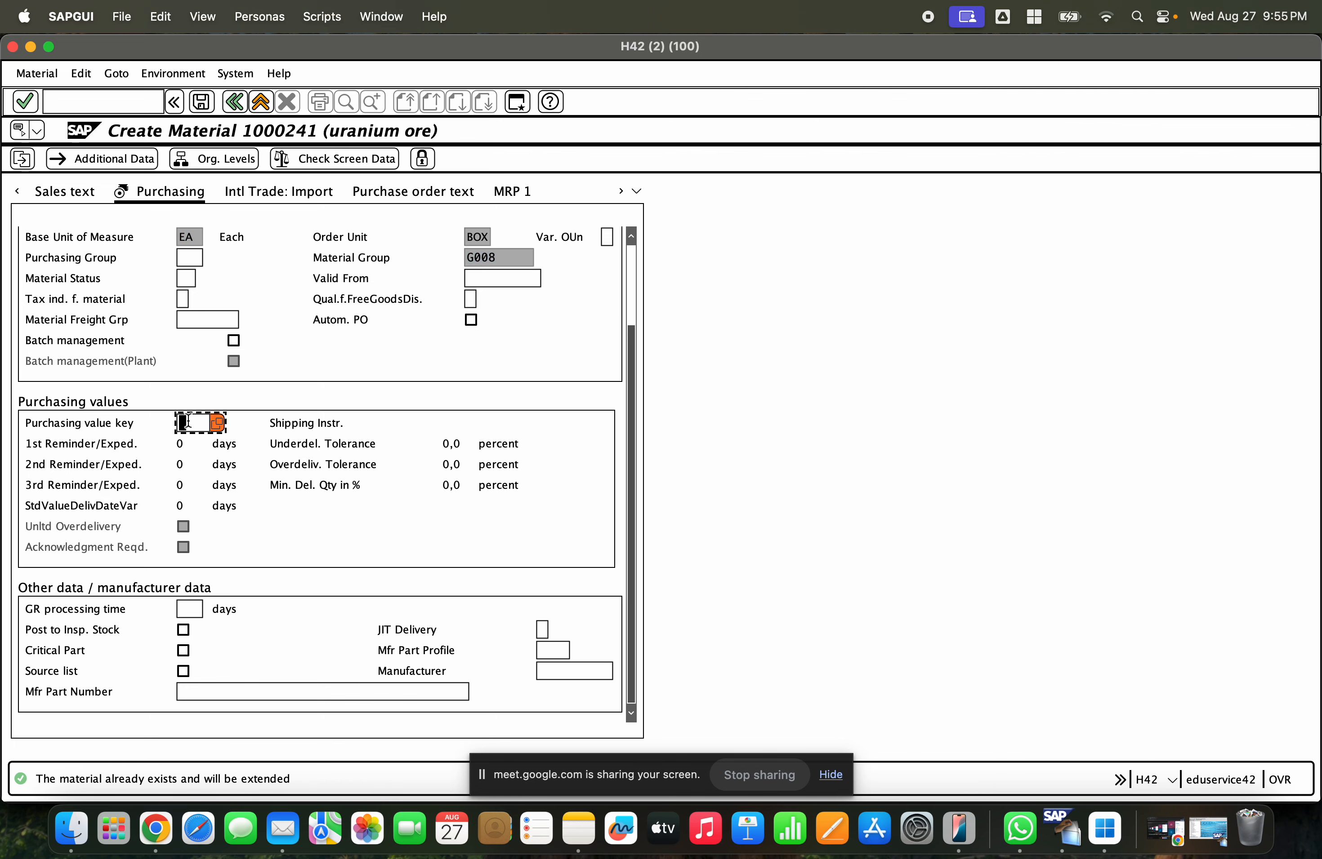
left_click(191, 608)
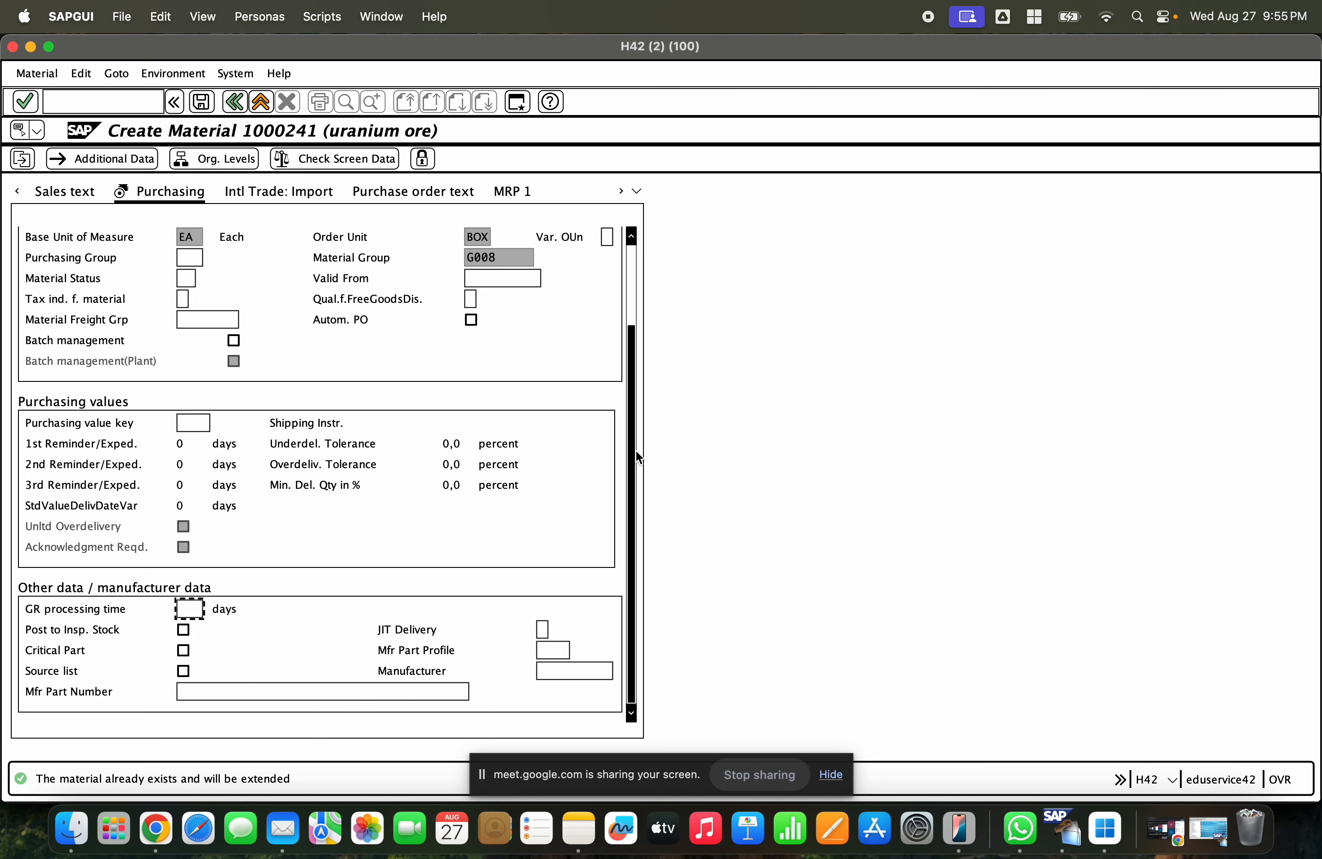
- Step through the plant storage data views to reach the Accounting 1 view
key("Return")
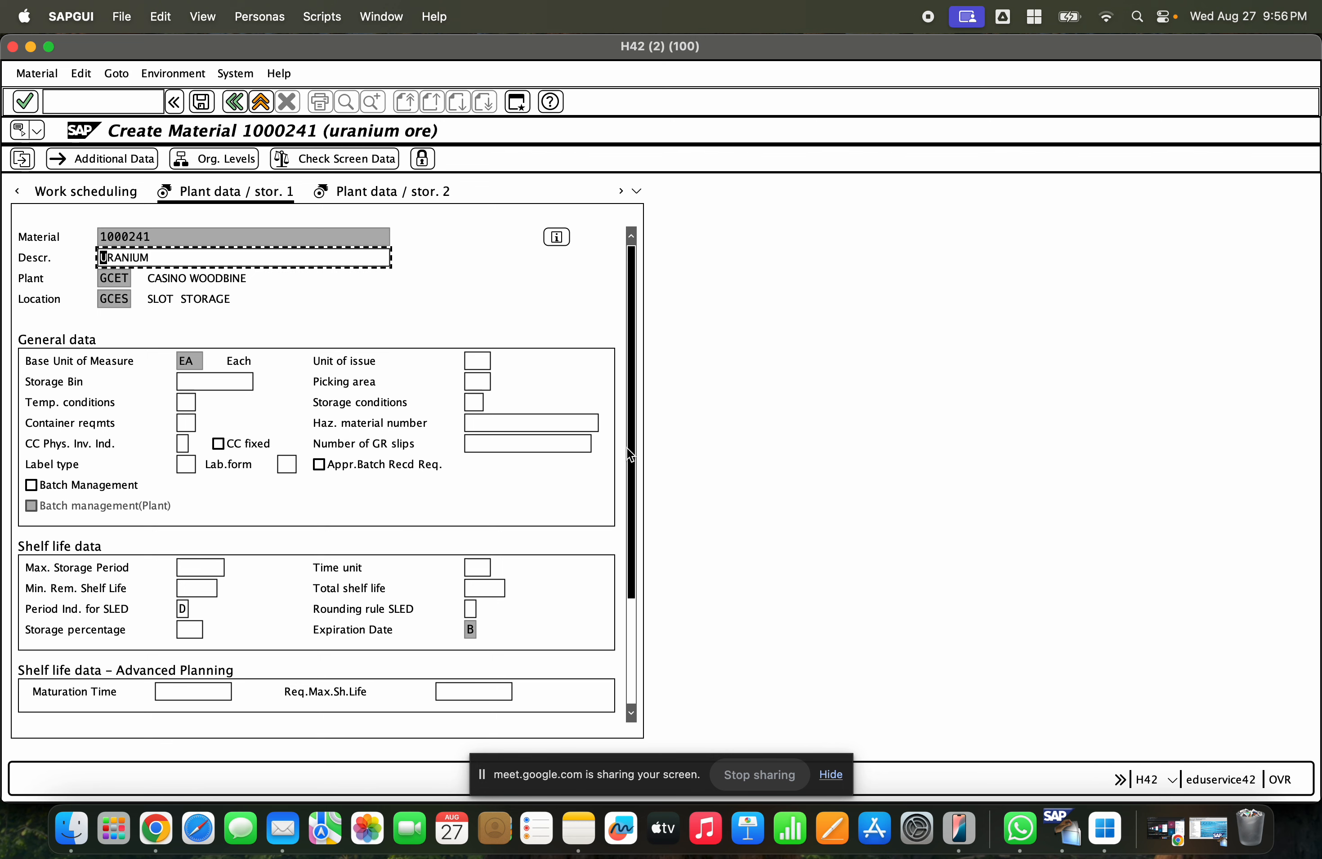
key("Return")
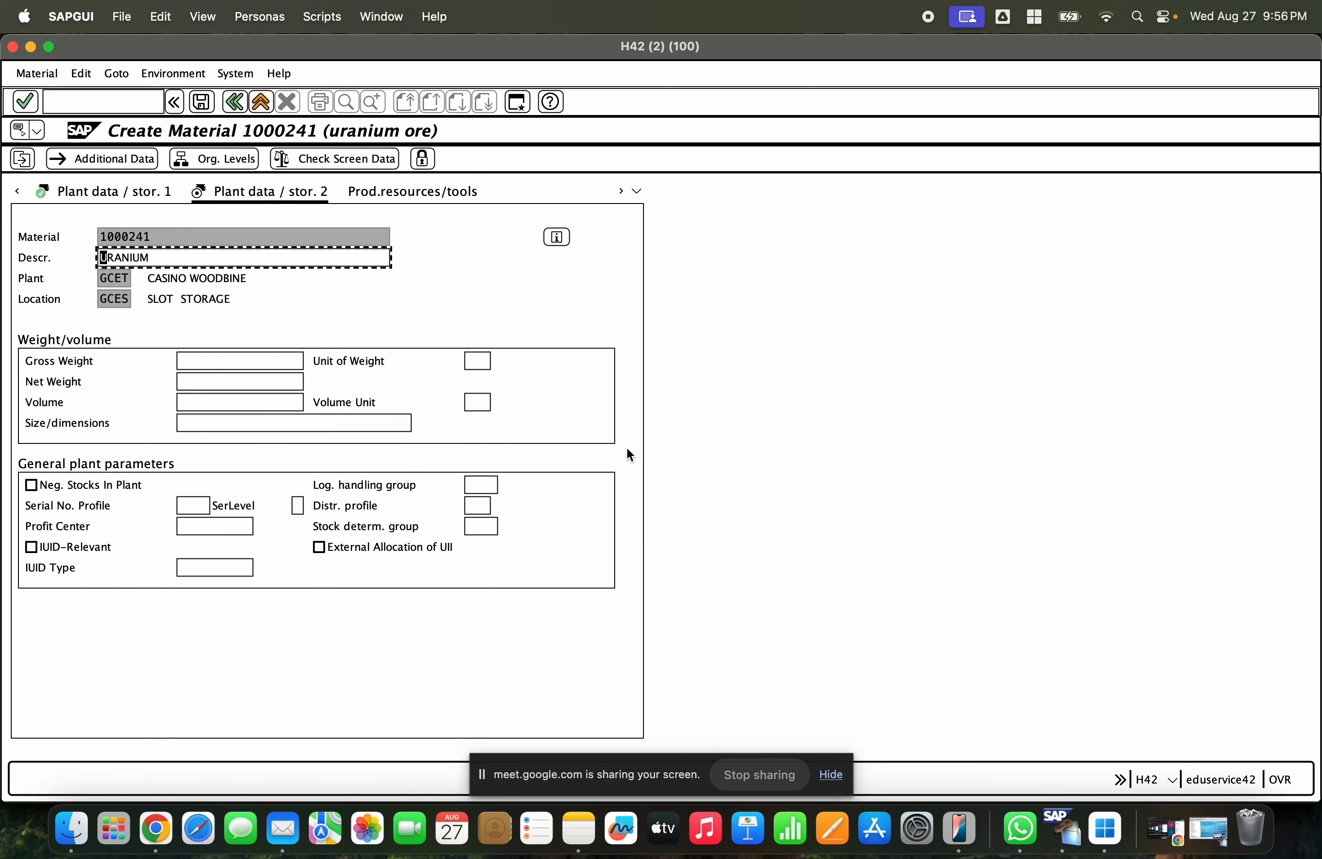
key("Return")
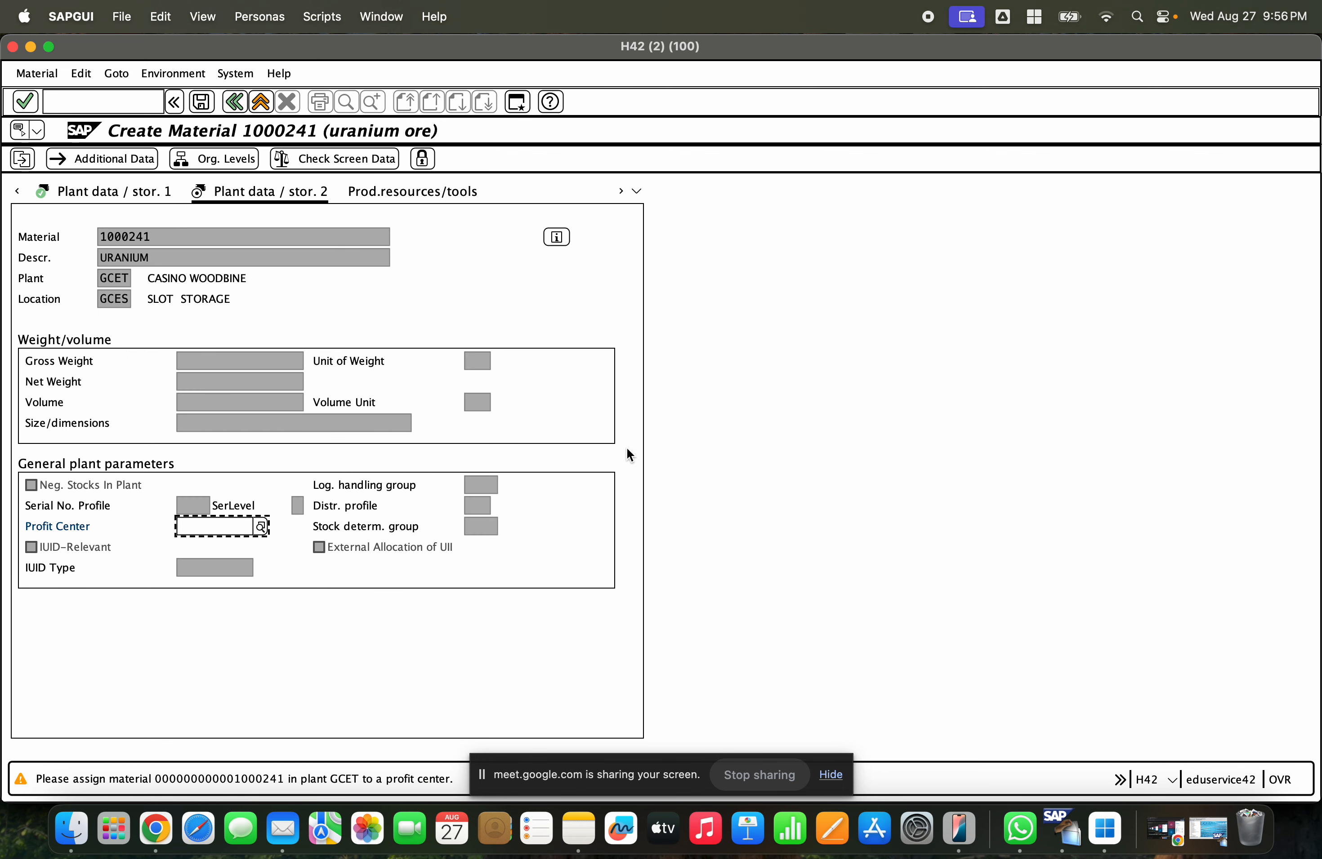
key("Return")
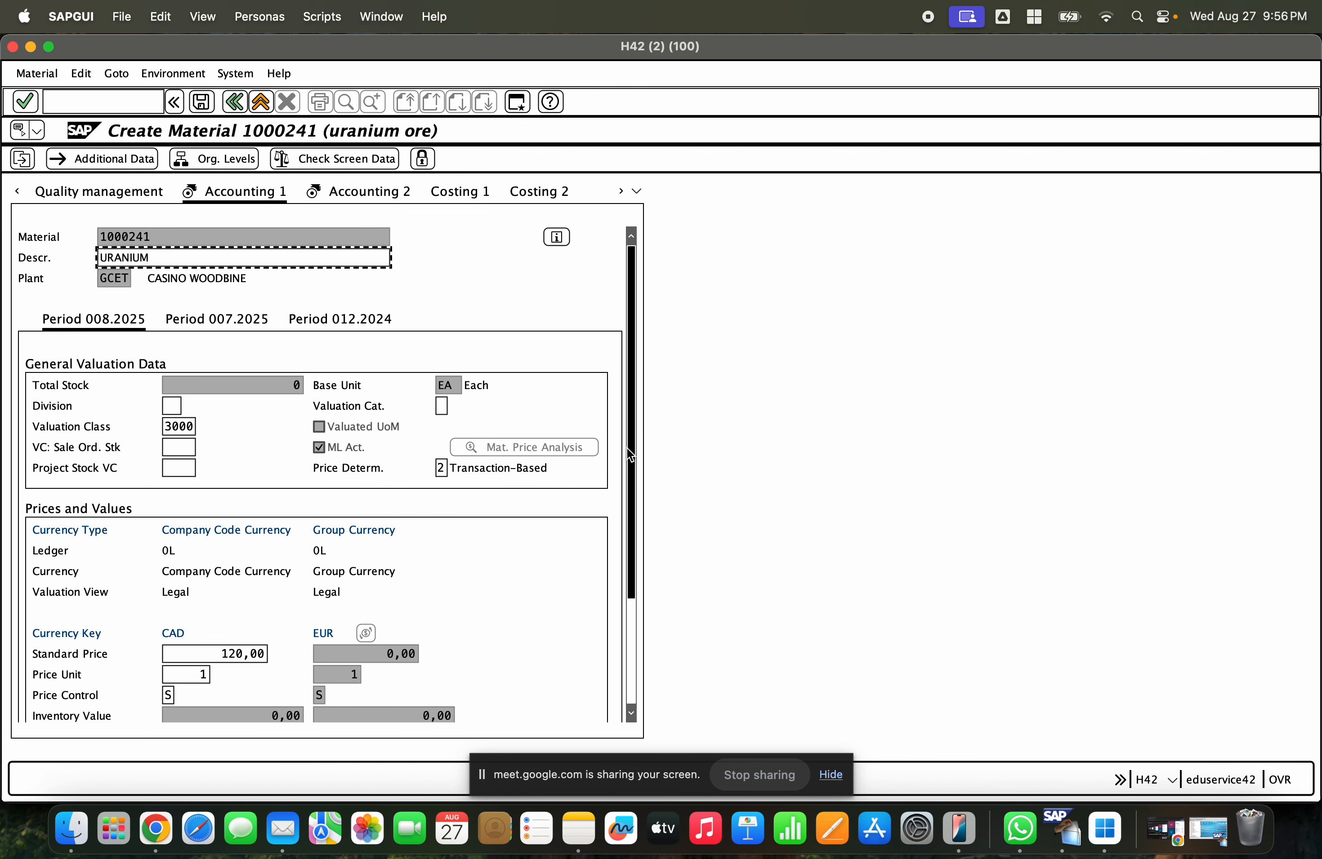
- Review the Accounting 1 valuation class and price control, then save the material extension for plant GCET
left_click(173, 425)
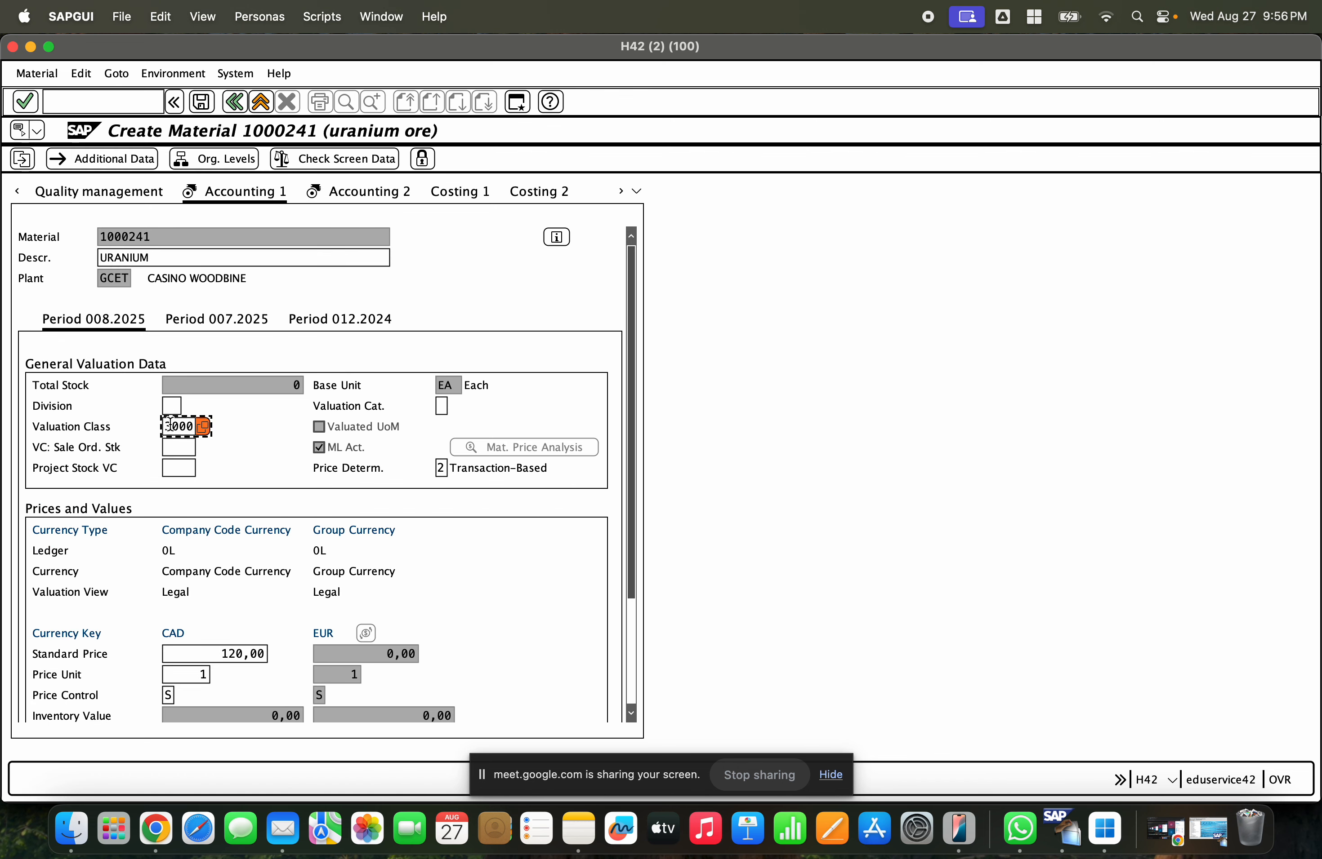
left_click(167, 694)
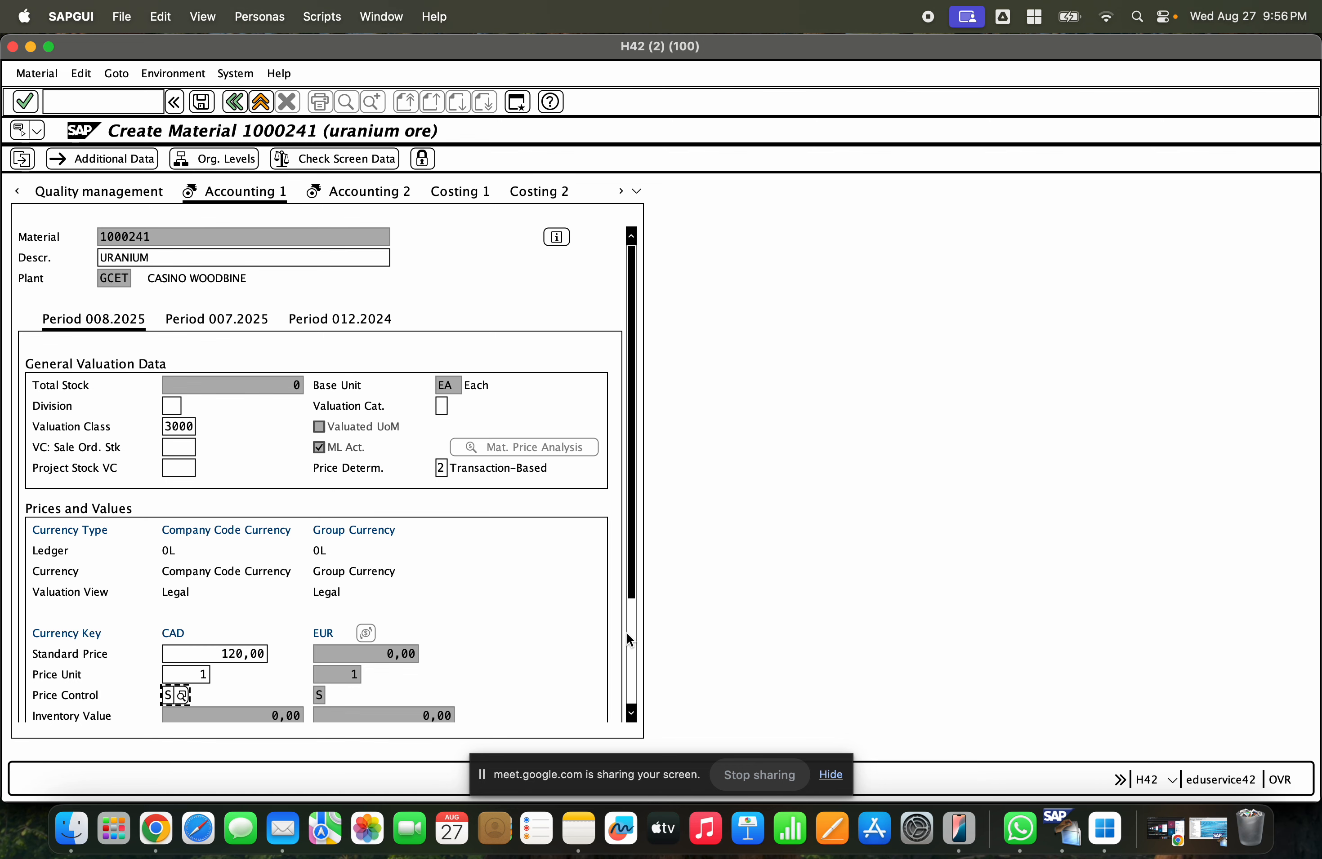
scroll(626, 633, "down", 5)
scroll(641, 429, "up", 5)
left_click(202, 101)
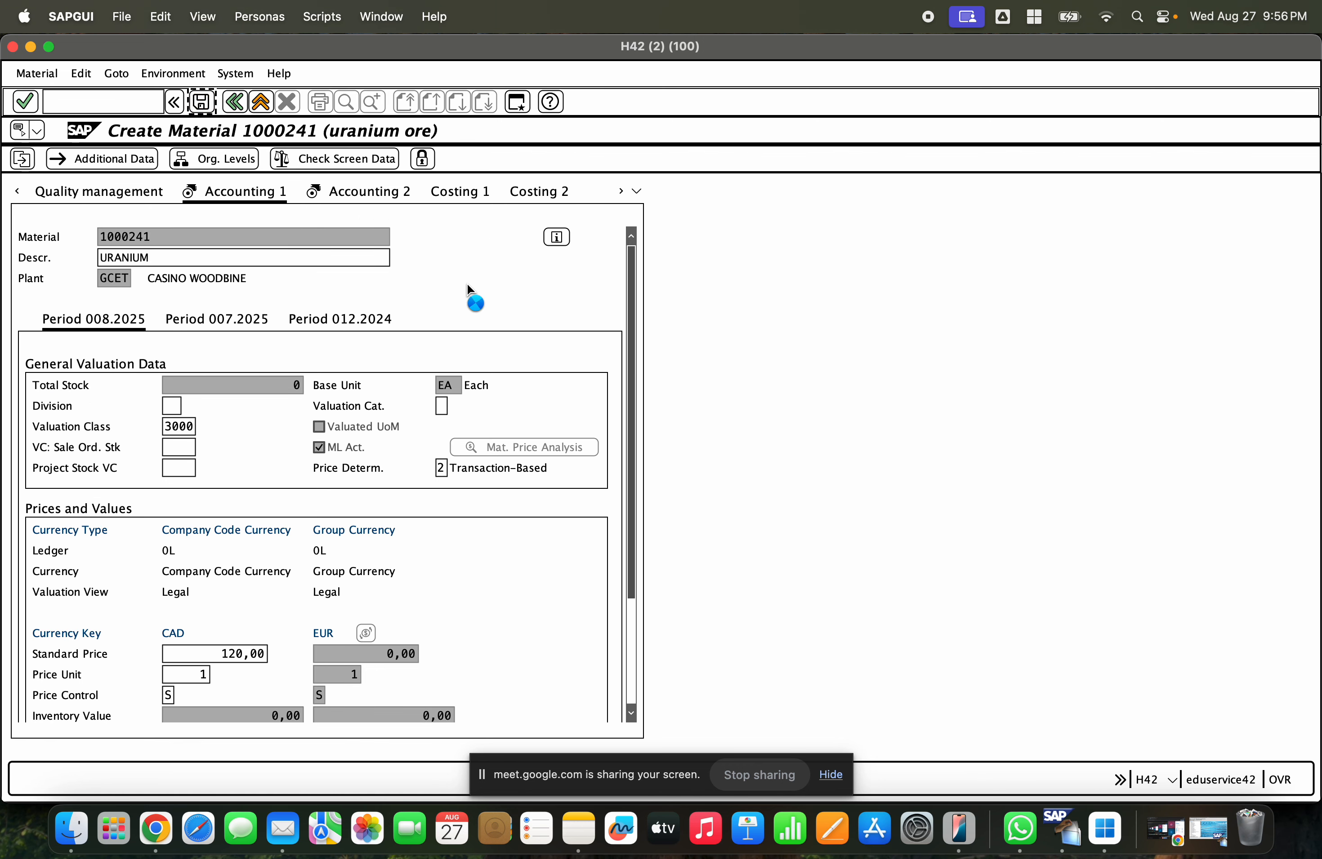
key("Return")
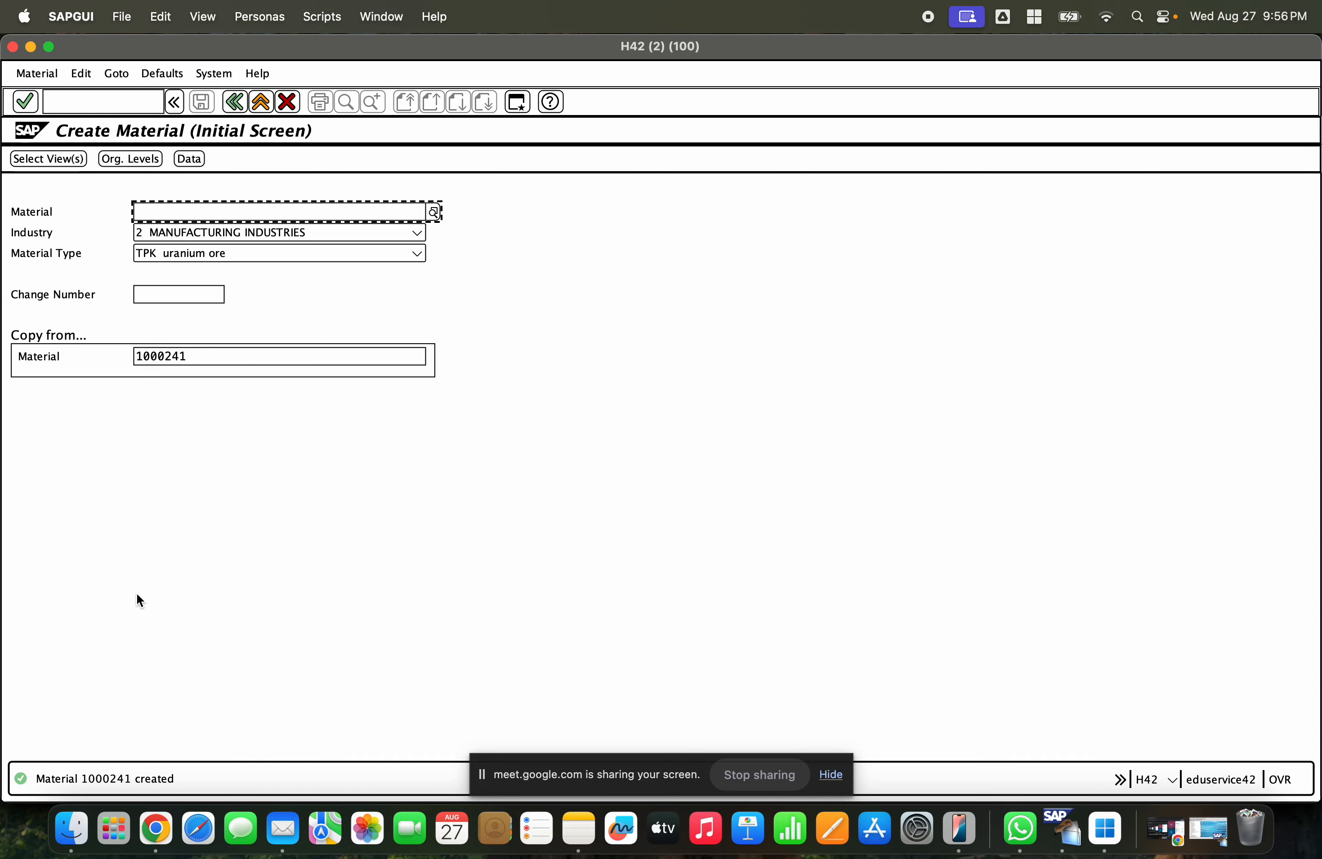
- Open the Materials List transaction mm60 and execute it for material 1000241
left_click(261, 104)
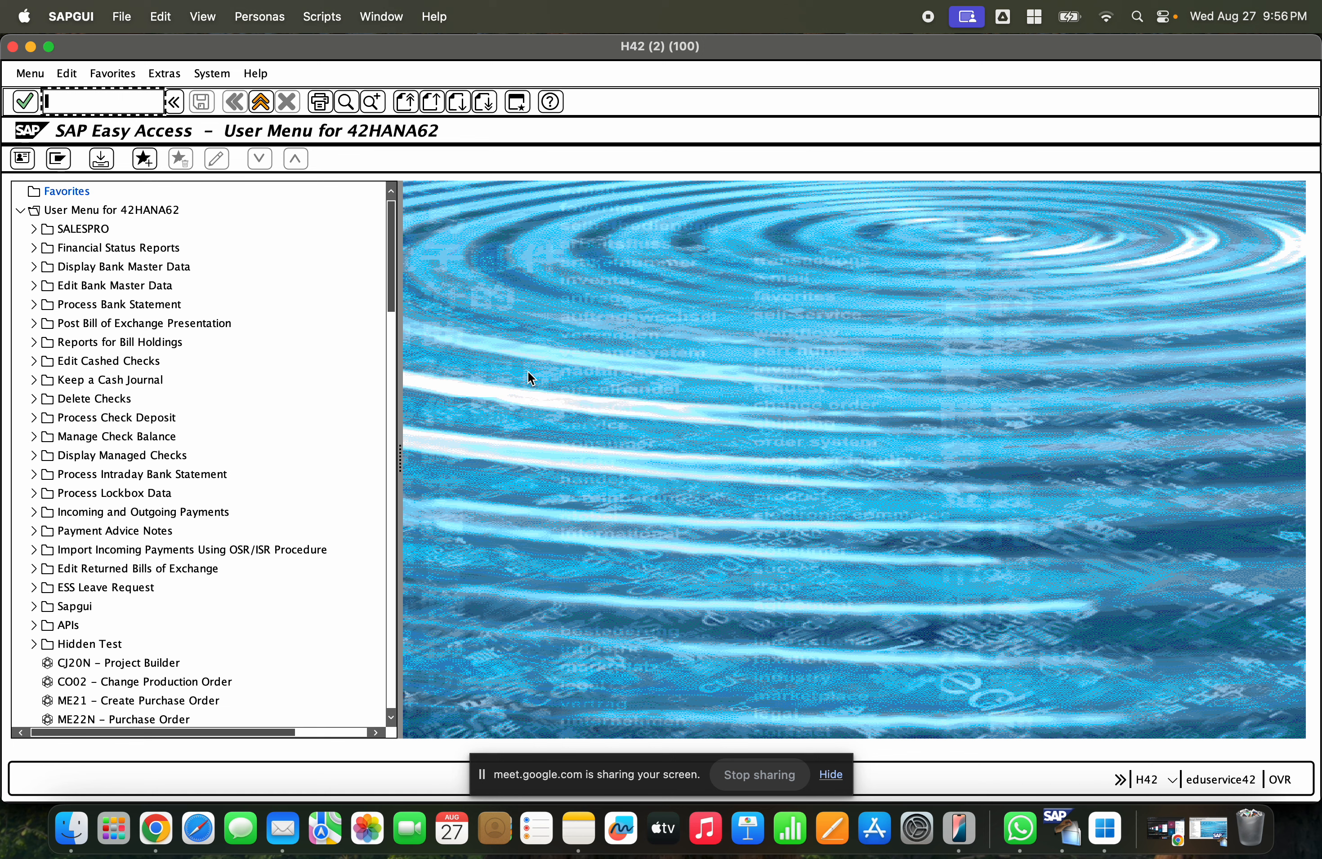
type("mm60")
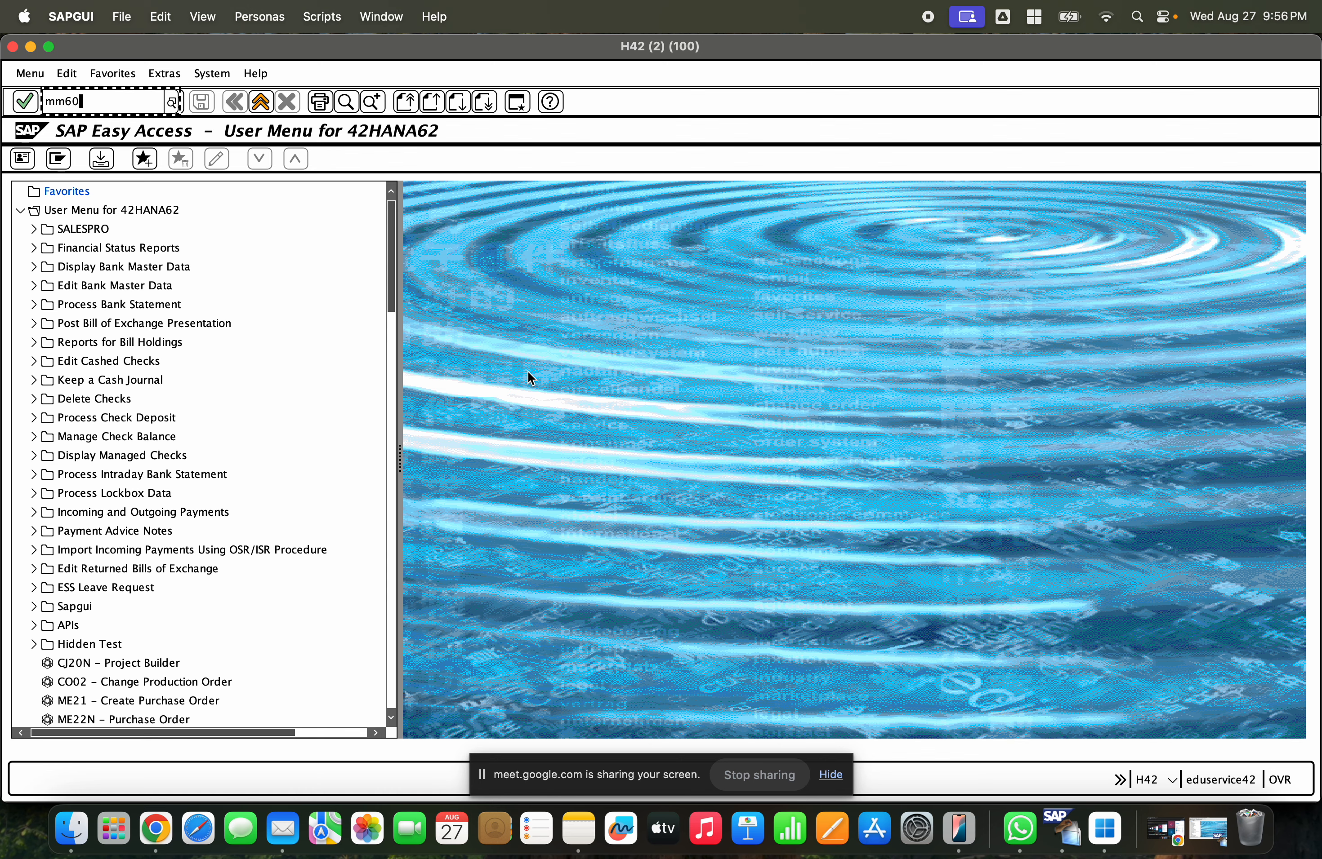
key("Return")
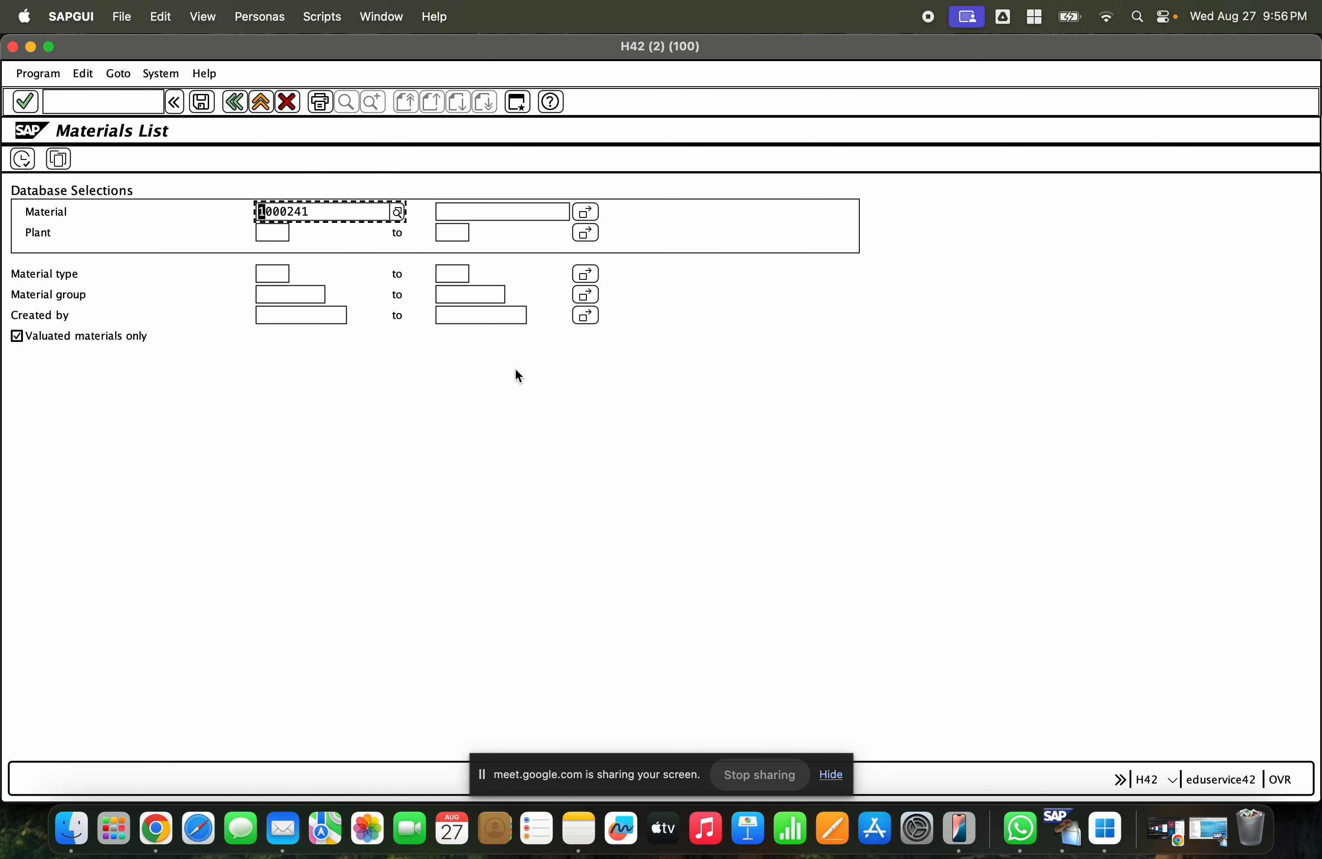
left_click(284, 233)
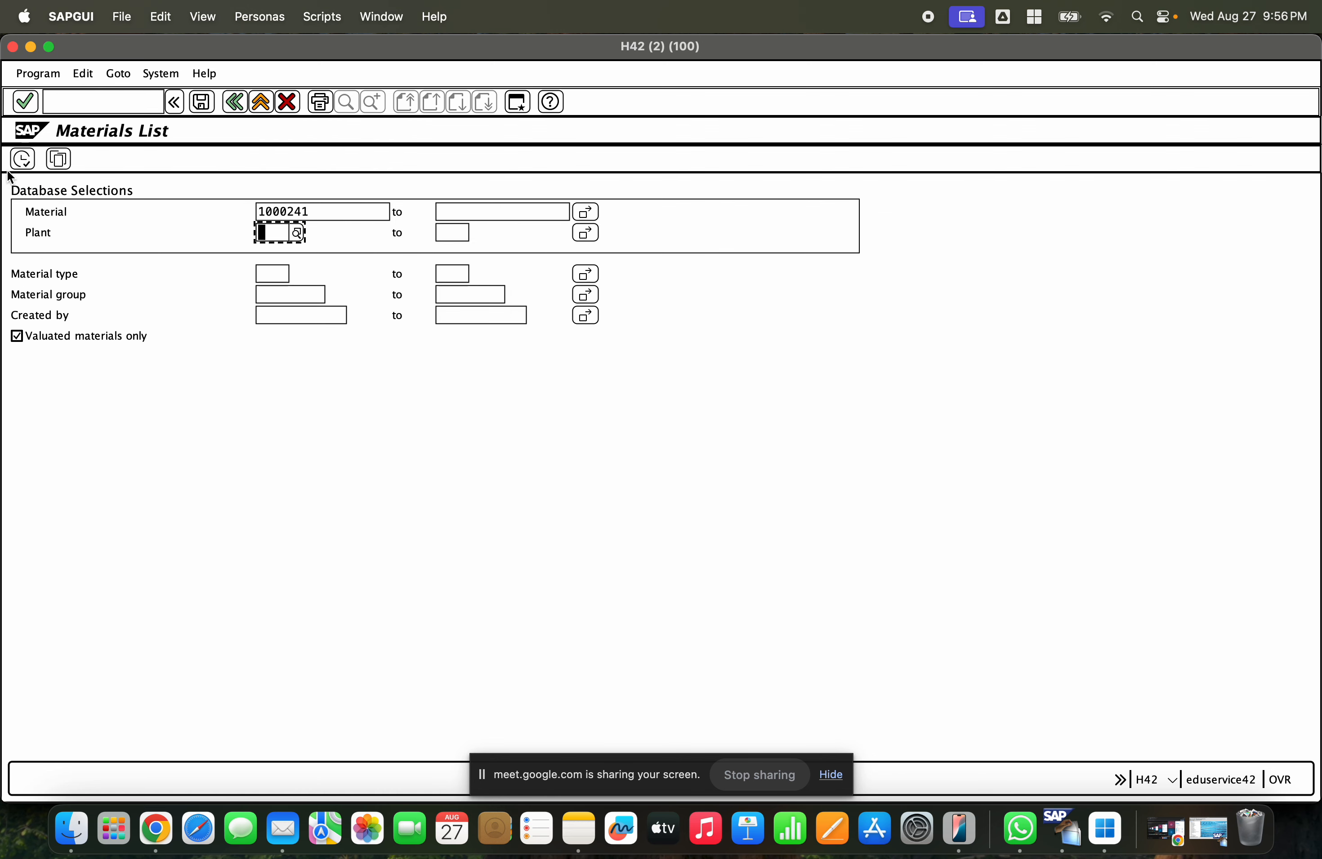
left_click(21, 160)
left_click(97, 231)
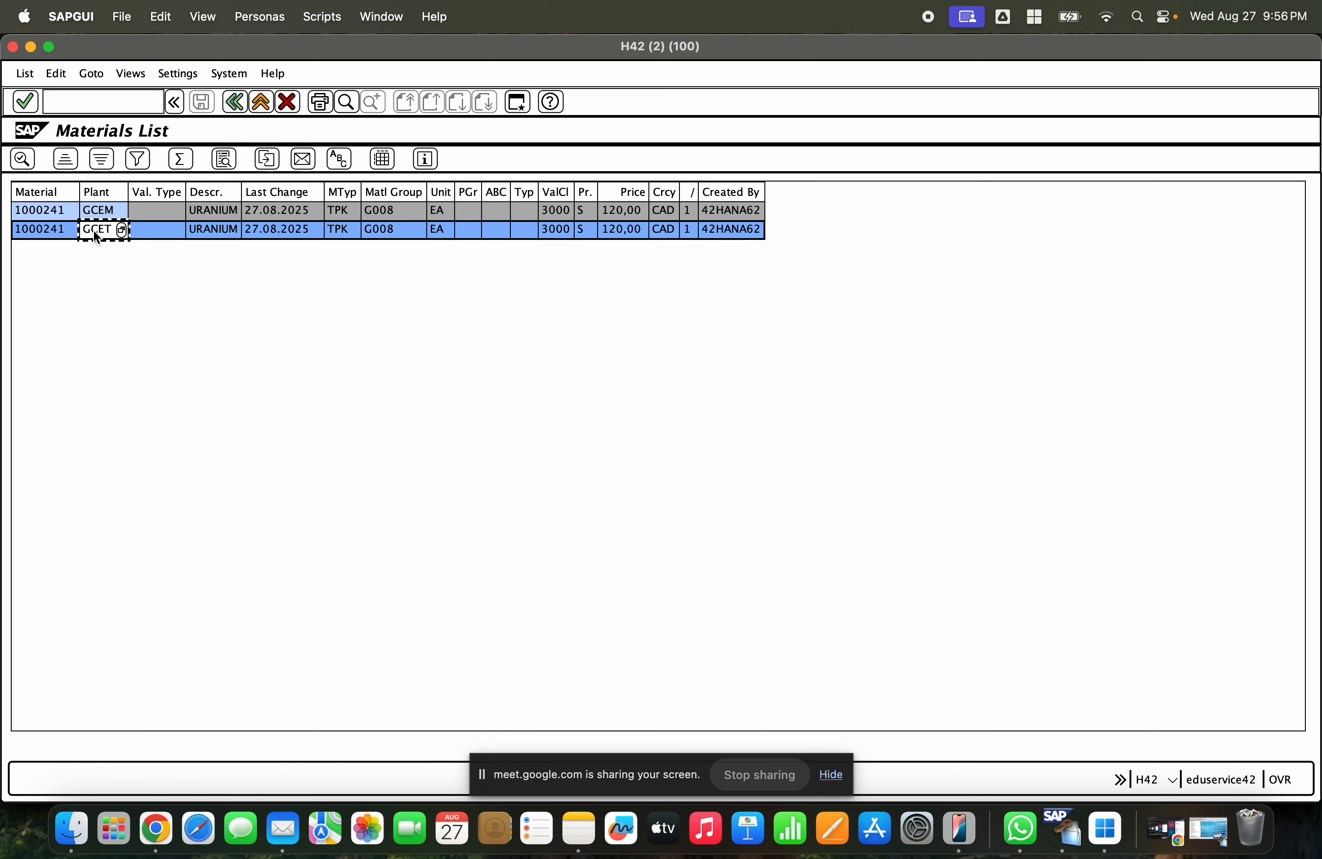
- Compare the material's list rows for plants GCEM and GCET, then return to the main menu
left_click(44, 213)
left_click(47, 231)
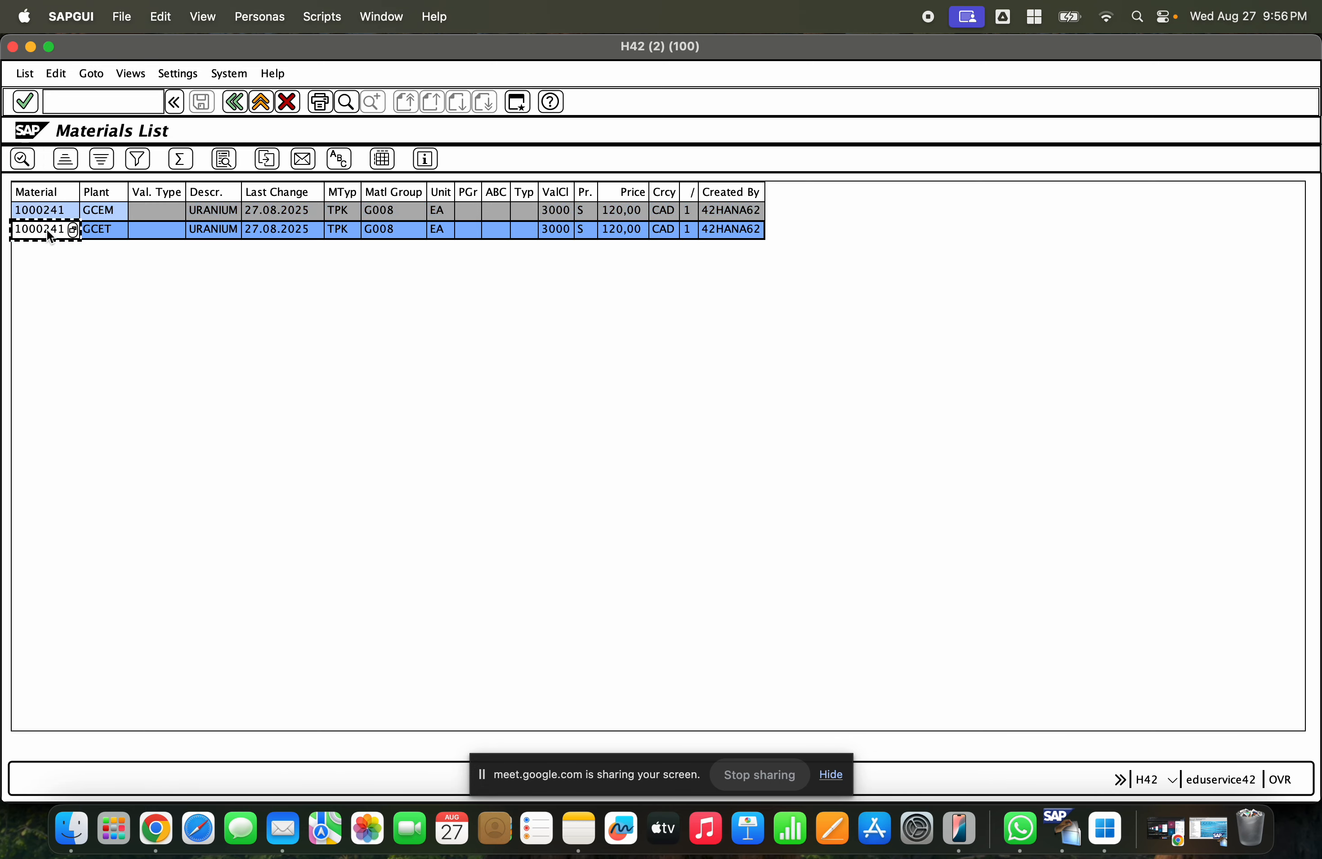
left_click(621, 211)
left_click(625, 230)
left_click(626, 209)
left_click(631, 233)
left_click(628, 207)
left_click(630, 230)
left_click(627, 210)
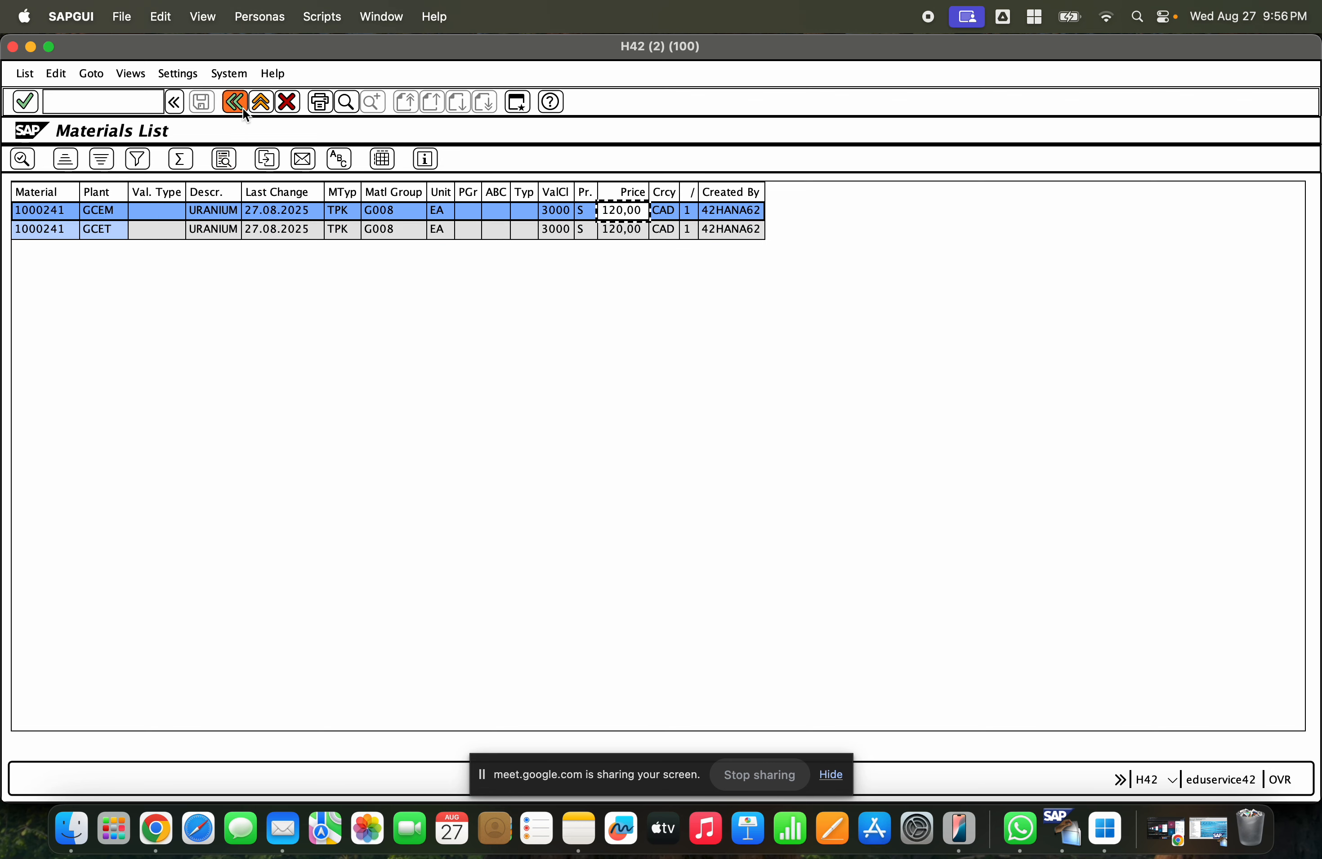
left_click(614, 227)
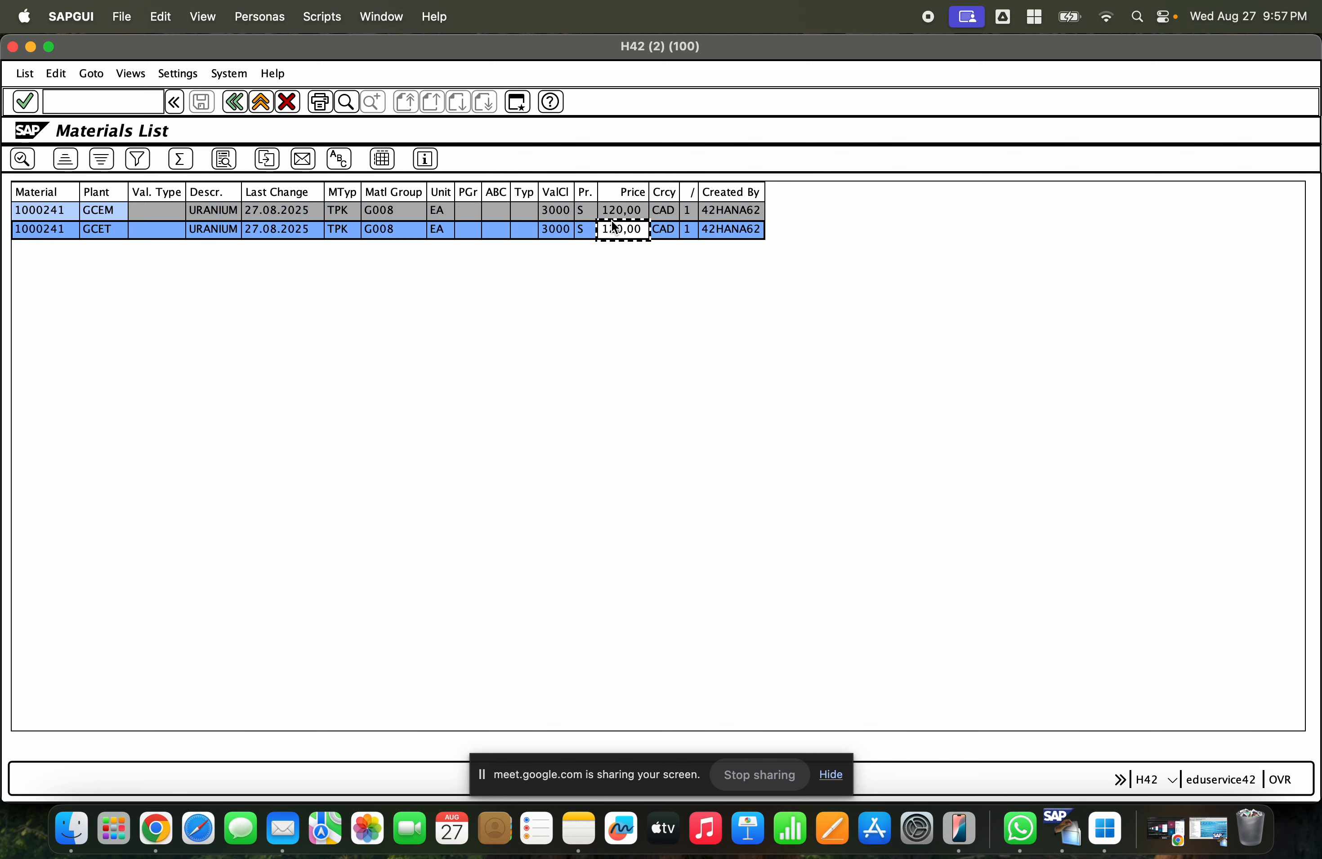
left_click(610, 216)
left_click(614, 236)
left_click(266, 104)
left_click(266, 104)
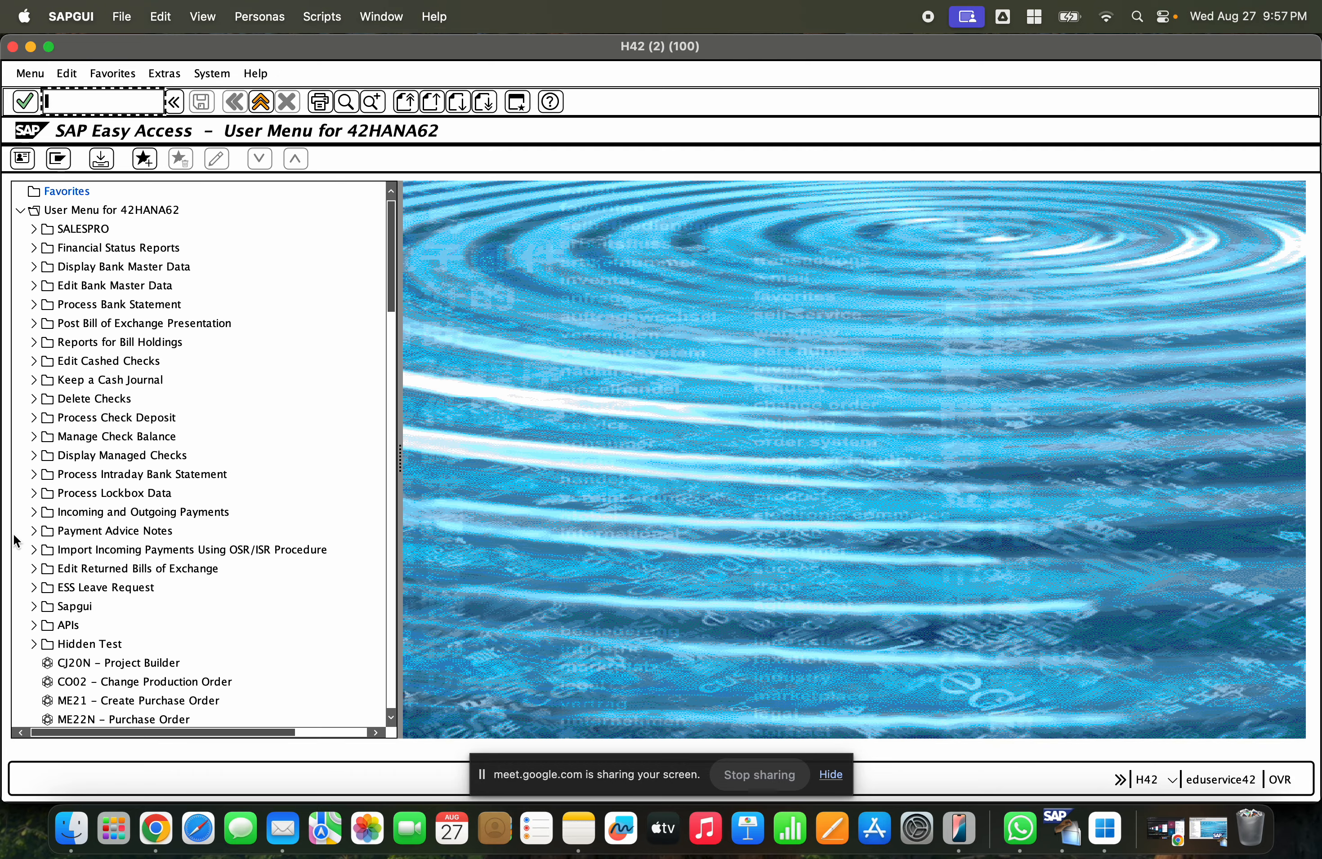
- Switch to the SAP MM1 slides and add a line '----> One step procedure – 301 Movement type' under GCEM ---> GCET
left_click(157, 837)
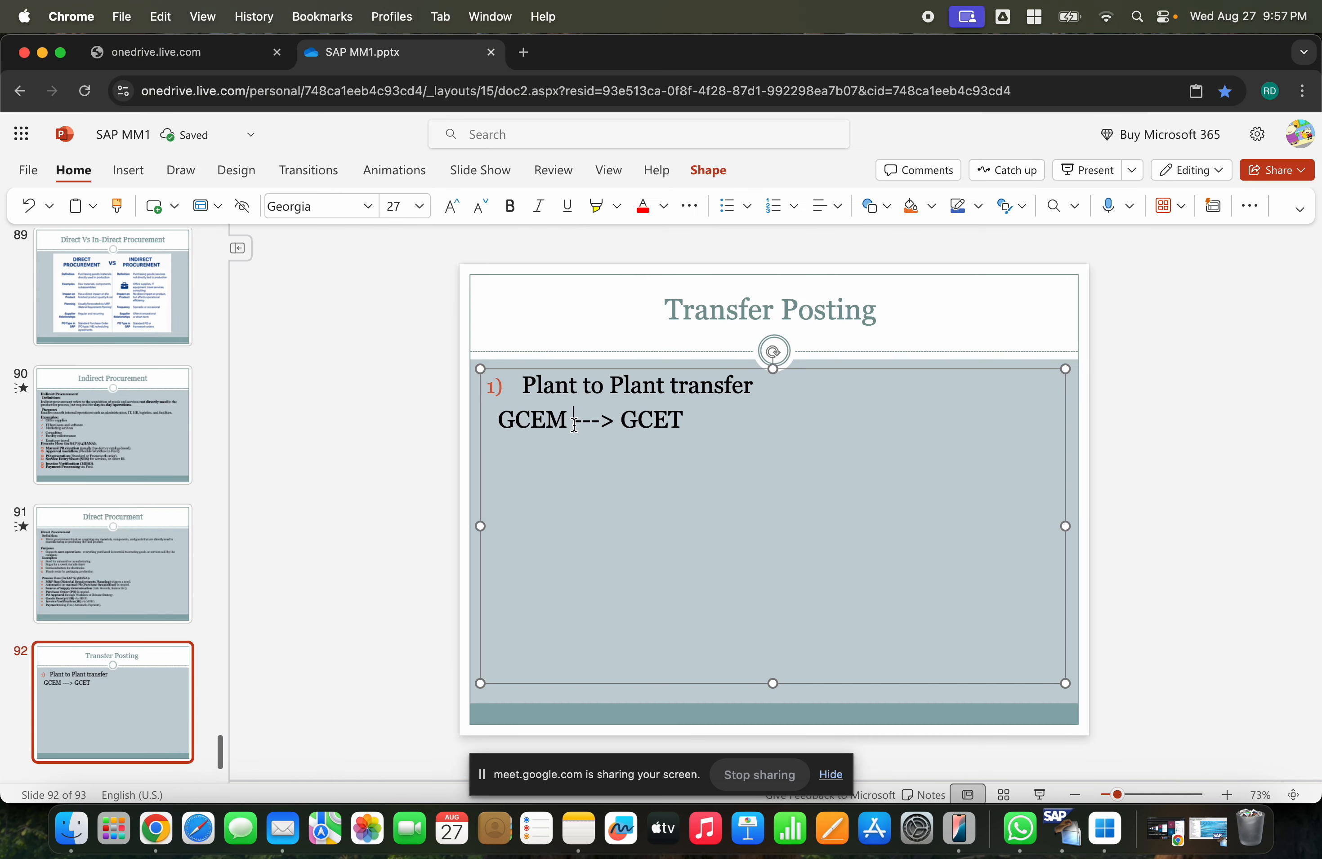
left_click(561, 419)
key("Return")
type("----> One steo")
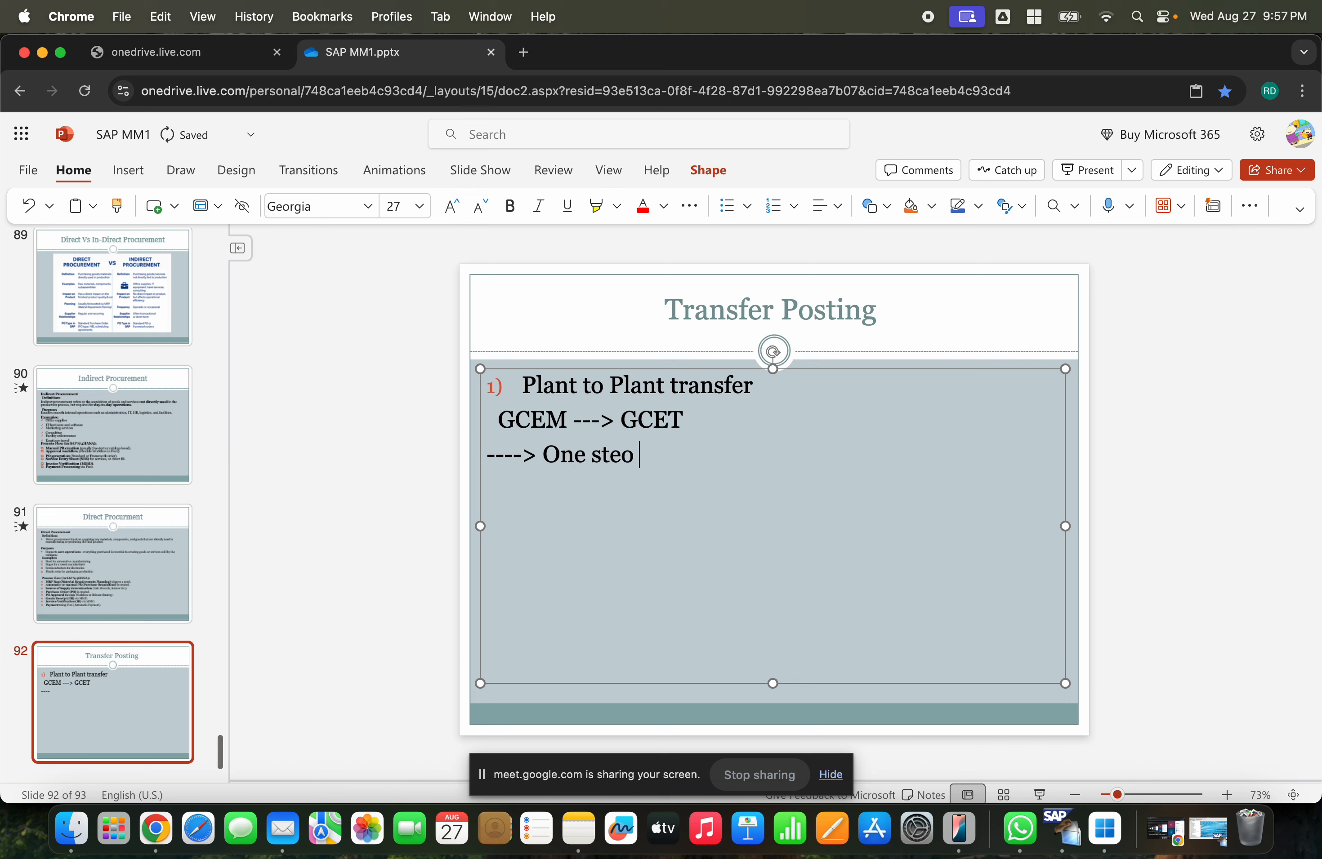
key("BackSpace")
type("p")
key("BackSpace")
key("BackSpace")
type("p procedure")
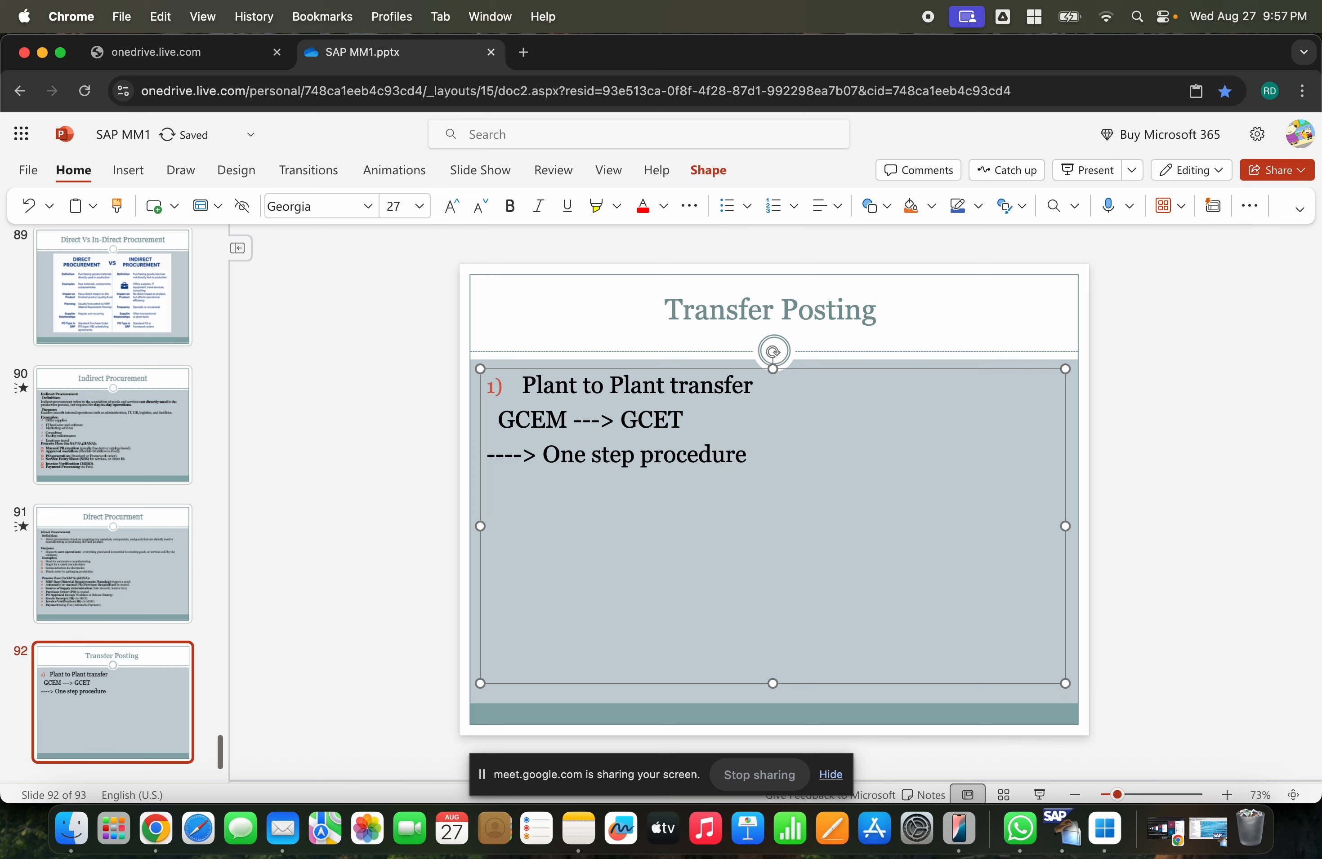
type(" - 301 Movement type")
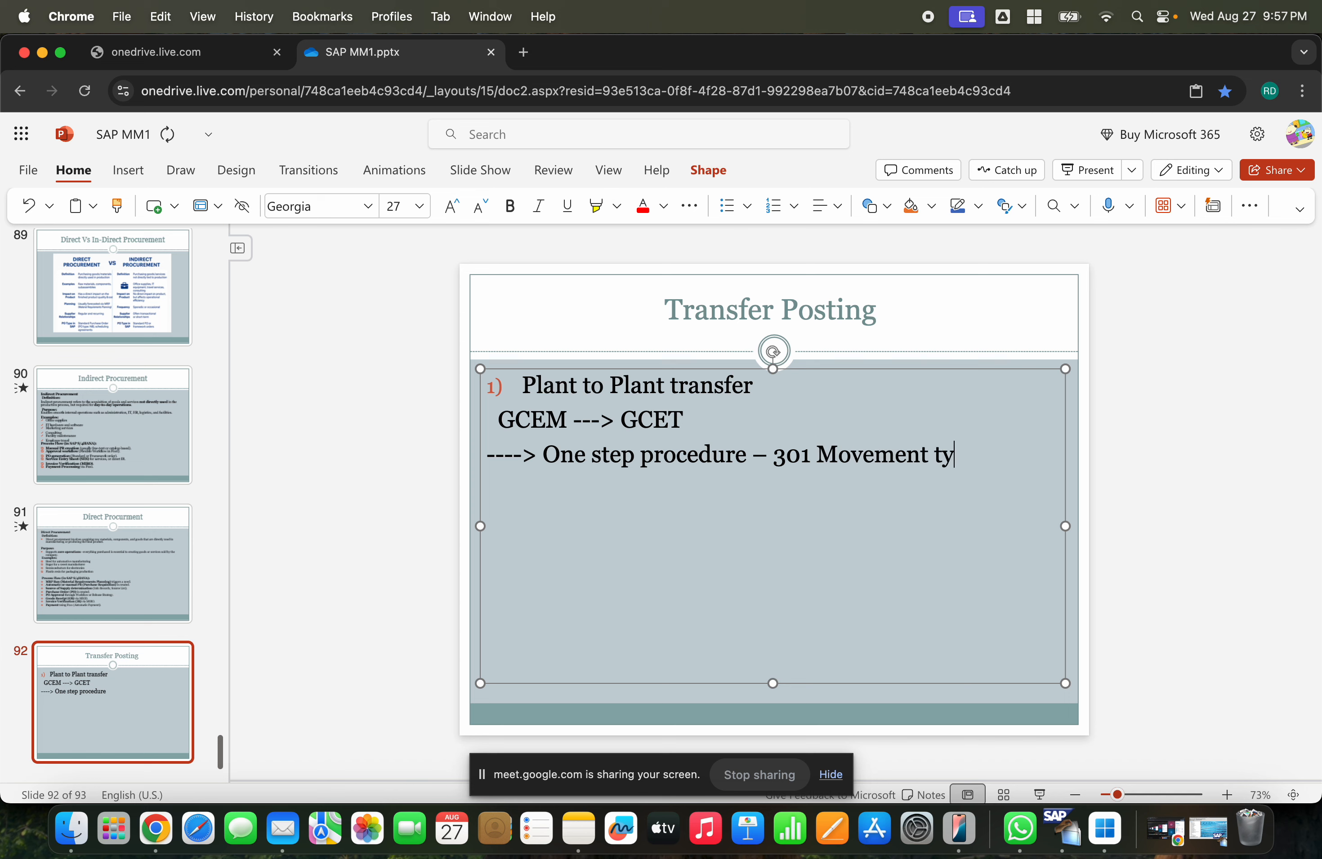
- Add a line '----> two step procedure – 303, 305' below the one-step line
key("Return")
type("----> two step")
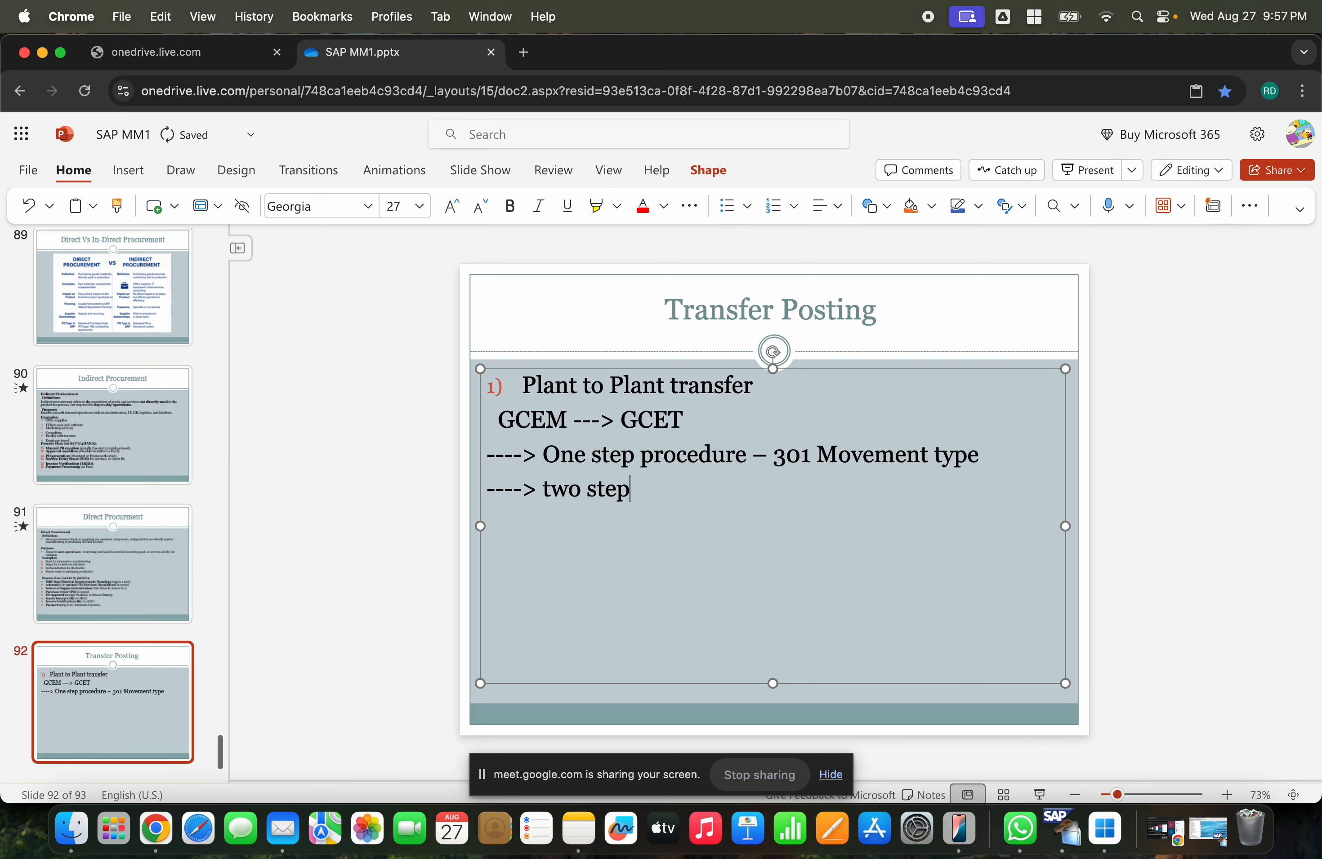
type(" procedure - ")
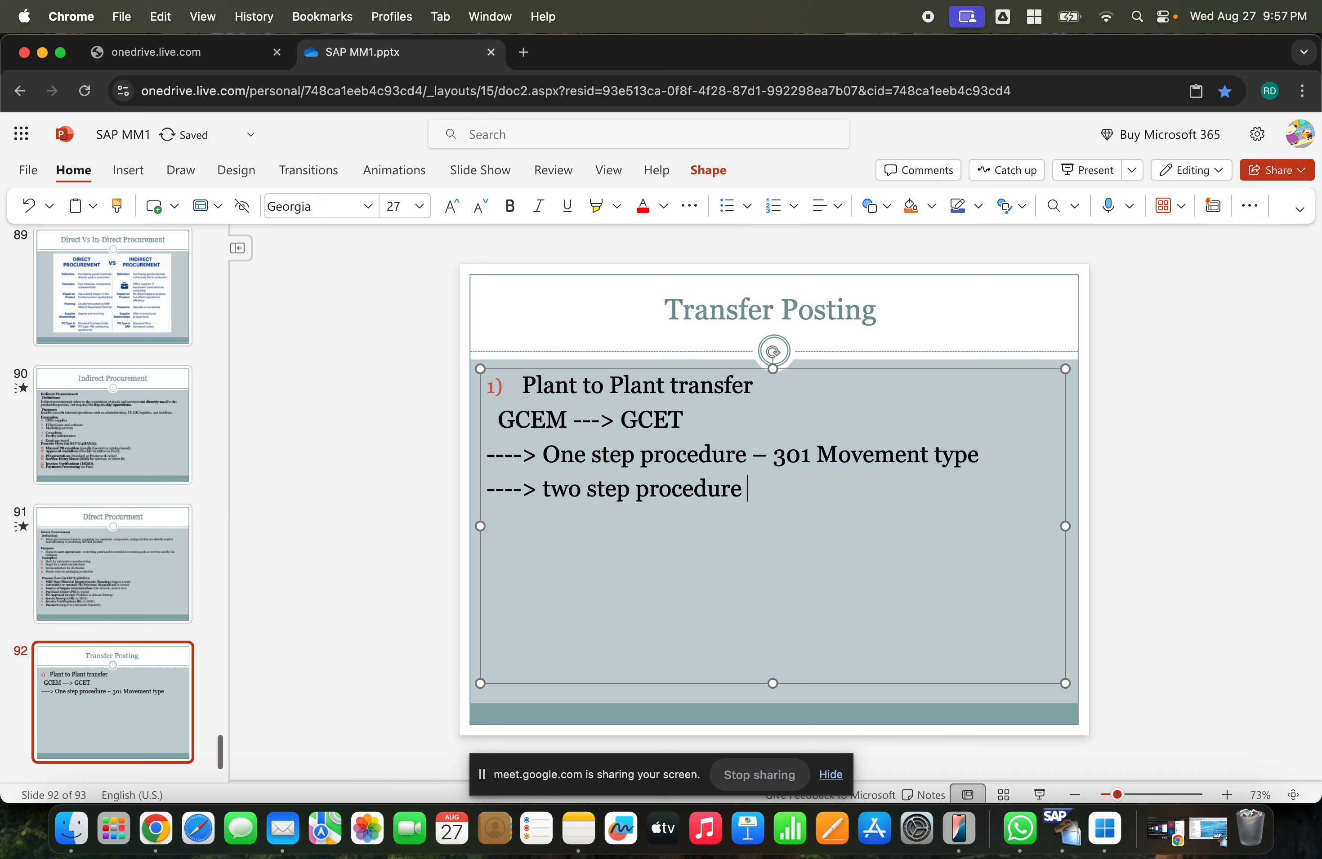
type("303, 305")
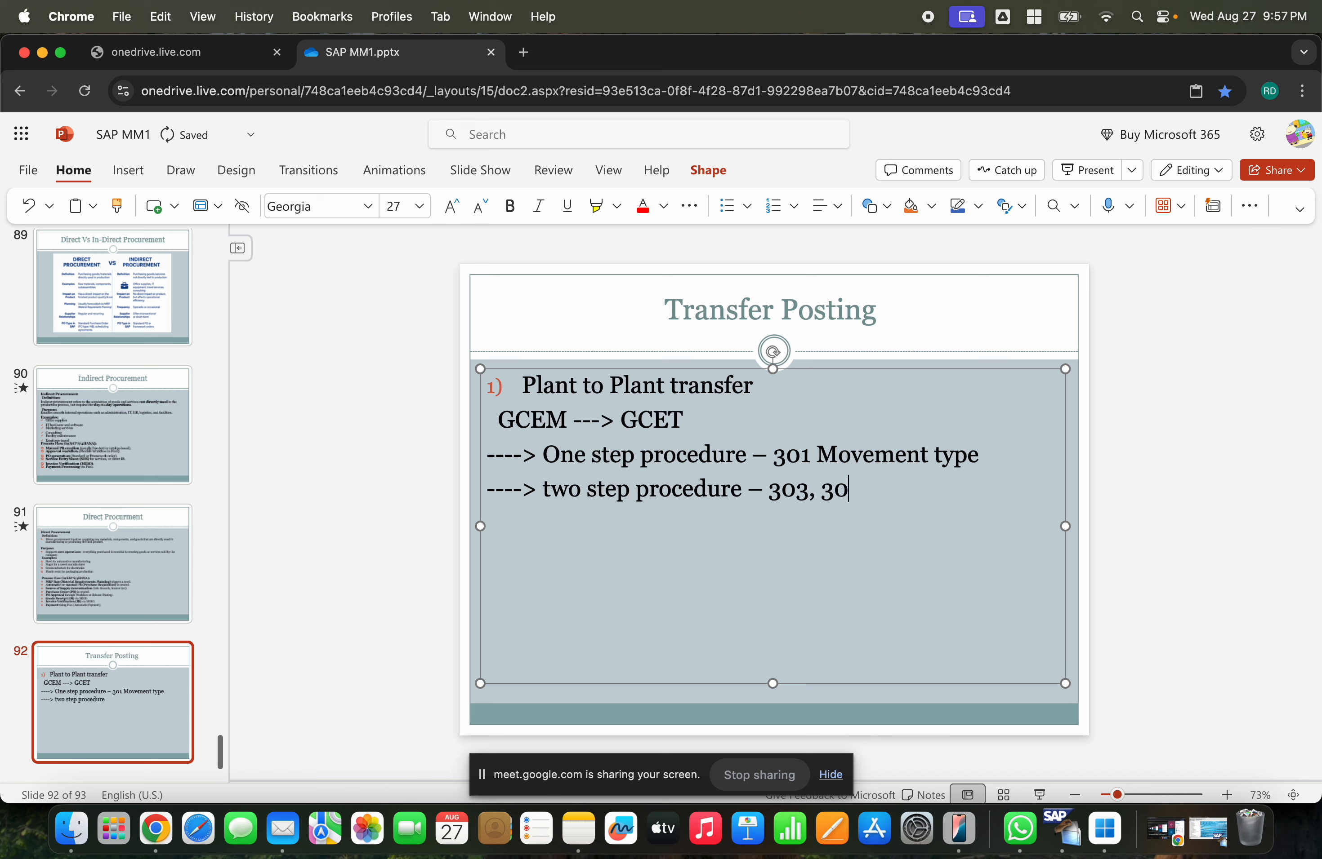
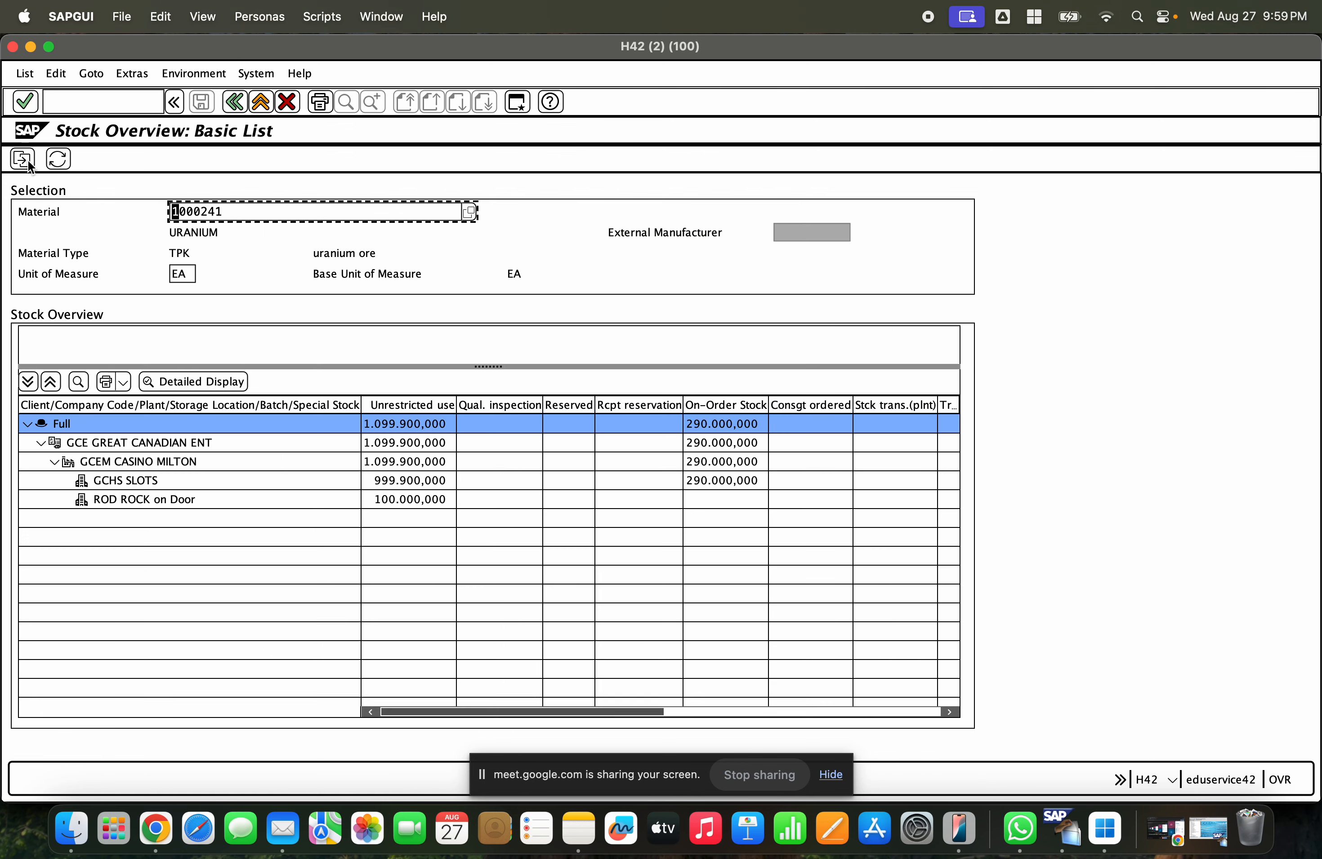
- Examine the stock overview rows for plant GCEM and its storage locations, then return to the materials list
left_click(132, 462)
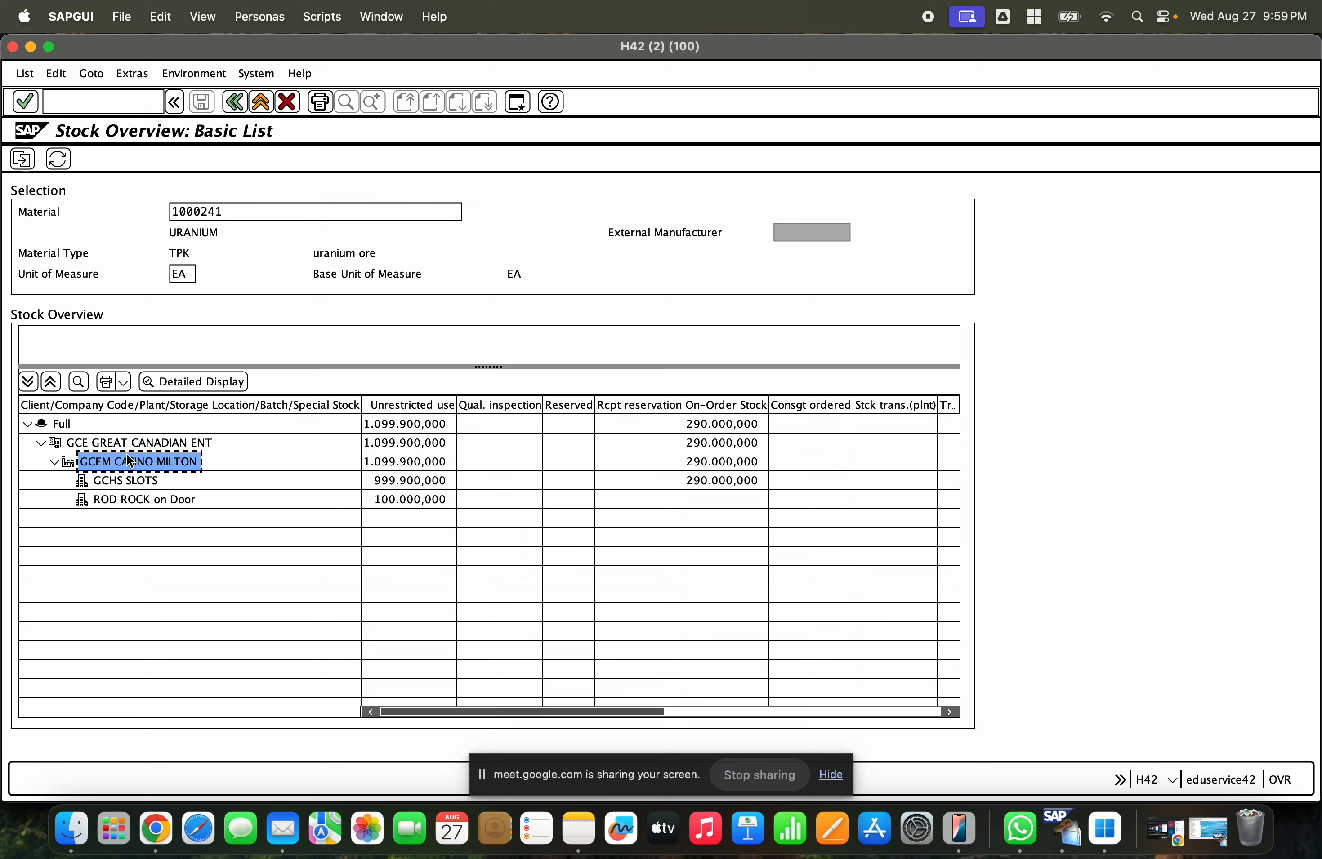
left_click(404, 461)
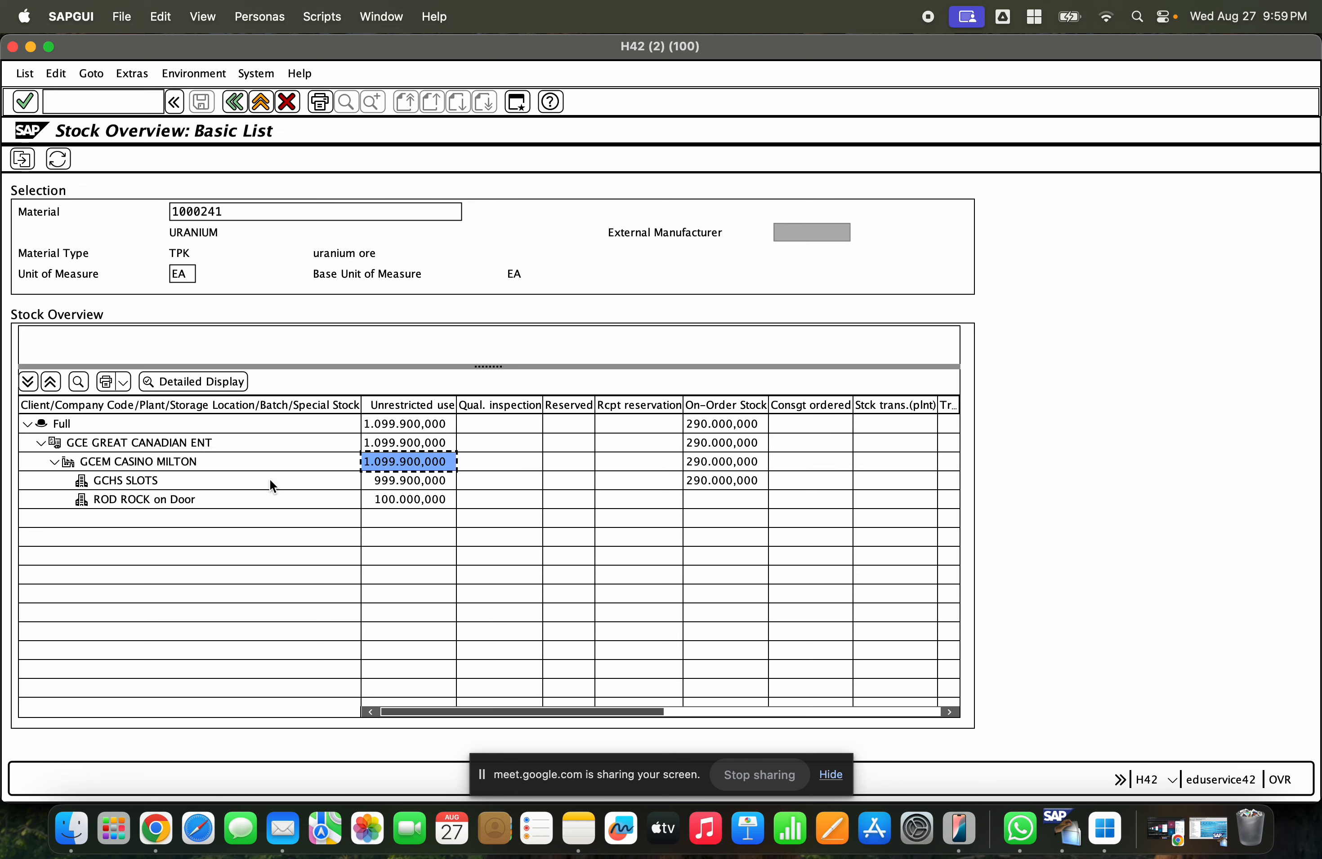
left_click(129, 480)
left_click(139, 501)
key("Up")
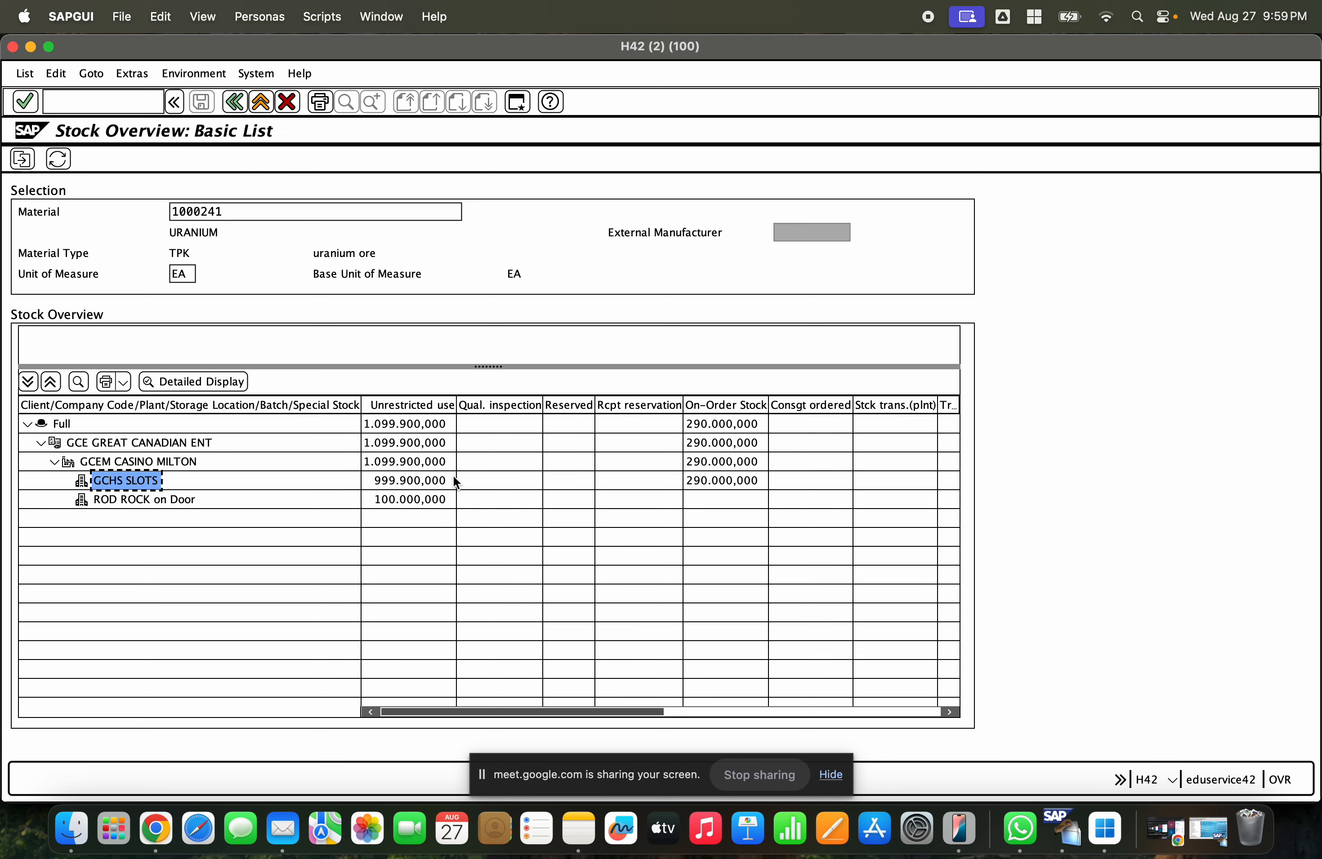
left_click(437, 480)
left_click(437, 500)
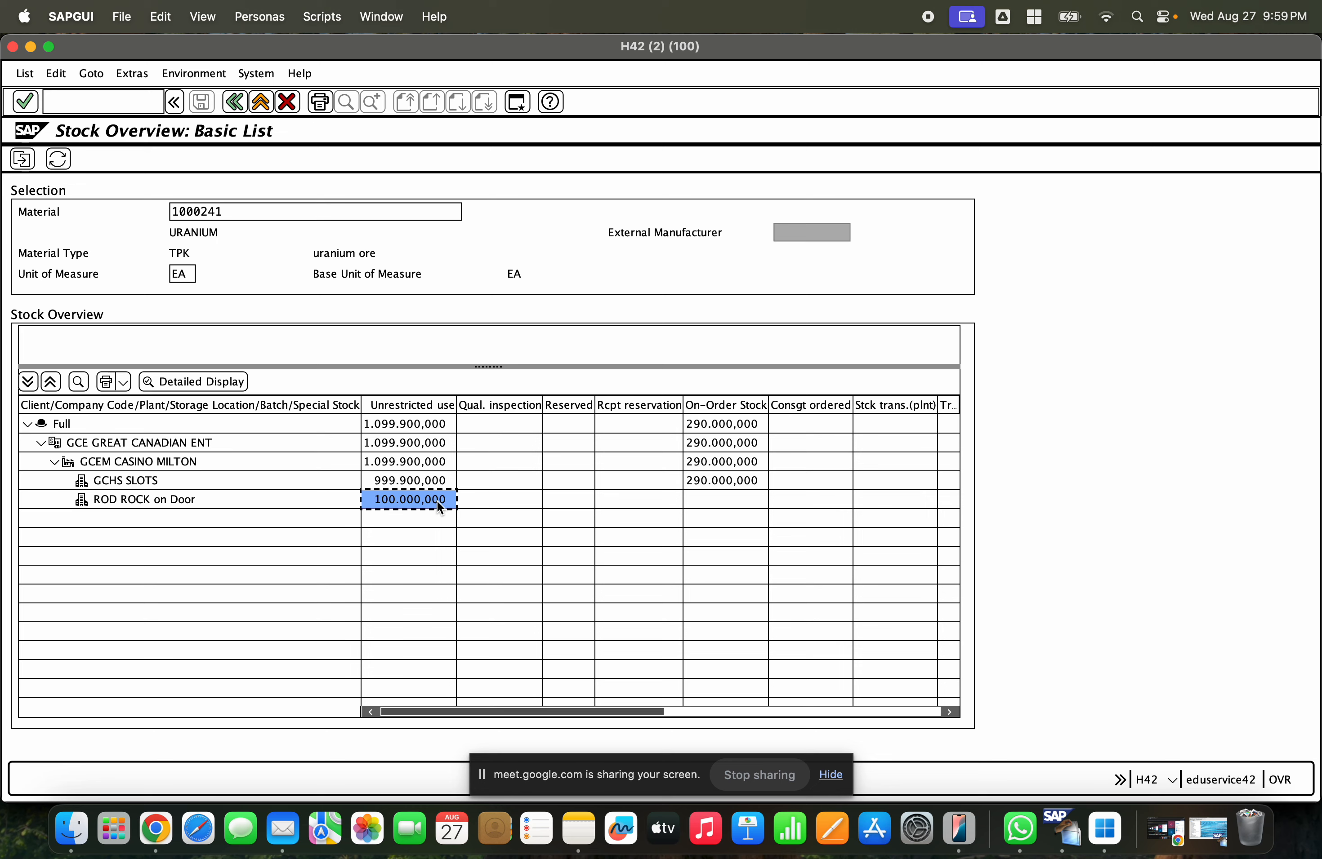
left_click(433, 487)
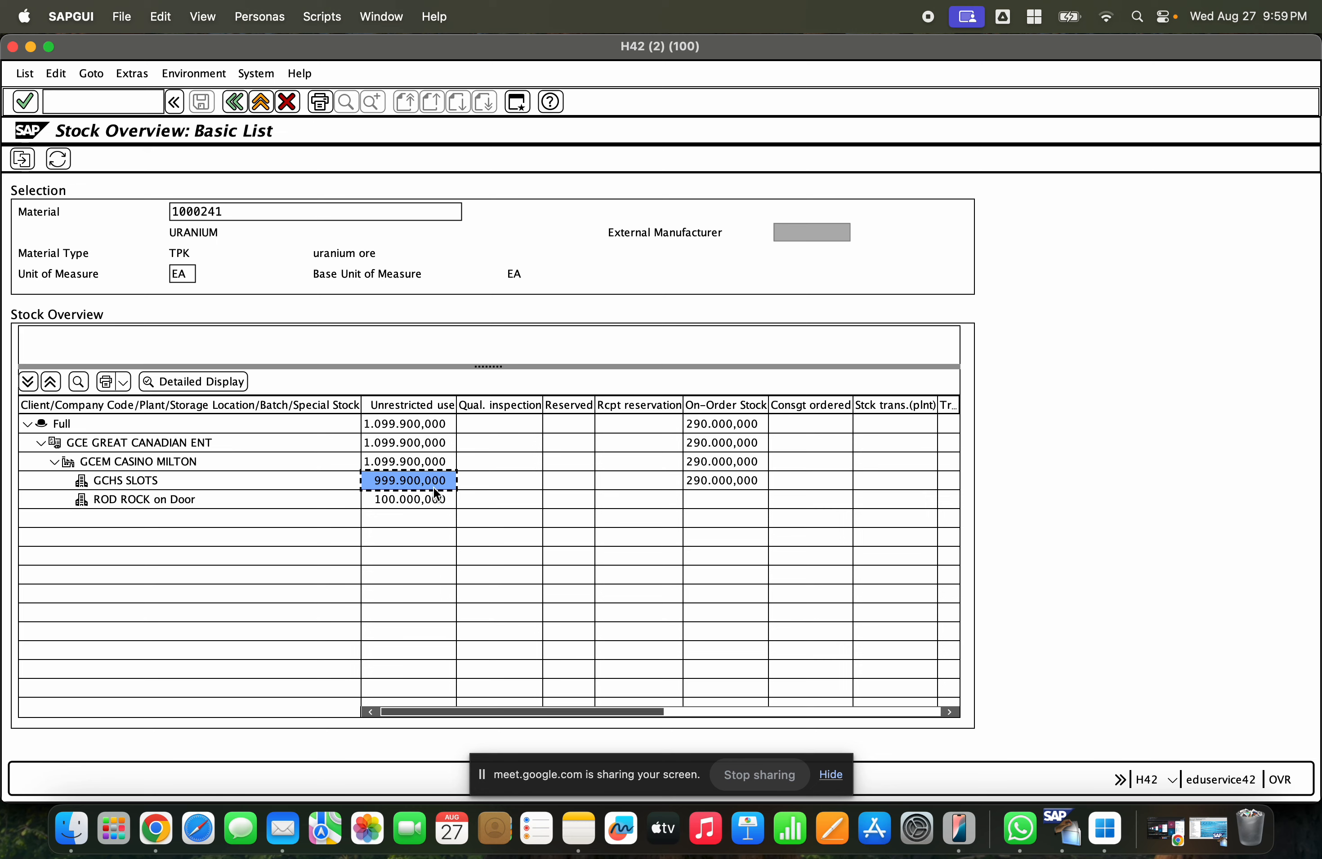
left_click(147, 465)
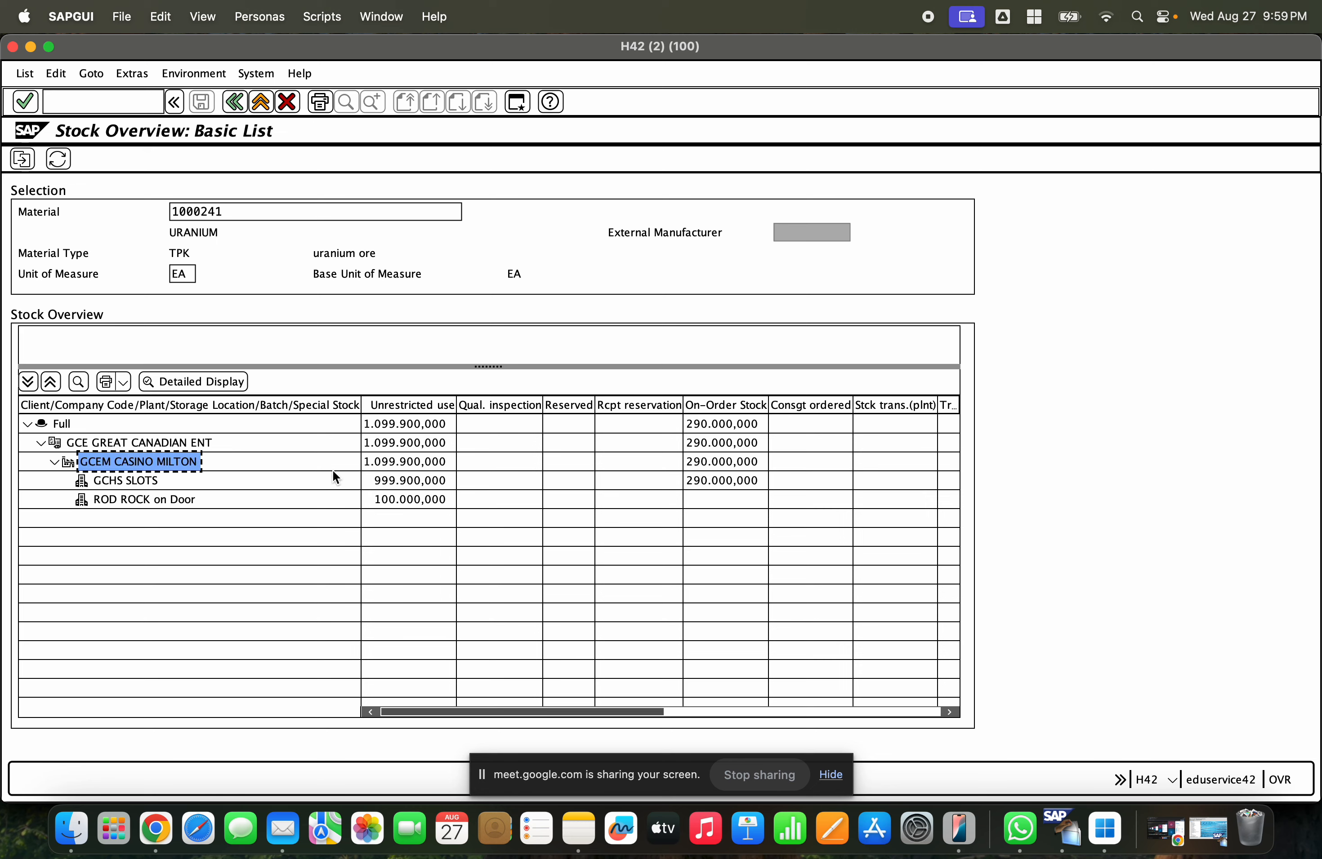
left_click(393, 460)
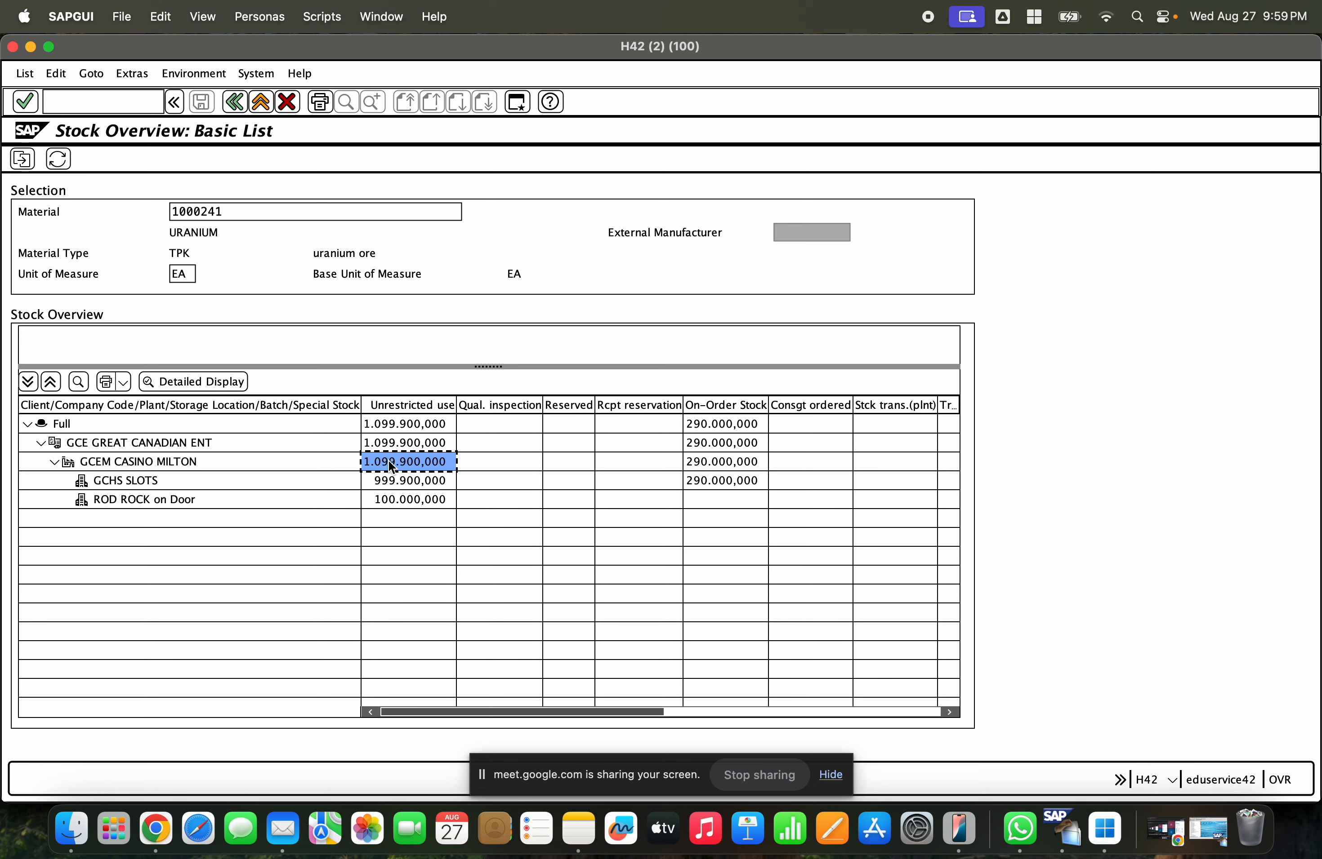
left_click(31, 47)
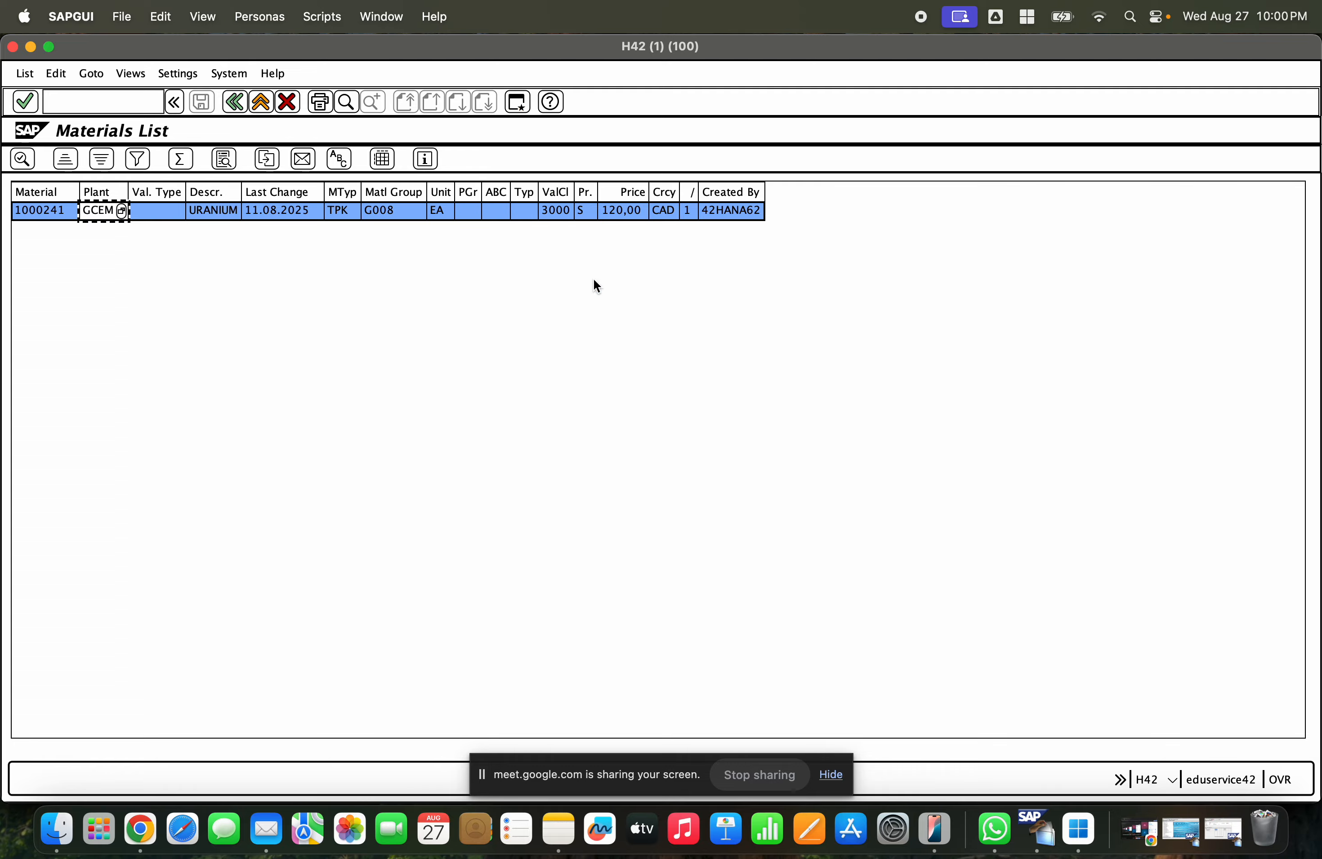
- Open a new session and start transaction migo
key("super+n")
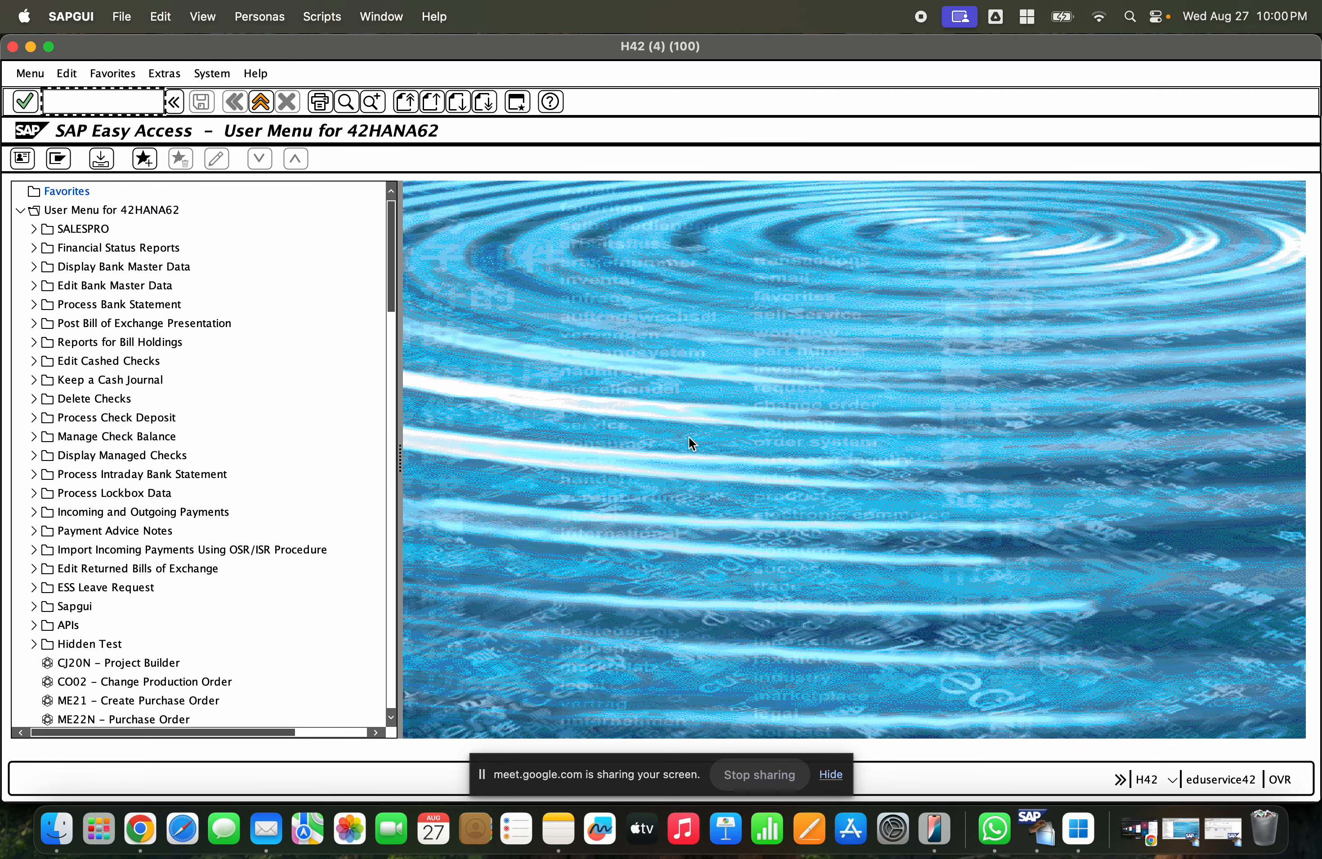
type("migo")
key("Return")
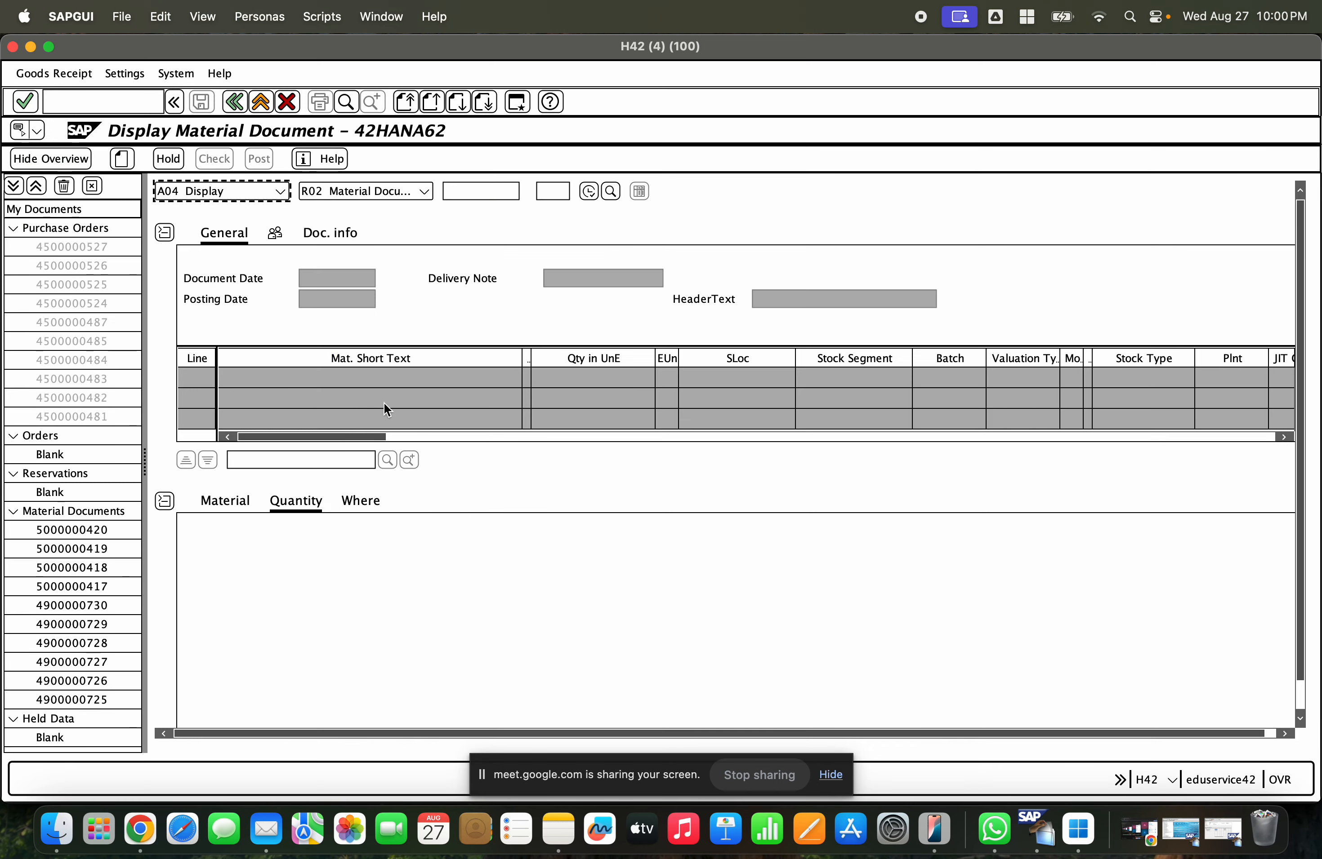
- Switch the action to Goods Issue and browse the movement type list without choosing one
left_click(280, 191)
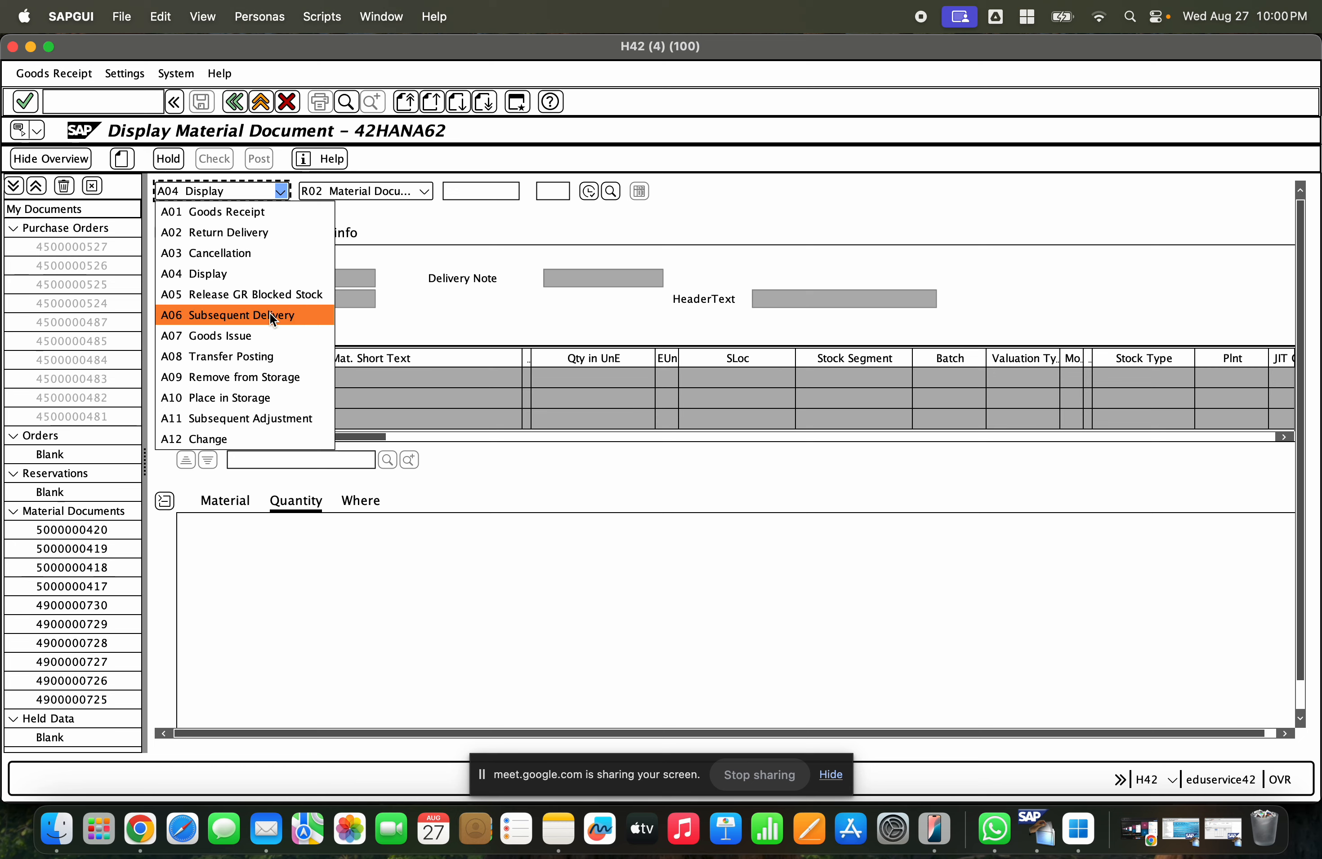
left_click(268, 335)
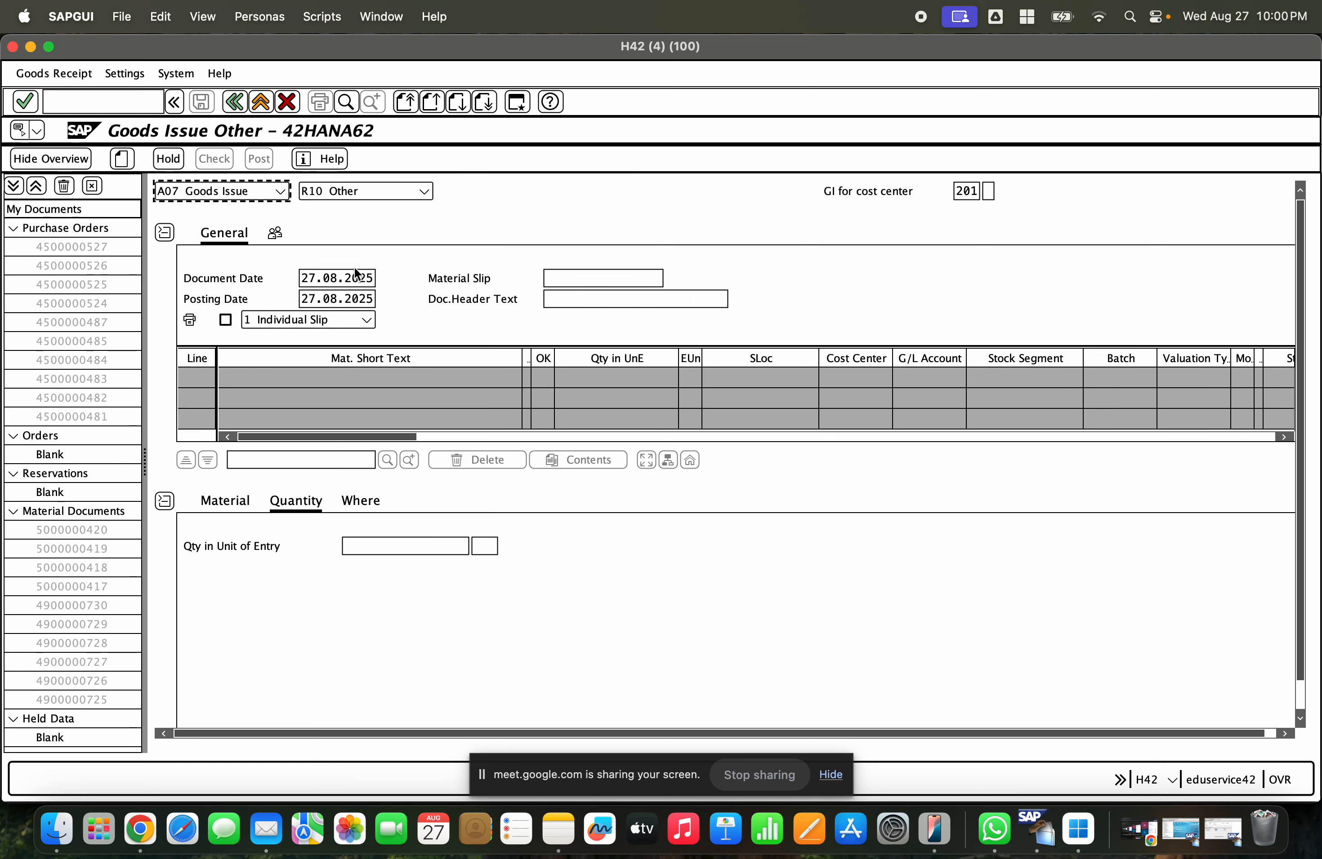
left_click(406, 190)
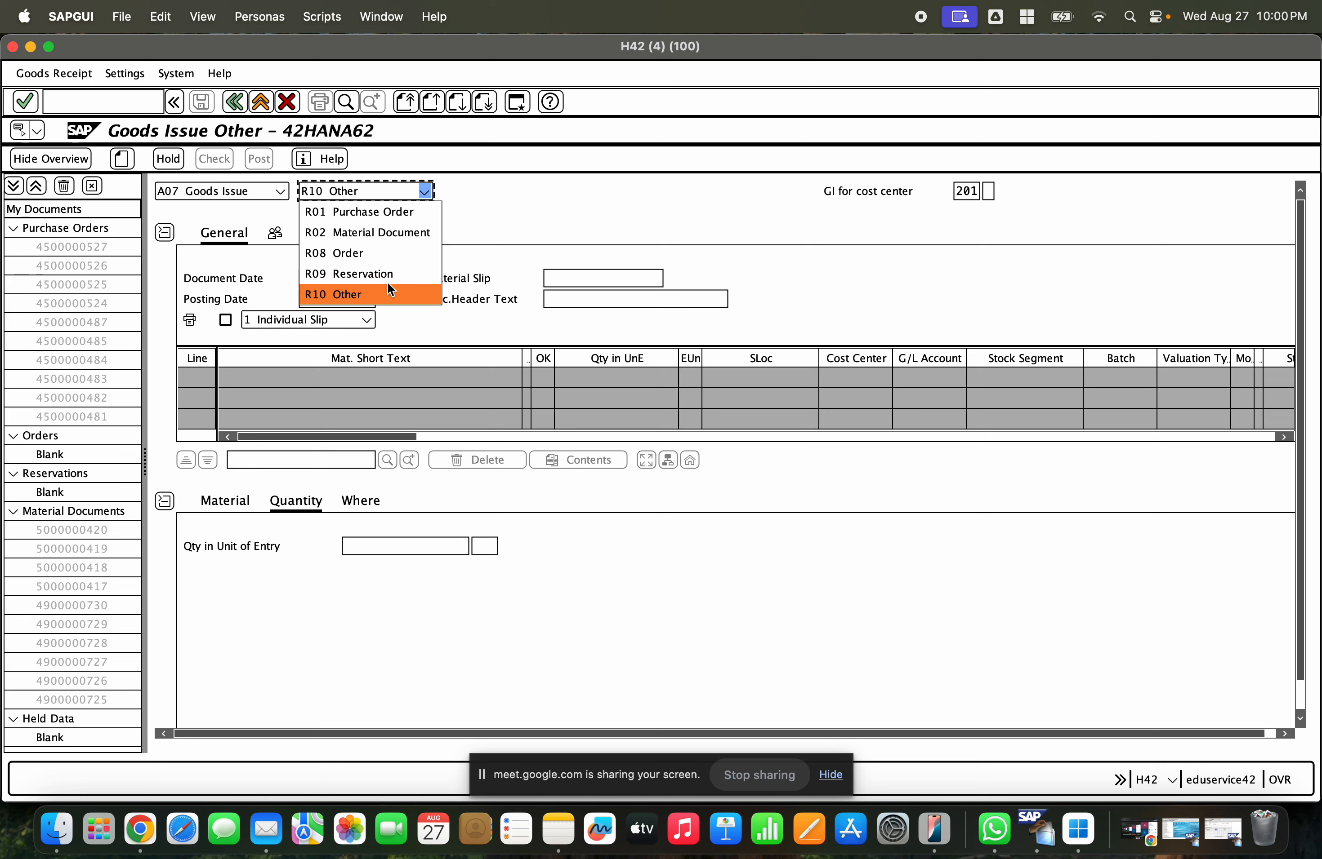
left_click(876, 235)
left_click(982, 193)
left_click(984, 194)
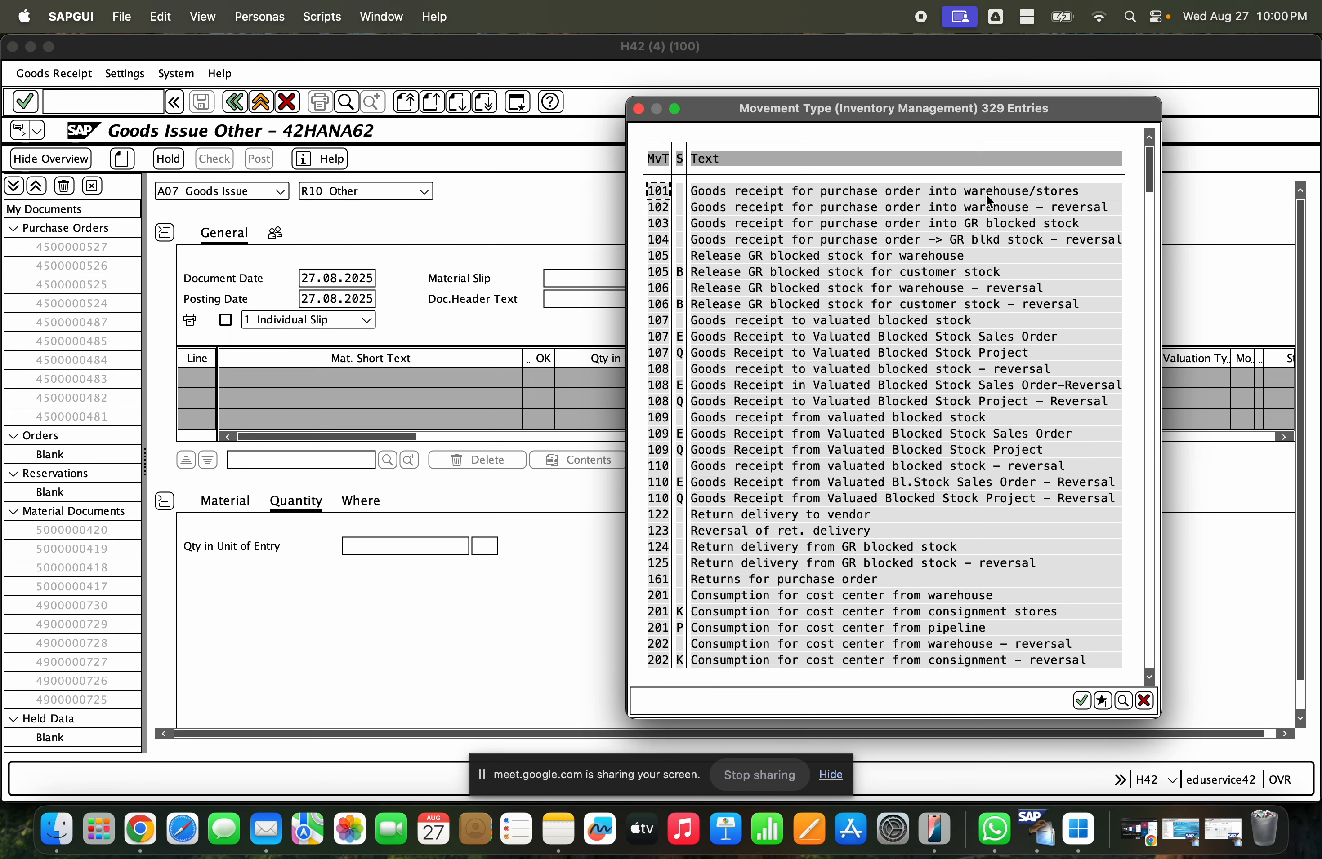
scroll(988, 246, "down", 5)
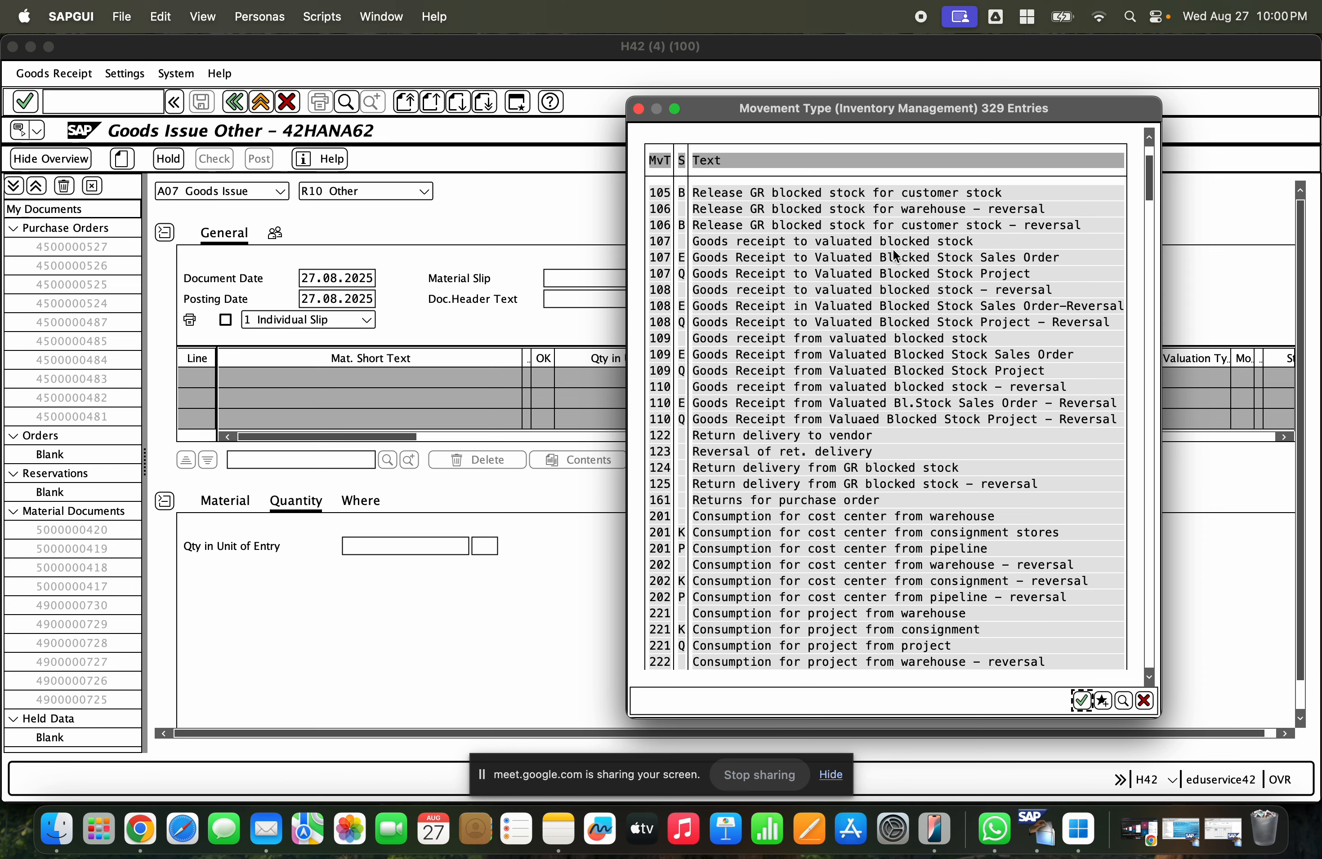
left_click(1150, 249)
left_click_drag(1150, 249, 1223, 293)
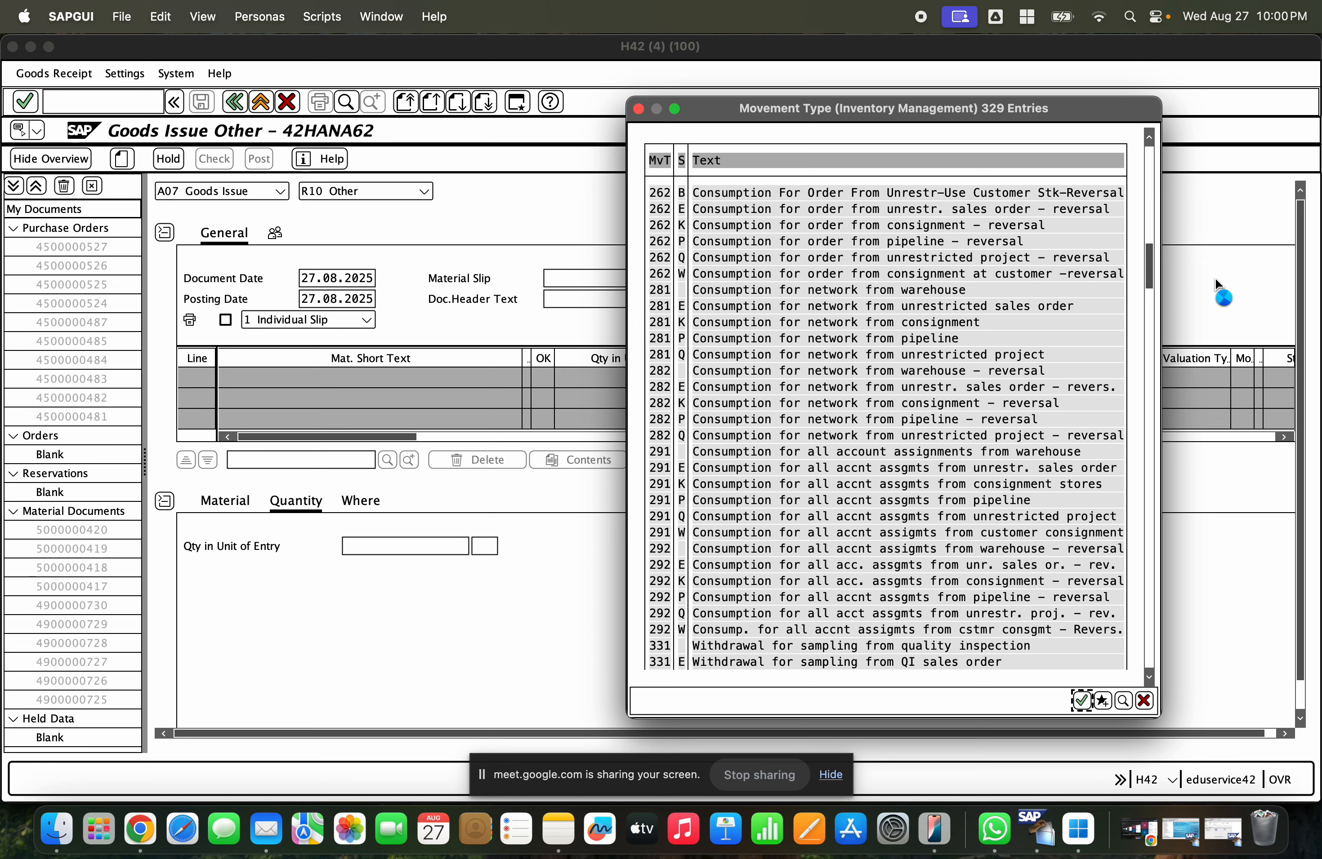
left_click(1148, 704)
- Switch the action to Transfer Posting
left_click(207, 193)
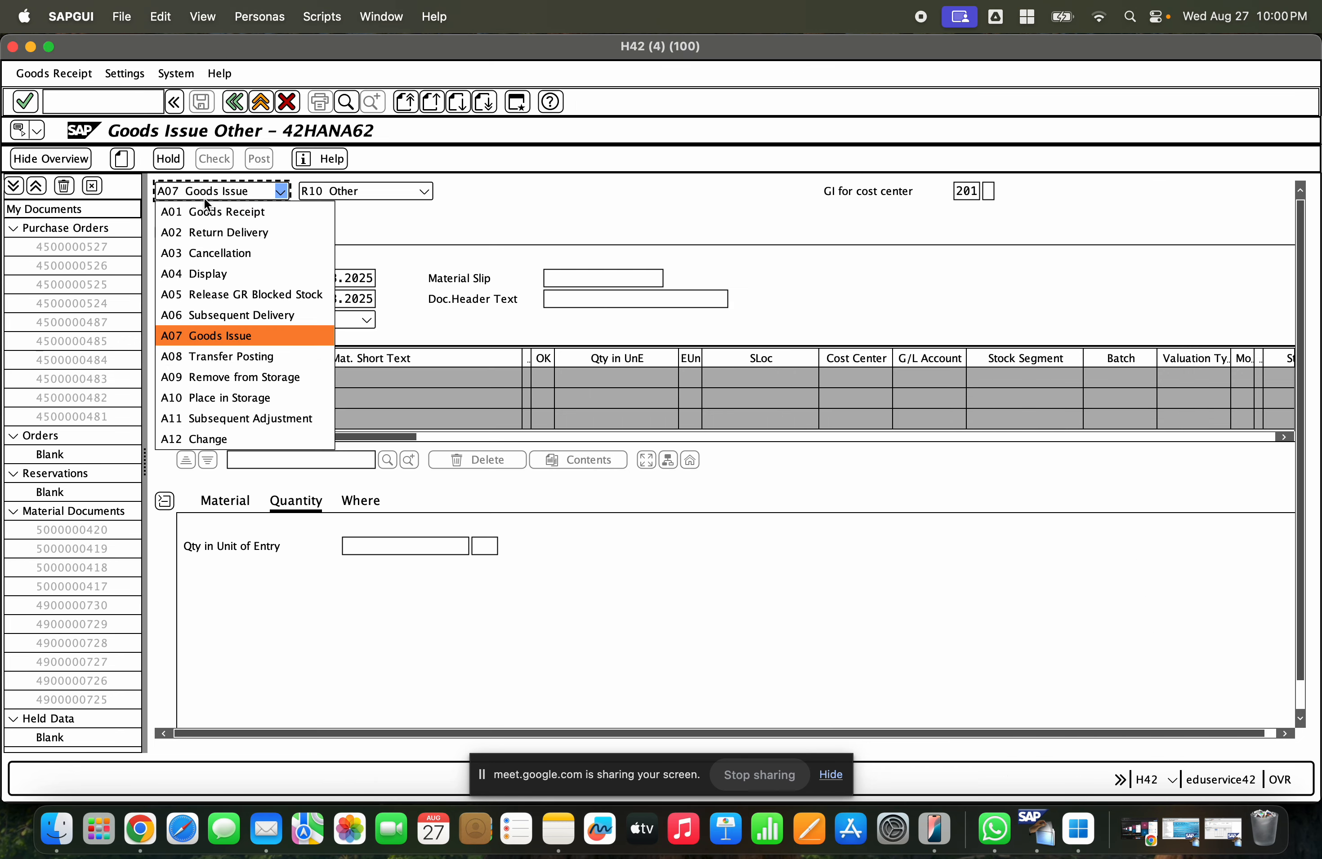
left_click(244, 361)
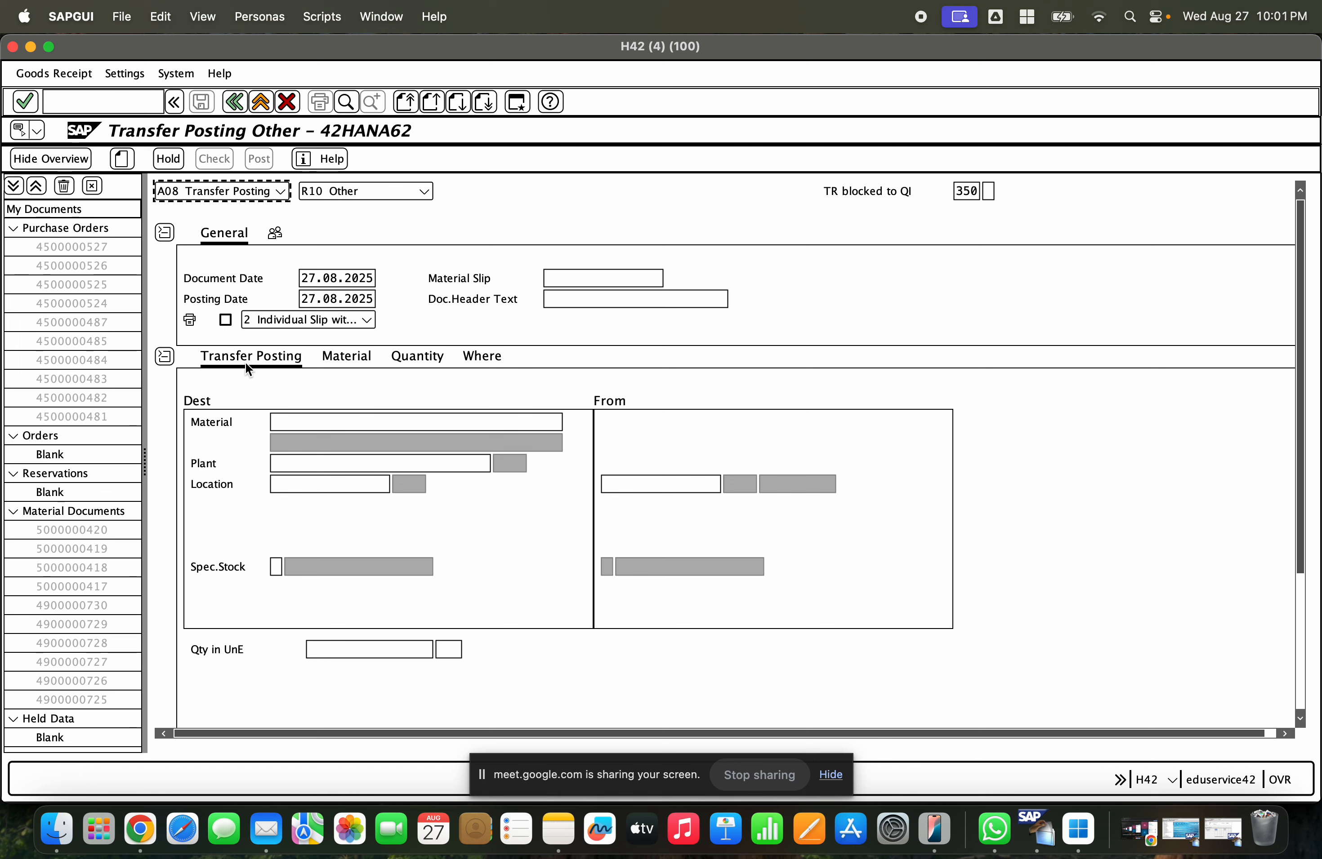
left_click(191, 197)
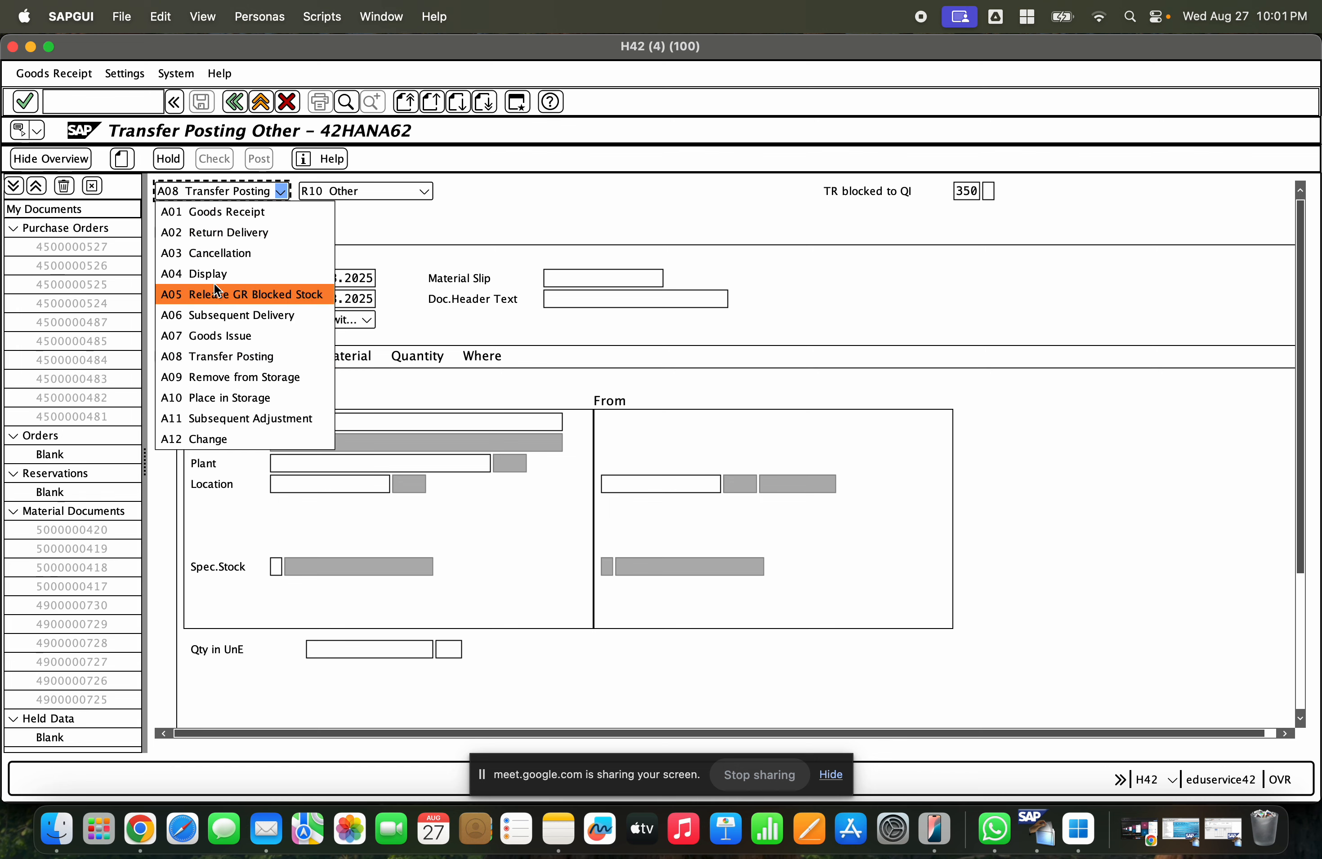
left_click(282, 357)
- Set the movement type to 301 for plant-to-plant transfer
left_click(957, 191)
type("301")
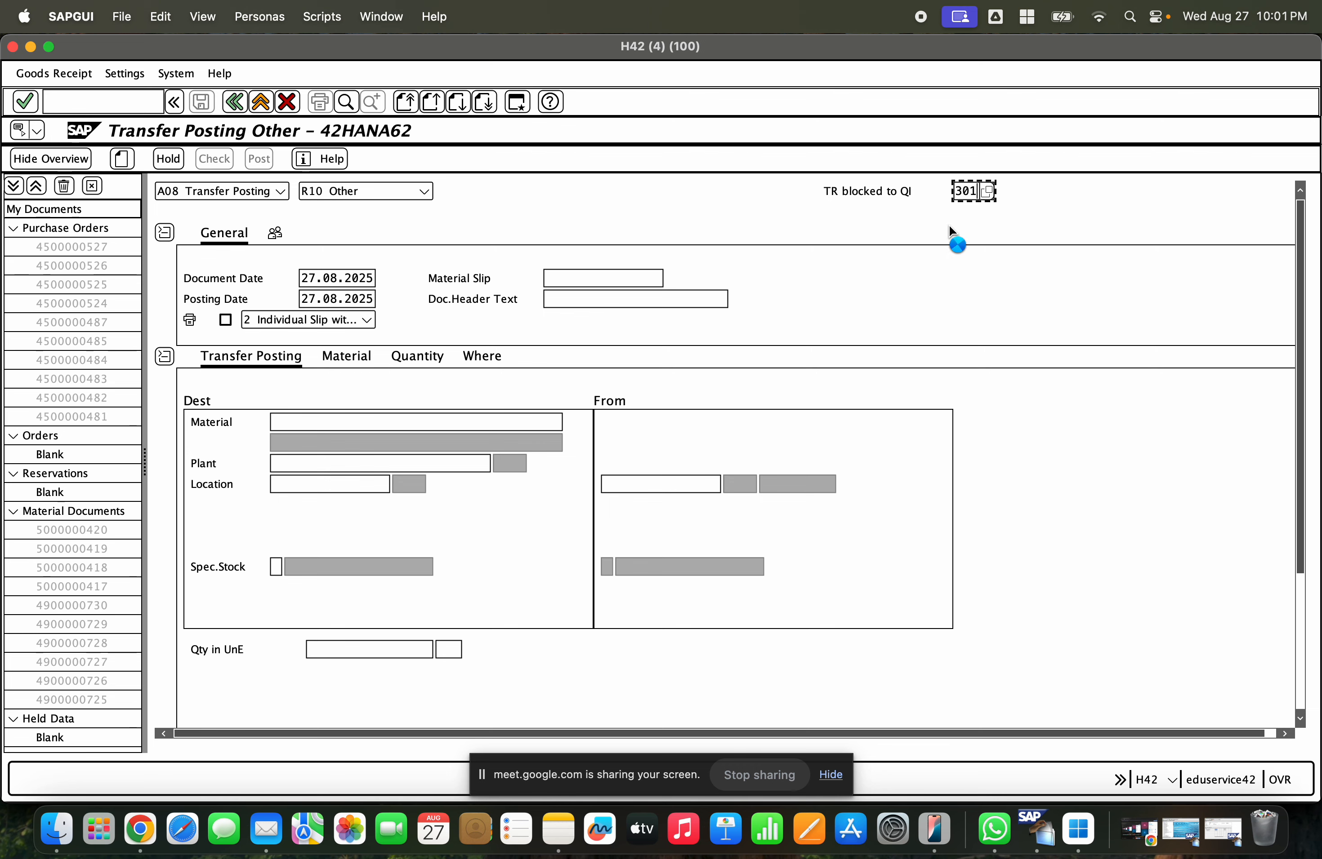
key("Return")
key("Return")
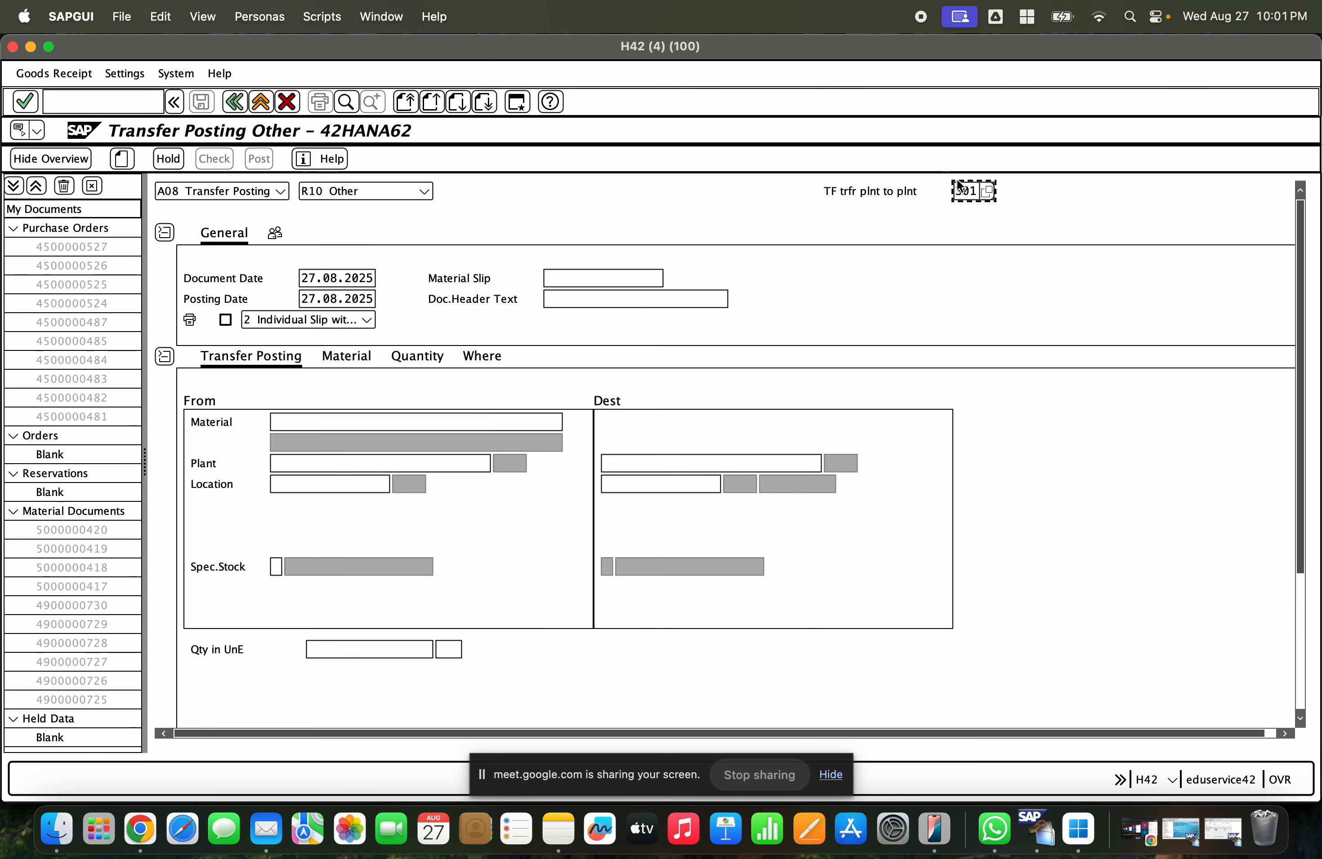
- Review the movement type on the Where tab and go back to the transfer posting details
left_click(474, 356)
left_click_drag(346, 400, 364, 401)
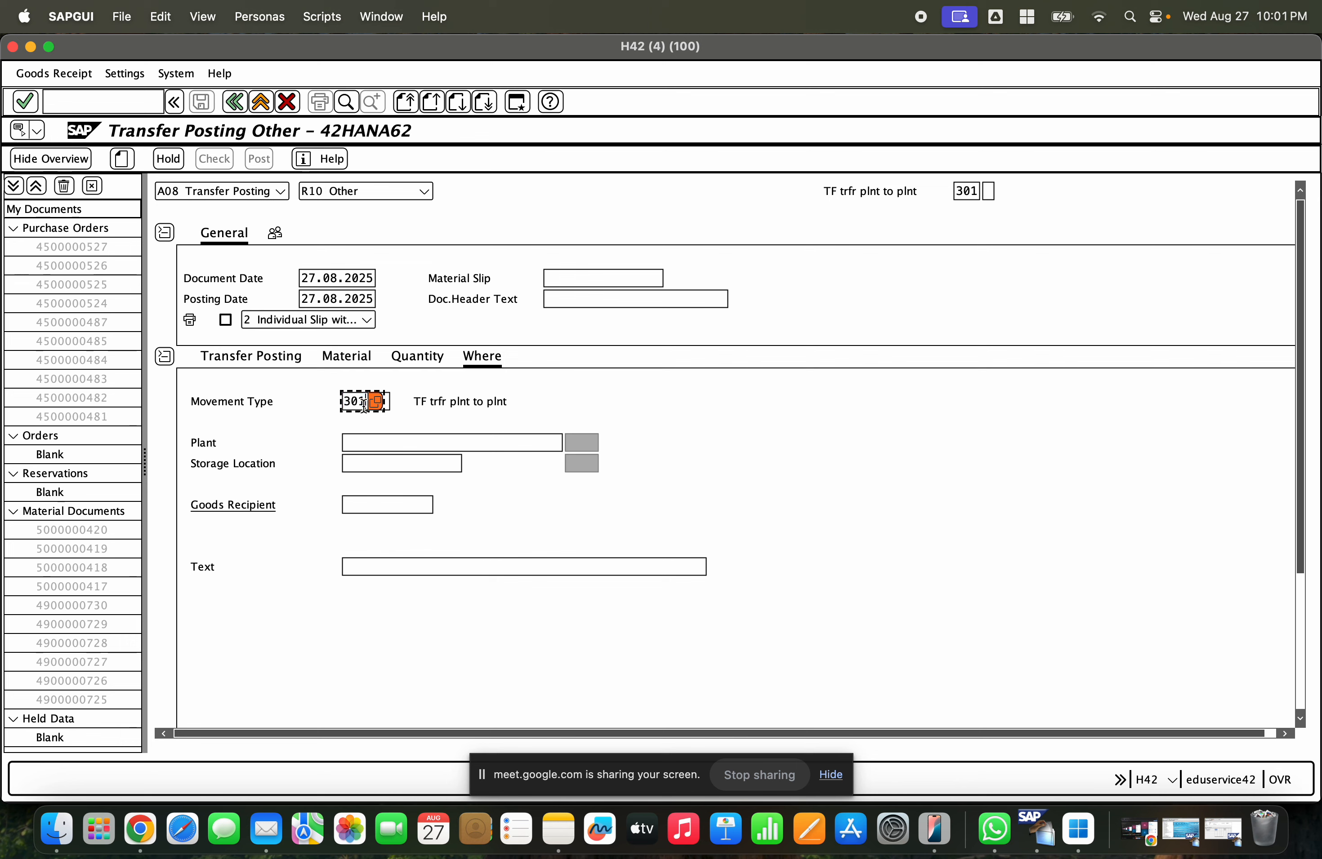
left_click(964, 191)
left_click(363, 400)
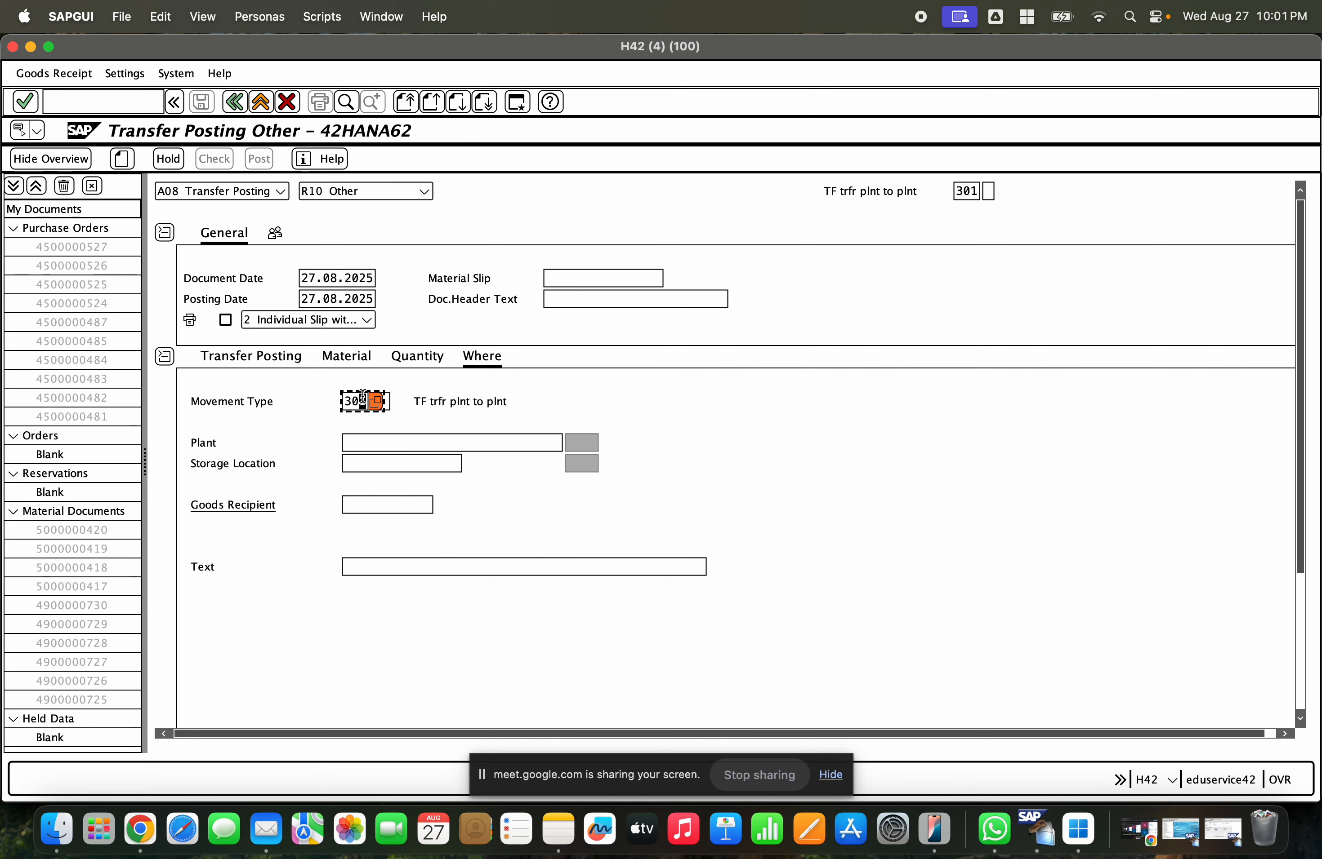
left_click(282, 355)
- Enter material 1000241 as the source material, correcting the mistyped number
type("100241")
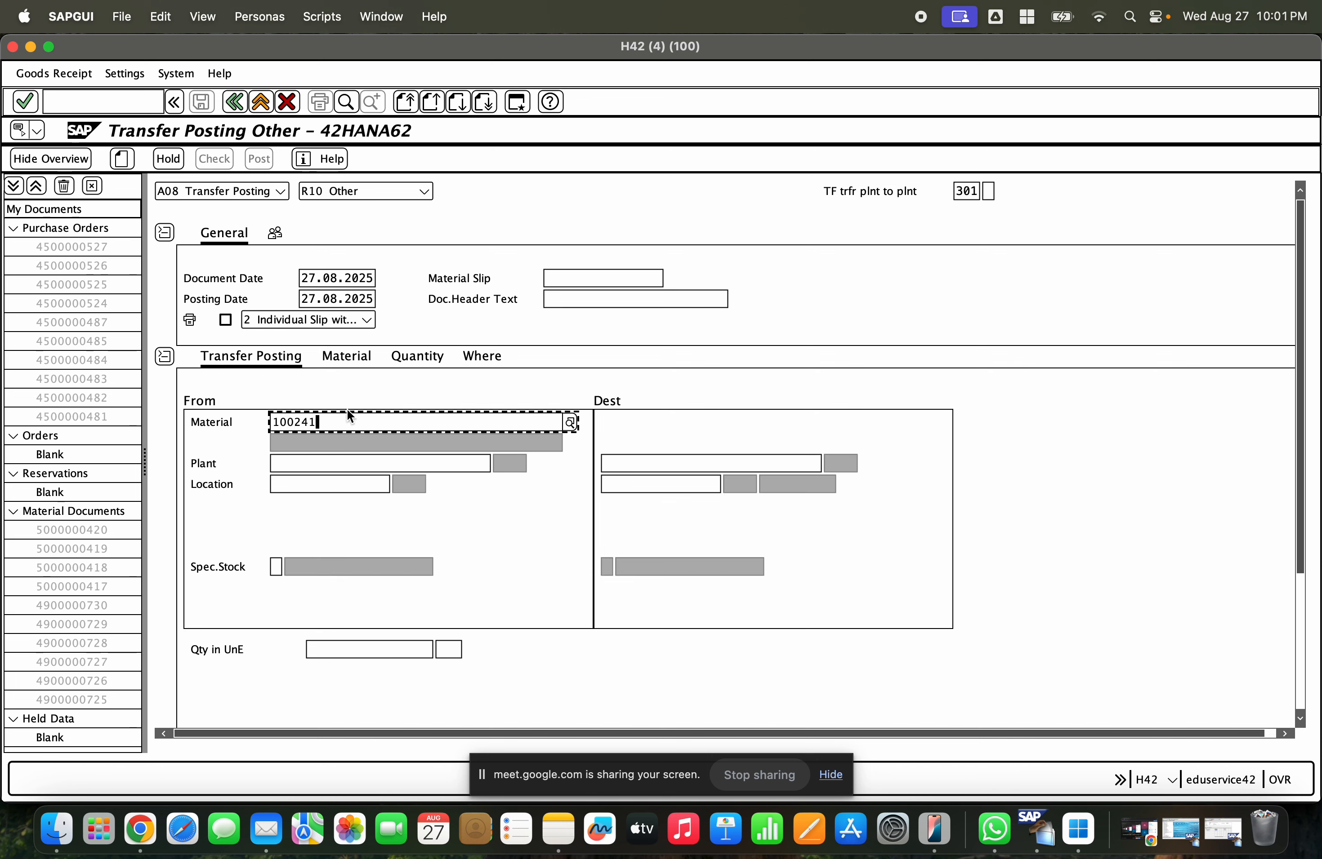
key("Return")
type("100241")
key("Return")
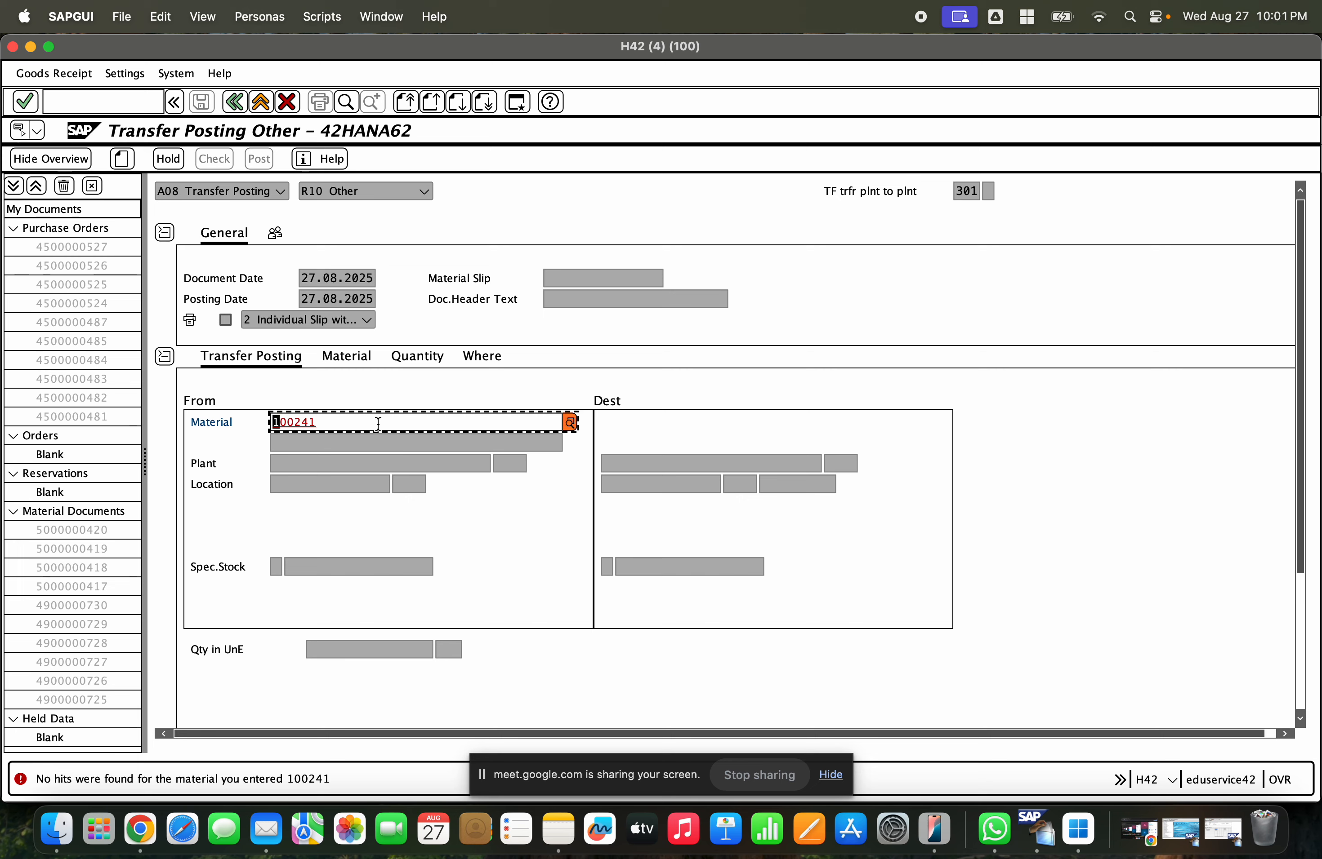
left_click(339, 423)
key("BackSpace")
key("BackSpace")
key("BackSpace")
key("BackSpace")
key("BackSpace")
key("BackSpace")
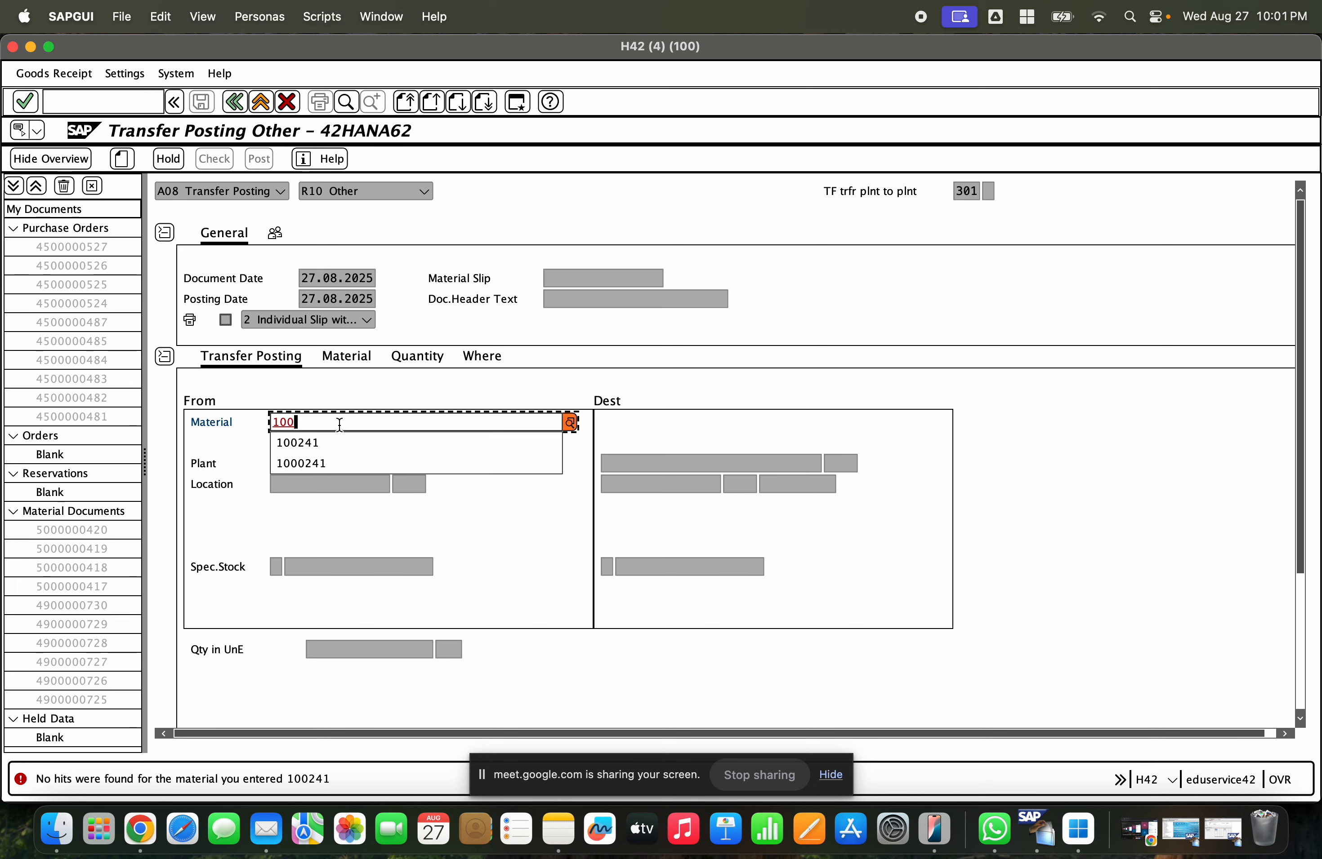
left_click(331, 485)
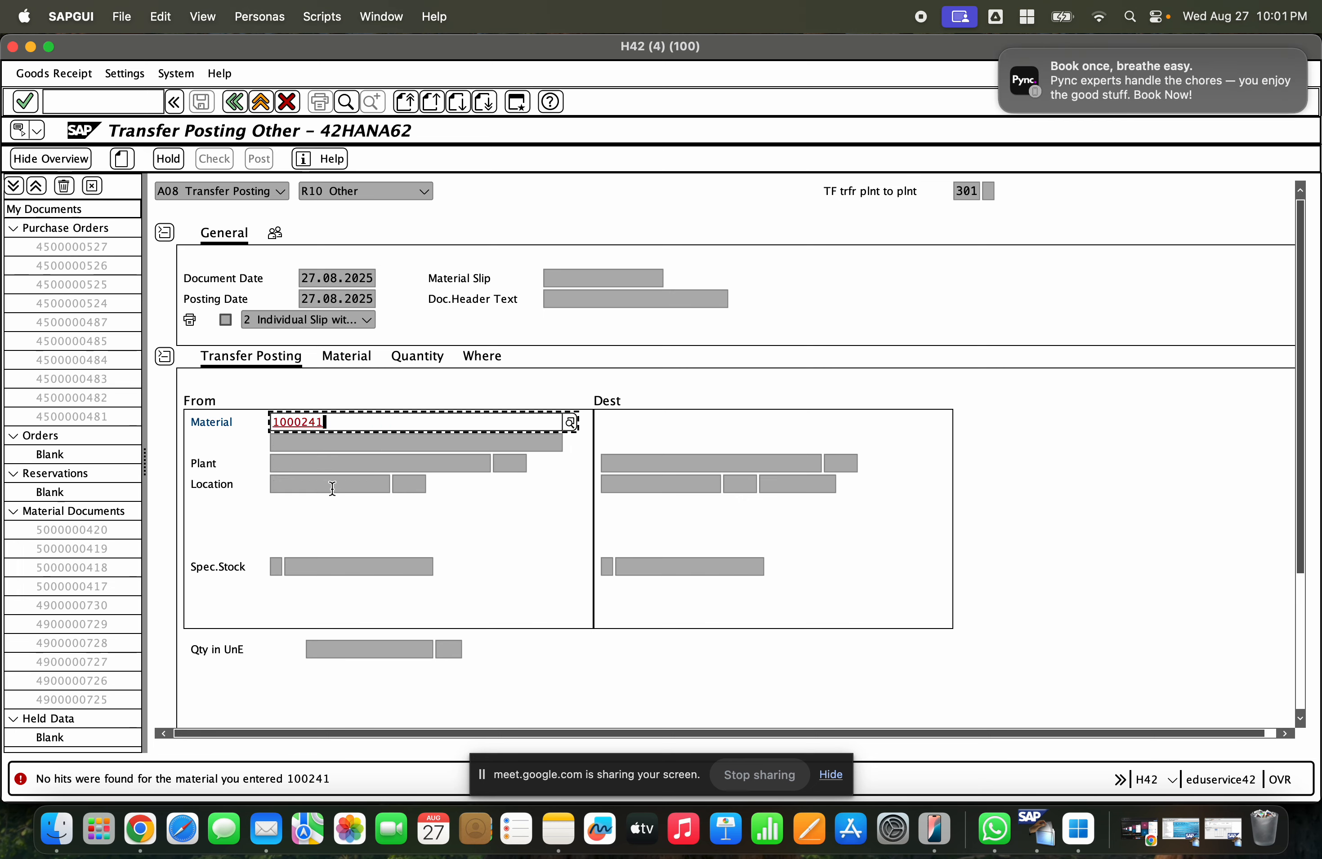
key("Return")
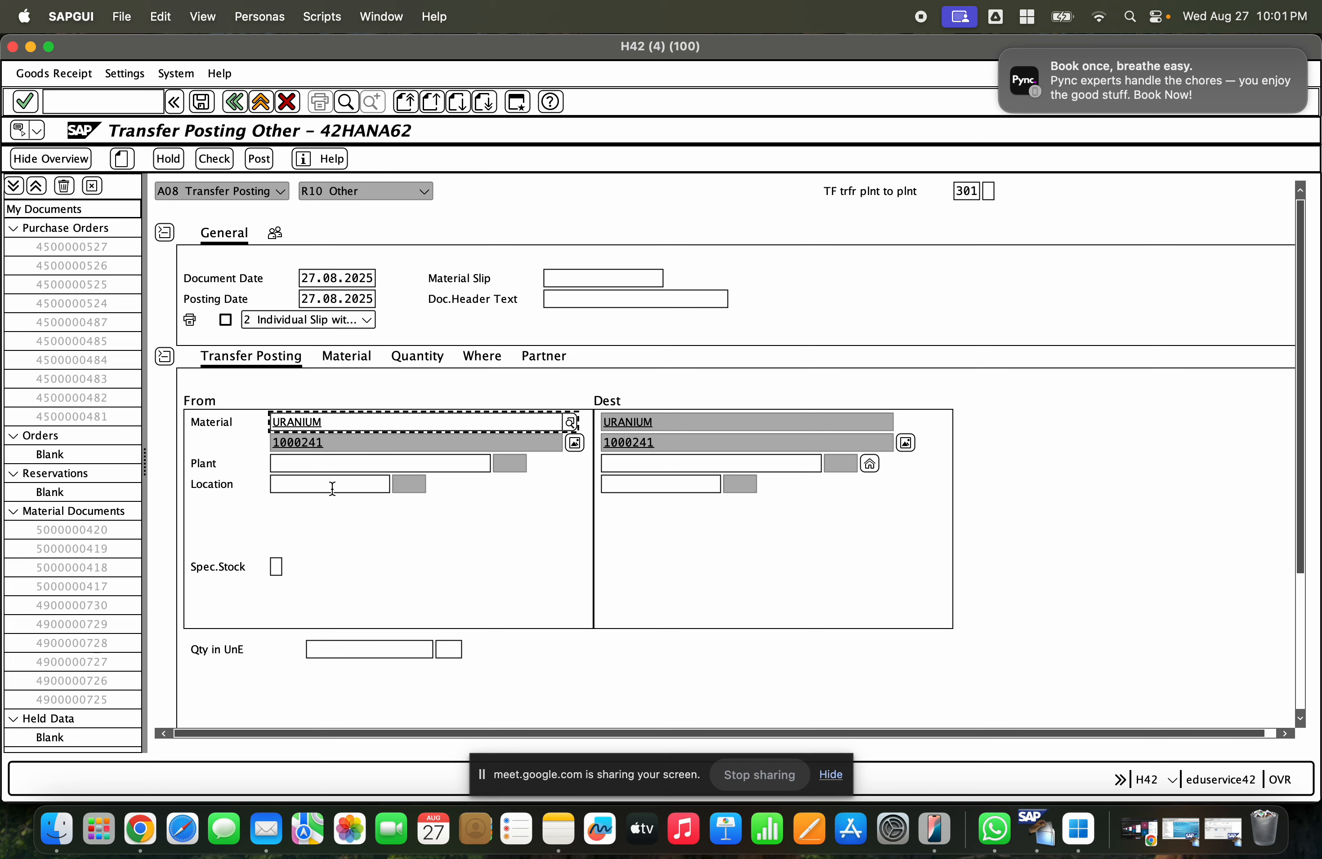
- Set the source plant to GCEM
left_click(366, 441)
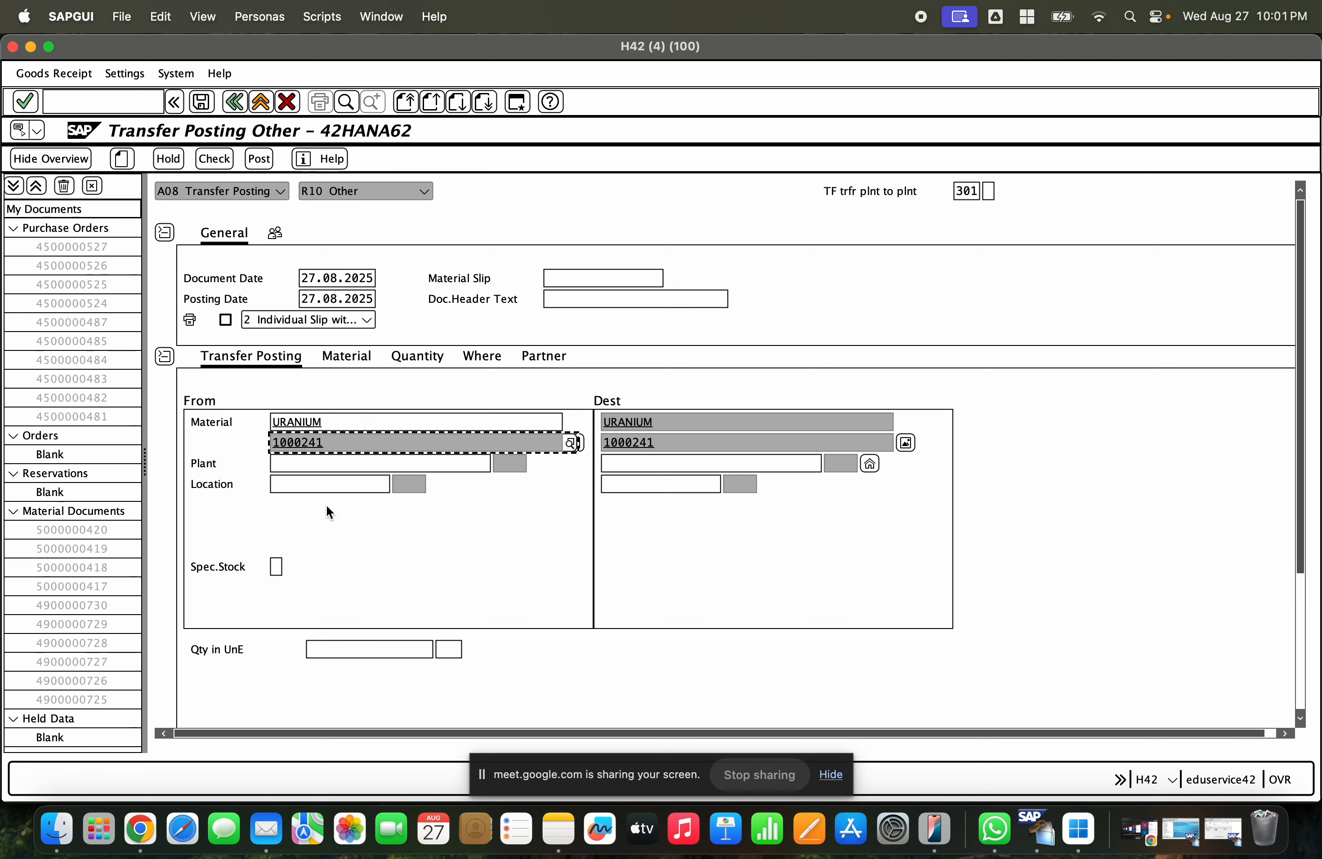
left_click(308, 467)
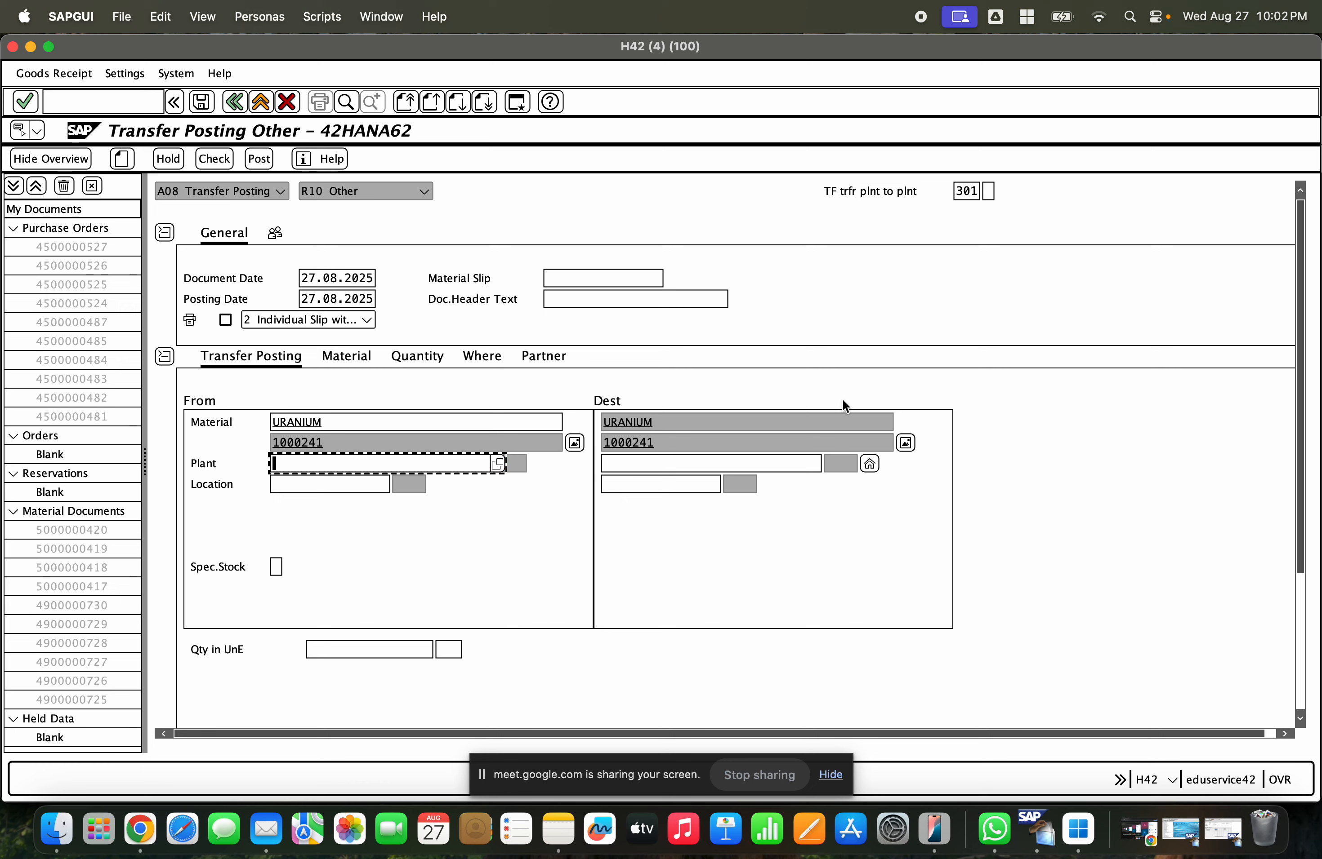
type("GCEM")
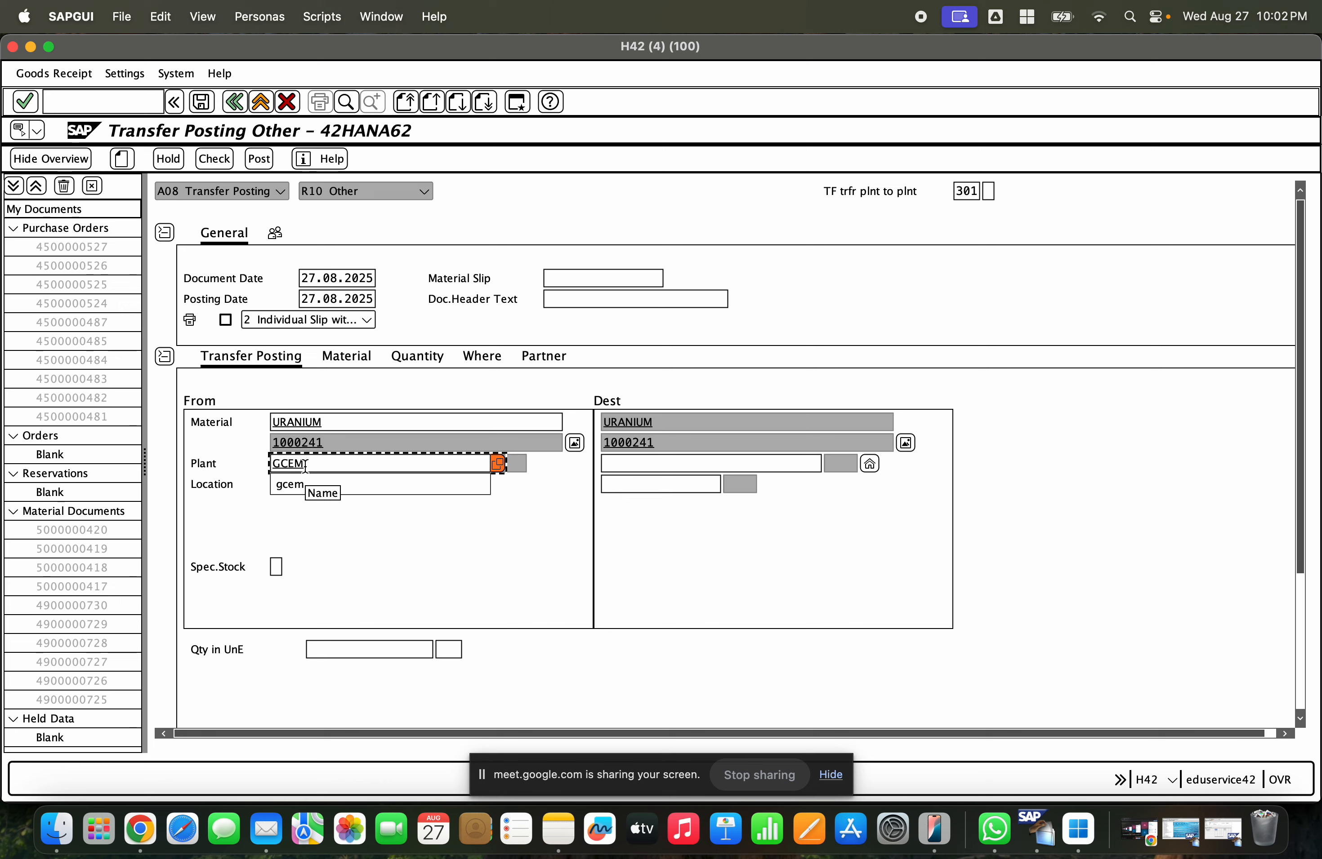
key("Return")
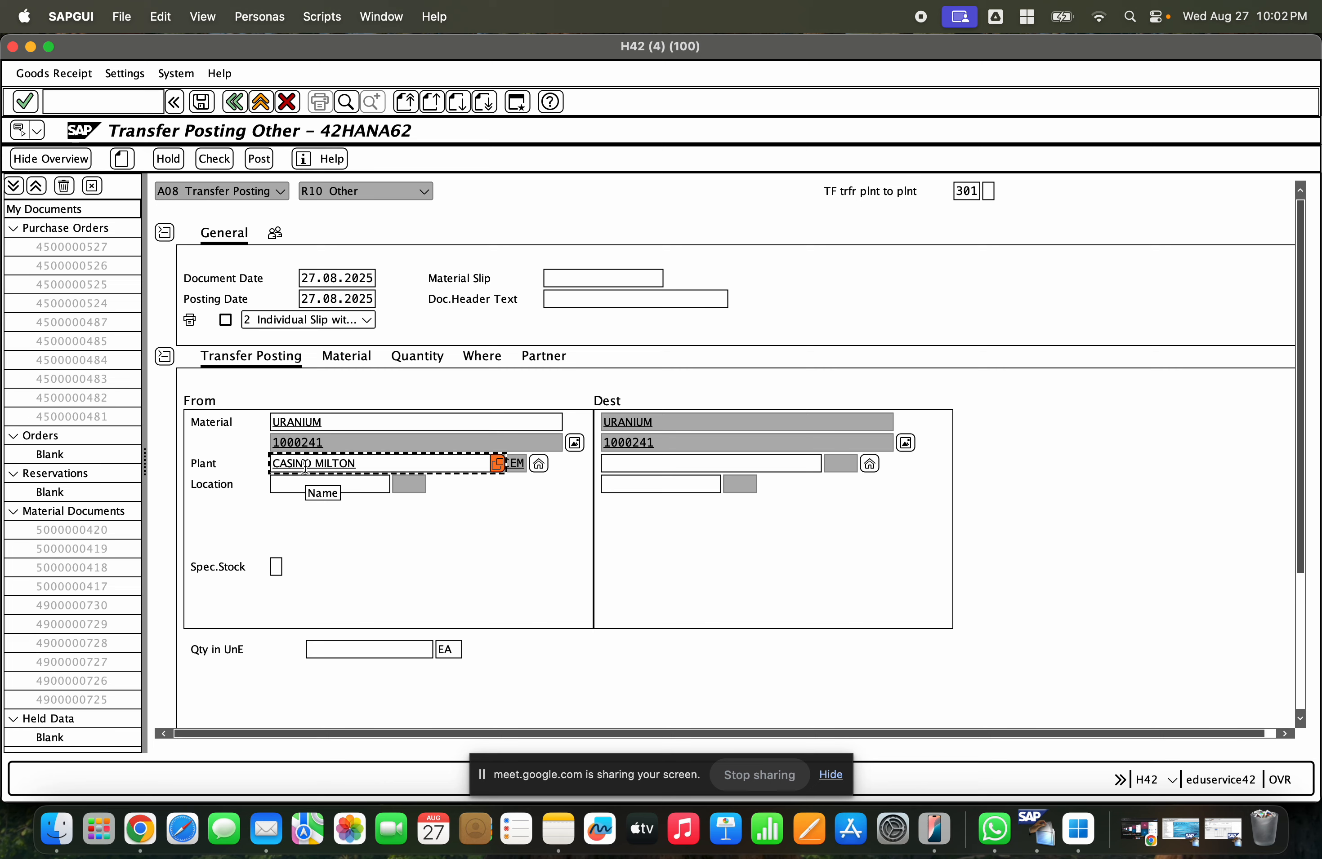
- Set the destination plant to GCET and move to the source storage location
left_click(678, 462)
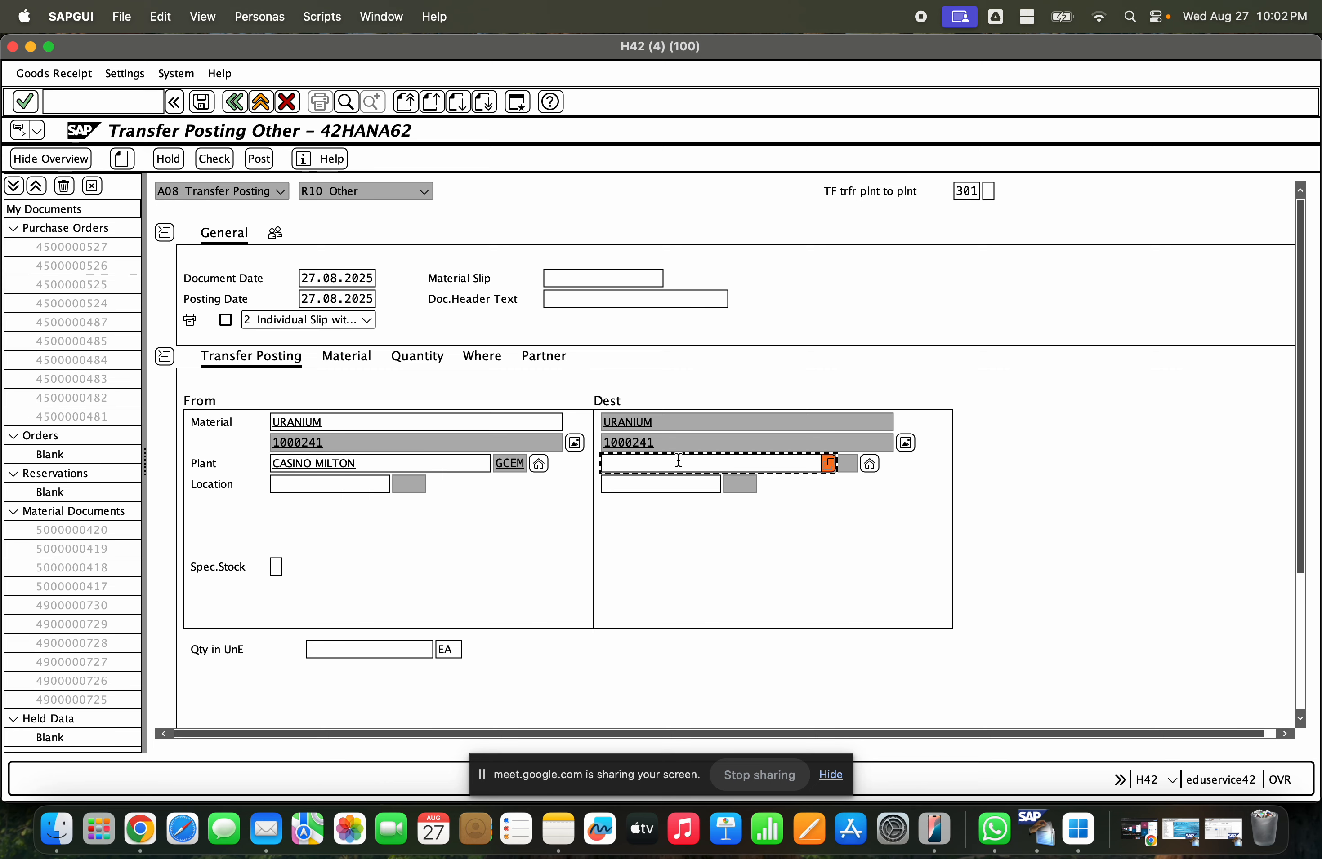
type("GCET")
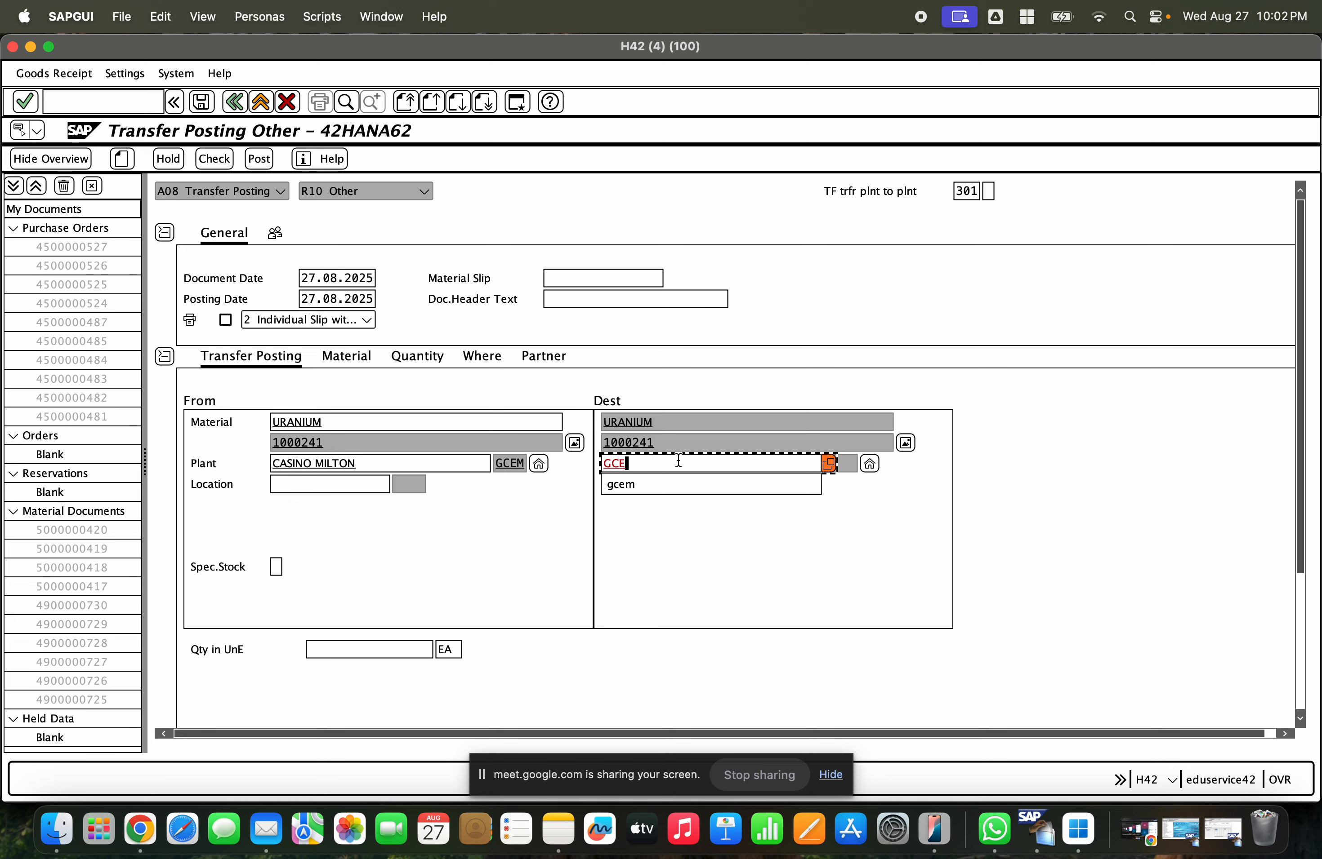
key("Return")
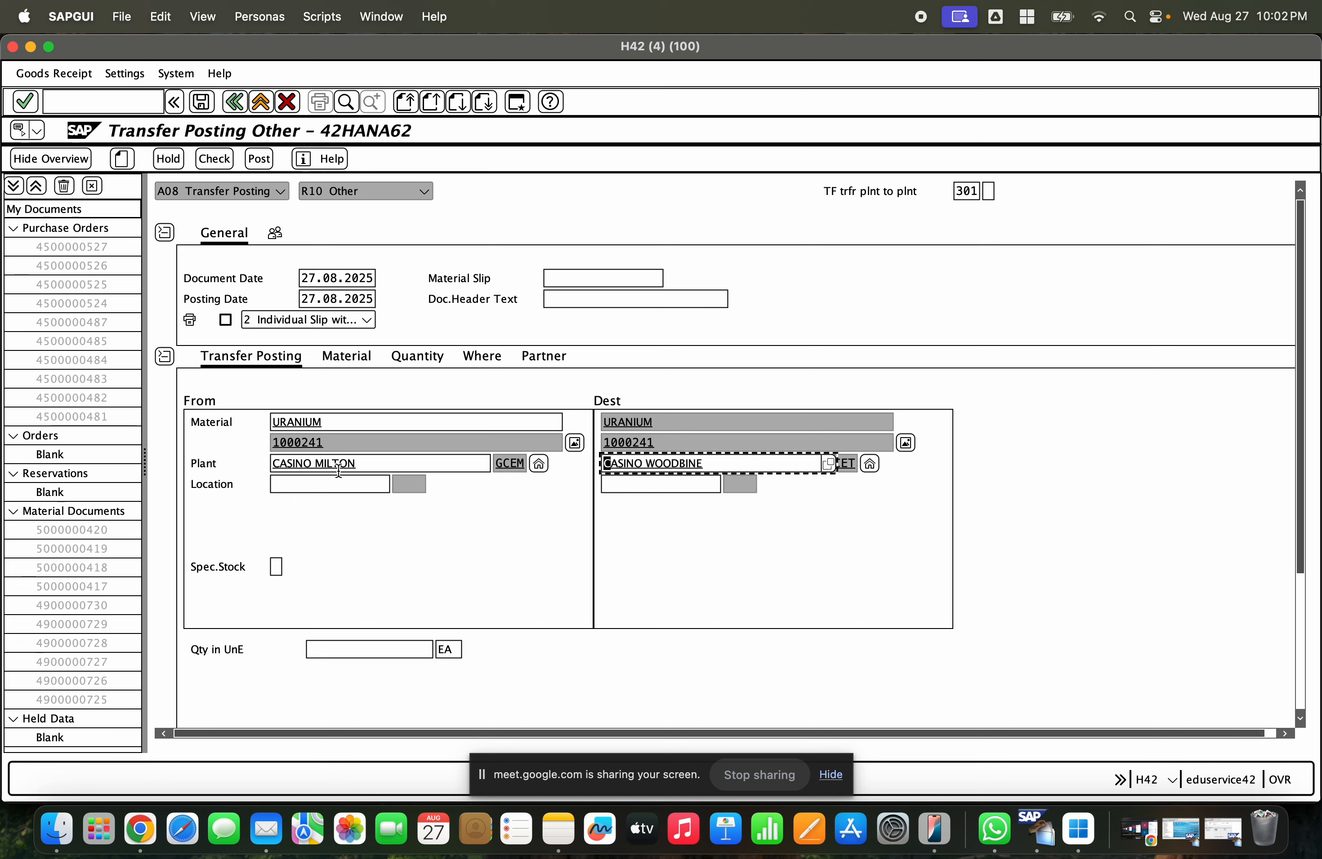
left_click(299, 484)
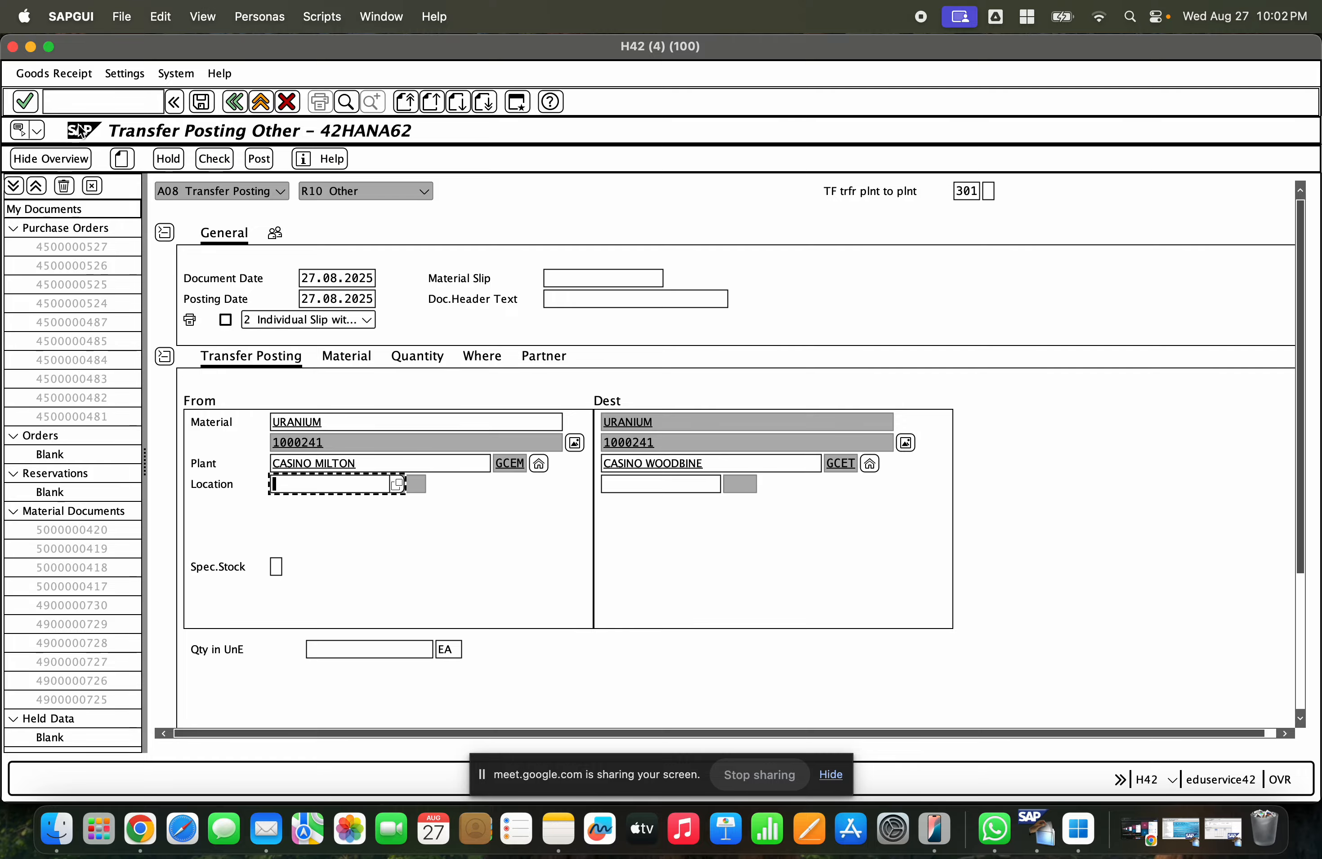
- Switch to the stock overview of material 1000241 and examine its storage locations in plant GCEM
left_click(30, 46)
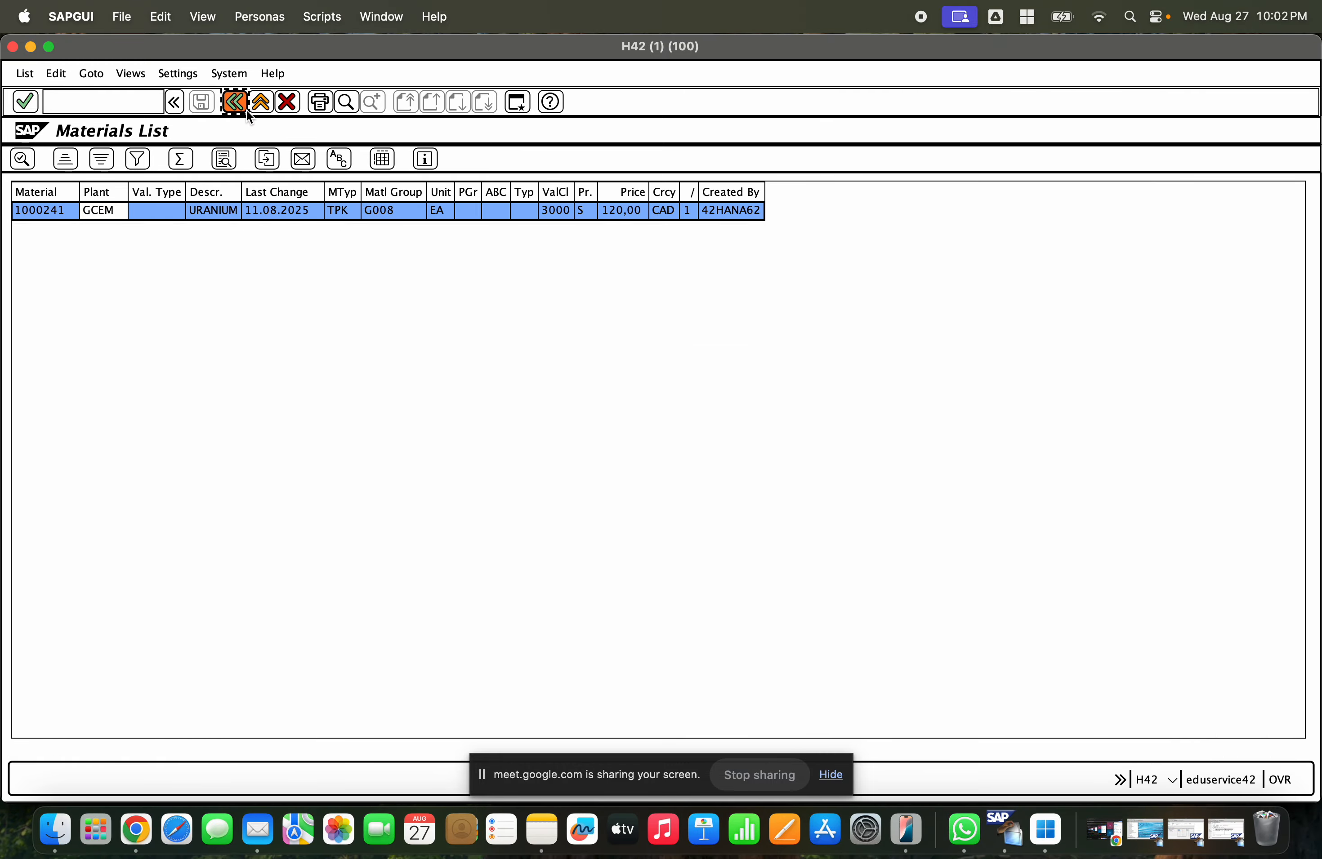
left_click(259, 103)
left_click(259, 103)
left_click(259, 102)
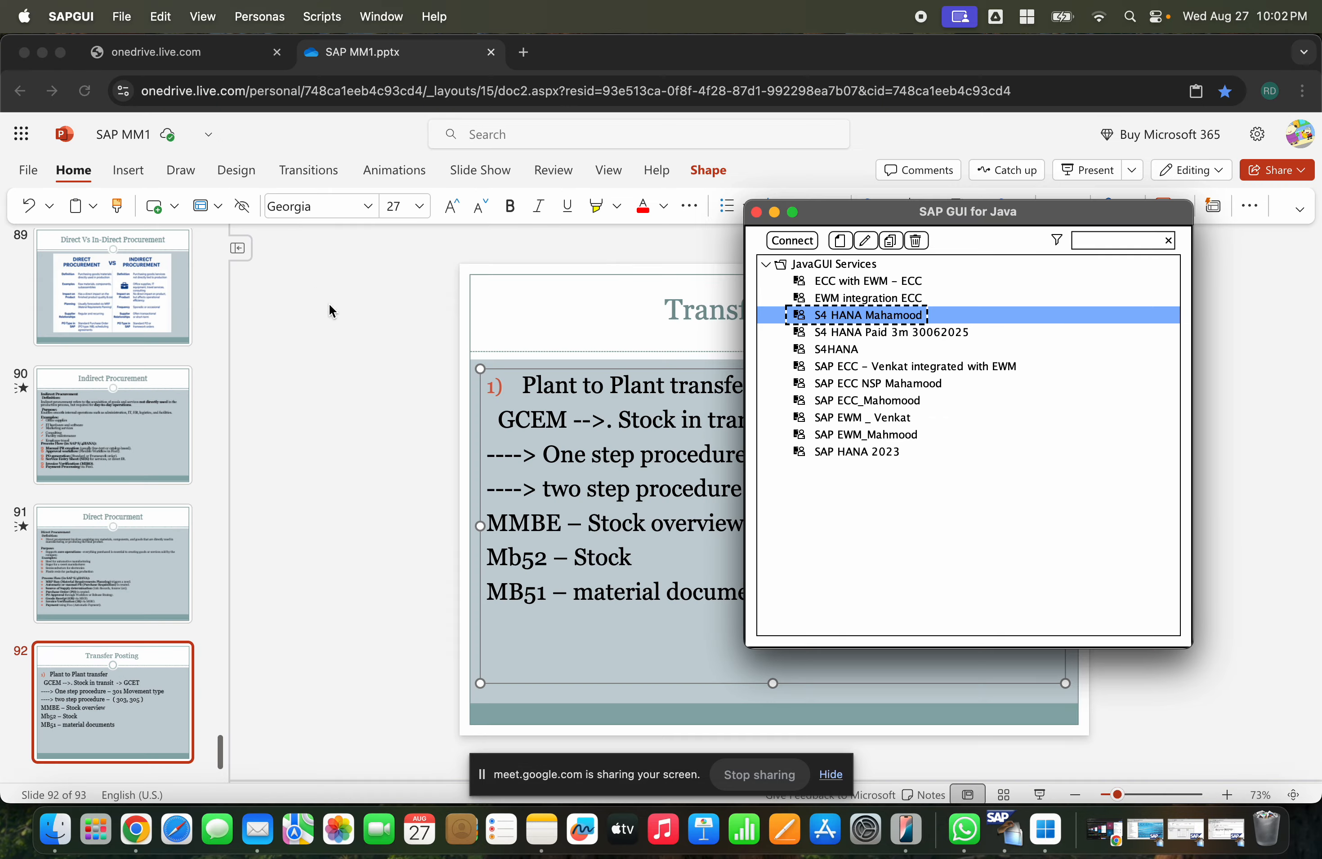
left_click(1184, 832)
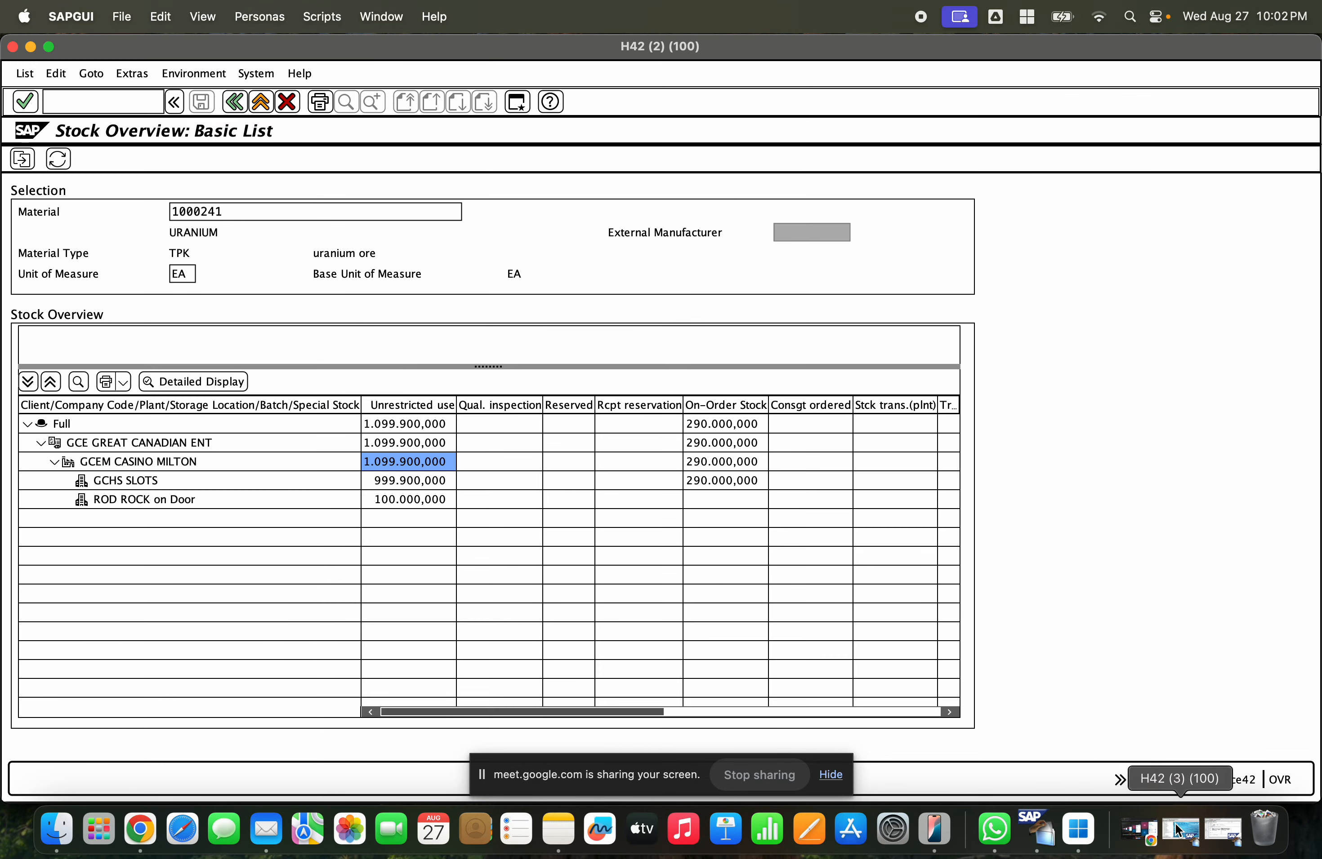
left_click(123, 480)
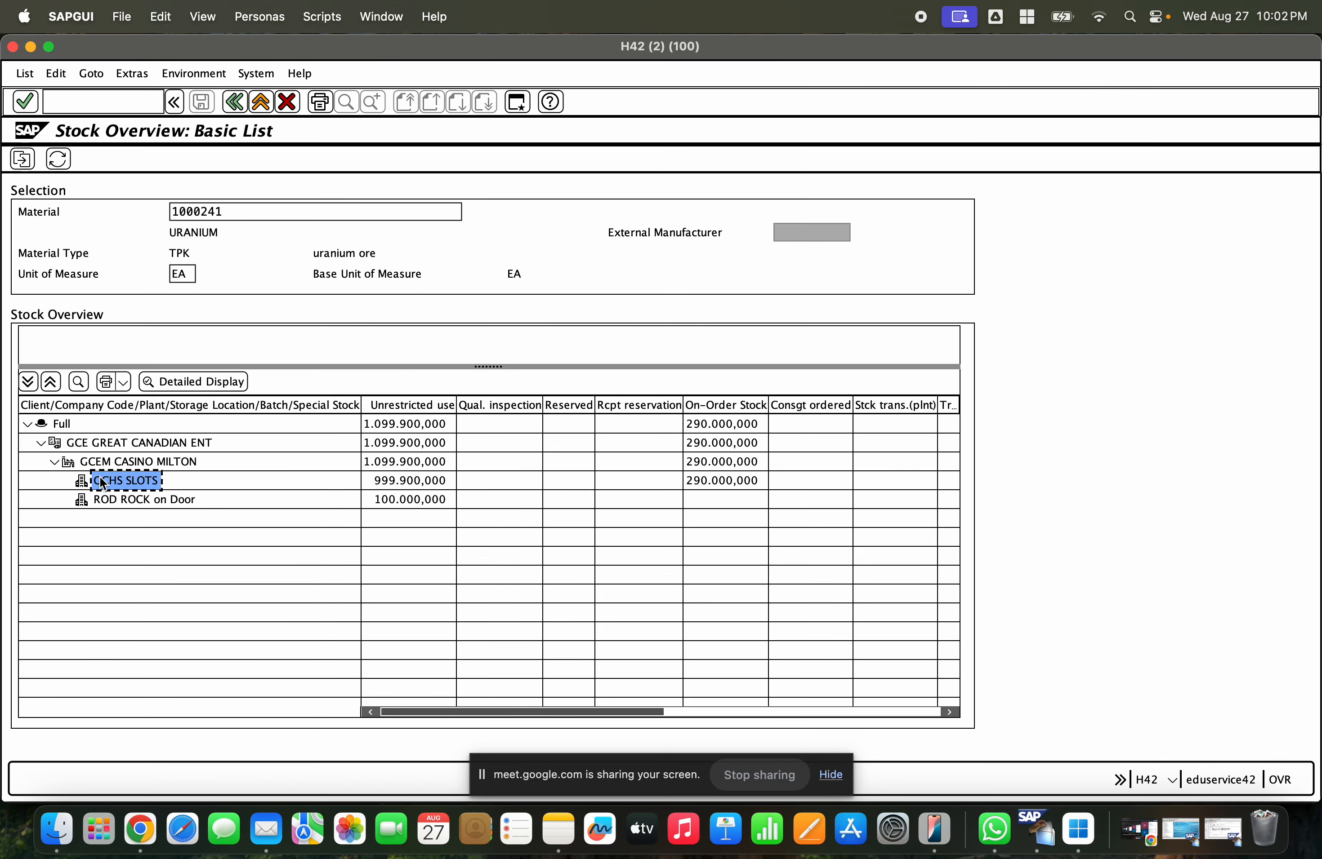
left_click(118, 502)
left_click(123, 481)
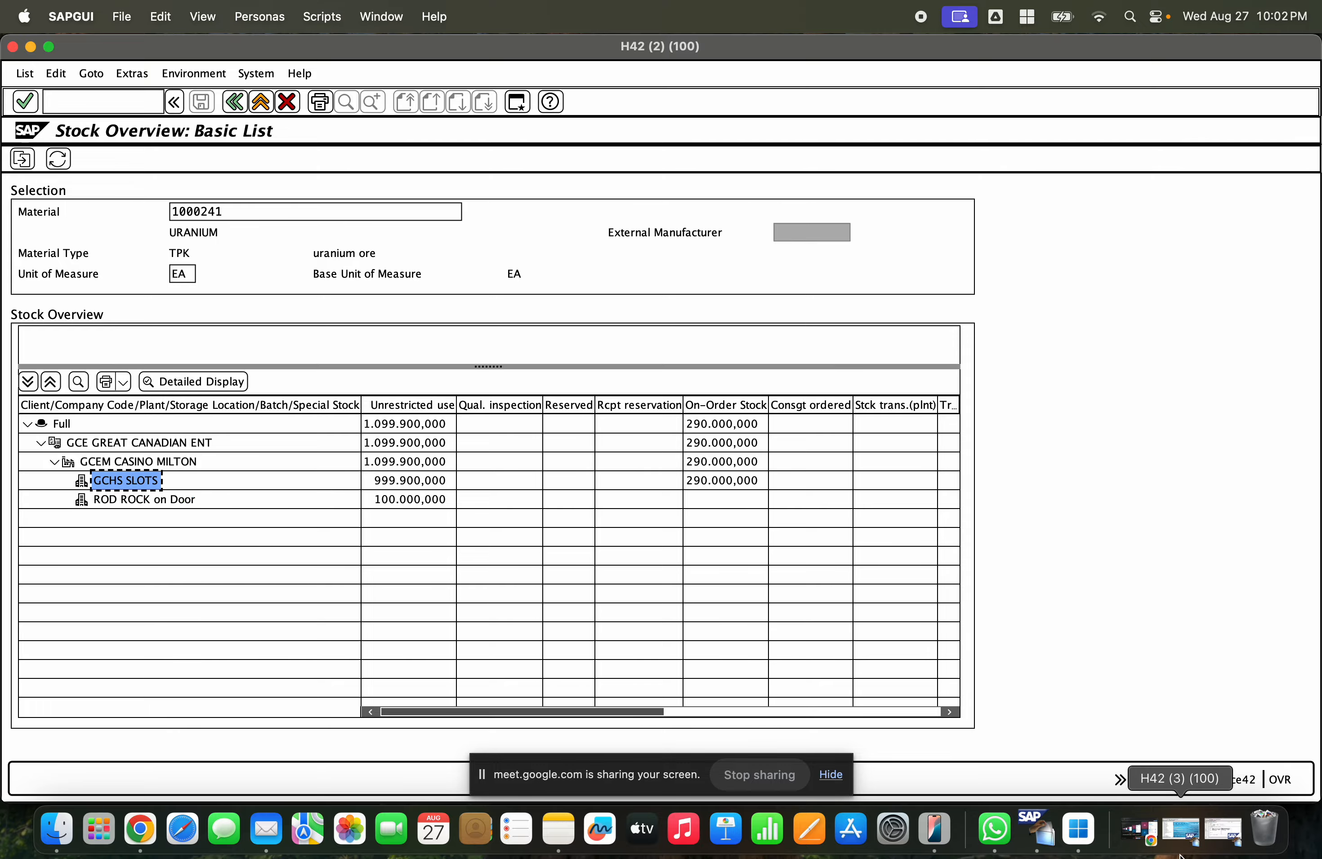
- Return to the transfer posting and set the source storage location to GCHS
left_click(1190, 843)
left_click(306, 484)
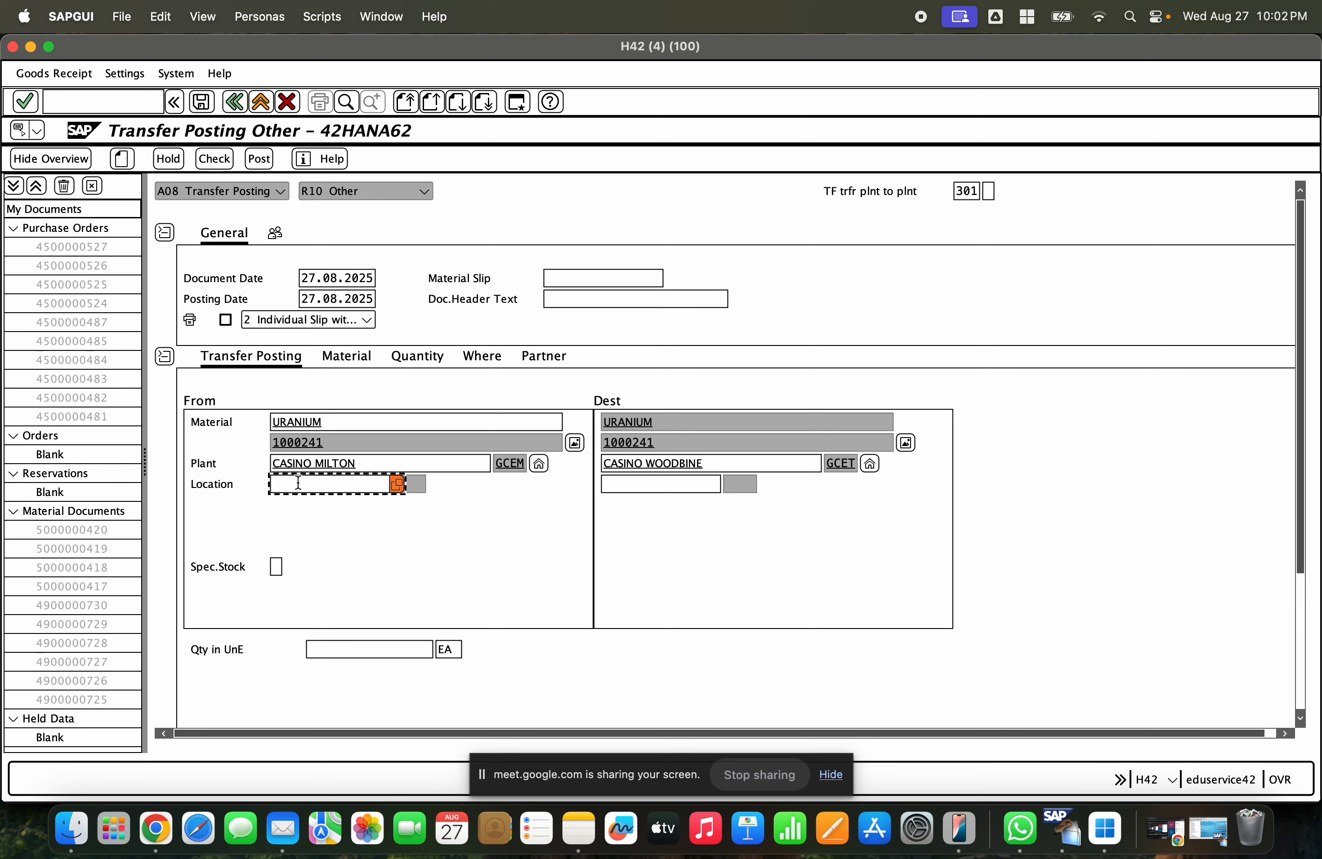
type("GCHS")
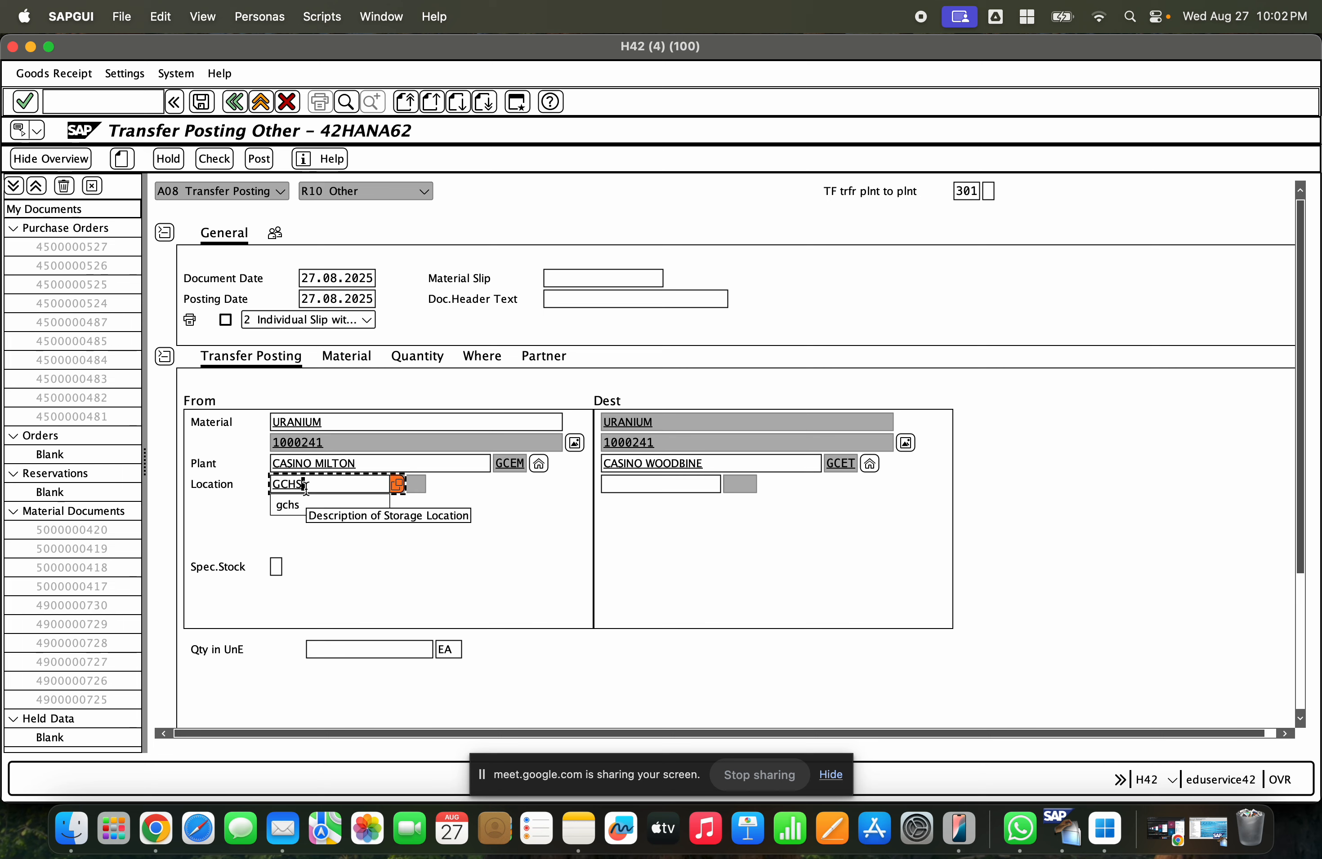
key("Return")
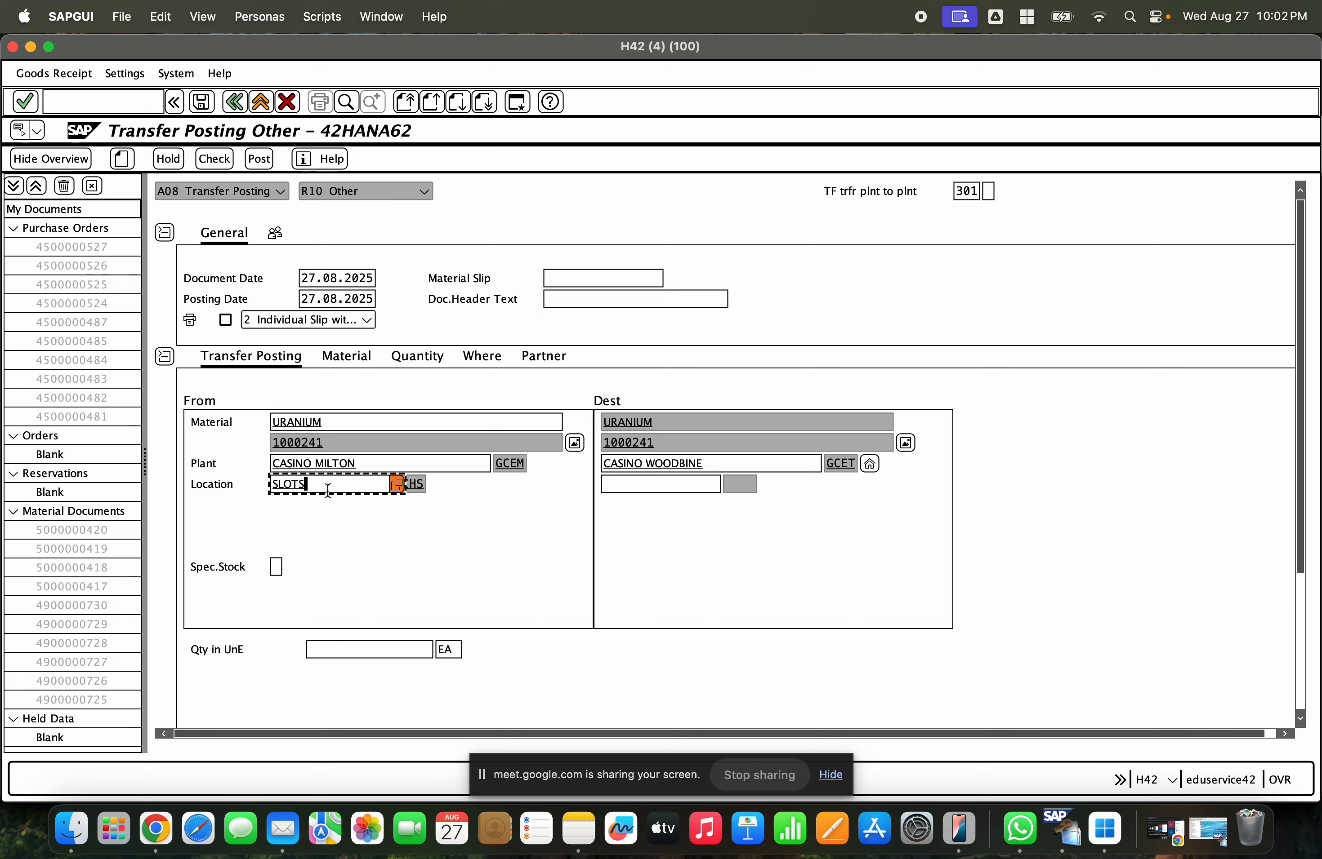
- Open SE16N and display table MARD entries for plant GCET to find the destination storage location
left_click(672, 485)
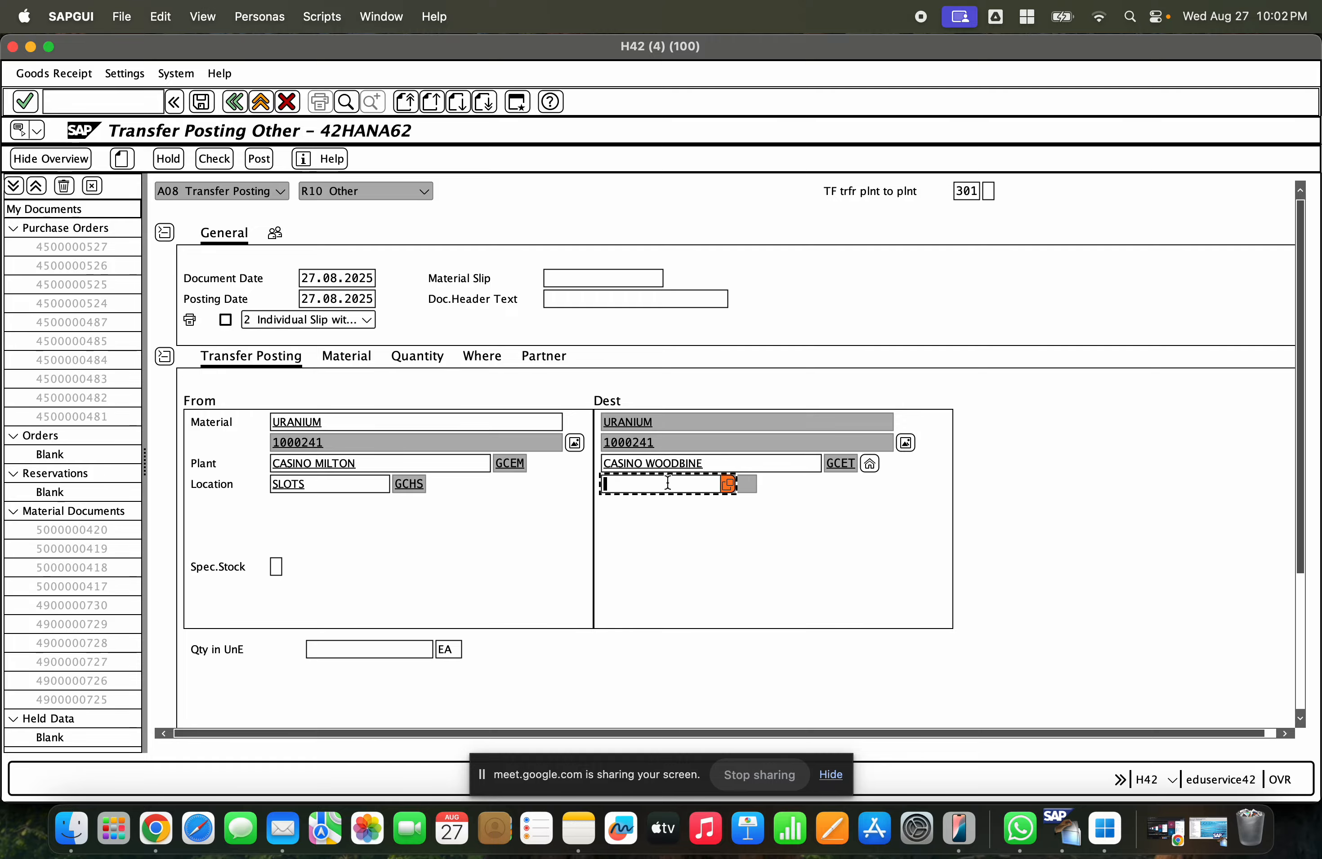
left_click(1207, 837)
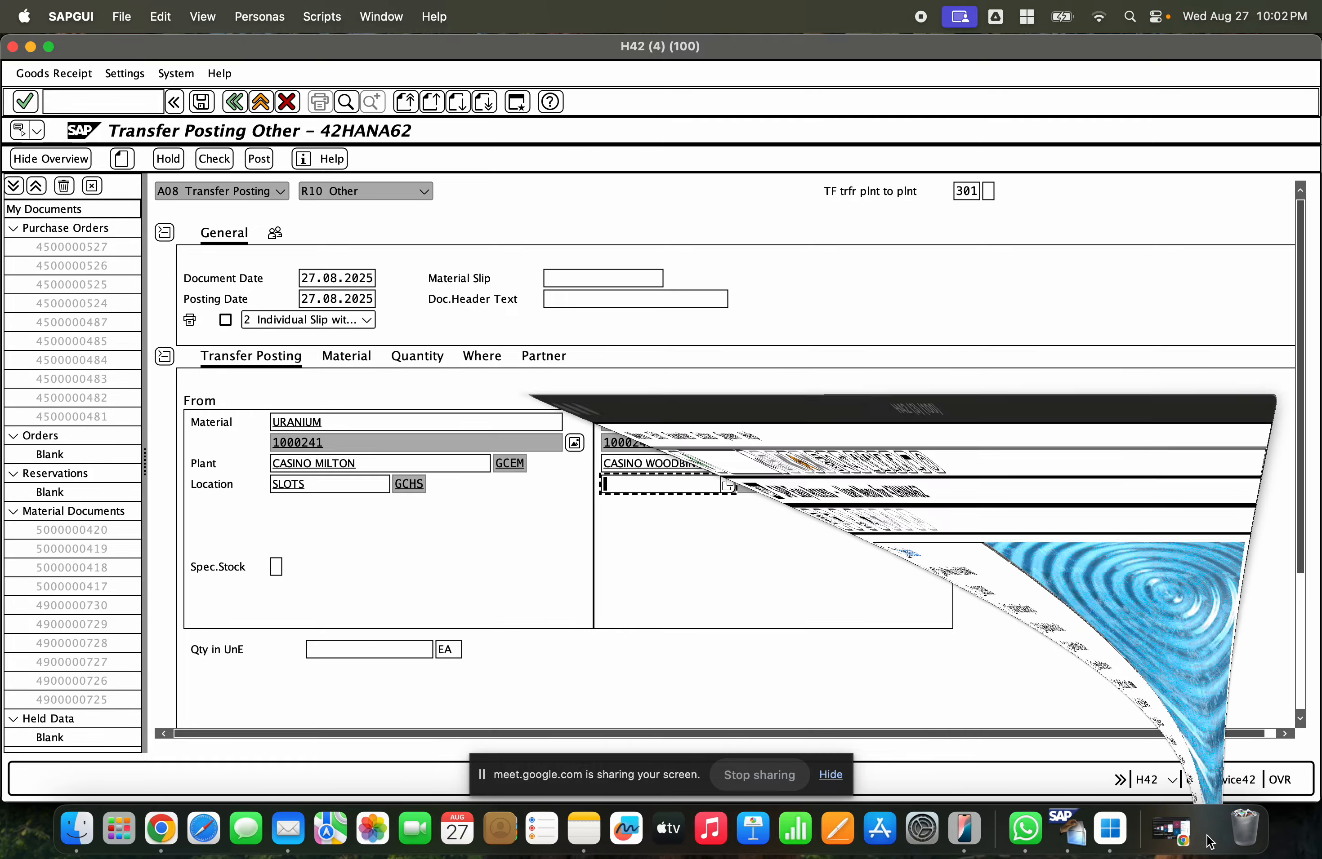
type("se1")
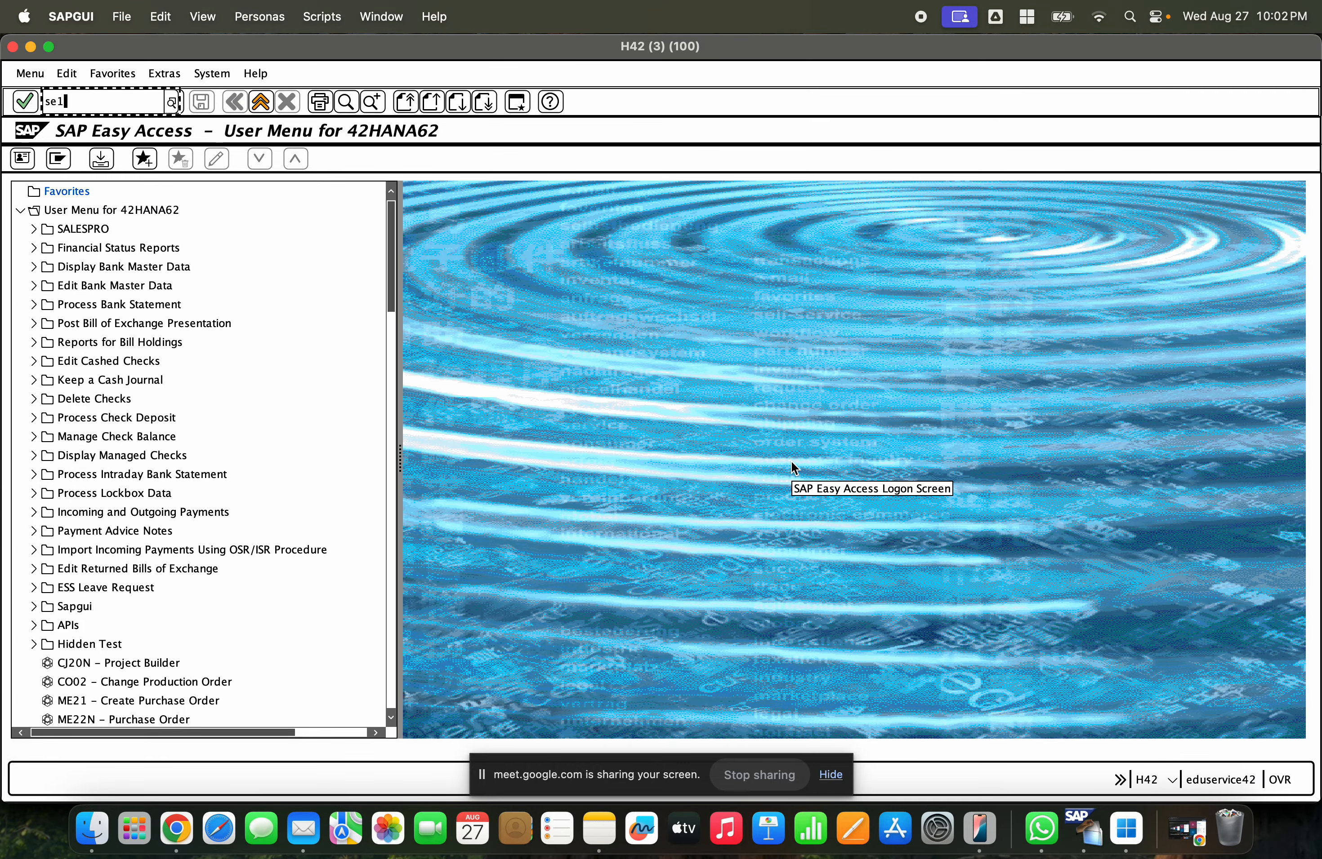
type("6n")
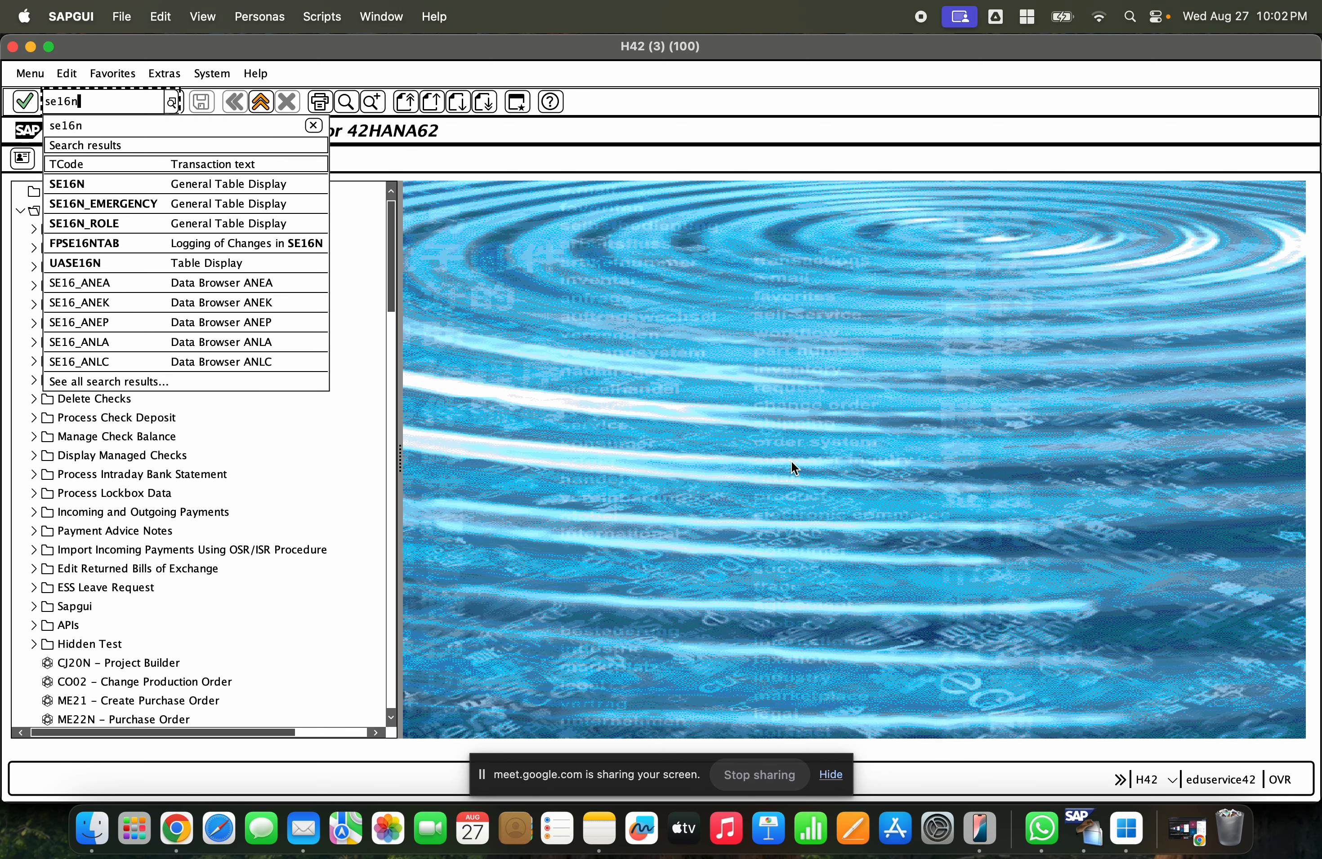
key("Return")
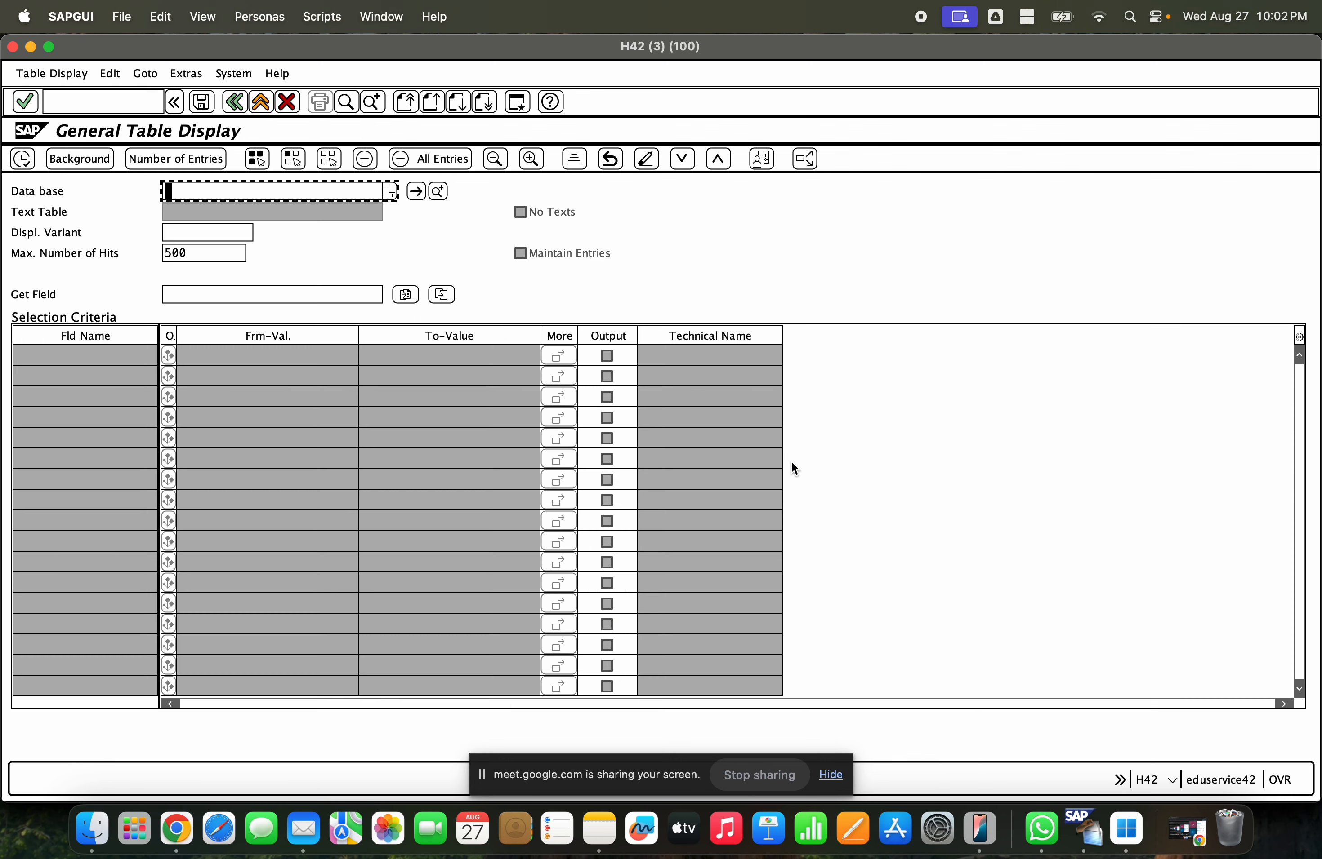
type("MARD")
key("Return")
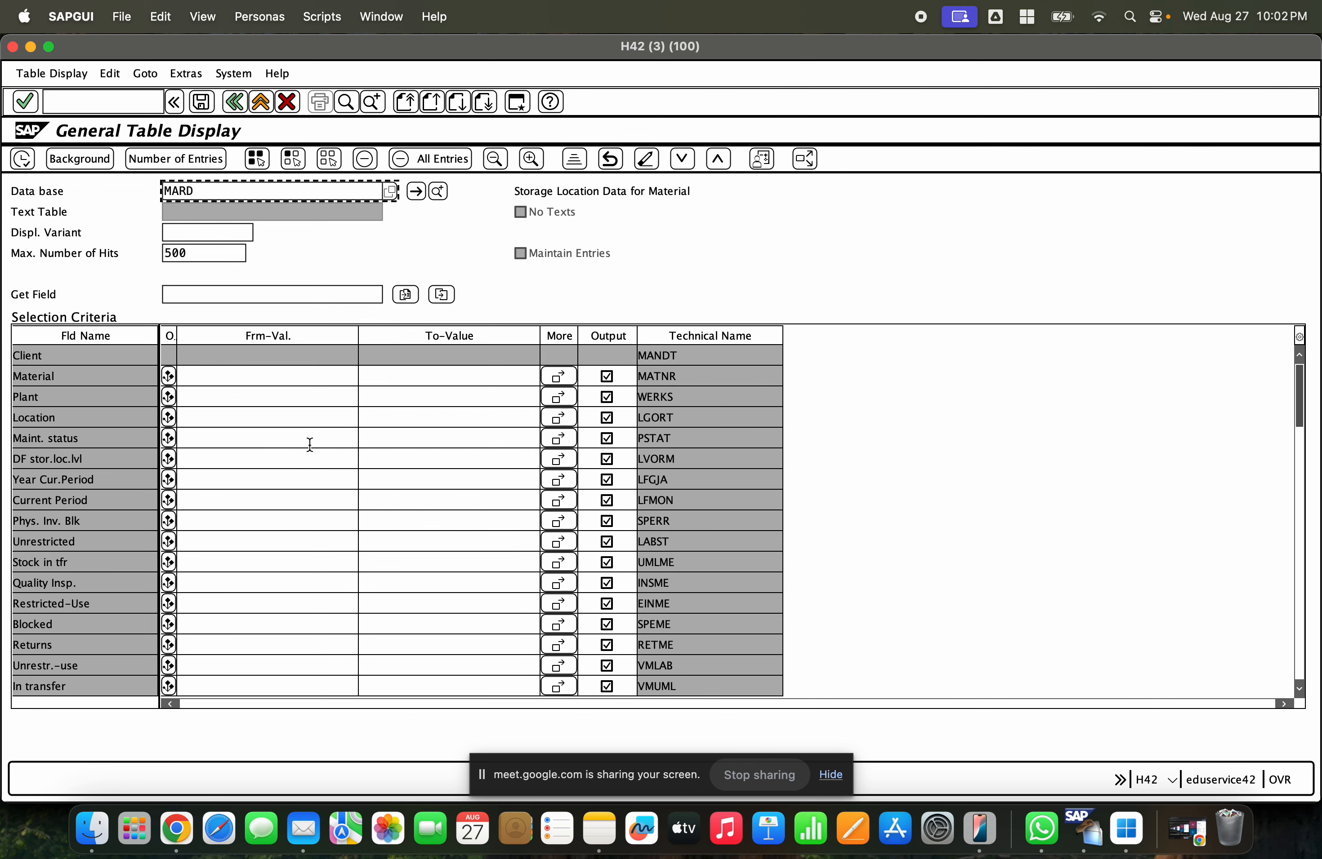
left_click(187, 398)
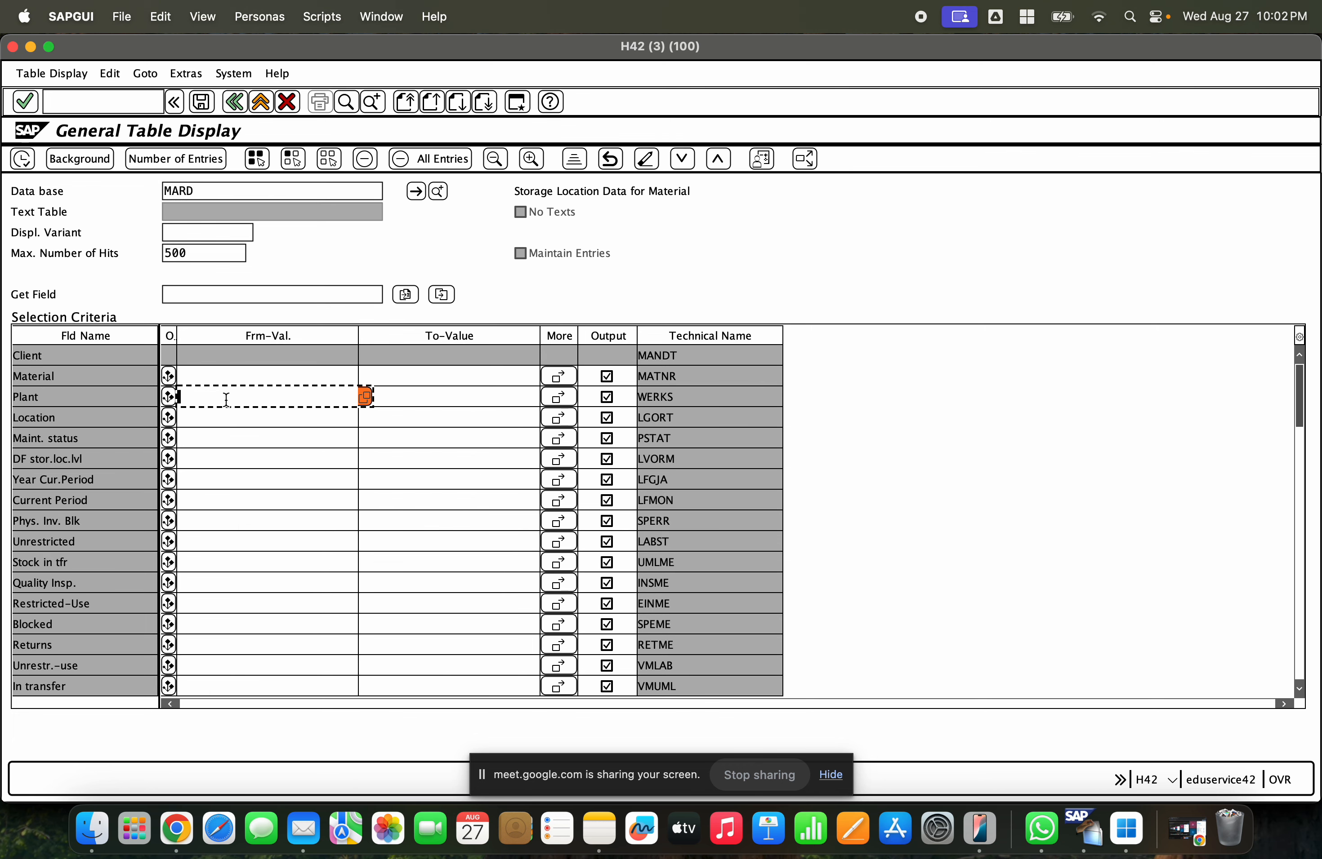
type("GCET")
left_click(24, 160)
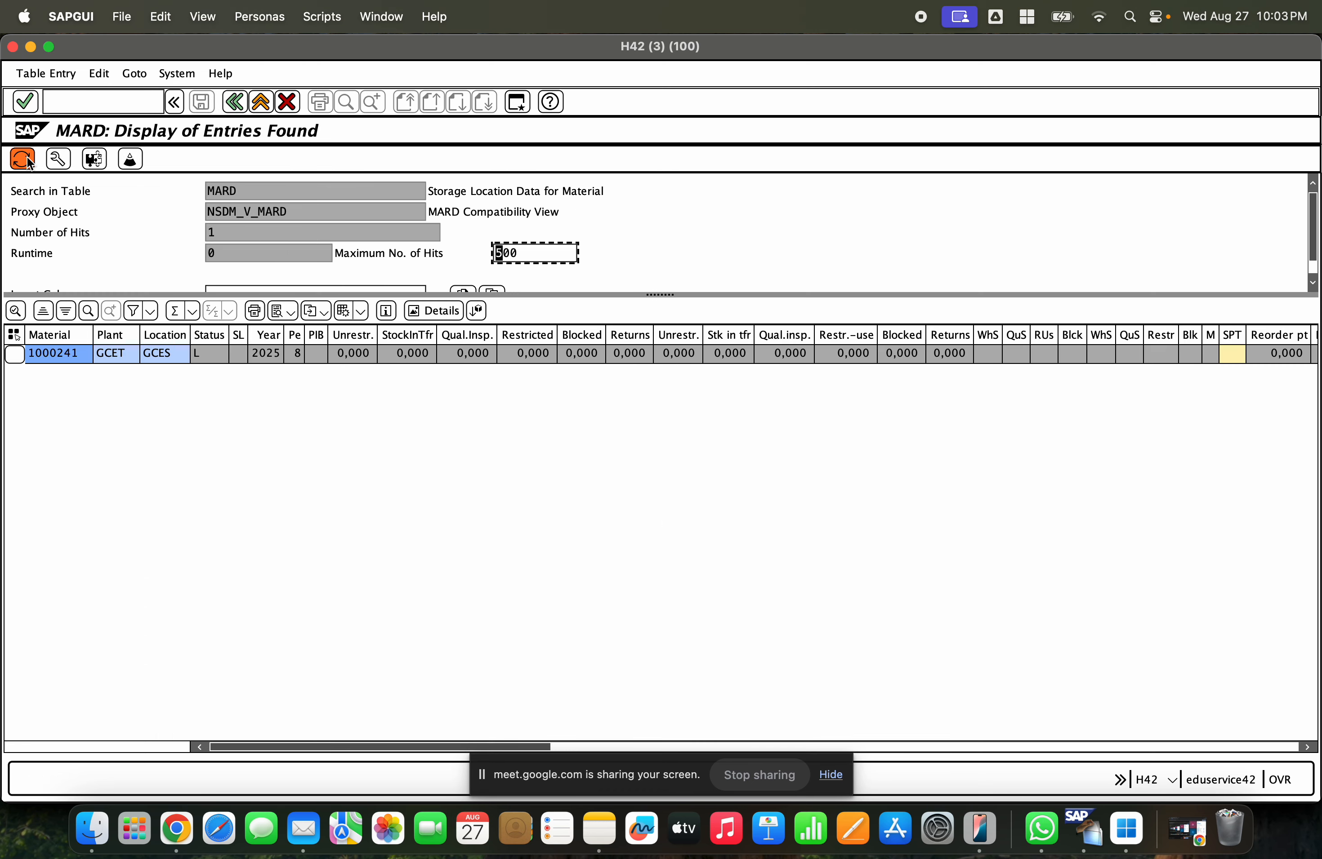
- Return to the transfer posting and set the destination storage location to GCES
left_click(166, 357)
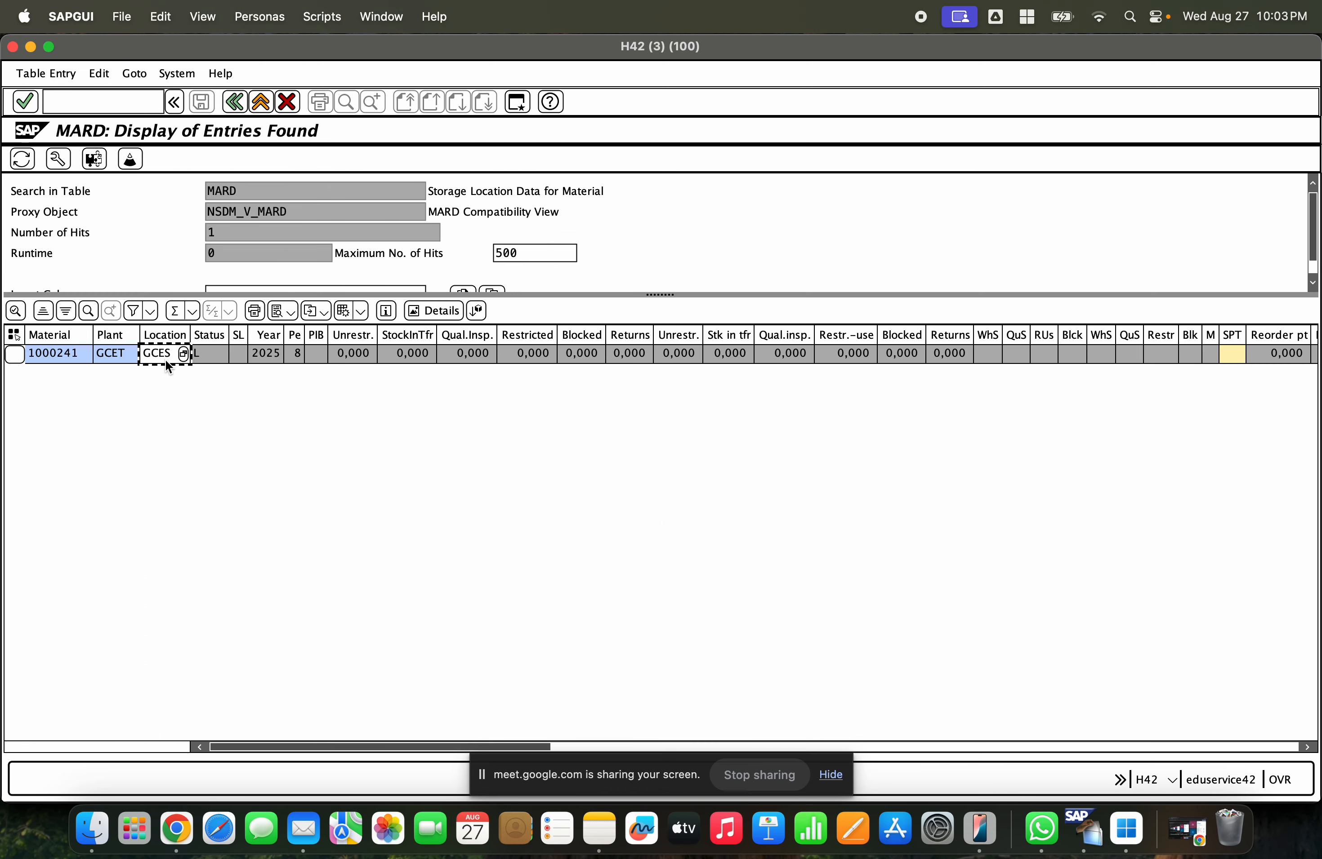
left_click(32, 47)
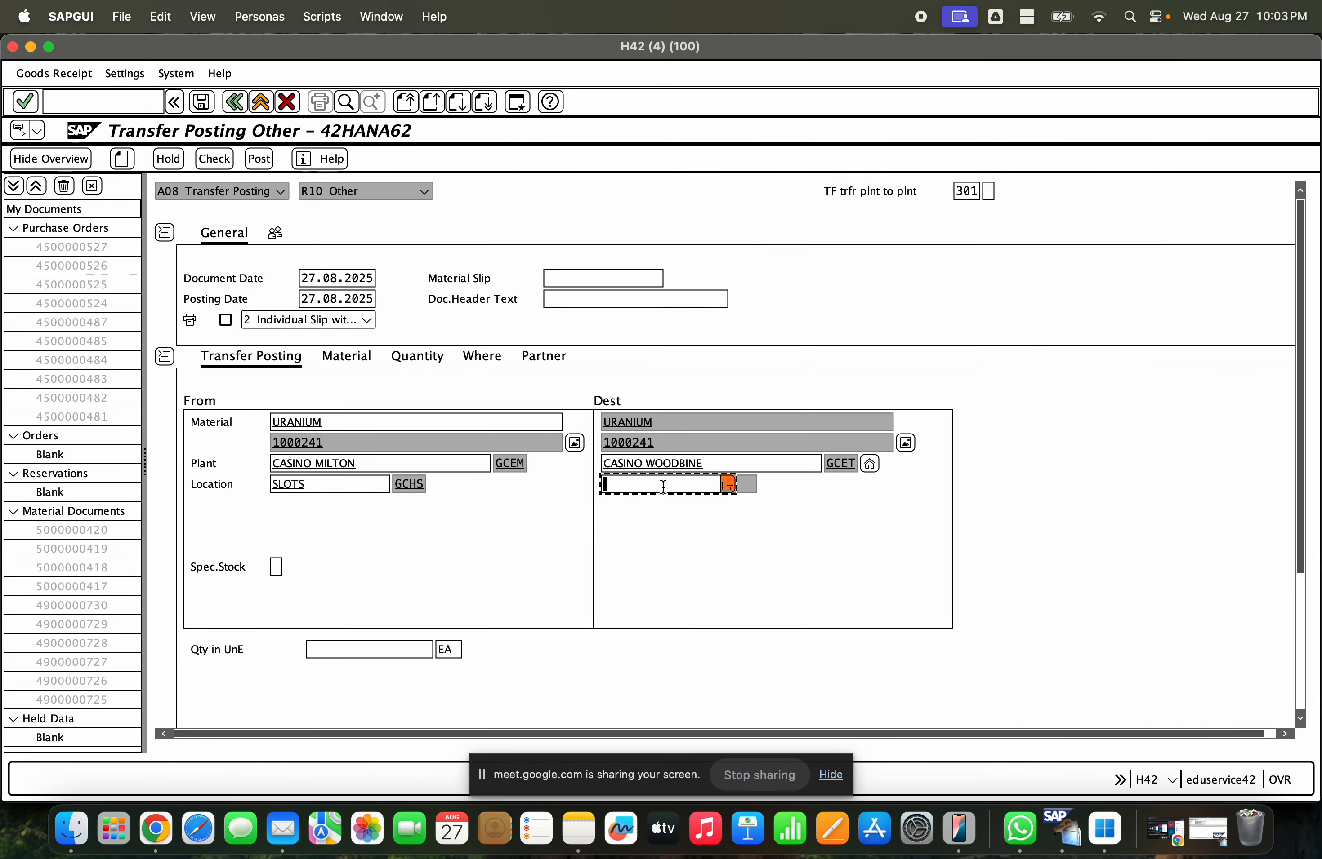
type("GCES")
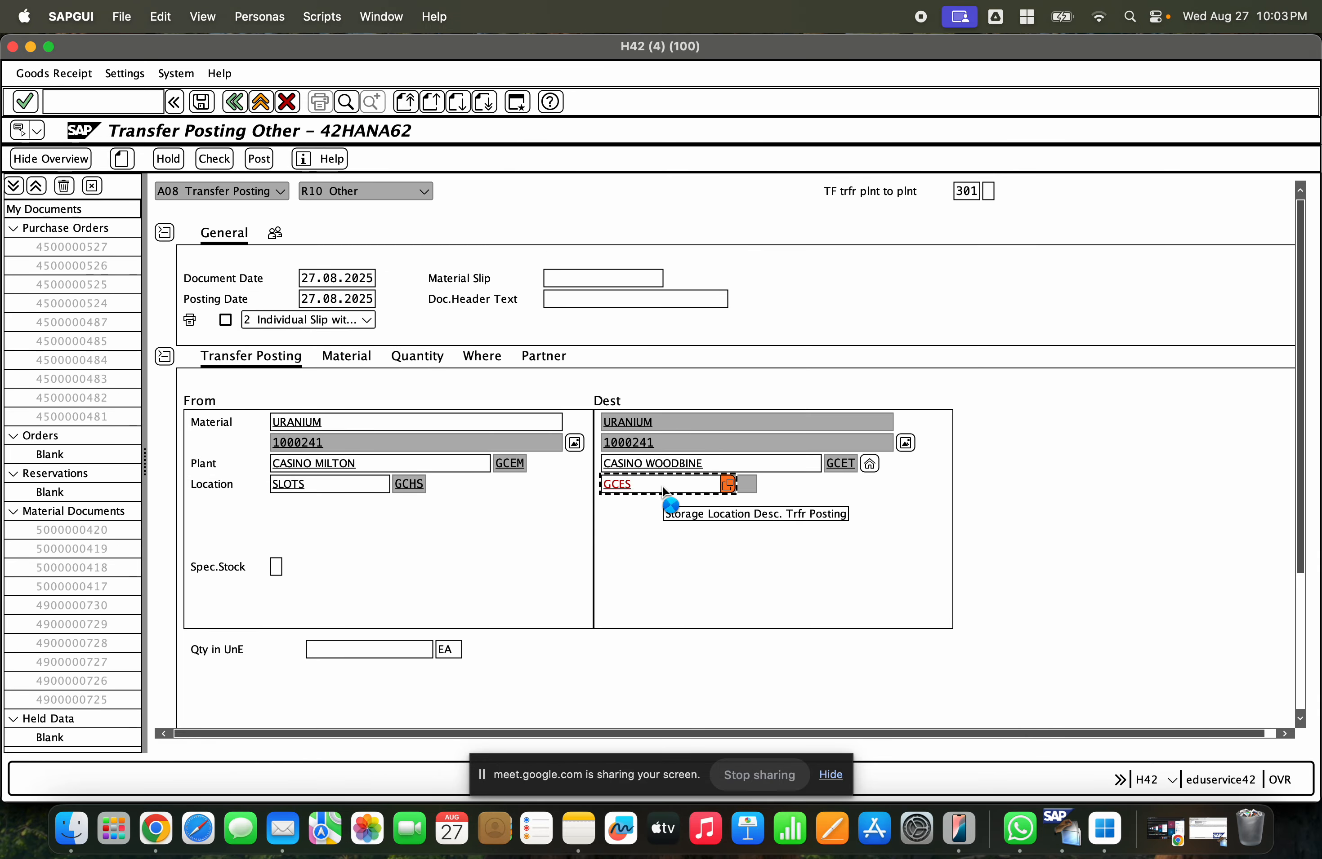
key("Return")
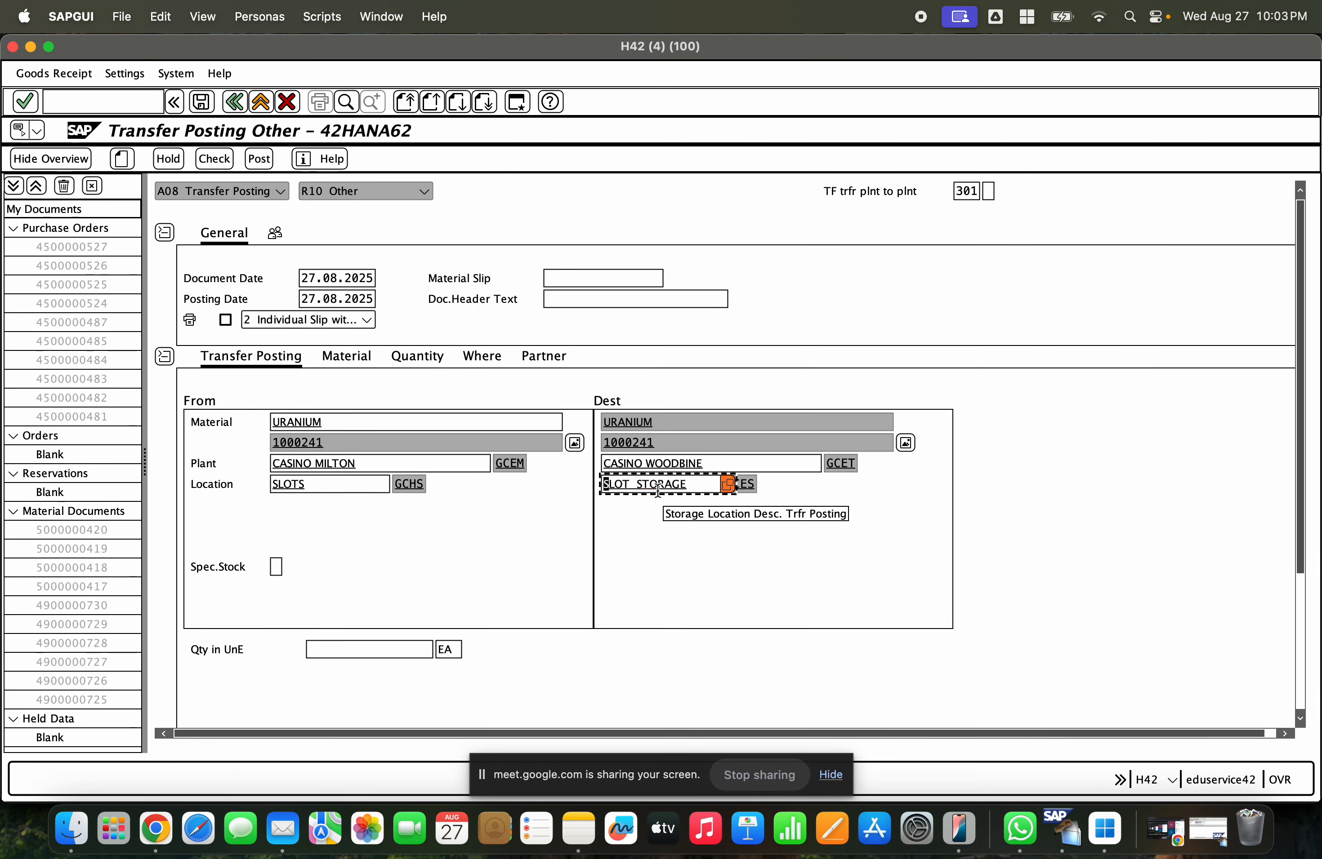
- Enter a transfer quantity of 99.900 EA
left_click(319, 484)
left_click(312, 649)
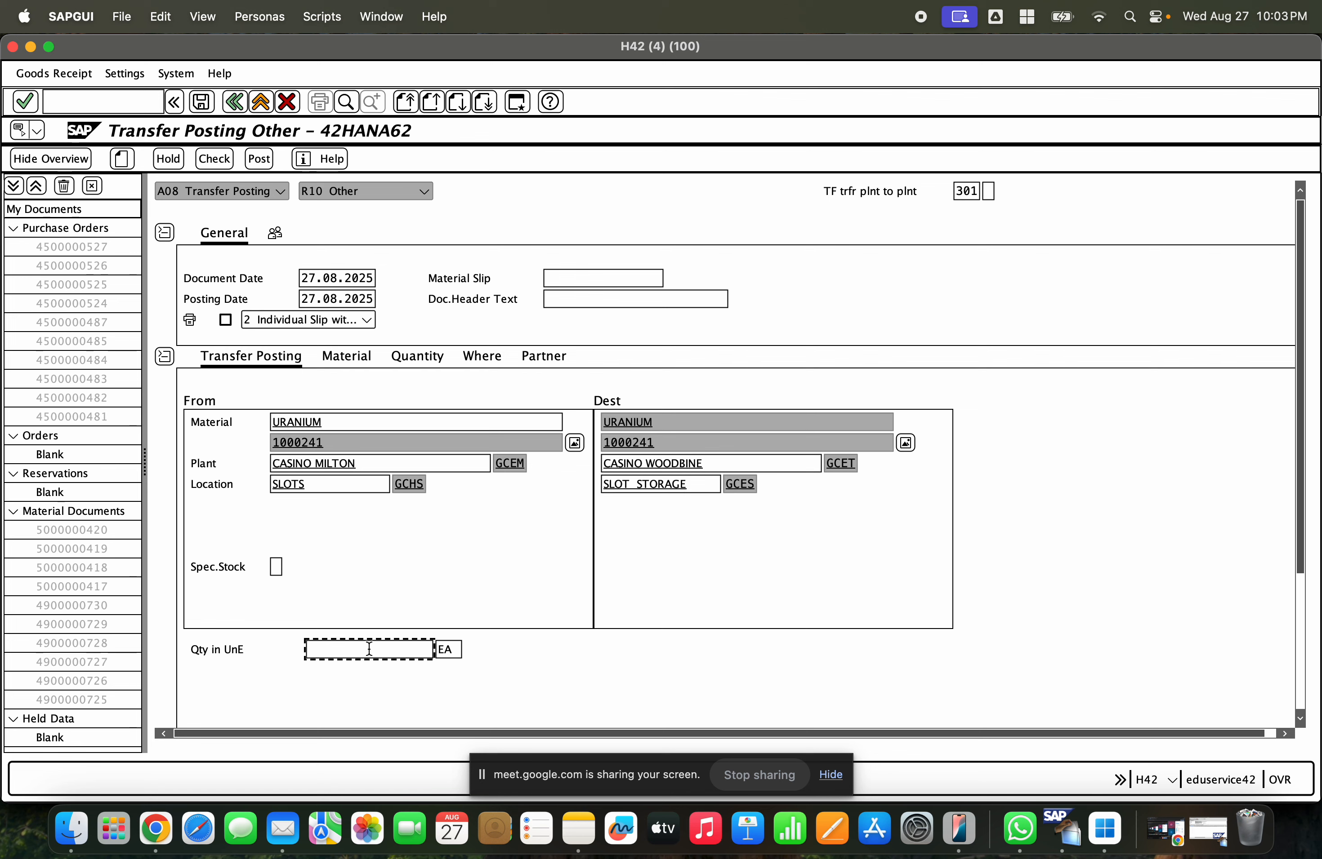
type("99")
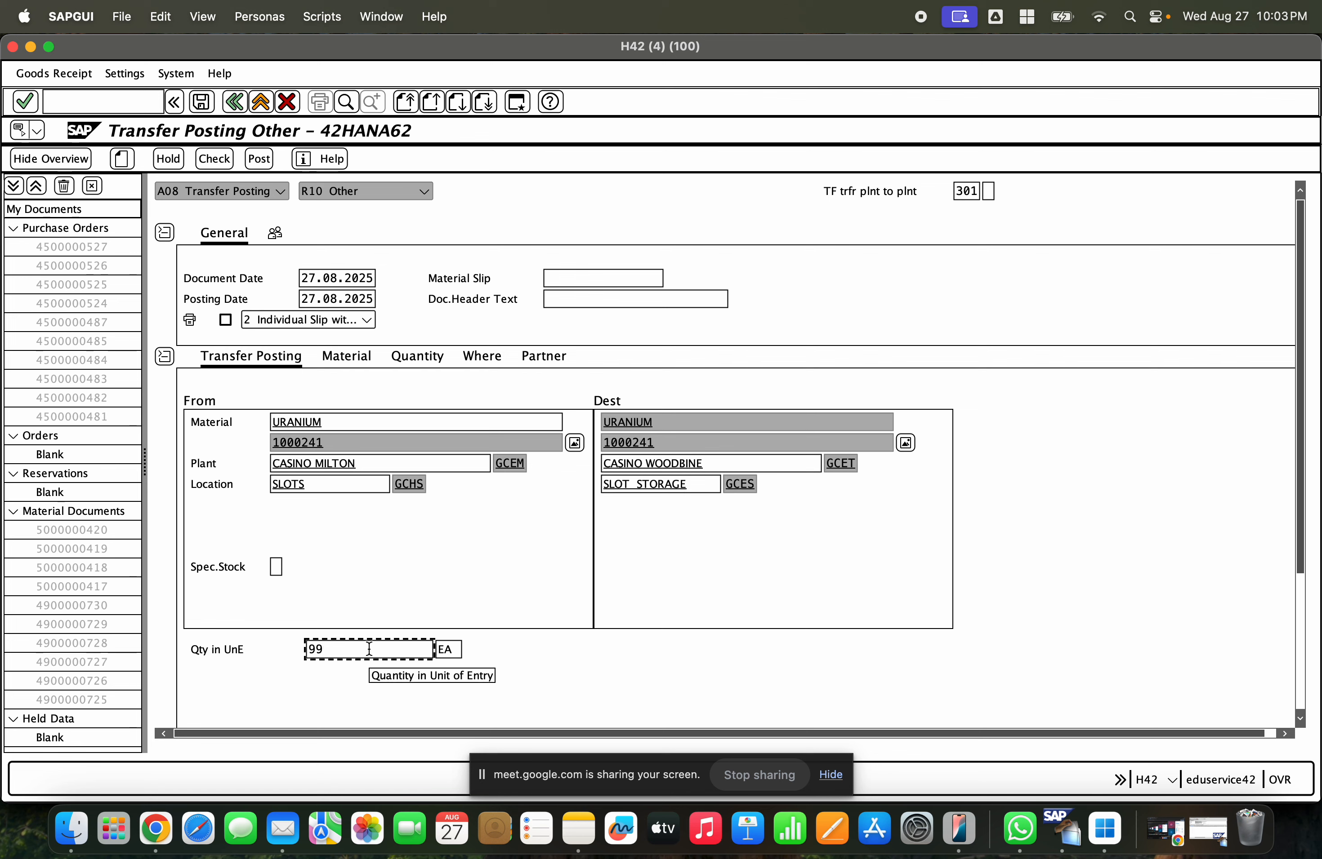
type(".900")
key("Return")
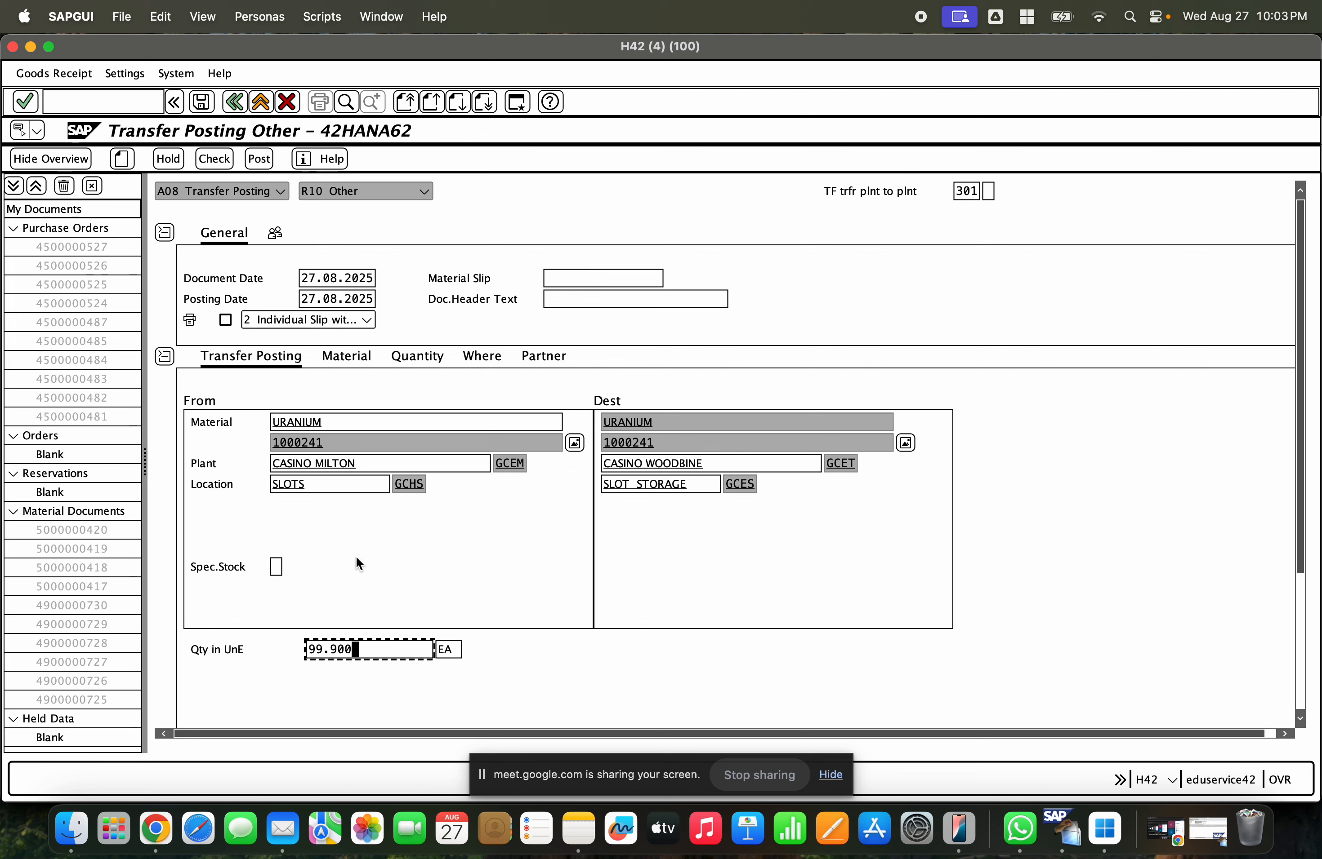
- Change the transfer quantity to 1.000.000 EA
left_click(332, 484)
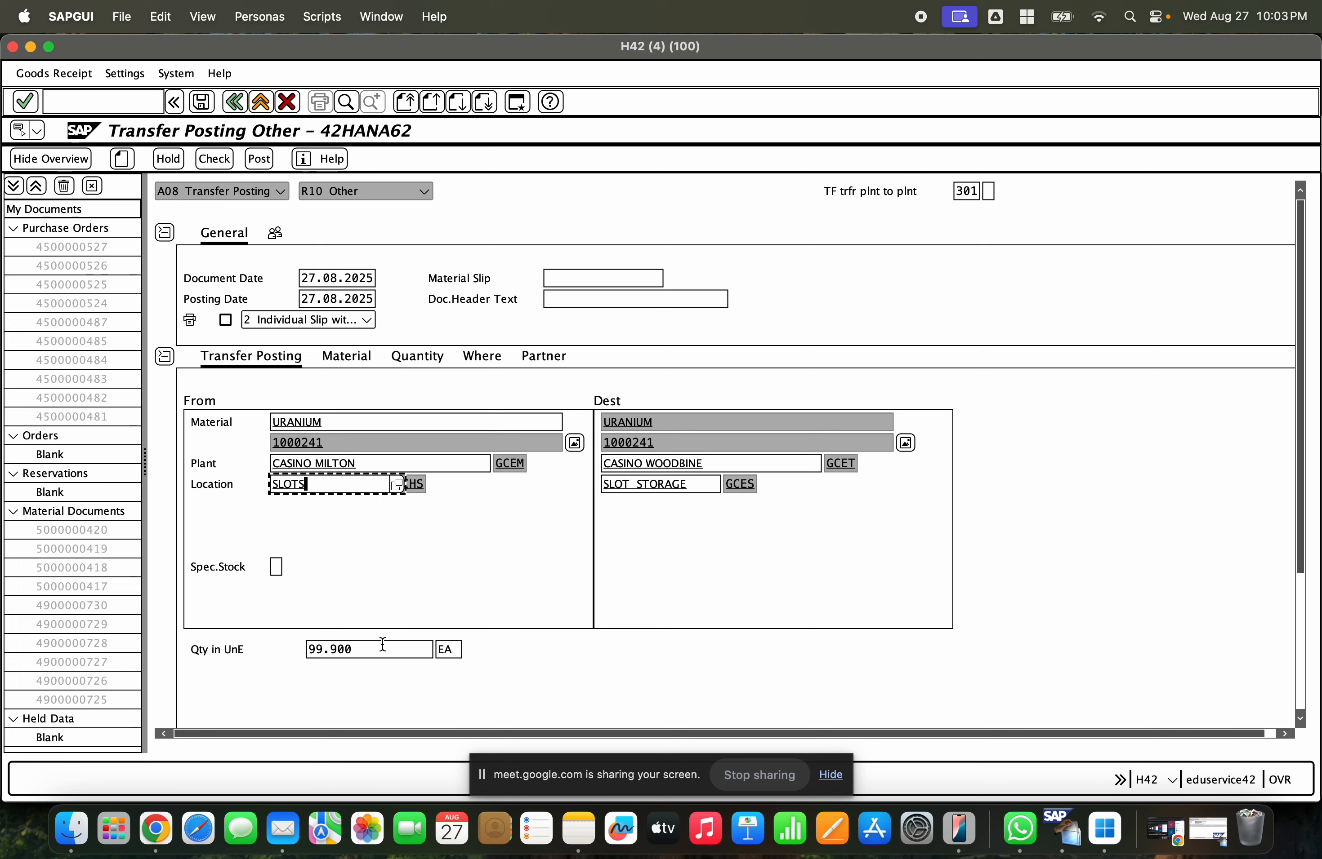
left_click_drag(382, 647, 312, 647)
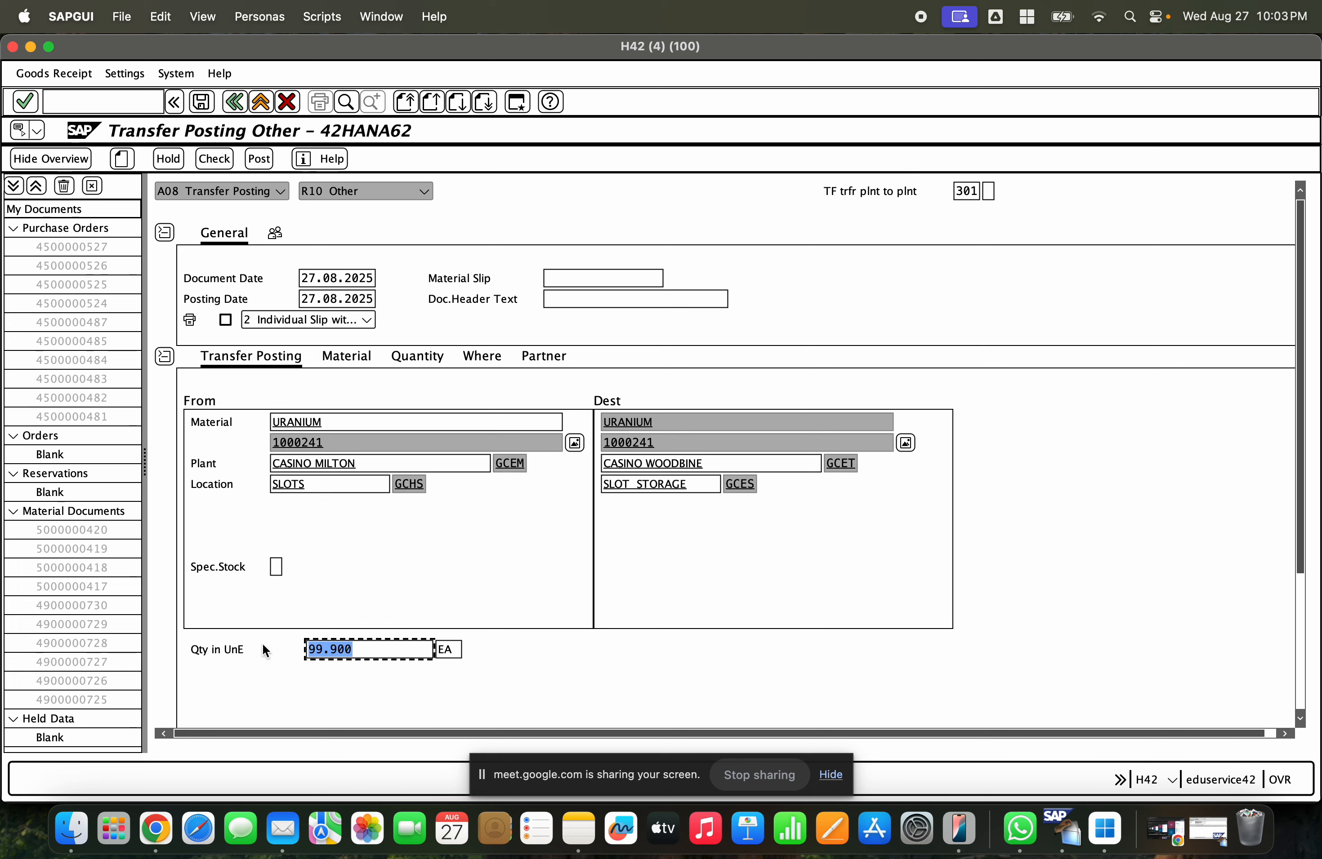
left_click(321, 487)
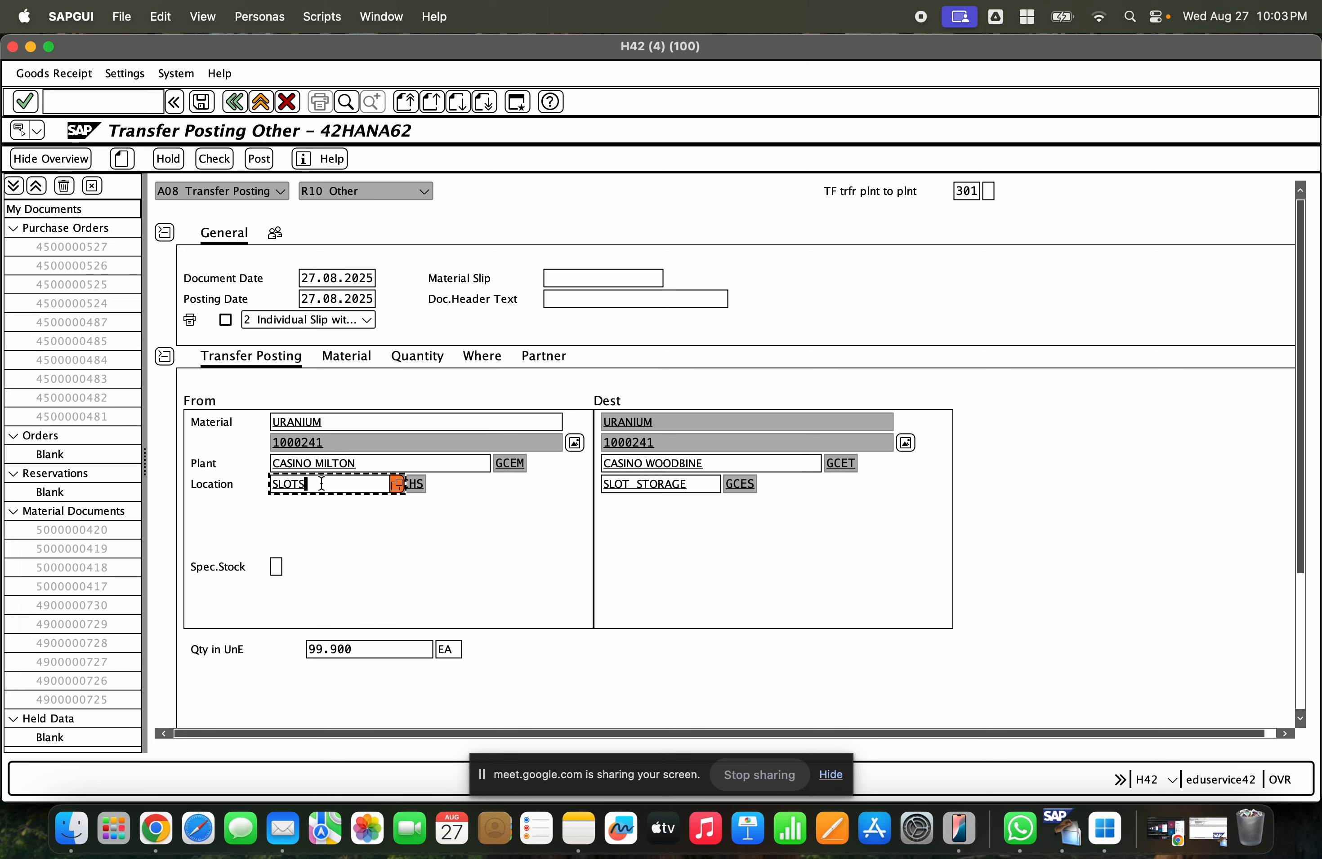
left_click_drag(369, 647, 272, 643)
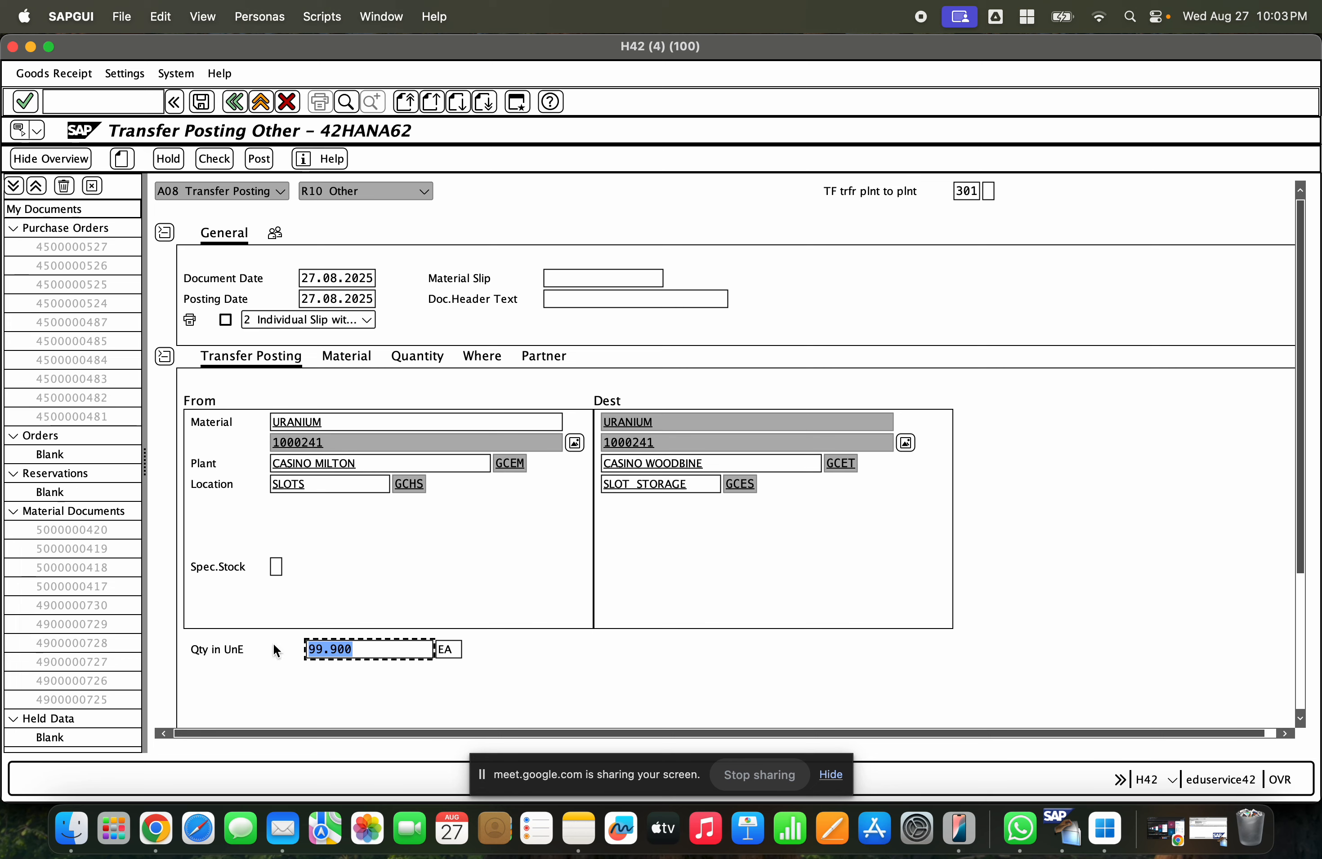
type("1.000.000")
key("Return")
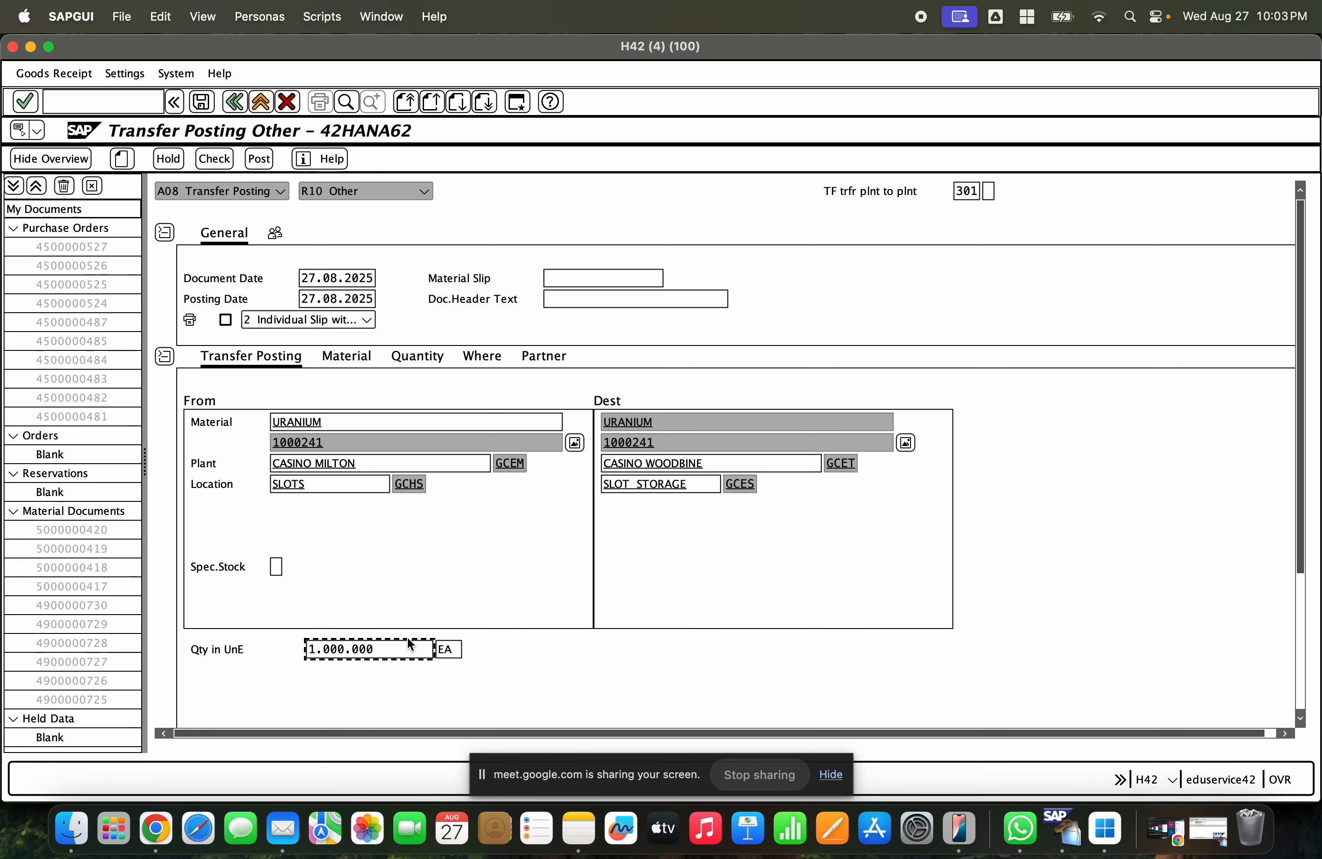
left_click(372, 649)
left_click_drag(373, 649, 272, 644)
type("1000000")
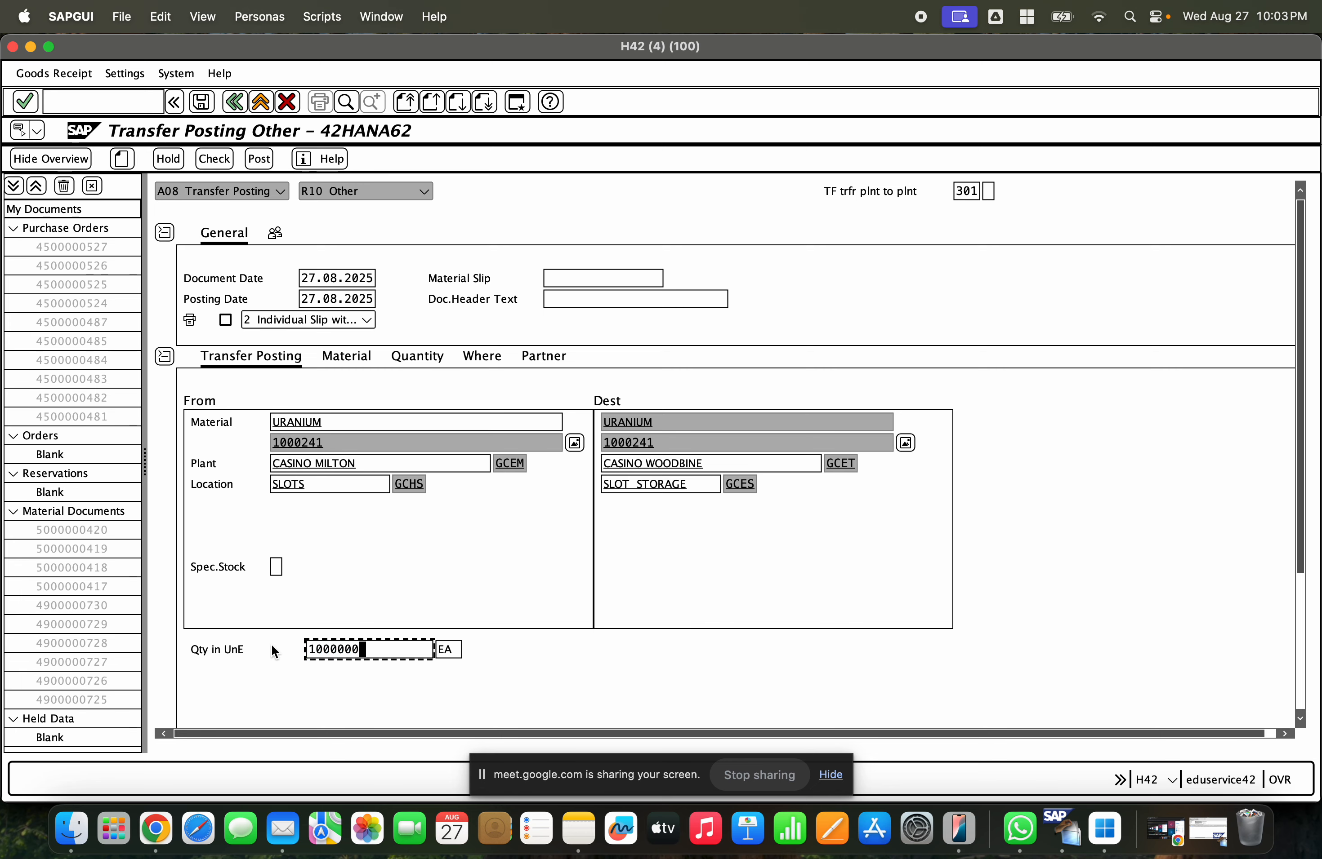
key("Return")
- Check the transfer posting document and close the message log
left_click(1300, 607)
left_click_drag(1300, 608, 1307, 389)
left_click(220, 158)
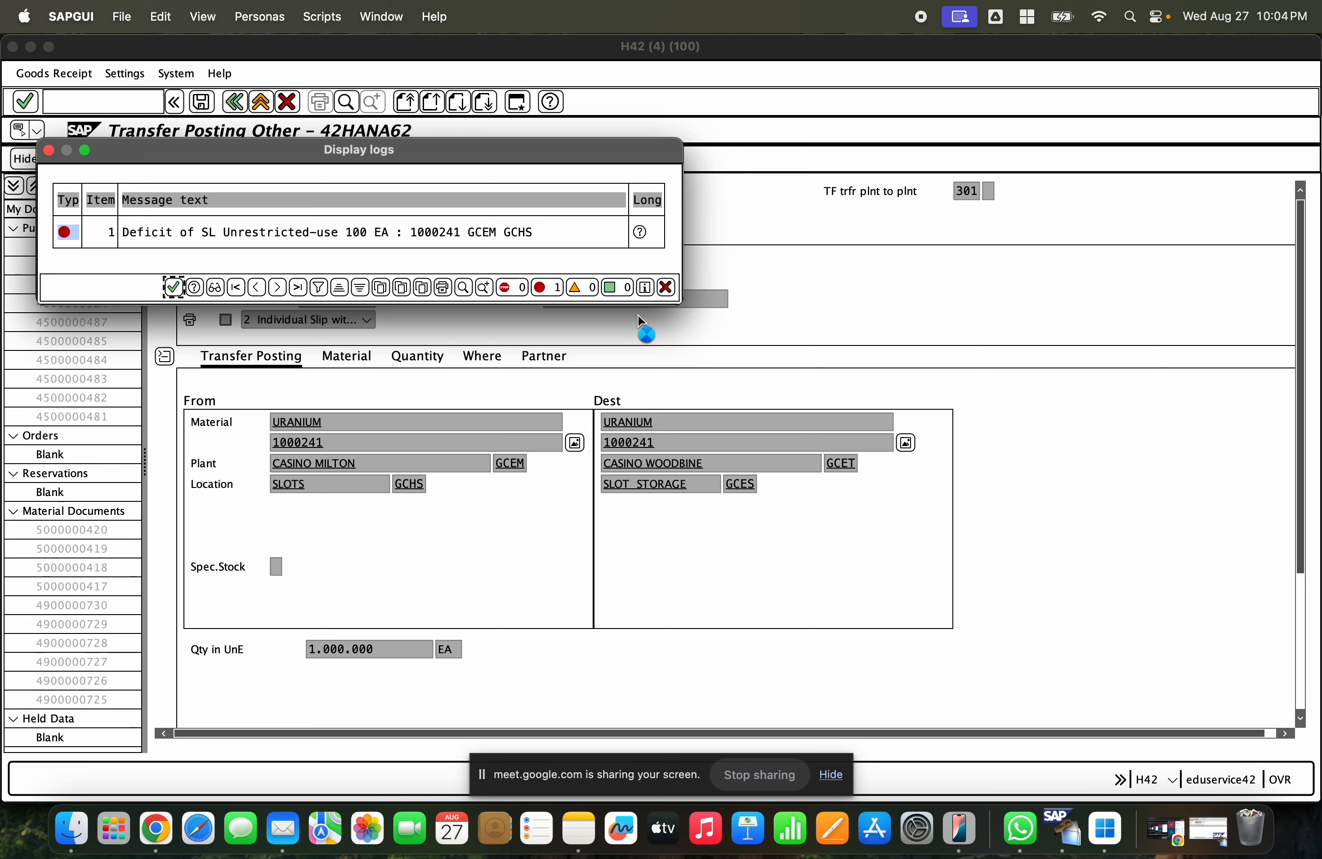
left_click(666, 288)
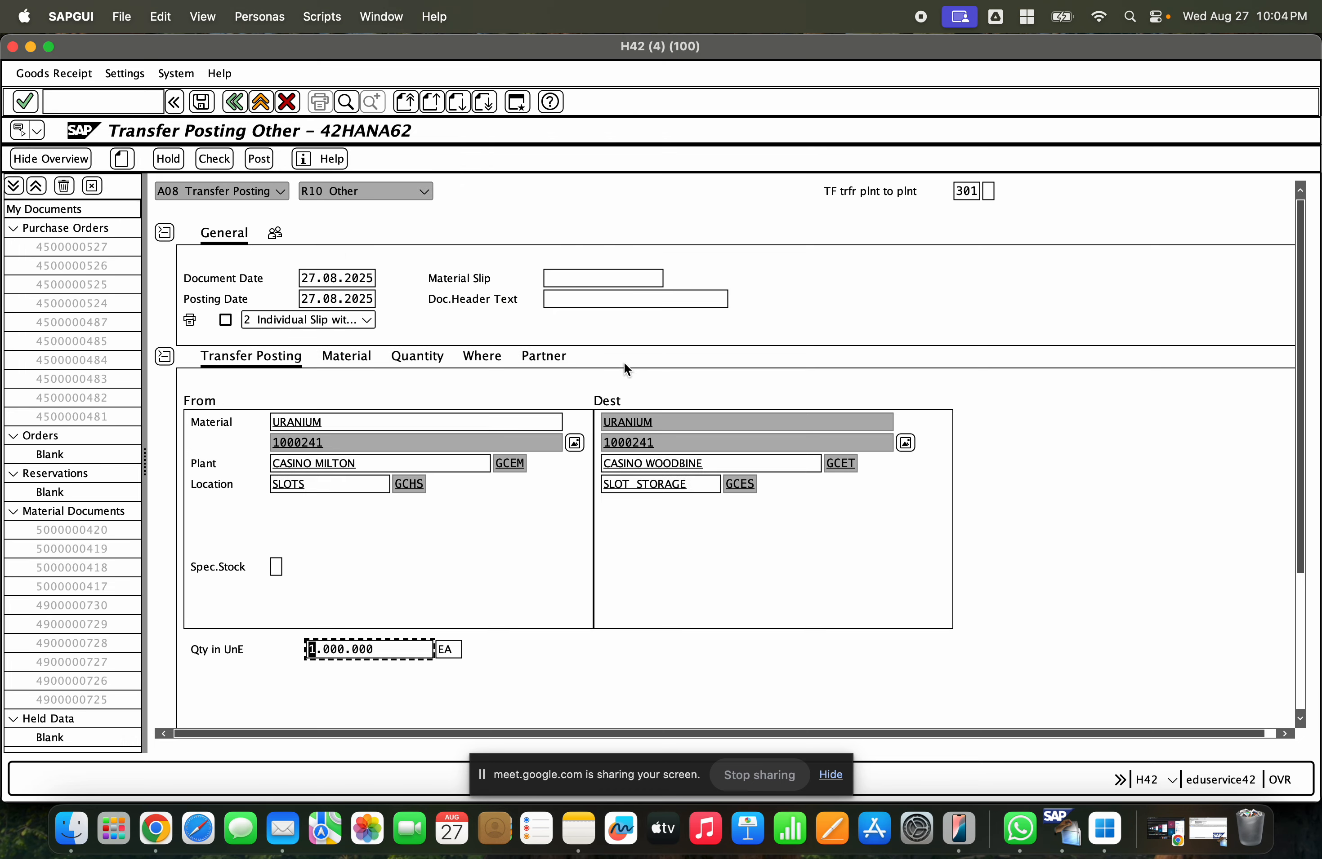
- Set the transfer quantity back to 99.900 EA
double_click(338, 649)
key("BackSpace")
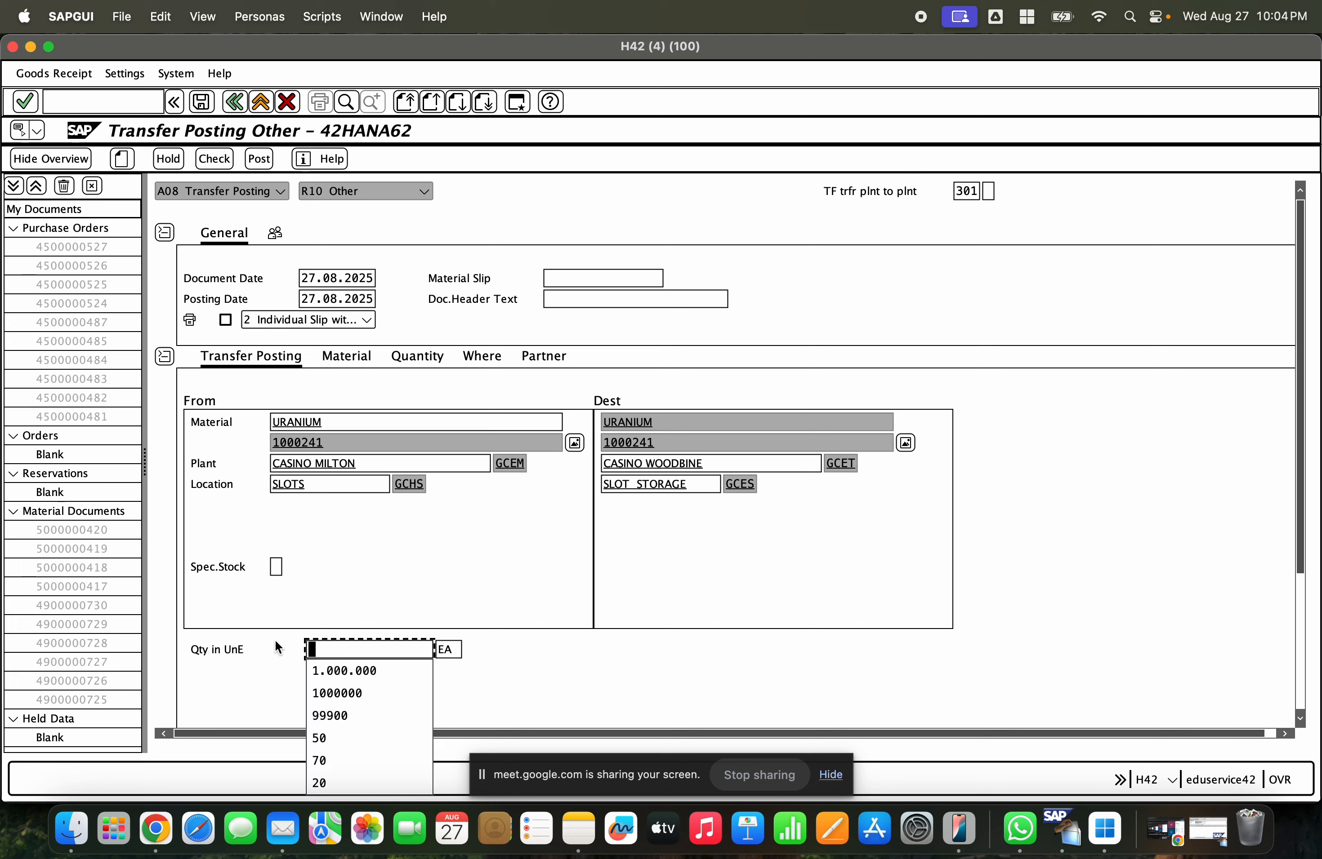
left_click(335, 715)
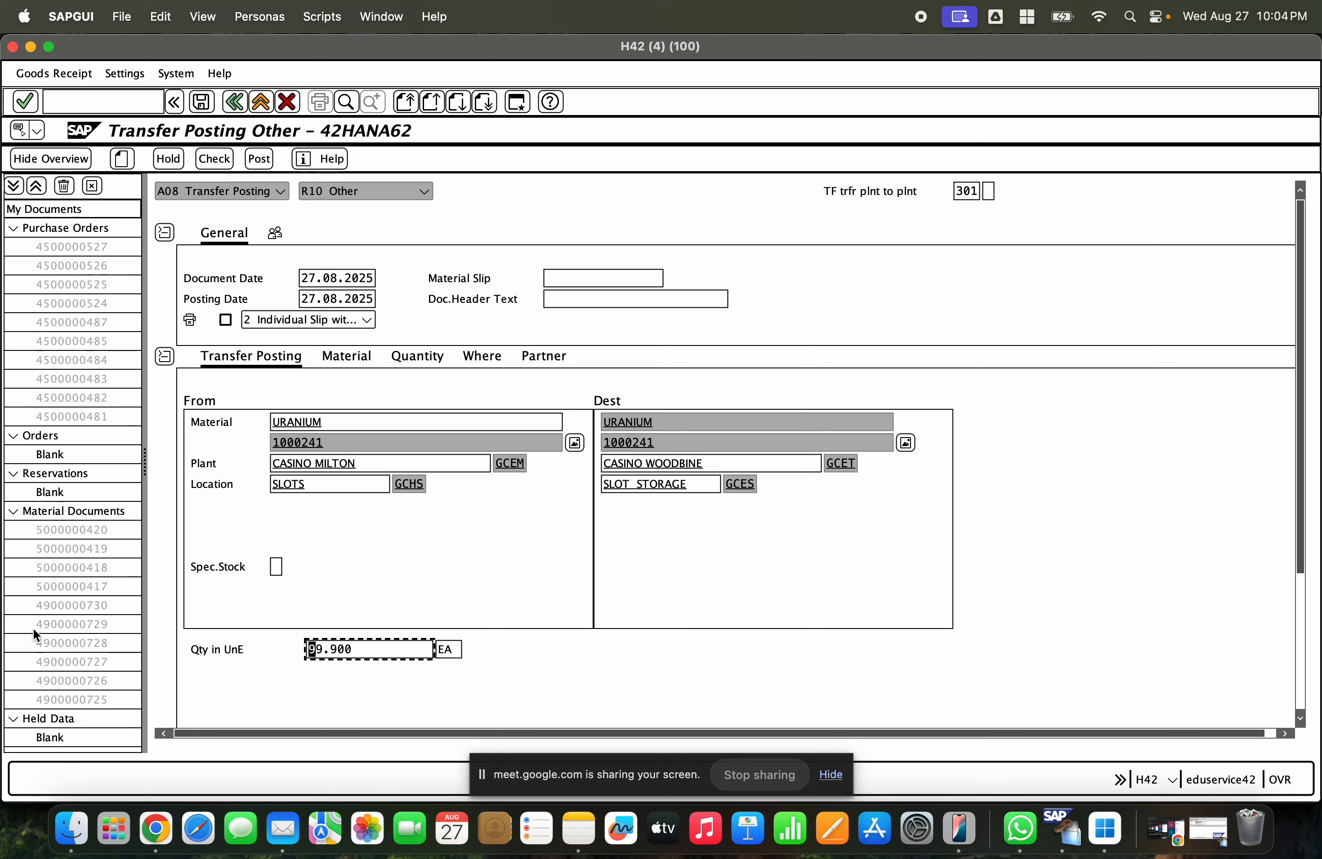
key("Right")
key("Right")
key("Right")
key("Right")
key("Right")
key("Right")
- Check the document and try to post the transfer posting
left_click(217, 160)
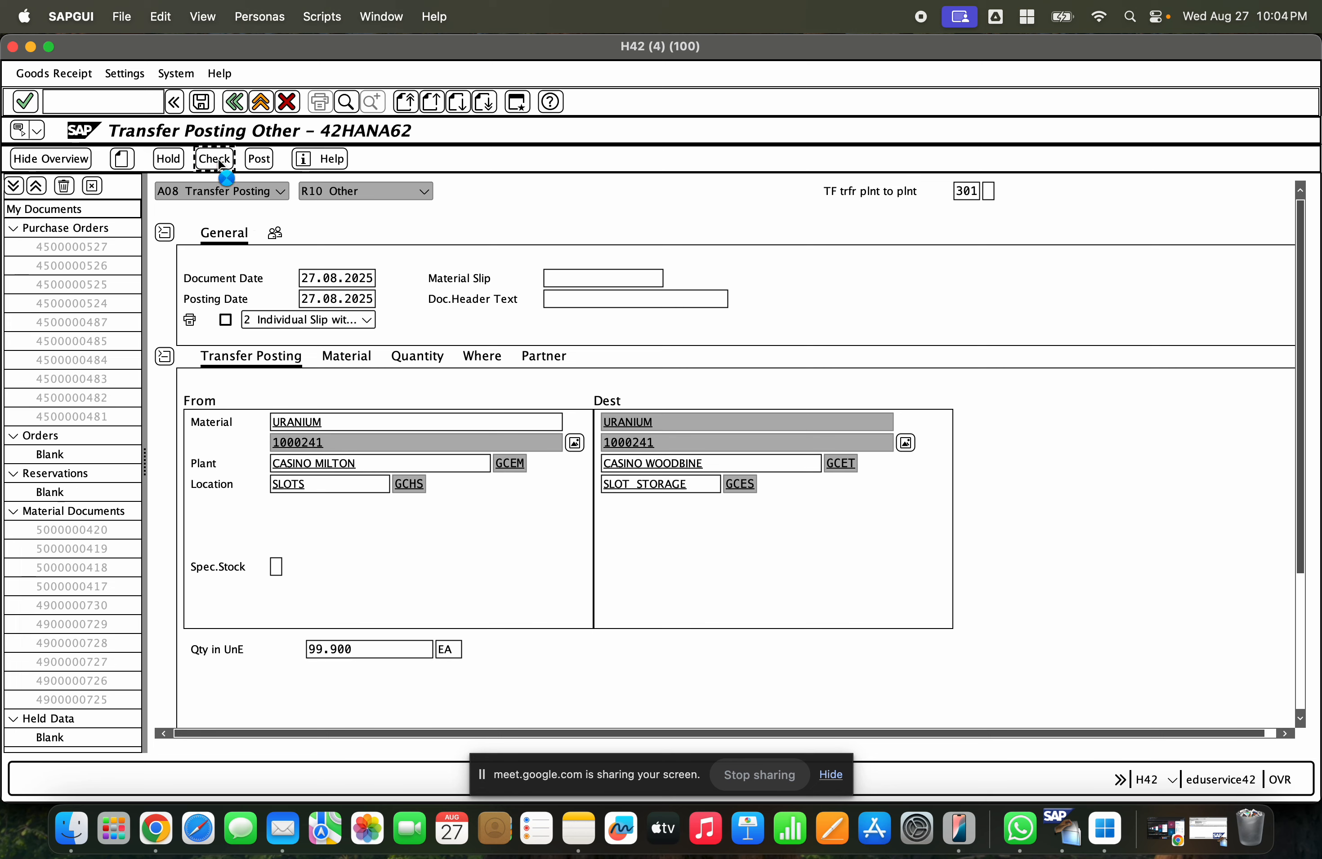
left_click(249, 159)
left_click(552, 246)
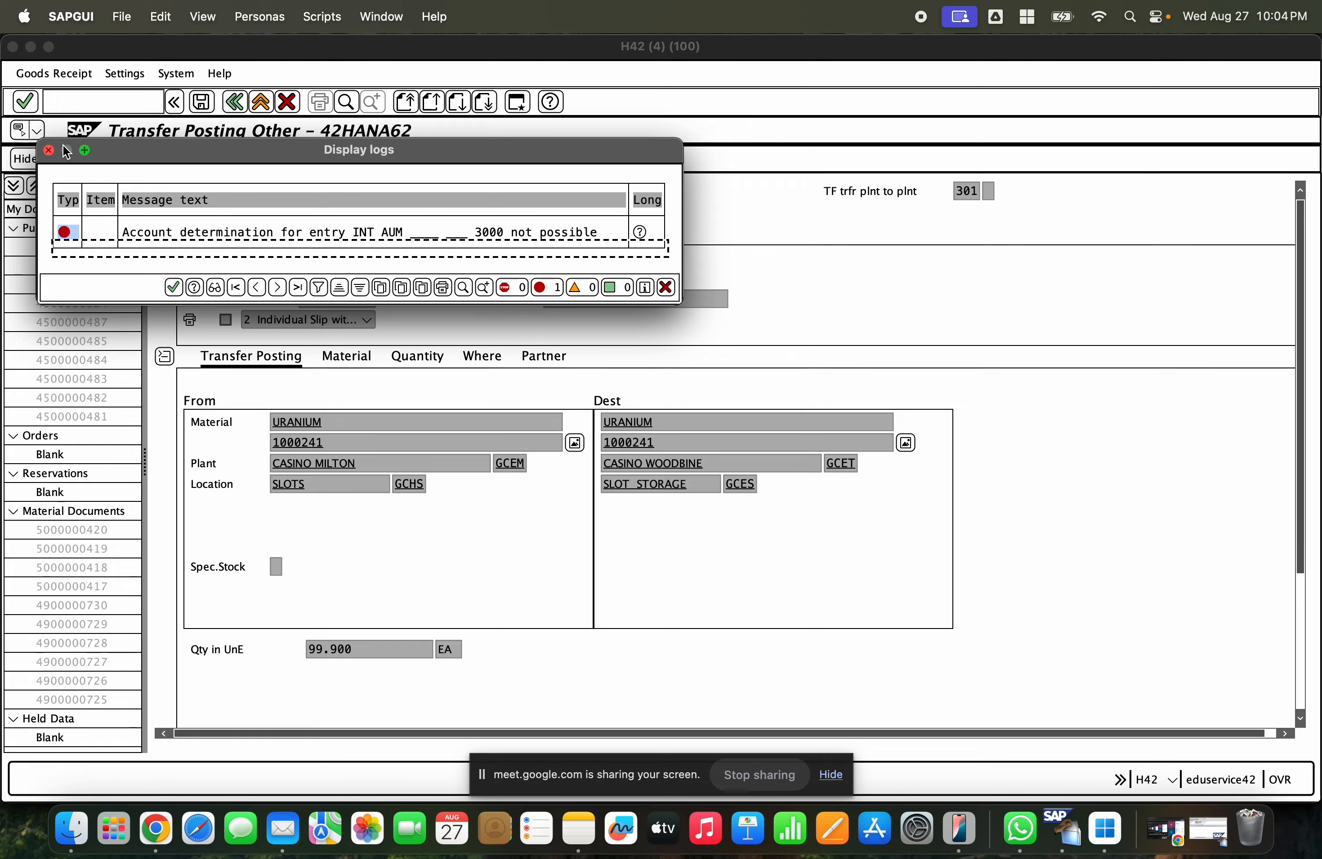
- Leave the MARD stock display in the second session and start transaction OBYC
left_click(1207, 844)
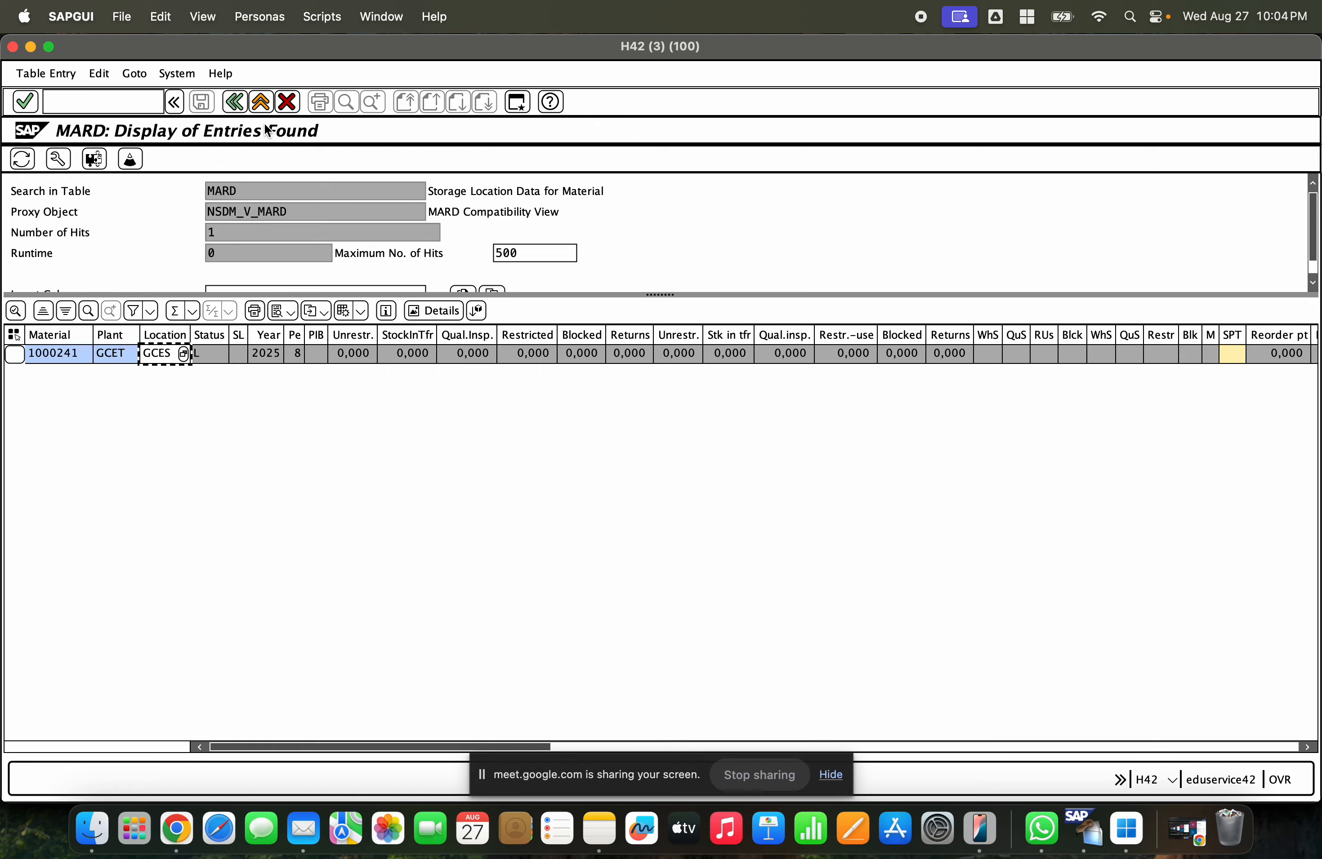
left_click(259, 102)
left_click(260, 102)
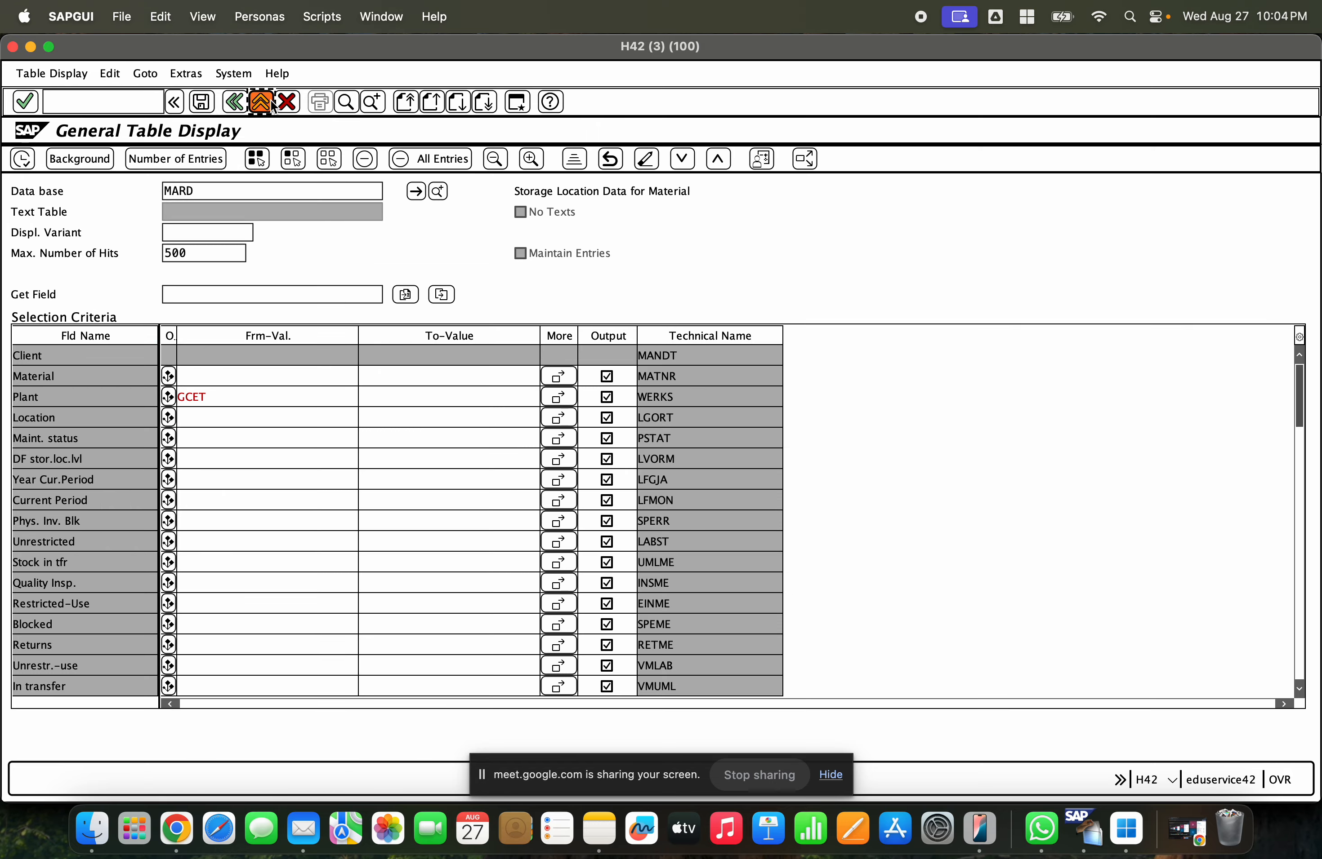
type("obyc")
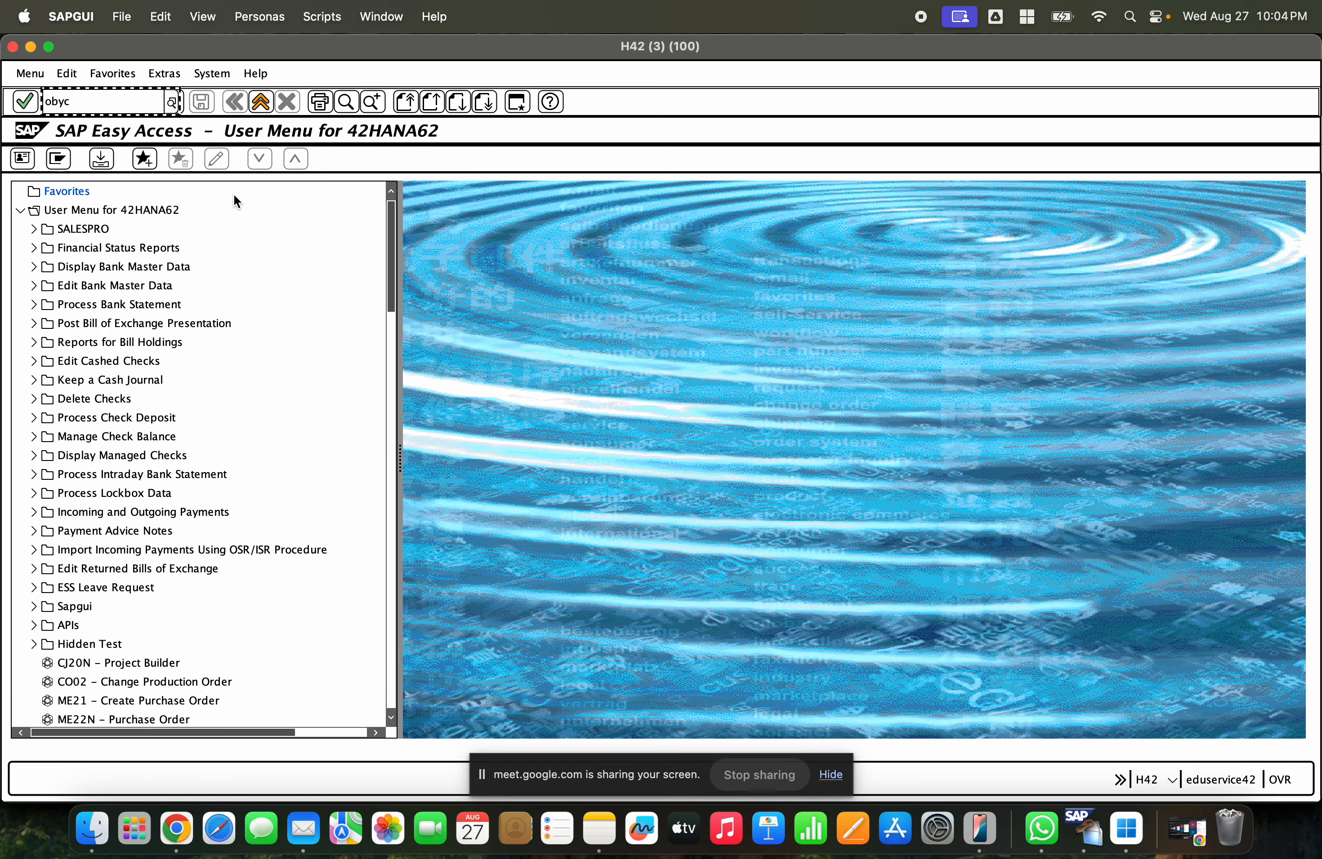
key("Return")
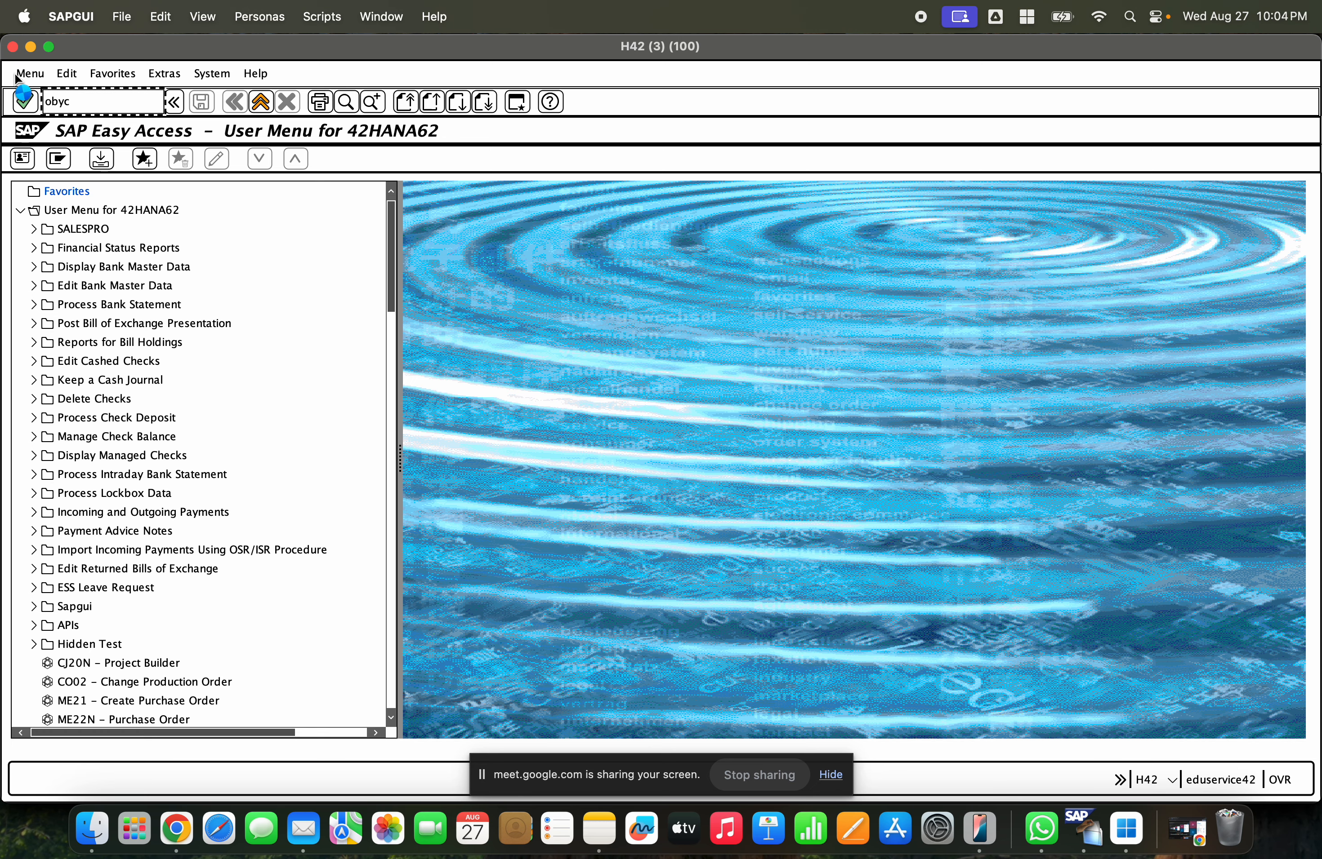
- Open the AUM automatic-posting procedure for chart of accounts INT
left_click(30, 46)
double_click(392, 232)
left_click(1208, 830)
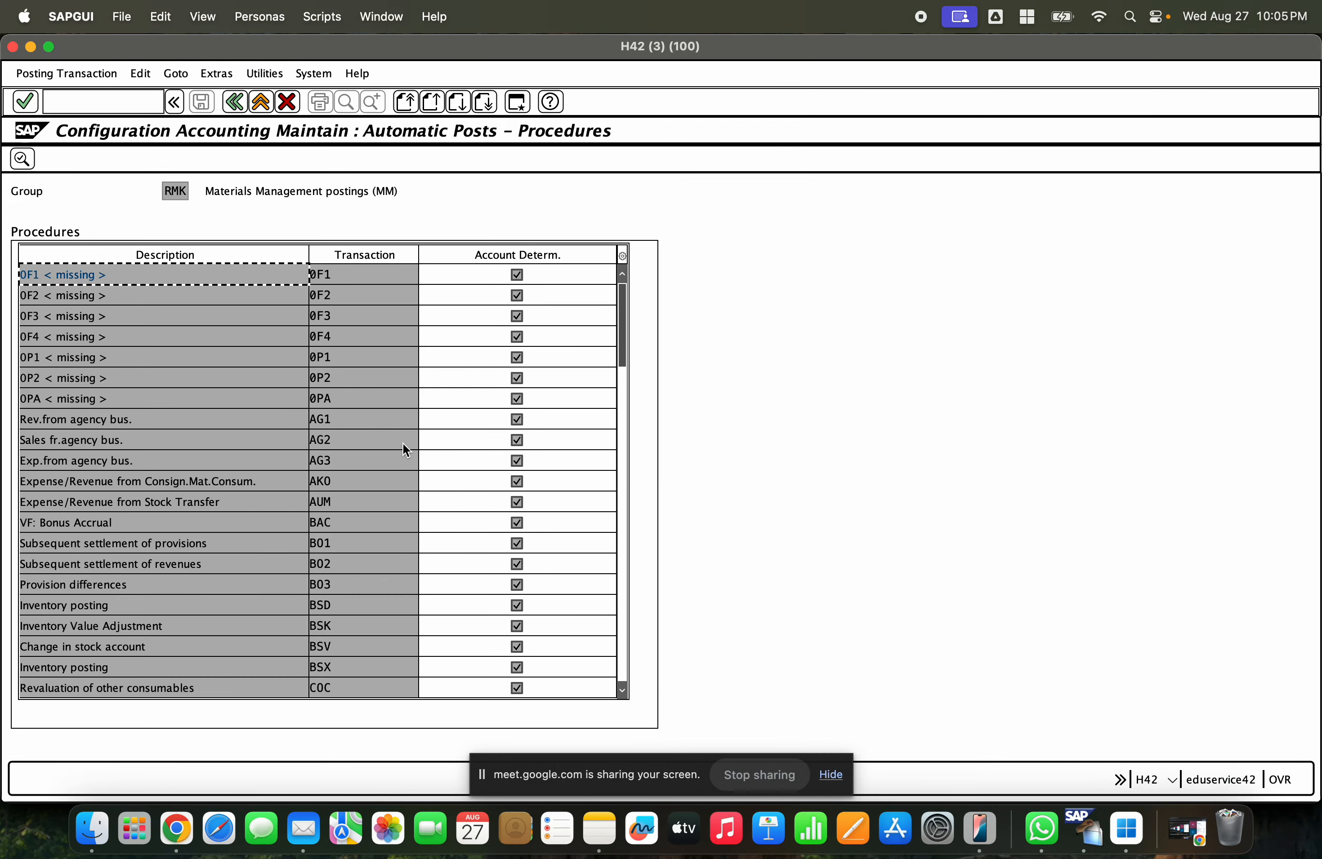
left_click(314, 503)
left_click(182, 507)
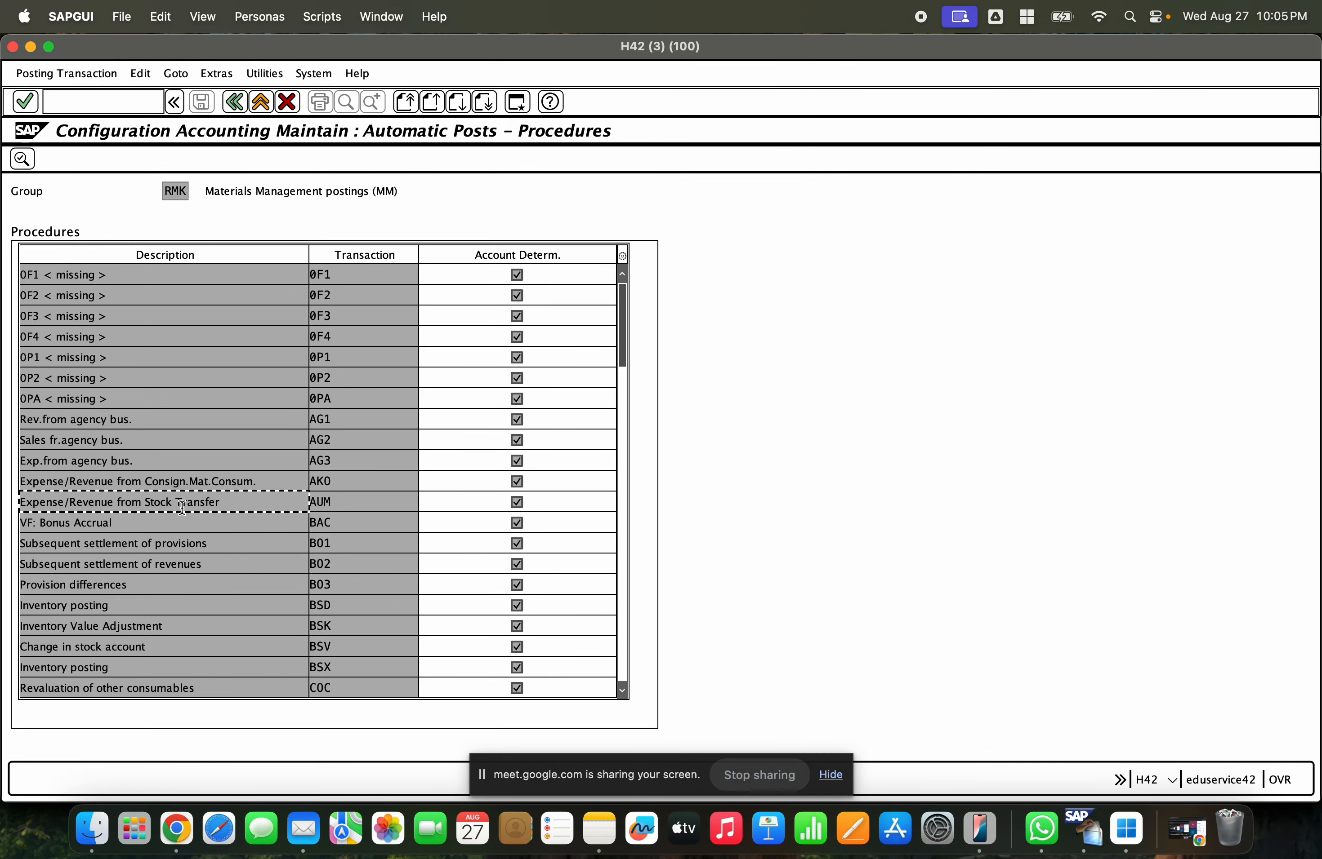
double_click(194, 505)
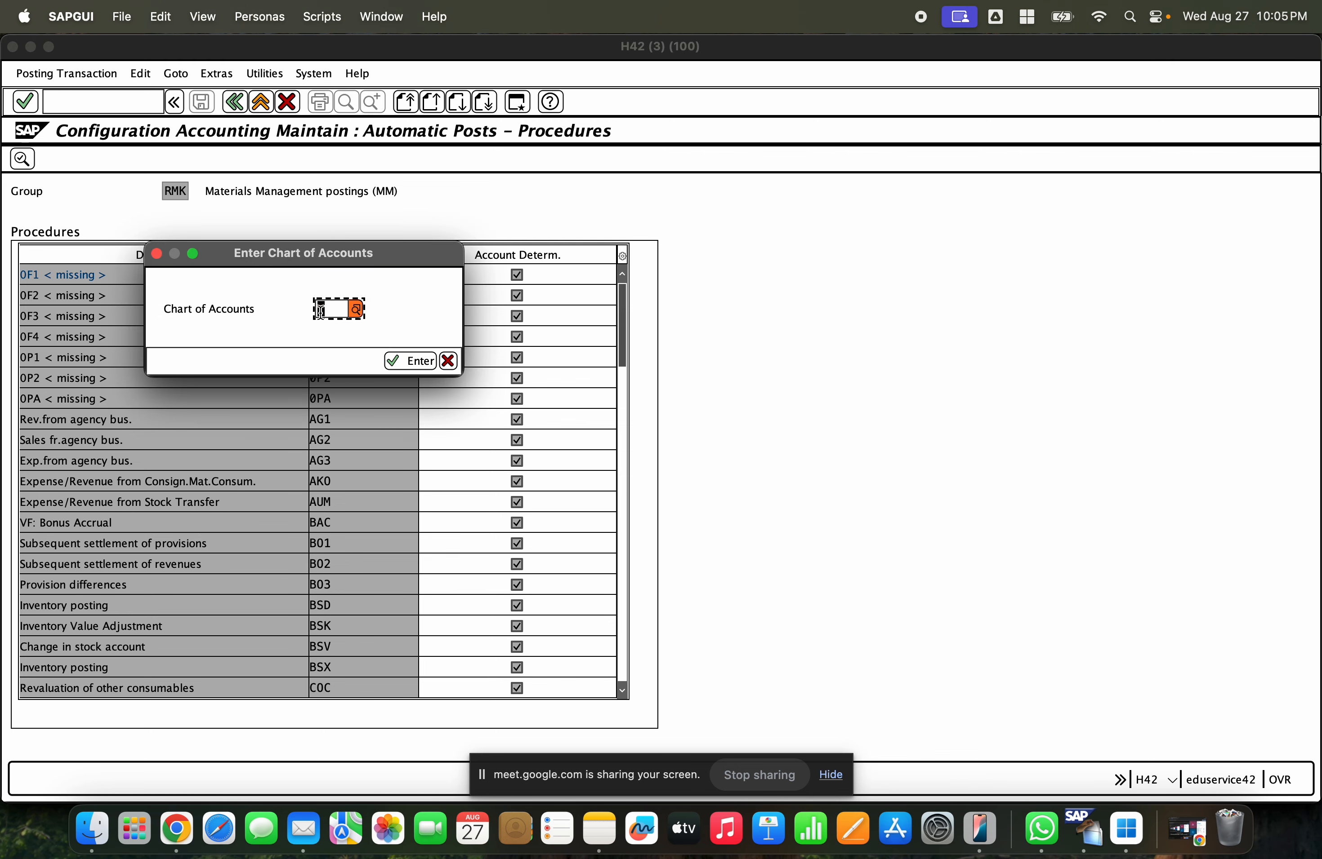
type("INT")
key("Return")
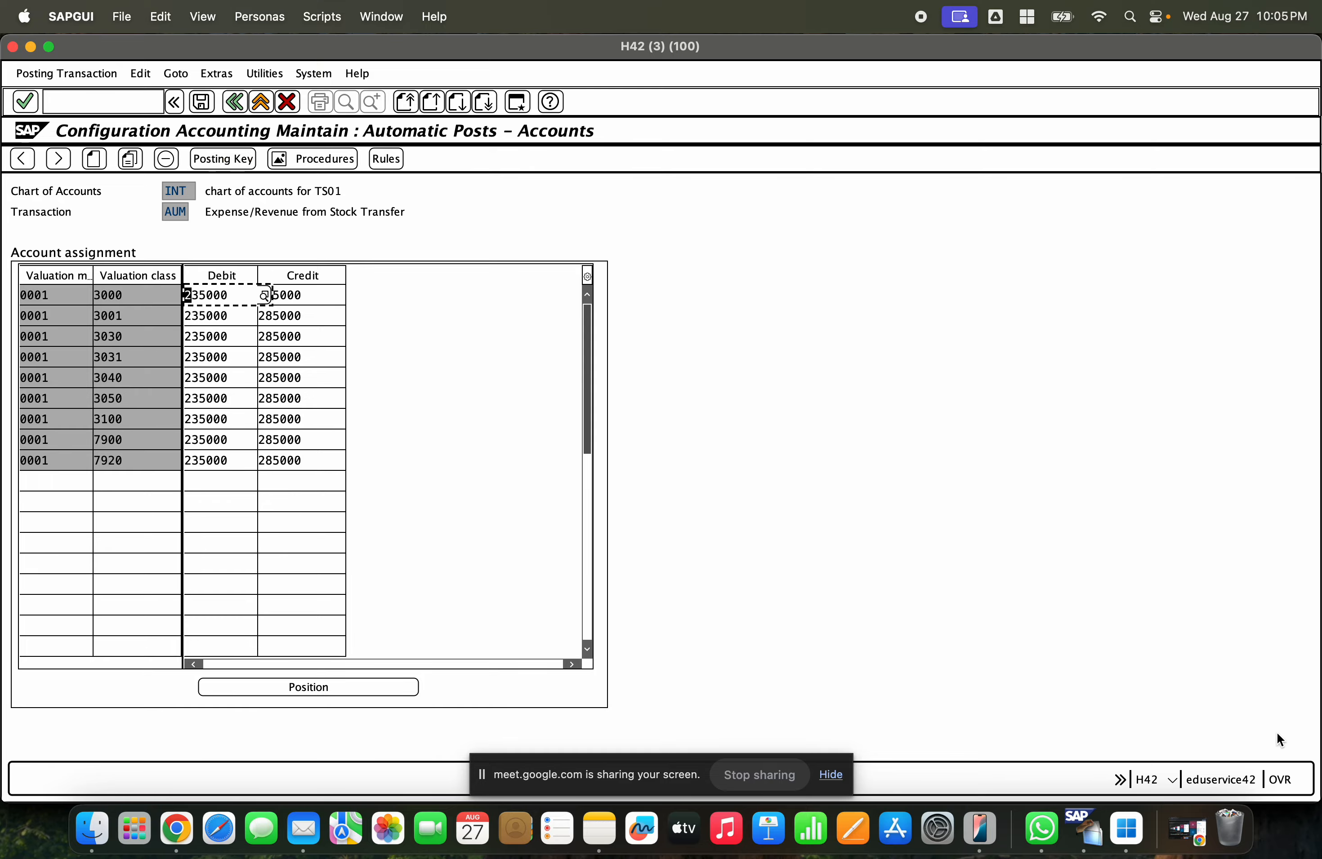
- Copy the valuation class 3000 AUM entry to a new row with a blank valuation modifier, debit 235000 and credit 285000, and save
left_click(30, 47)
left_click(371, 235)
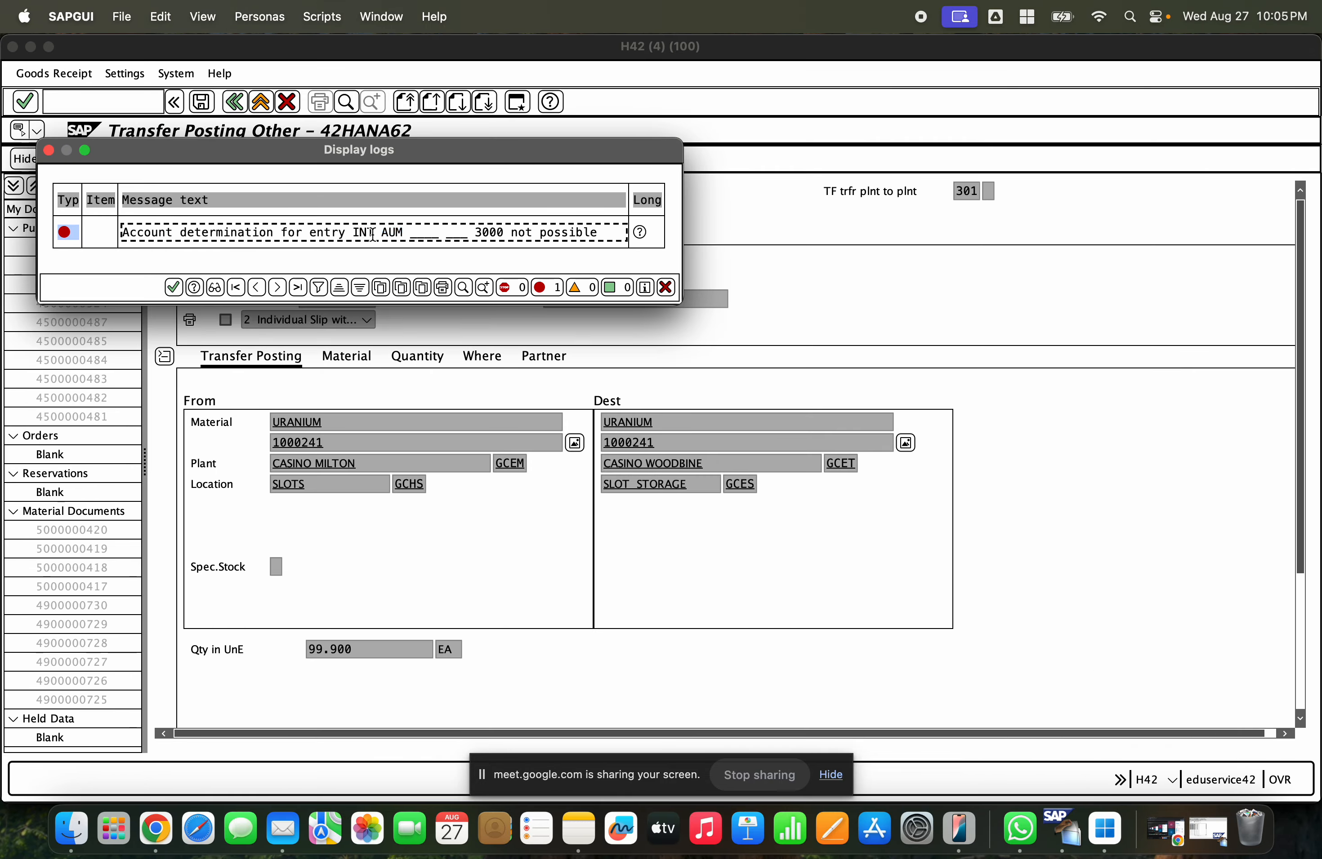
left_click_drag(376, 230, 347, 226)
left_click(417, 230)
left_click(1199, 833)
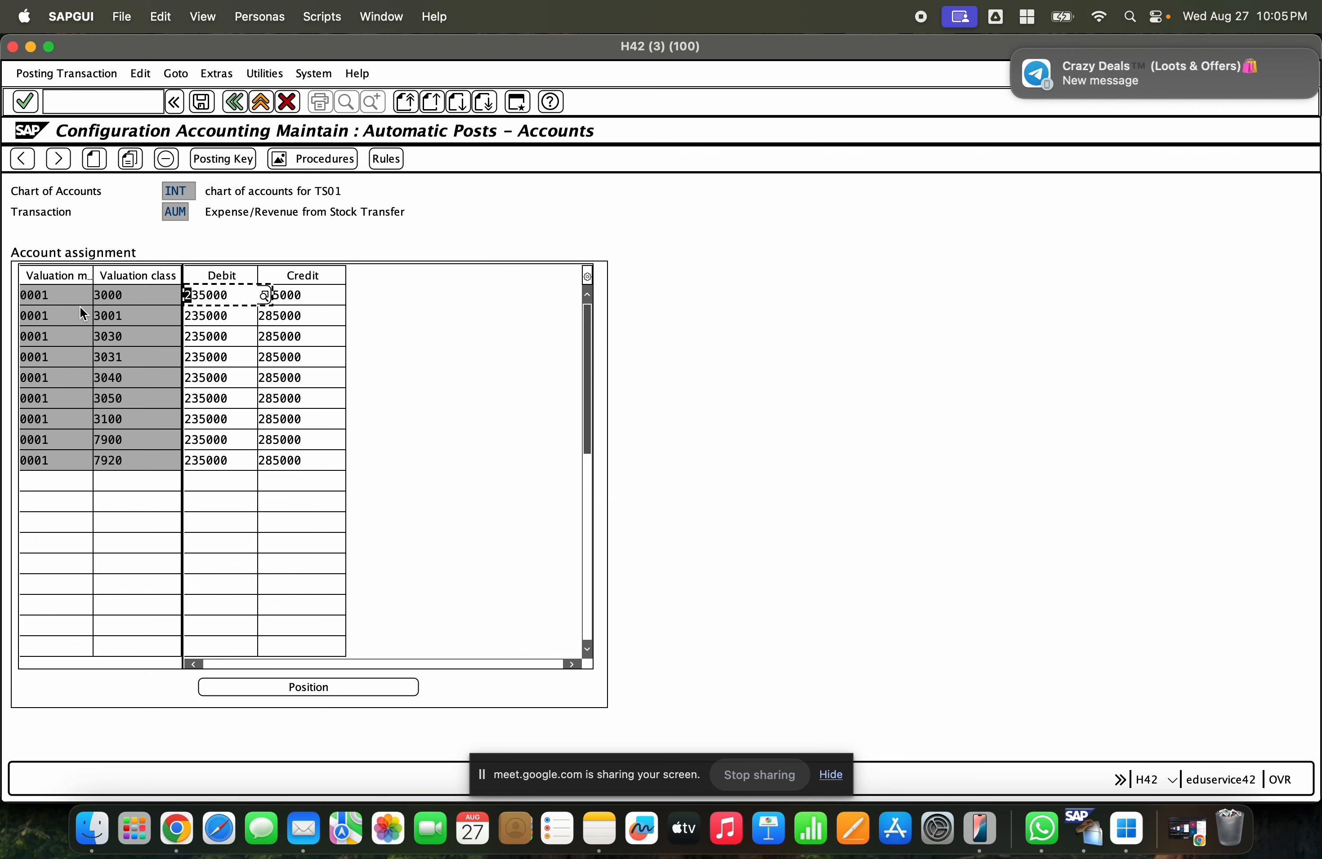
left_click(70, 297)
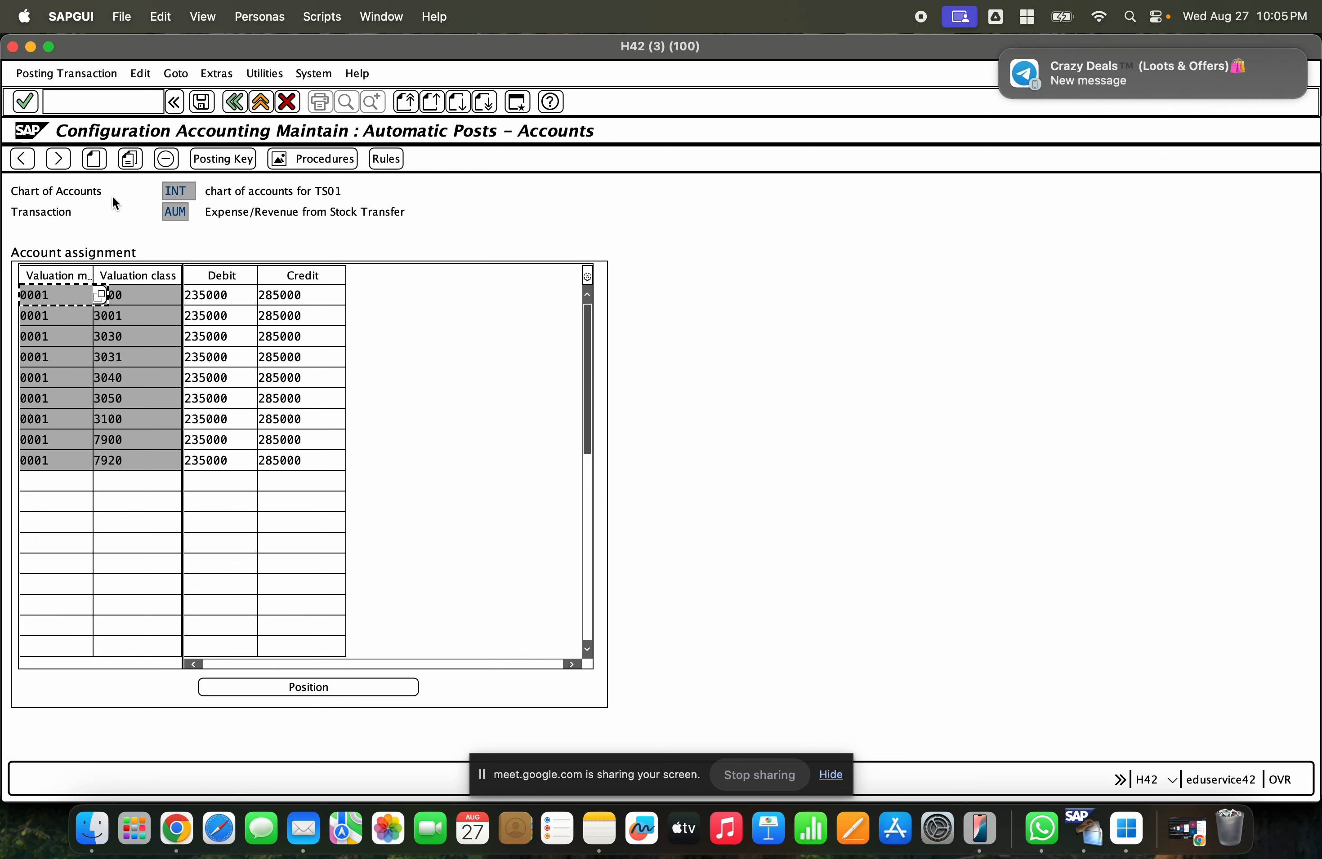
left_click(133, 161)
left_click_drag(55, 316, 22, 316)
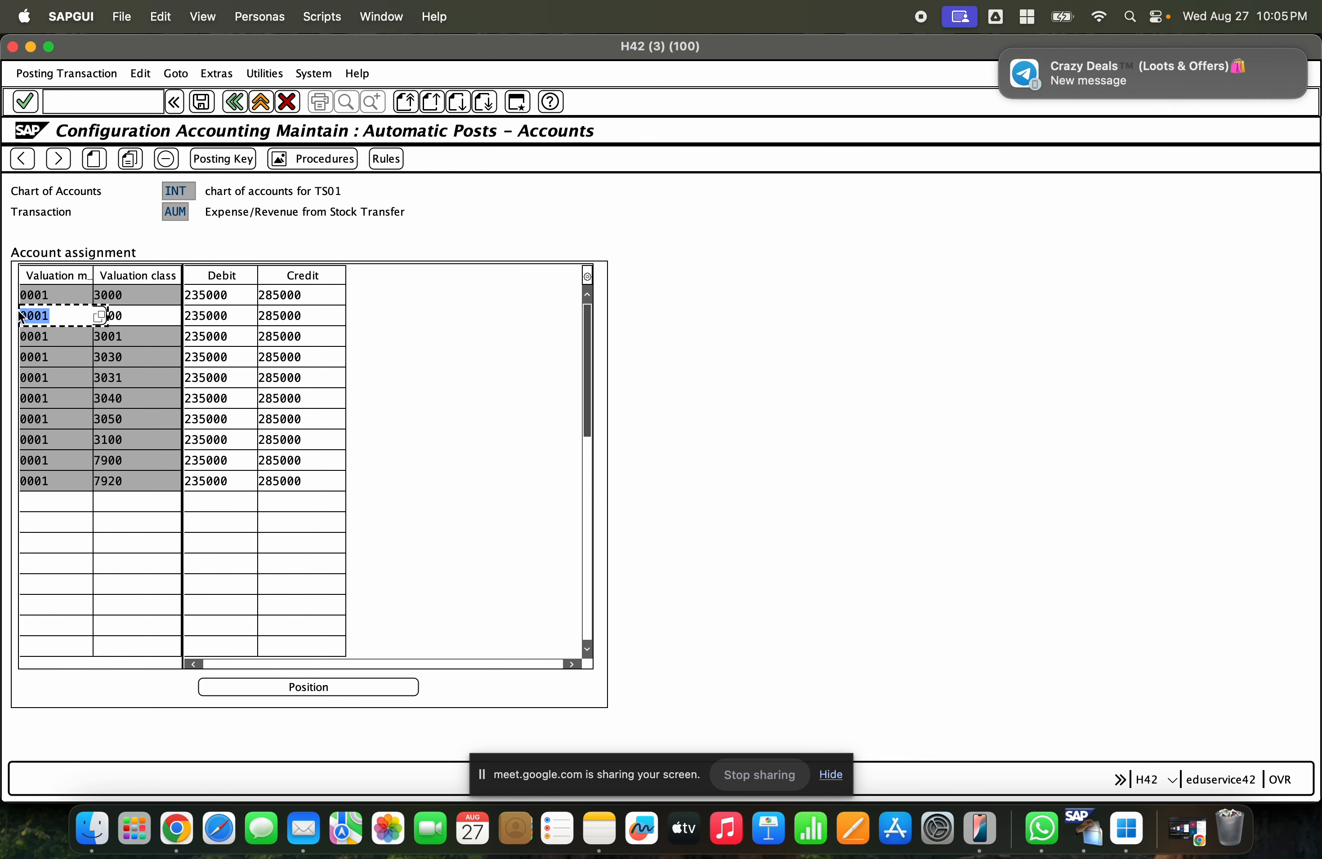
key("BackSpace")
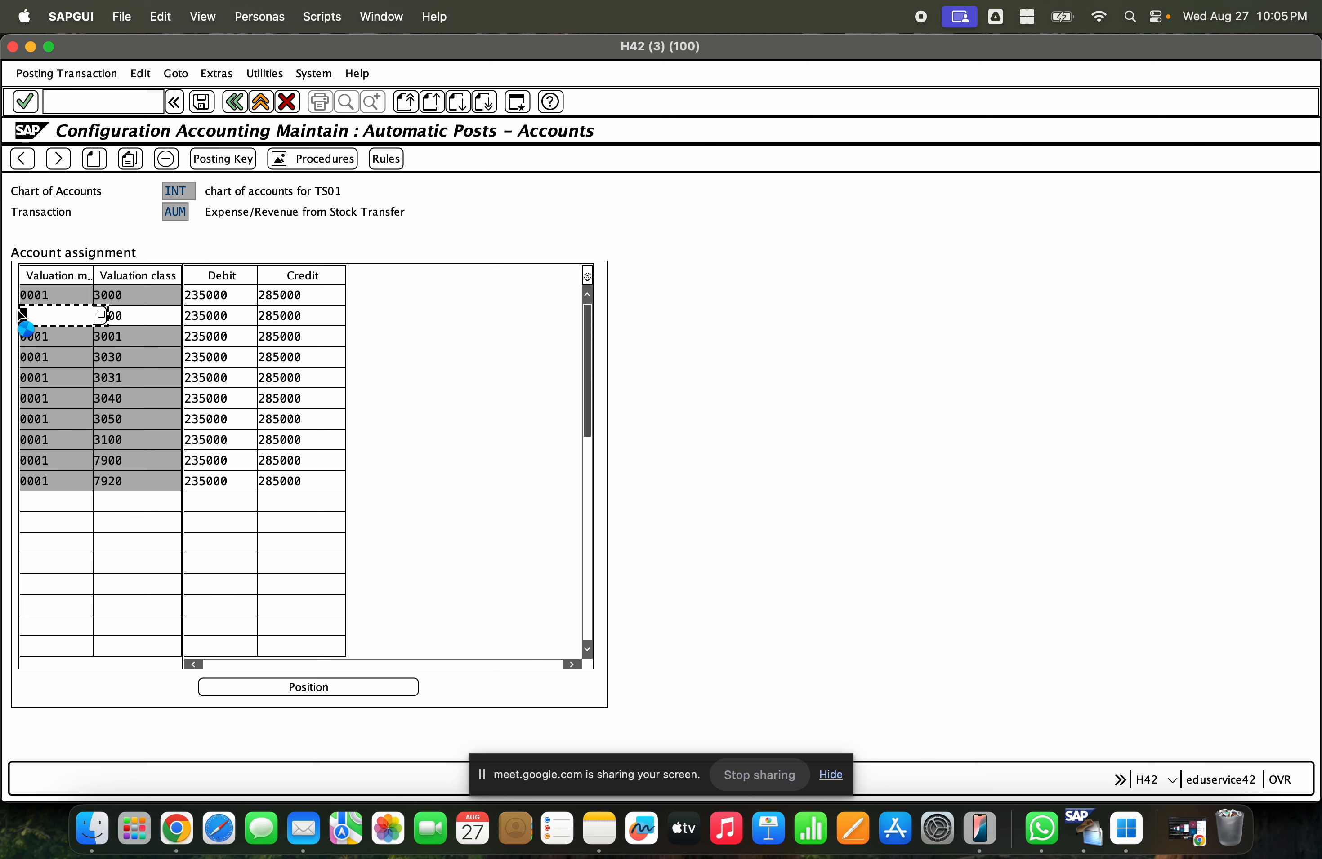
key("Return")
left_click(202, 102)
left_click(363, 238)
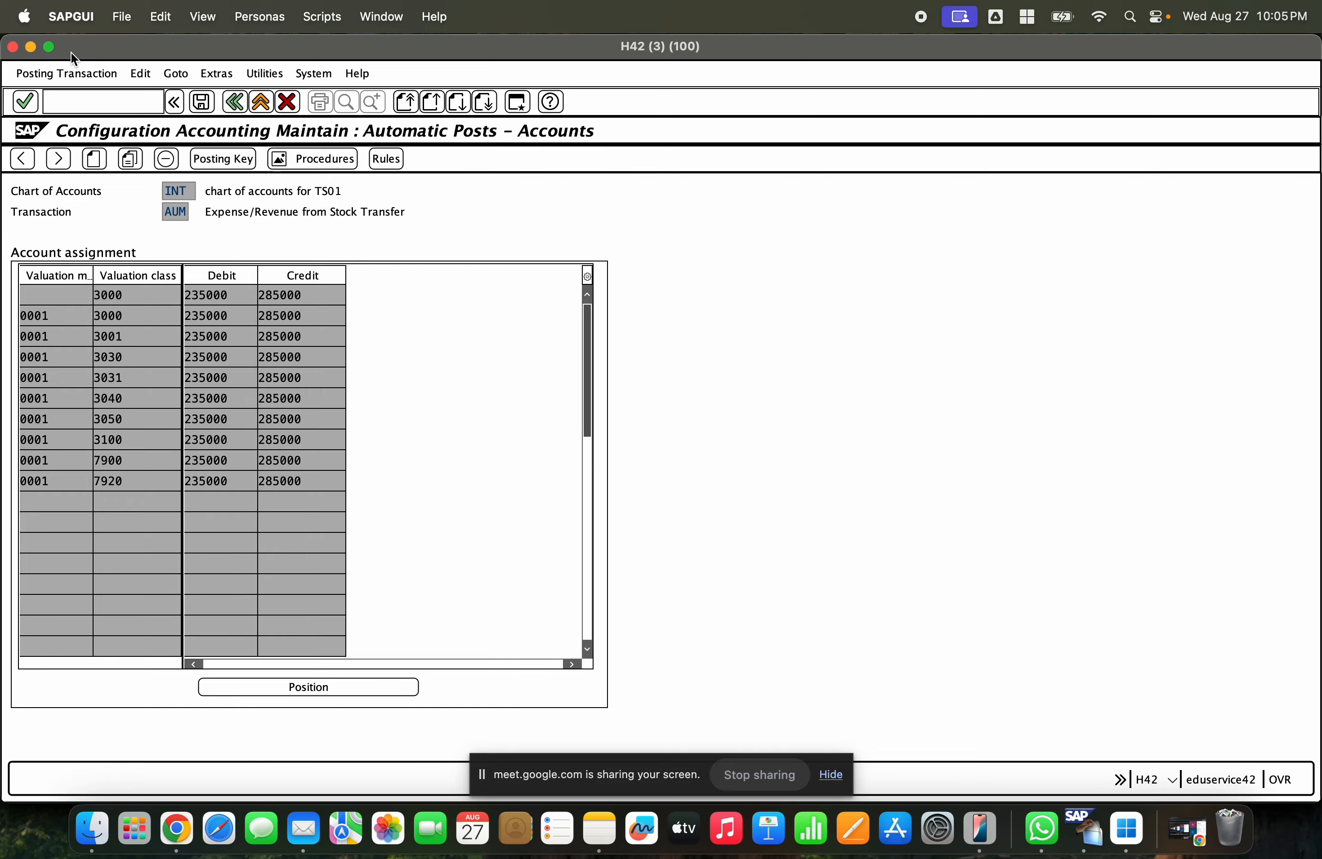
- Close the message log, check the transfer posting again and post it
left_click(30, 47)
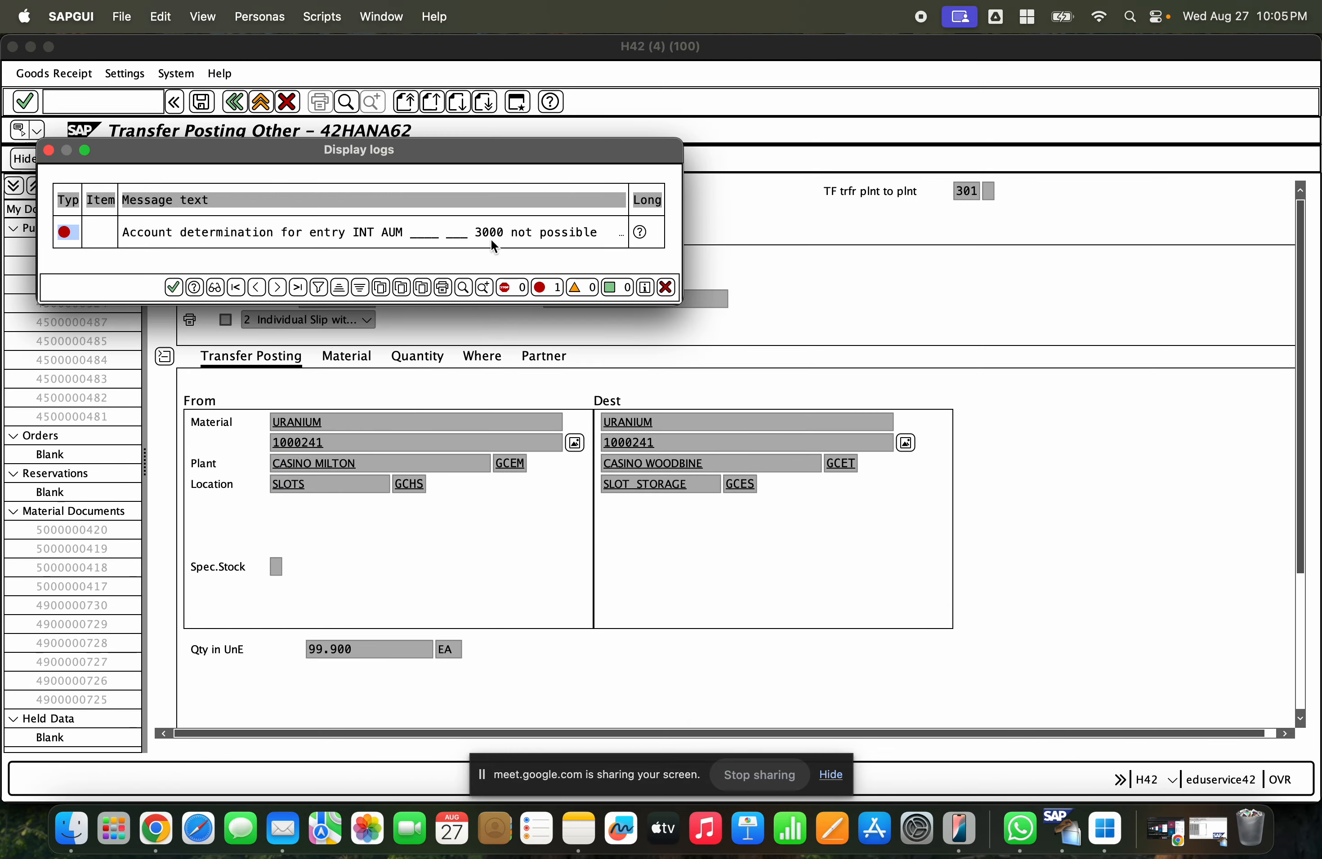
left_click(173, 287)
left_click(224, 159)
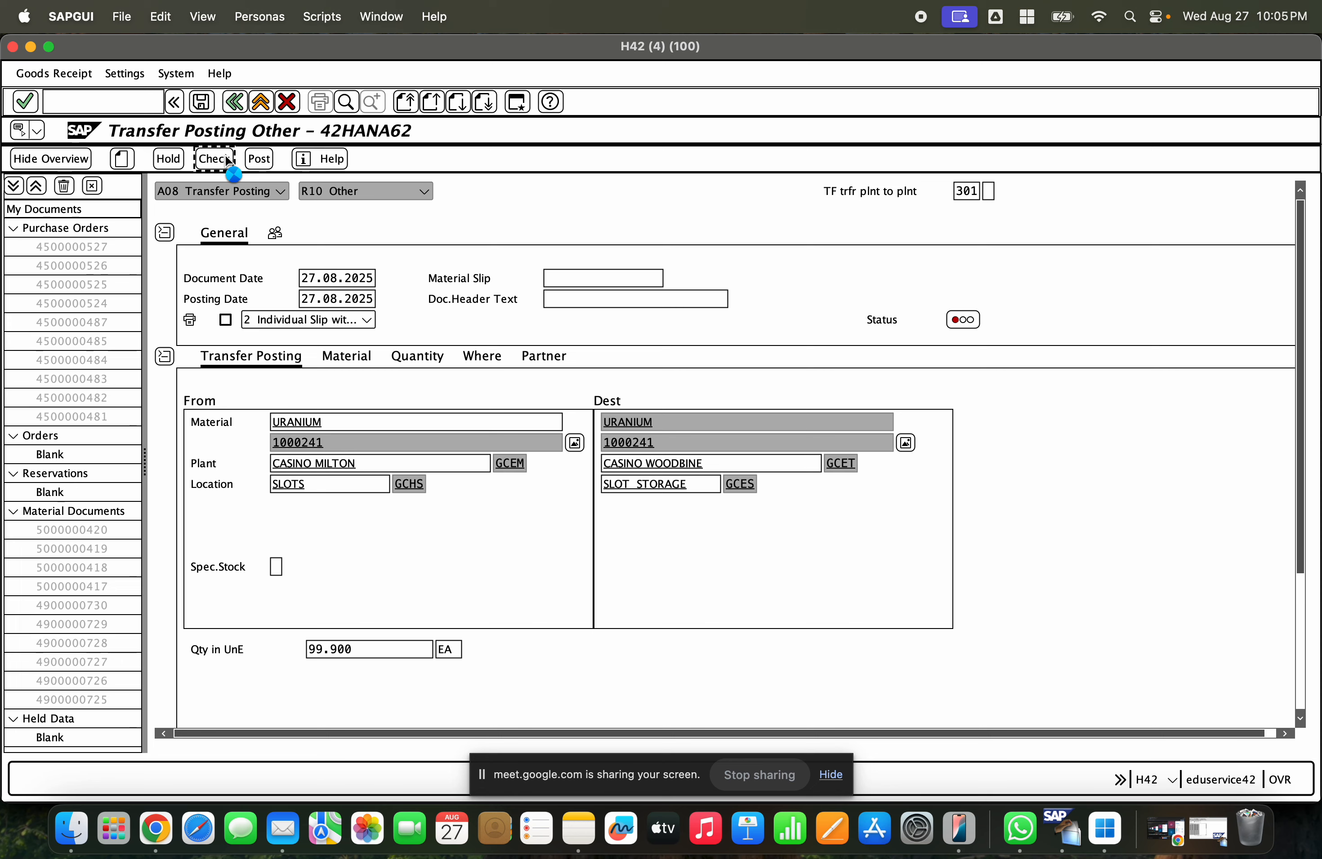
left_click(259, 160)
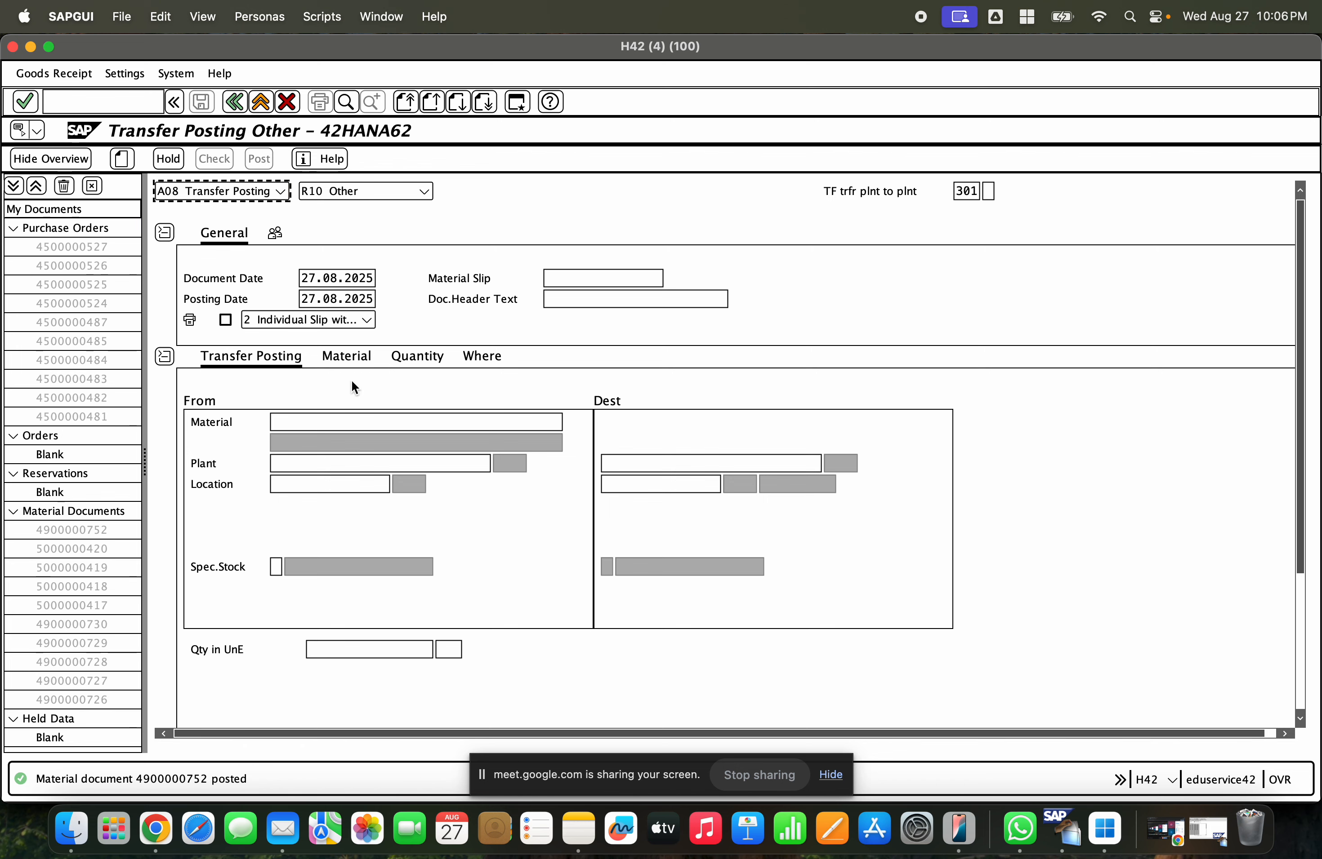
- Display the posted material document and open its accounting document from the FI documents list
left_click(281, 191)
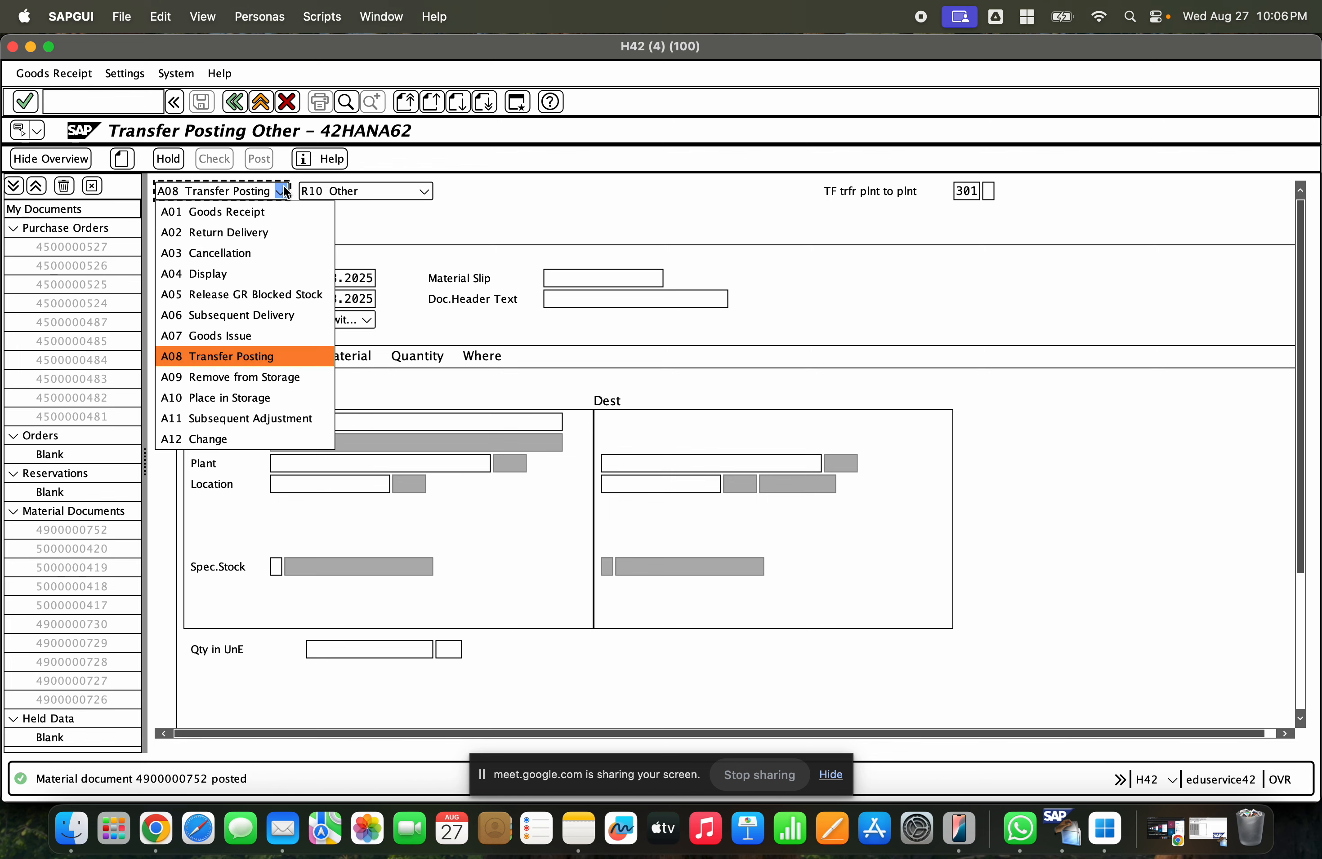
left_click(264, 273)
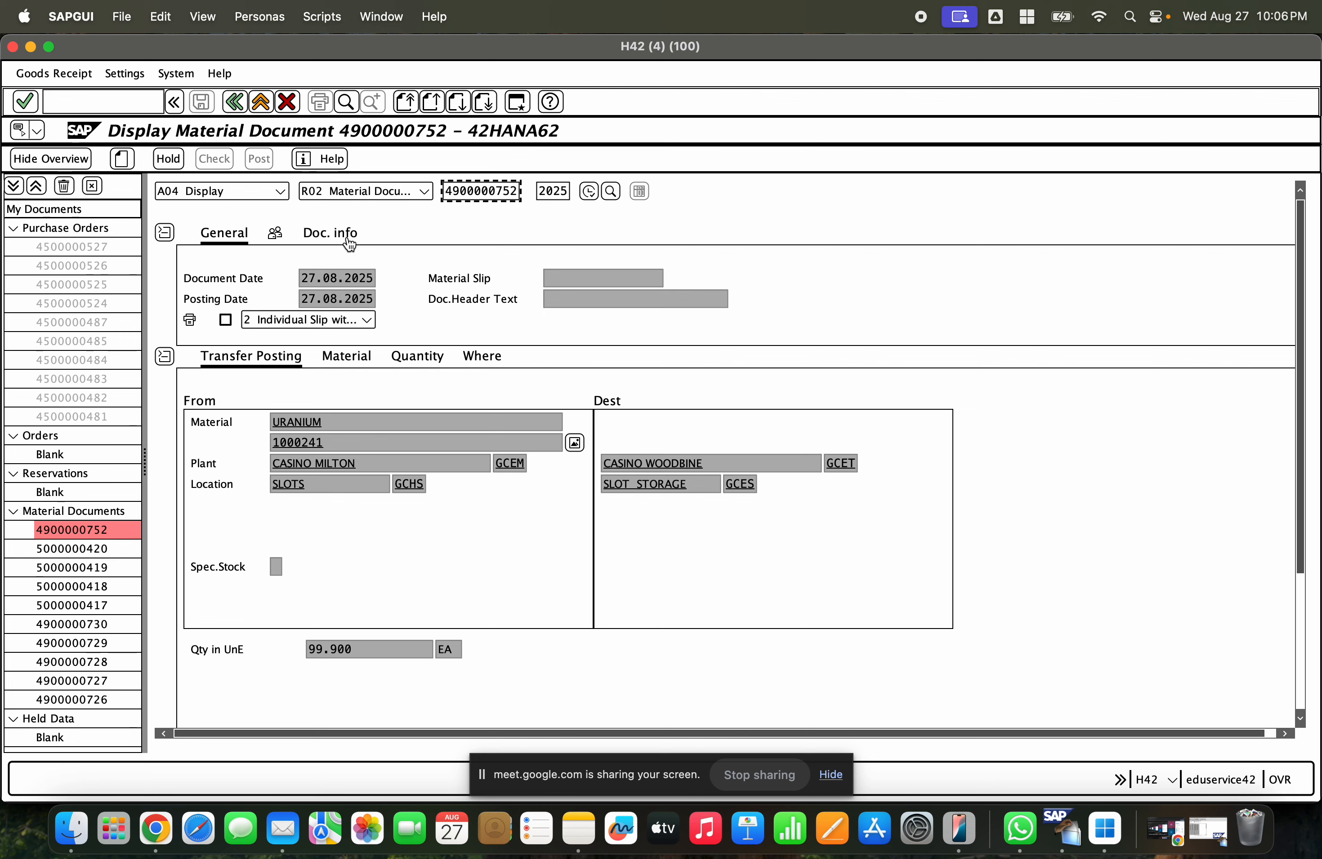
left_click(344, 237)
left_click(760, 285)
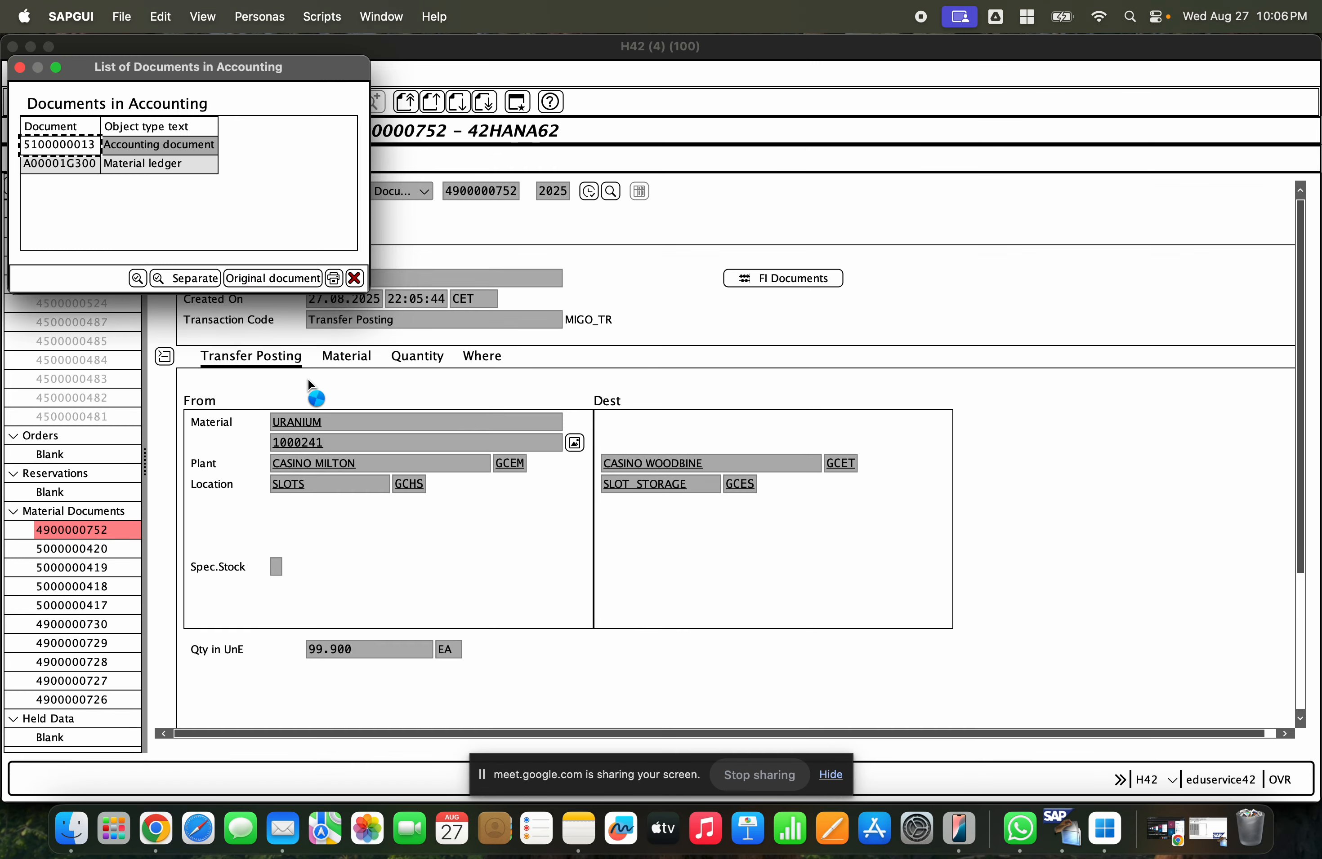
left_click(139, 148)
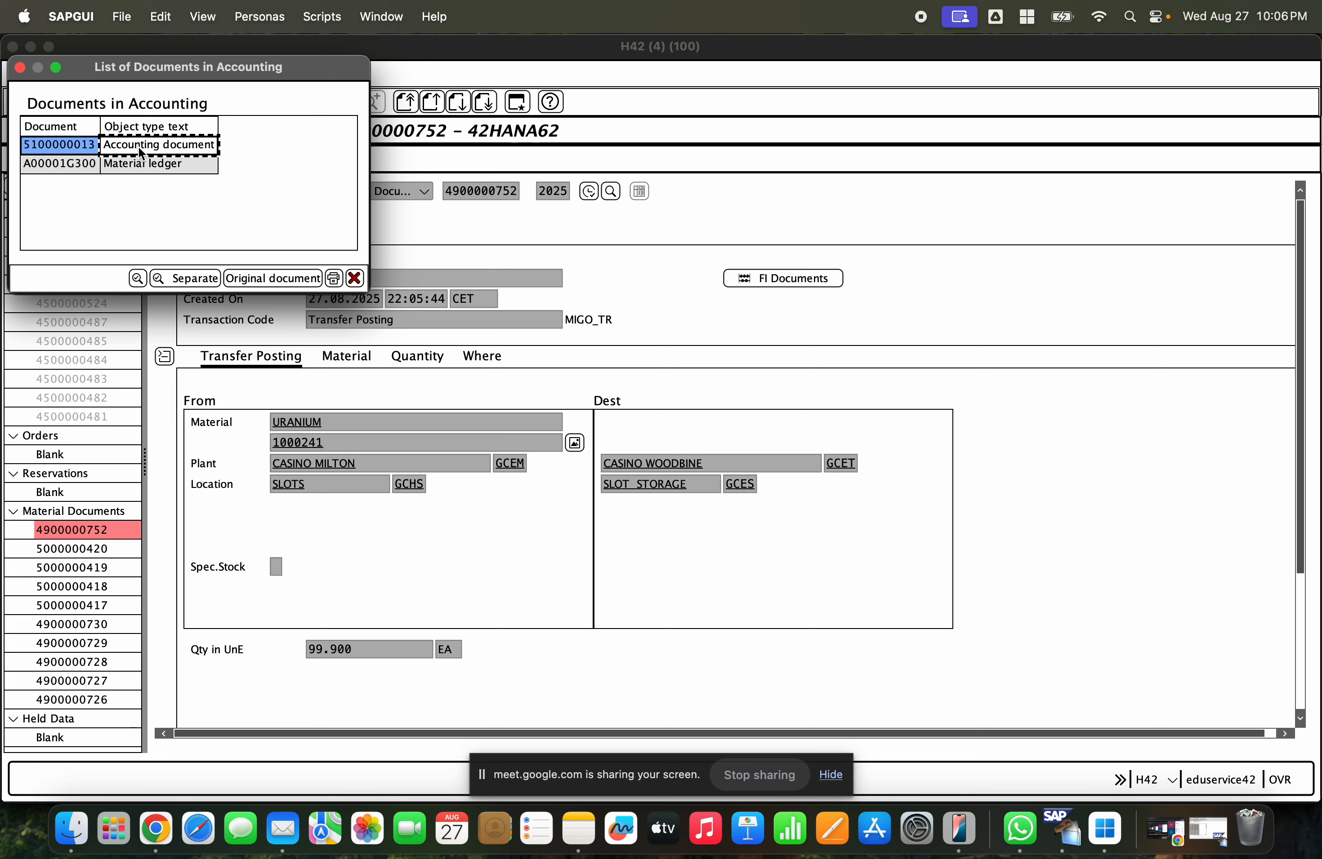
double_click(139, 150)
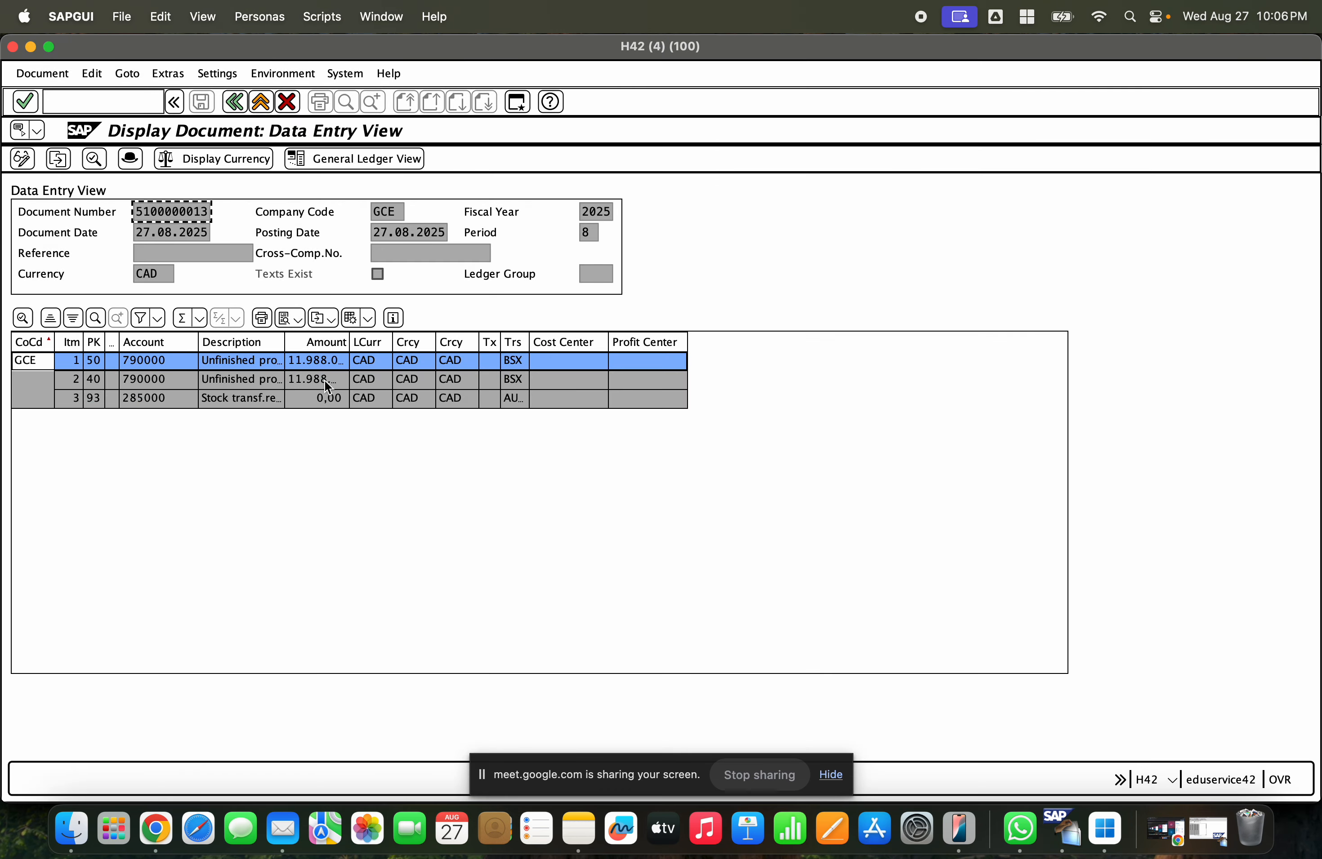
- Examine the accounting document's line items, widening the transaction and amount columns
left_click(512, 360)
left_click(520, 378)
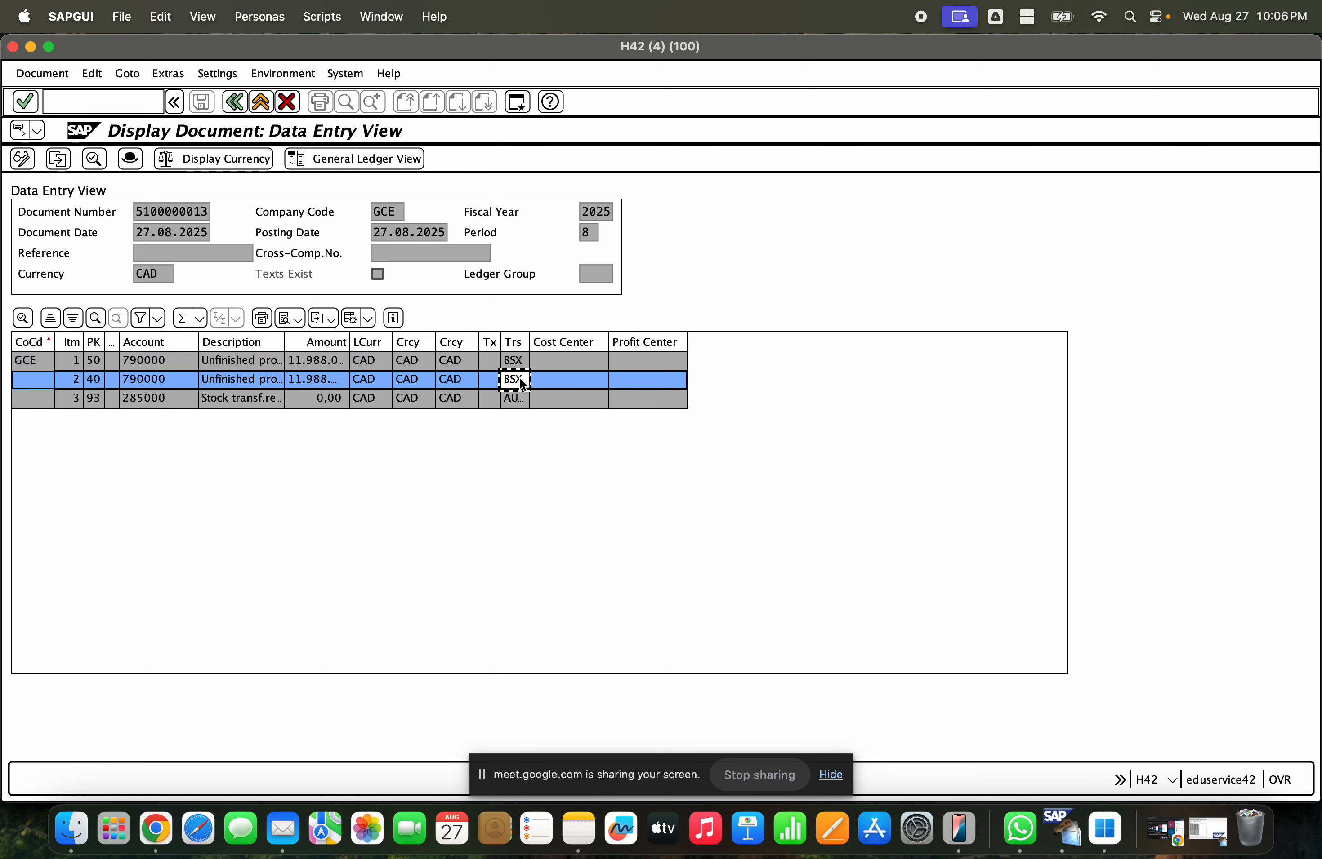
left_click(508, 365)
left_click(511, 378)
left_click(512, 362)
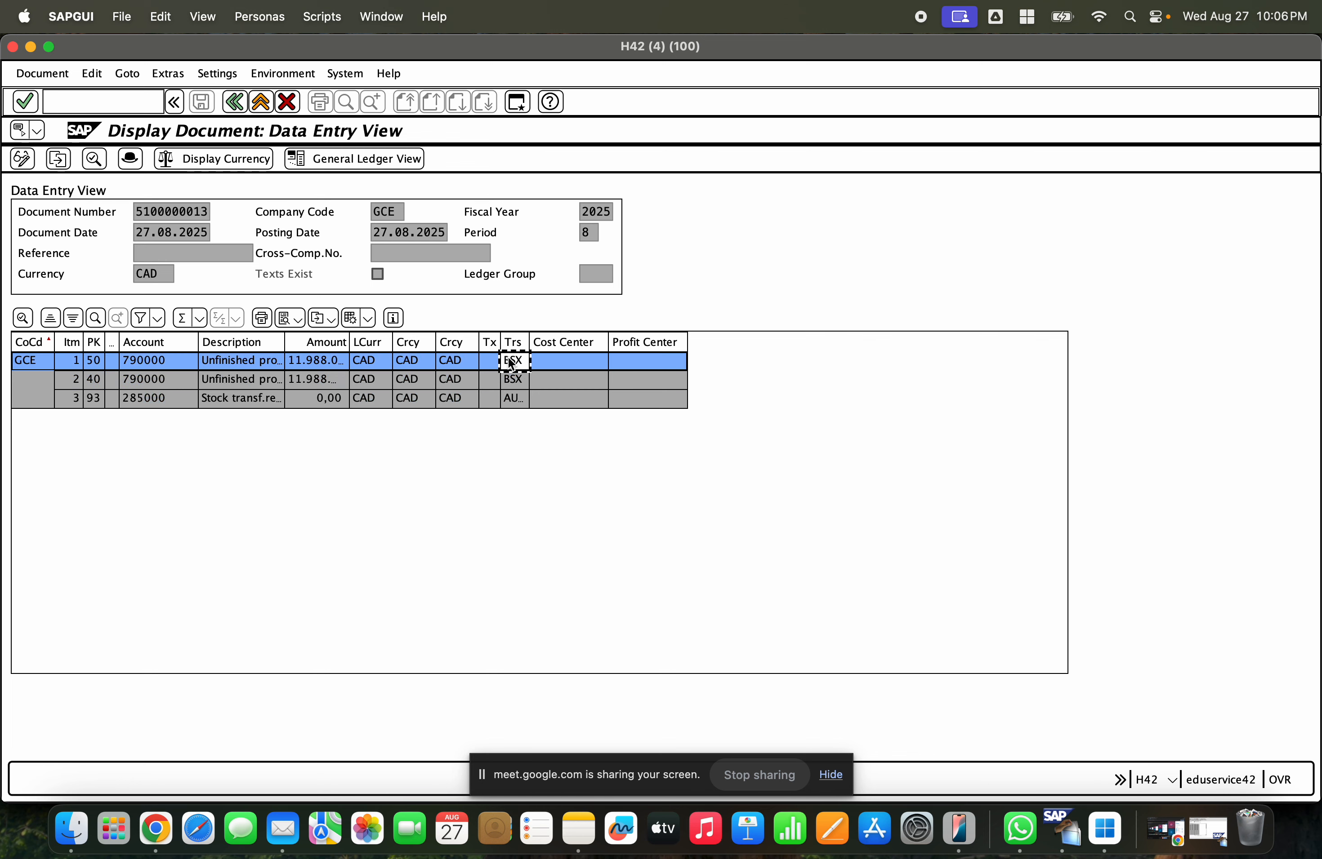
left_click(512, 380)
left_click(512, 362)
left_click(513, 379)
left_click(514, 361)
left_click_drag(529, 341, 581, 342)
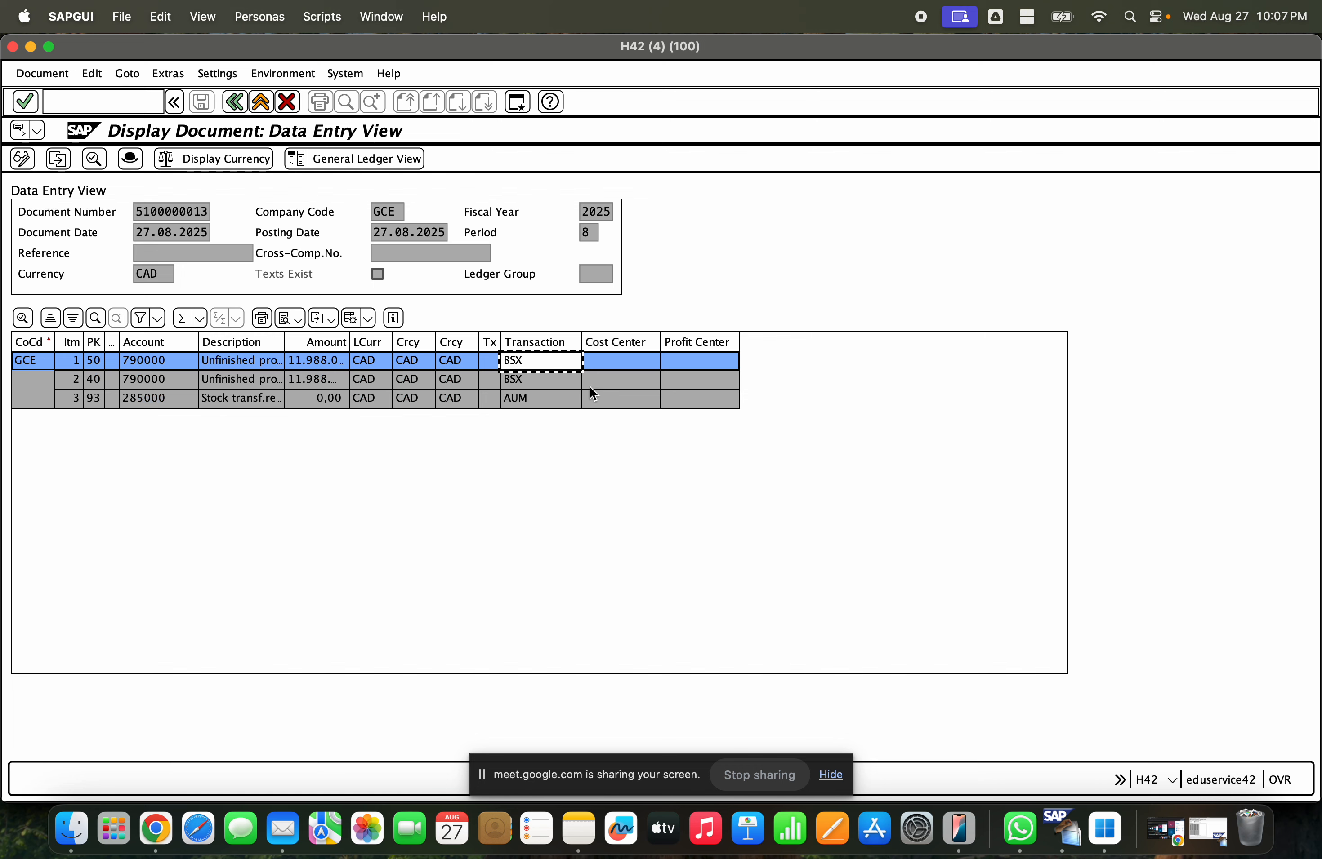
left_click_drag(351, 340, 494, 340)
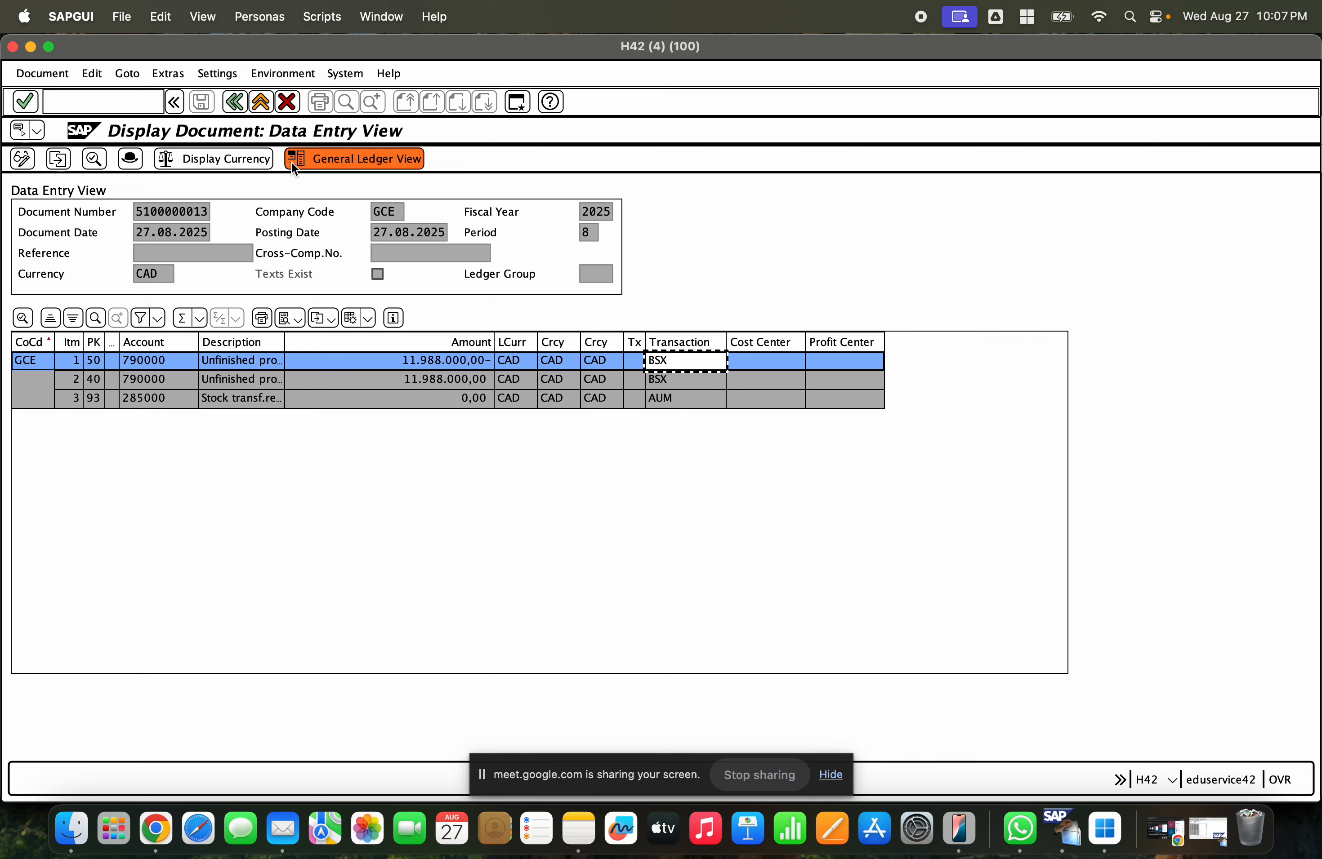
- Display the accounting document as a list
left_click(218, 69)
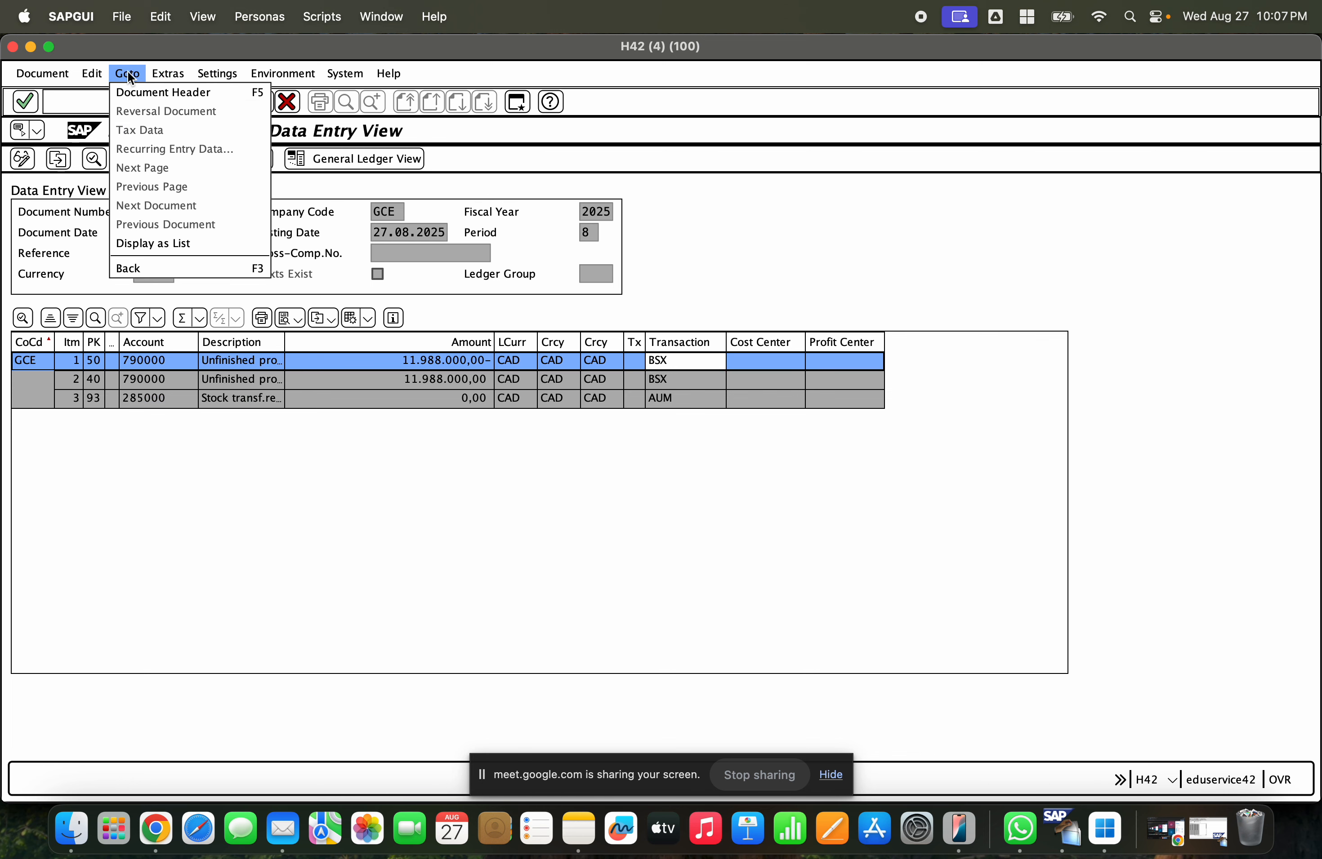
mouse_move(253, 72)
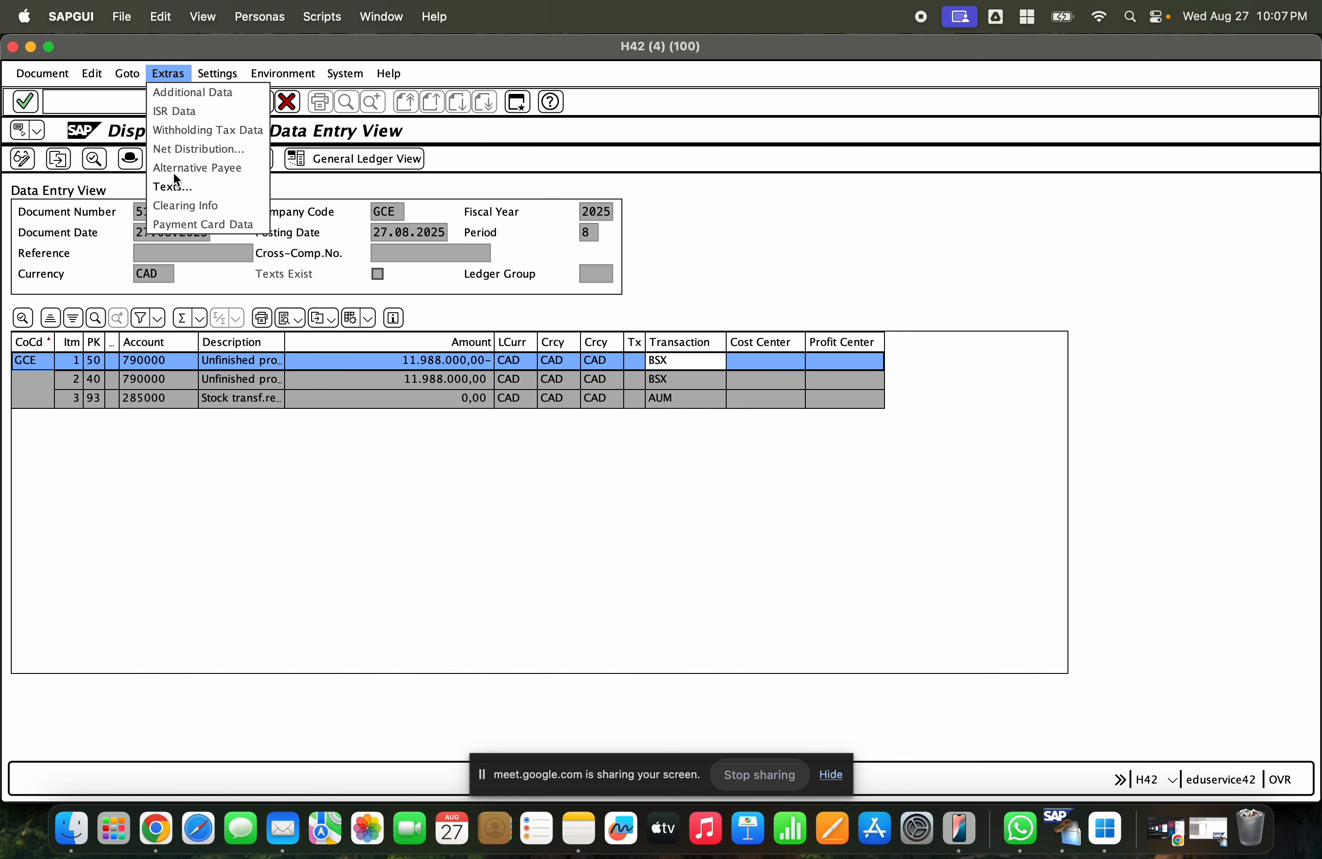
mouse_move(127, 74)
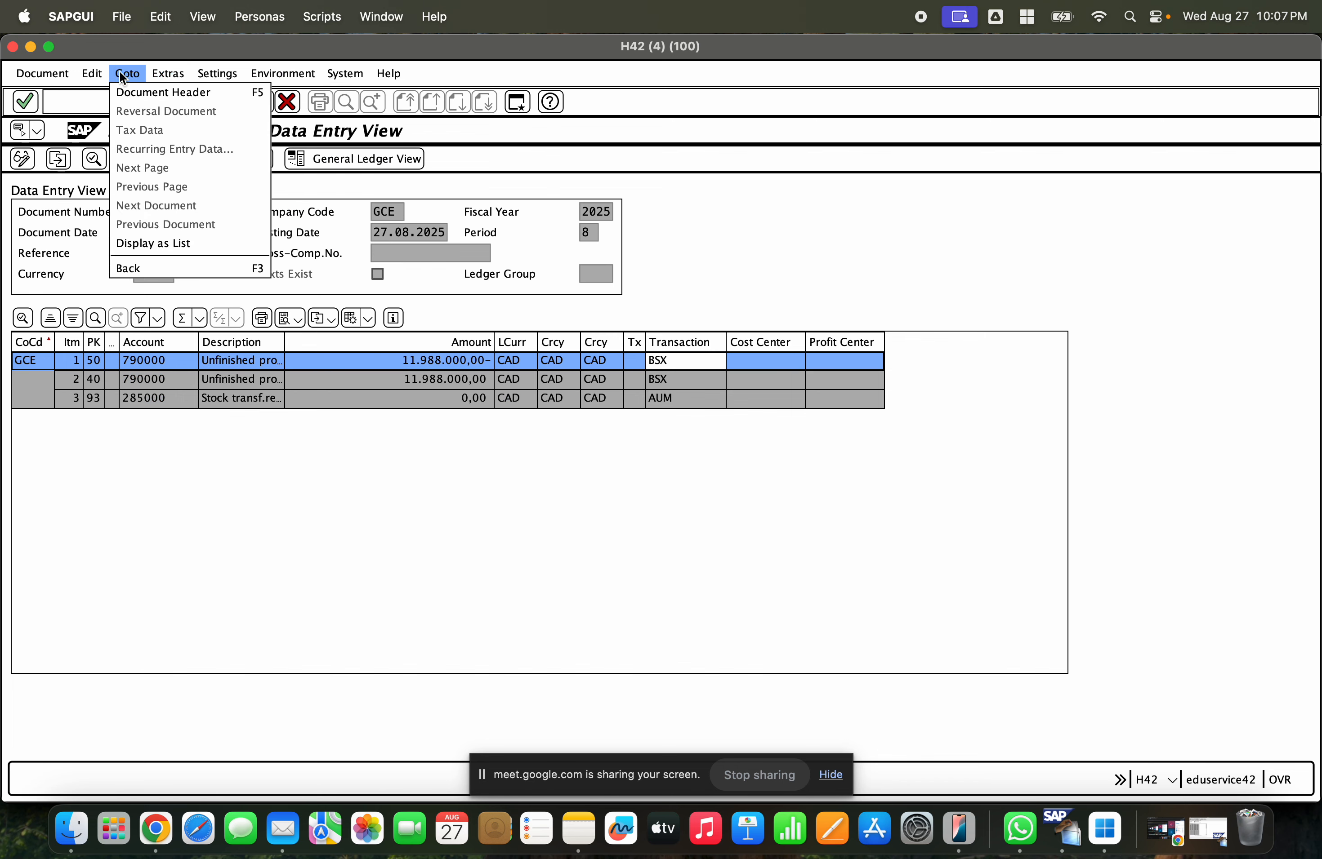
left_click(163, 242)
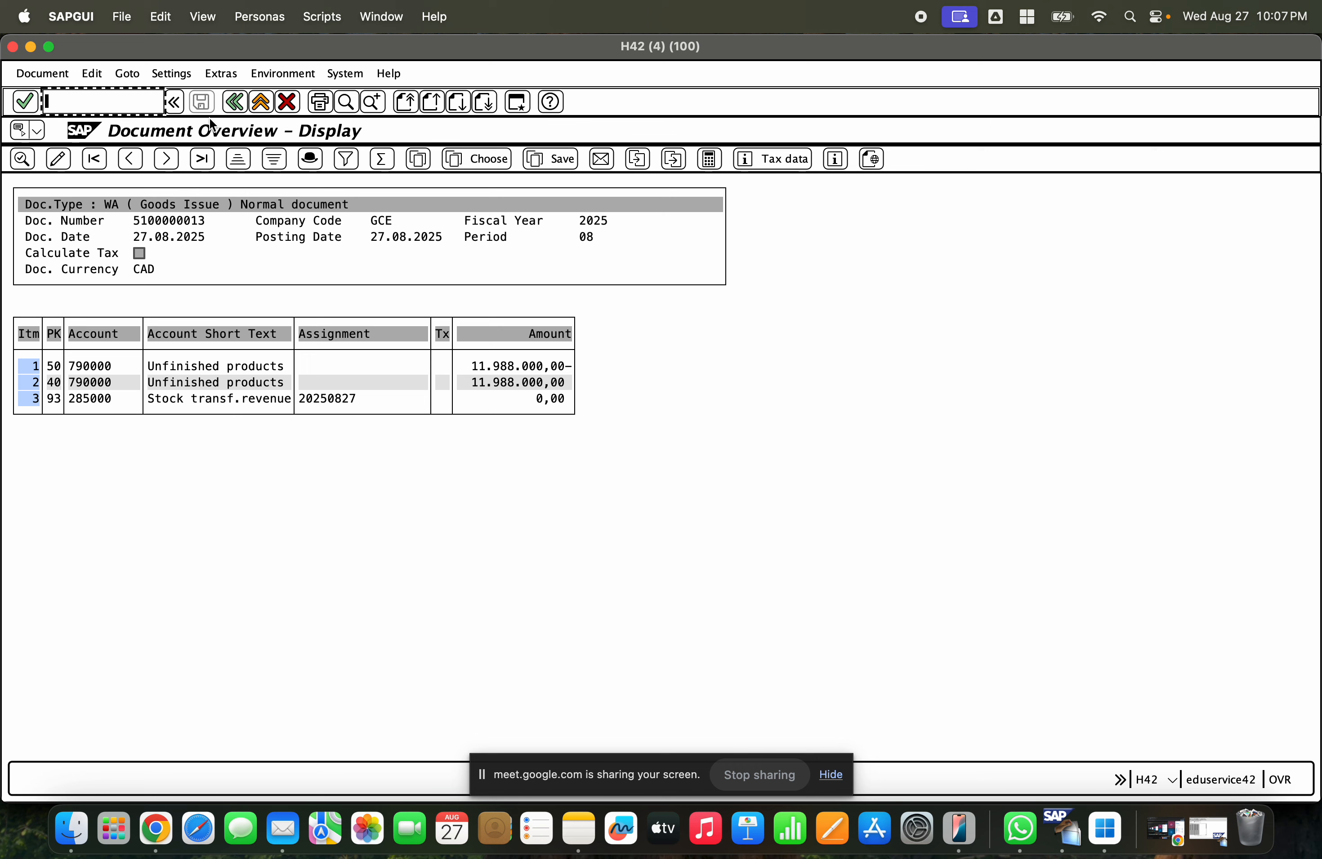
left_click(173, 74)
mouse_move(191, 116)
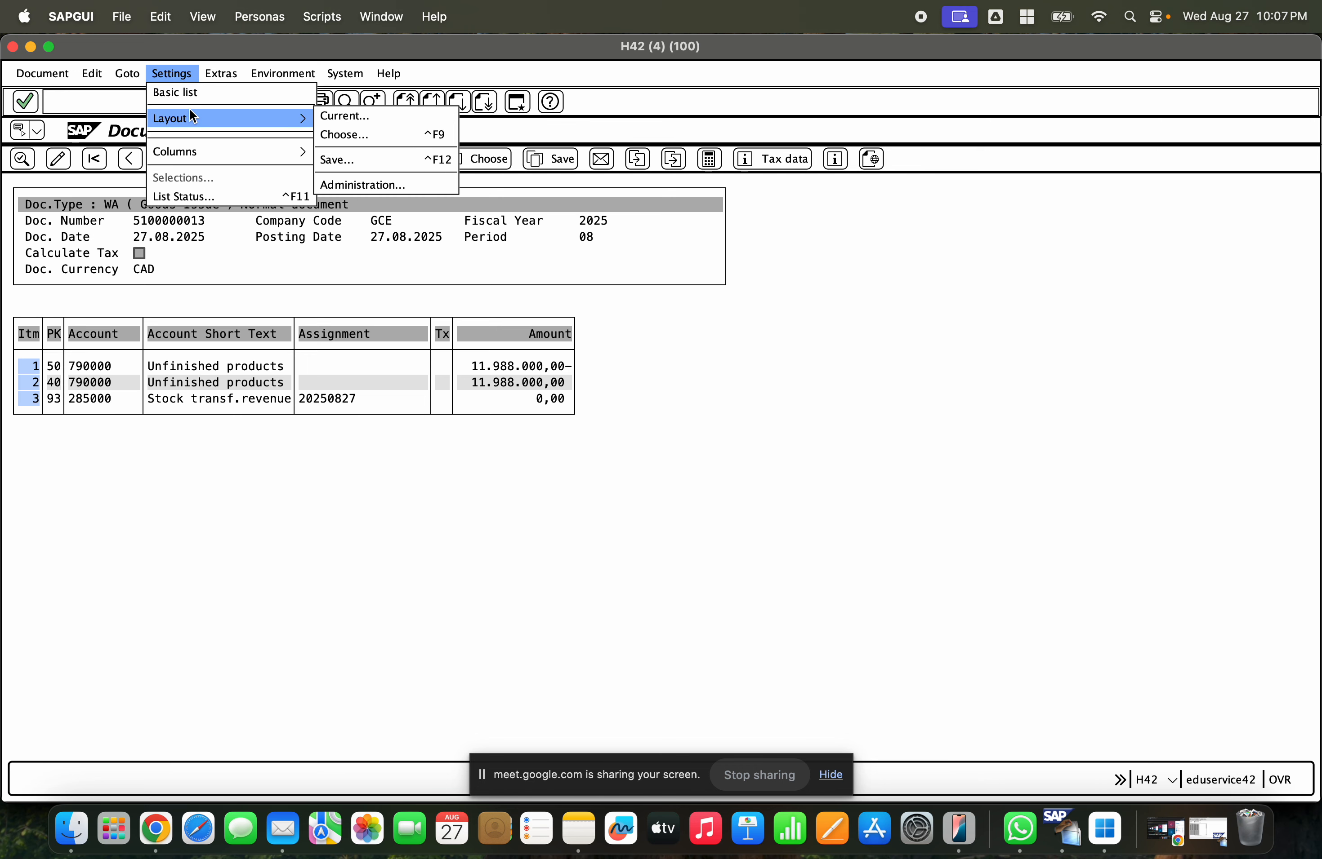
left_click(383, 132)
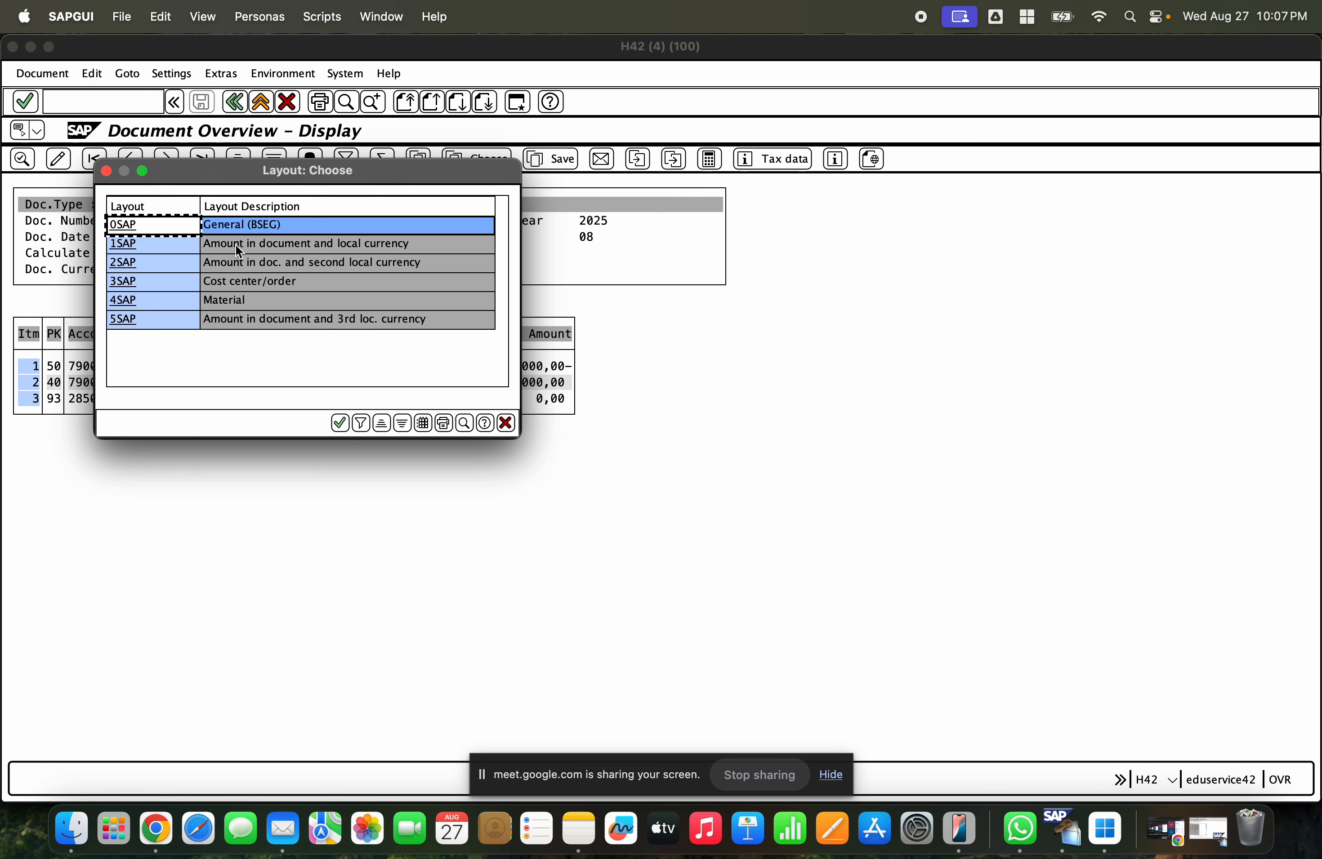
key("Down")
key("Down")
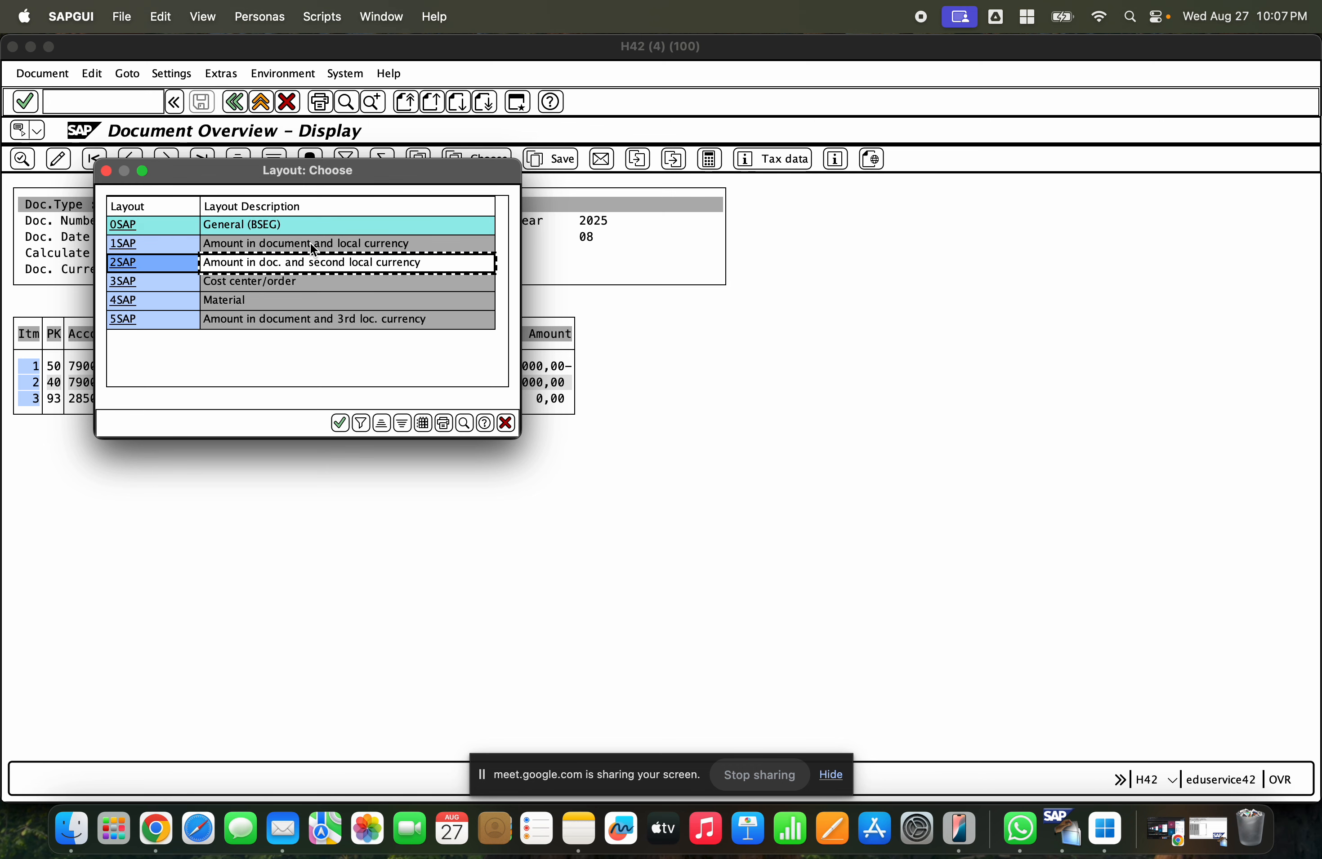
left_click(311, 245)
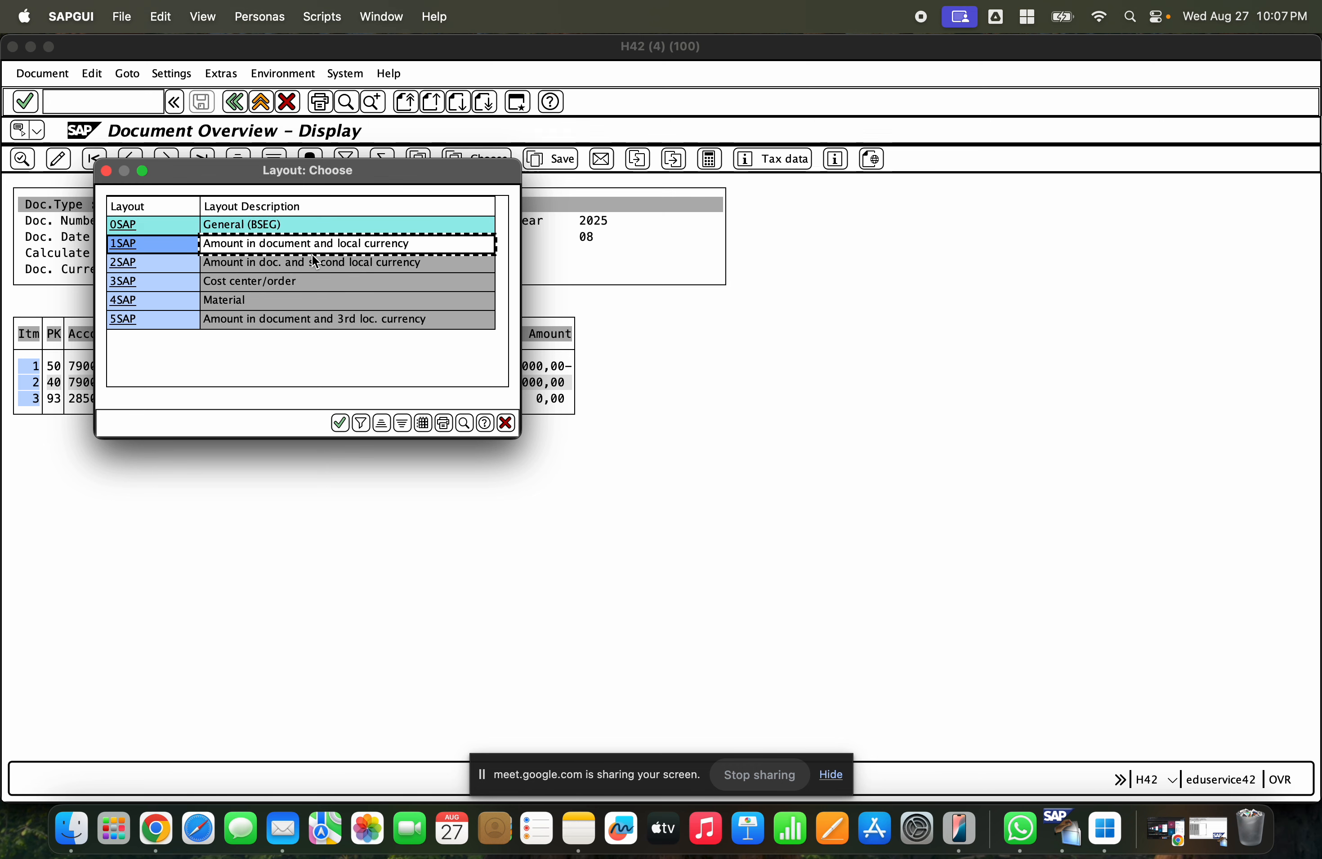
left_click(505, 423)
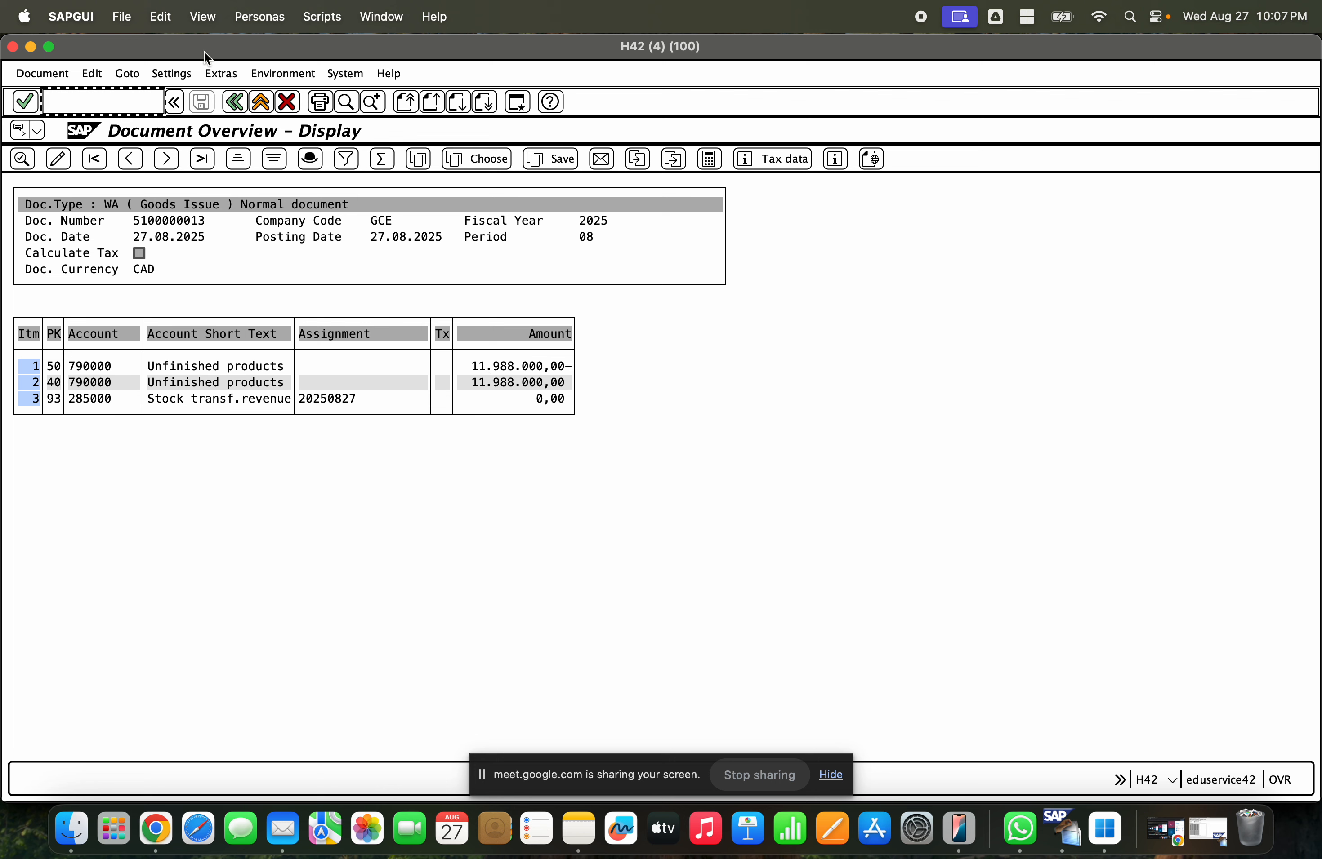
- Display the list status of the document overview and close it
left_click(173, 74)
mouse_move(199, 151)
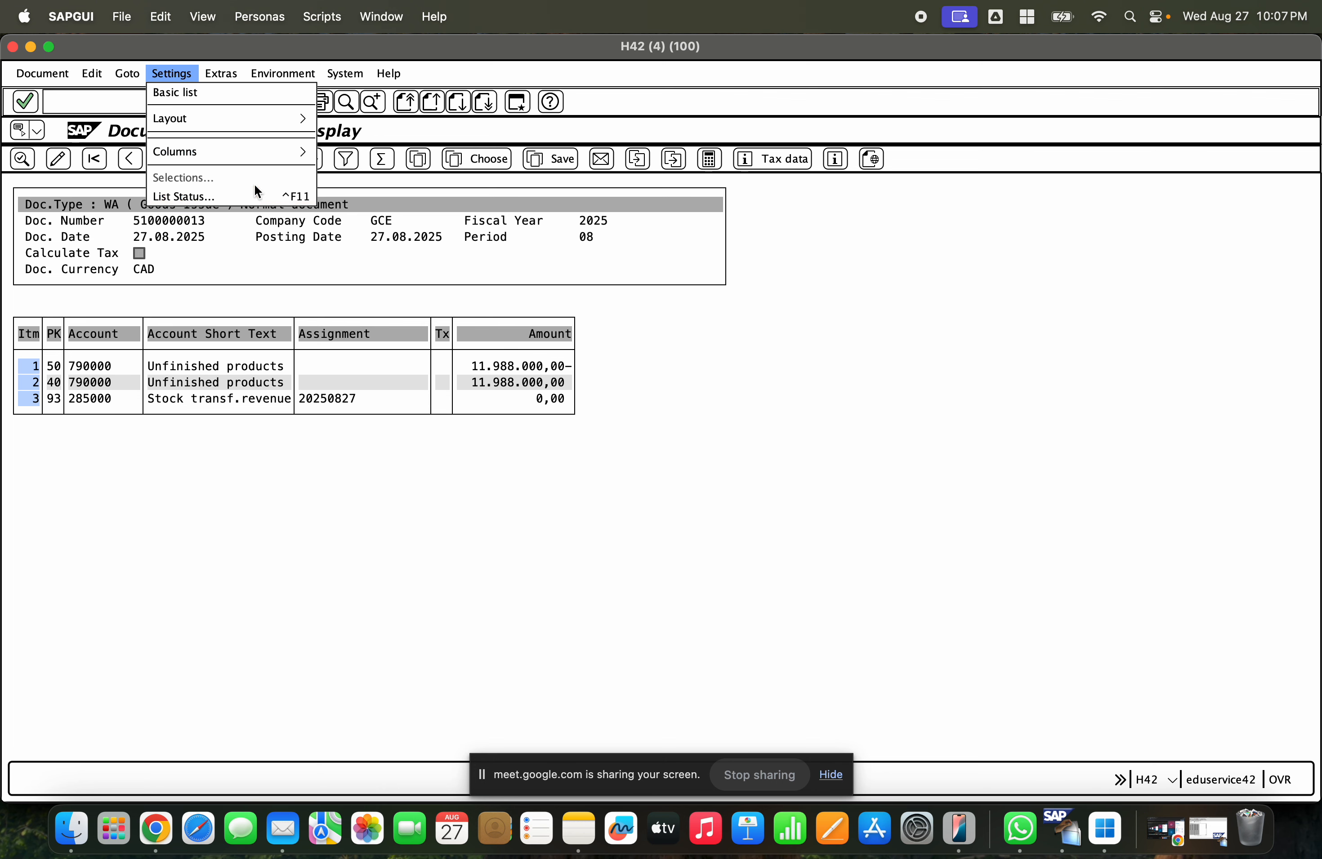
left_click(247, 196)
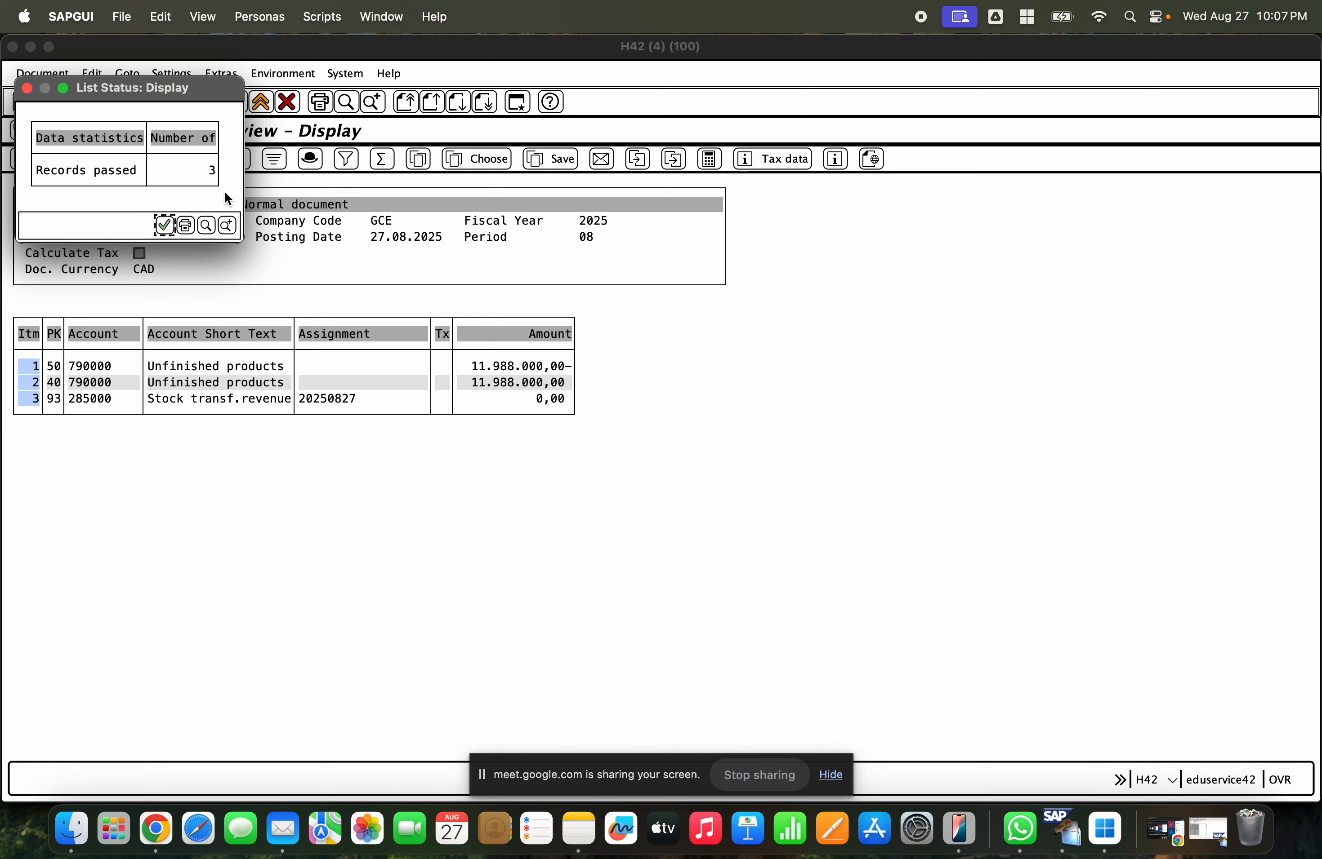
left_click(164, 225)
- Switch the line item list to the 1SAP layout, amount in document and local currency, and review its rows
left_click(223, 71)
mouse_move(183, 74)
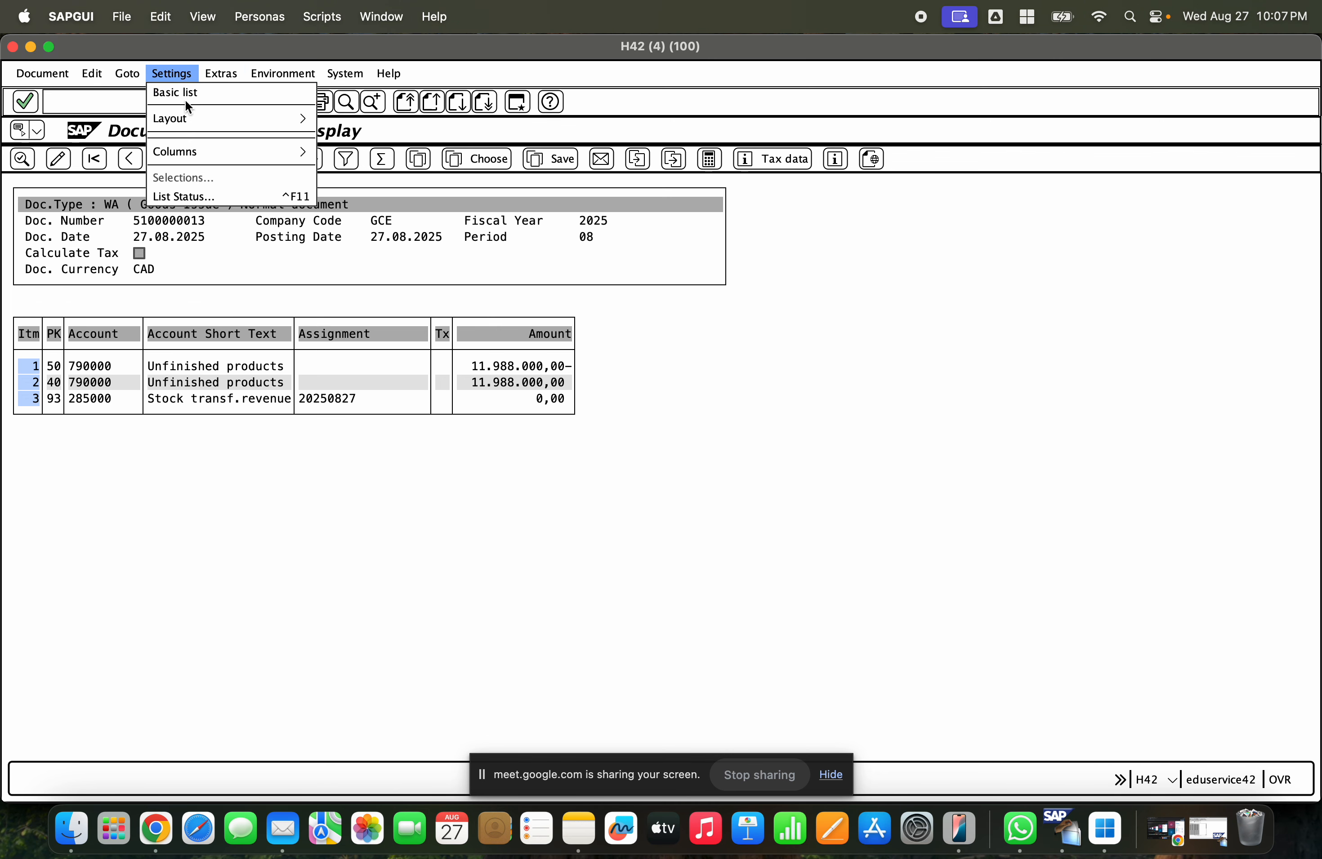
mouse_move(190, 119)
left_click(370, 130)
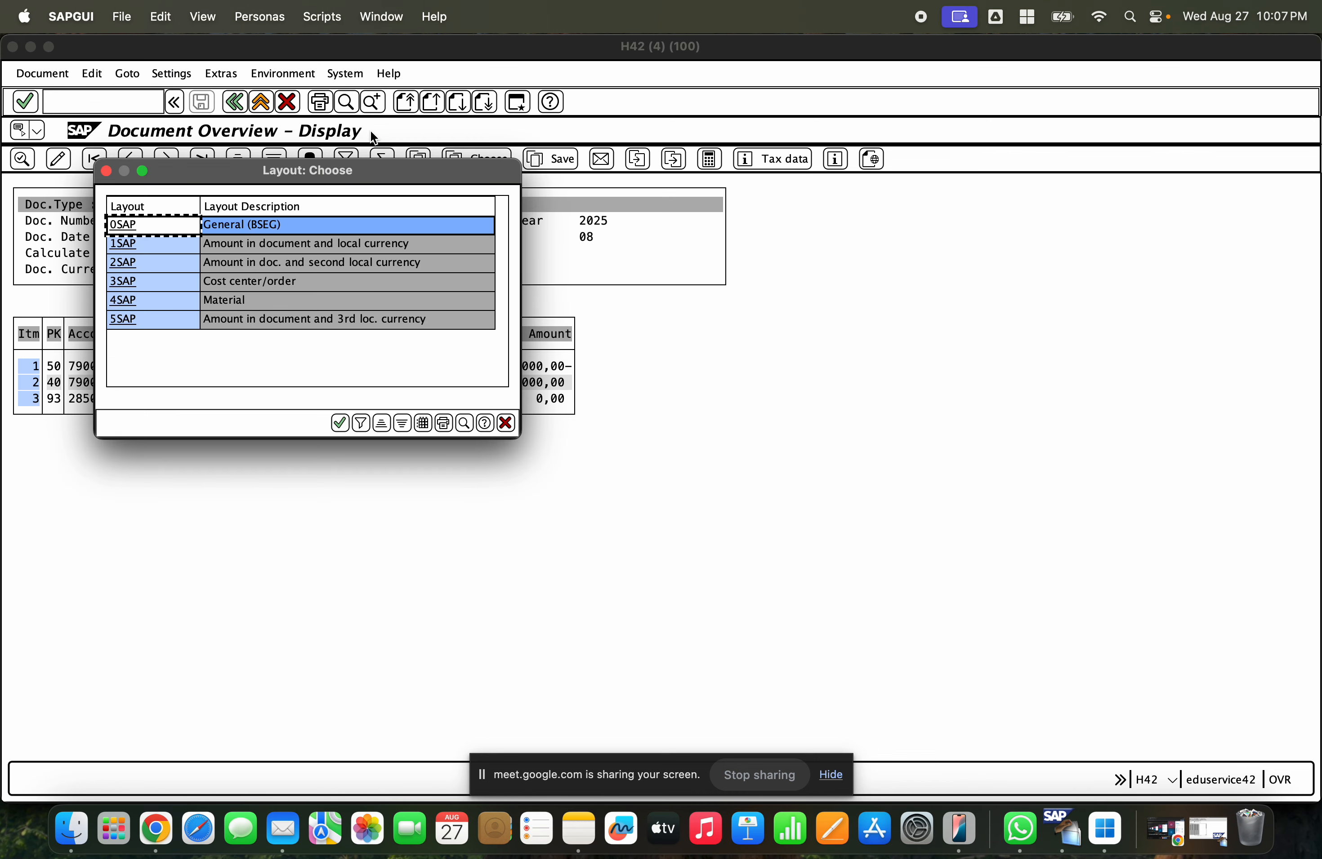
double_click(258, 246)
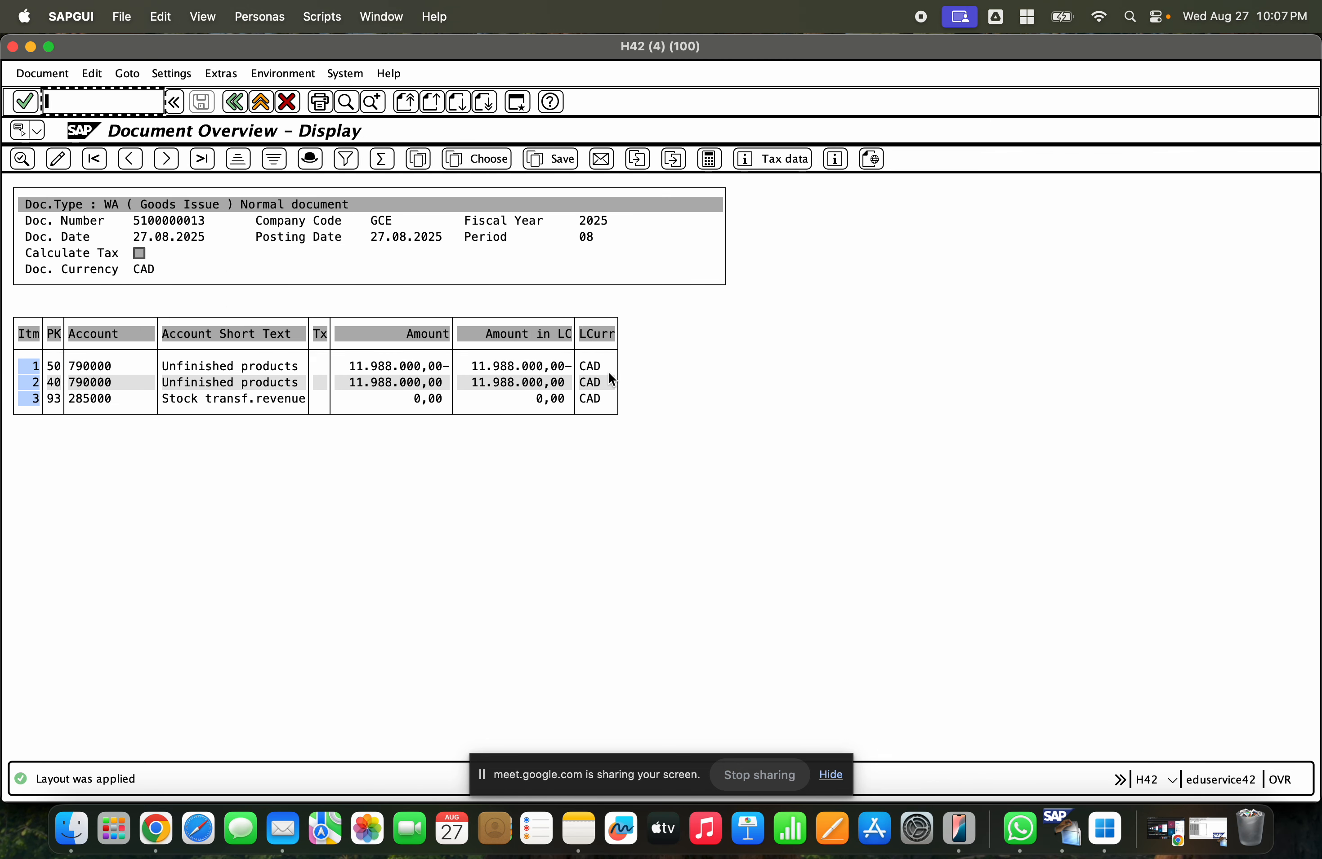
left_click(515, 363)
left_click(522, 386)
left_click(525, 409)
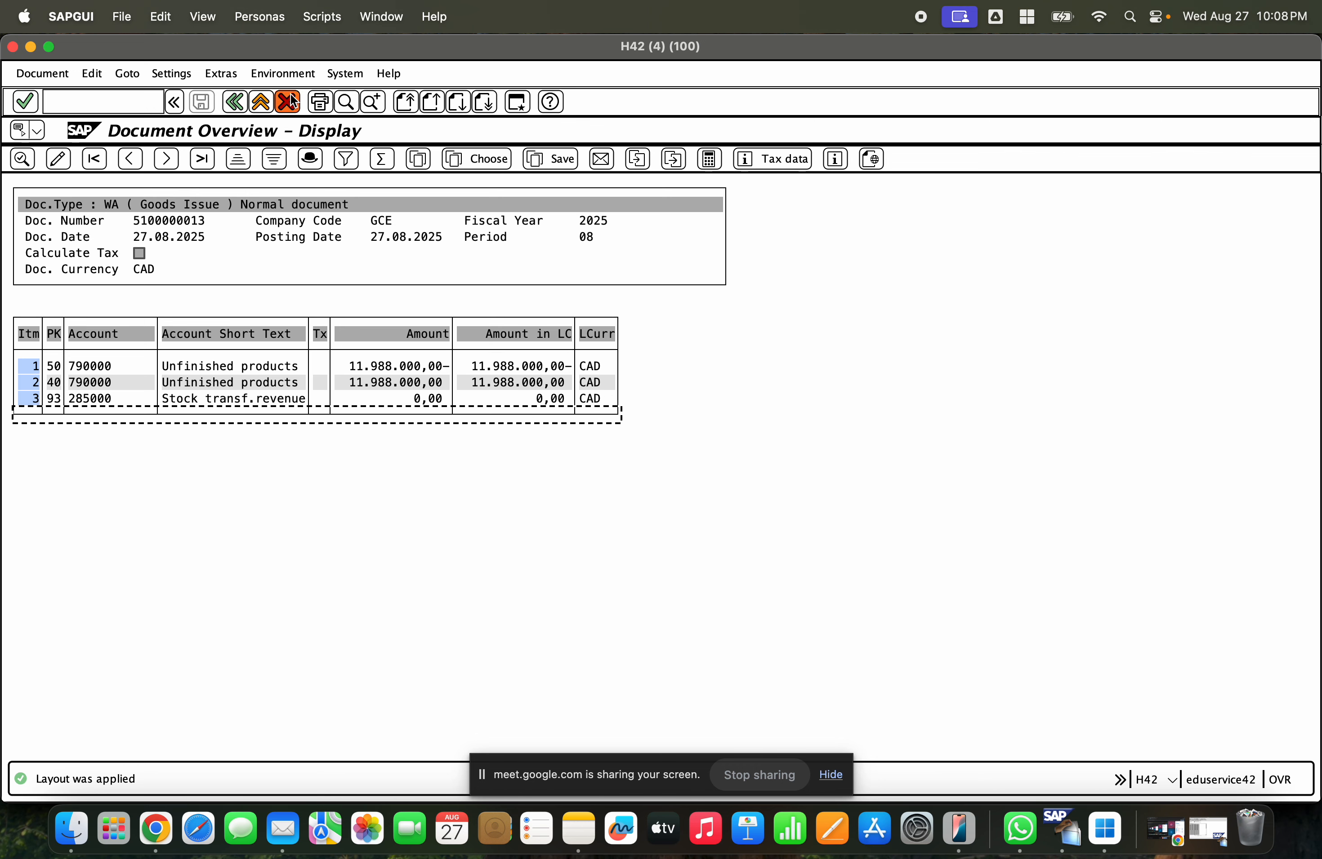
- Switch the line item list to the 2SAP layout, amount in document and second local currency
left_click(173, 77)
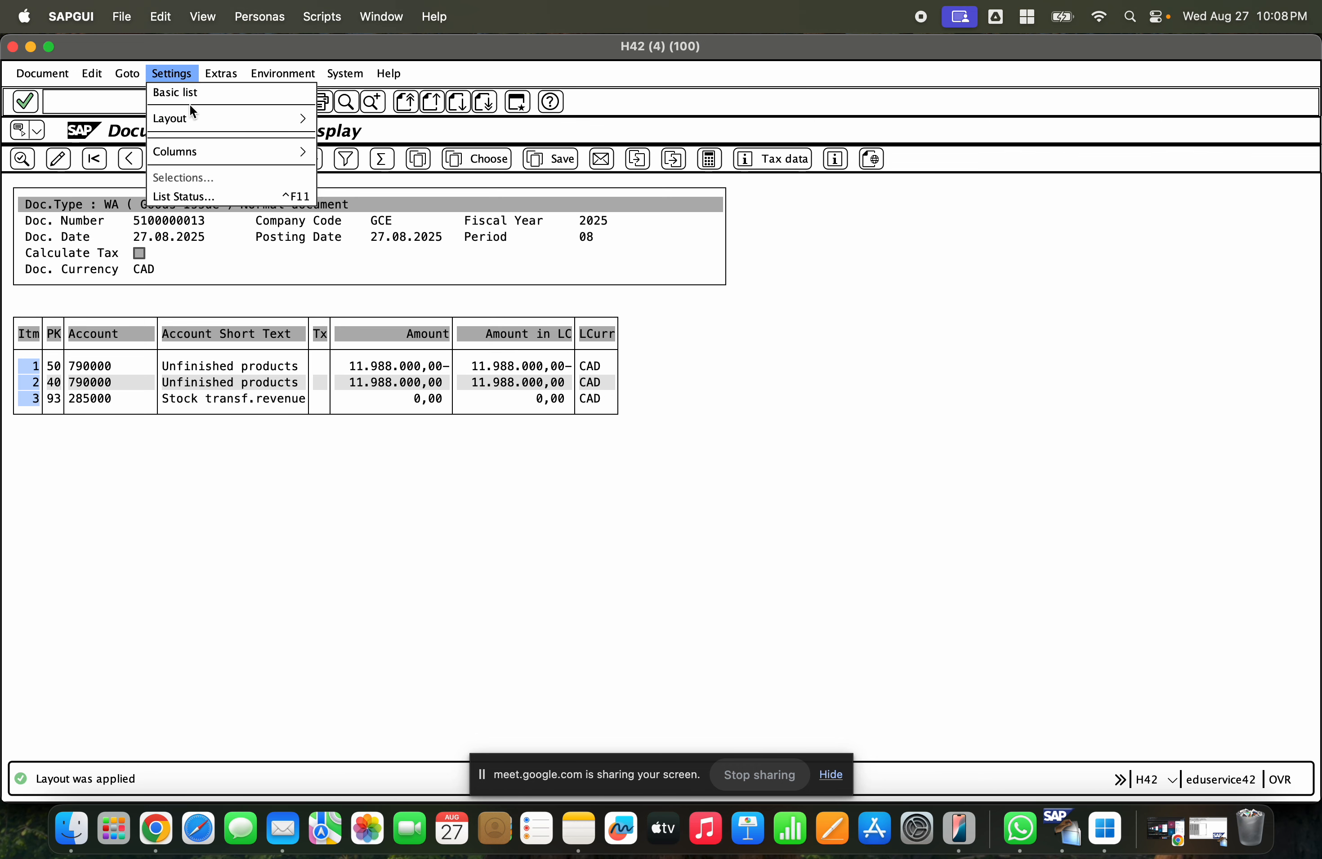
mouse_move(194, 111)
left_click(322, 129)
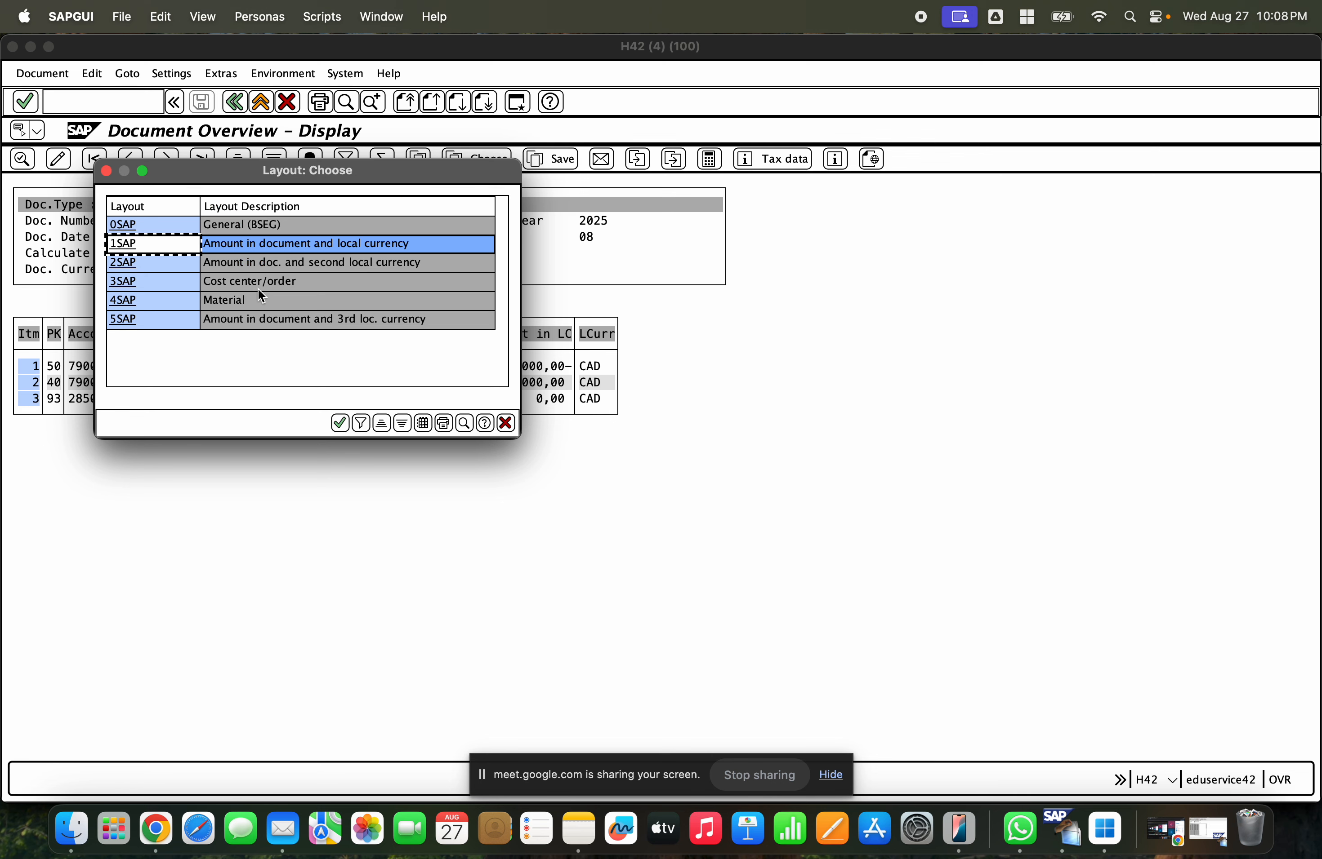
double_click(261, 266)
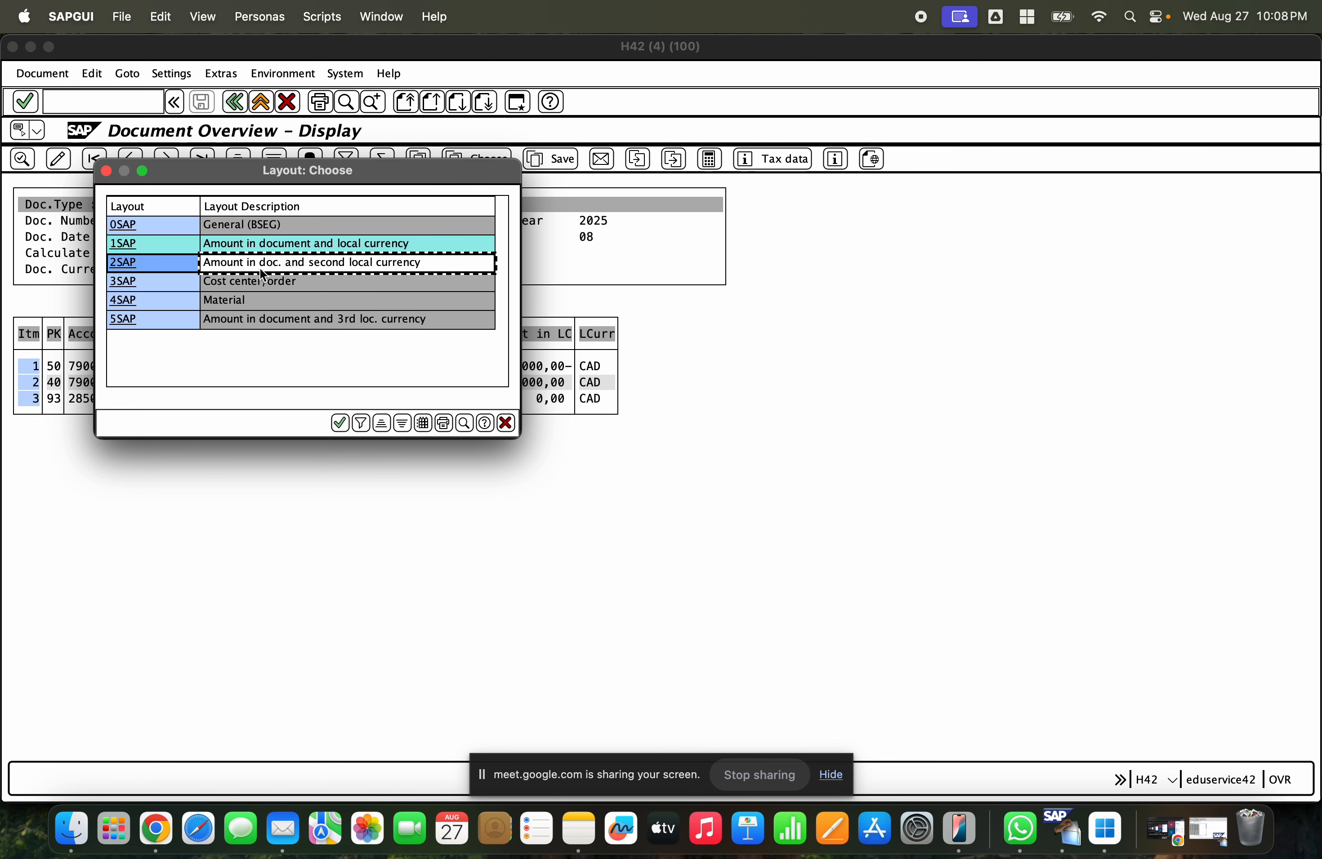
left_click(583, 367)
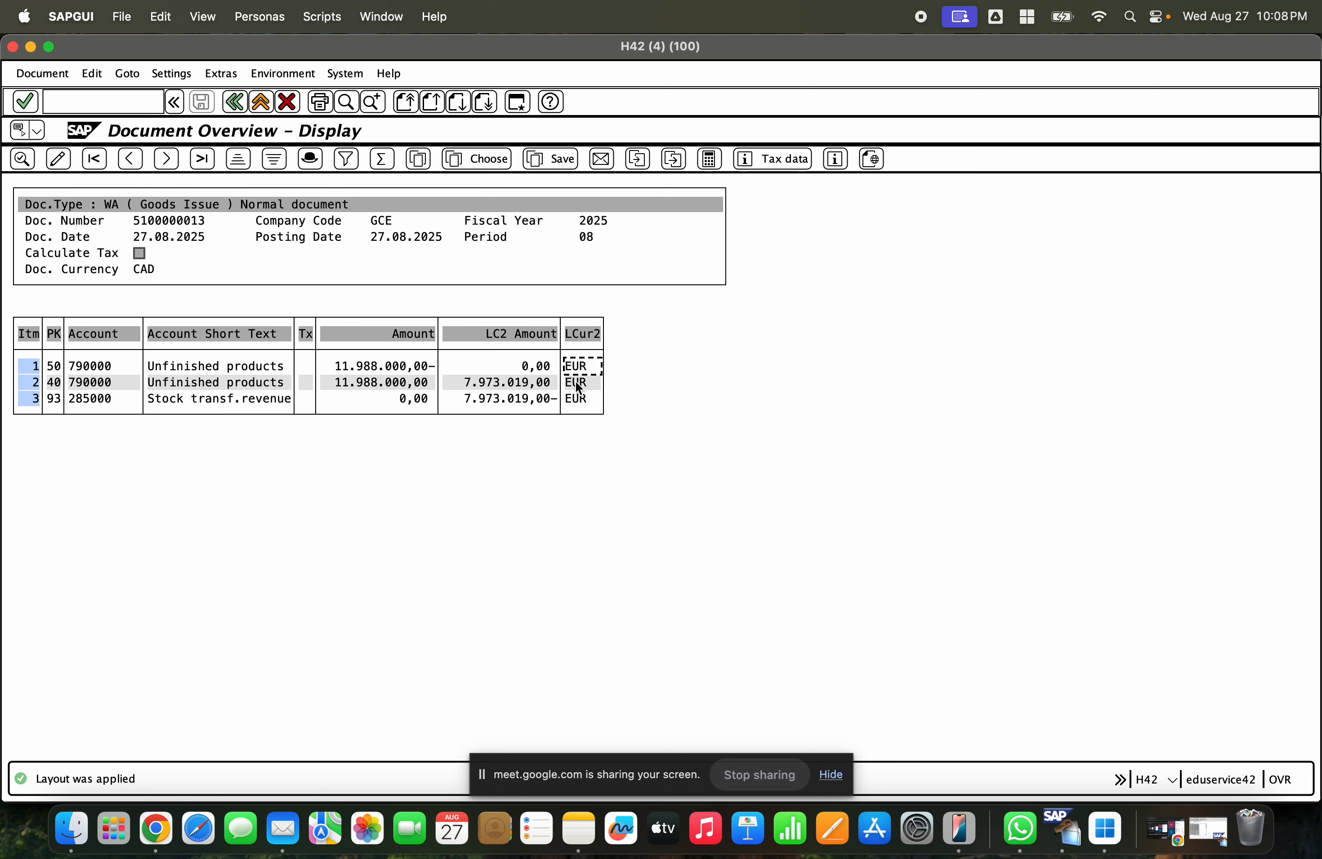
- Switch the line item list to the 3SAP cost center/order layout
left_click(172, 74)
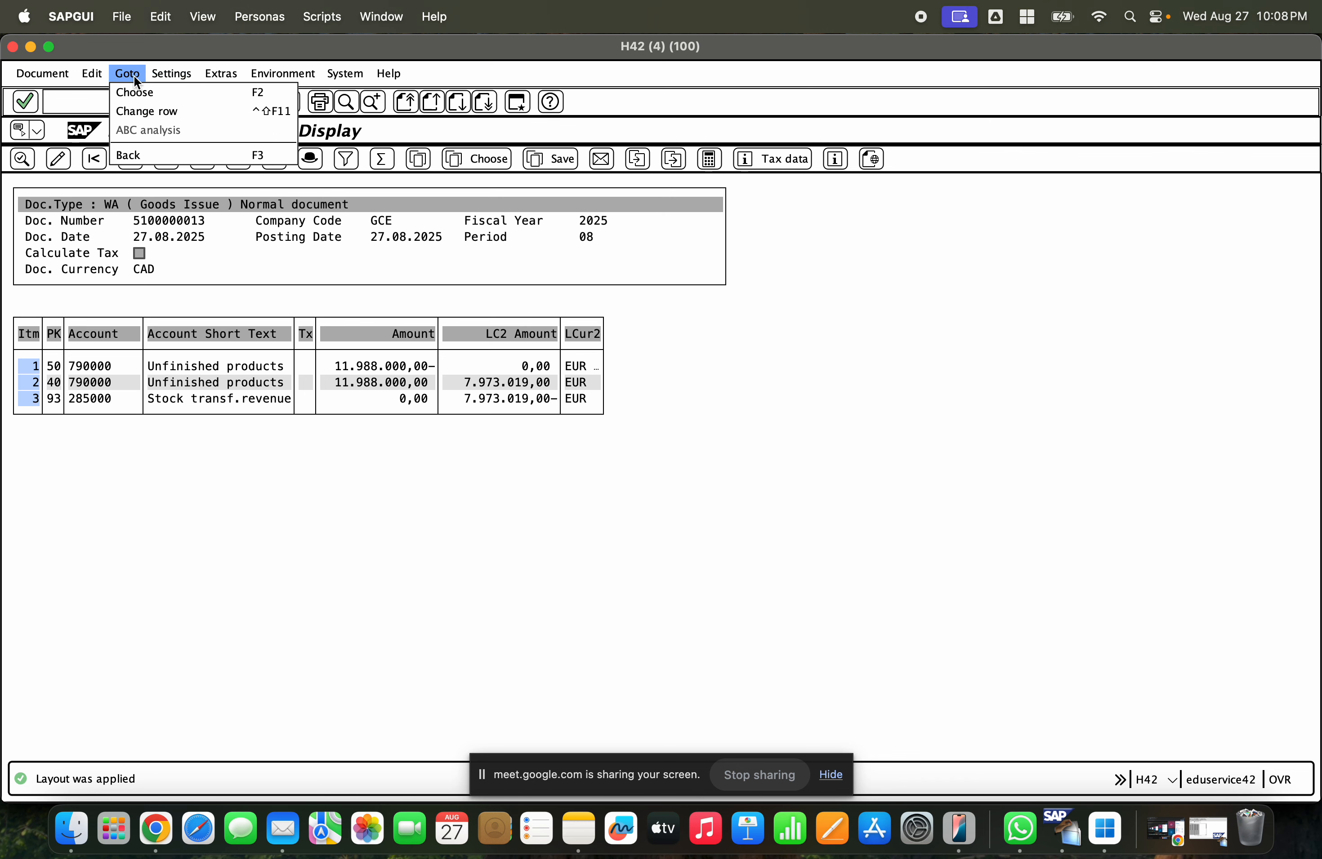
mouse_move(189, 118)
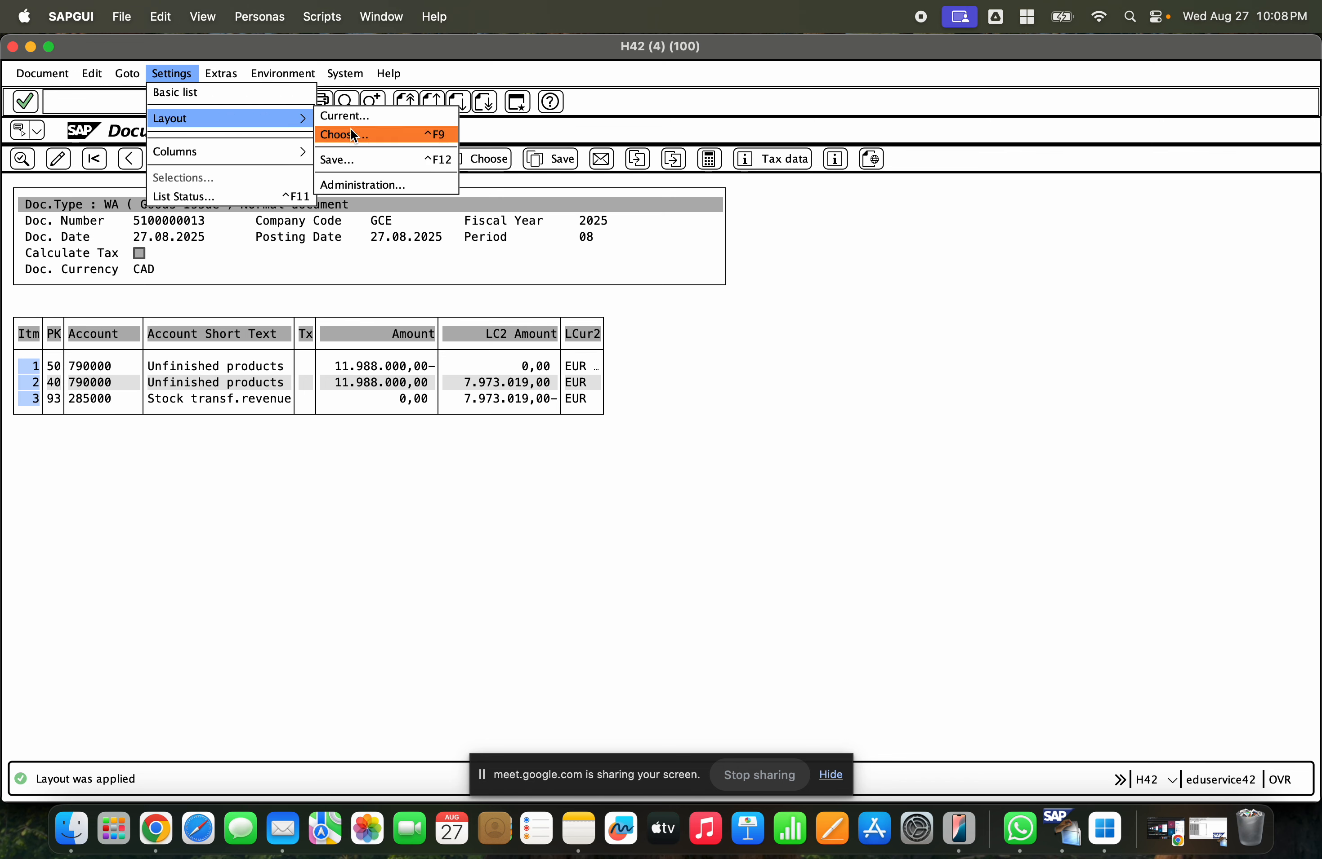
left_click(350, 132)
double_click(268, 285)
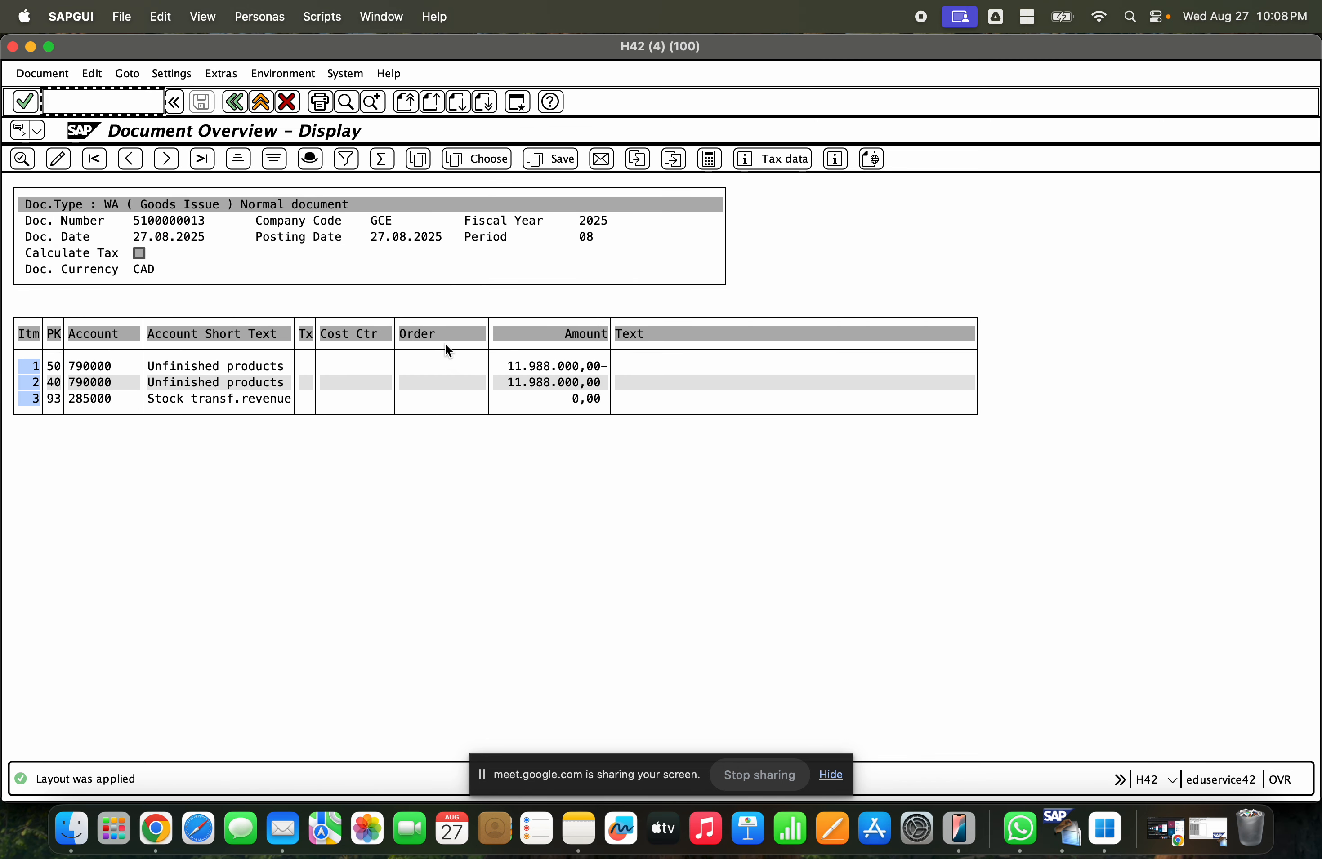
- Switch the line item list to the 4SAP Material layout and review the material rows
left_click(159, 74)
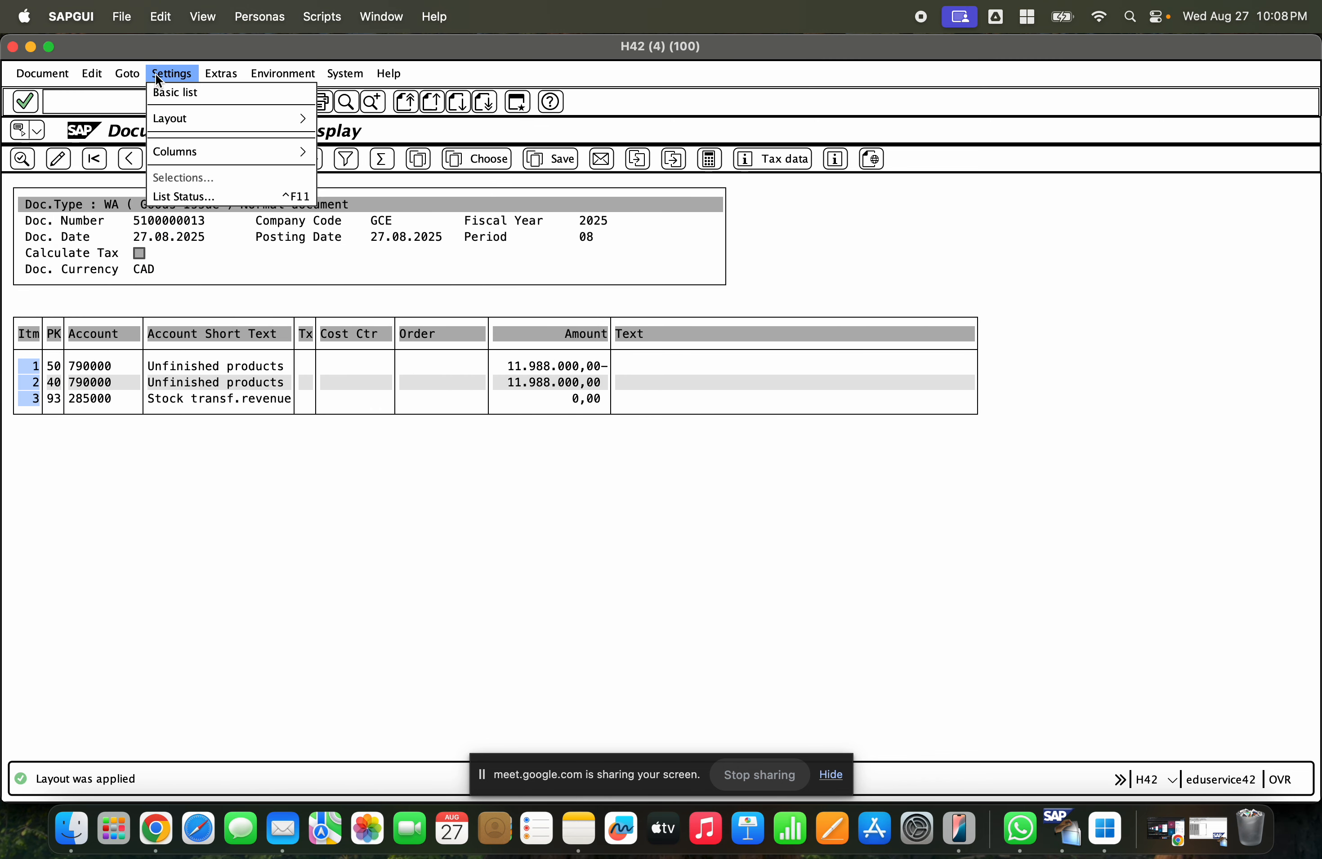
mouse_move(194, 119)
left_click(342, 139)
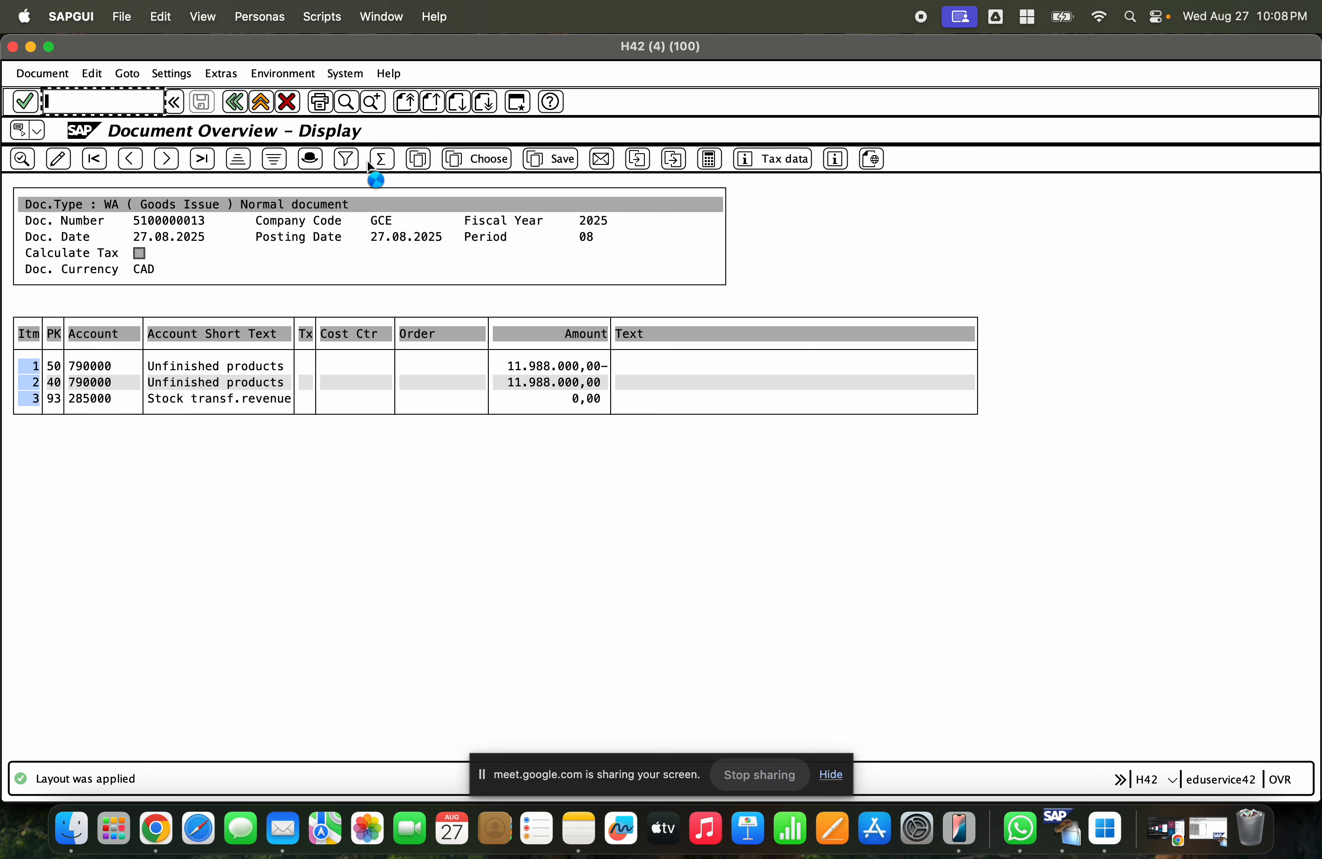
double_click(258, 305)
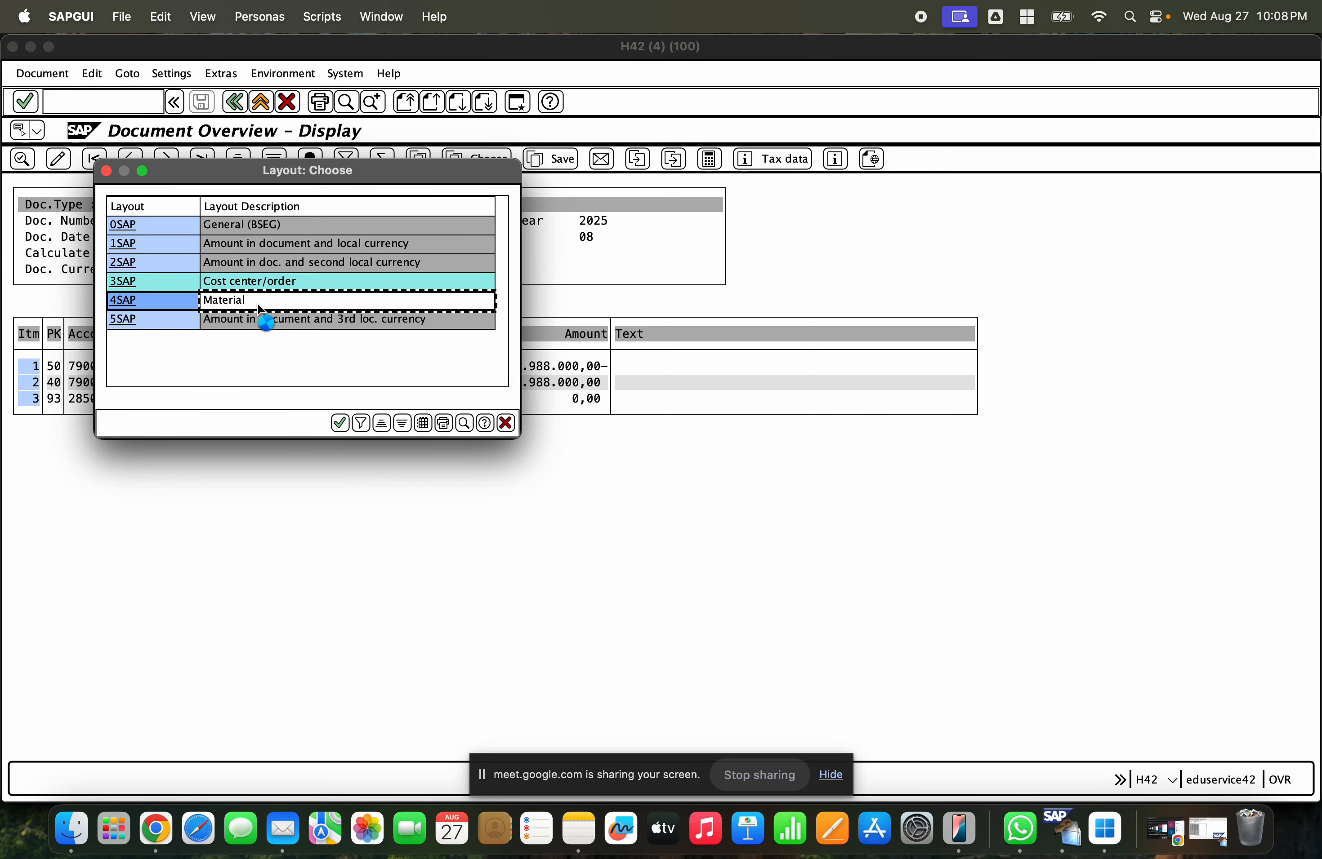
left_click(470, 381)
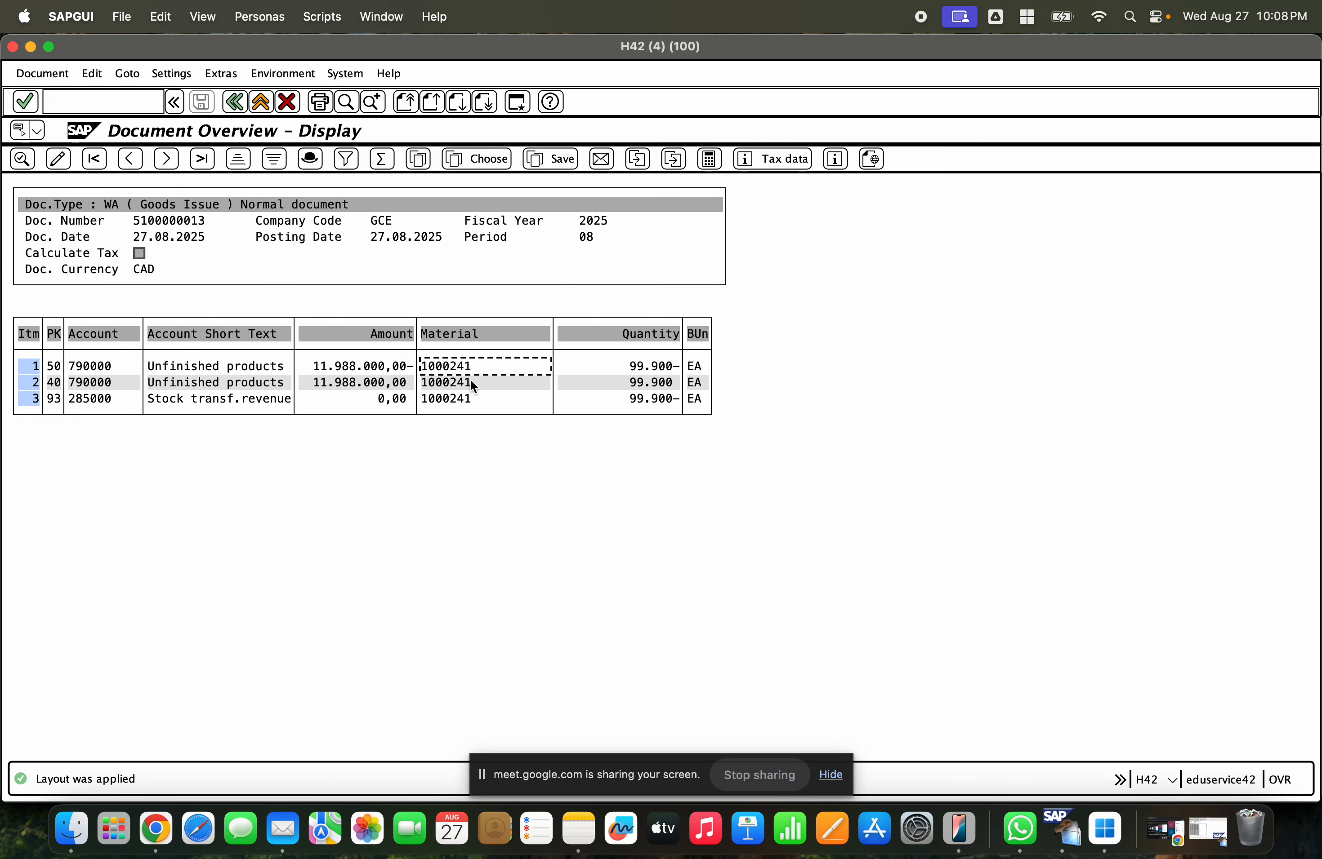
left_click(480, 398)
- Switch the line item list to the 5SAP layout, amount in document and third local currency
left_click(181, 76)
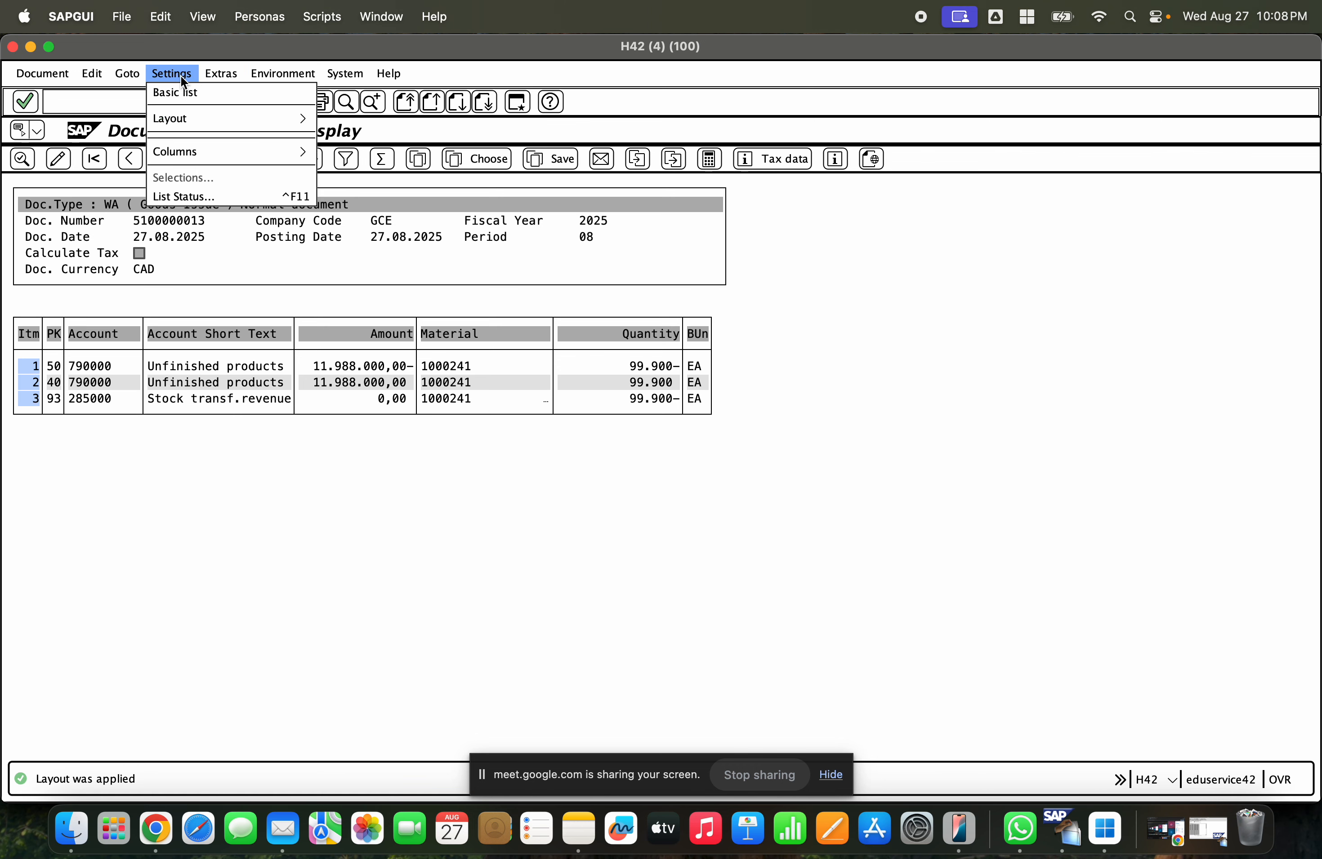
mouse_move(210, 113)
left_click(346, 133)
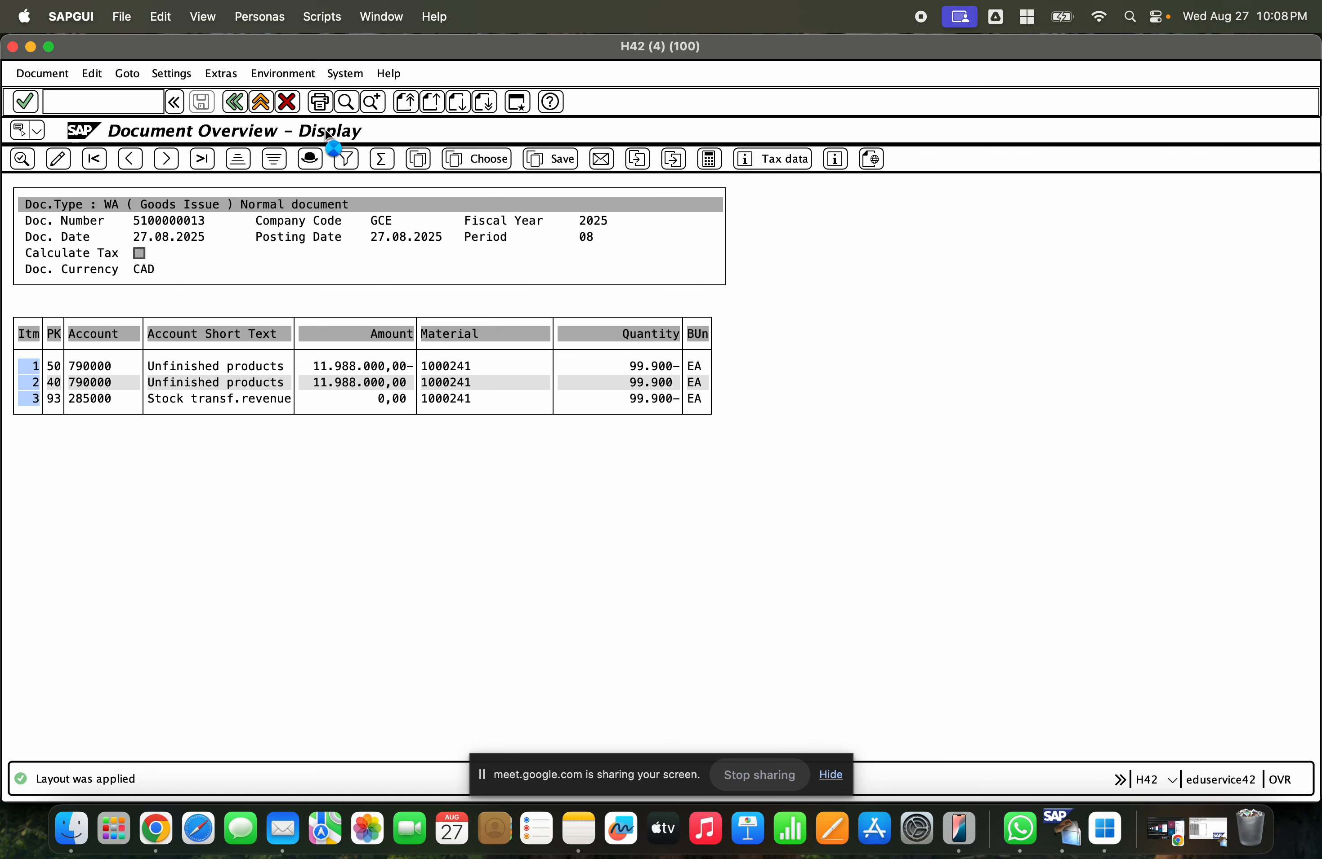
double_click(281, 323)
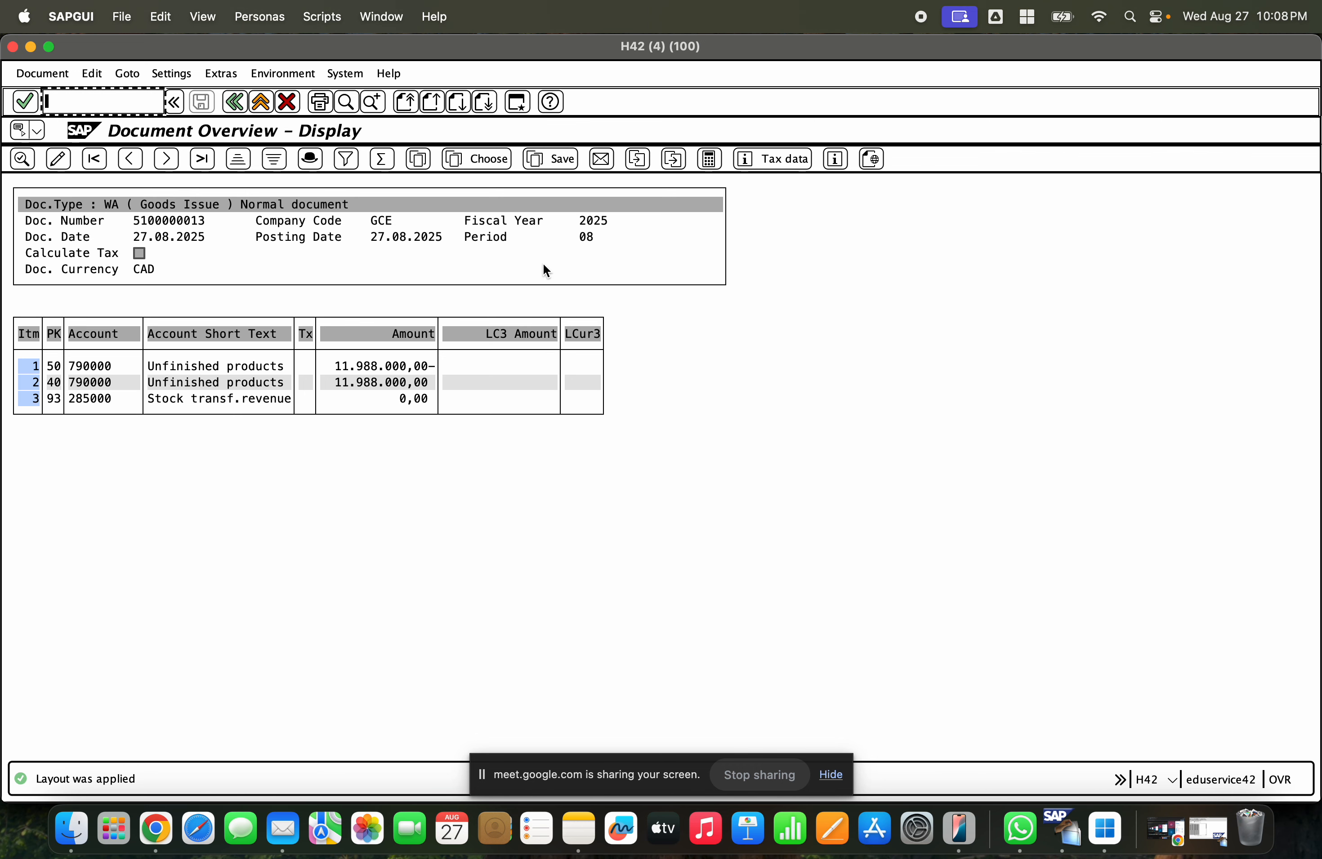
left_click(467, 159)
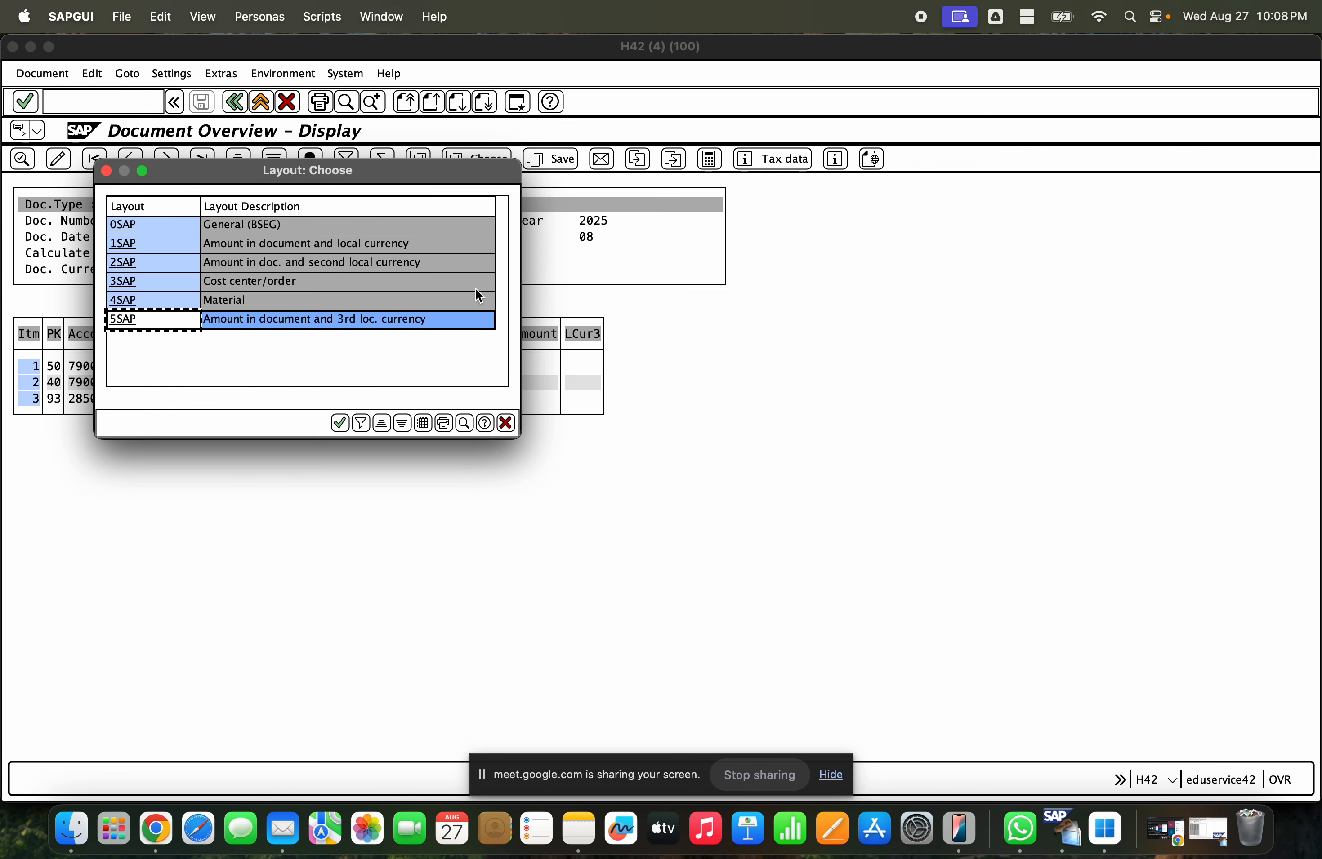
left_click(505, 425)
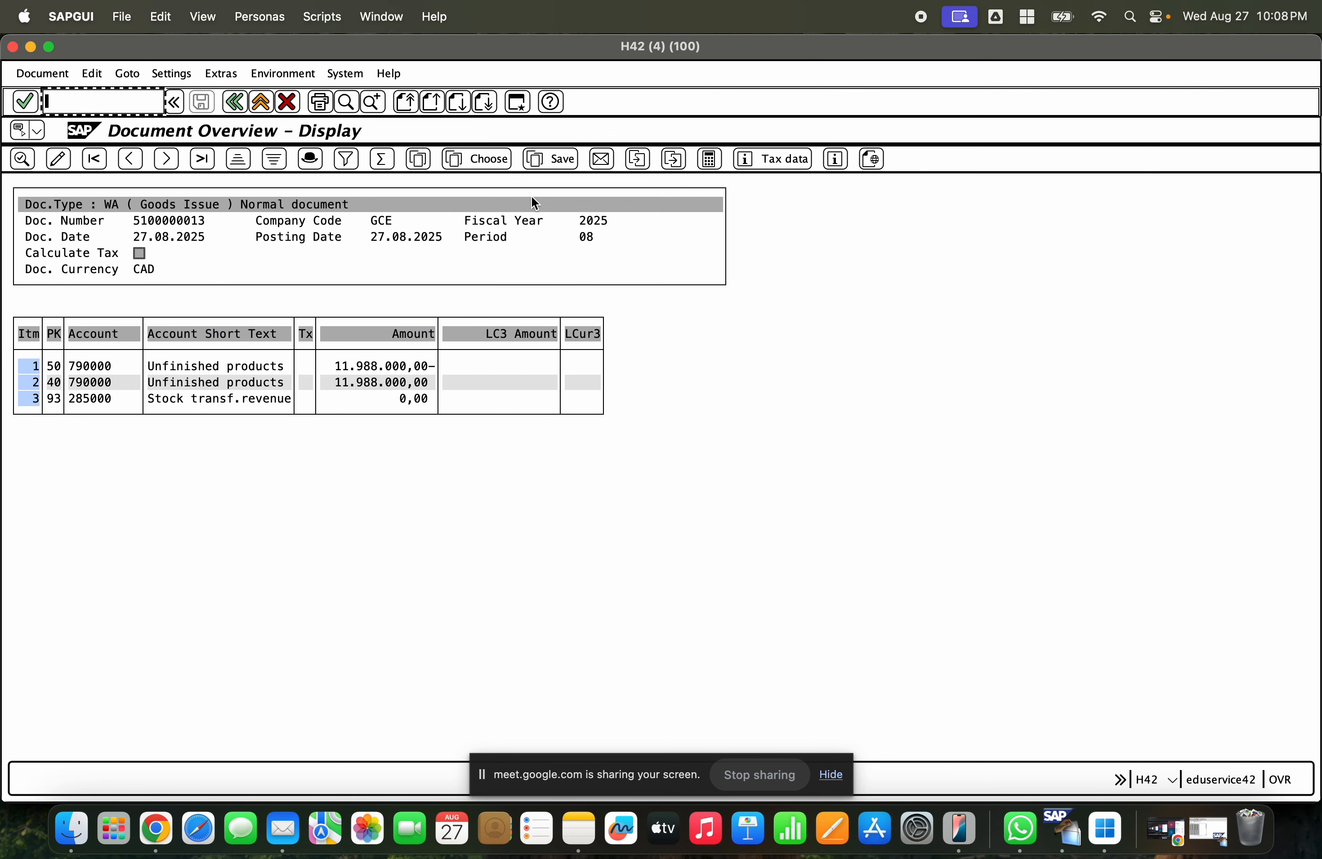
- Change the current layout by searching the hidden fields for plant and adding the Plant column
left_click(423, 161)
left_click(477, 243)
scroll(502, 287, "down", 2)
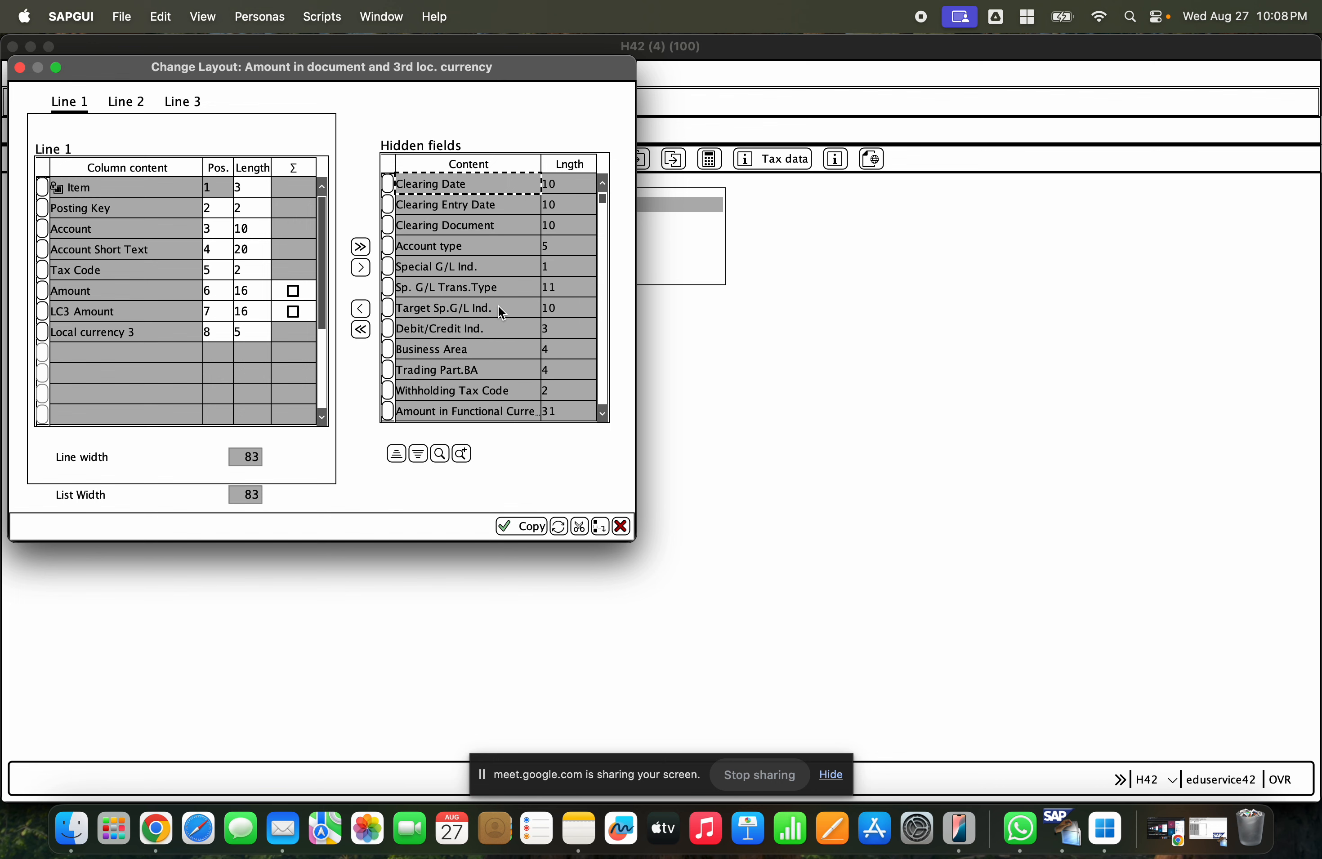
scroll(501, 313, "down", 9)
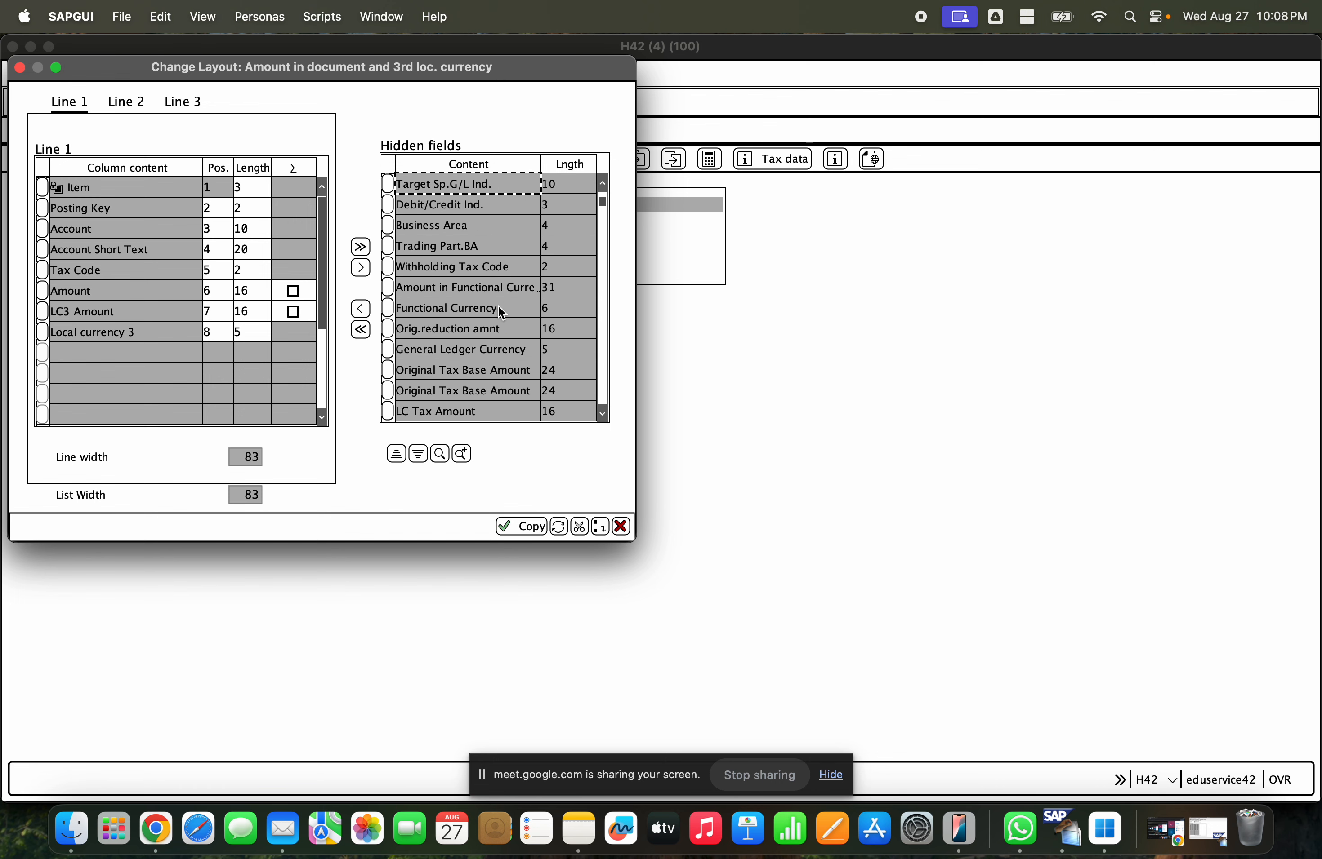
scroll(501, 313, "down", 9)
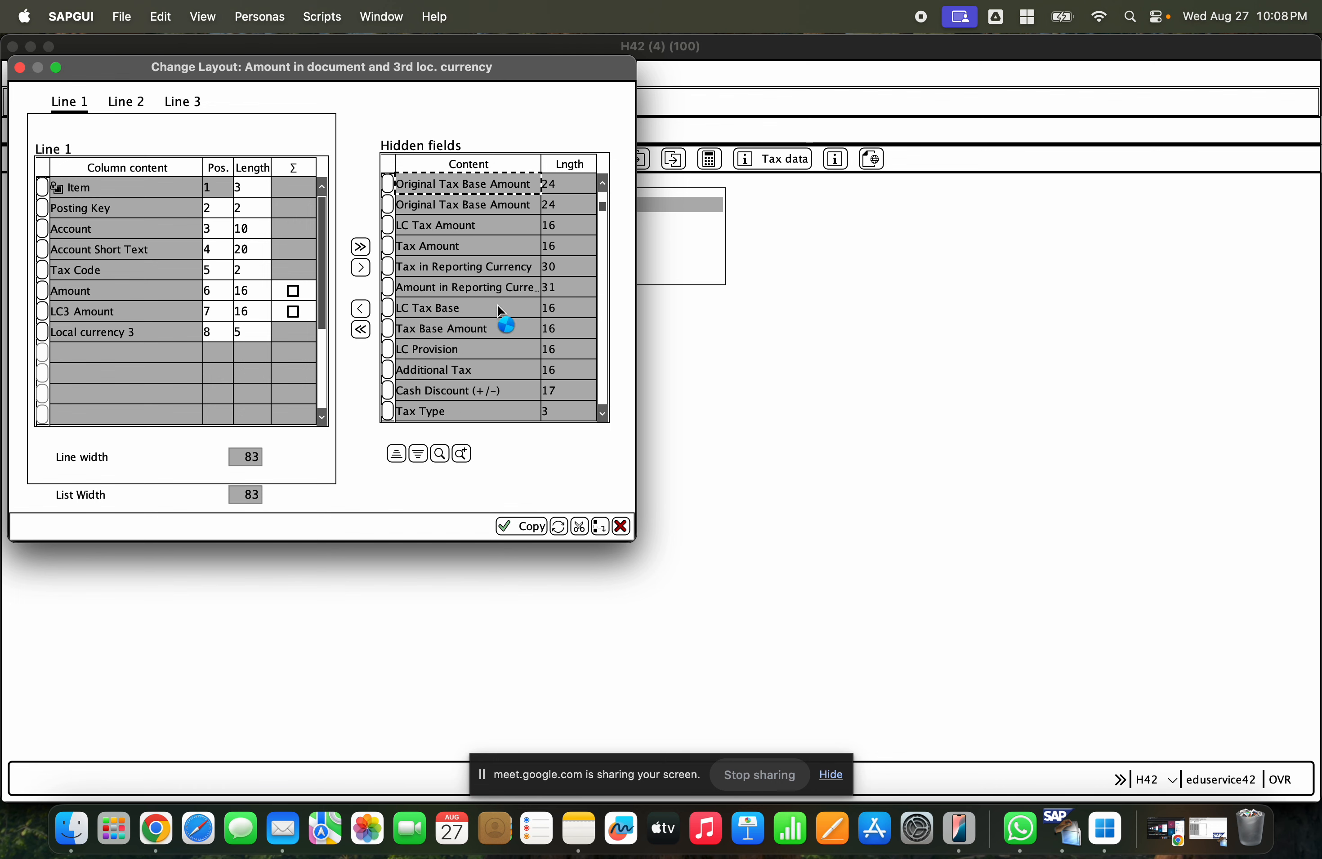
scroll(501, 312, "down", 5)
scroll(501, 313, "down", 8)
scroll(501, 312, "down", 8)
scroll(501, 313, "down", 9)
scroll(500, 310, "down", 5)
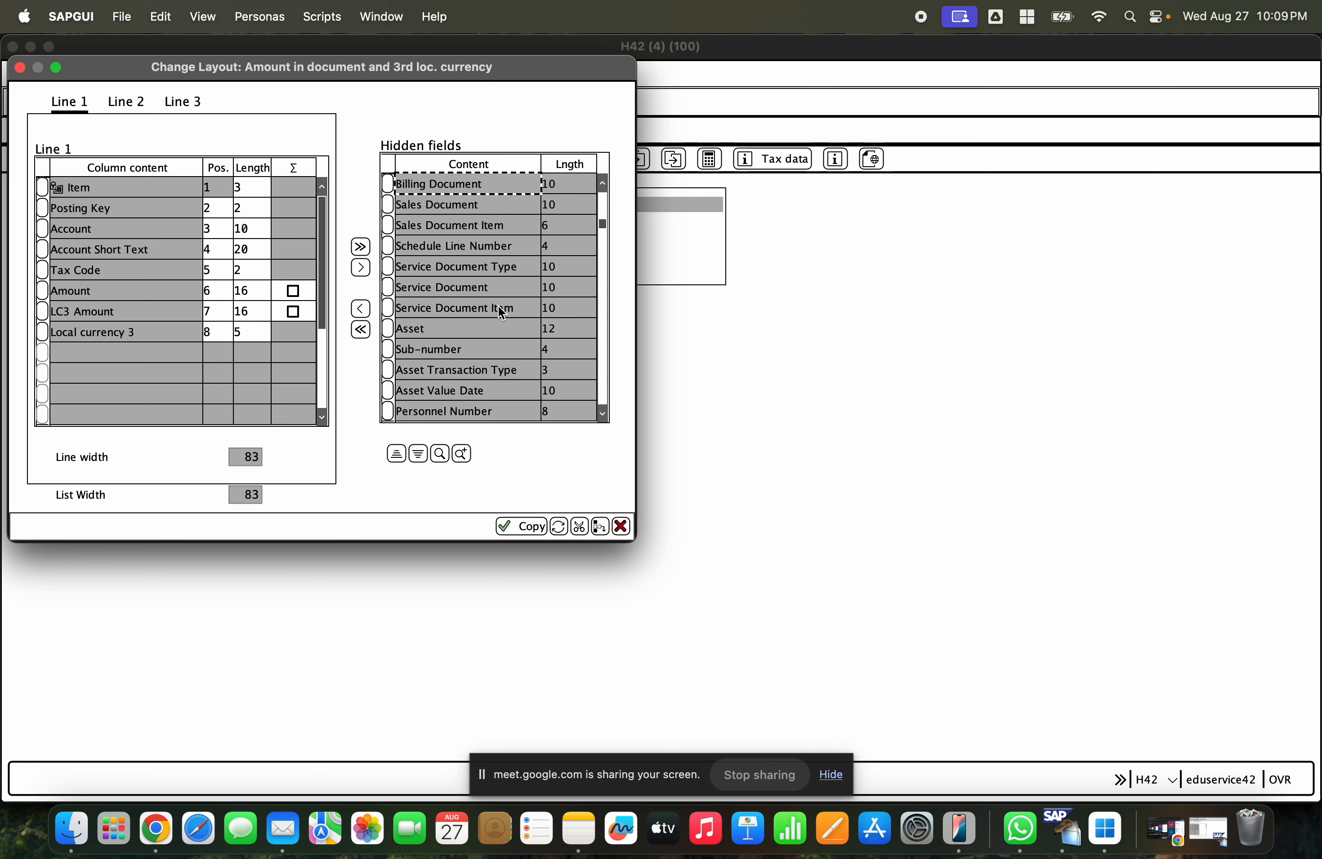
left_click(601, 290)
left_click(601, 289)
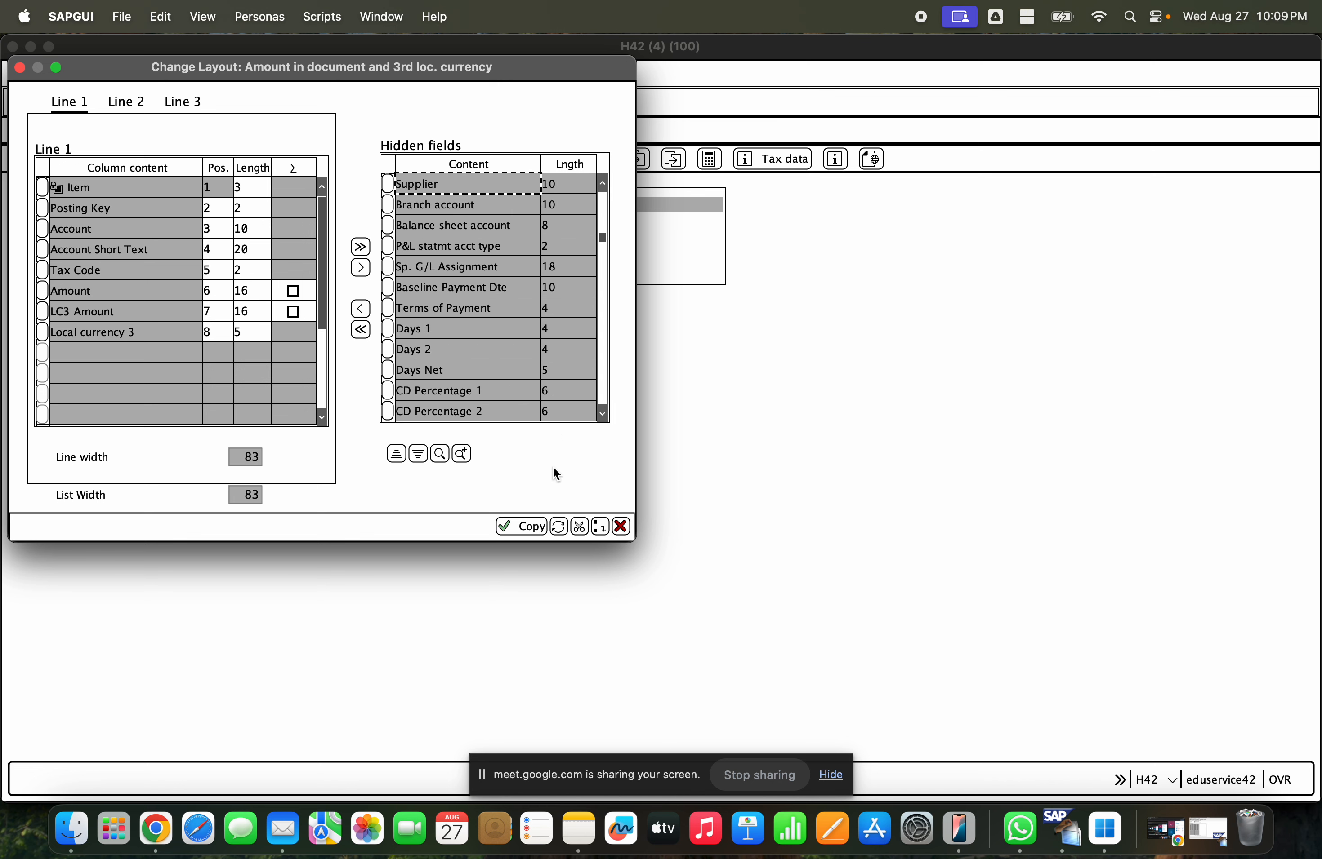
left_click(439, 454)
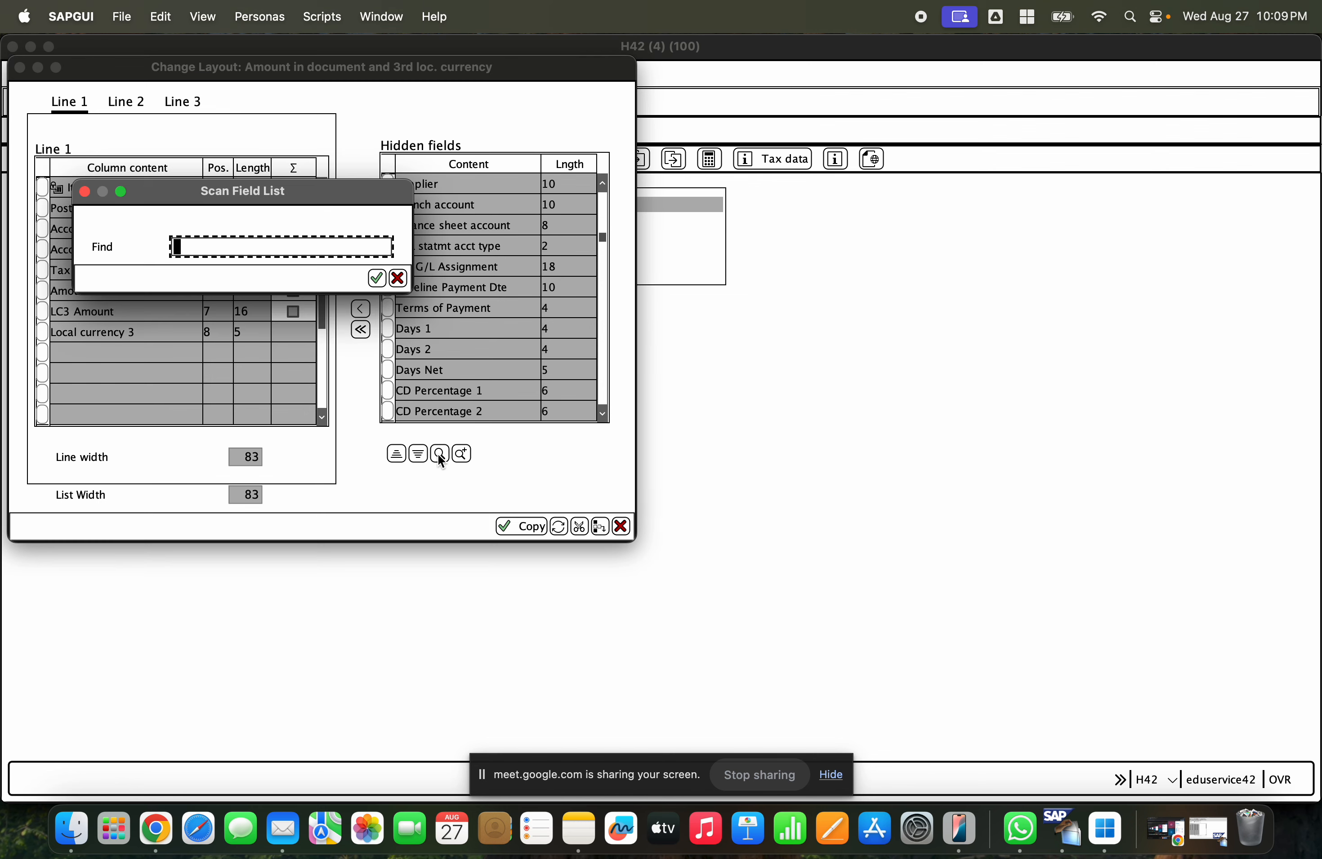
type("plant")
key("Return")
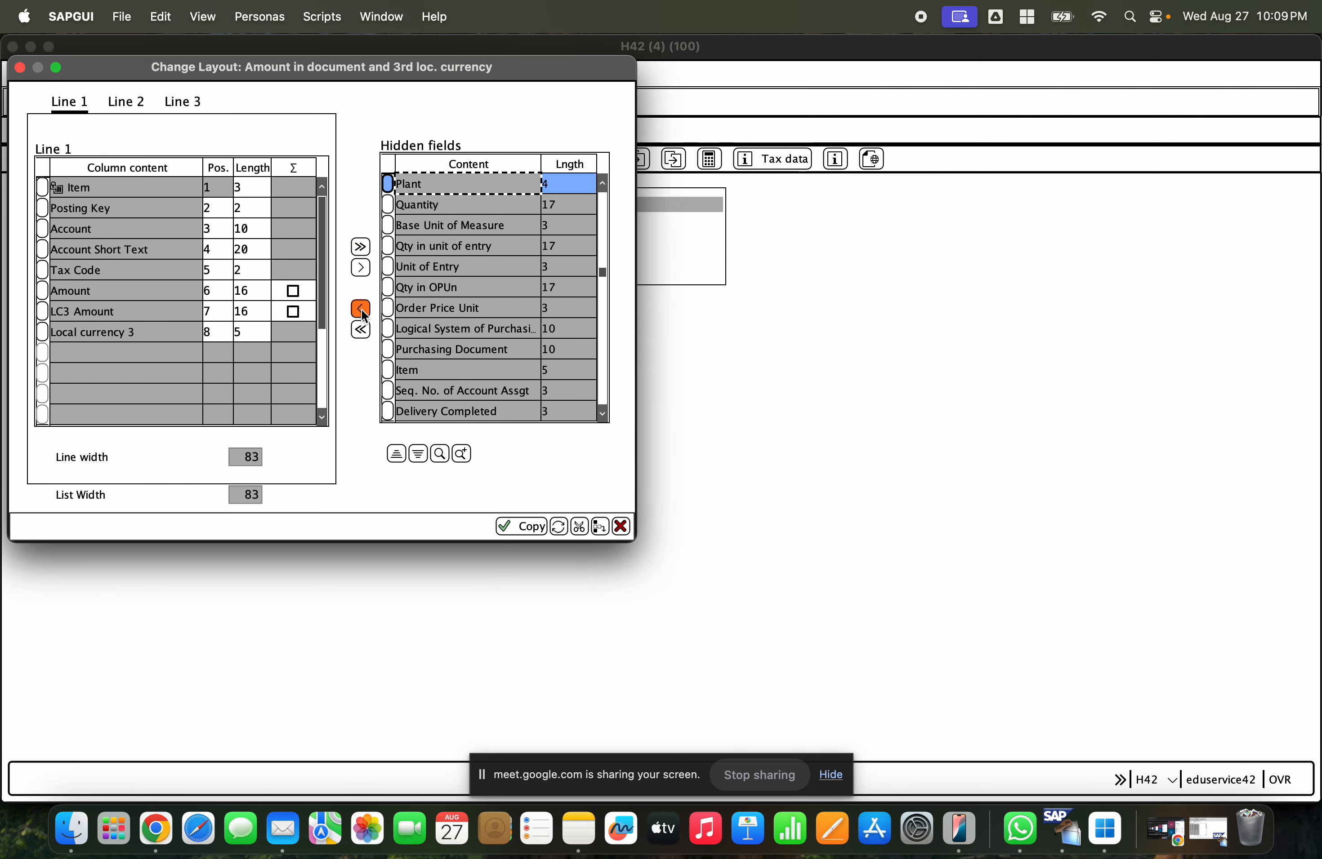
left_click(360, 309)
- Search the hidden fields for tran, add the Transaction column, and apply the changed layout
left_click(439, 454)
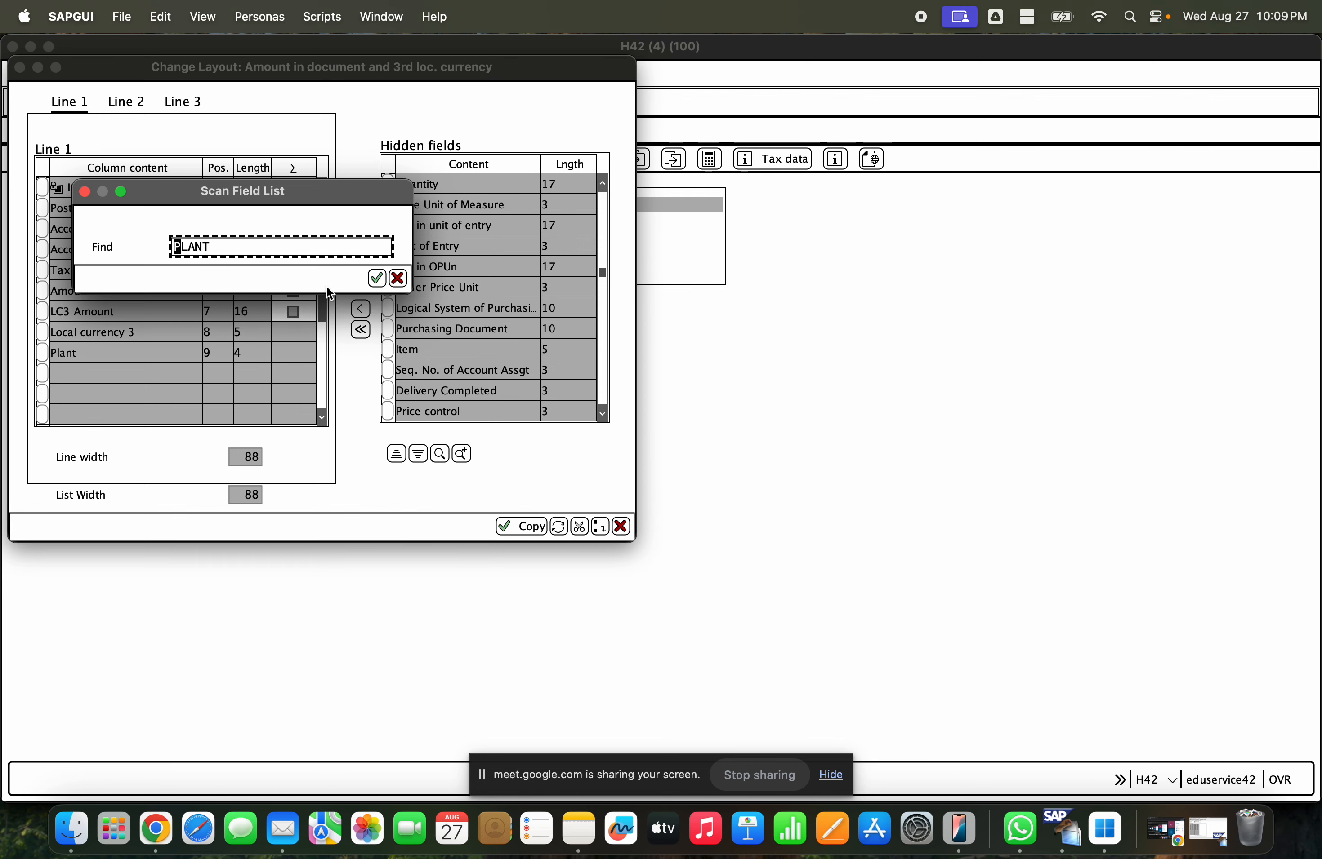
left_click_drag(218, 246, 155, 246)
type("tran")
key("Return")
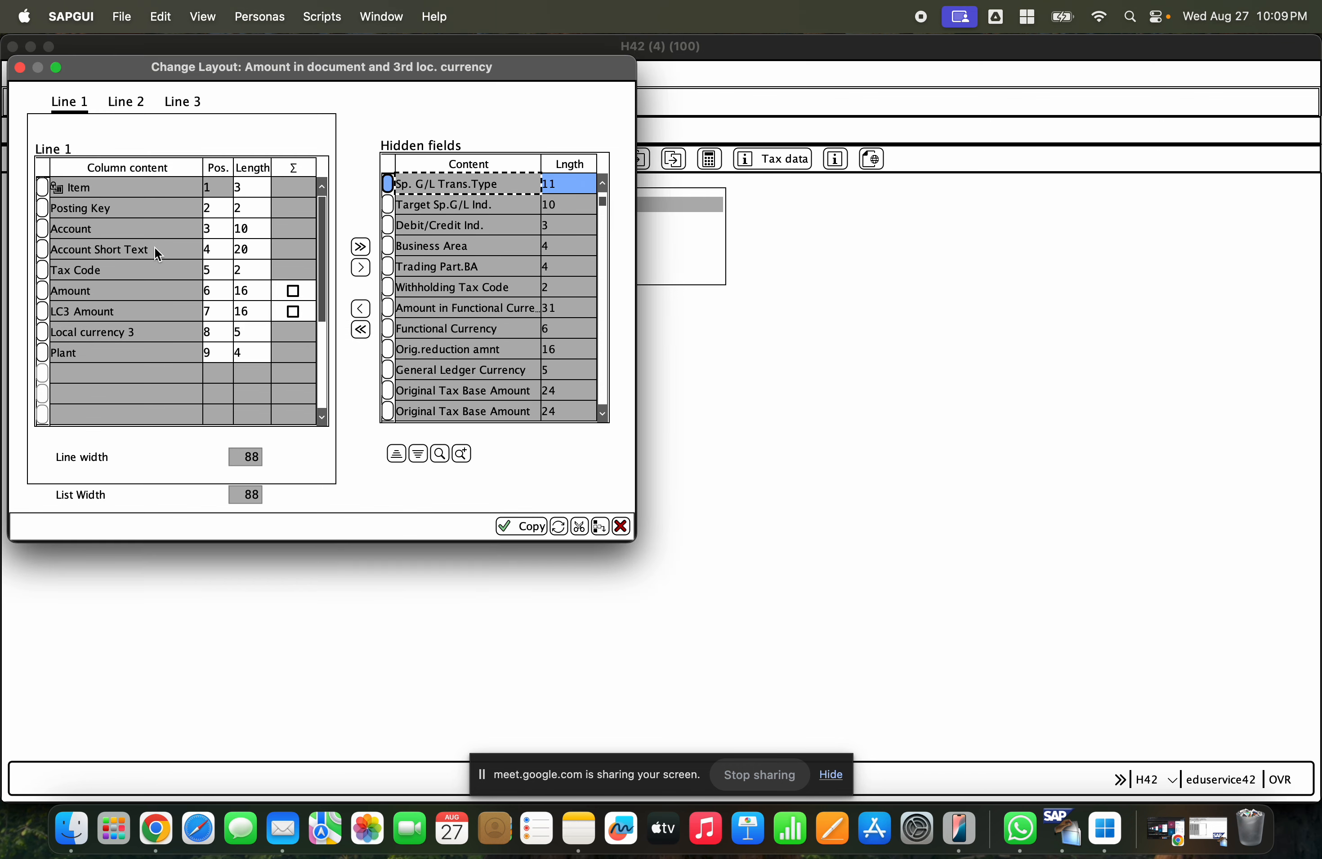
left_click(460, 454)
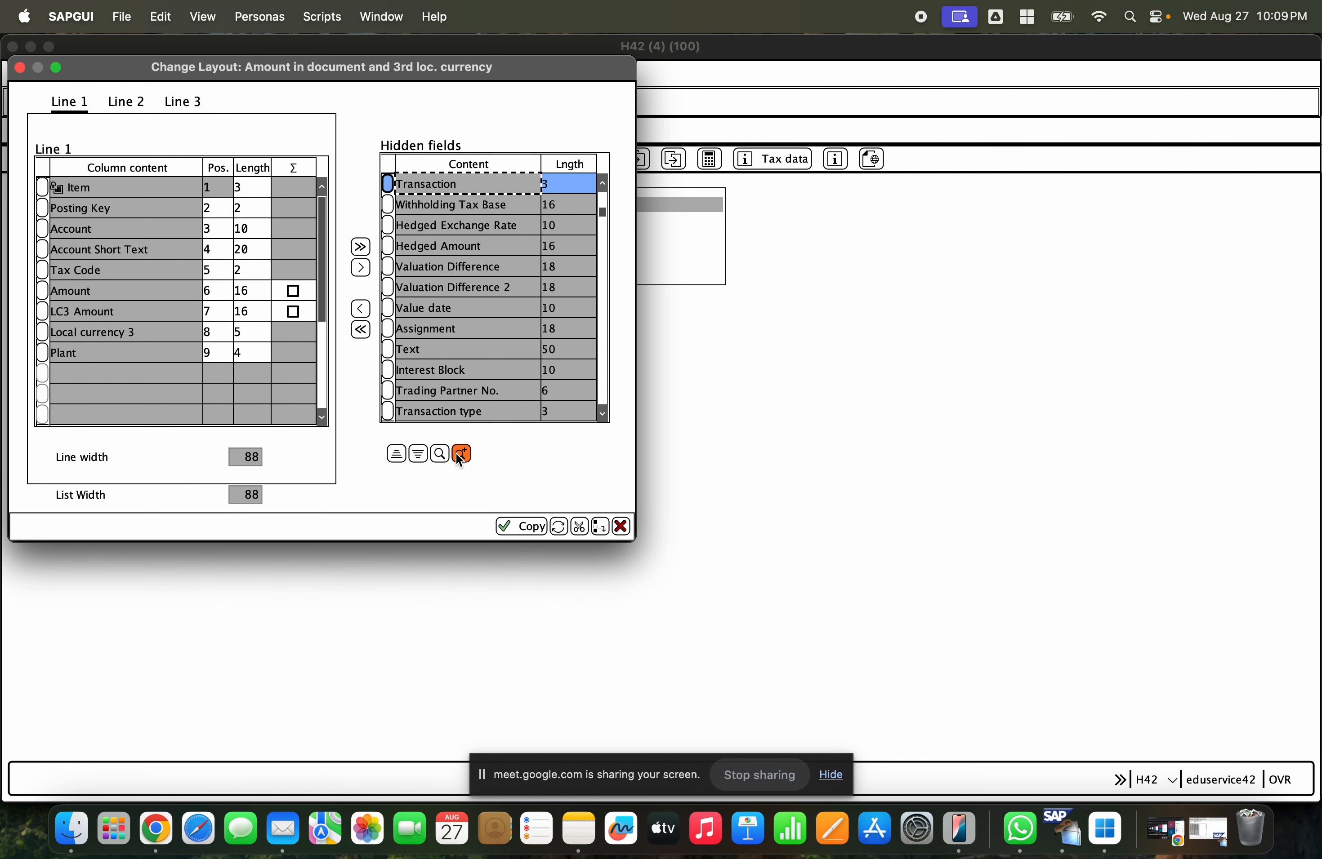
left_click(361, 310)
left_click(520, 529)
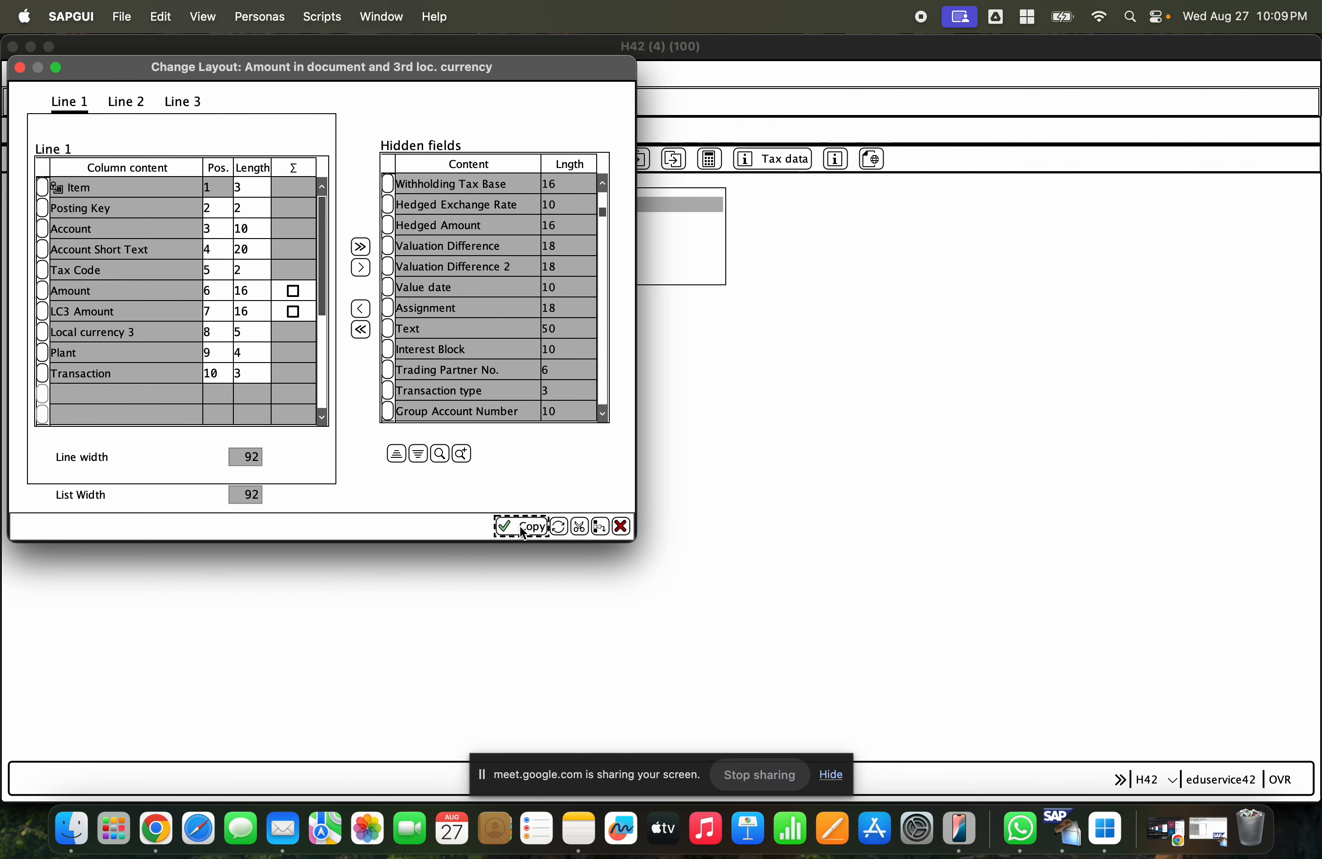
left_click(618, 366)
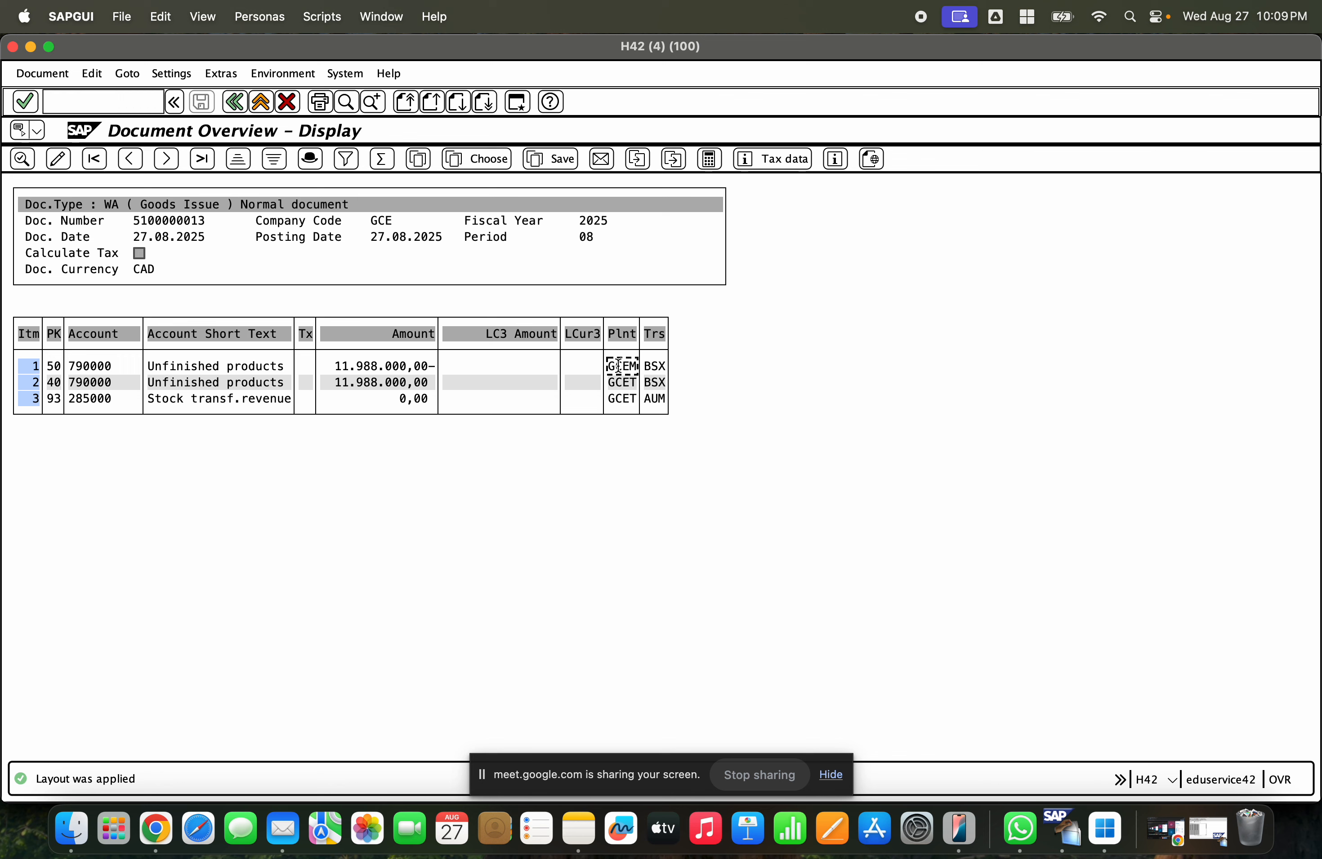
left_click(620, 382)
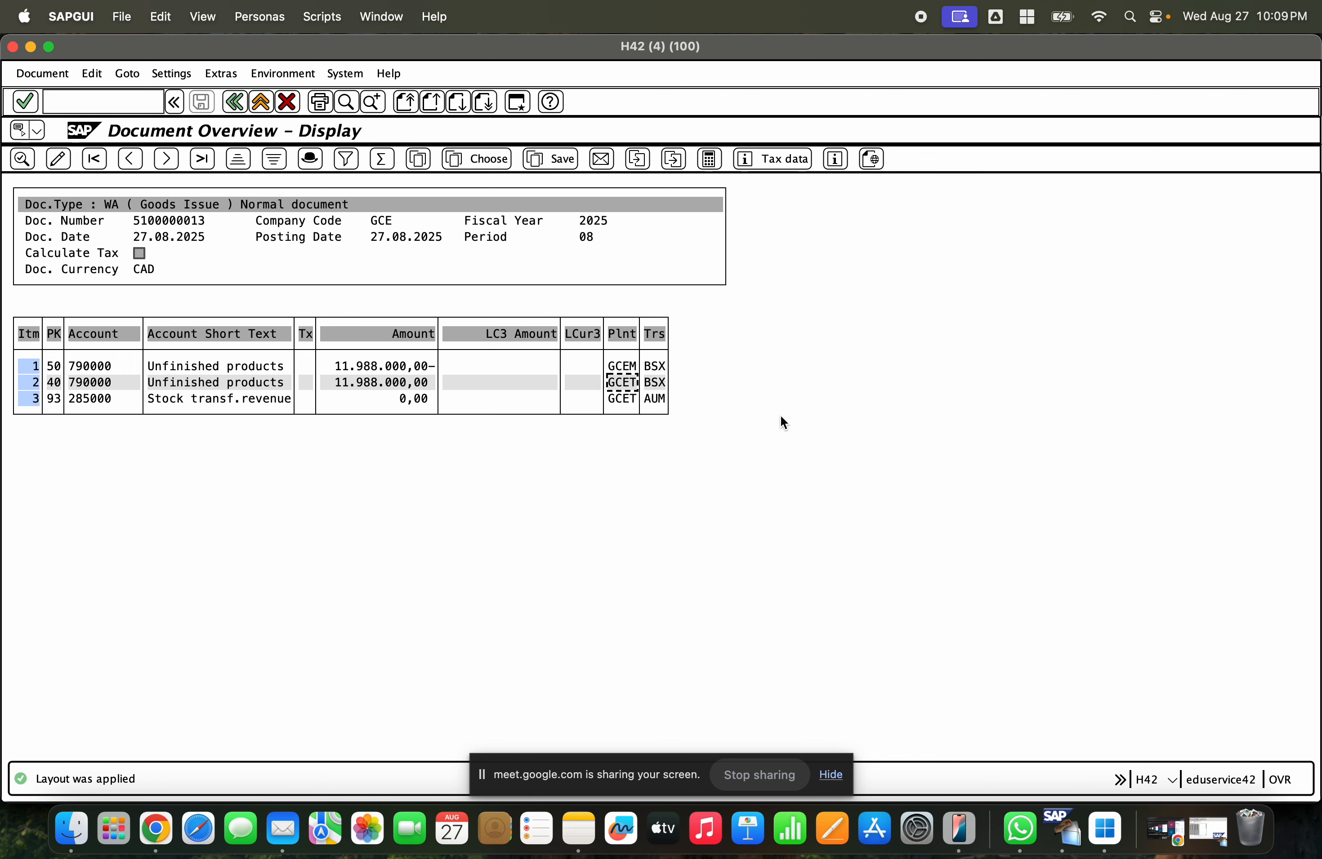
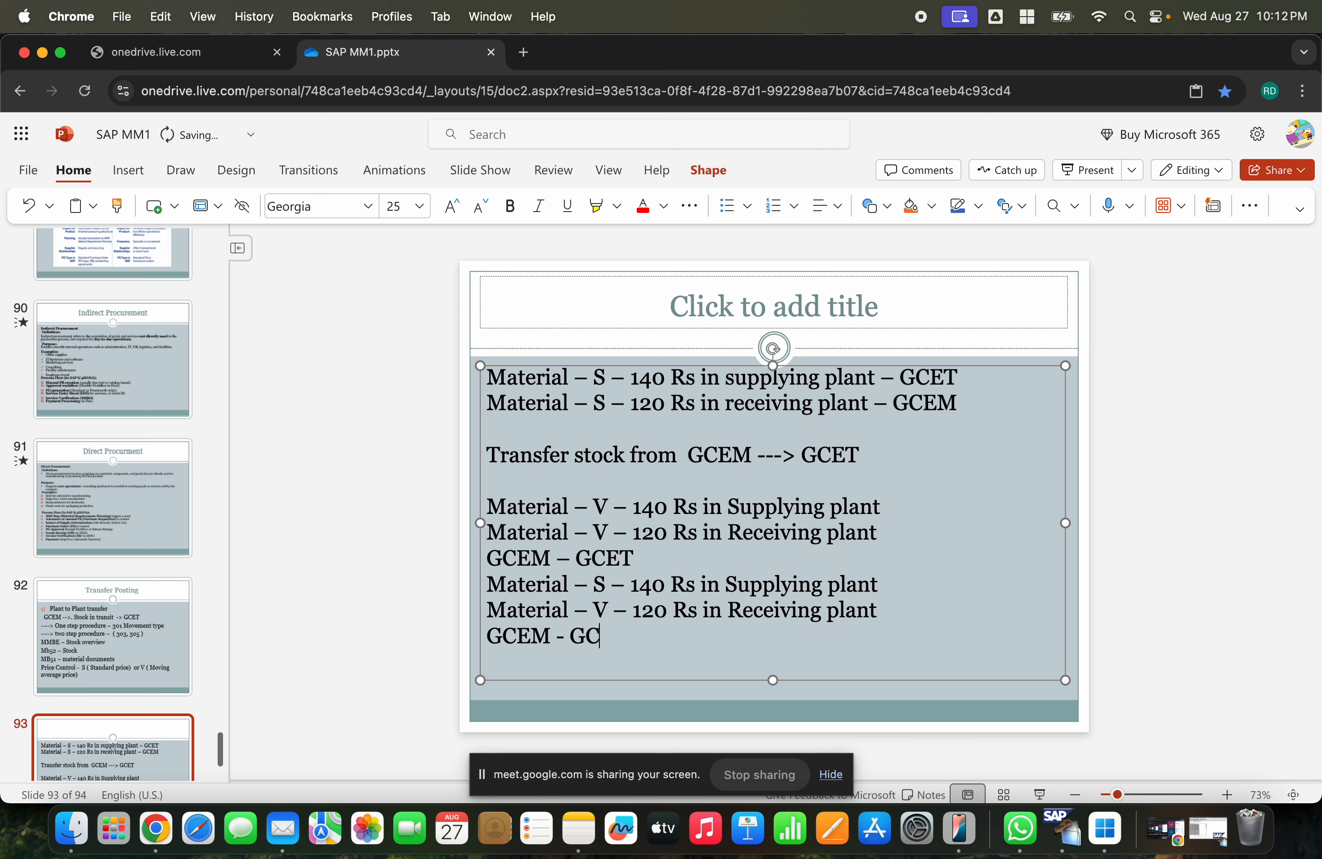
- Add the line 'Material – V – 140 Rs in Supplying plant' at the end of the slide's text box
key("Return")
type("Mater")
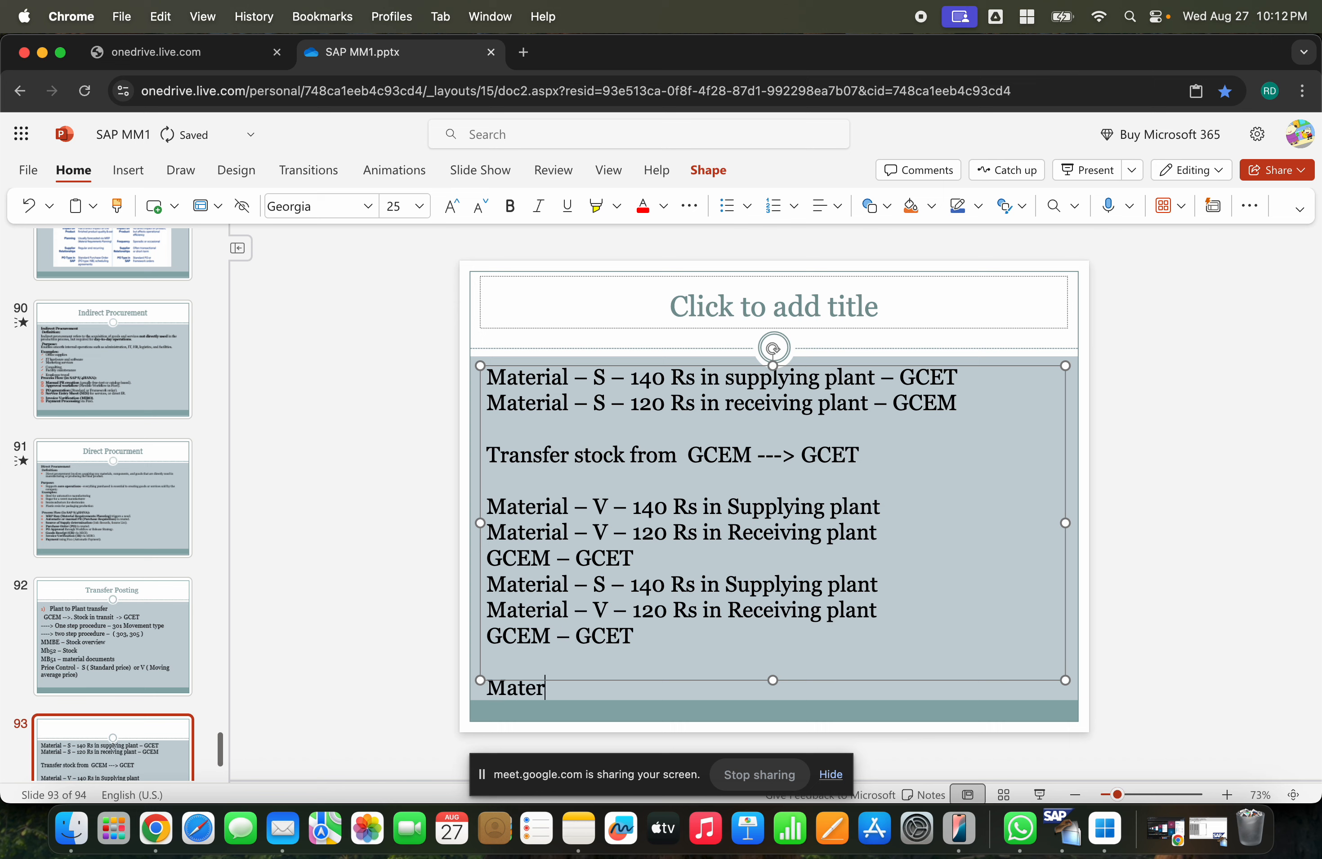
type("ial - V - 140")
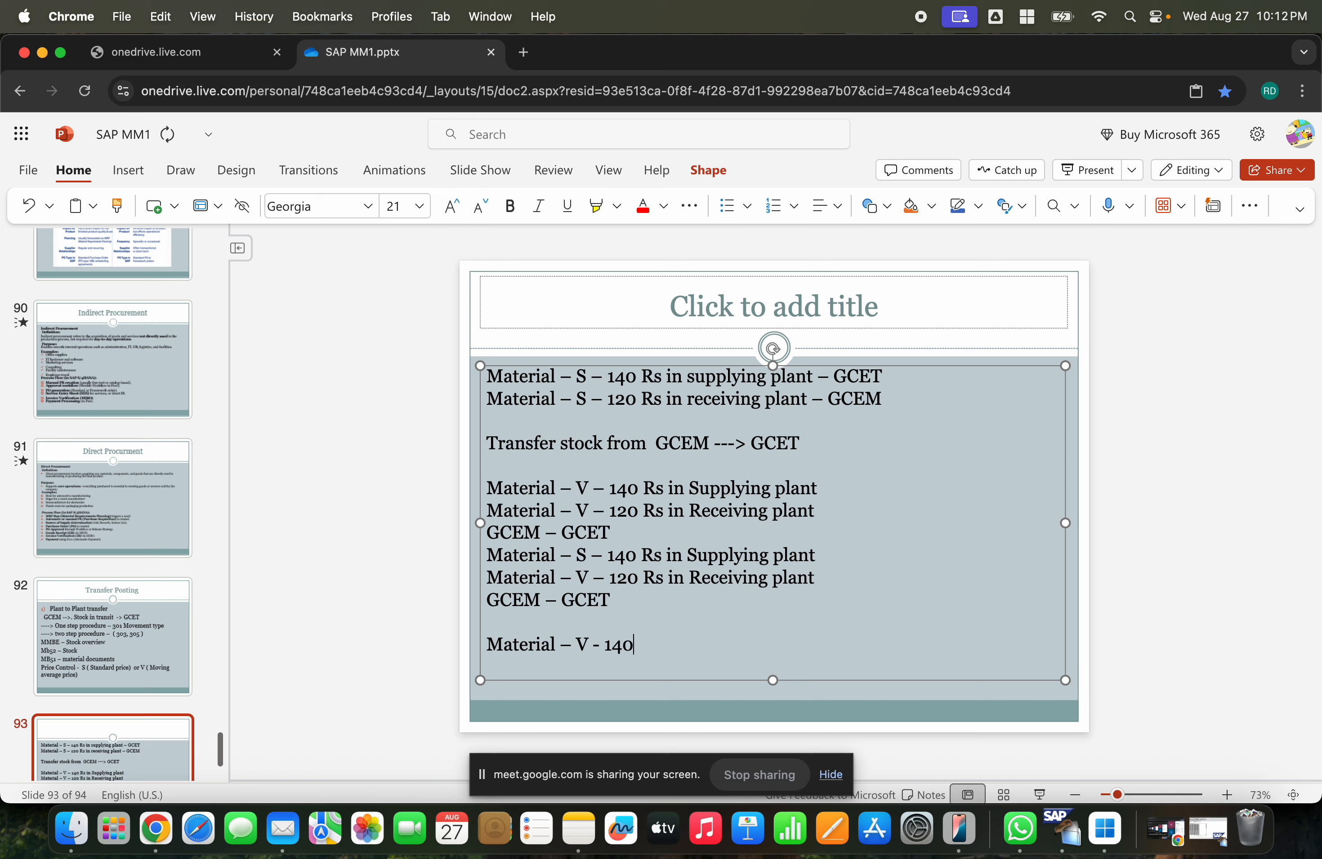
type(" Rs in Supplyion")
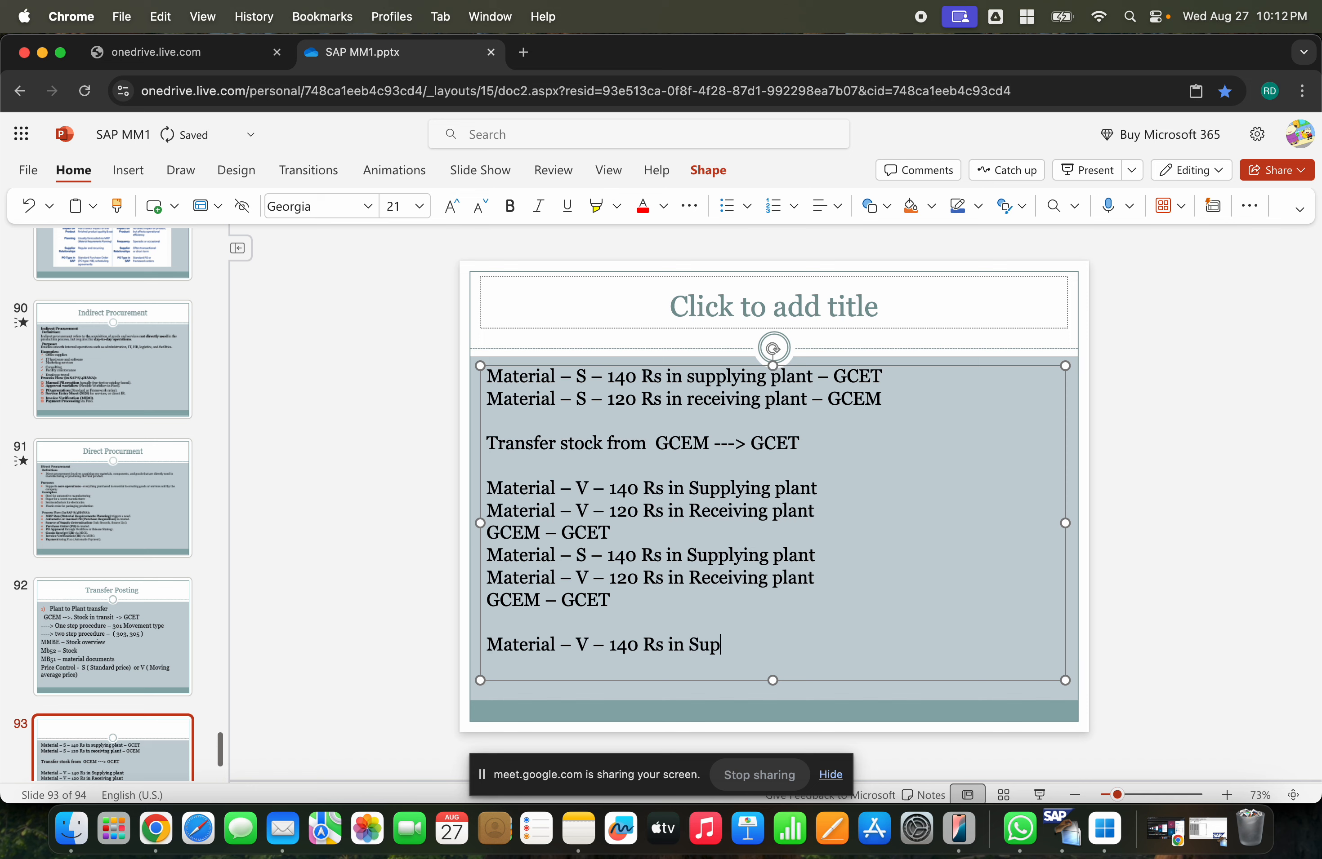
key("BackSpace")
key("BackSpace")
key("BackSpace")
type("ng plant")
key("Return")
- Add the lines 'Material – S – 120 Rs in receiving plant' and 'GCEM --- GCET' below it
type("Ma")
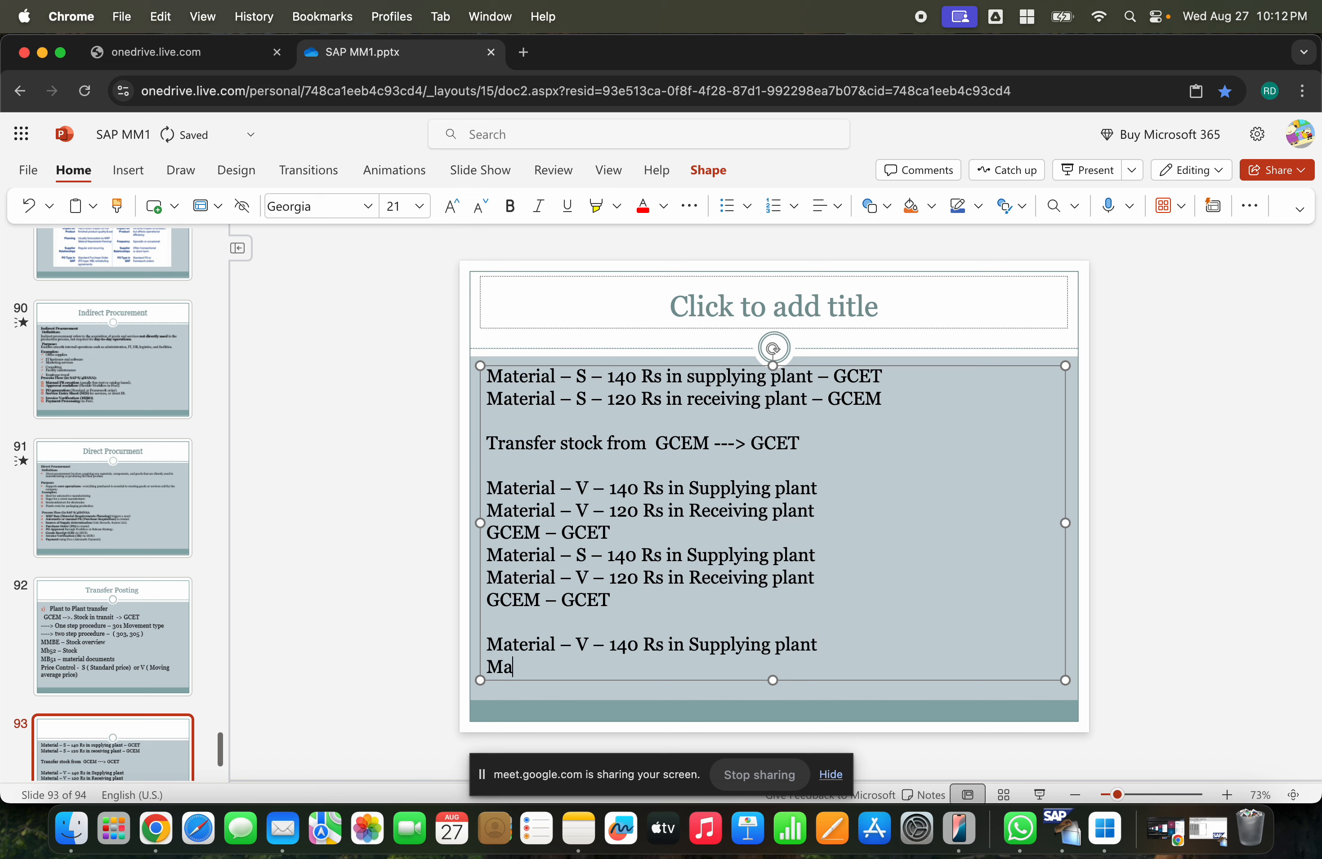
type("terial - S ")
type("- 120 Rs in s")
key("BackSpace")
type("rece")
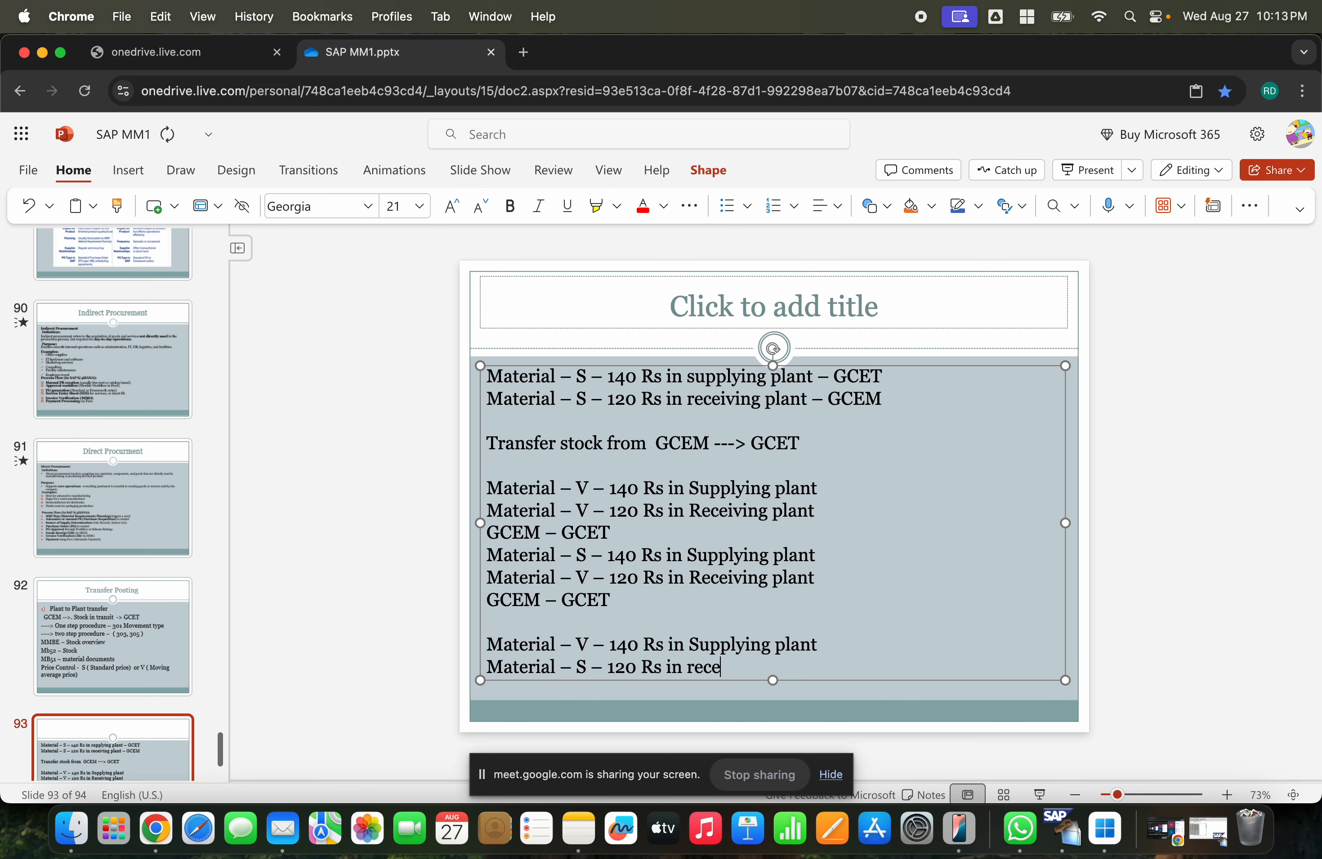
type("iving plant")
key("Return")
type("GCEM ---")
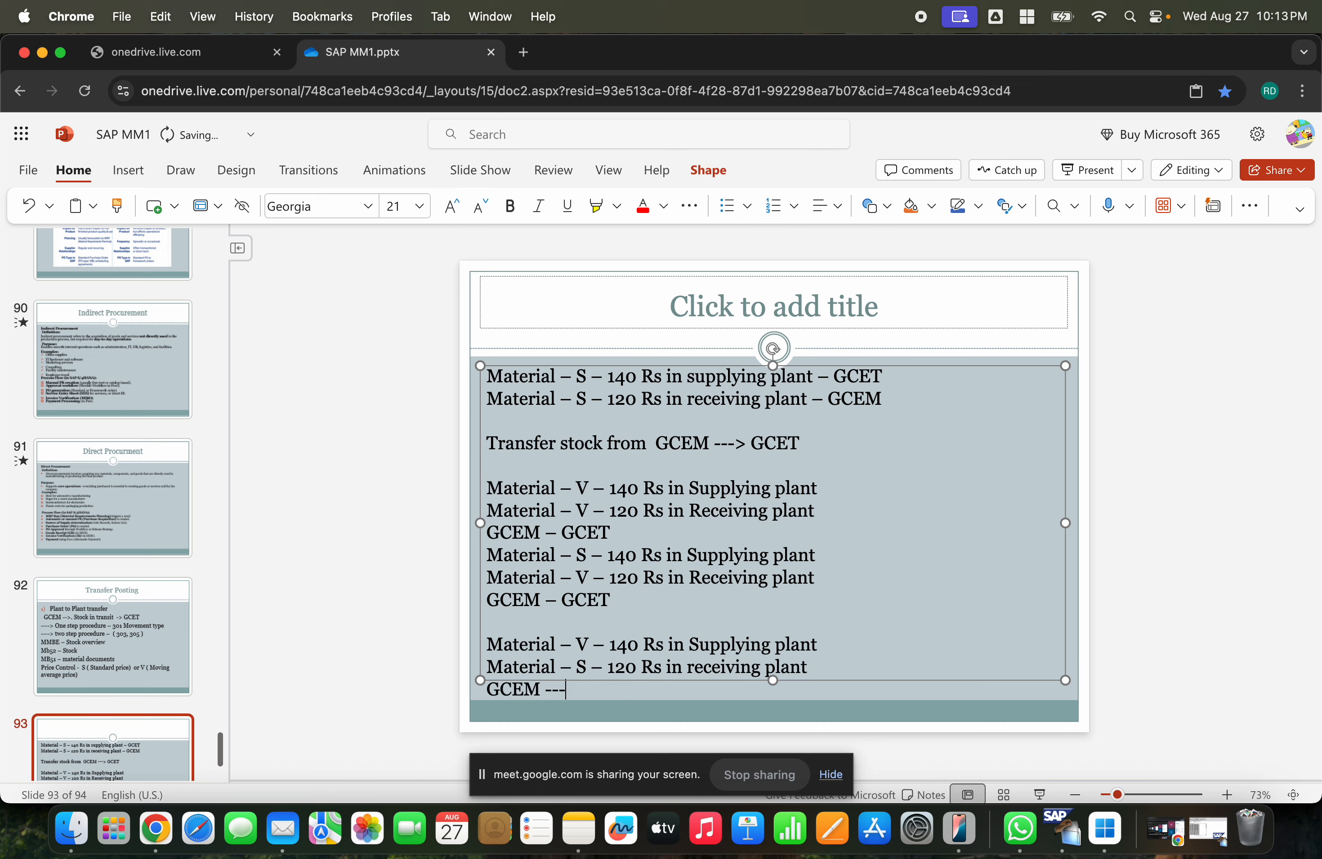
type(" GCET")
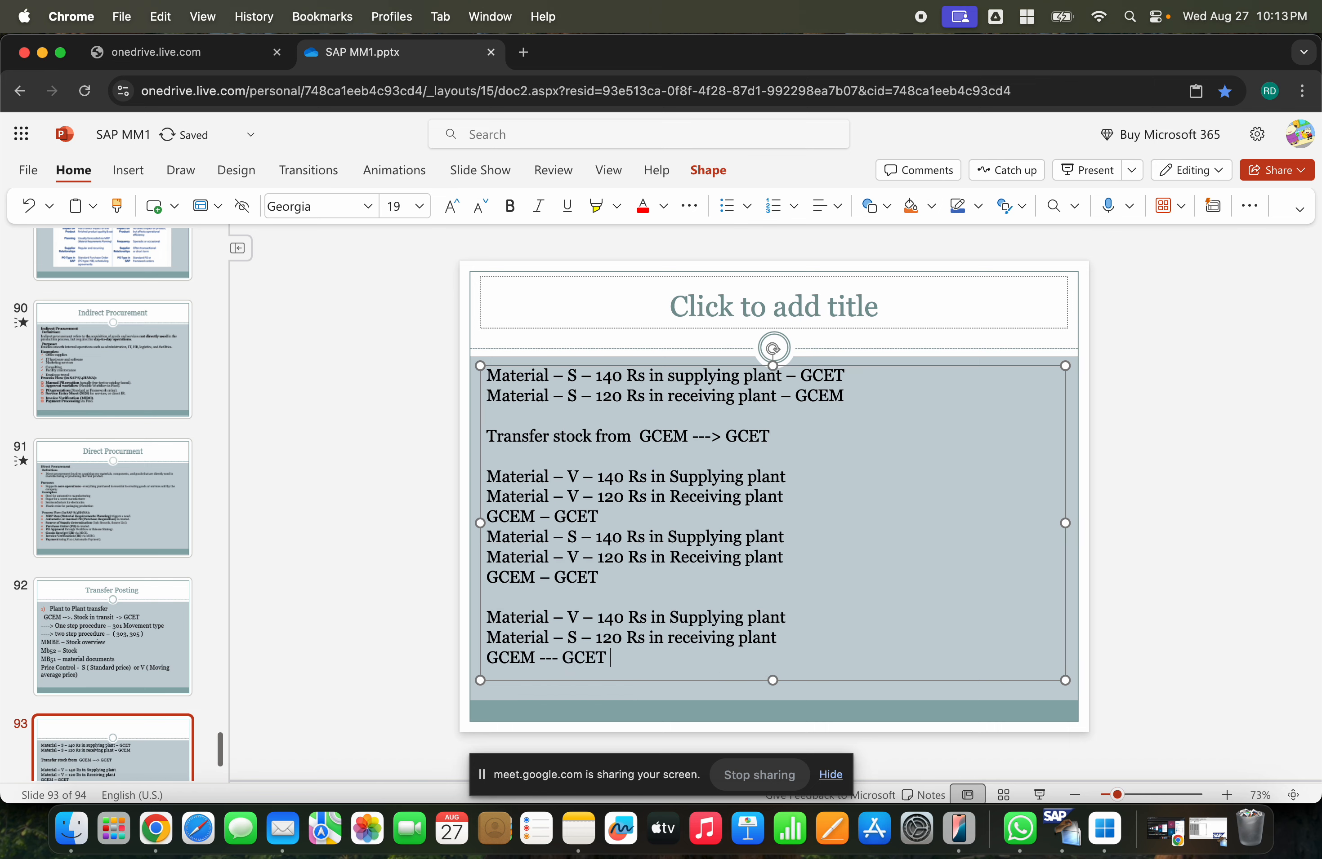
- Remove the blank line above 'Transfer stock from' and insert a blank line after the first GCEM – GCET block
left_click(627, 395)
left_click(541, 418)
key("BackSpace")
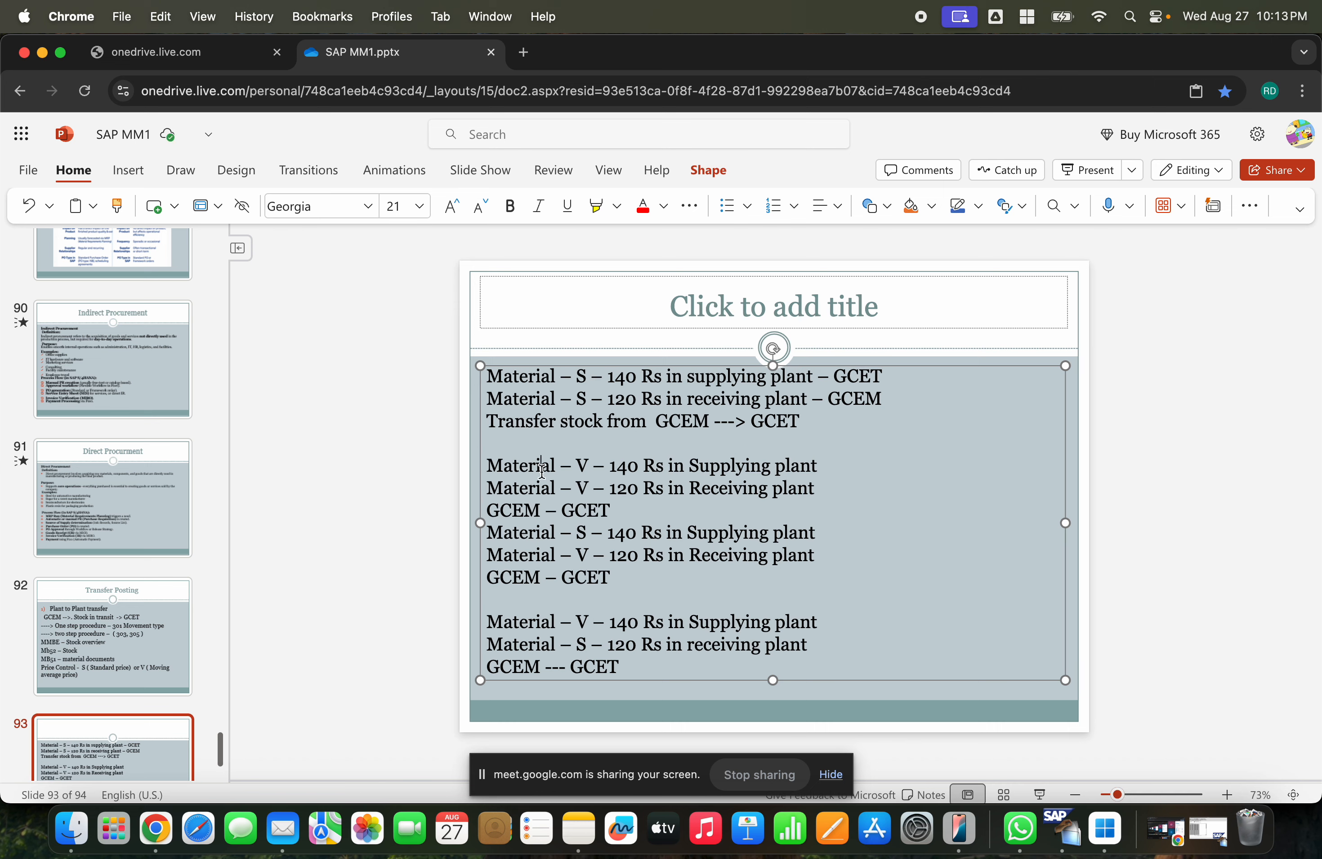
left_click(575, 578)
key("Return")
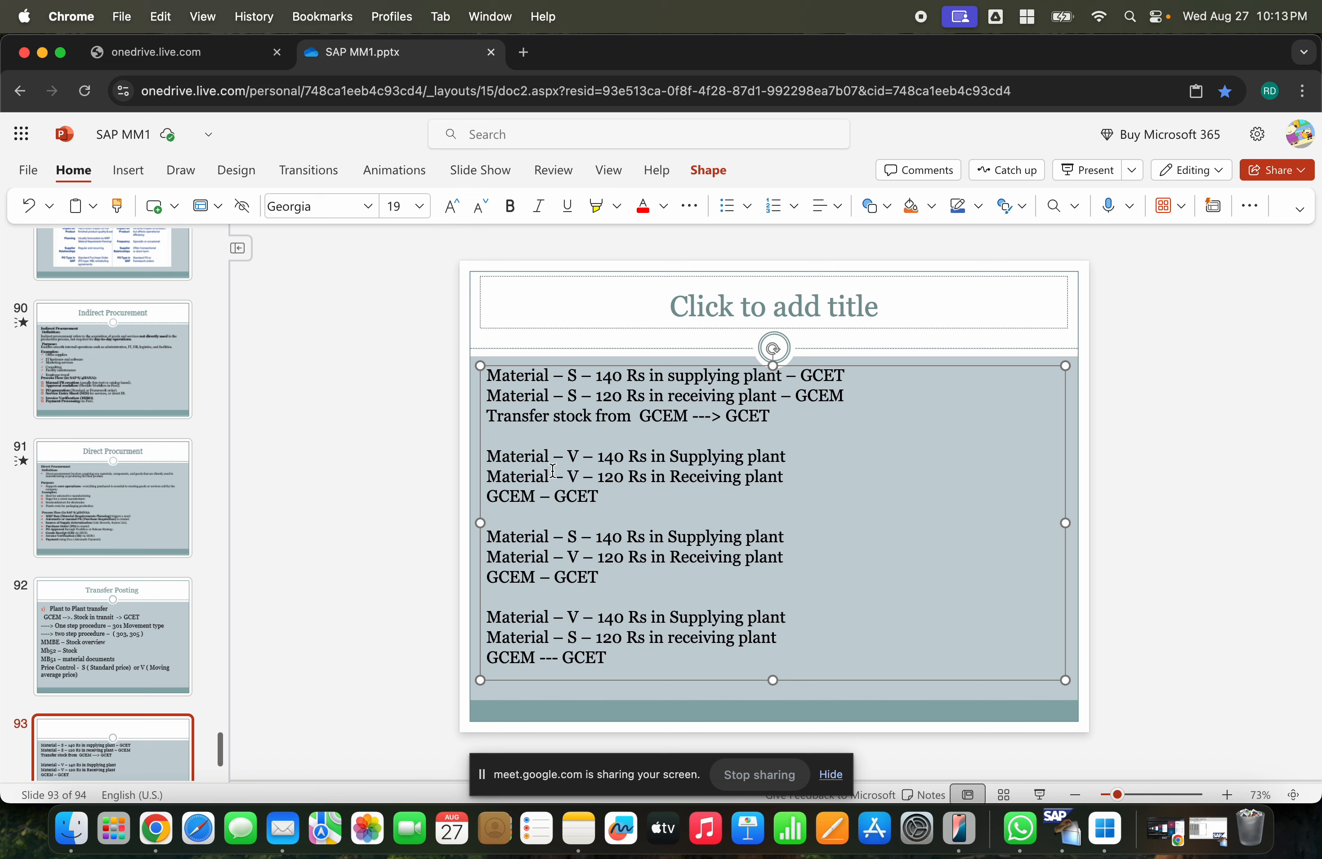
- Add a final line 'Accounting entries -----?' to the slide text
key("Return")
type("ASccounting")
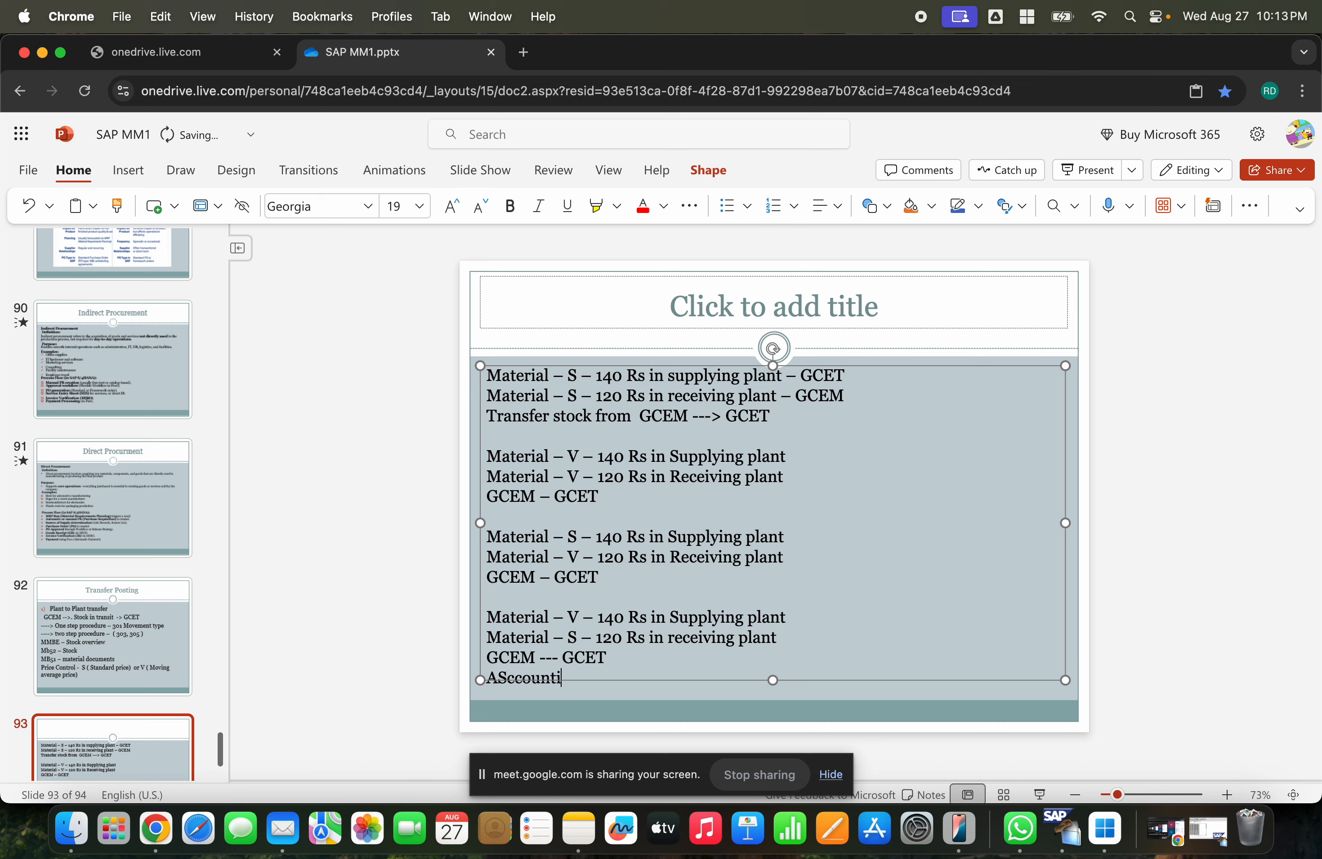
key("BackSpace")
key("BackSpace")
key("BackSpace")
key("BackSpace")
key("BackSpace")
key("BackSpace")
key("BackSpace")
key("BackSpace")
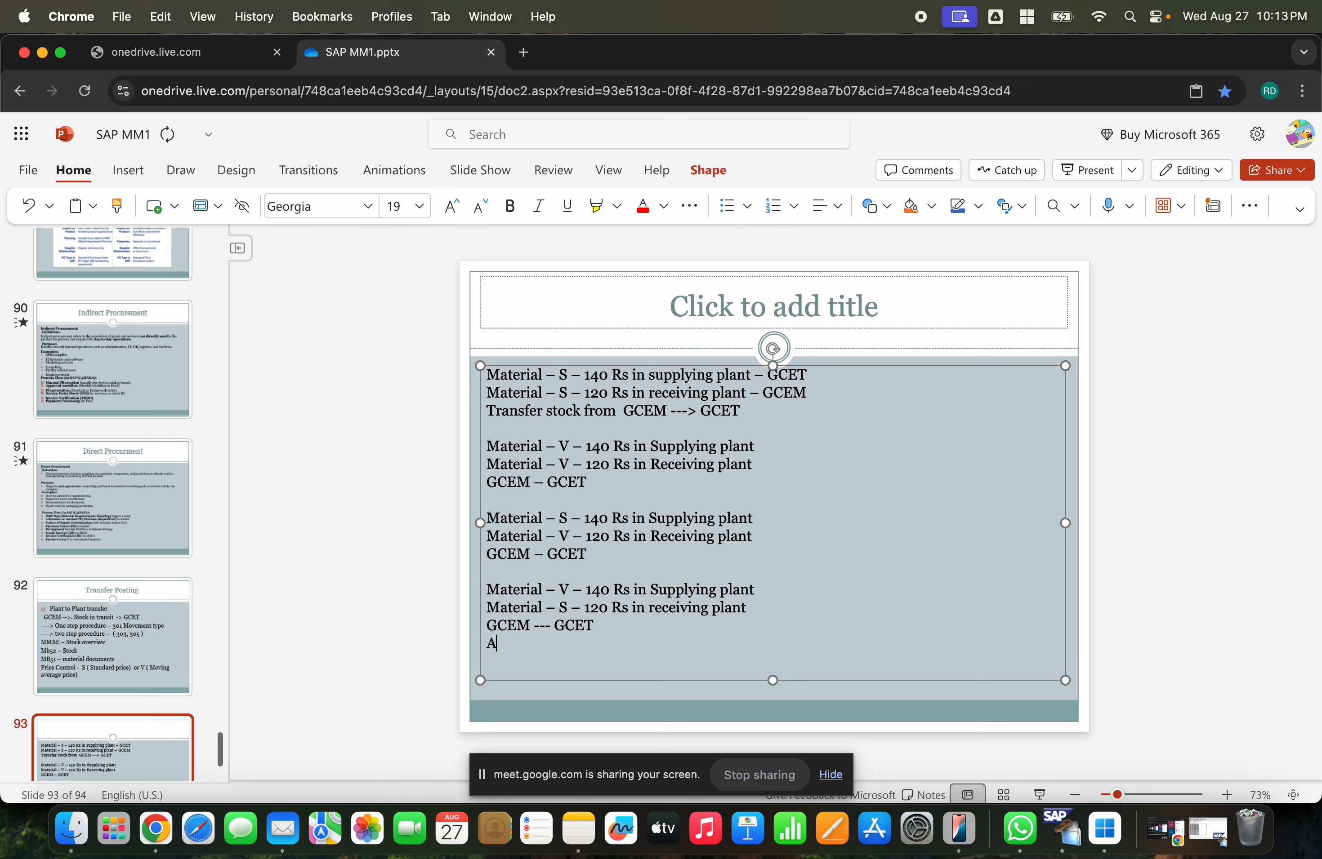
type("ccounting entries -----?")
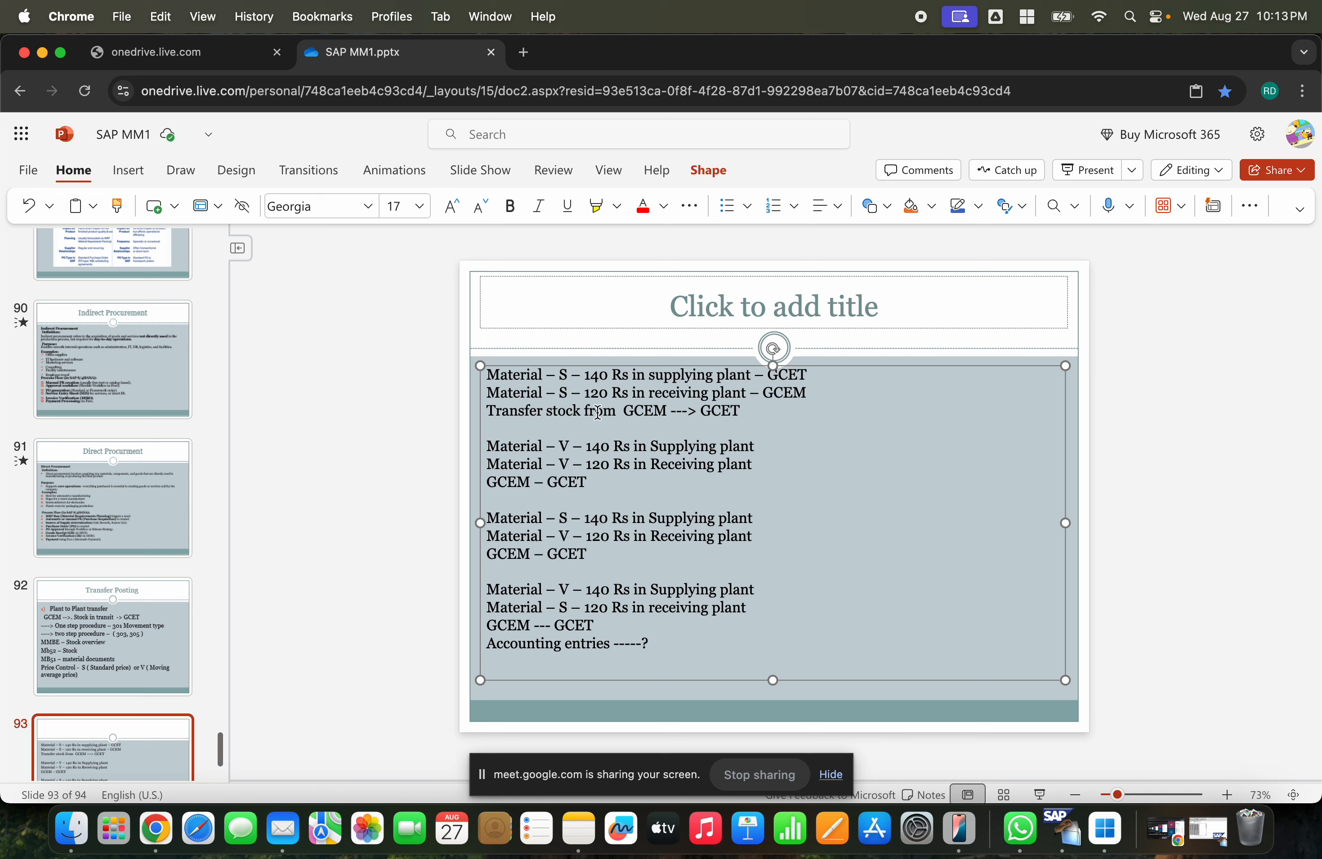
- Review the open SAP windows for the accounting document, stock overview and AUM account assignment, returning to the slide
left_click(558, 375)
left_click(556, 412)
left_click(1071, 831)
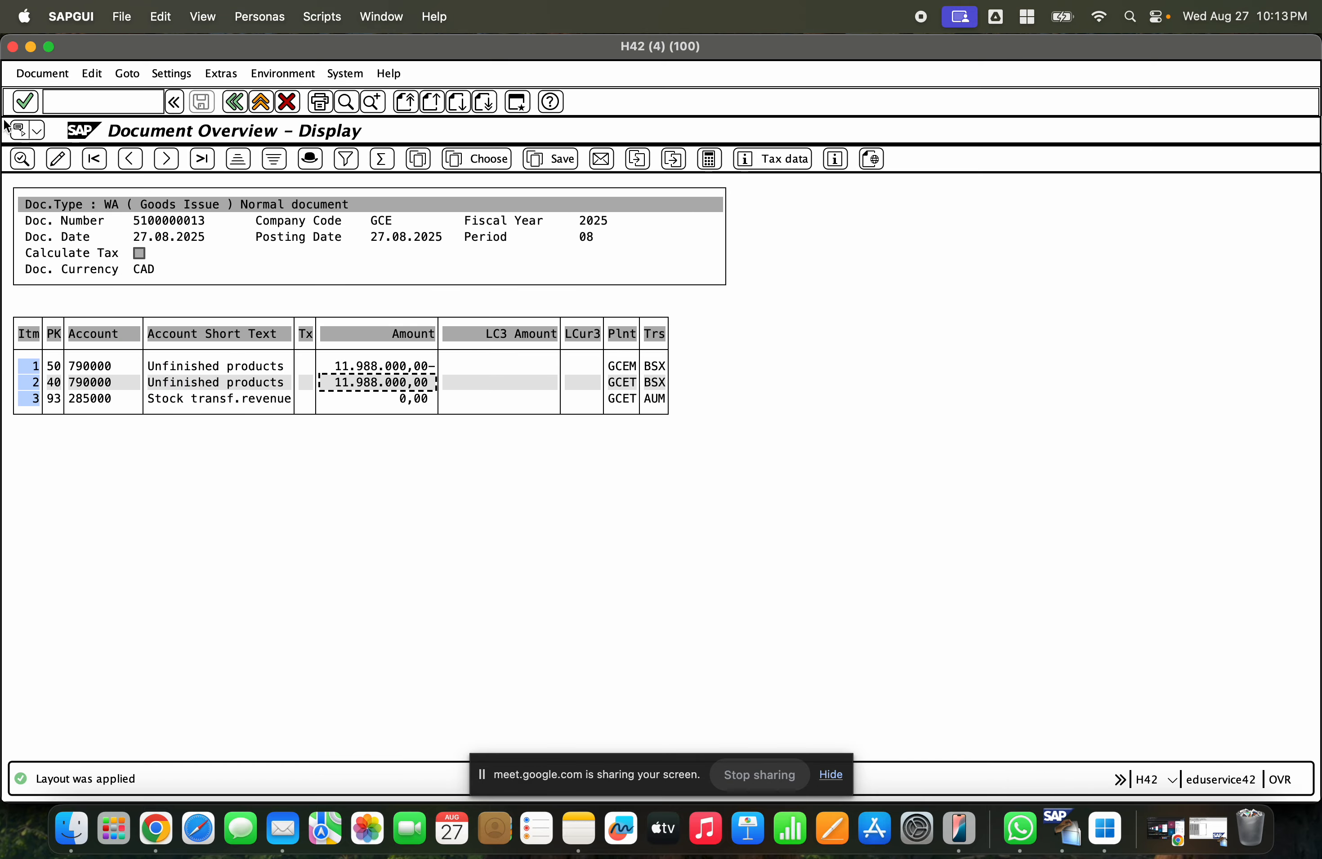
left_click(31, 46)
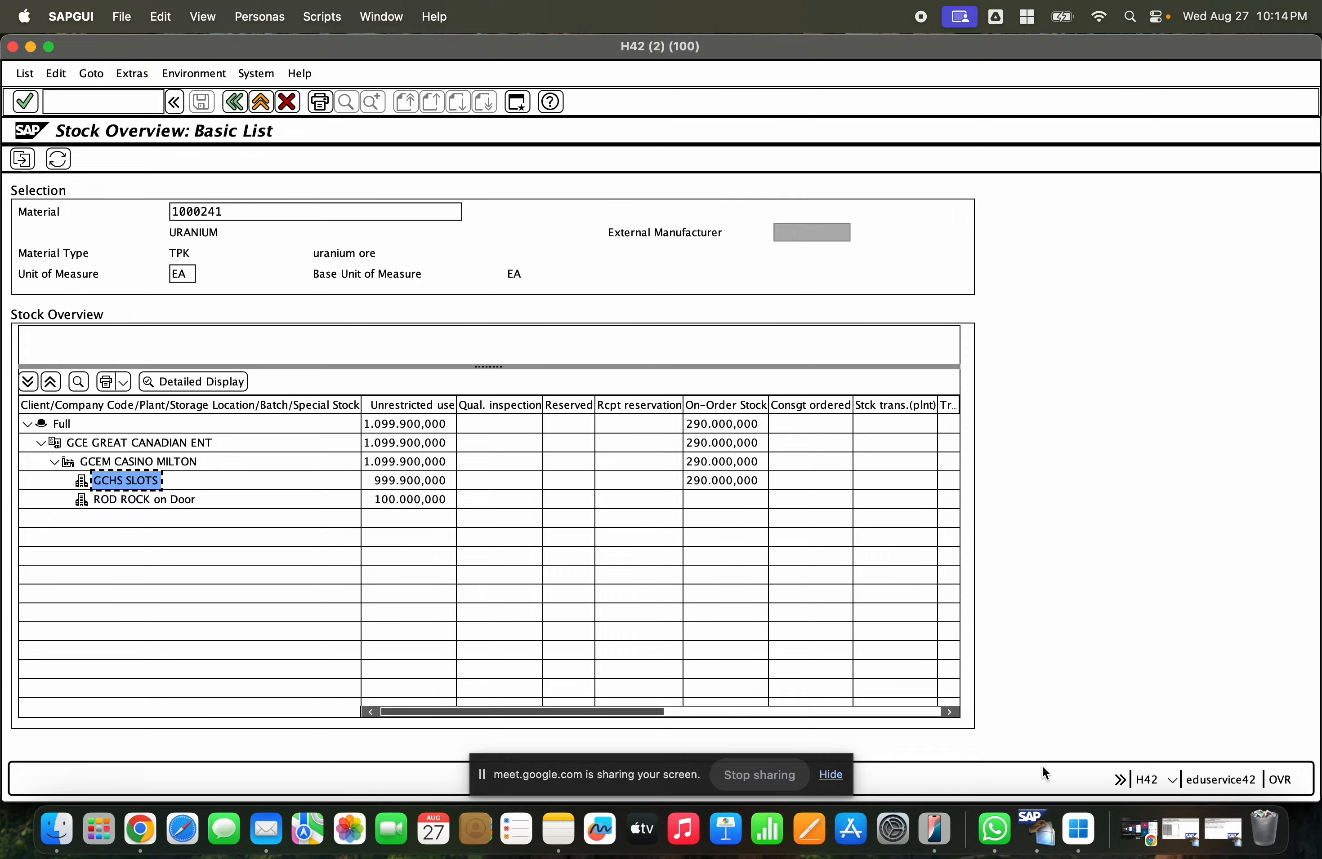
left_click(1180, 831)
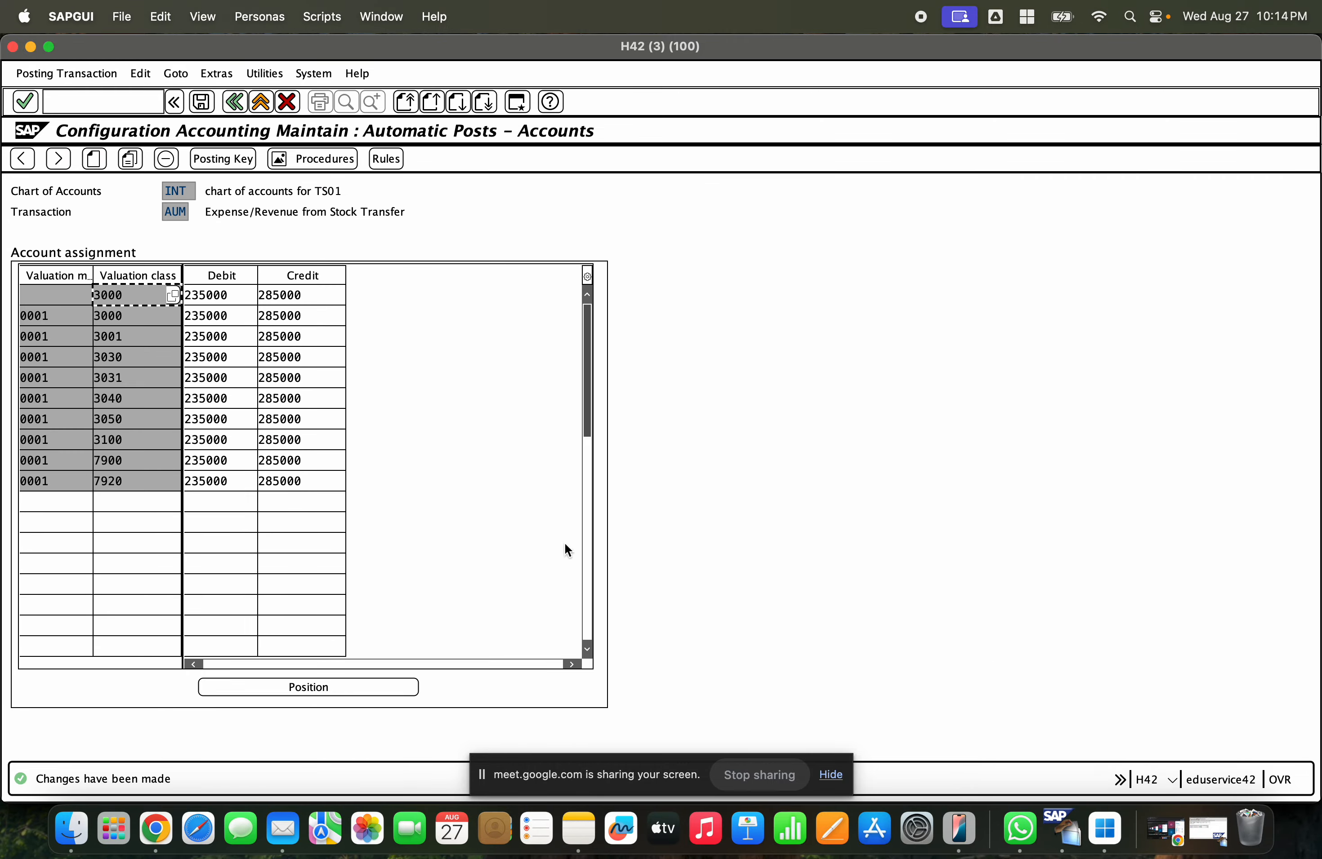
left_click(1207, 825)
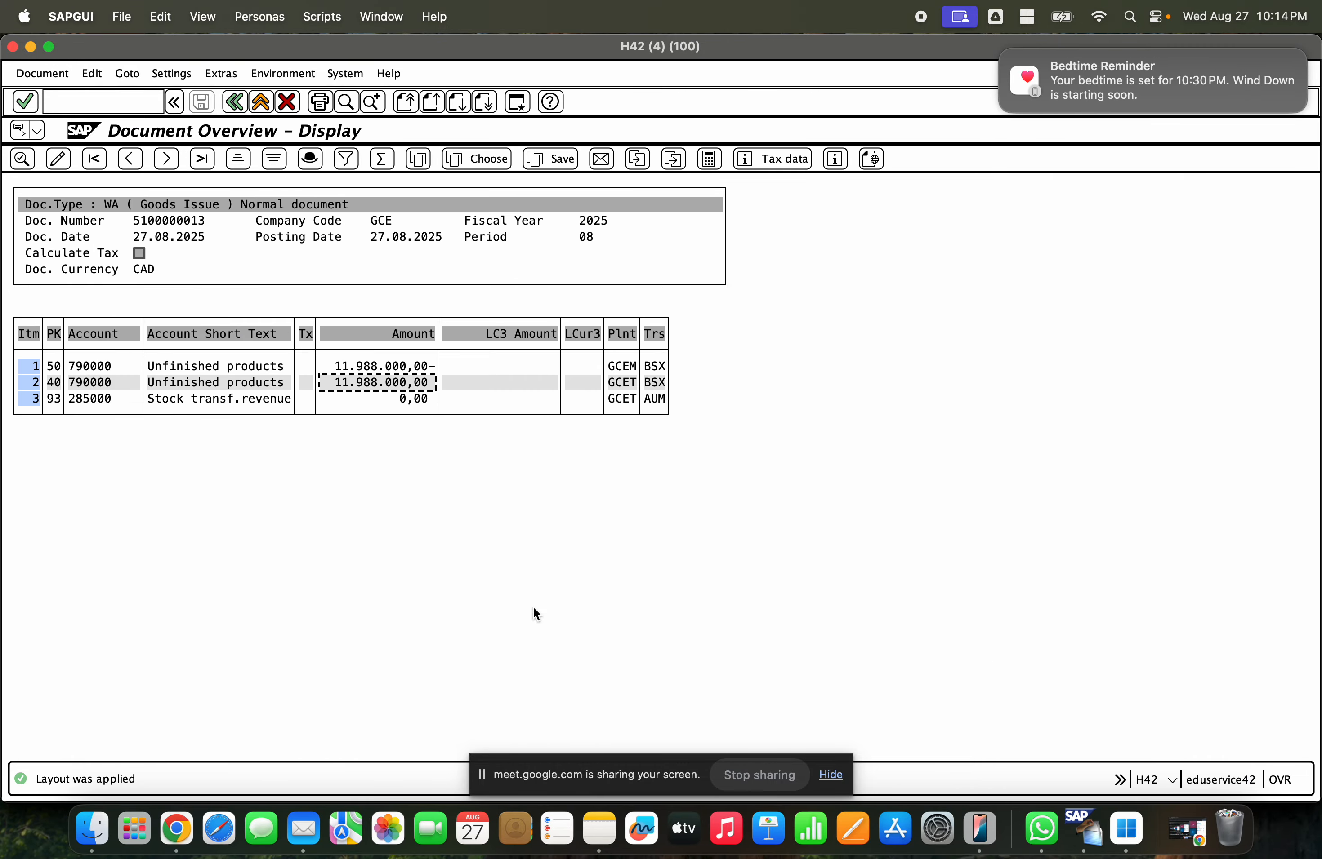
left_click(177, 830)
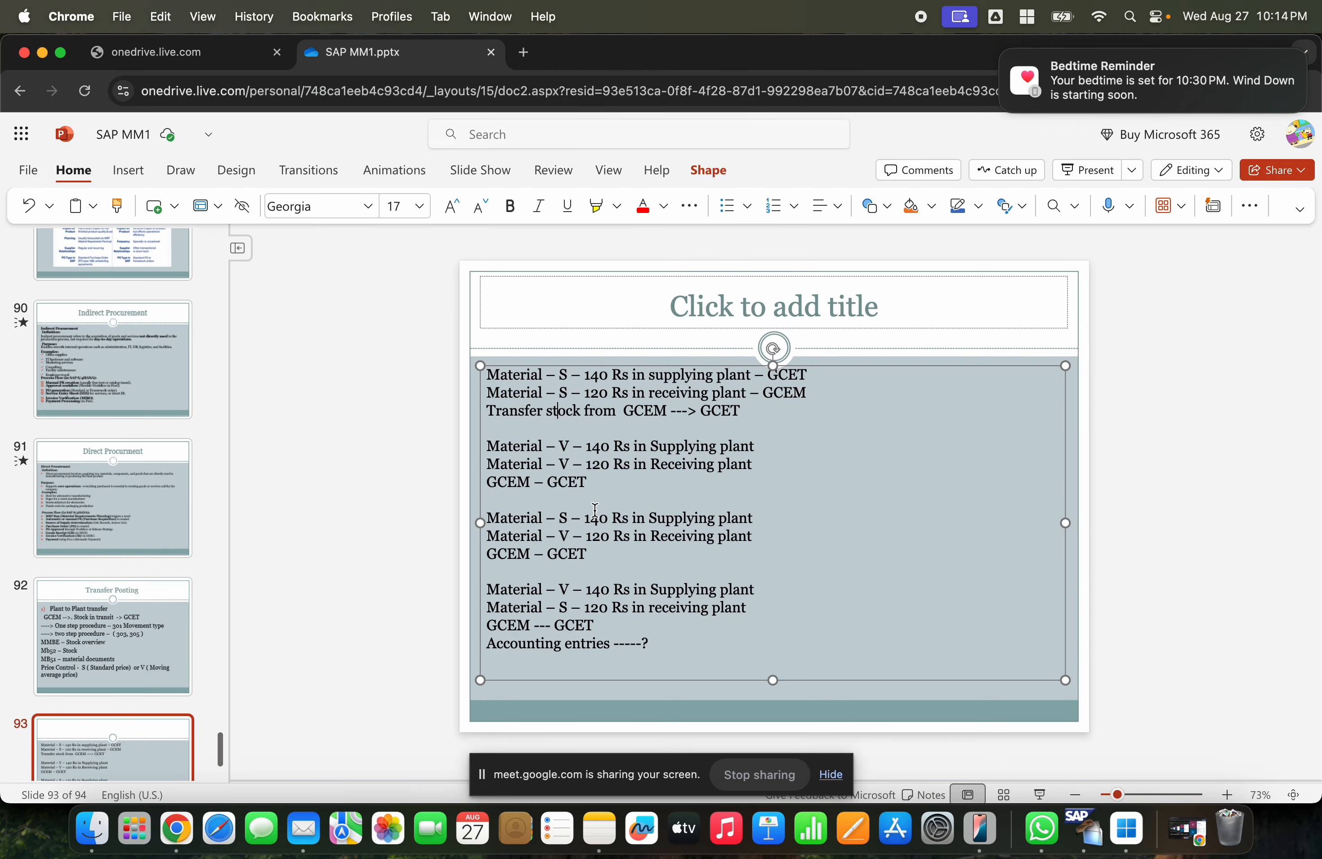
left_click_drag(741, 414, 483, 380)
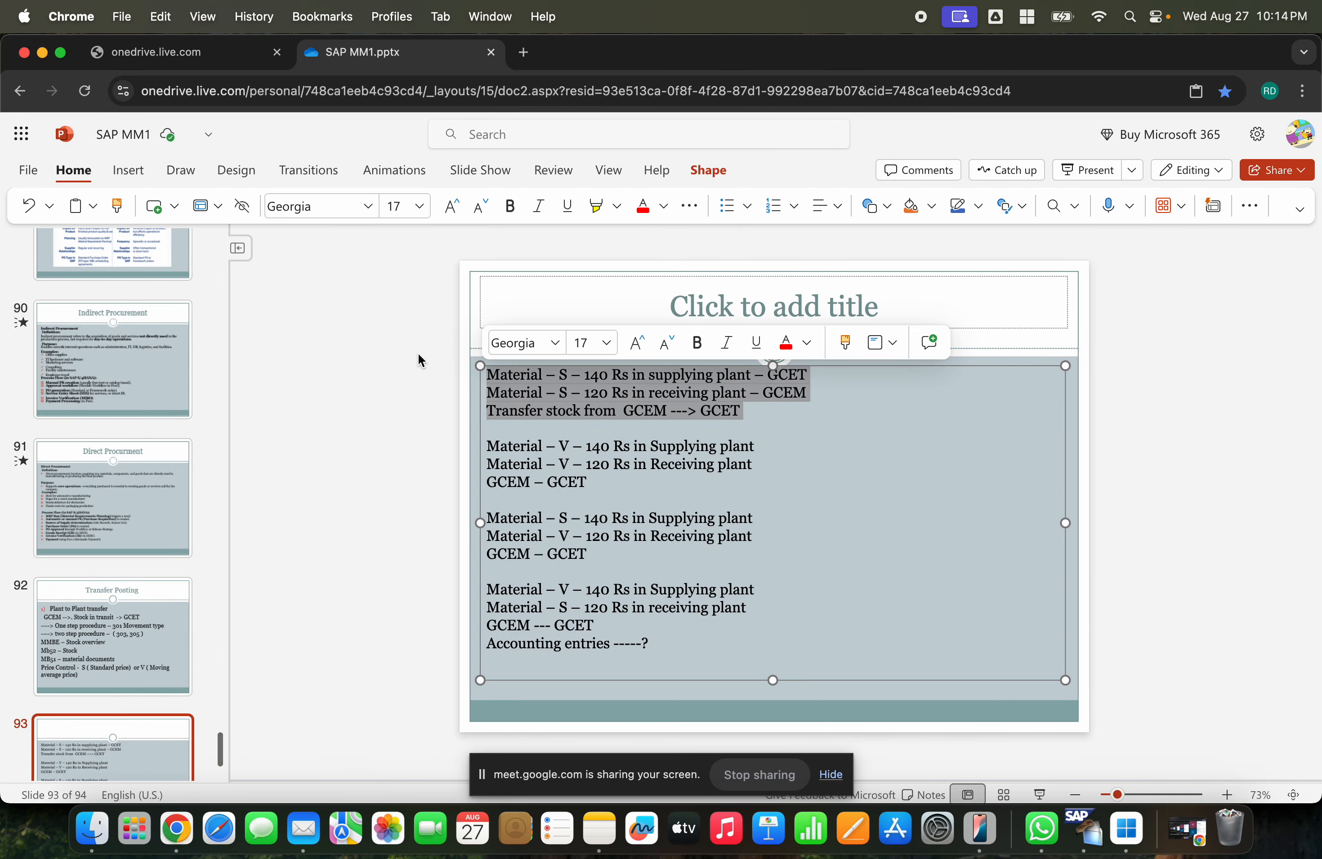
left_click(484, 445)
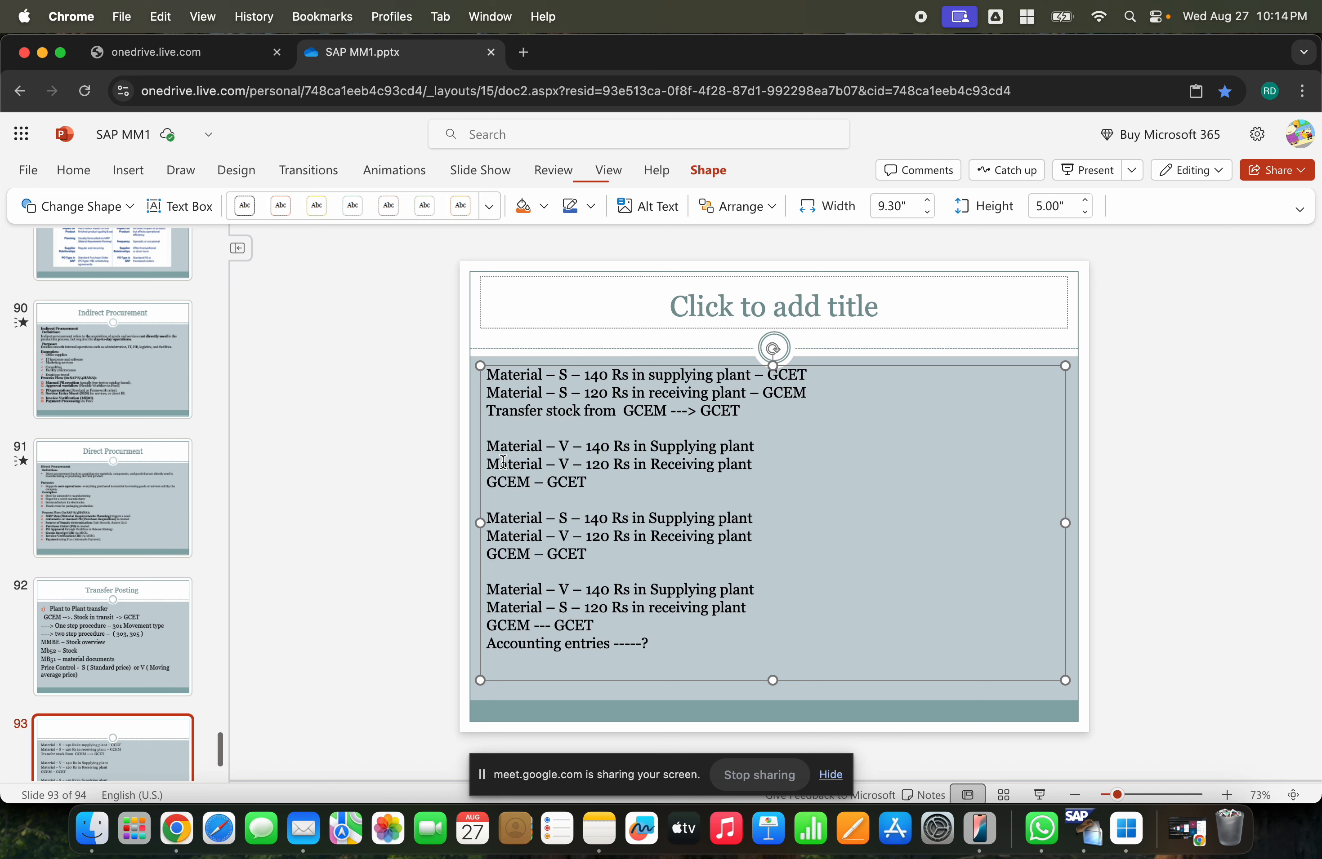
left_click(557, 454)
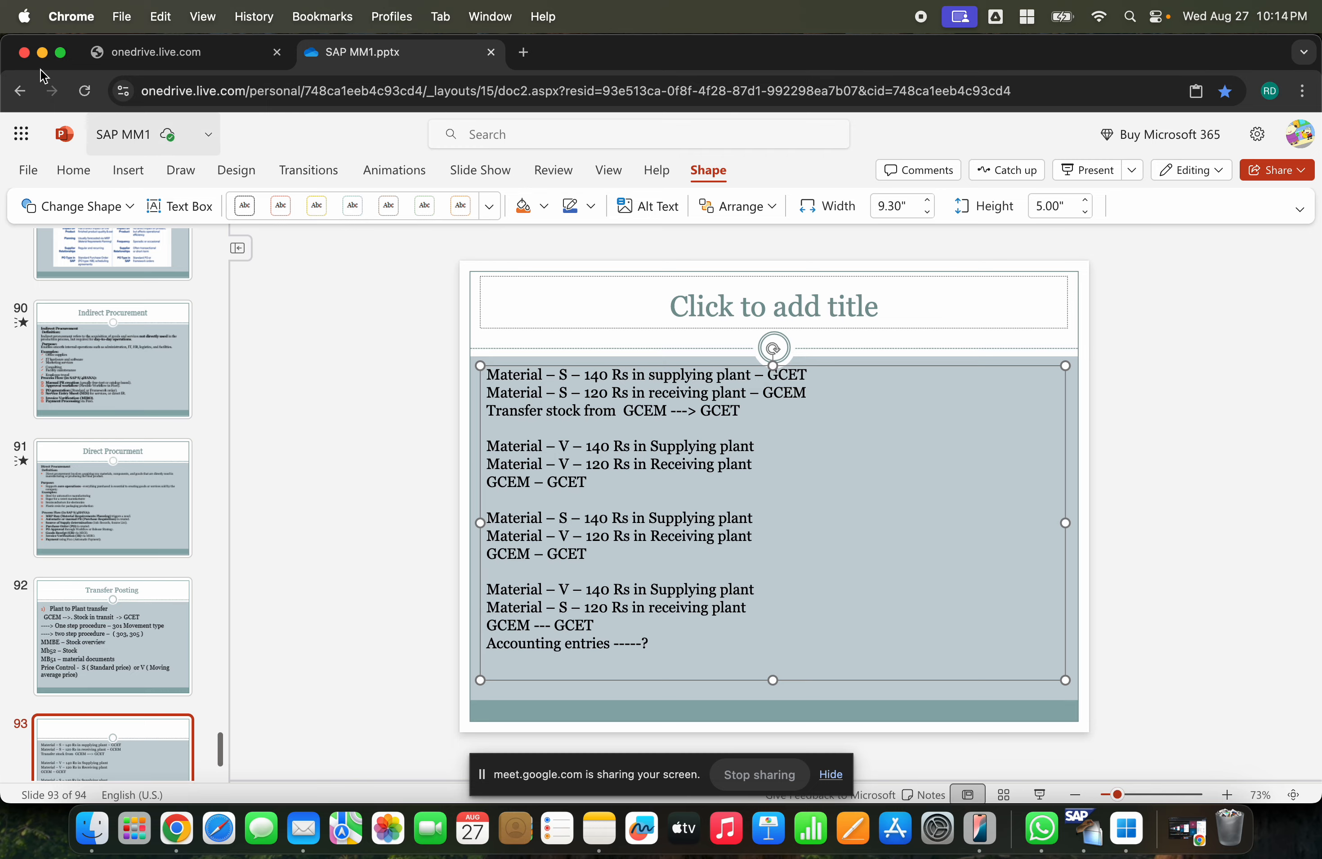
left_click(42, 53)
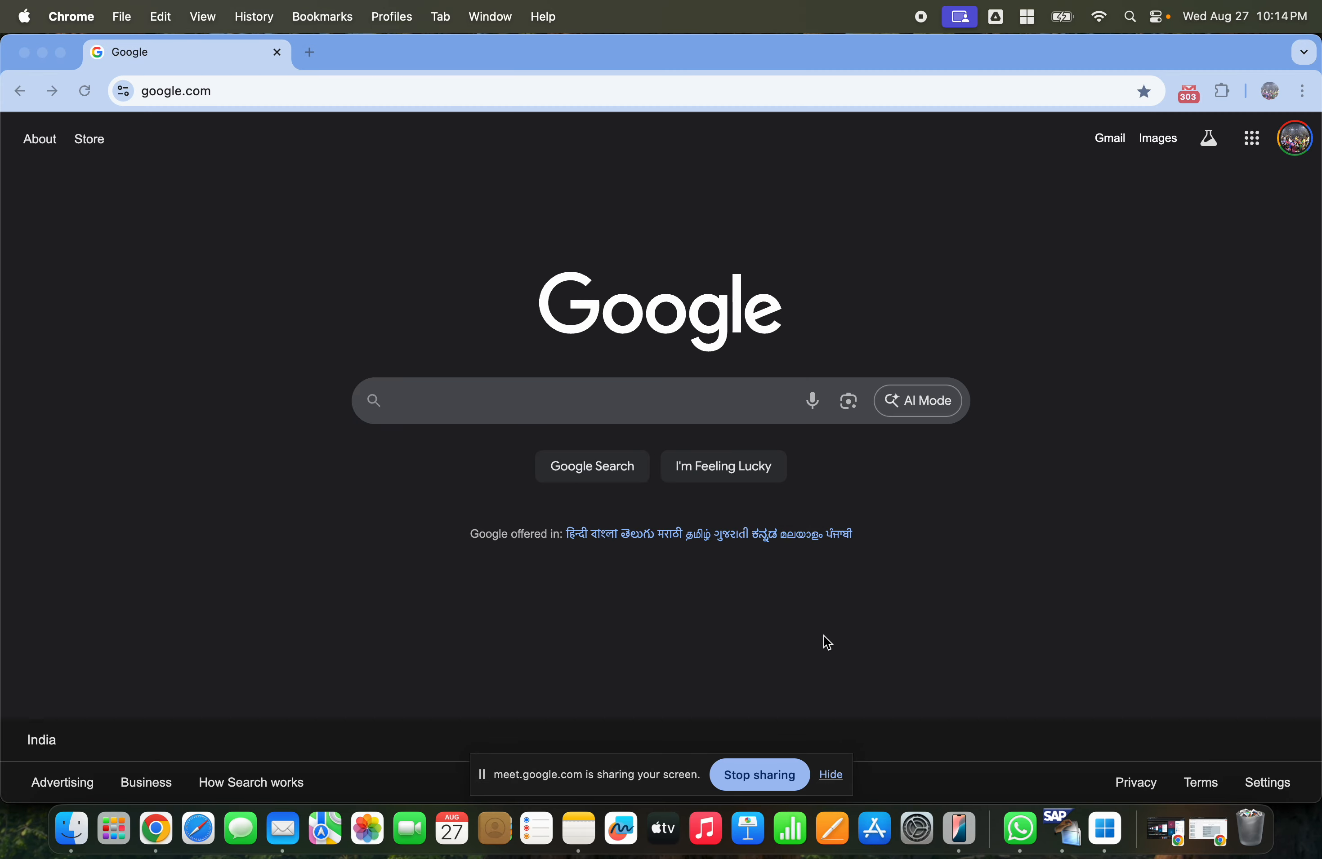
left_click(152, 832)
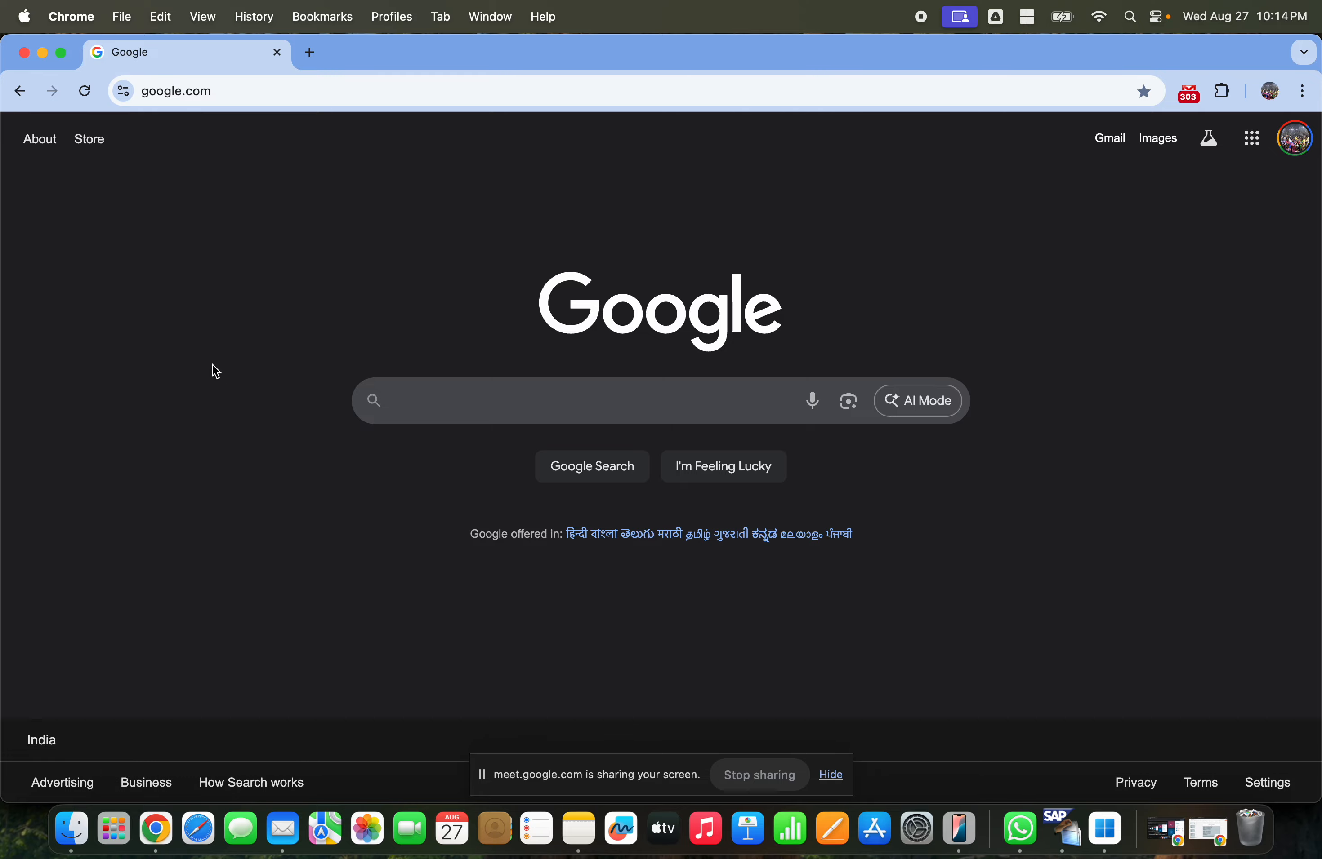
left_click(1208, 836)
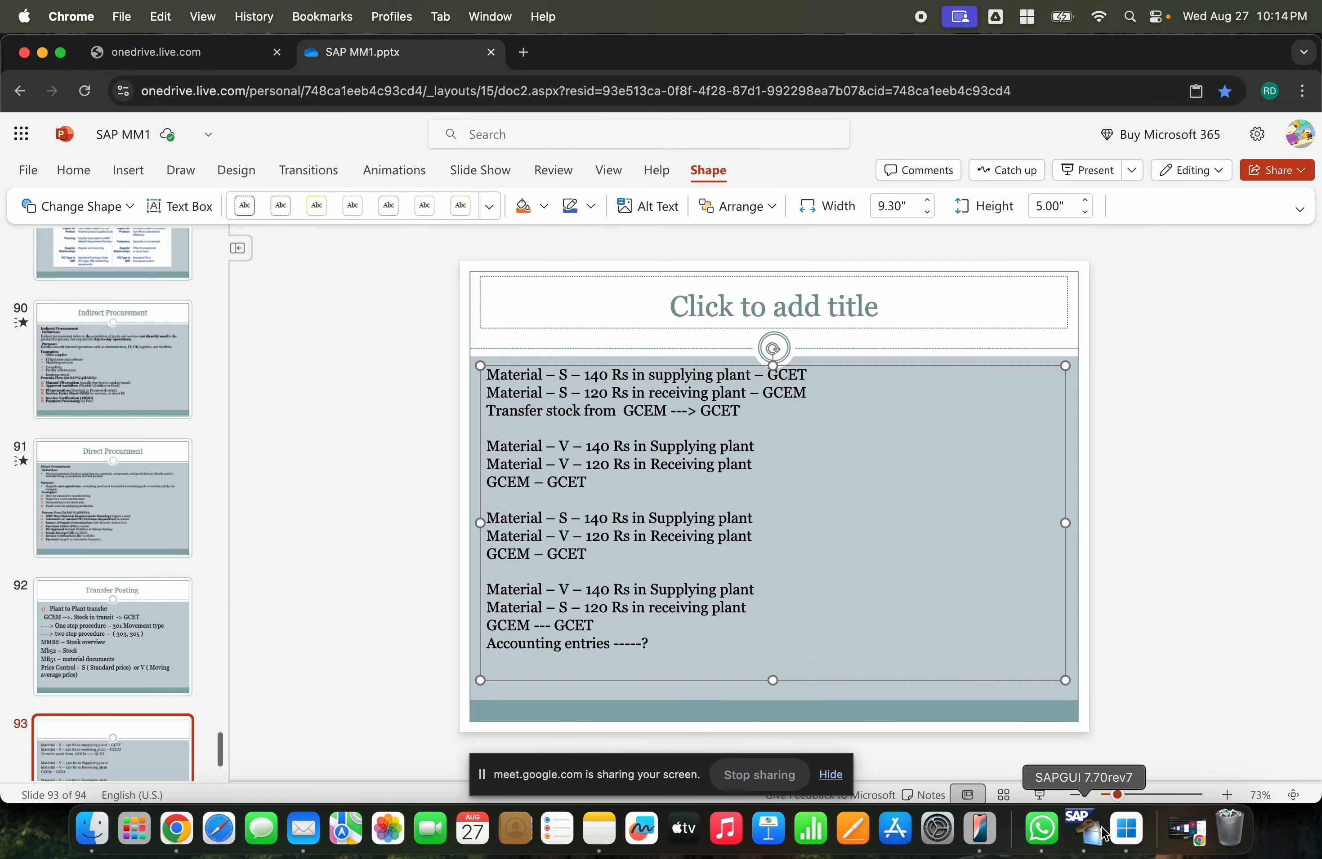
- Open the material document's list of accounting documents and review its Where tab with movement type 301
left_click(1085, 829)
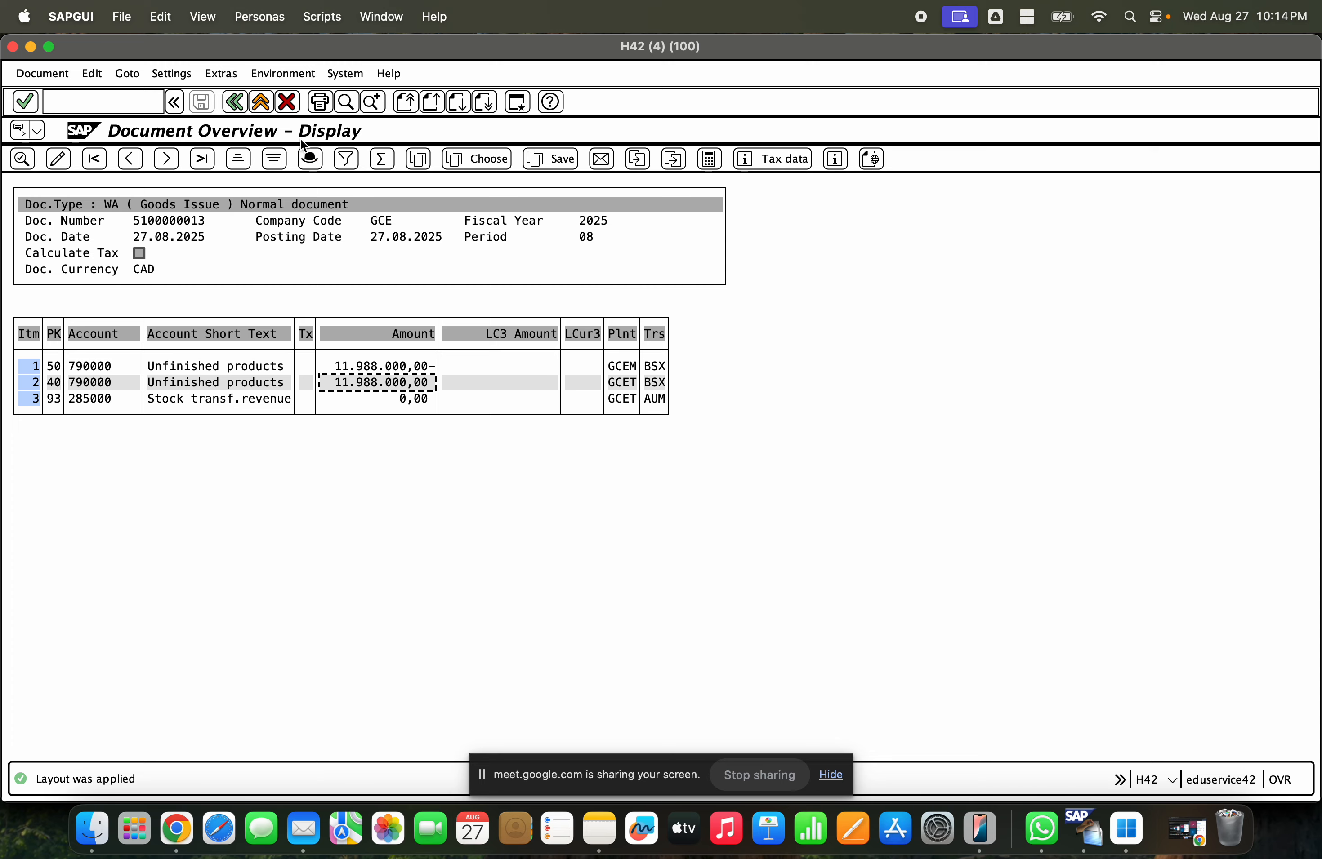
left_click(254, 106)
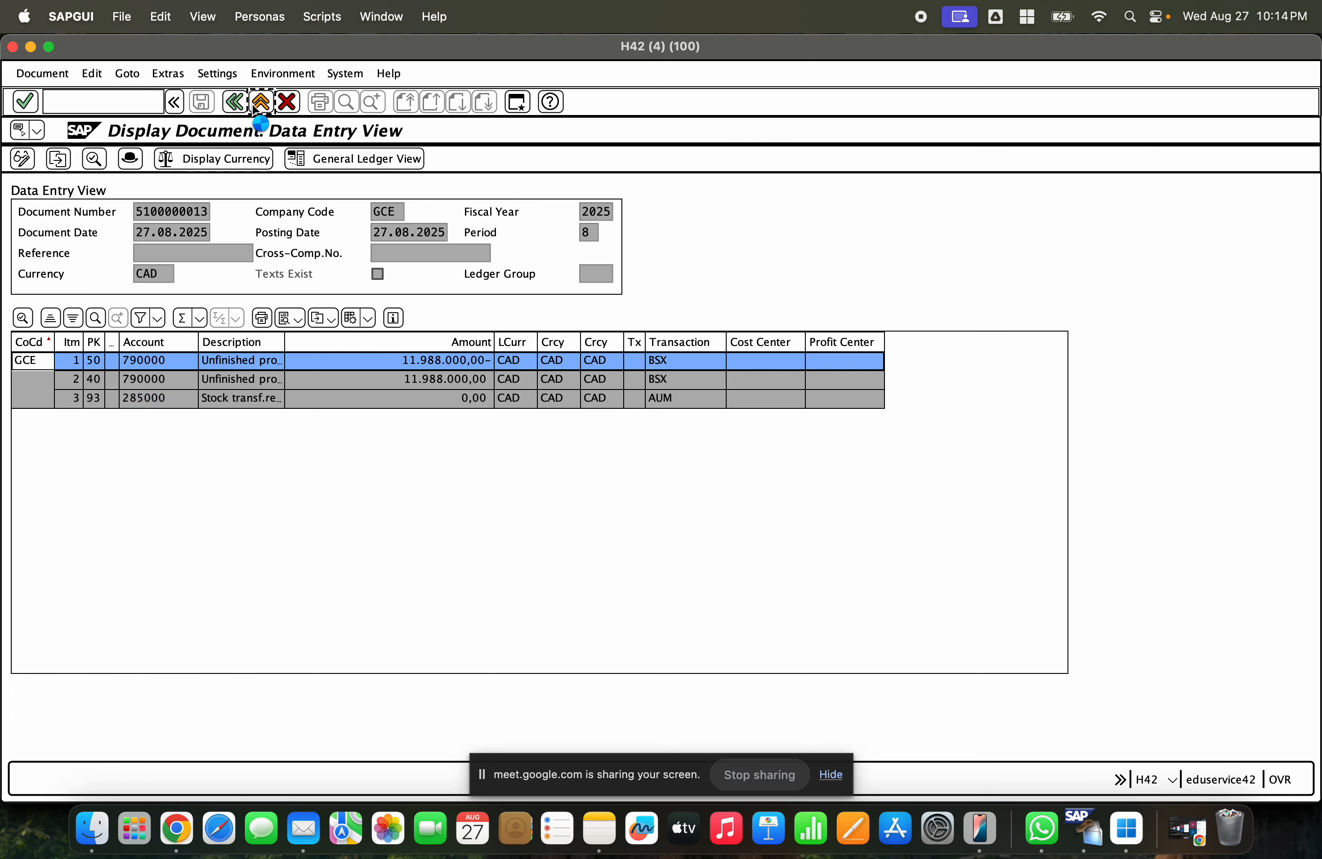
left_click(256, 107)
left_click(356, 279)
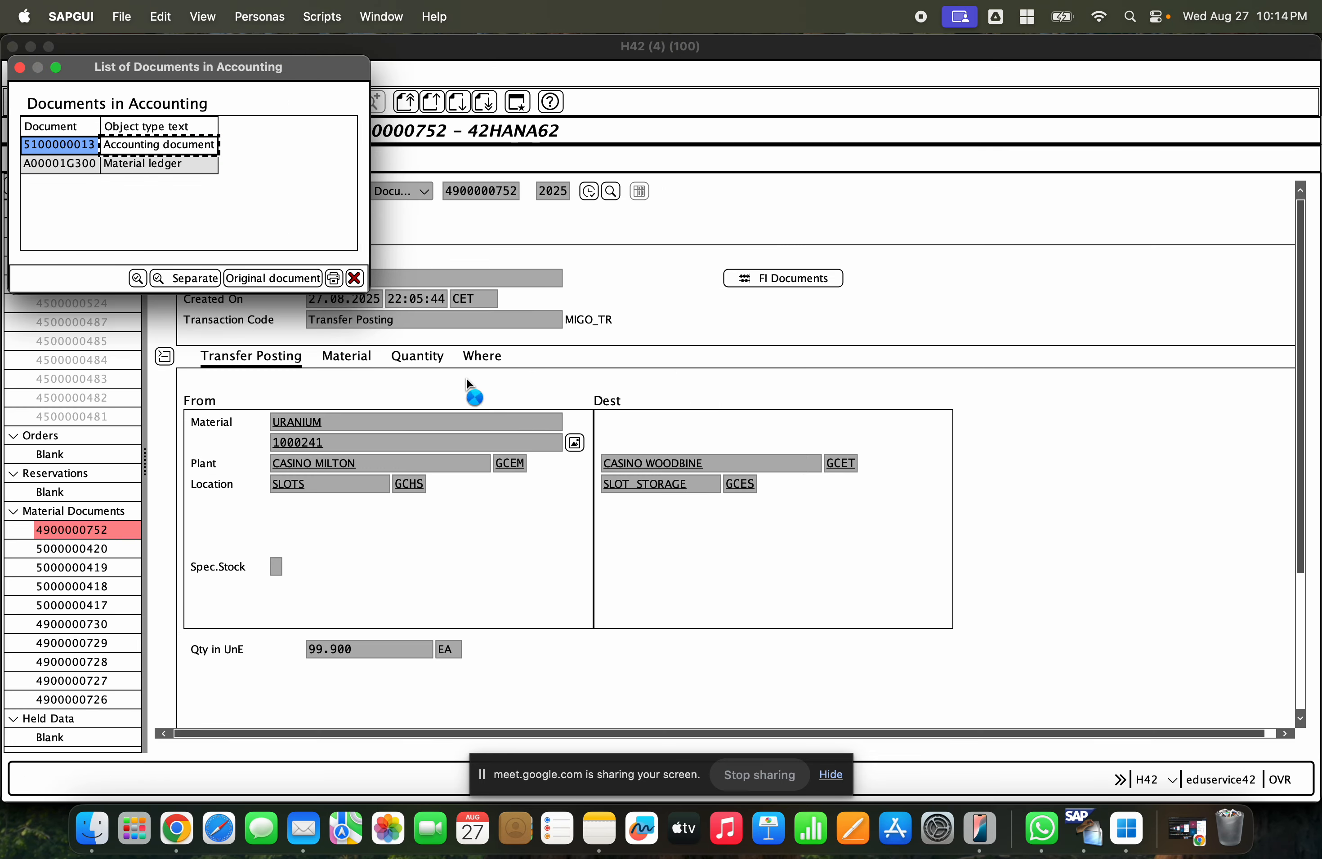
left_click(354, 277)
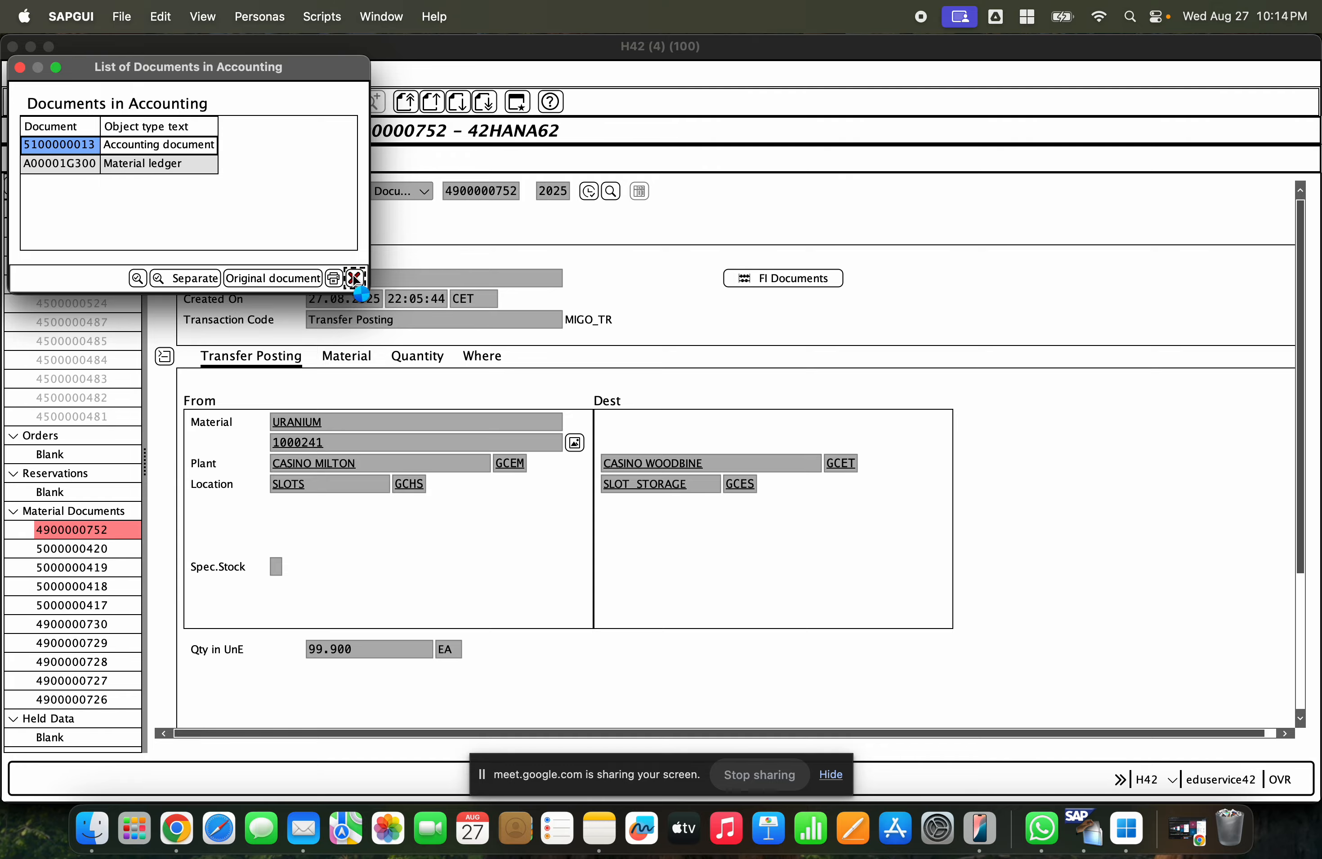
left_click(495, 362)
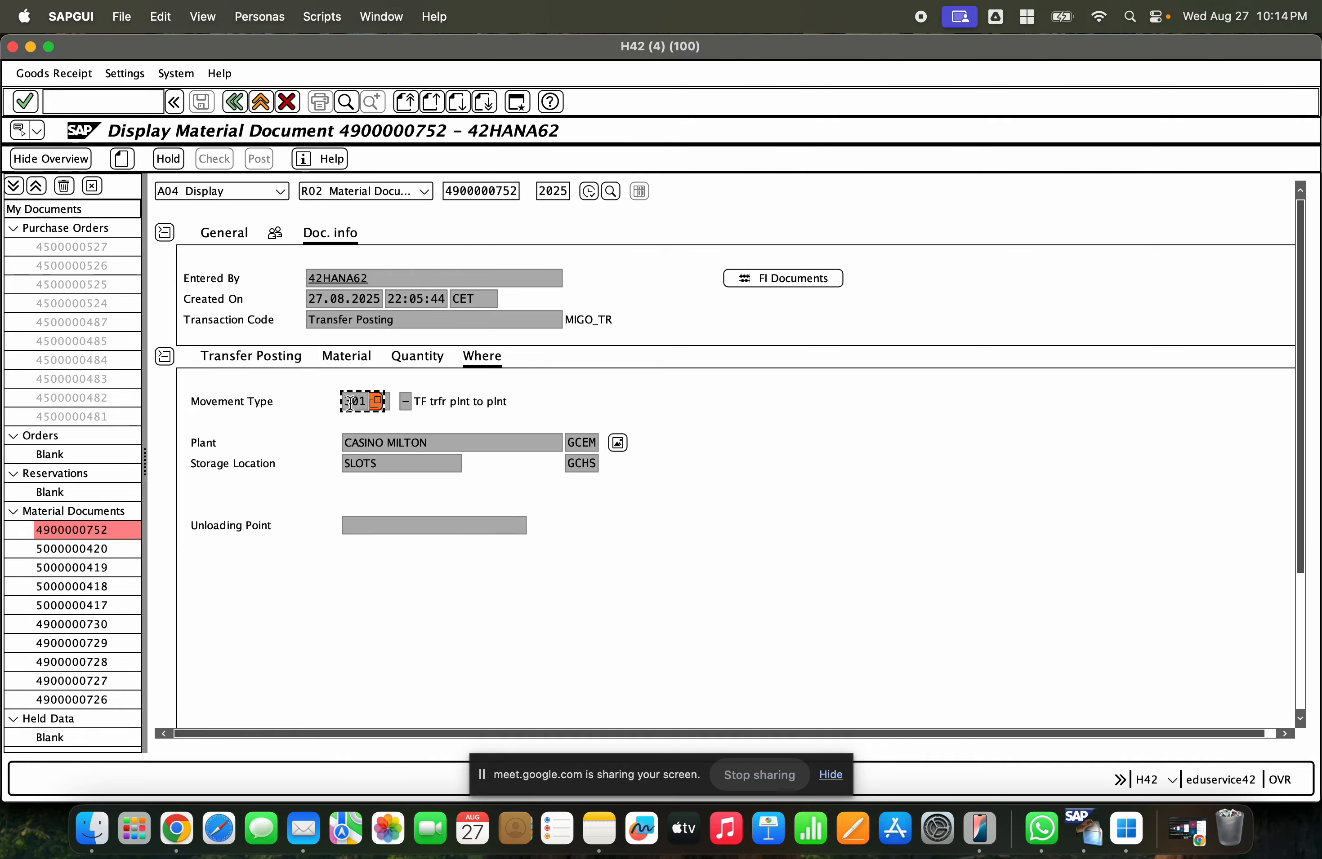
- Switch to the stock overview of material 1000241 and refresh it
left_click(31, 47)
left_click(261, 102)
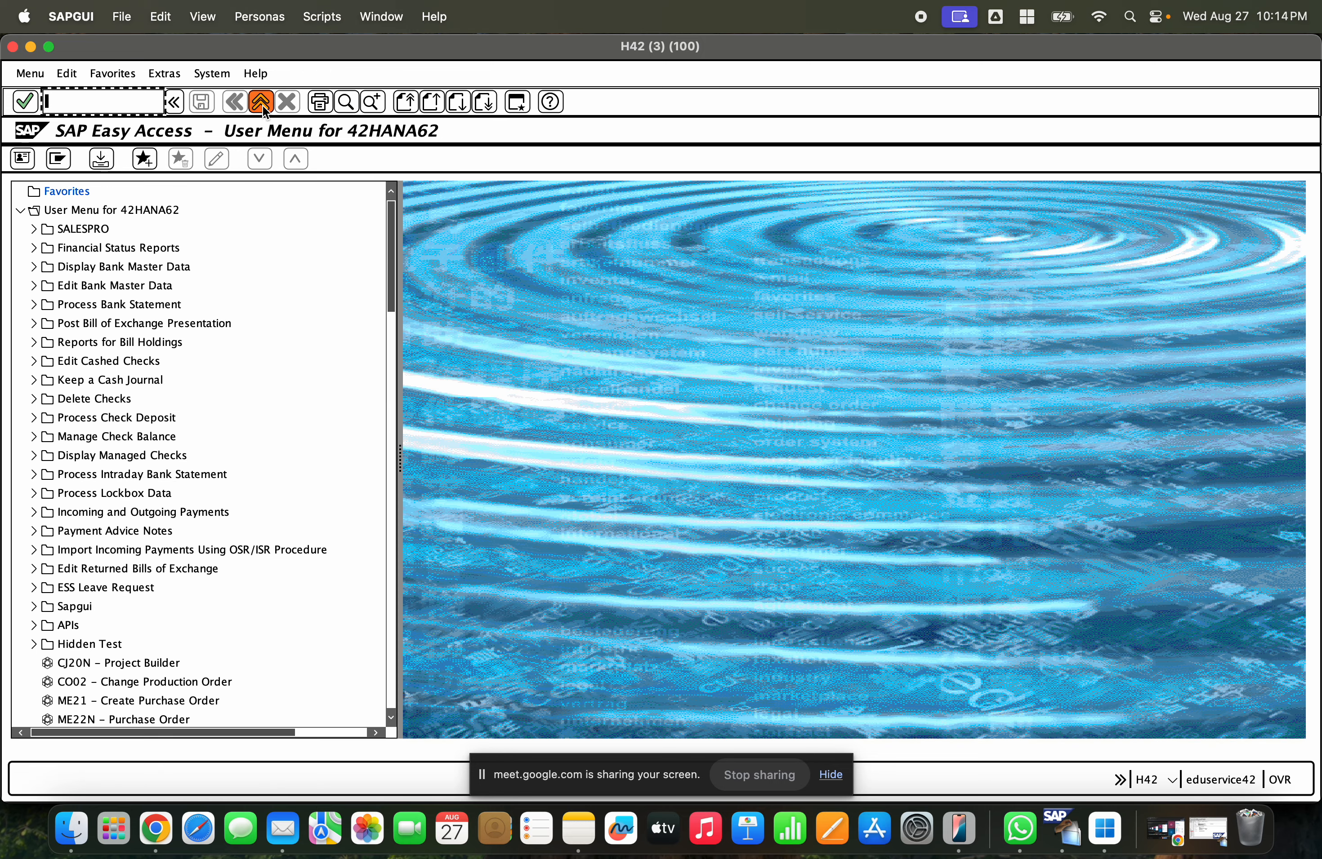
left_click(261, 102)
left_click(441, 498)
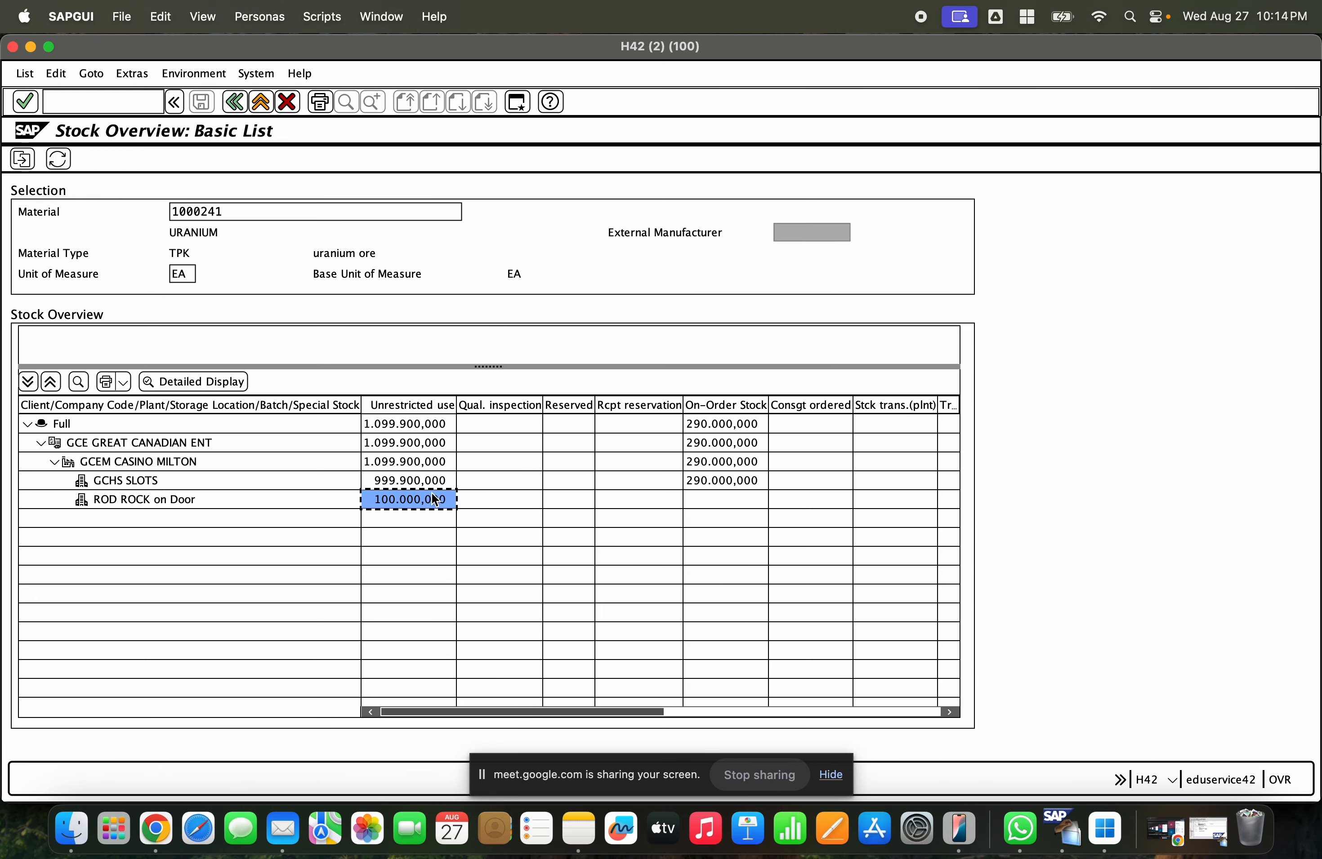
left_click(428, 483)
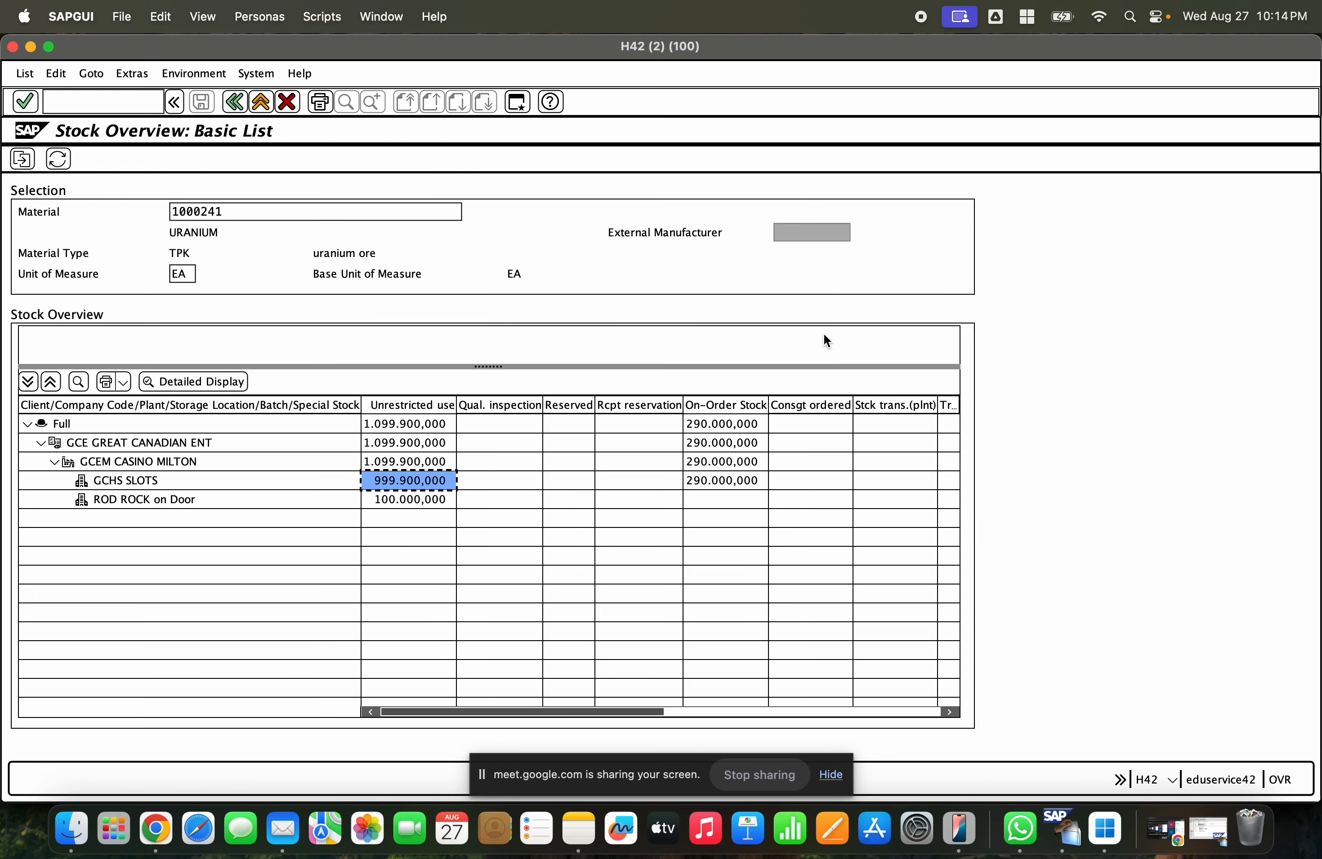
left_click(60, 162)
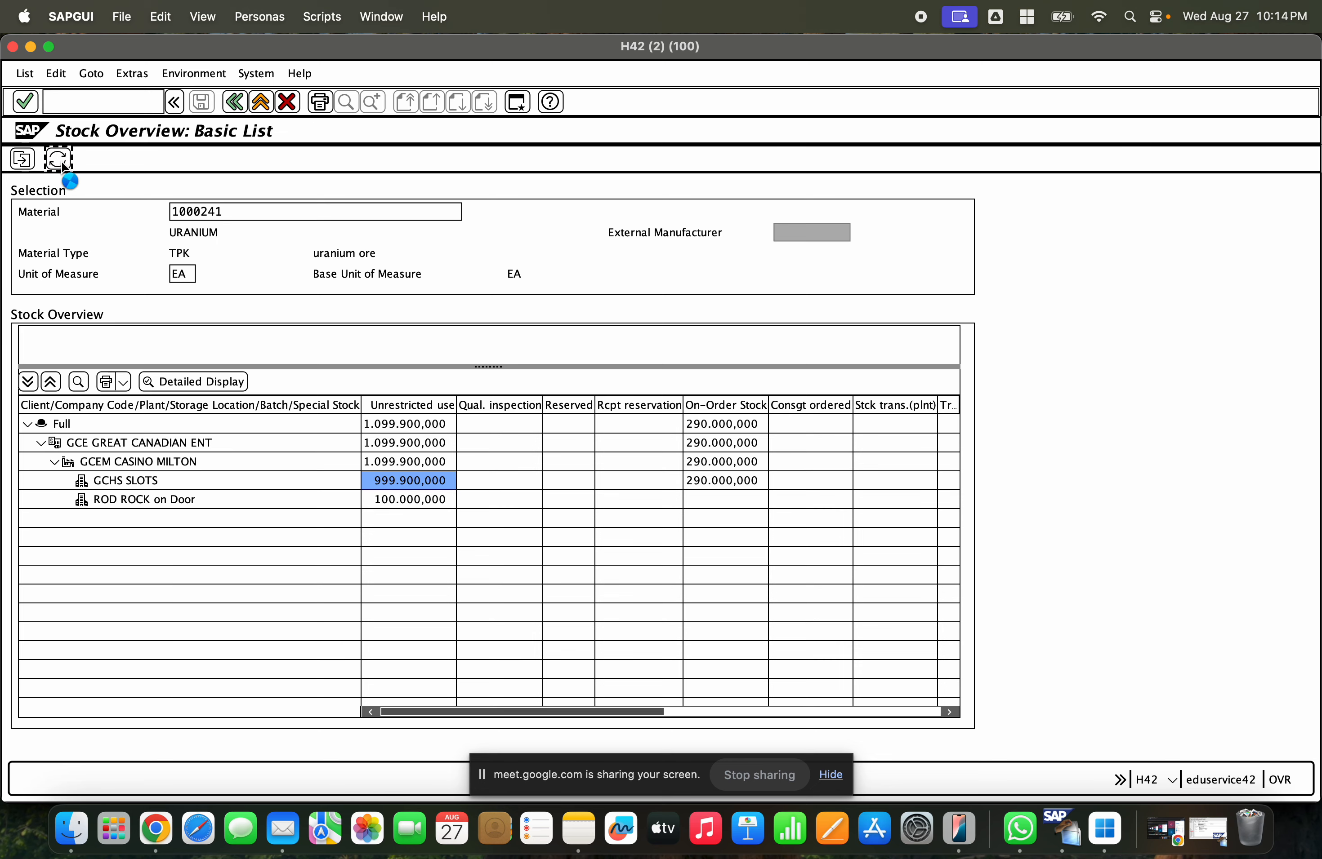
- Review the unrestricted stock of plants GCEM and GCET and their storage locations
left_click(417, 520)
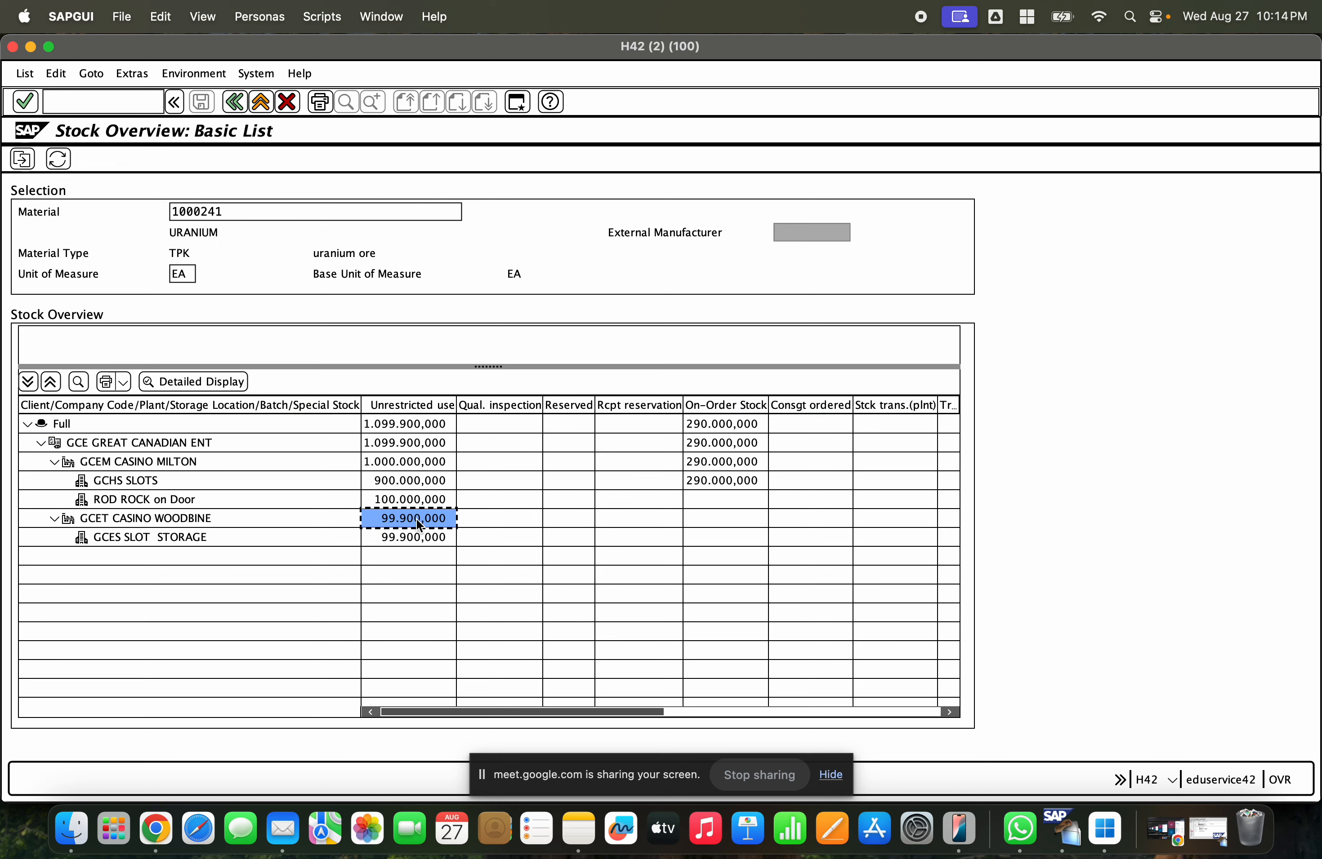
left_click(134, 535)
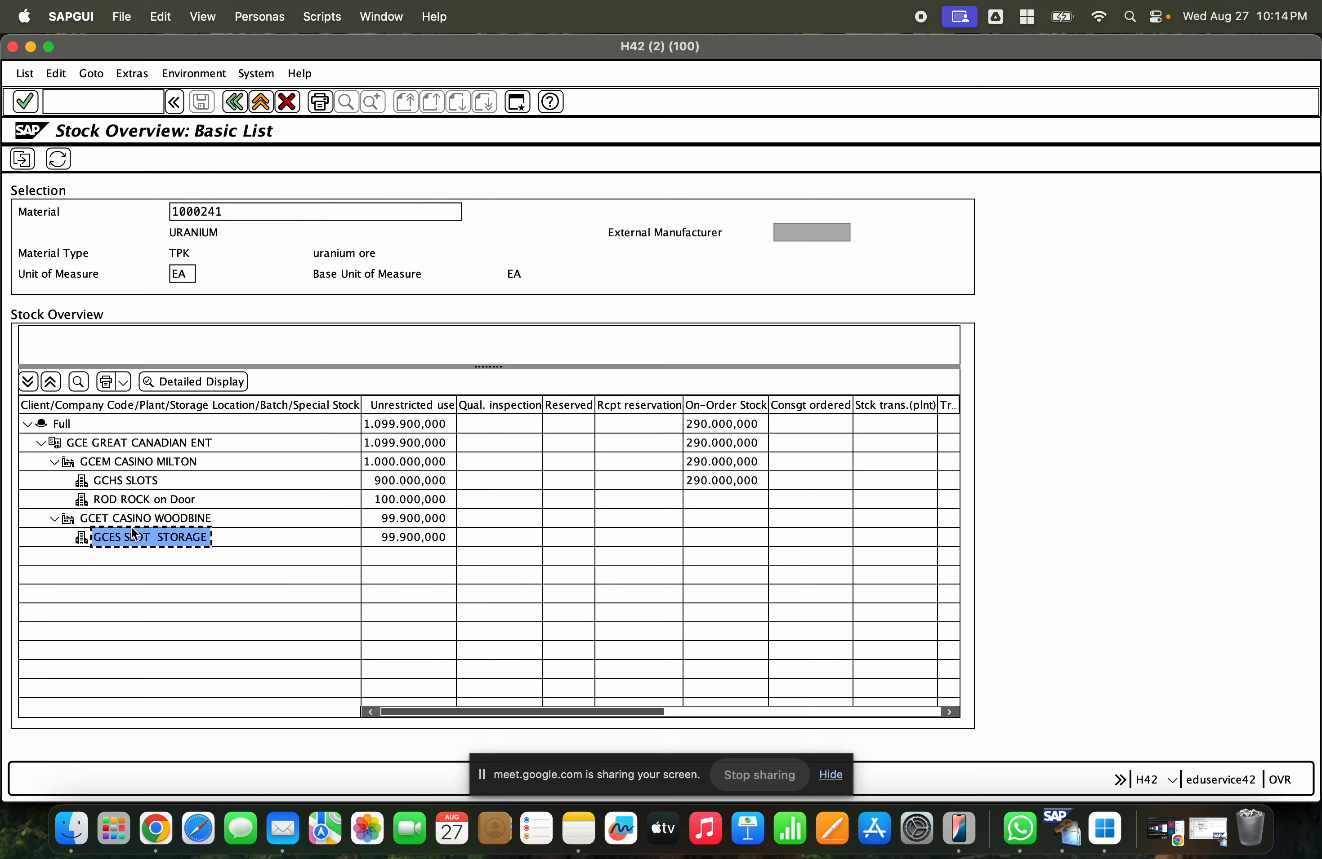
left_click(98, 482)
left_click(115, 520)
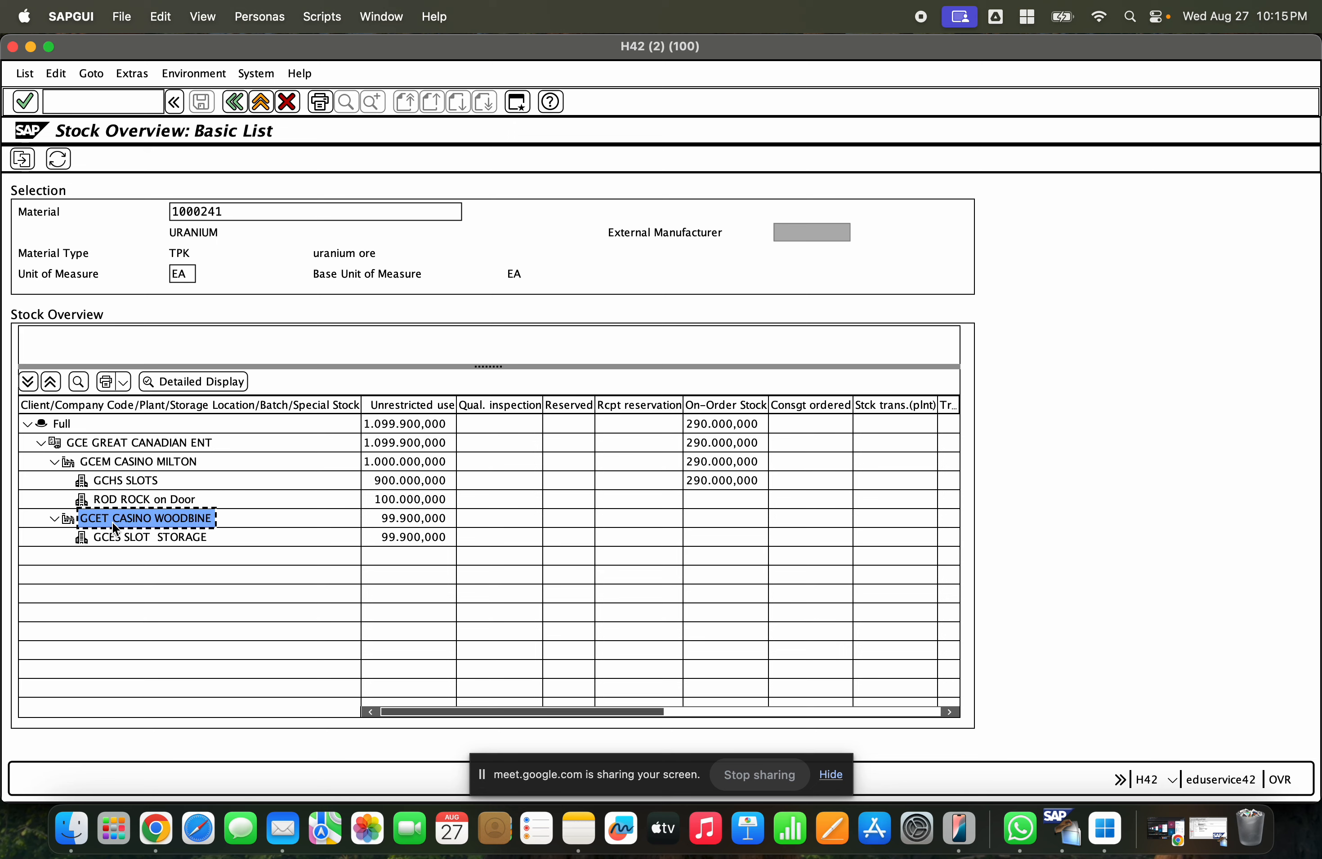
- Compare the plant rows GCEM CASINO MILTON and GCET CASINO WOODBINE with their storage locations in the stock overview
left_click(111, 485)
left_click(135, 538)
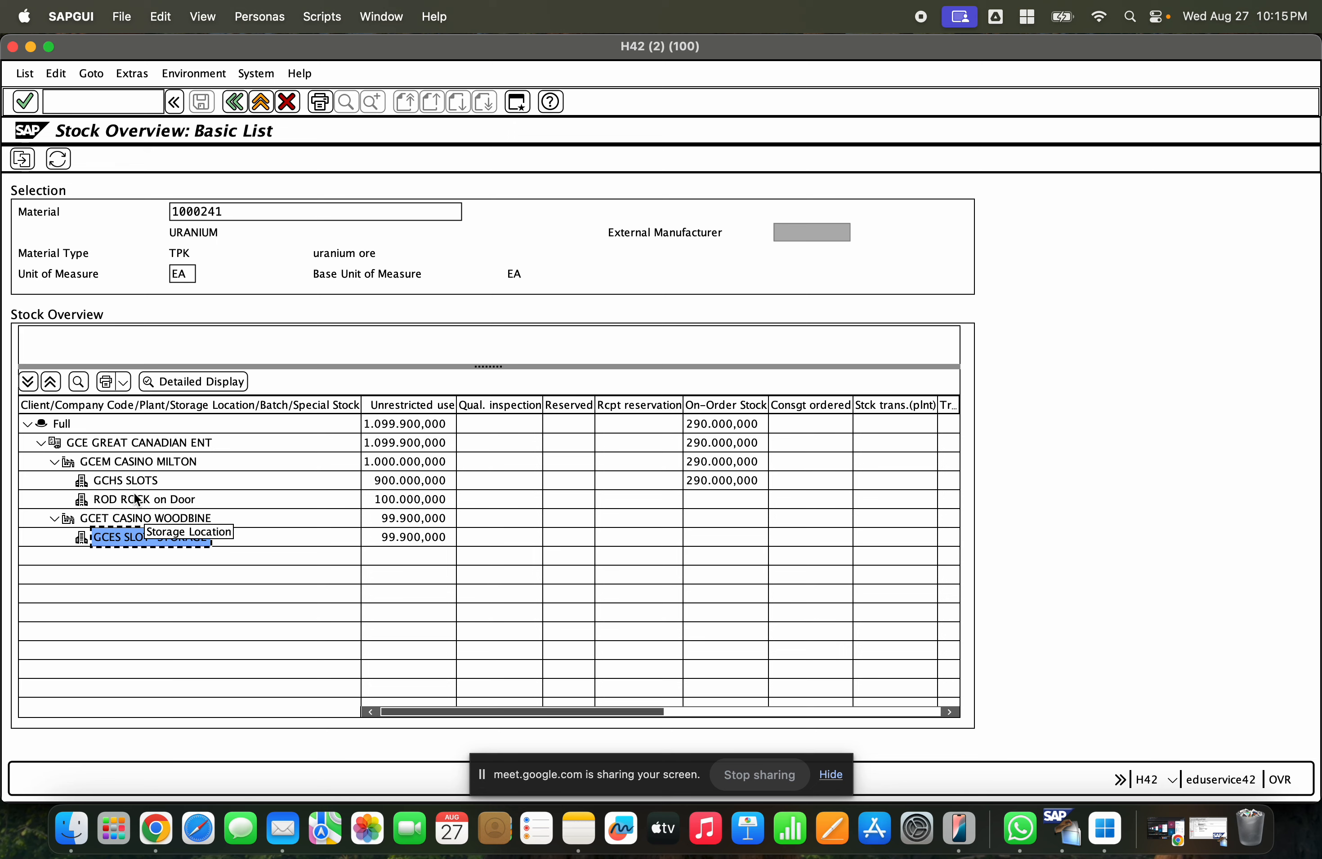
left_click(116, 462)
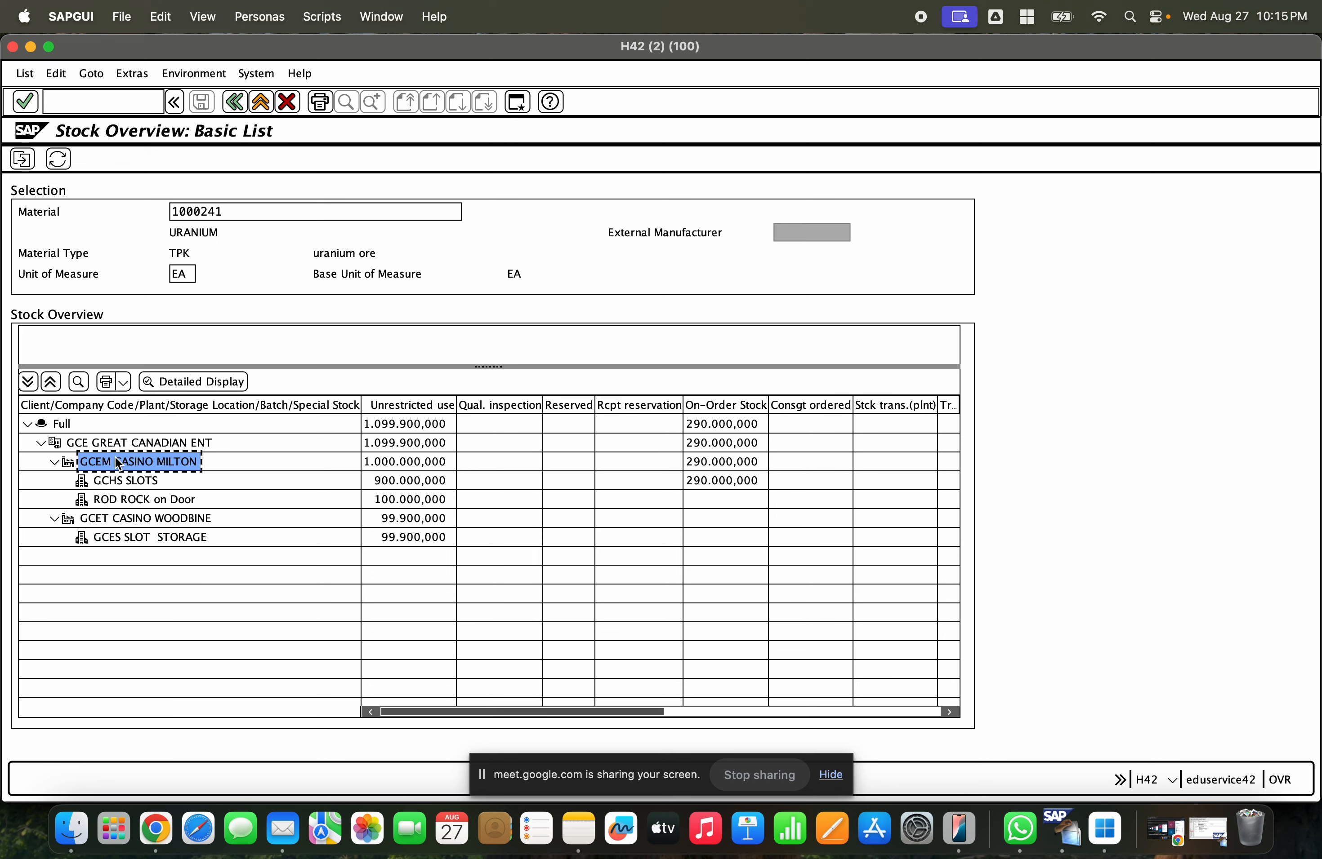
left_click(115, 518)
left_click(407, 521)
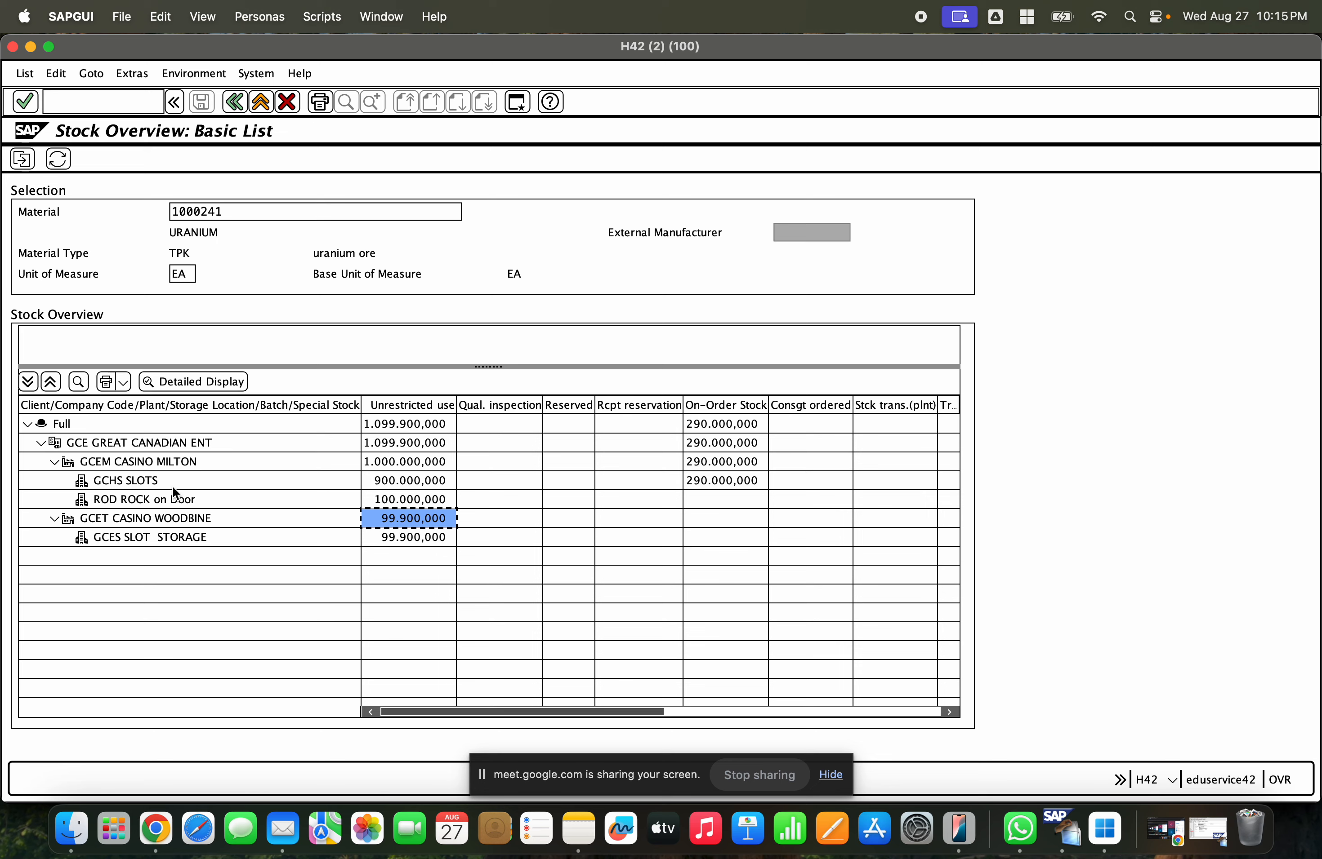
left_click(99, 467)
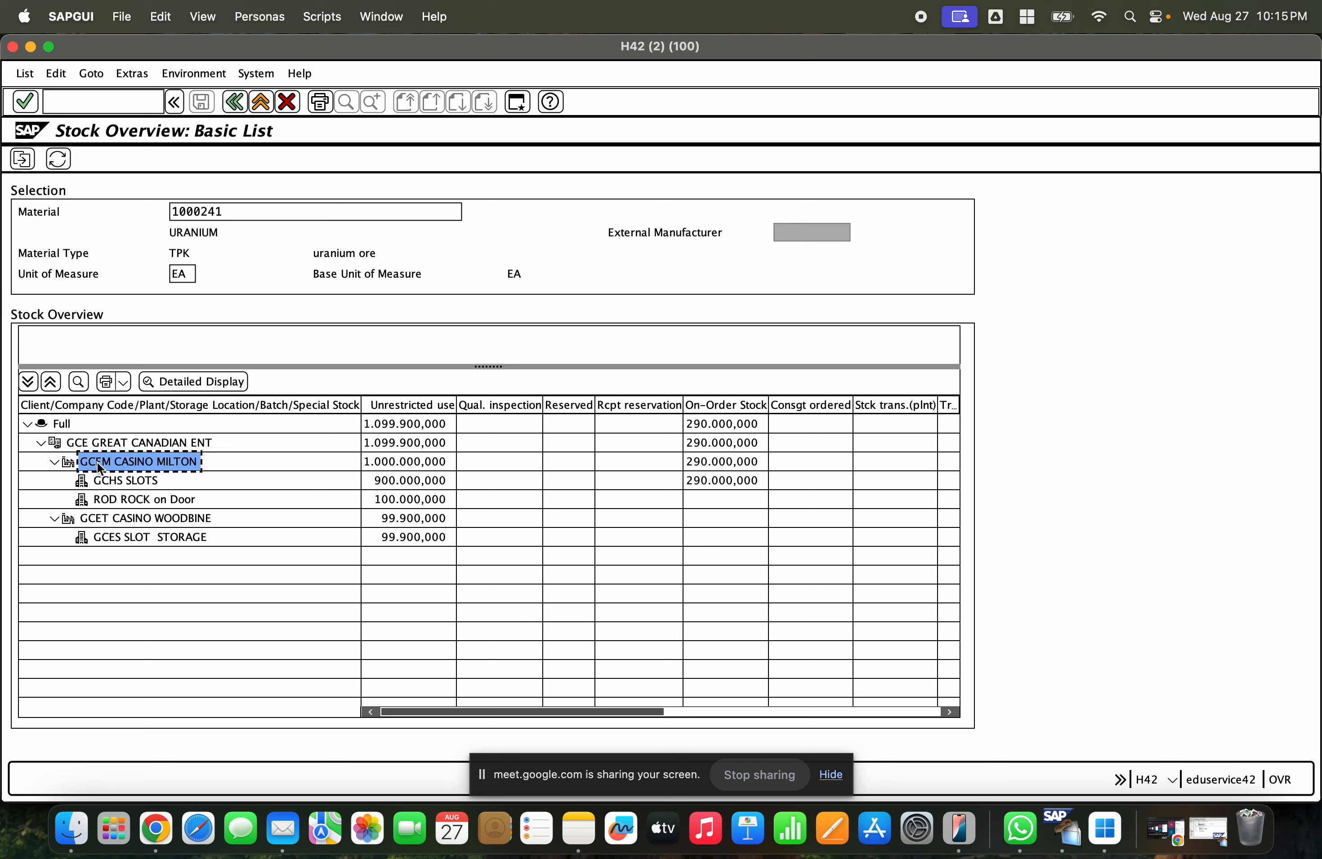
left_click(105, 521)
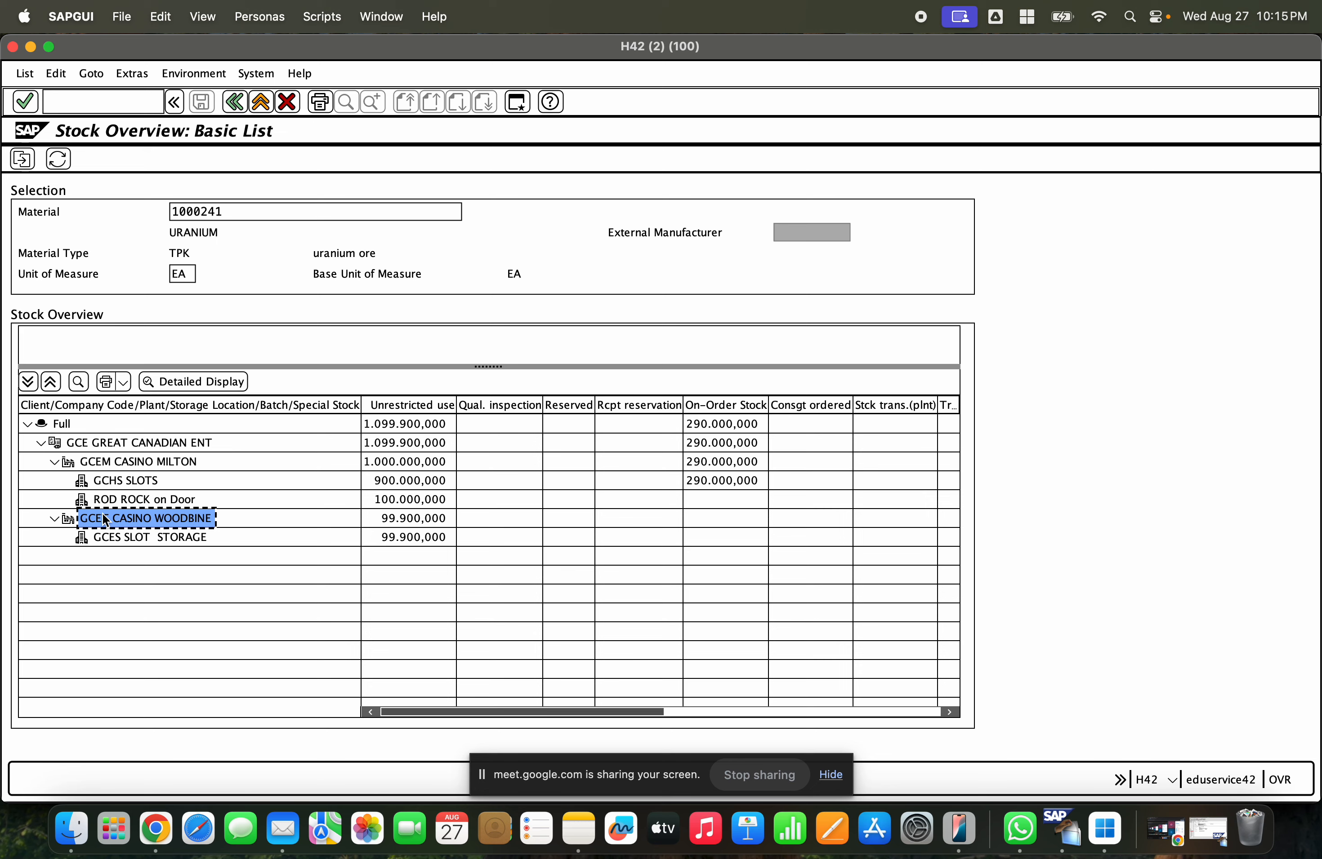
- Compare the unrestricted-use stock of storage locations GCHS SLOTS and GCES SLOT STORAGE
left_click(108, 484)
left_click(111, 541)
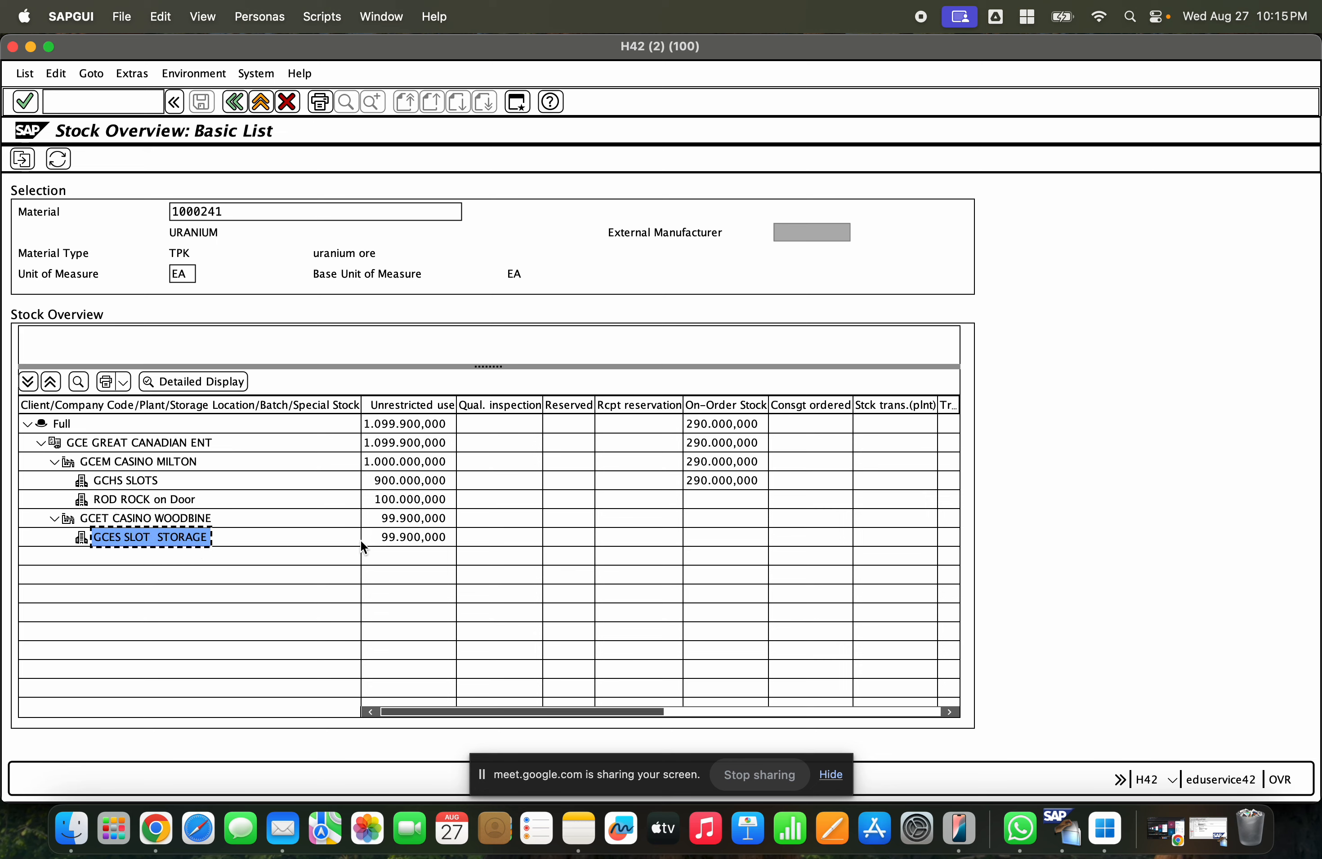
left_click(426, 481)
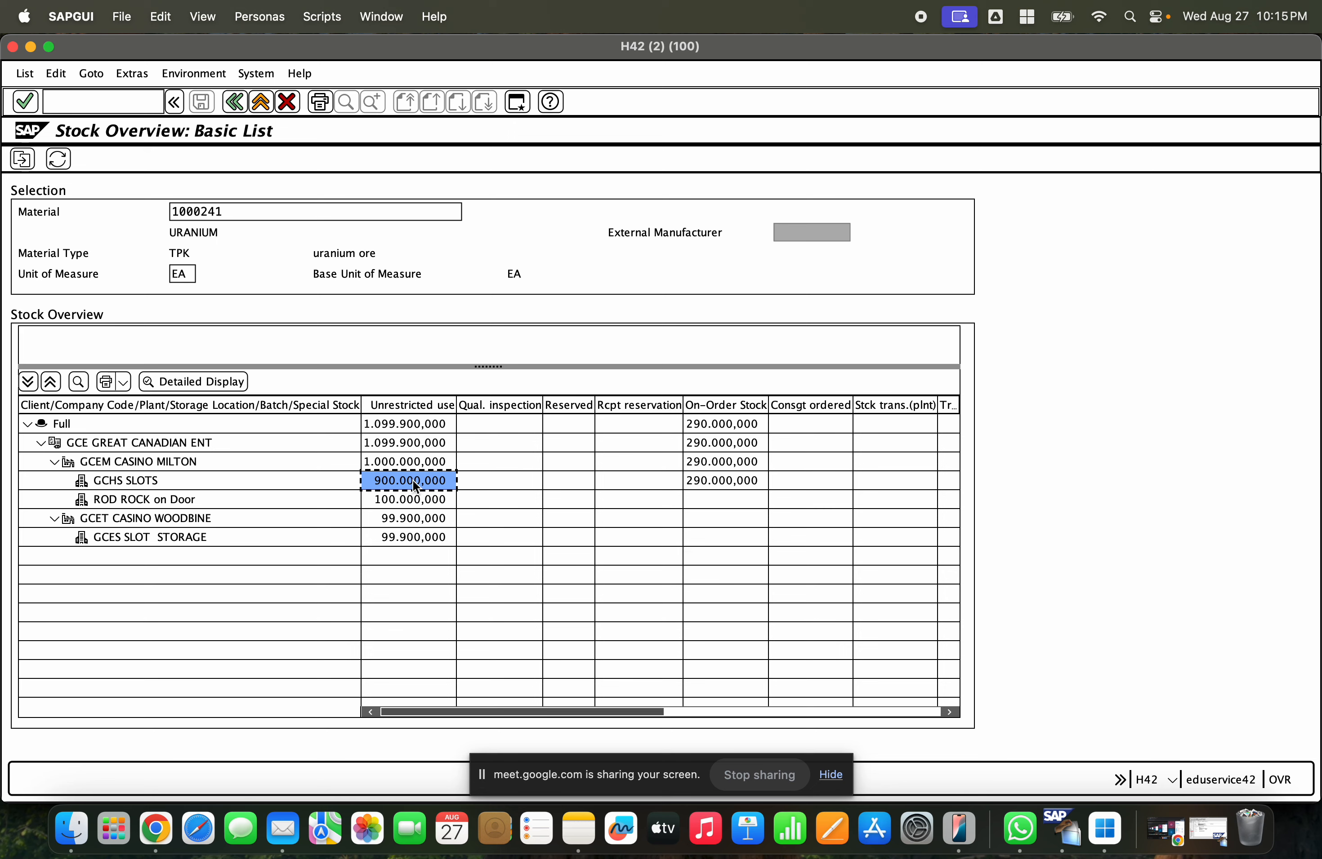
left_click(425, 538)
left_click(380, 481)
left_click(392, 536)
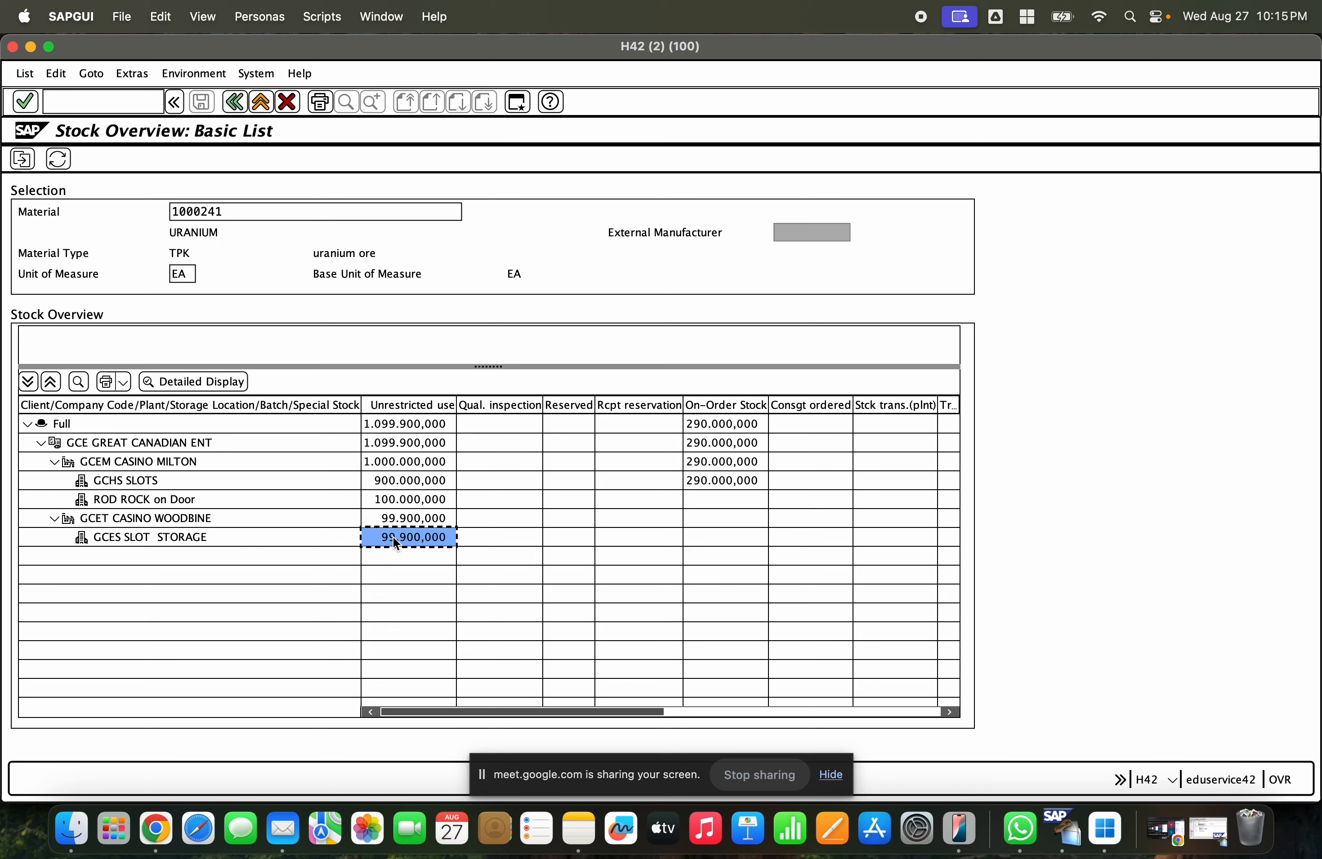
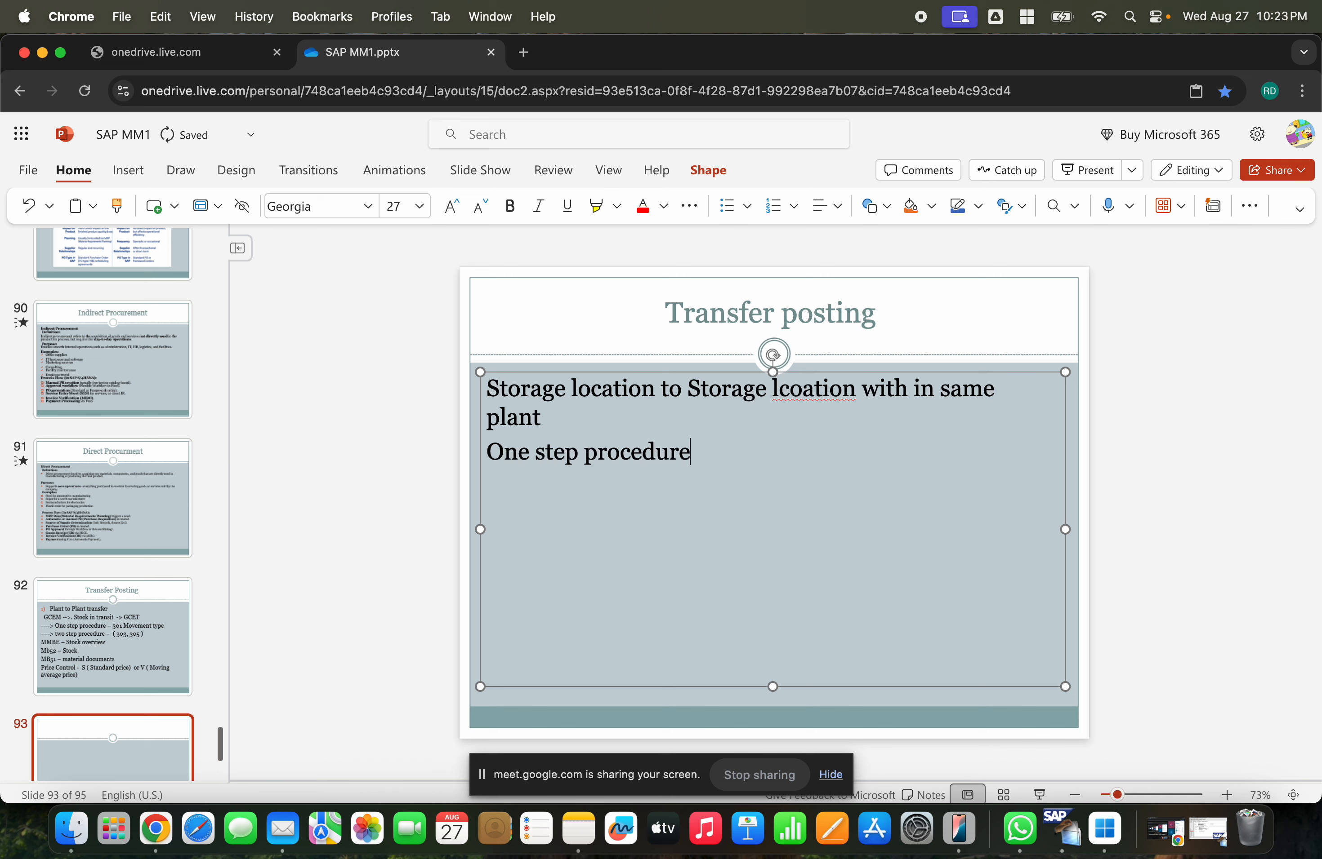
- Add a "Two step procedure" line below the one-step line in the slide's text box
type("GTso")
key("BackSpace")
key("BackSpace")
key("BackSpace")
key("BackSpace")
type("Two step")
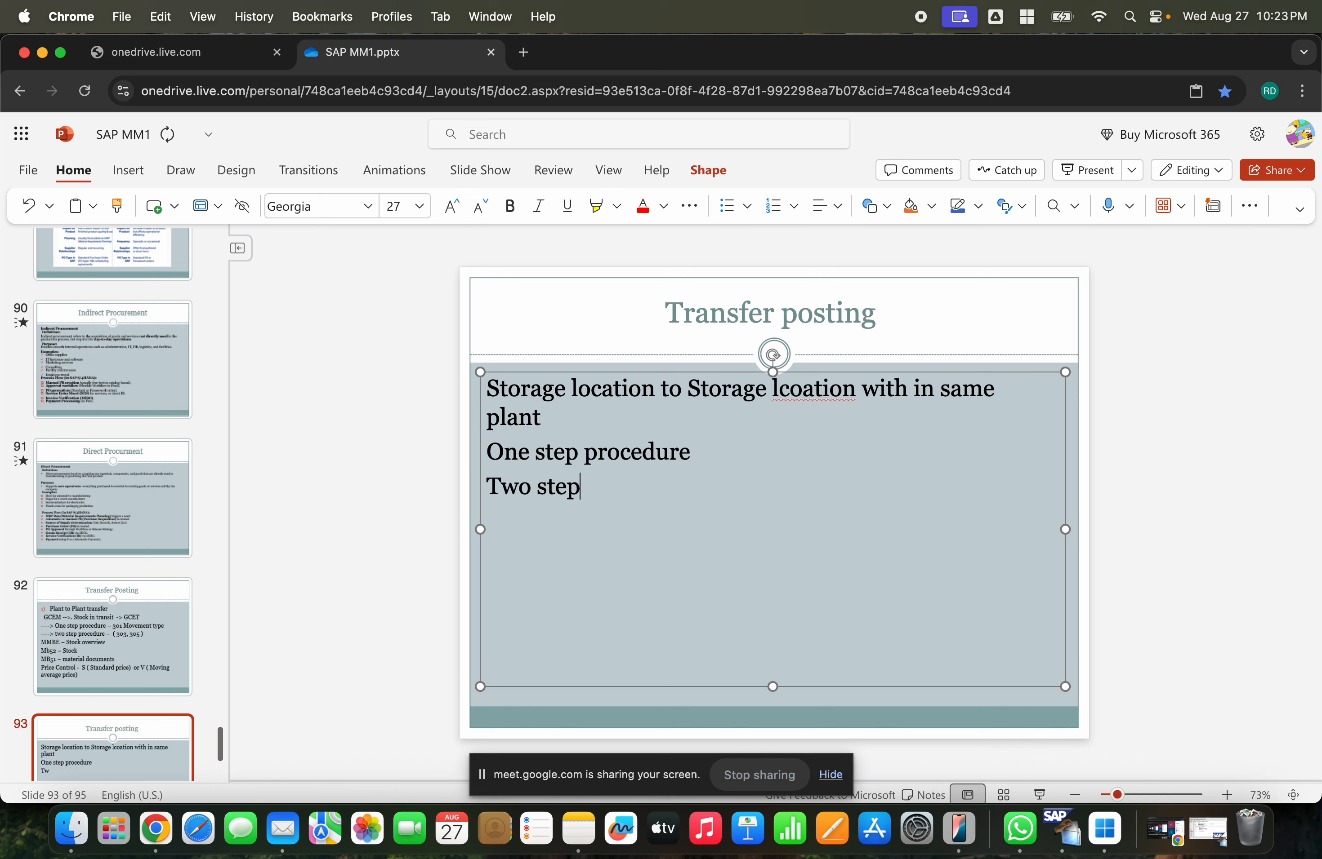
type(" procedure")
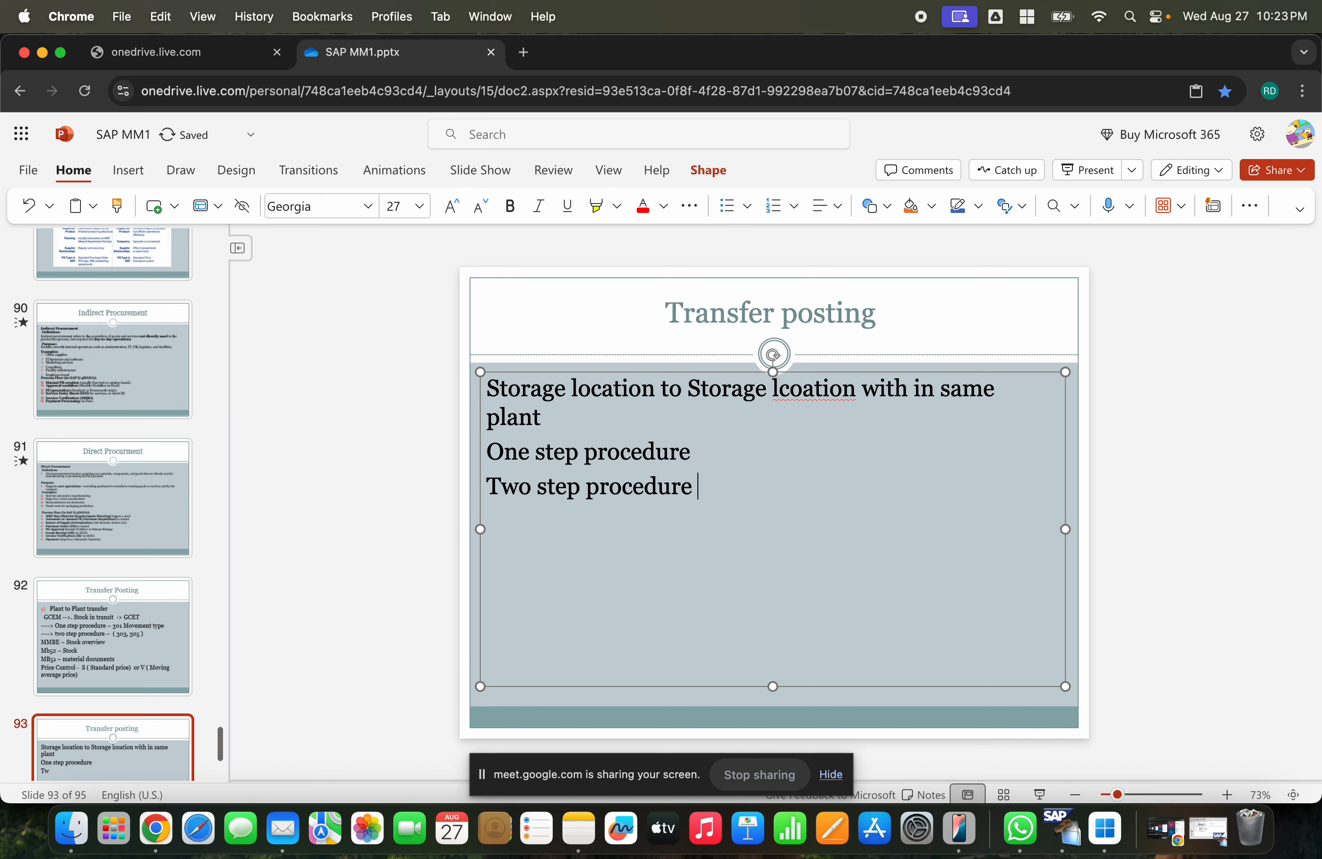
type("-")
- Append "– 311" to the one-step line and "- 313 , 315" to the two-step line
type("311")
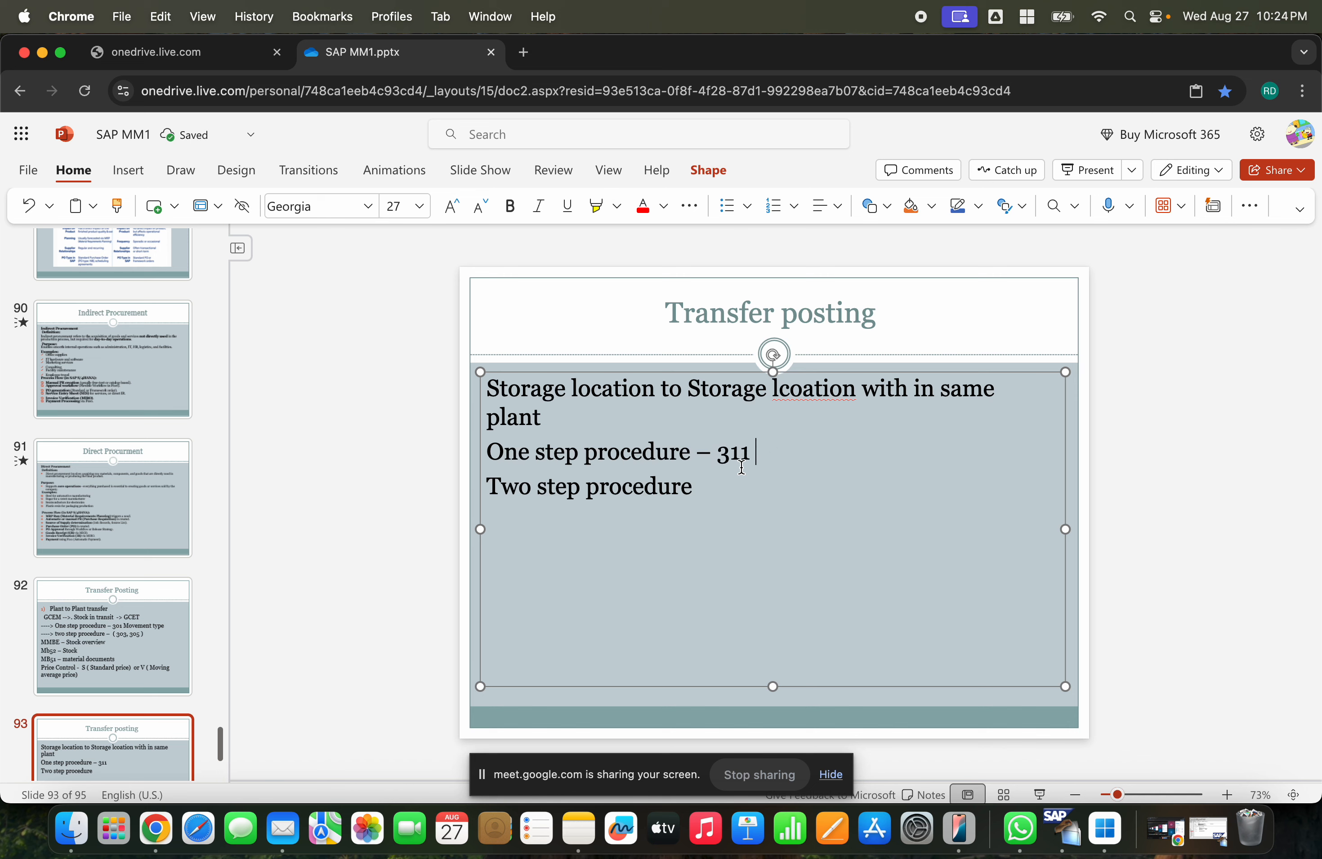
left_click(702, 487)
type("- 313 , 315")
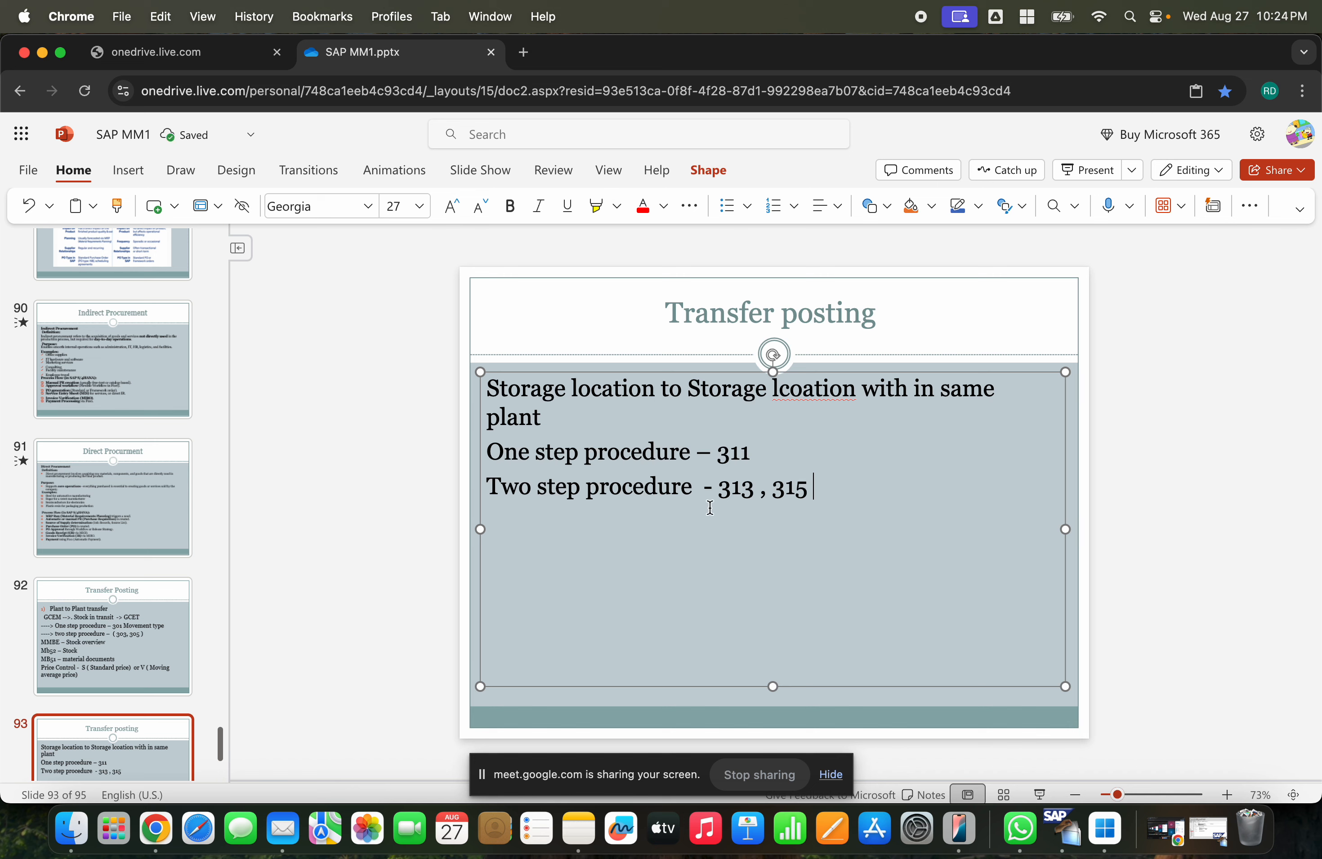
- Switch to SAP GUI, start transaction MIGO and choose the A08 Transfer Posting action
left_click(1208, 830)
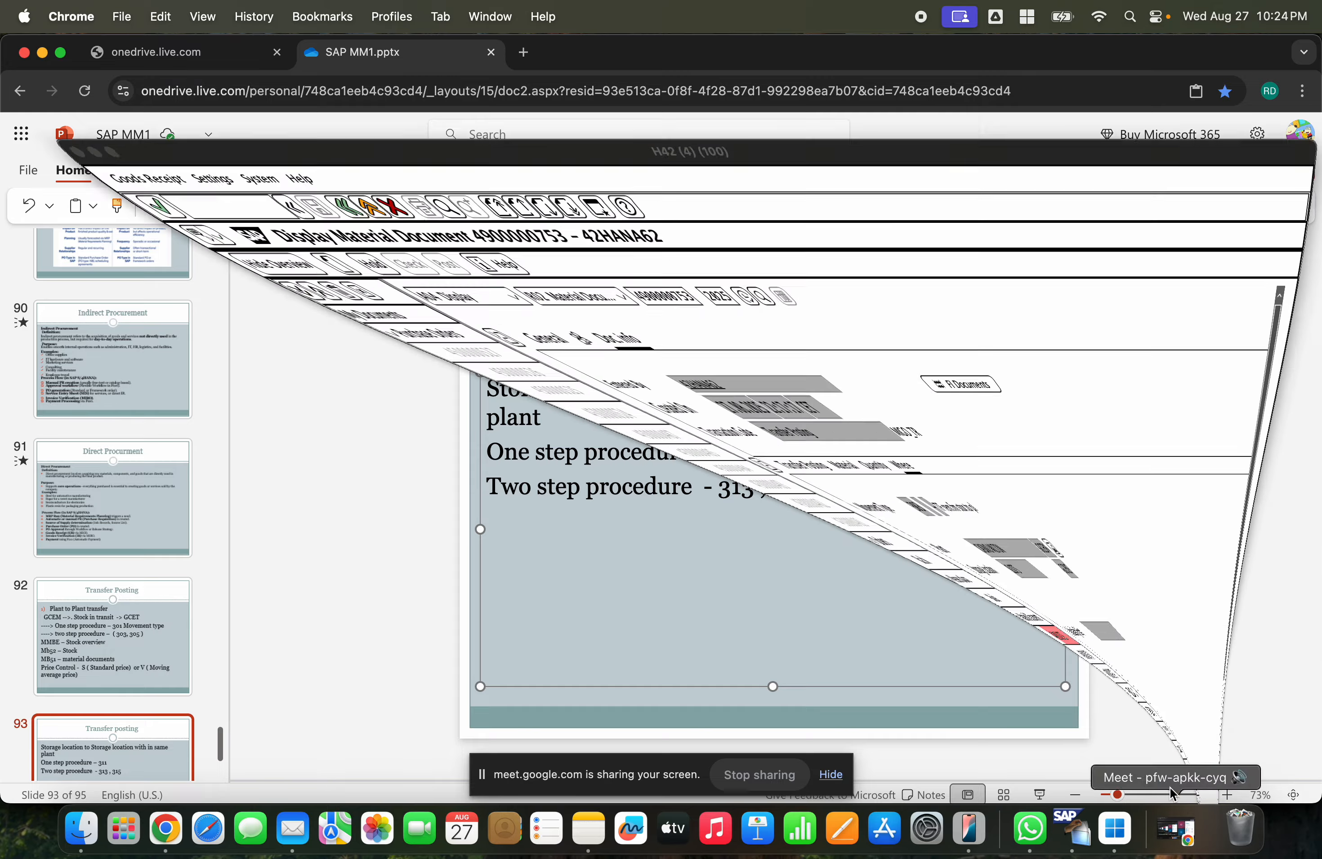
left_click(261, 102)
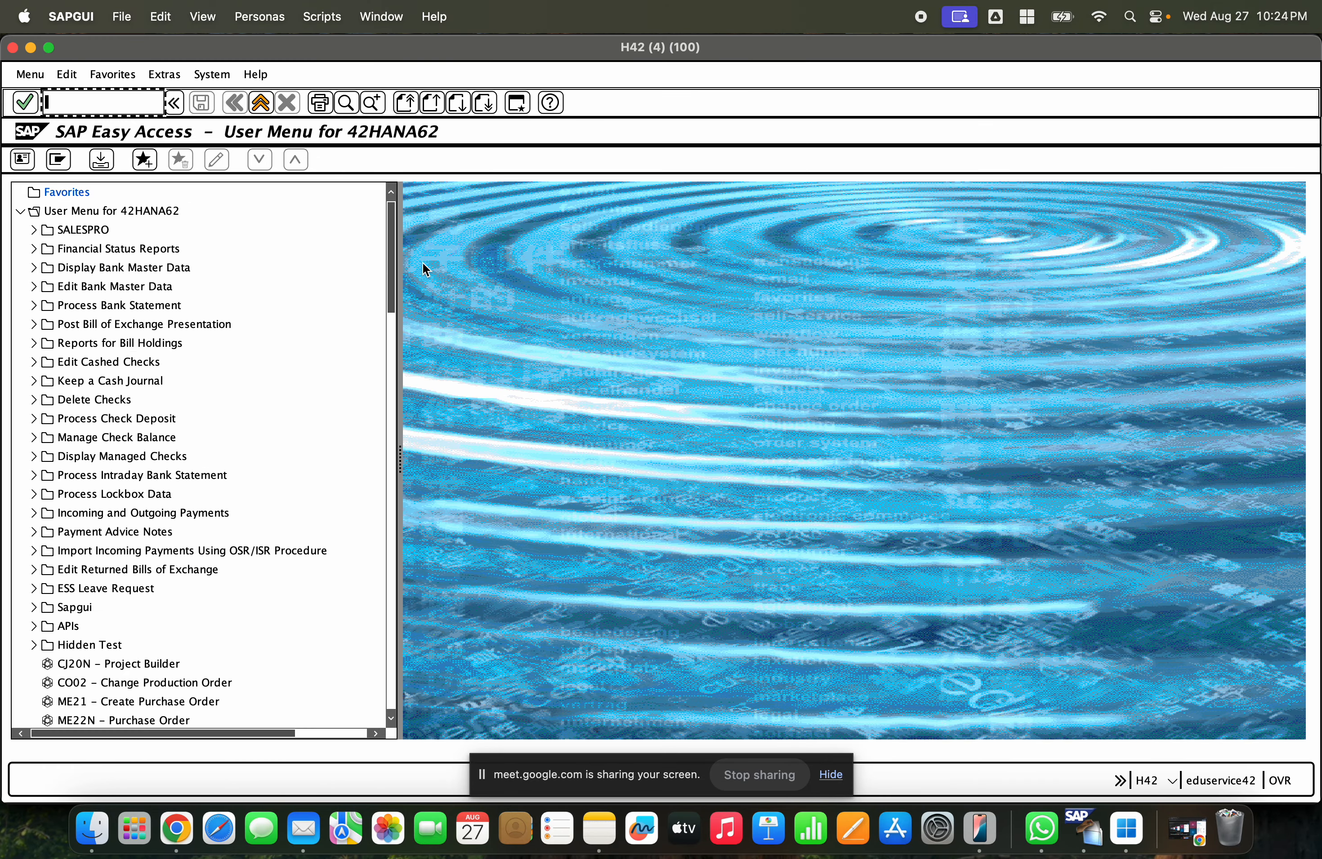
type("migo")
key("Return")
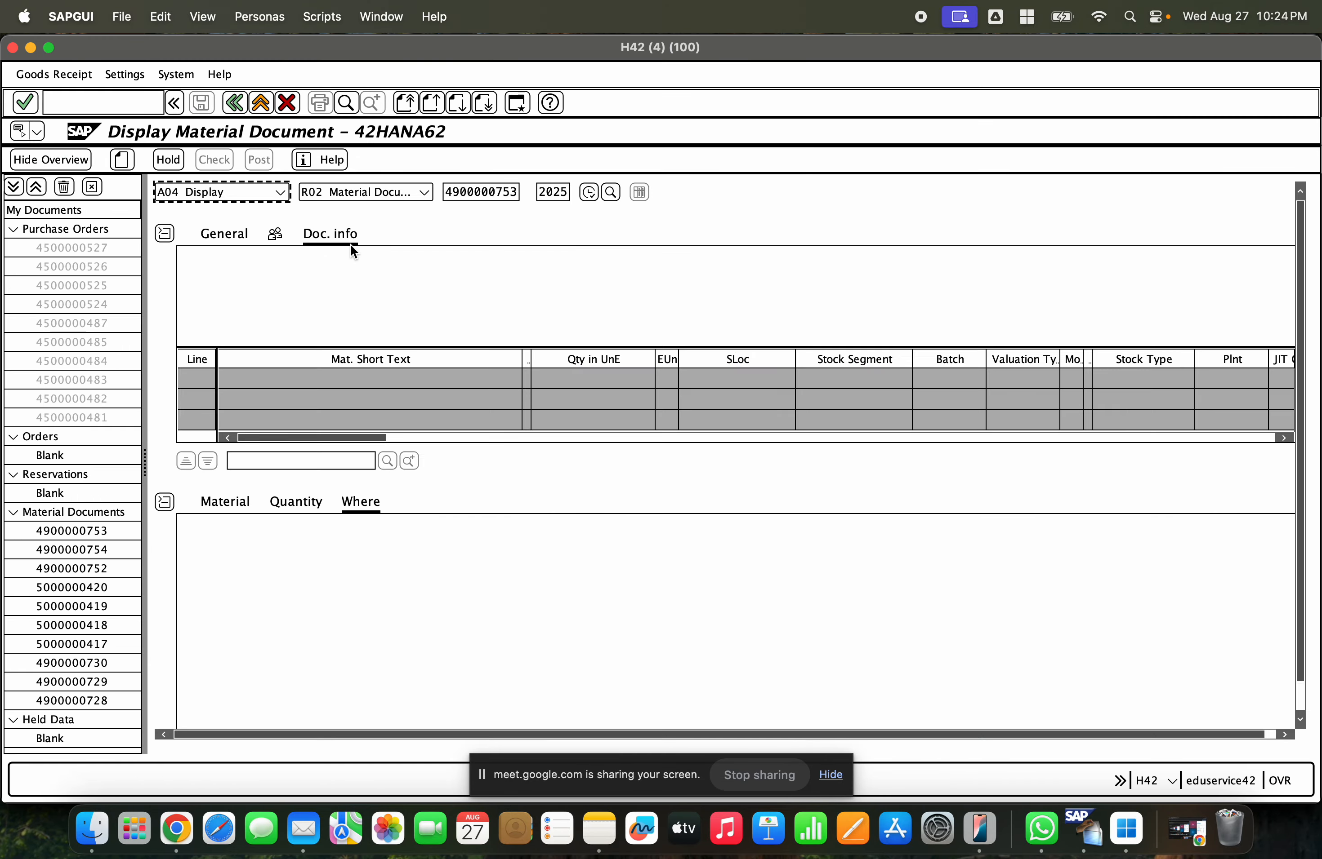
left_click(281, 192)
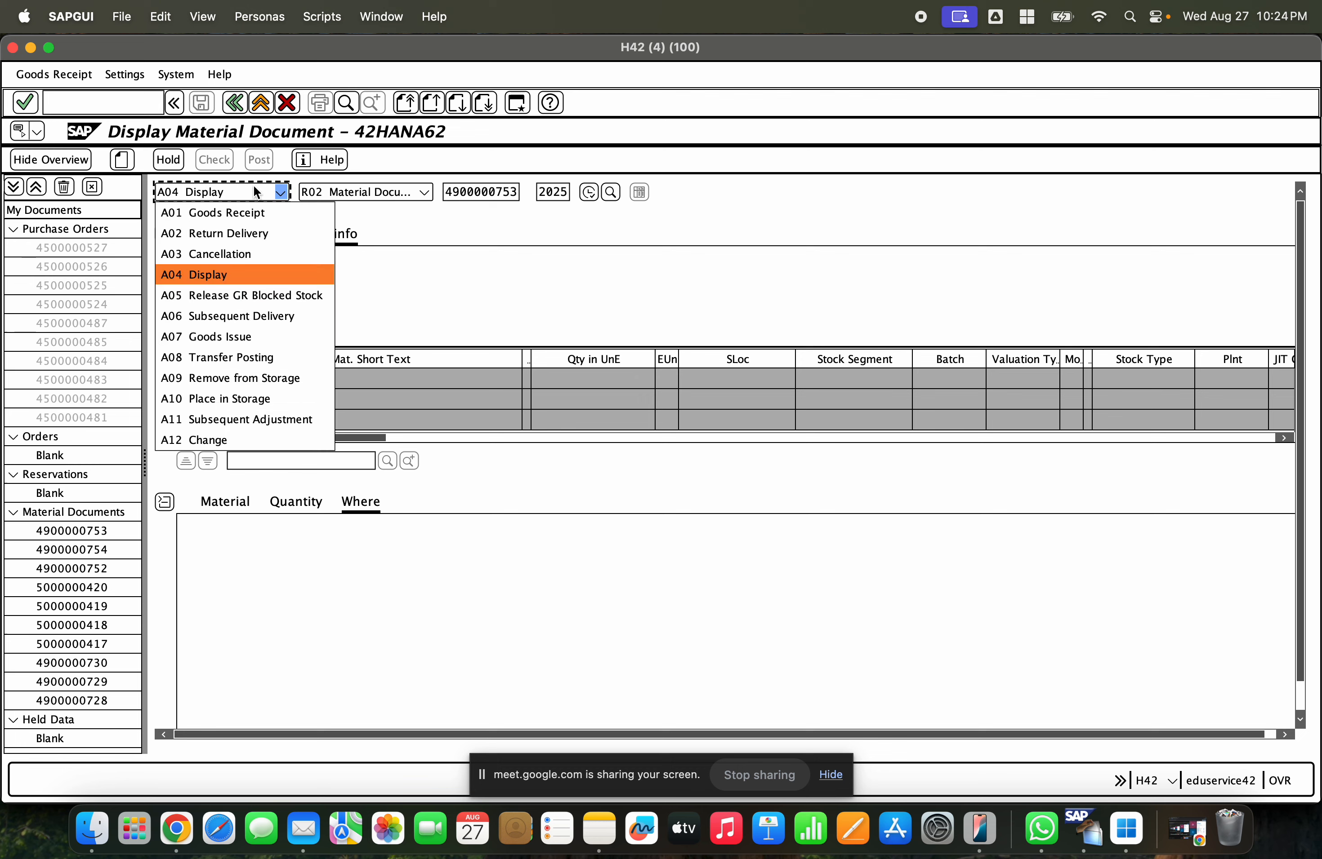
left_click(248, 357)
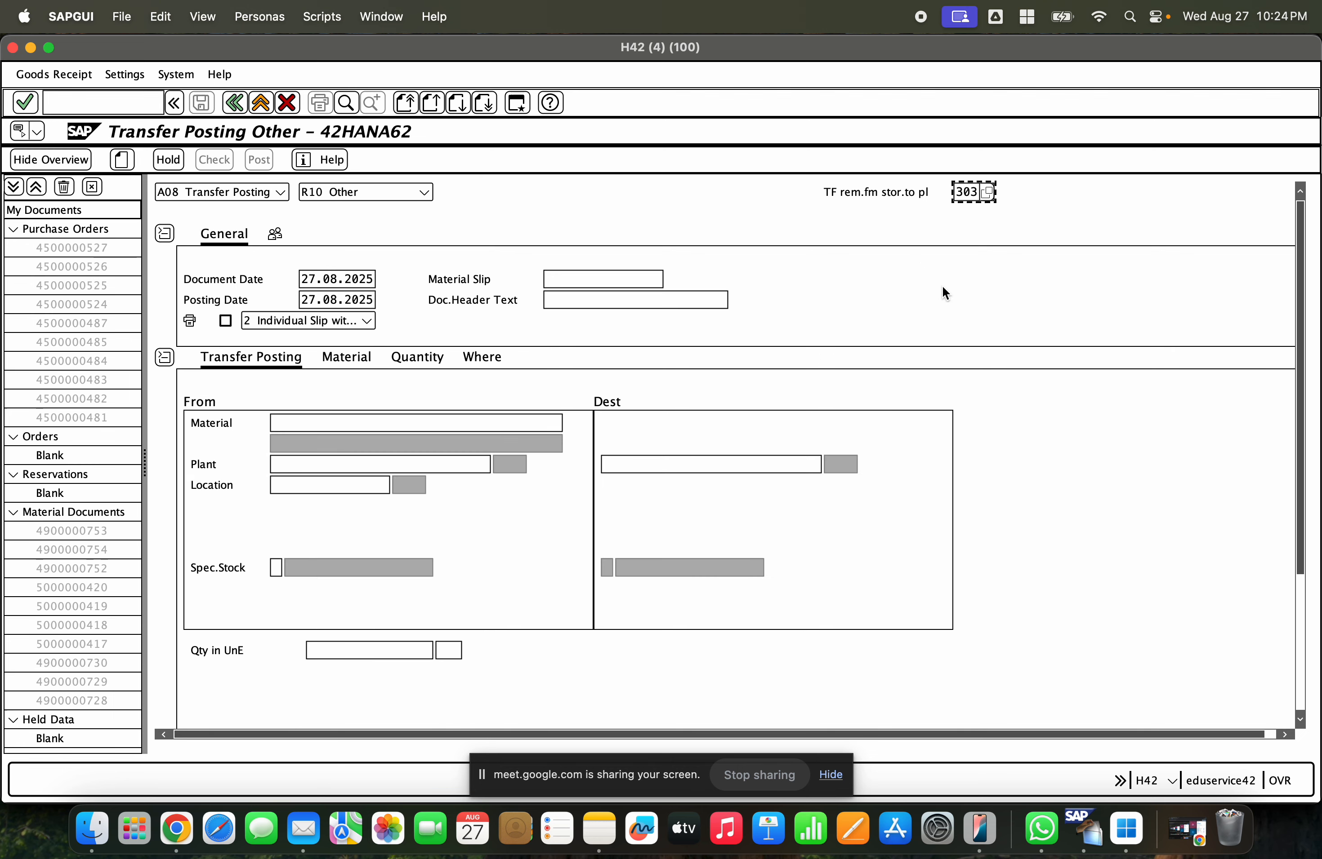
- Set the movement type to 311 and dismiss the default values tip
type("311")
key("Return")
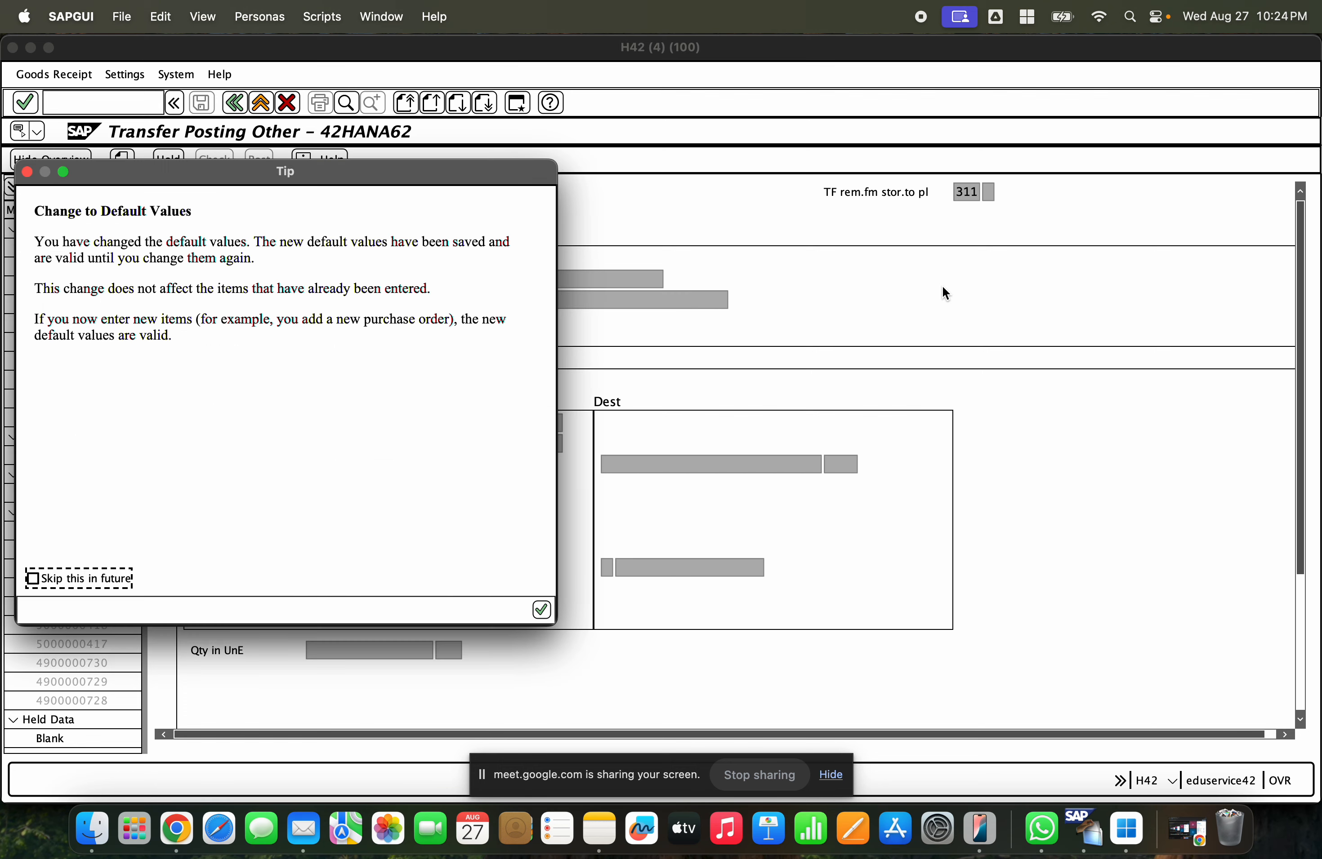
left_click(541, 610)
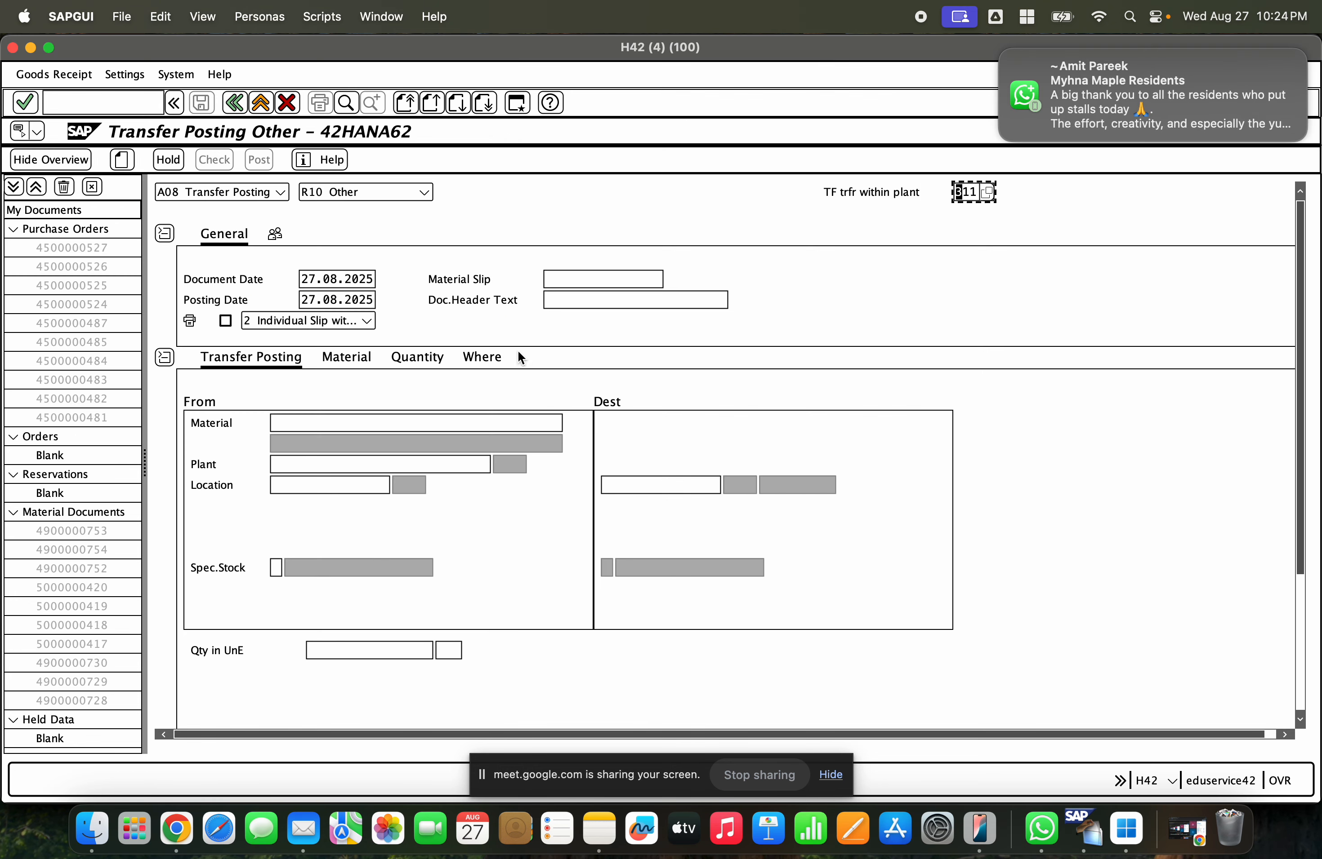
- Enter plant GCEM on the Where tab of the transfer posting
left_click(481, 358)
left_click(363, 446)
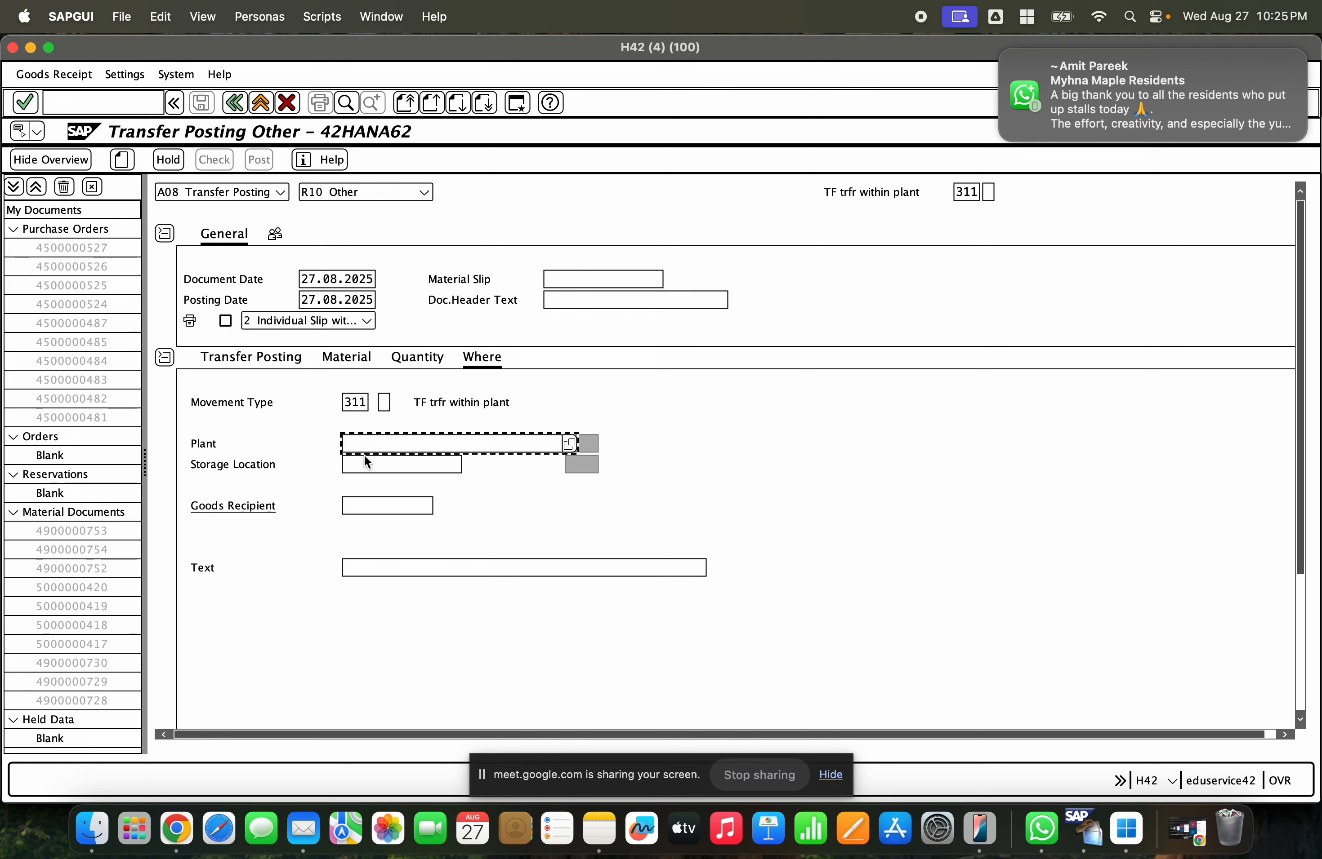
type("gcem")
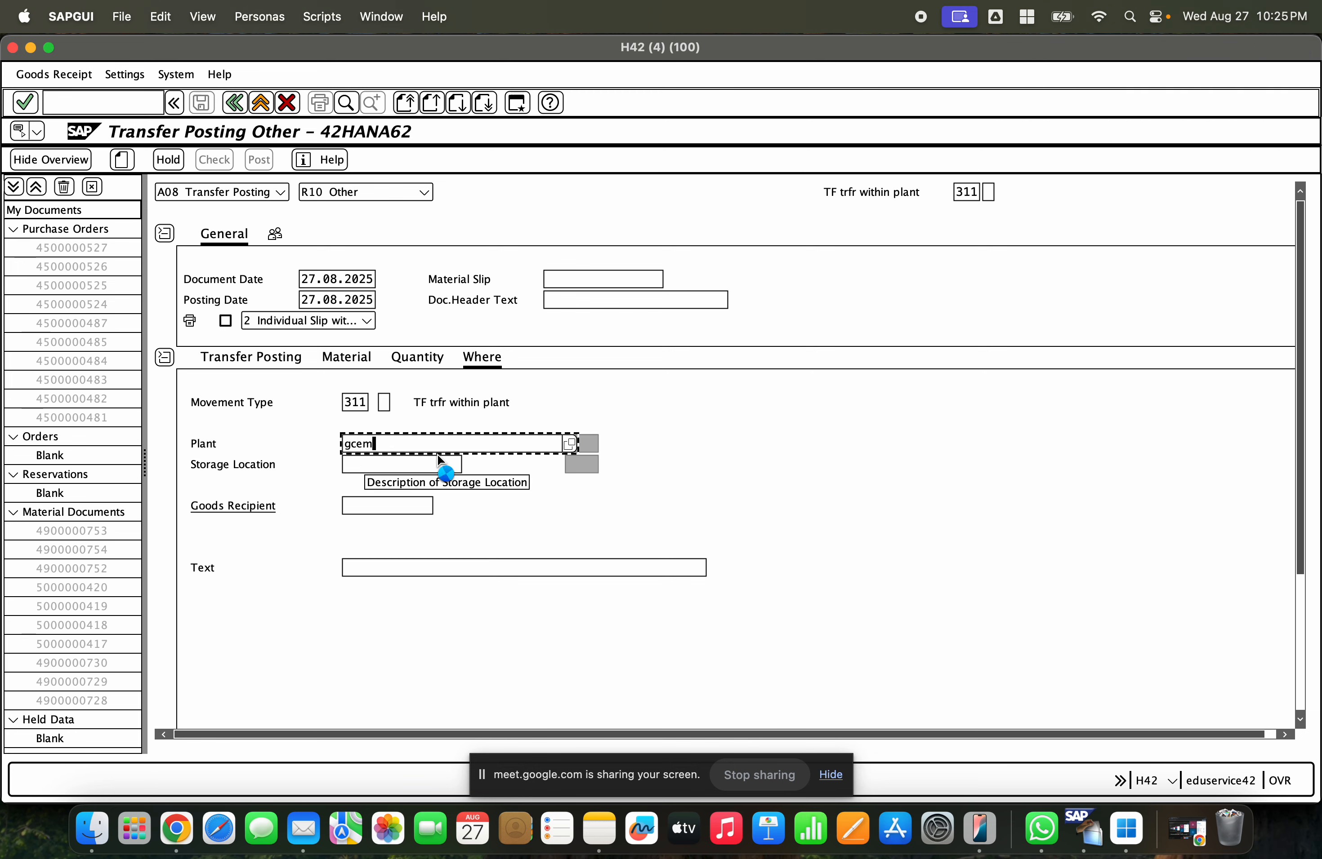
key("Return")
left_click(441, 464)
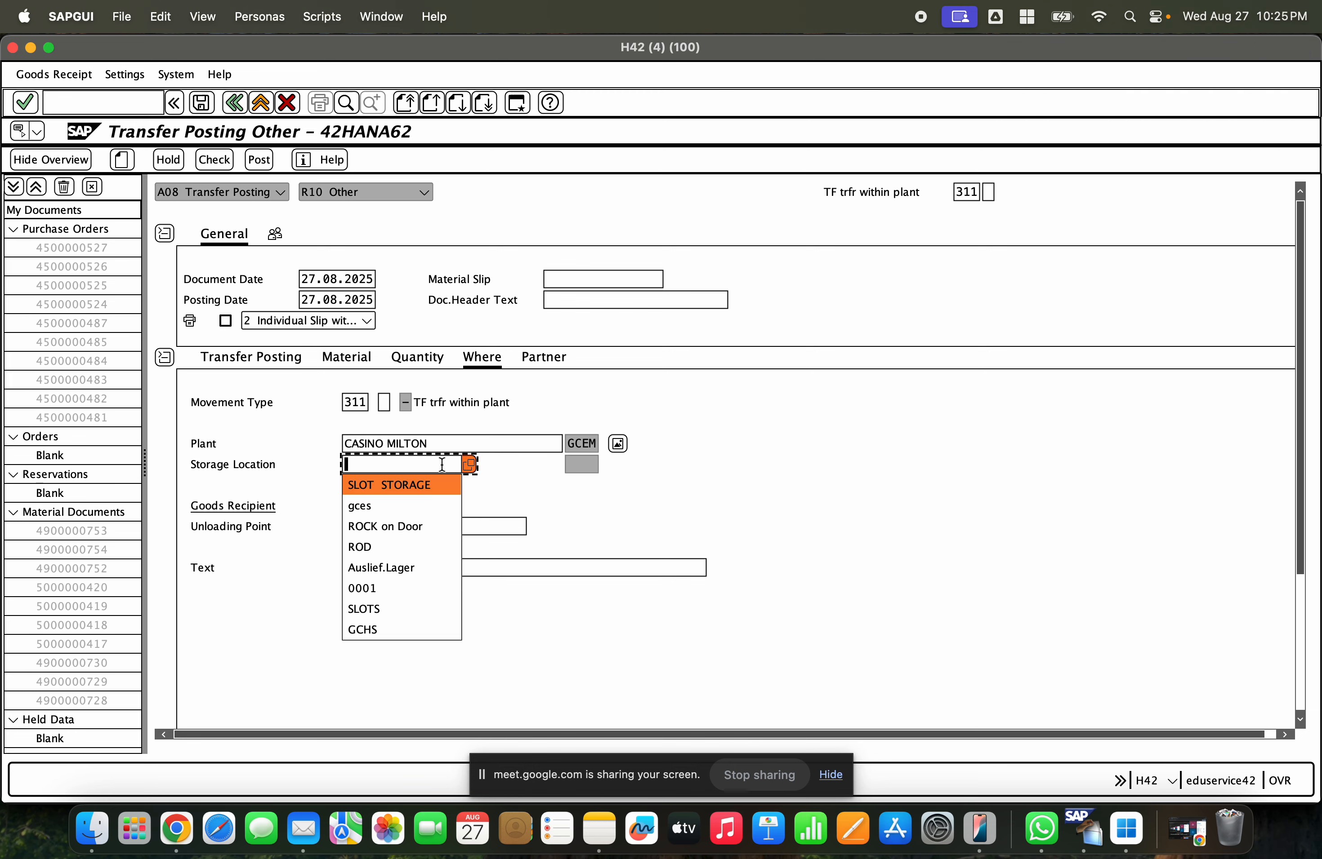
left_click(428, 480)
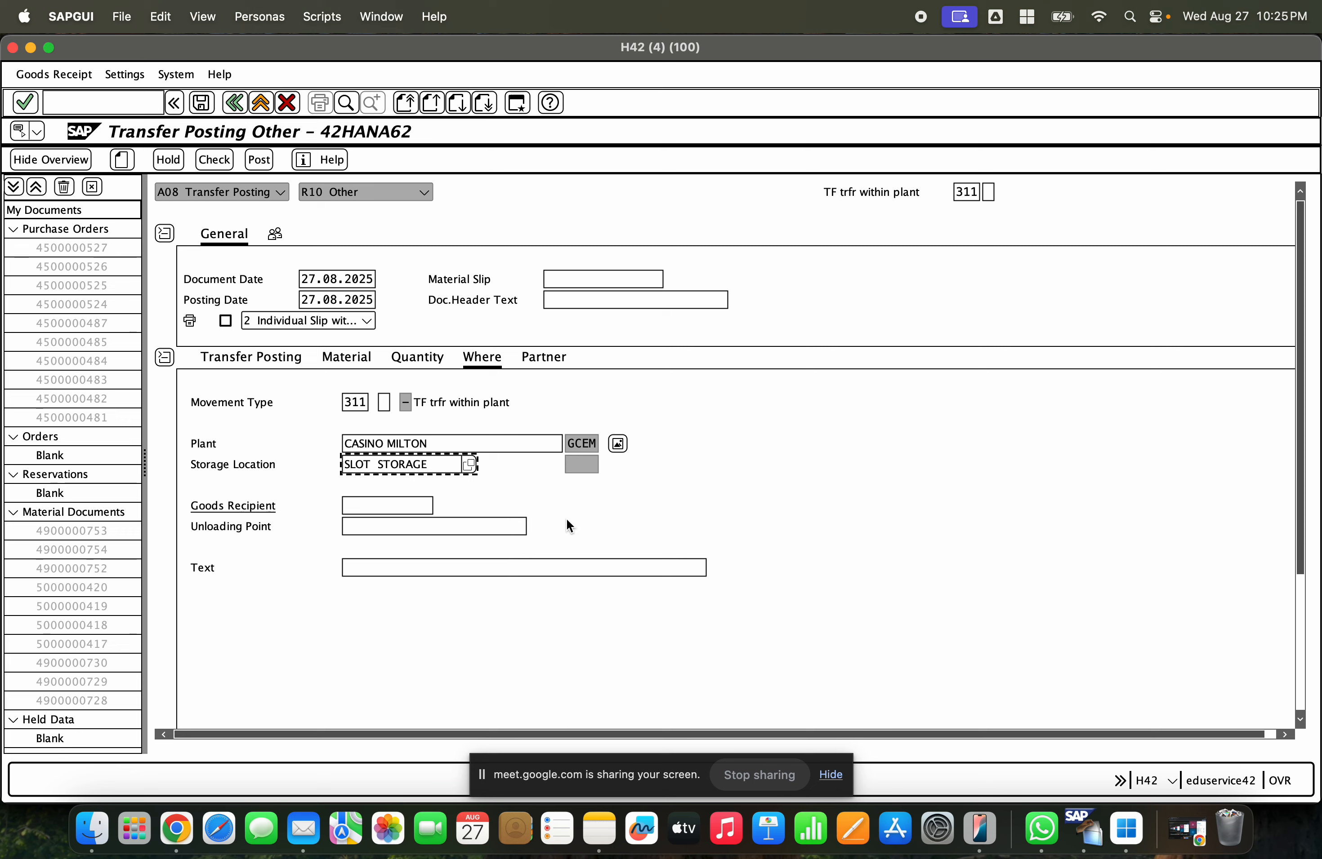
key("Return")
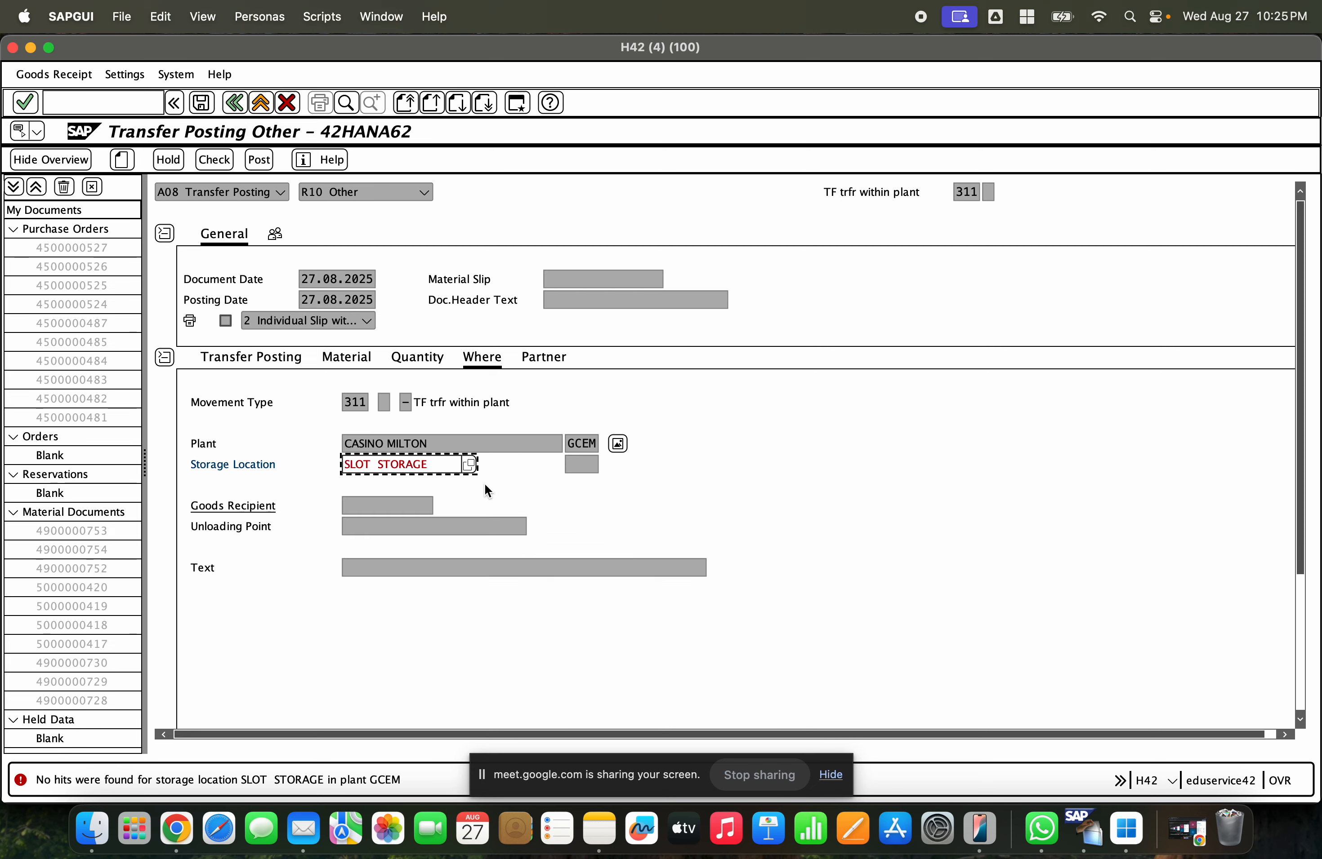
left_click(438, 466)
key("BackSpace")
key("BackSpace")
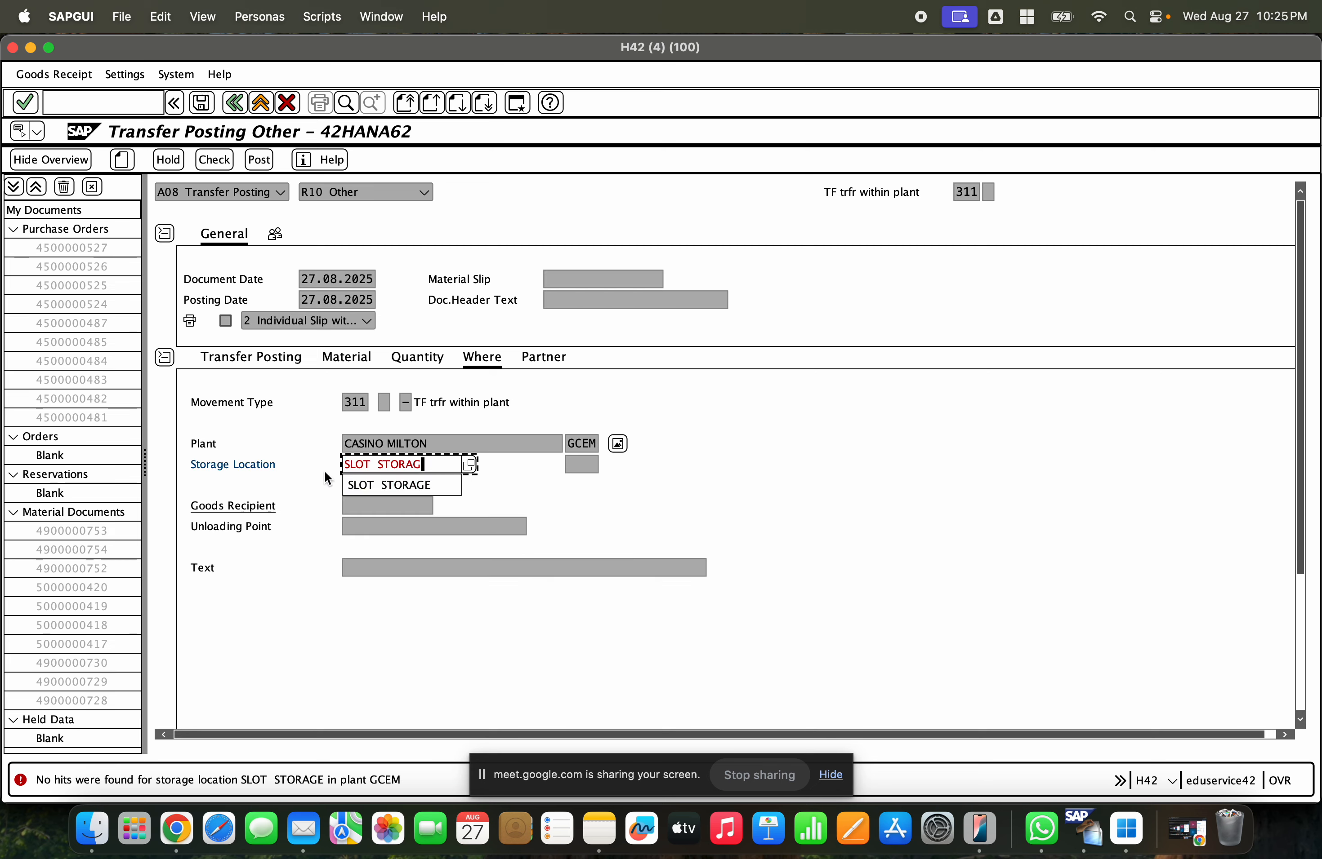
key("BackSpace")
key("BackSpace")
key("BackSpace")
key("BackSpace")
key("BackSpace")
key("BackSpace")
key("BackSpace")
key("BackSpace")
key("BackSpace")
key("BackSpace")
key("BackSpace")
- Select material 1000241 (URANIUM) as the source material on the Transfer Posting tab
left_click(282, 365)
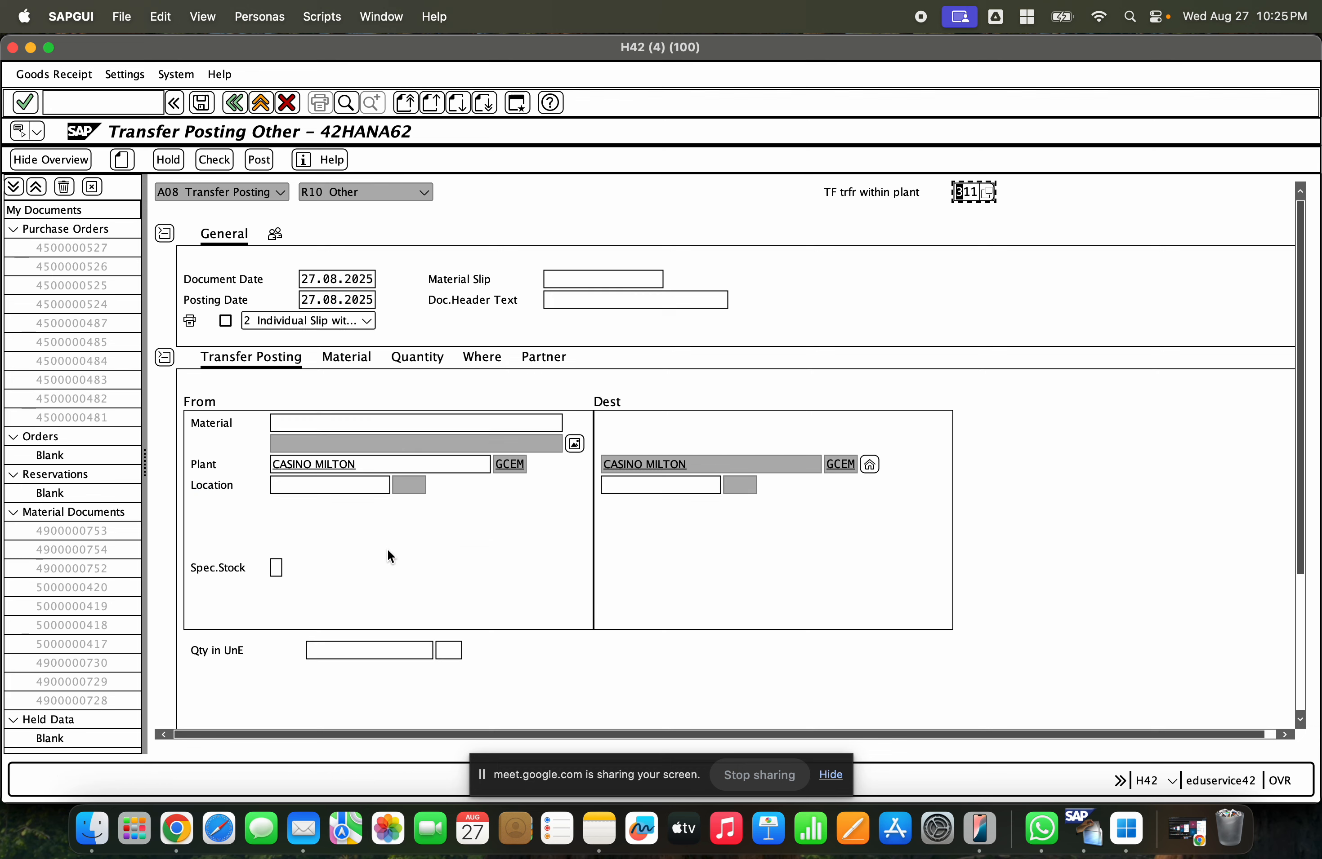
left_click(363, 424)
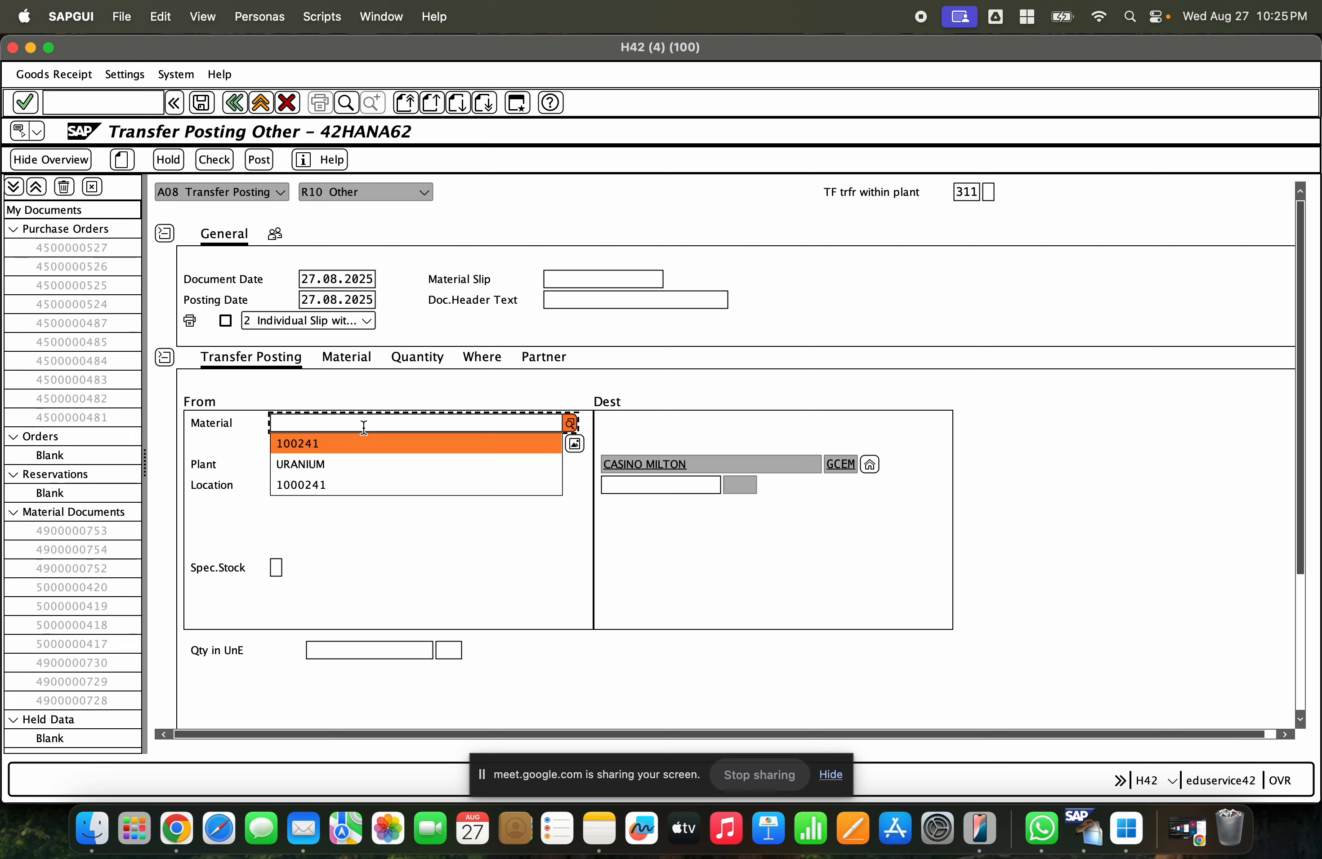
key("Return")
key("BackSpace")
key("BackSpace")
key("BackSpace")
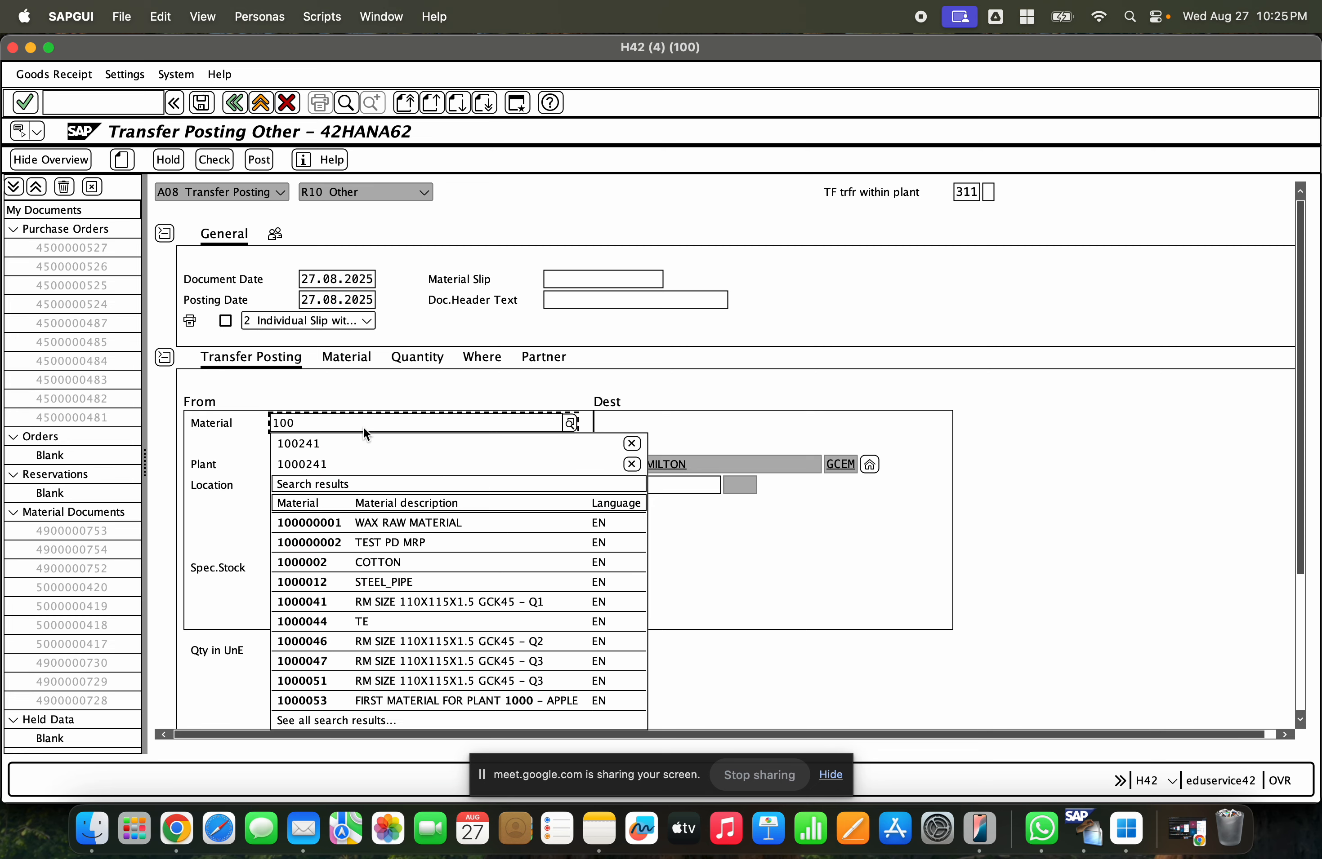
key("Down")
key("Down")
key("Return")
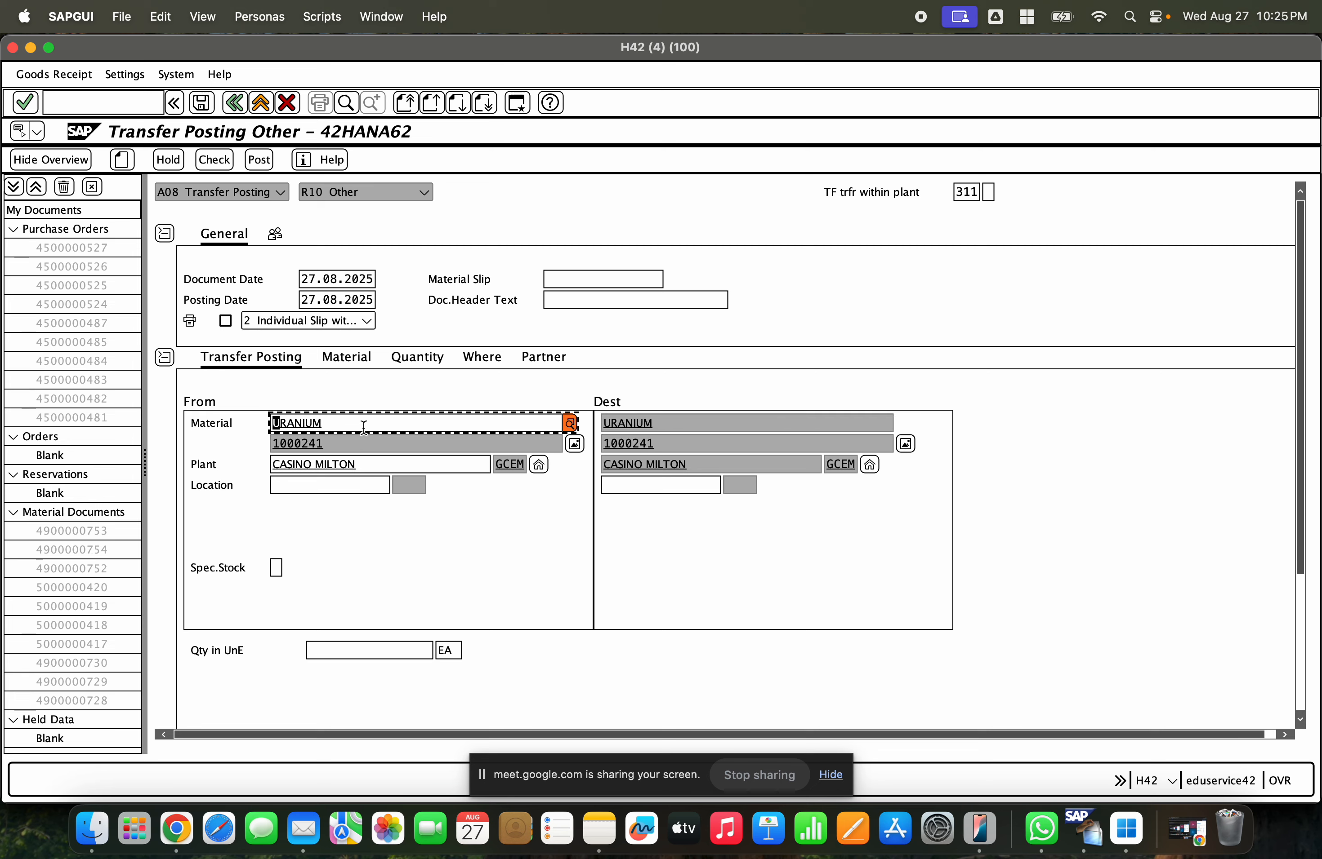
- Set the source storage location to SLOTS
left_click(346, 488)
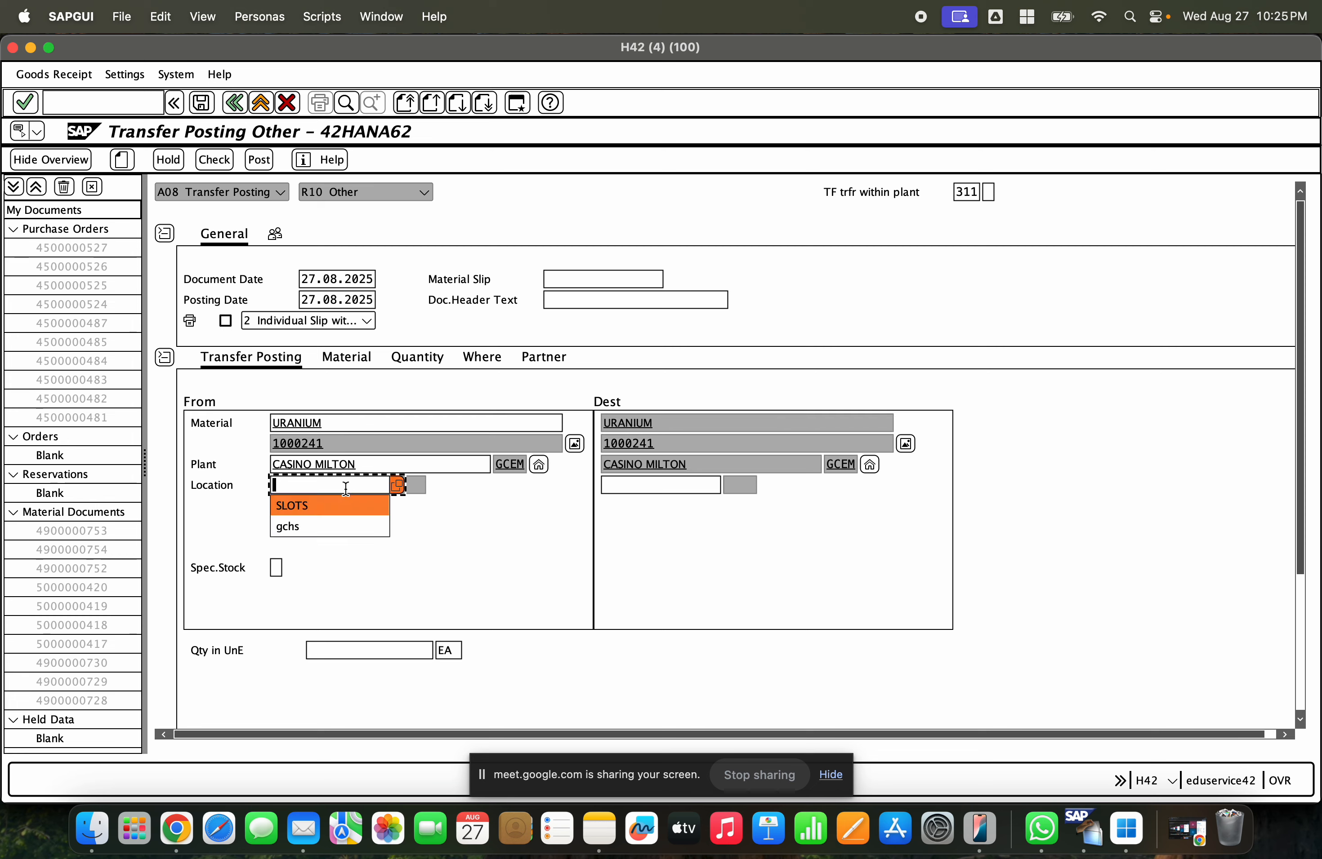
left_click(338, 508)
left_click(624, 485)
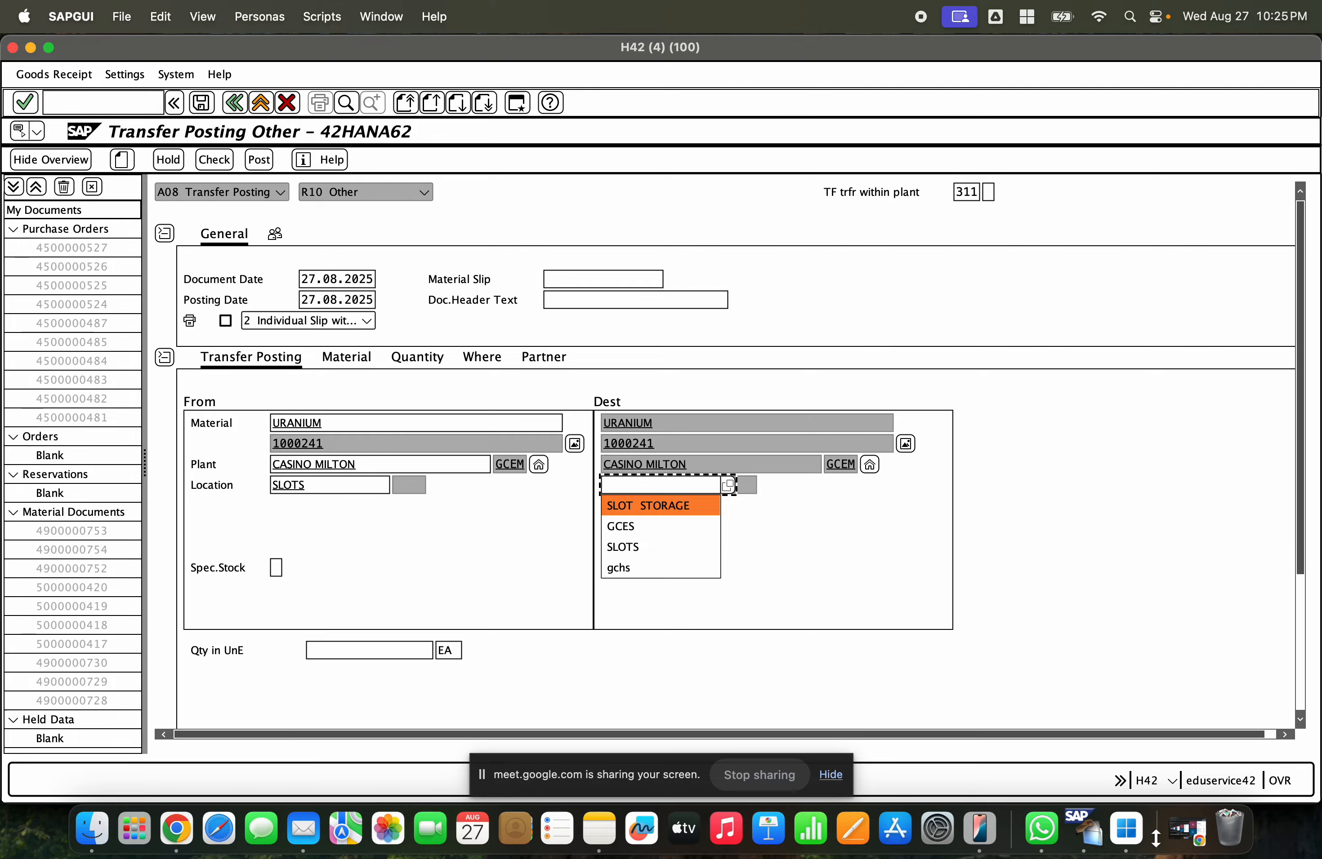
- Check the storage locations of plant GCEM in the stock overview, then return to the transfer posting
left_click(30, 48)
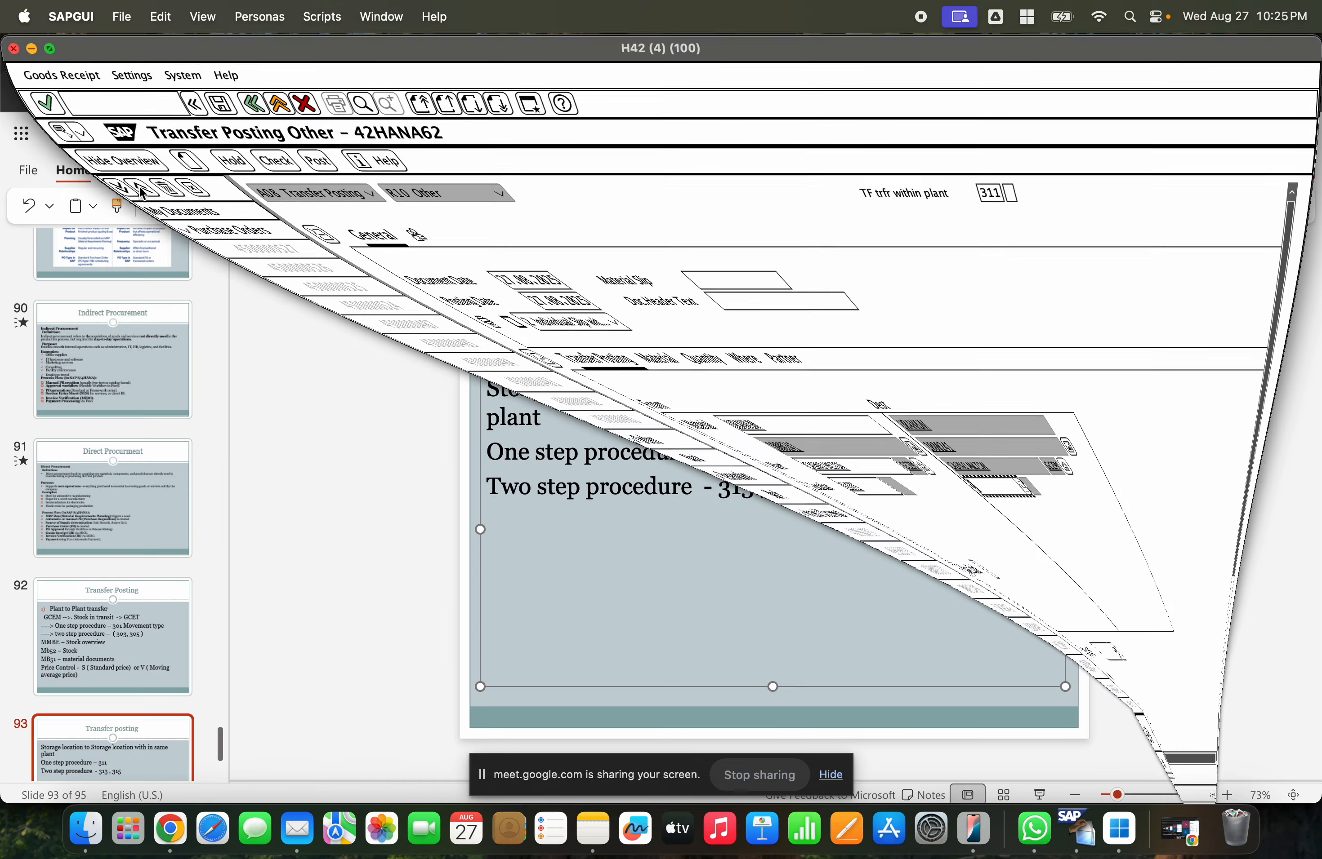
left_click(125, 508)
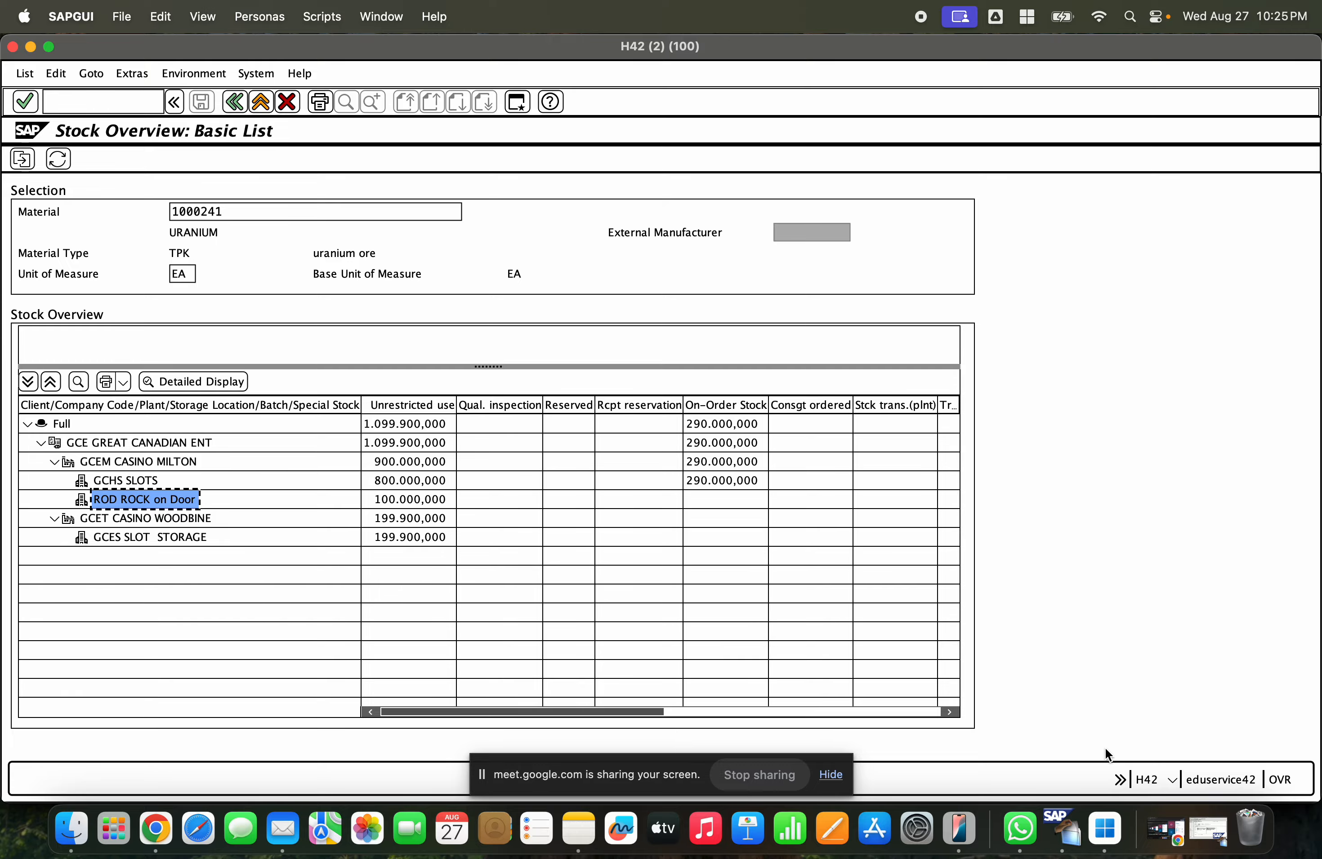
left_click(1208, 830)
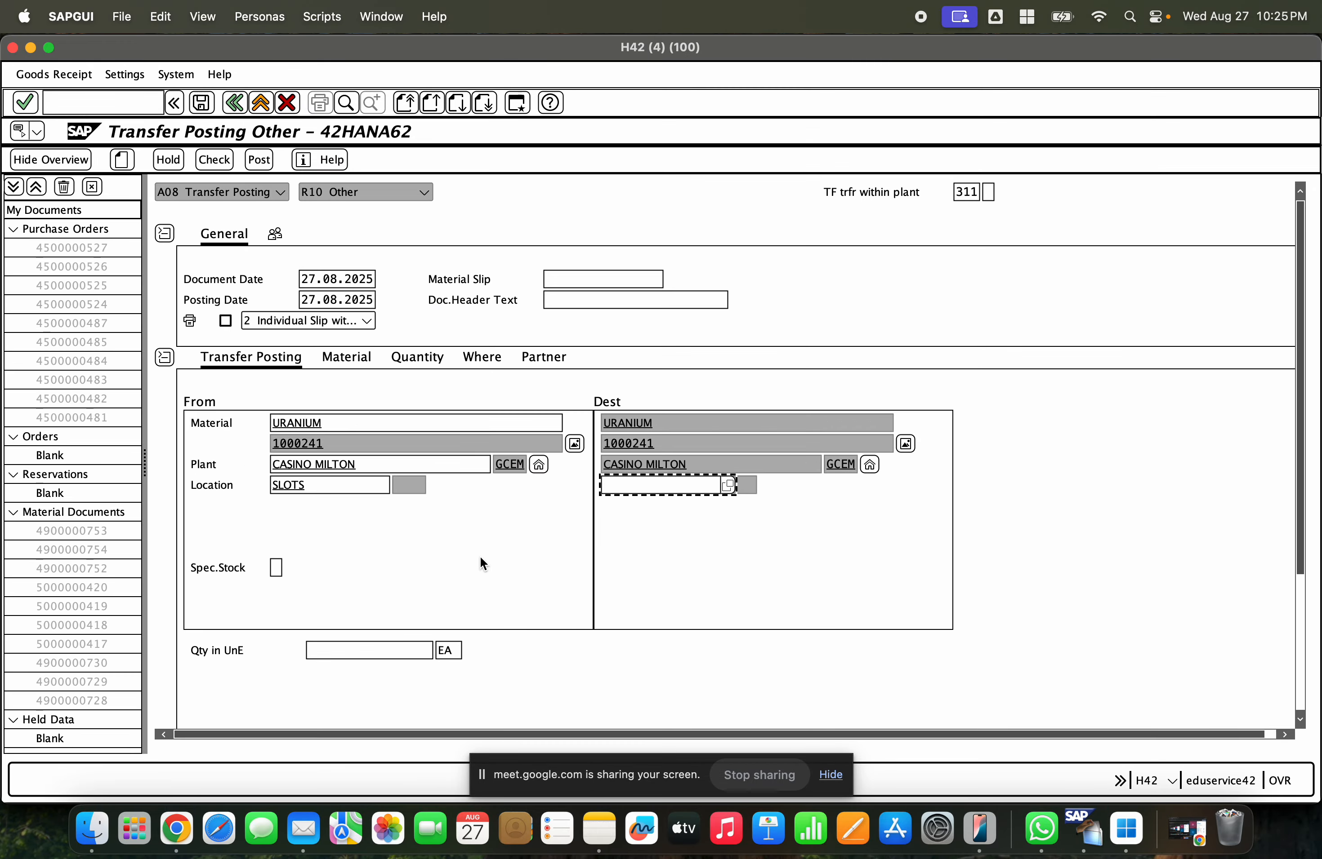
- Set the destination storage location to ROD (ROCK on Door)
left_click(609, 487)
type("rod")
key("Return")
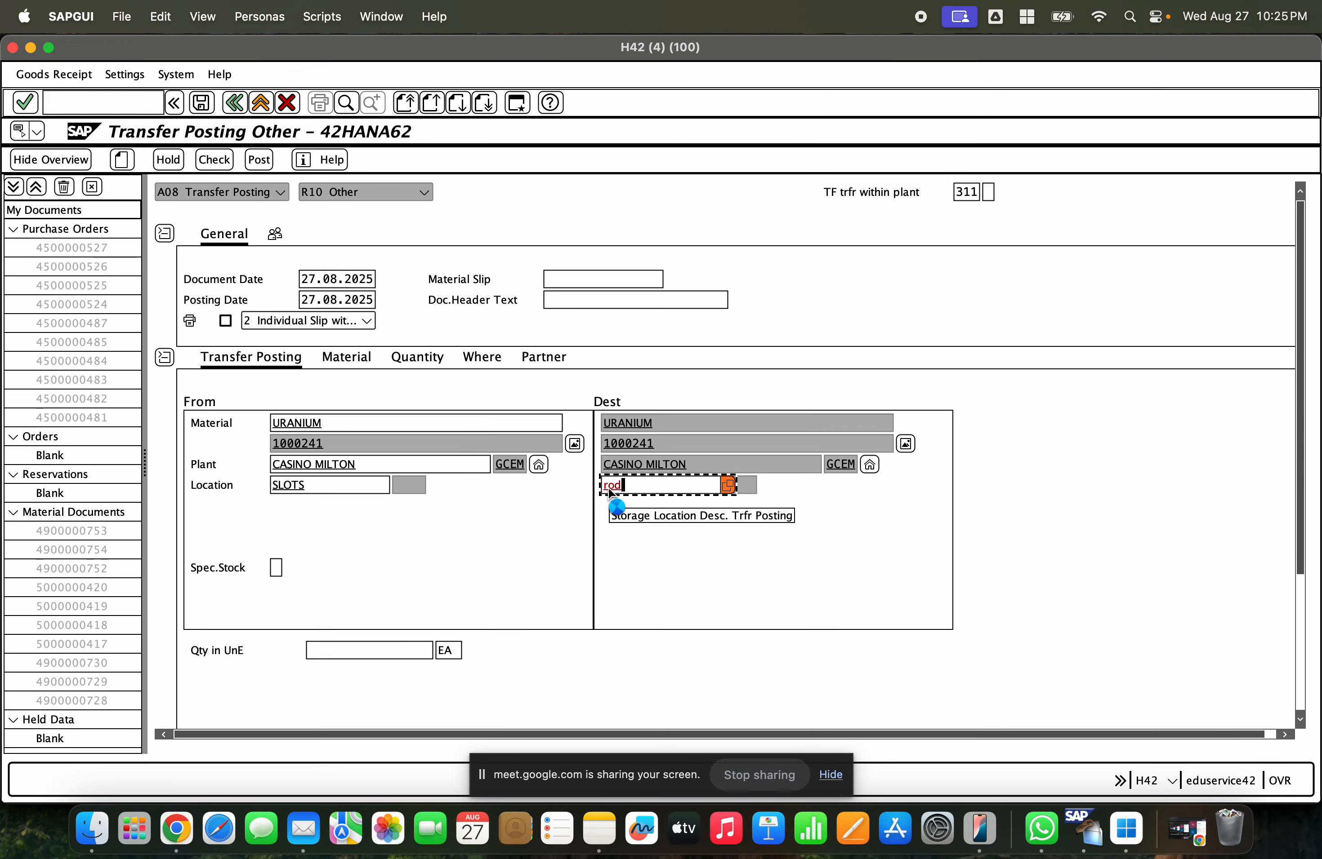
left_click(750, 484)
left_click(380, 462)
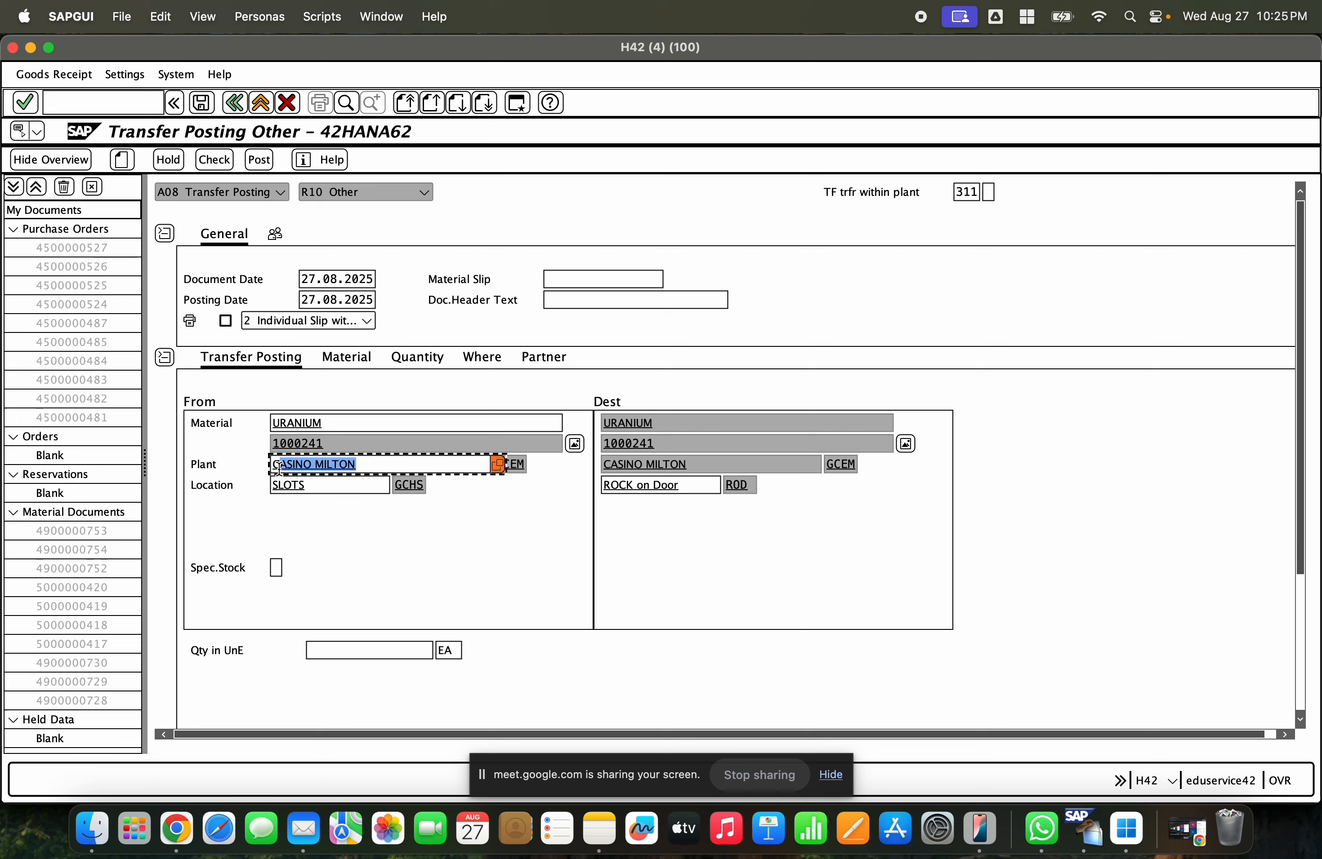
left_click_drag(380, 462, 226, 470)
left_click(818, 464)
left_click(363, 492)
left_click(672, 490)
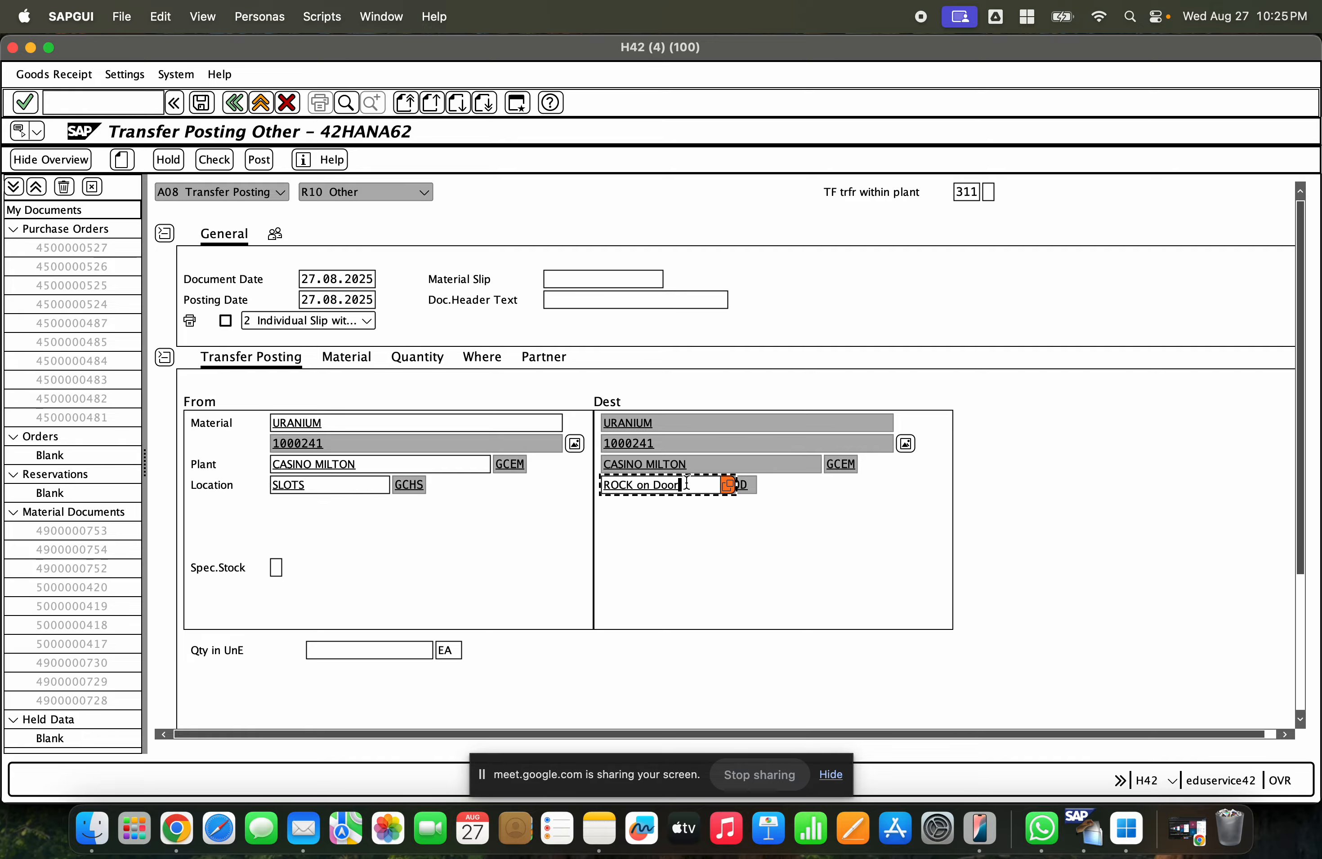
- Compare the unrestricted stock of storage locations GCHS SLOTS and ROD ROCK on Door in the stock overview
left_click(345, 652)
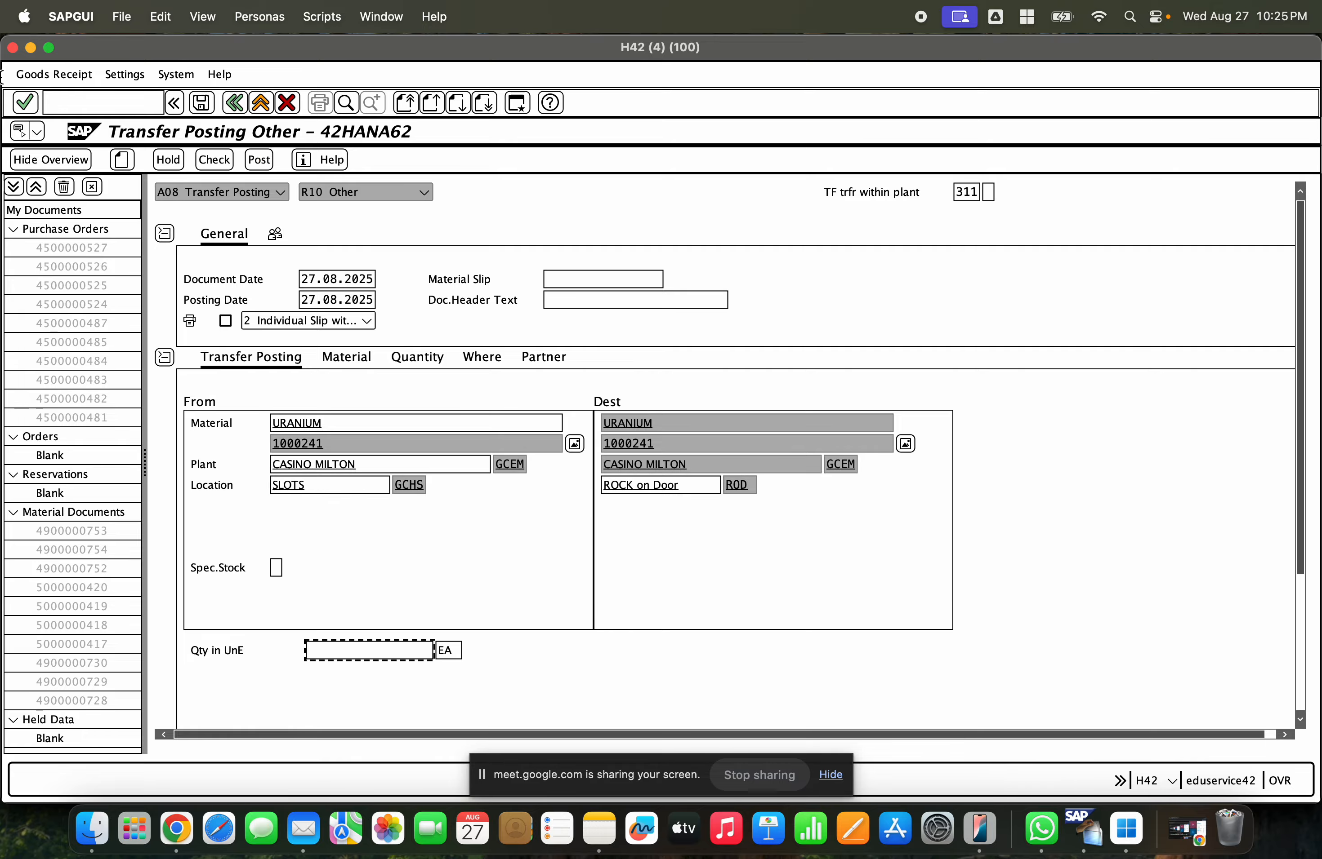
left_click(30, 48)
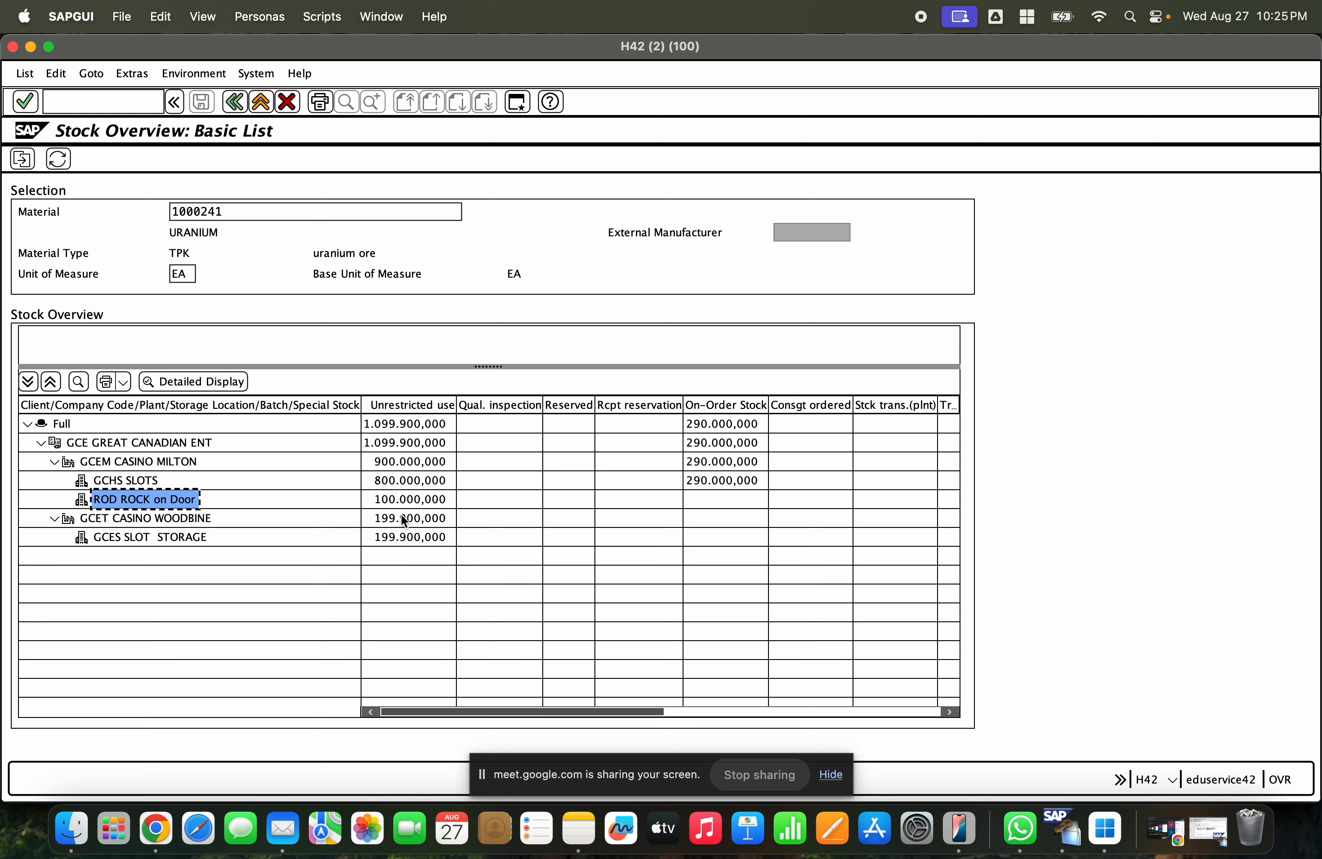
left_click(398, 515)
left_click(394, 505)
left_click(403, 483)
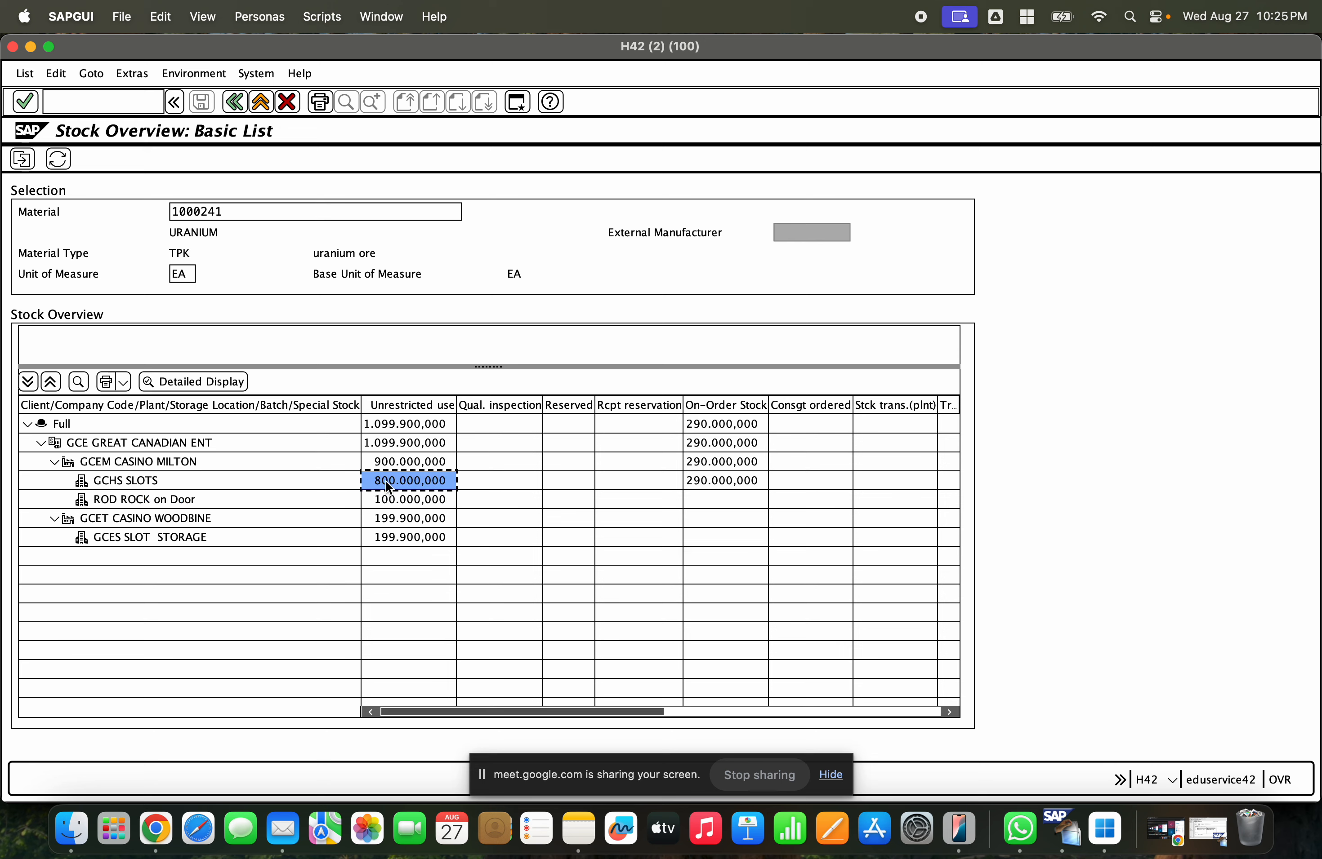
left_click(1206, 827)
- Enter a transfer quantity of 300.000 EA
type("300000")
key("Return")
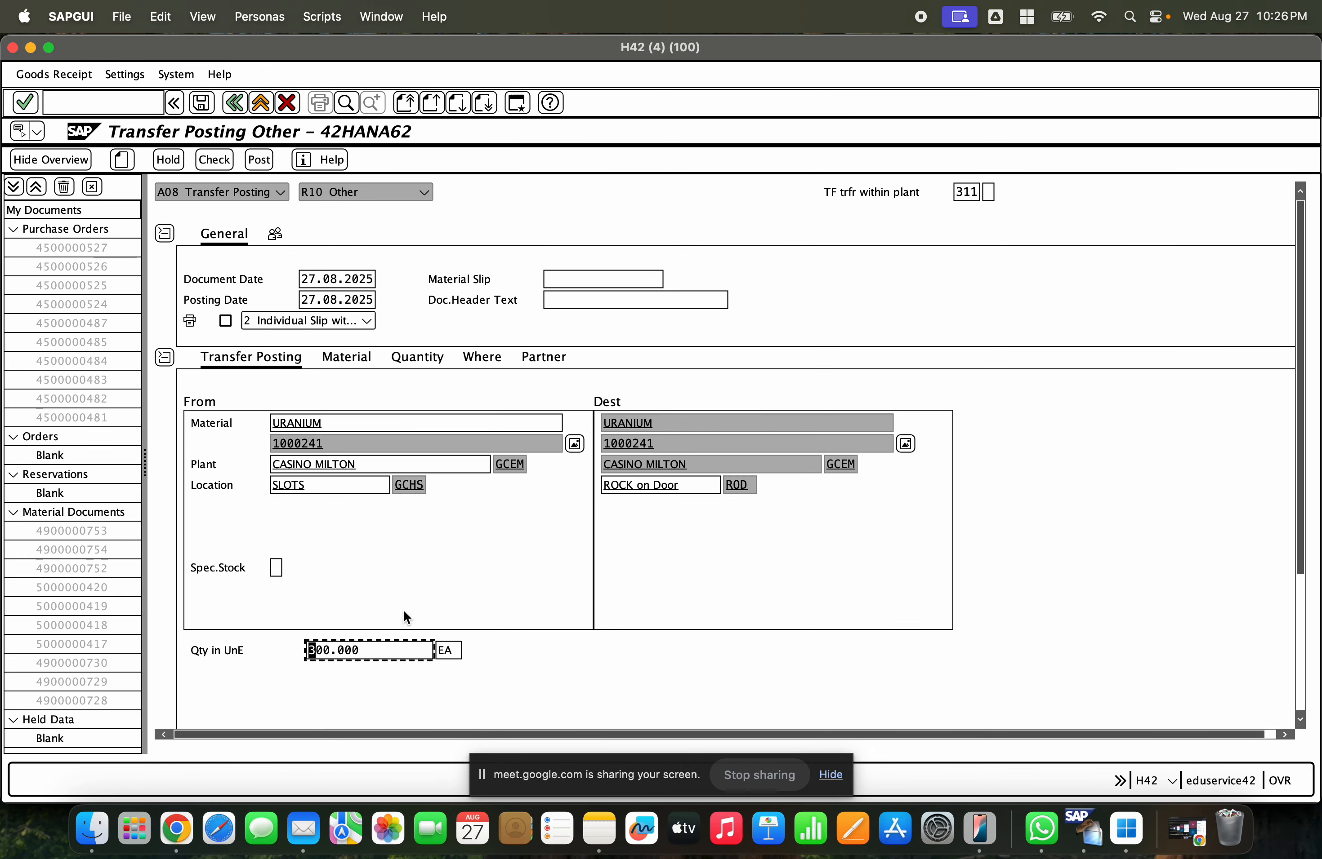
- Check the transfer posting document
left_click(343, 485)
left_click(688, 484)
left_click(753, 484)
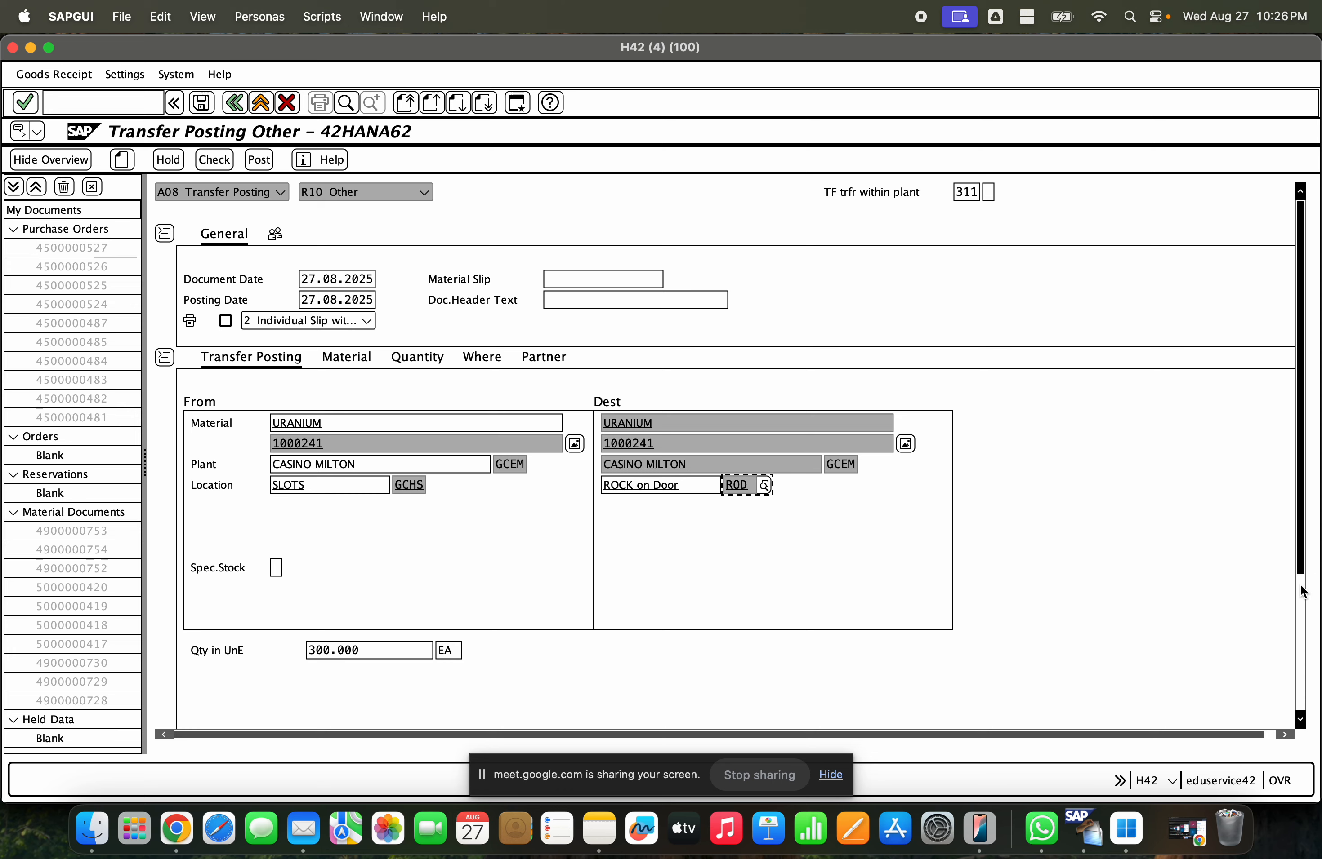
scroll(1303, 591, "down", 5)
scroll(1314, 367, "up", 5)
left_click(229, 164)
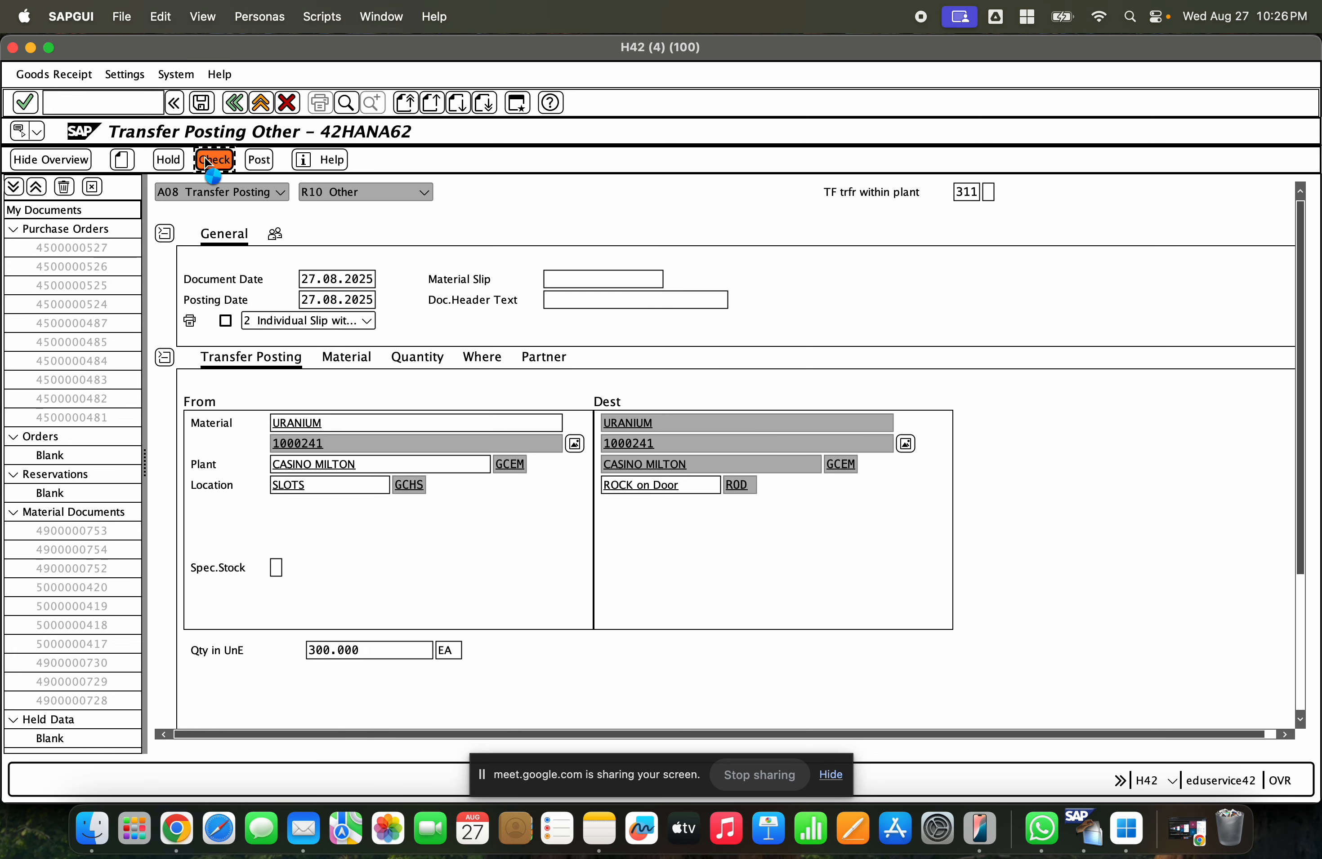
- Post the 311 transfer posting and open the posted material document for display
left_click(259, 161)
left_click(220, 193)
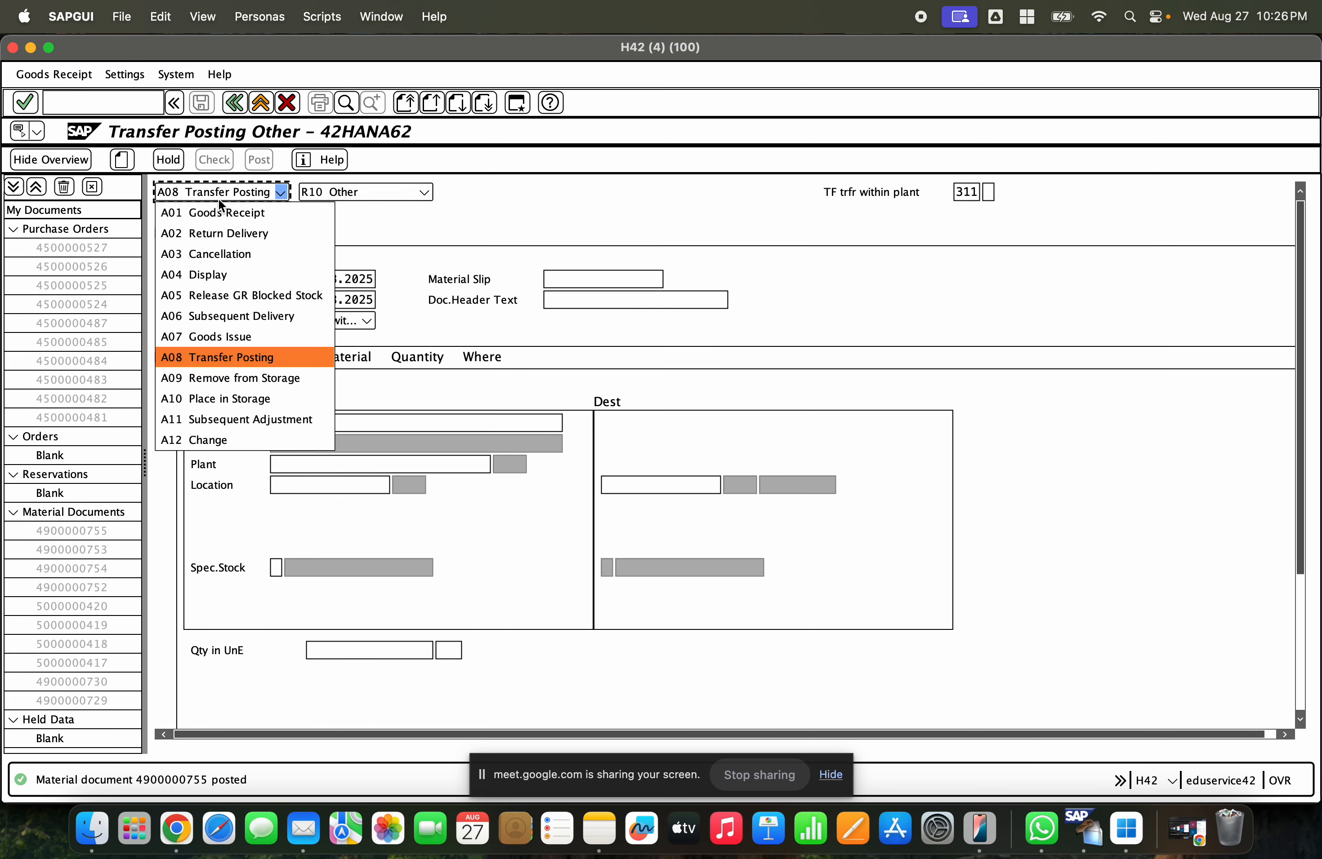
left_click(232, 274)
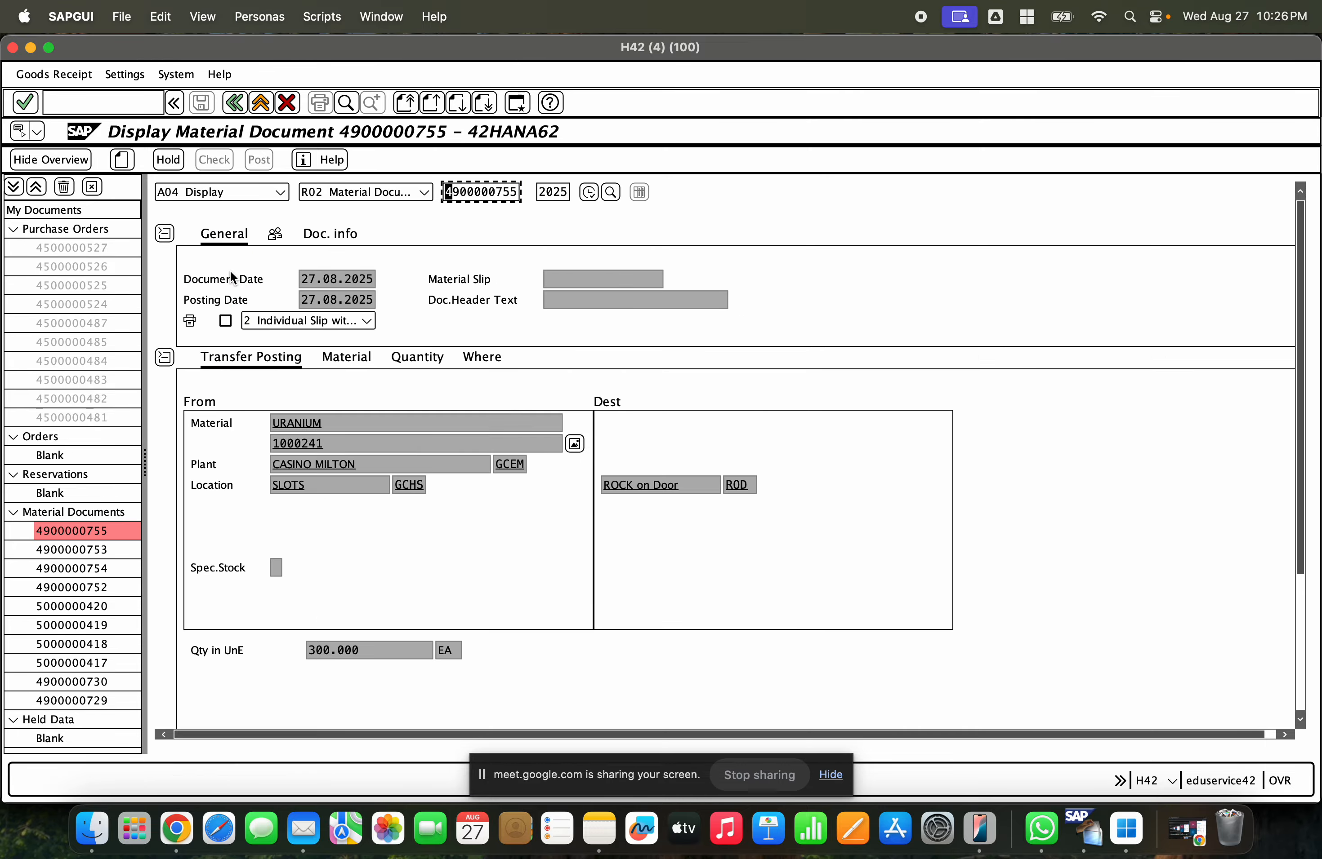
- Compare the unrestricted stock of GCHS SLOTS and ROD ROCK on Door after the 311 posting
left_click(120, 160)
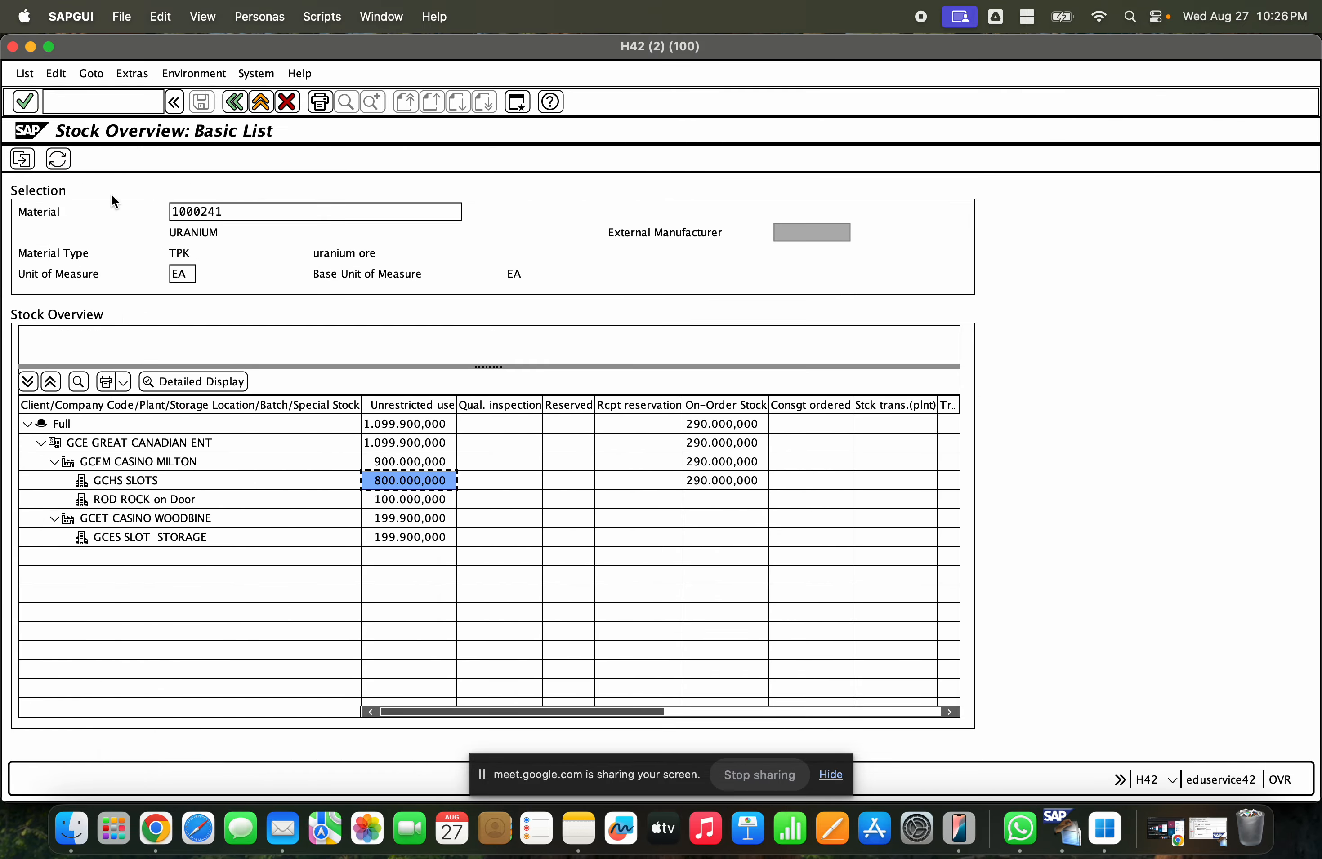
left_click(58, 159)
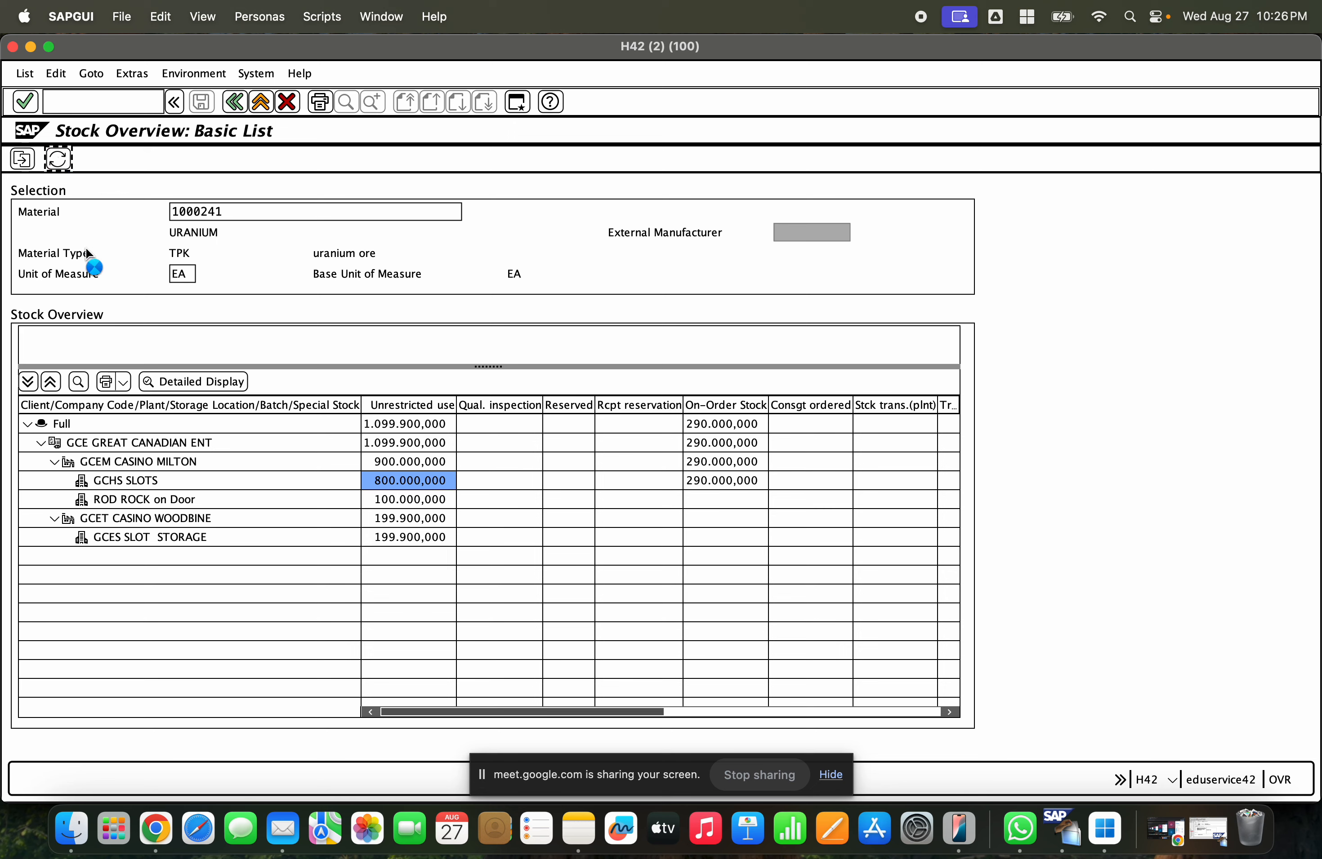
left_click(383, 483)
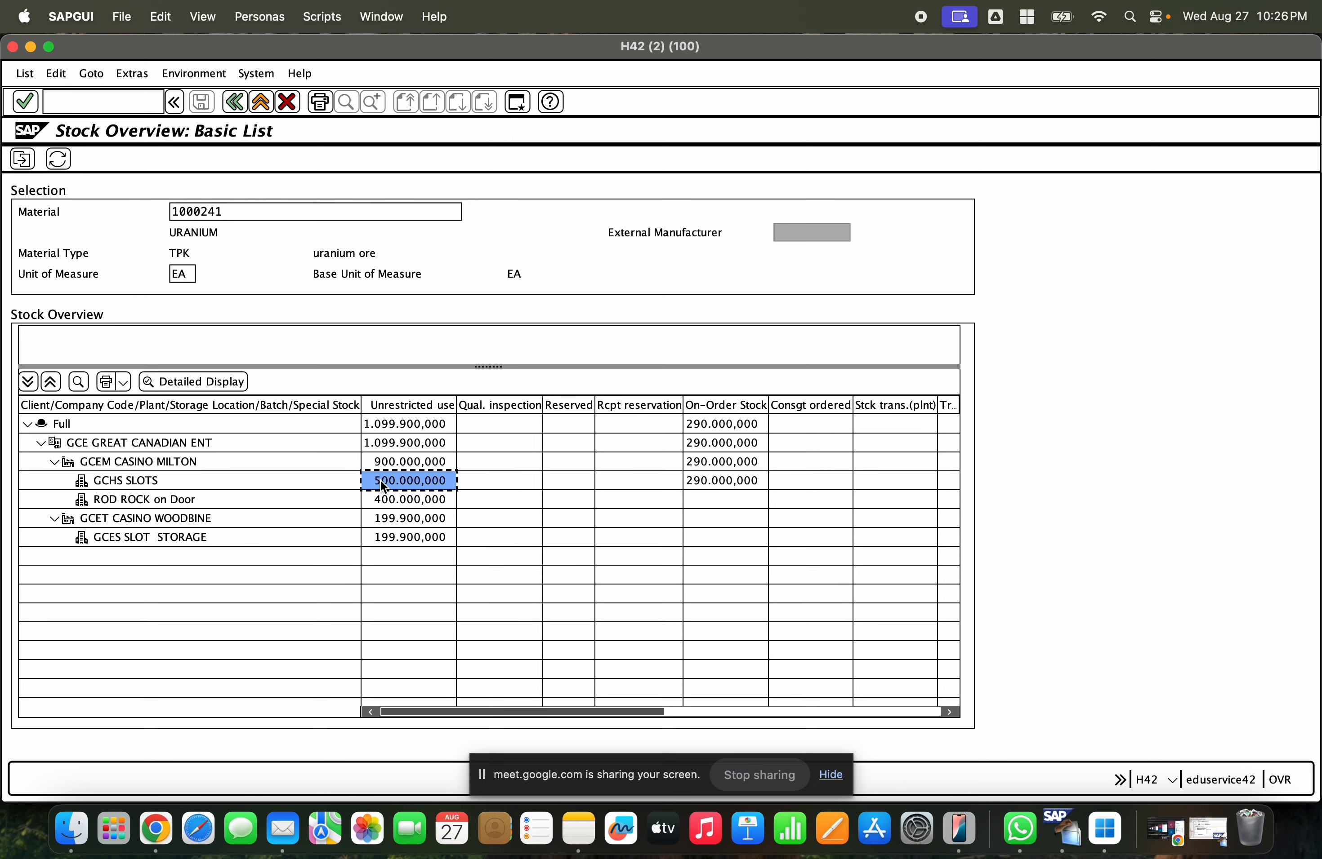
left_click(392, 500)
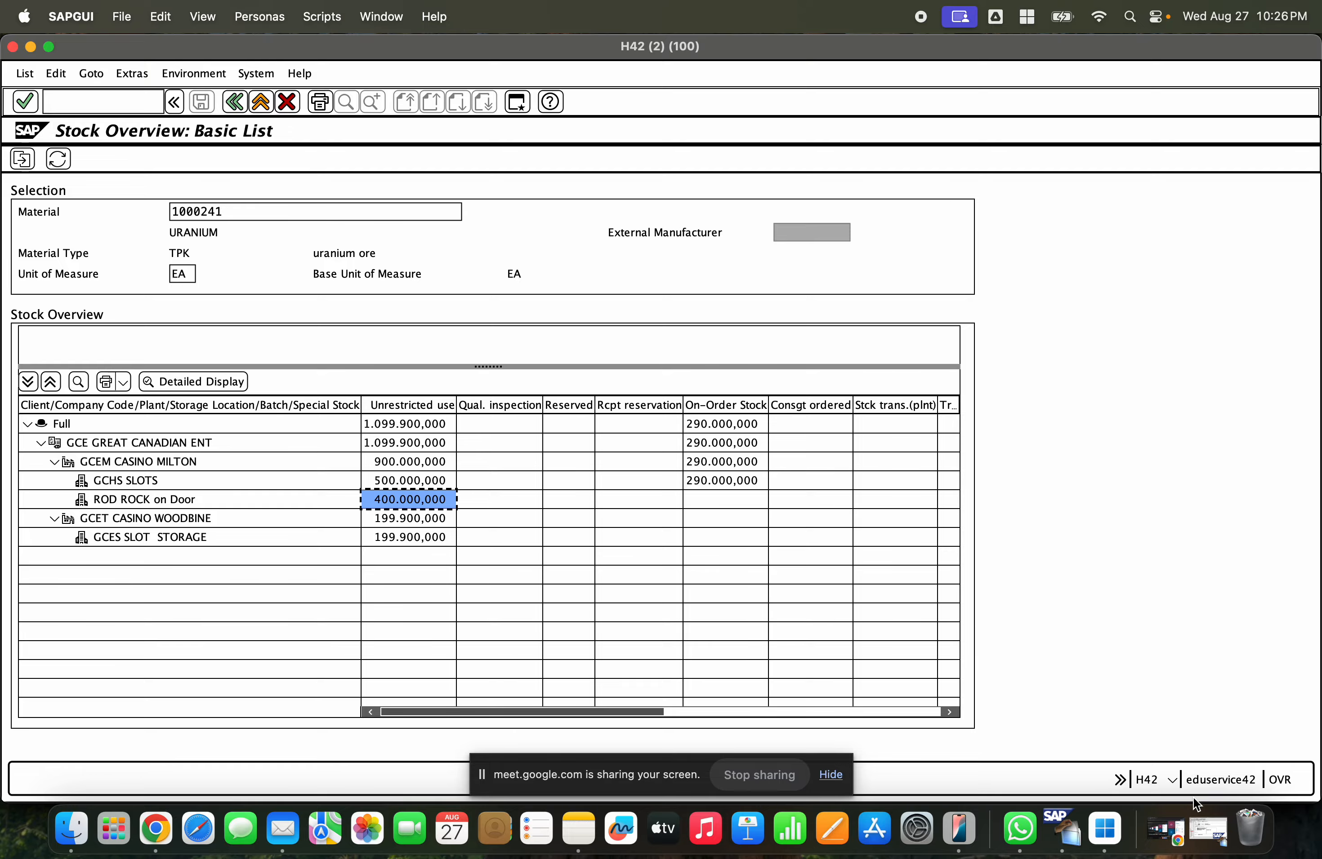
left_click(1207, 830)
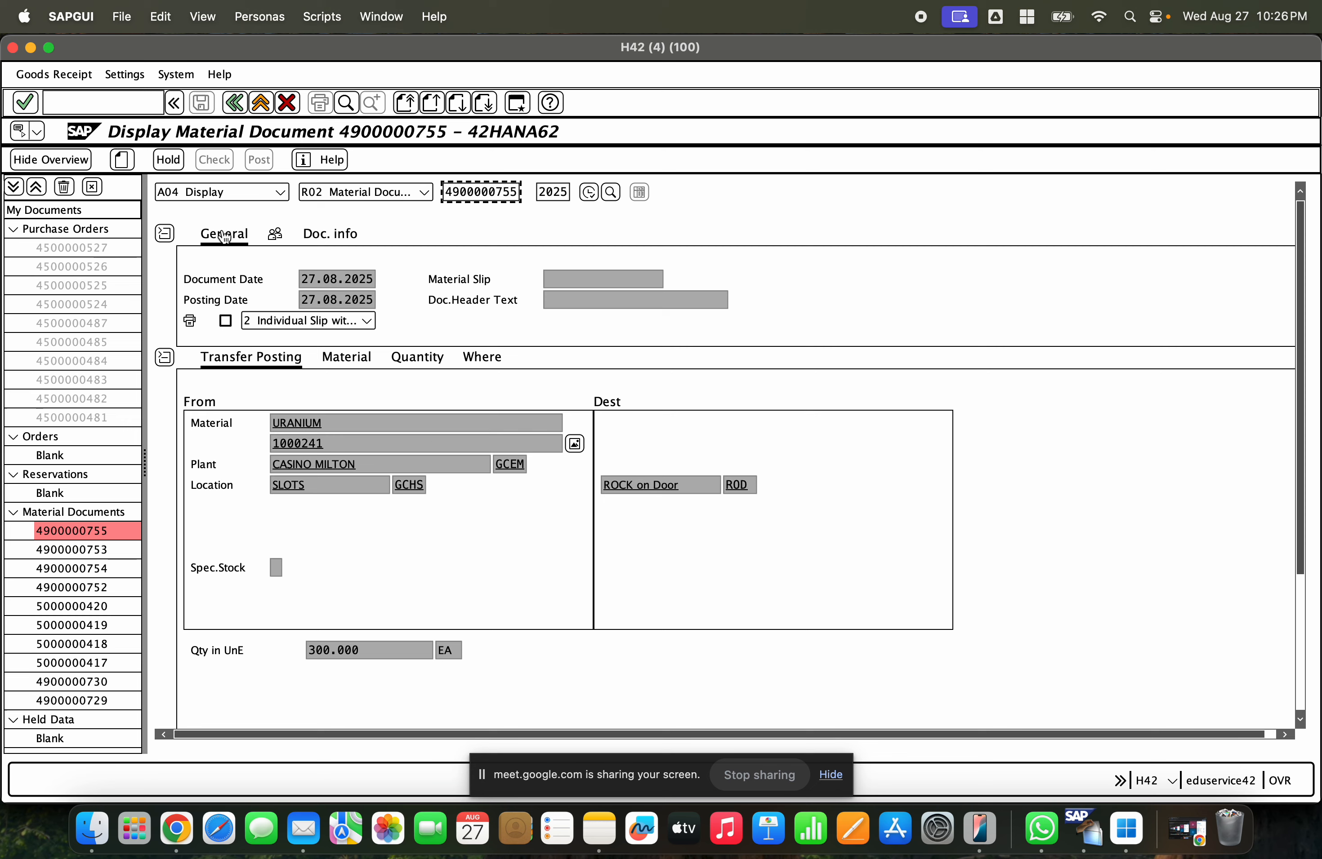
- Start a new transfer posting with movement type 313
left_click(208, 192)
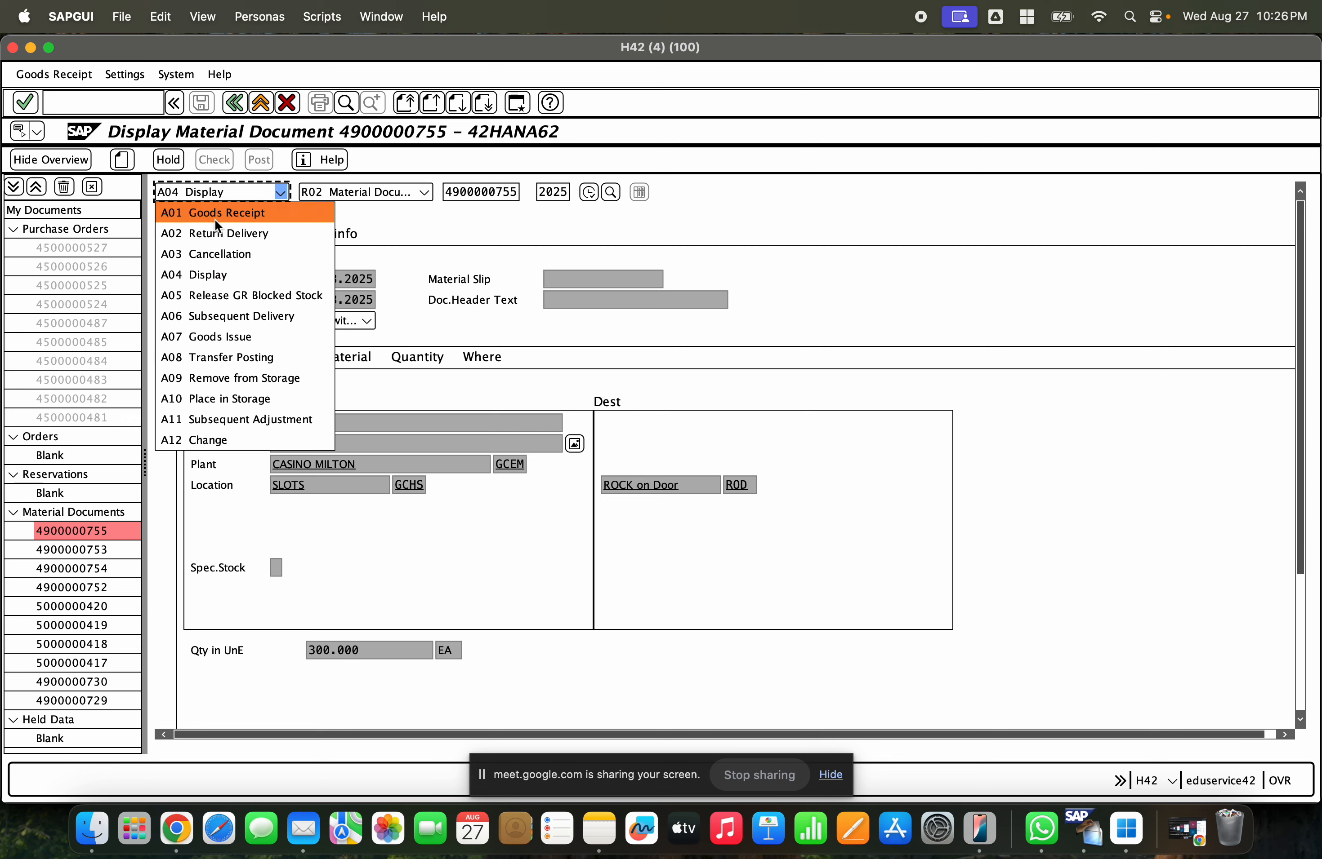
left_click(253, 357)
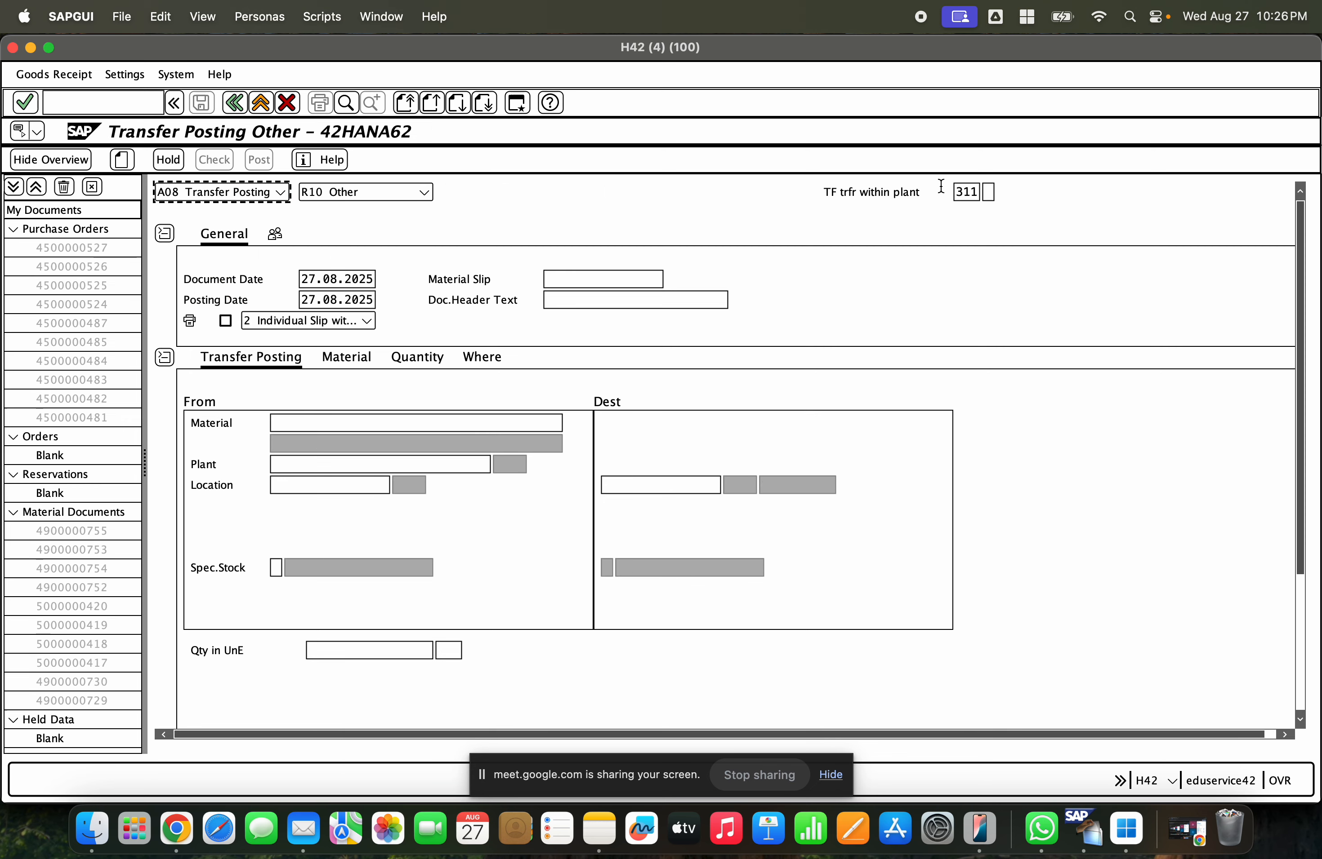
left_click(957, 196)
type("313")
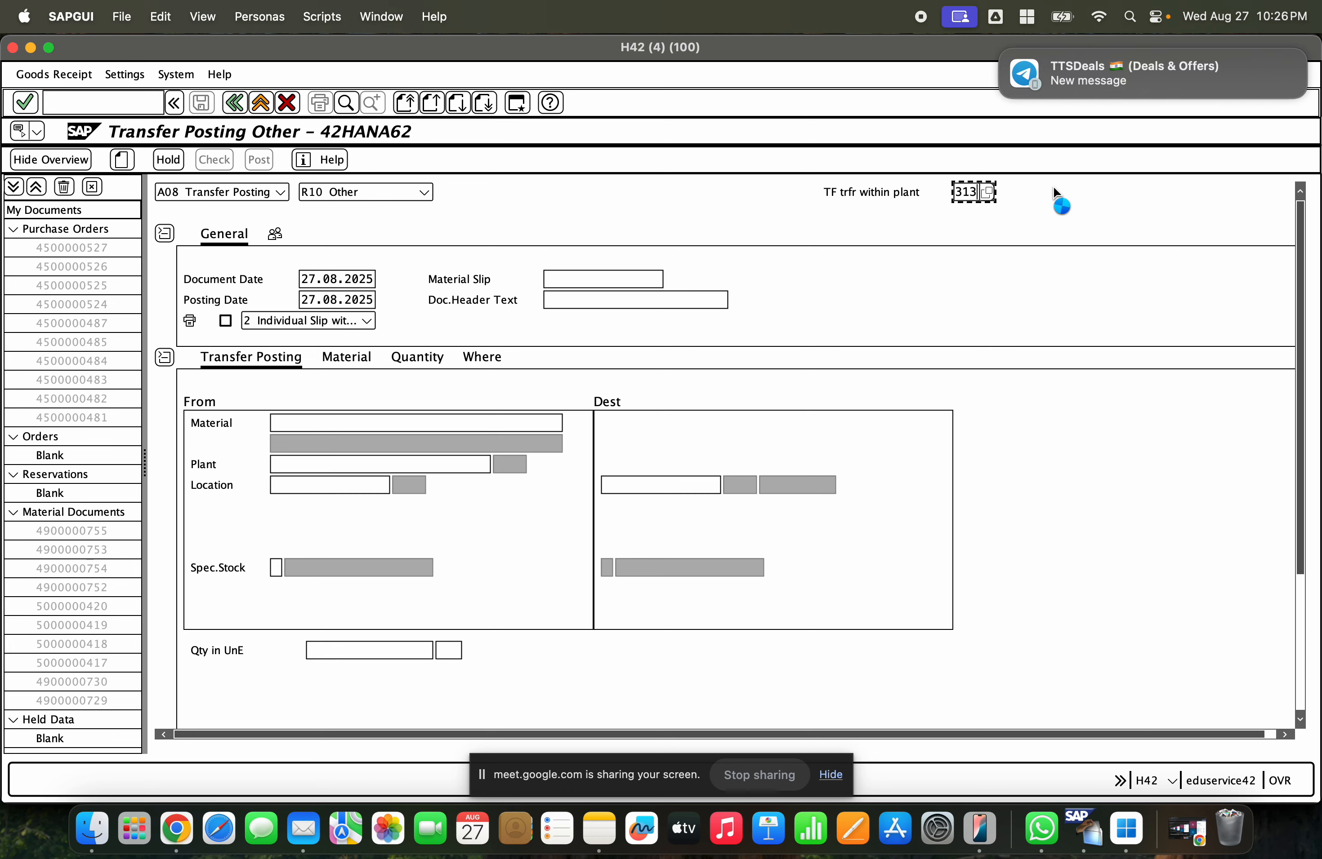
key("Return")
key("Return")
left_click(481, 357)
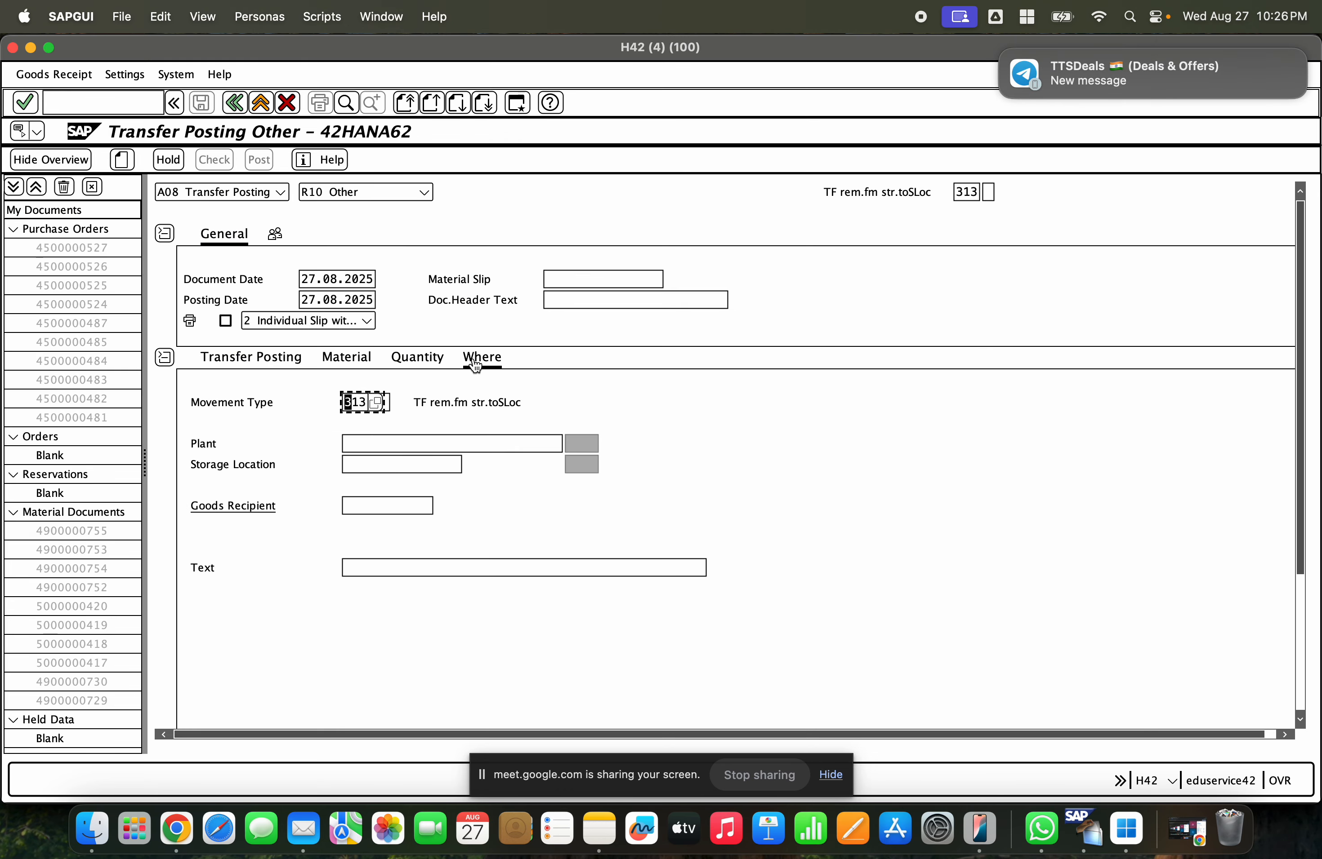
left_click(348, 442)
left_click(351, 441)
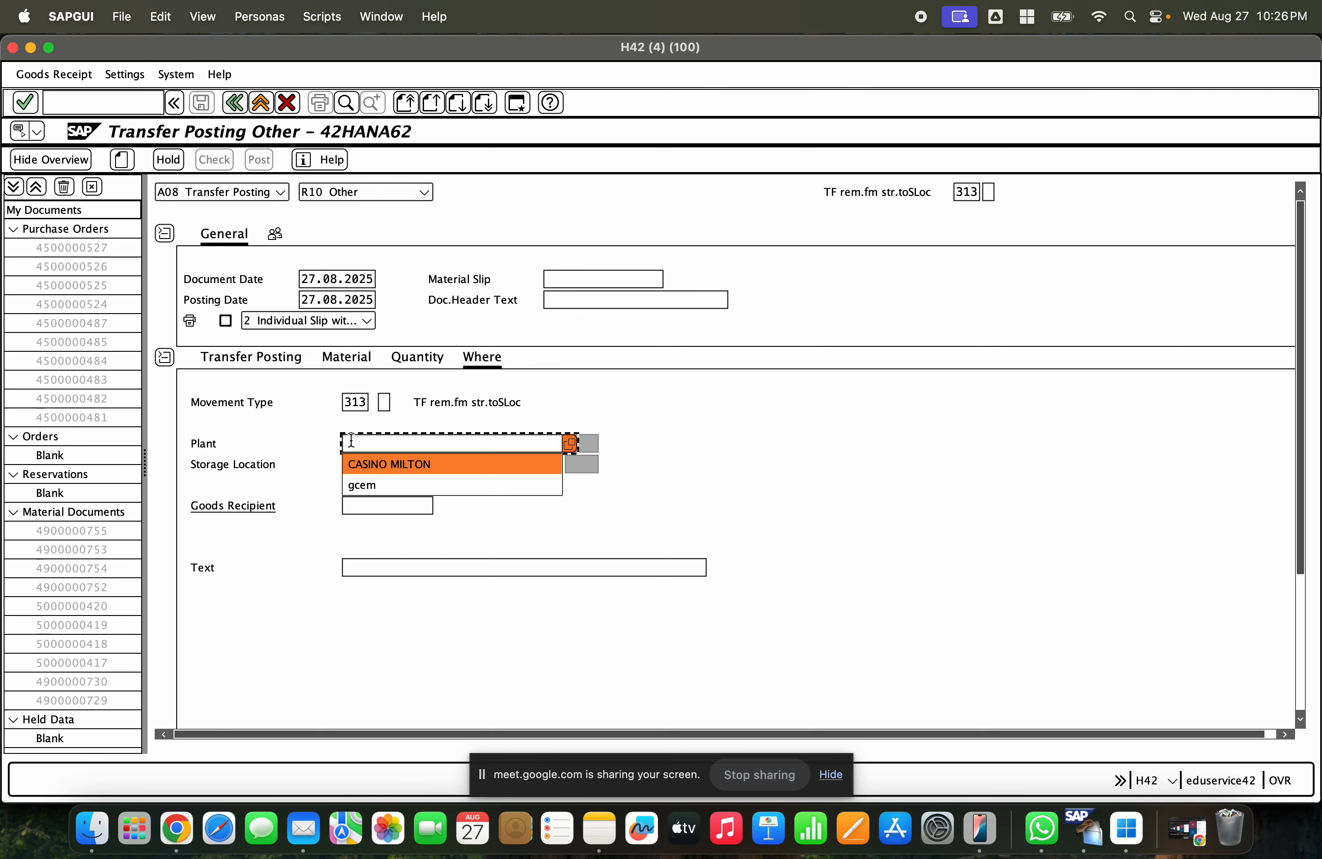
left_click(222, 358)
- Enter material 1000241 (URANIUM) as the transfer material
left_click(316, 423)
left_click(317, 439)
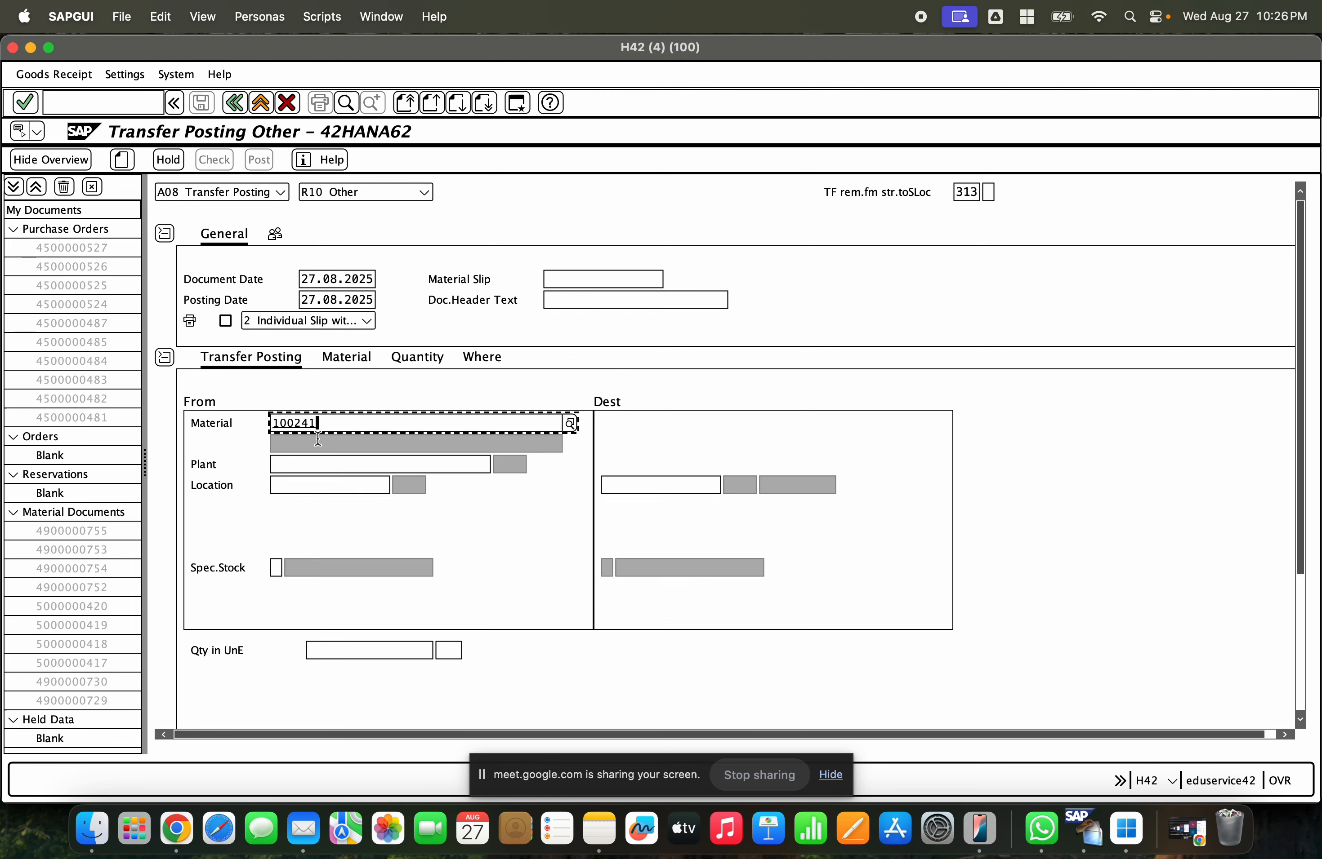
key("BackSpace")
key("BackSpace")
key("BackSpace")
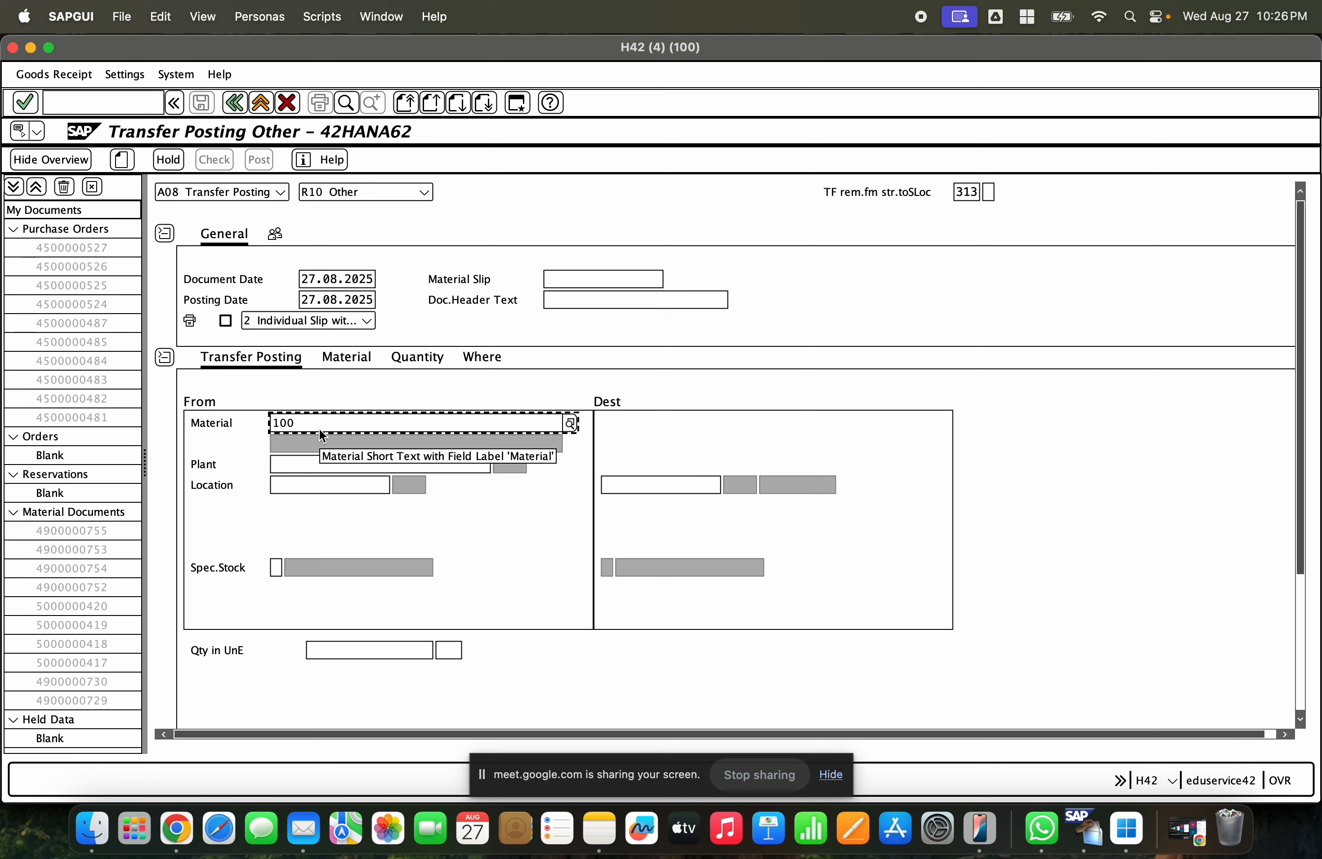
type("0")
left_click(337, 464)
key("Return")
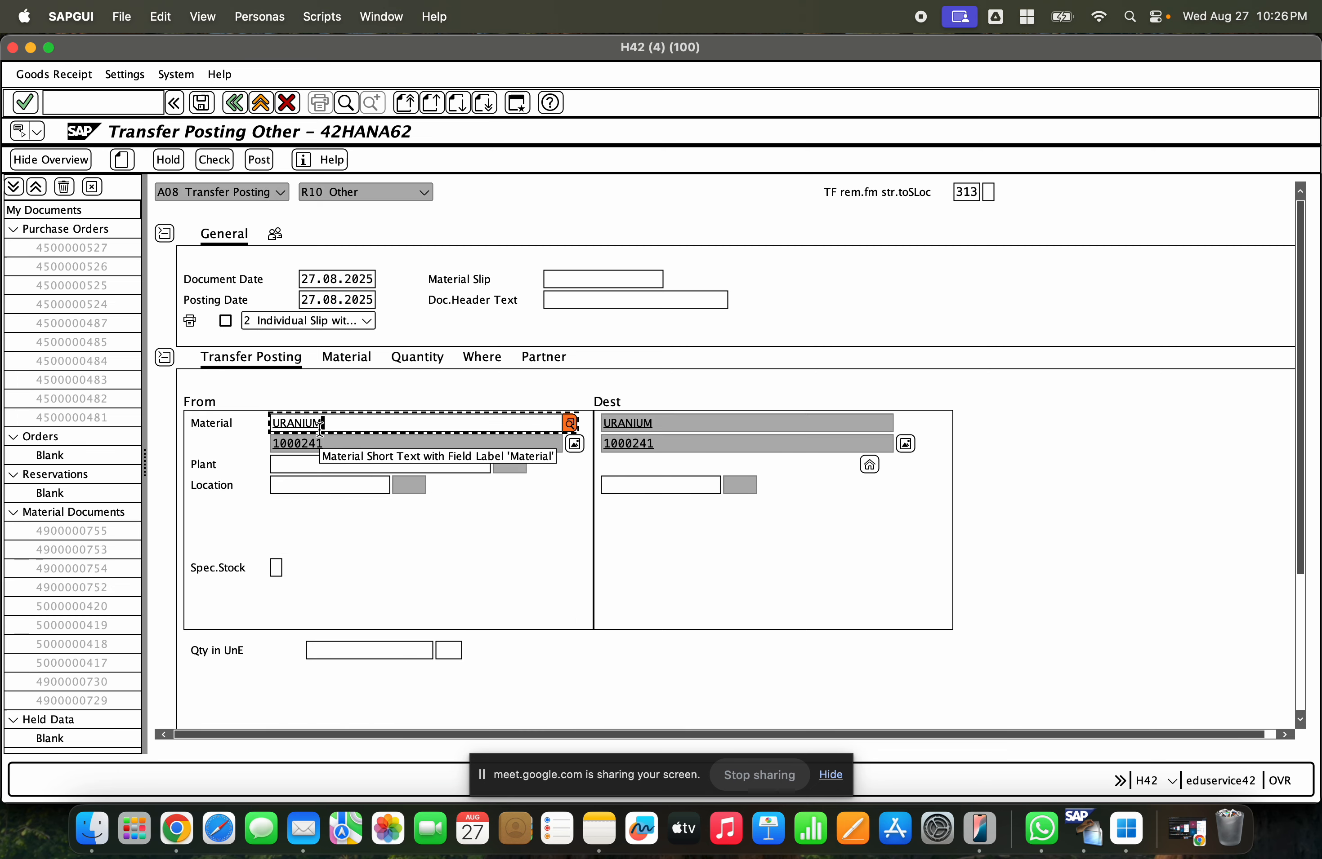
- Set the source plant to GCEM and the source storage location to GCHS SLOTS
left_click(337, 462)
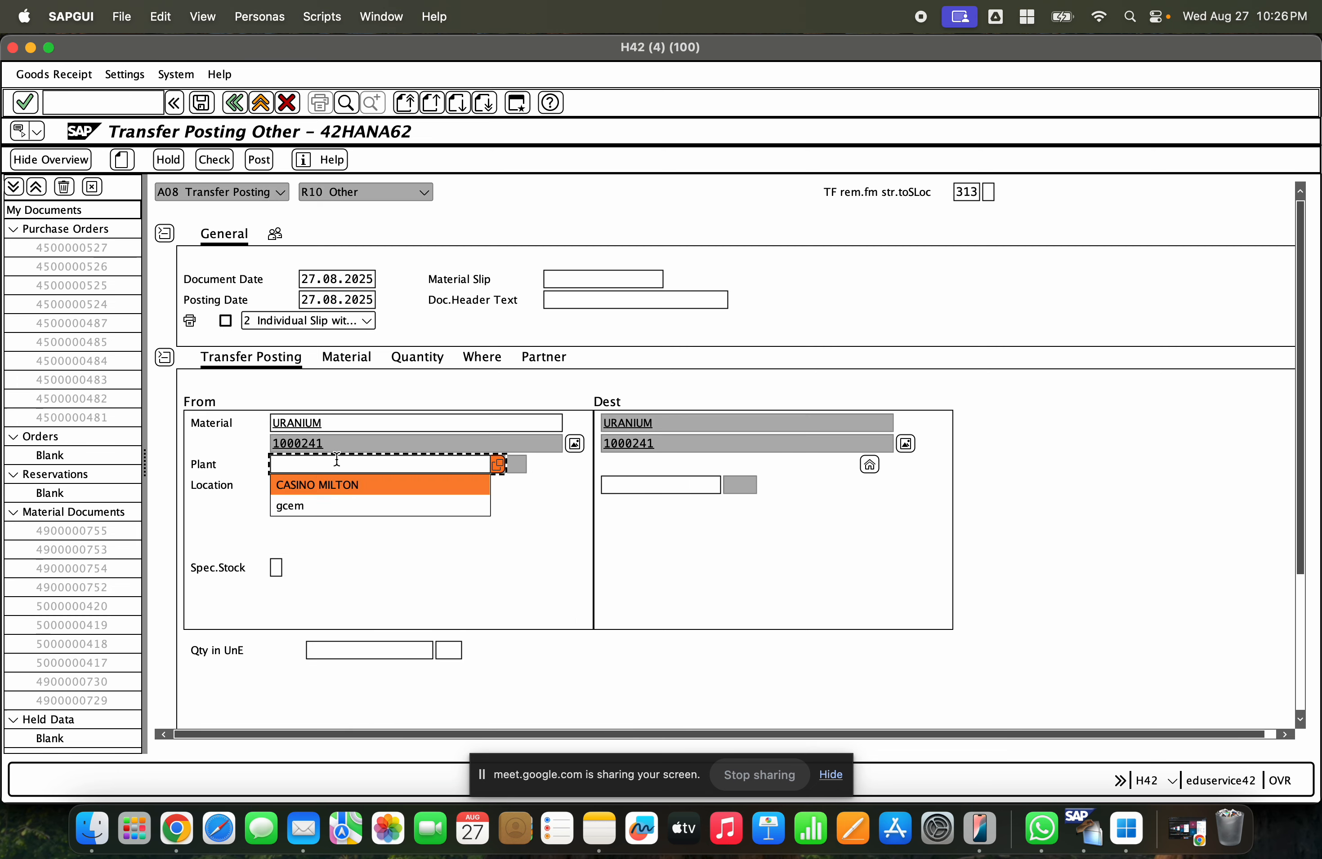
type("gcem")
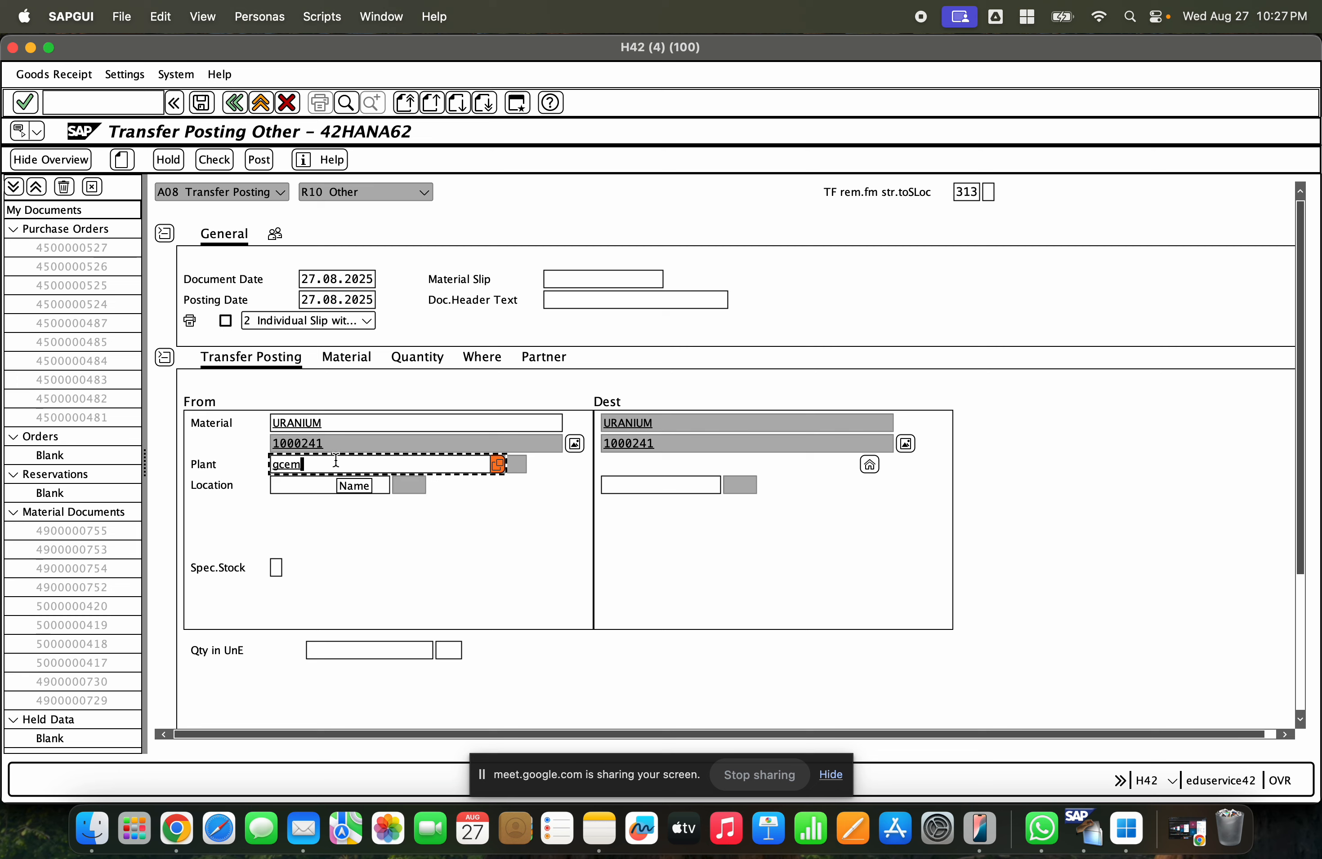
key("Return")
left_click(307, 487)
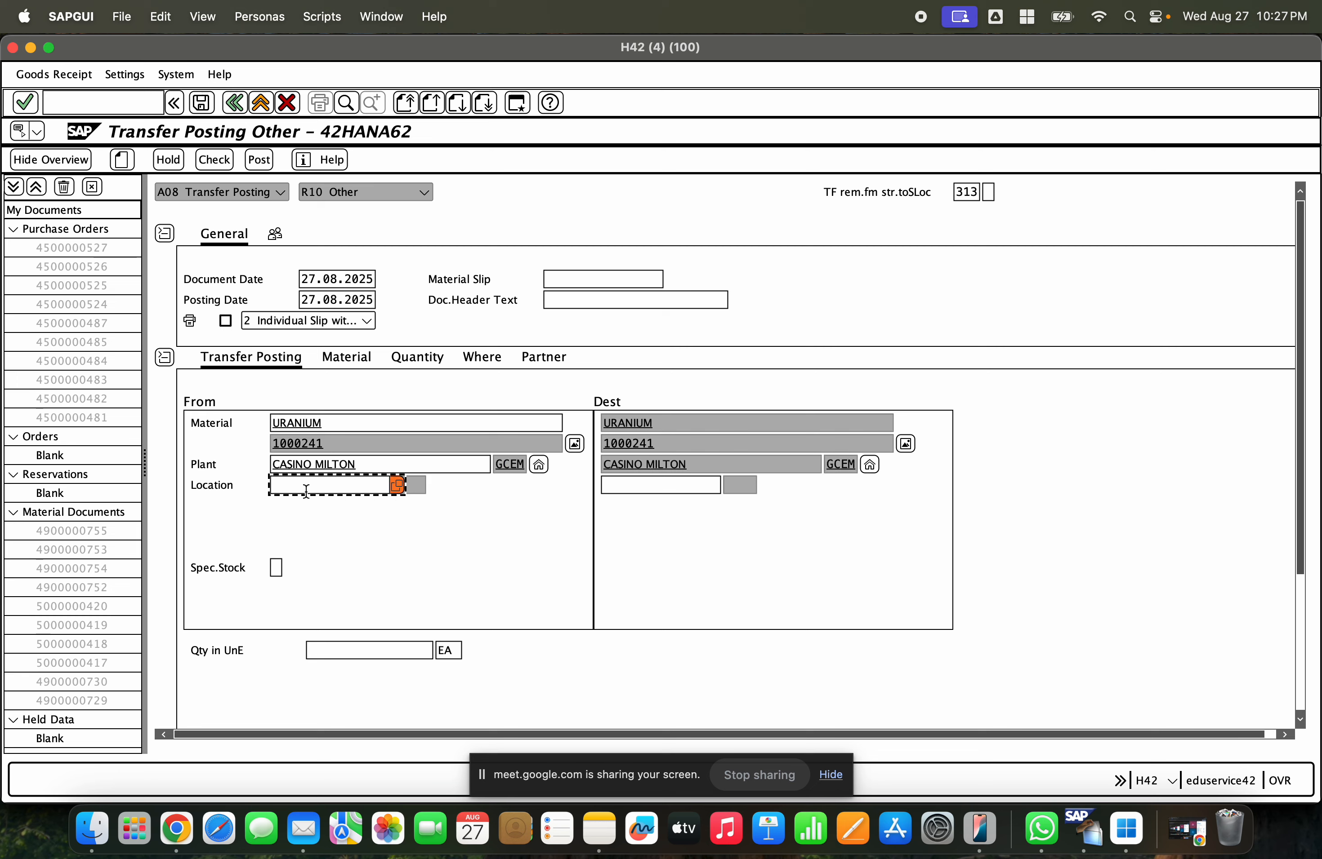
left_click(309, 505)
- Set the destination storage location to ROD (ROCK on Door)
left_click(700, 488)
left_click(693, 504)
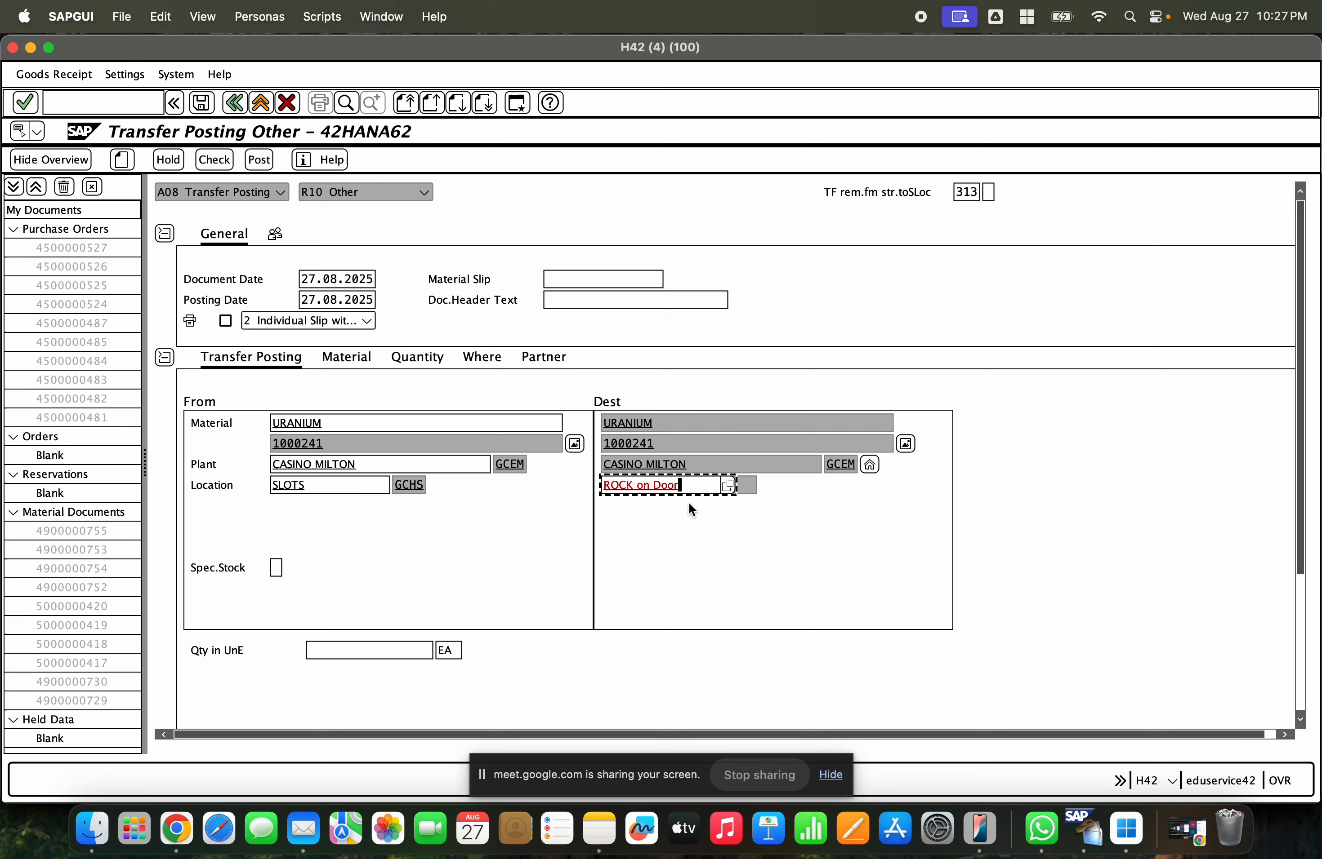
left_click(547, 360)
left_click(282, 358)
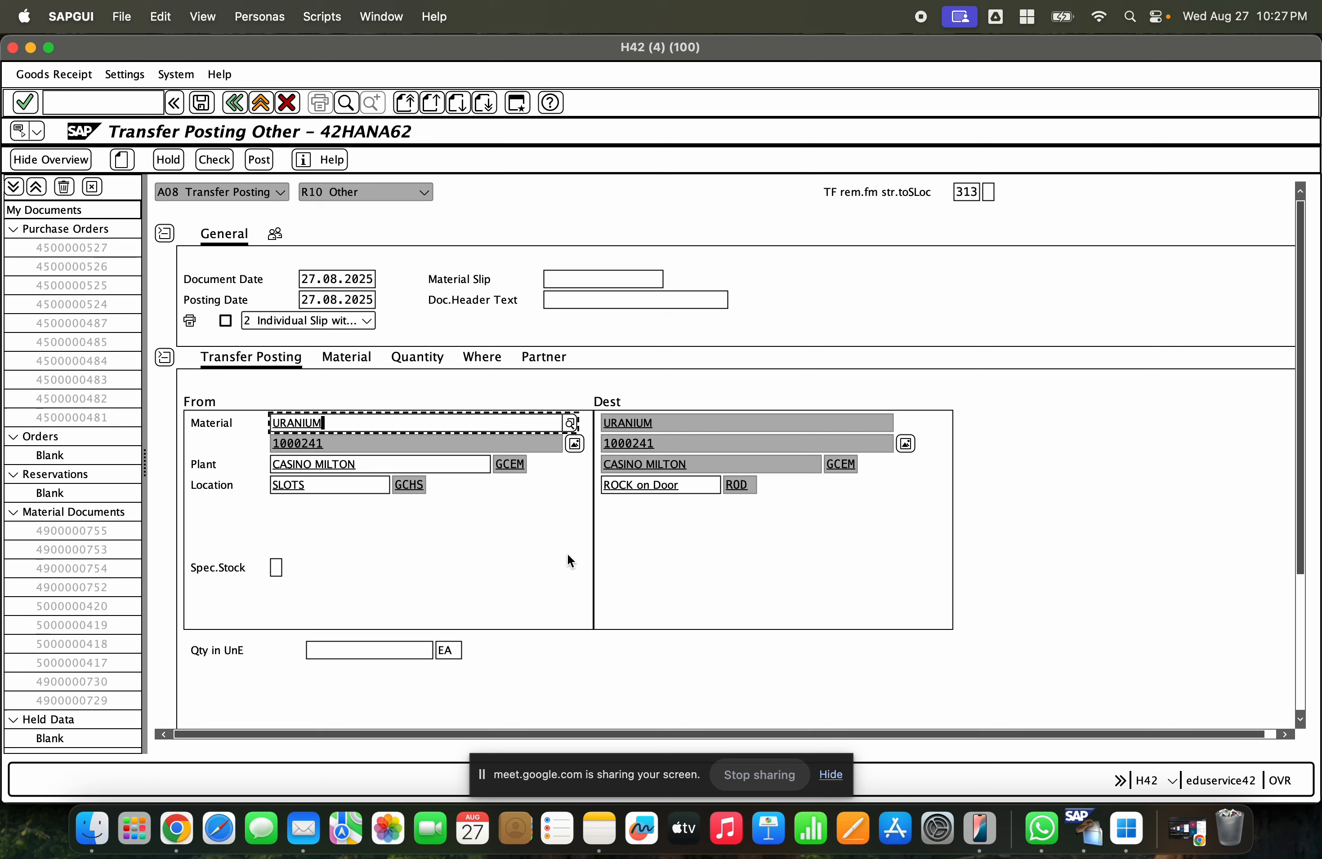
- Enter a transfer quantity of 100.000 EA
left_click(393, 649)
type("100.000")
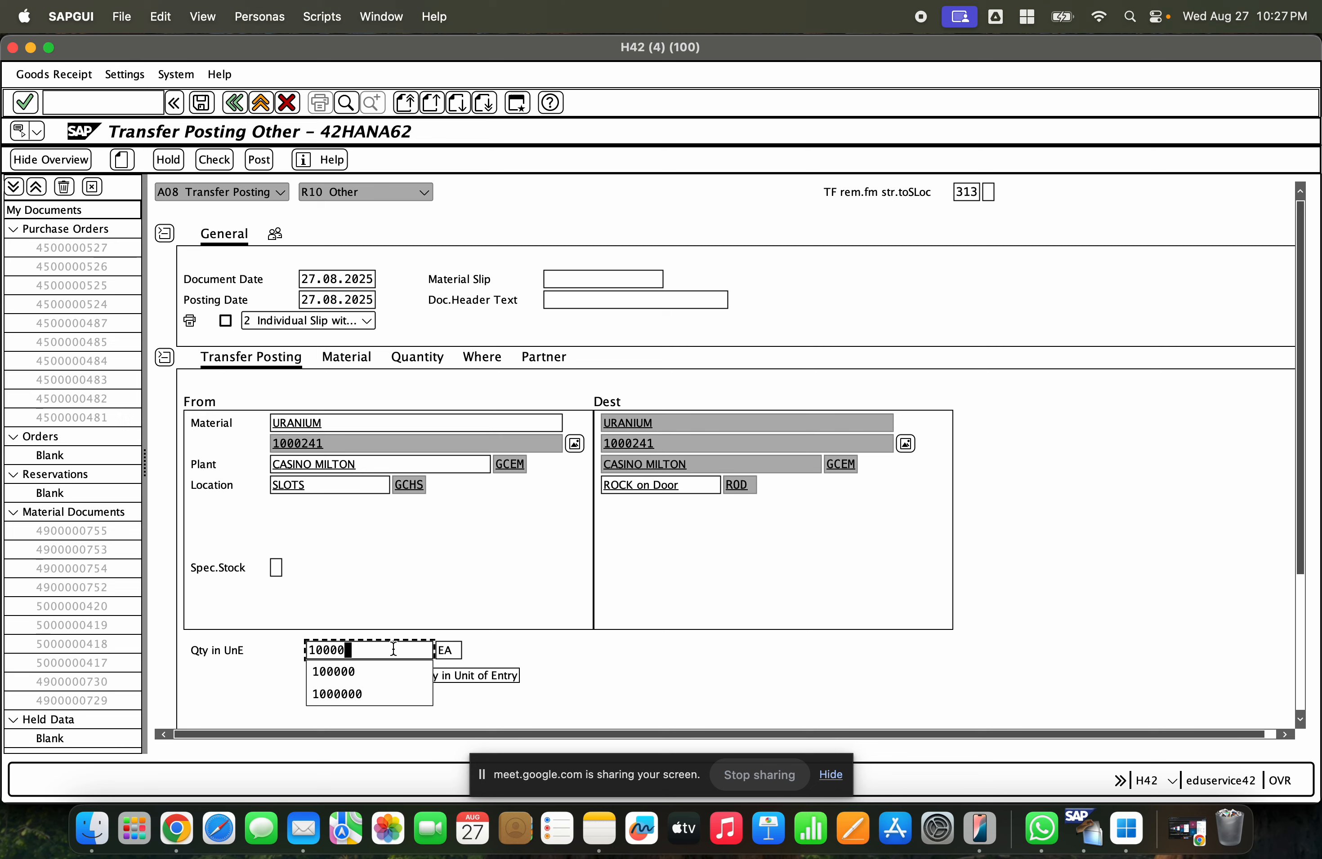
key("Return")
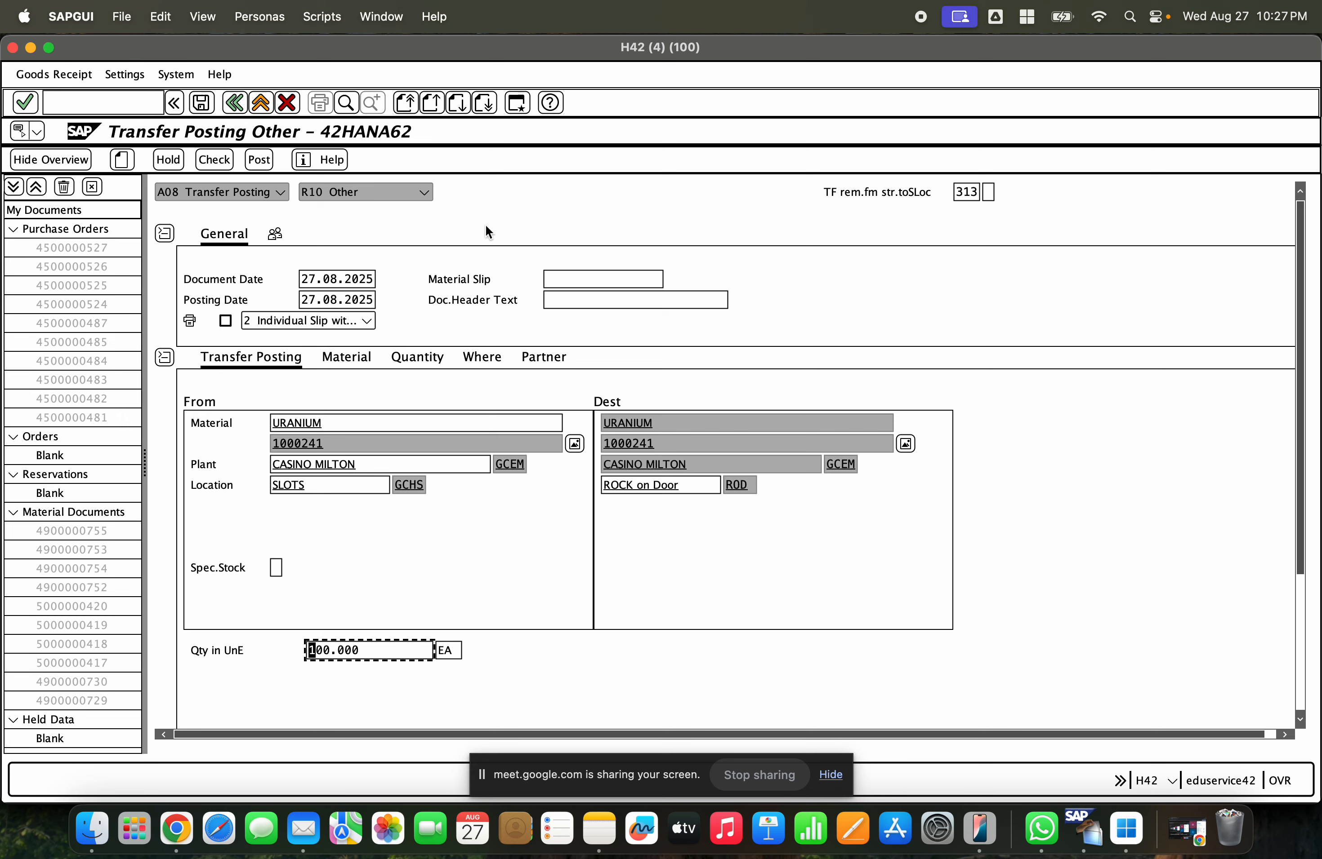
- Review the movement type details and check the 313 transfer posting document
left_click(485, 357)
left_click(346, 402)
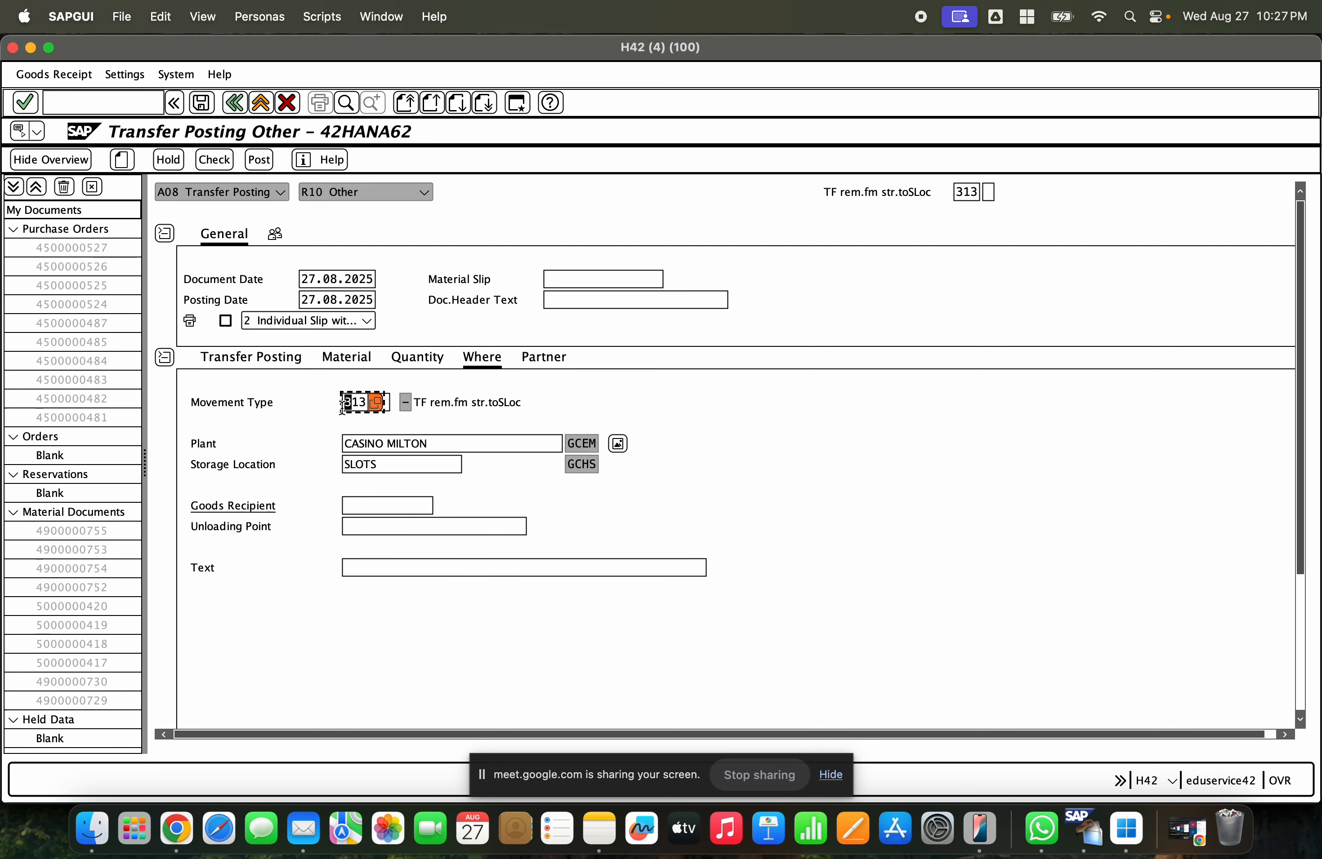
left_click_drag(347, 402, 365, 401)
left_click(212, 160)
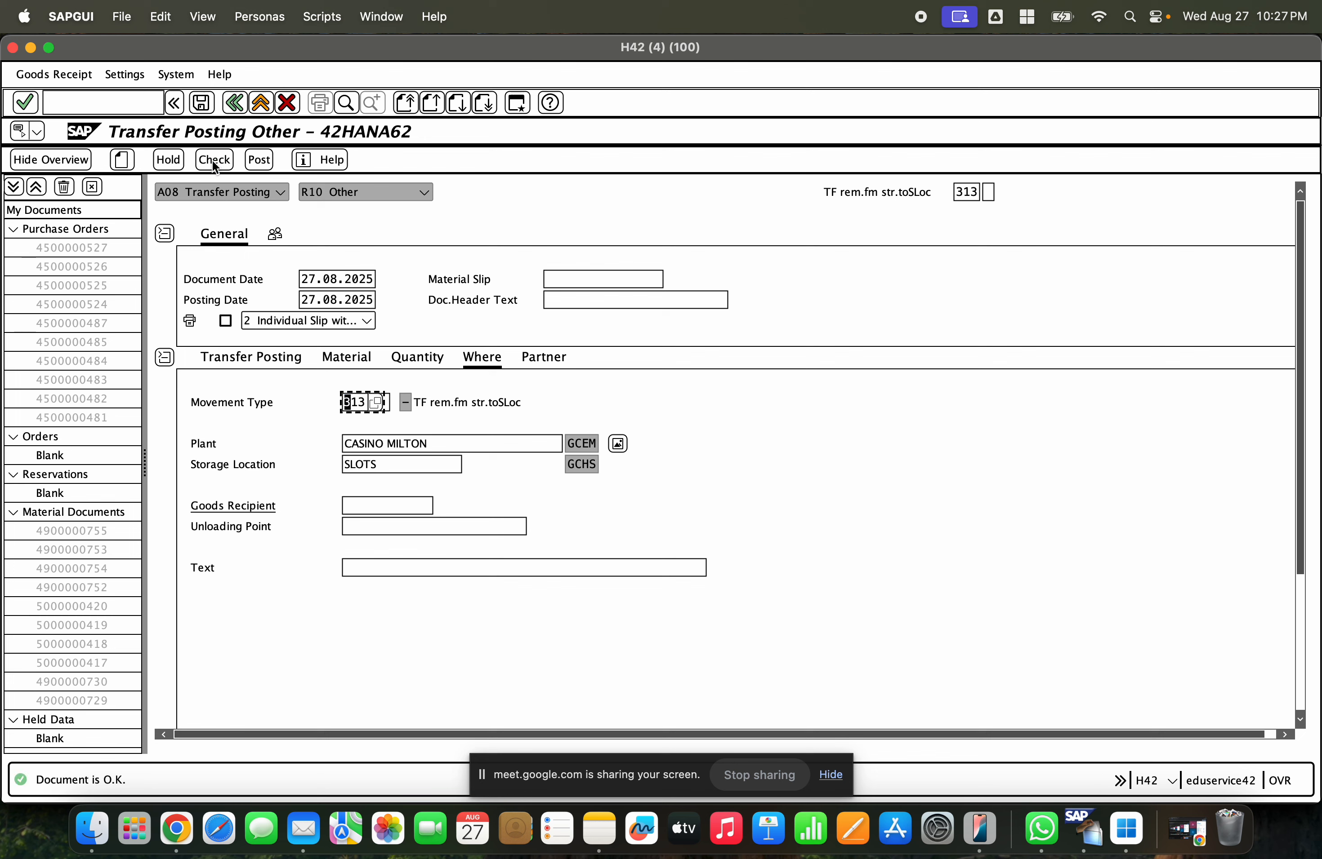
- Post the 313 transfer and open the posted material document for display
left_click(260, 162)
left_click(259, 190)
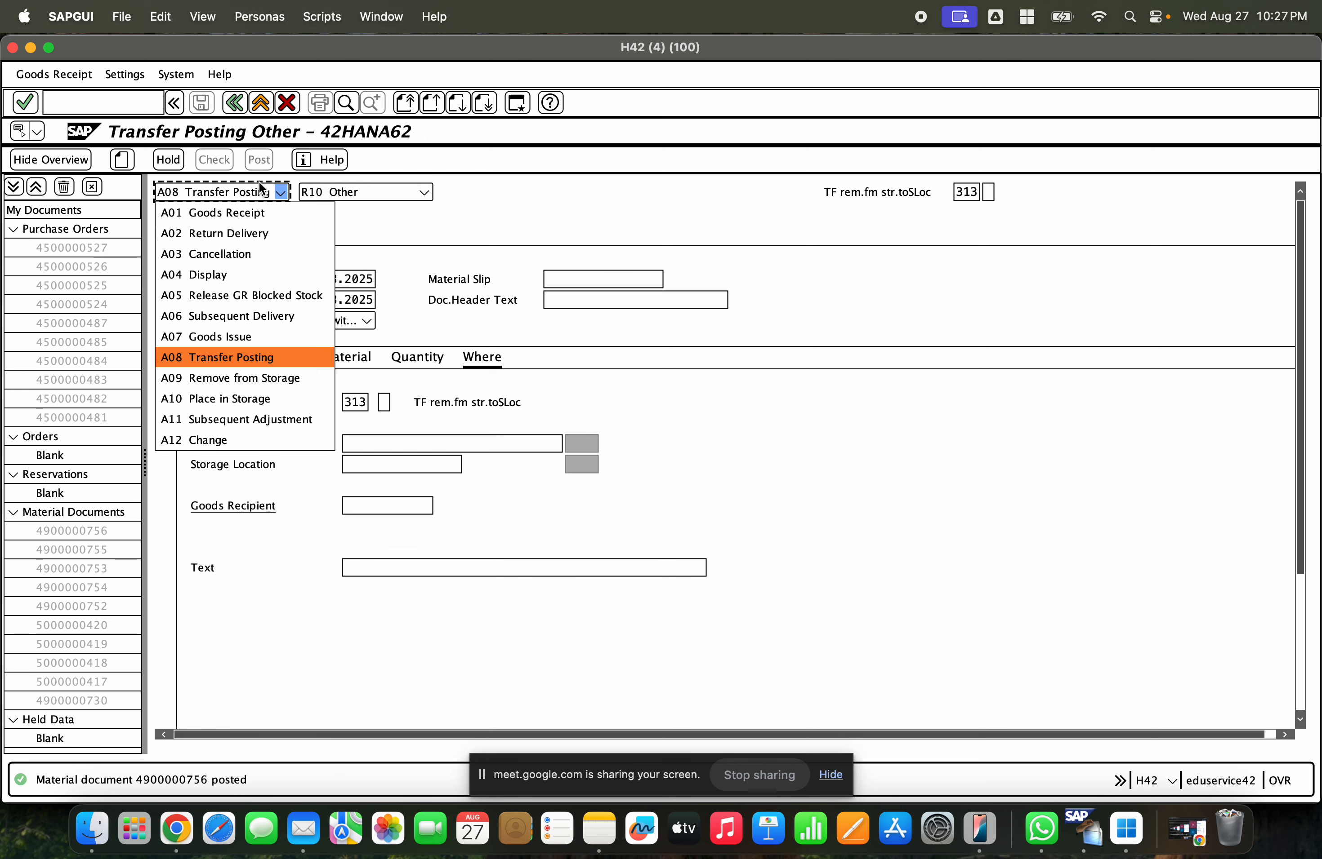
left_click(245, 276)
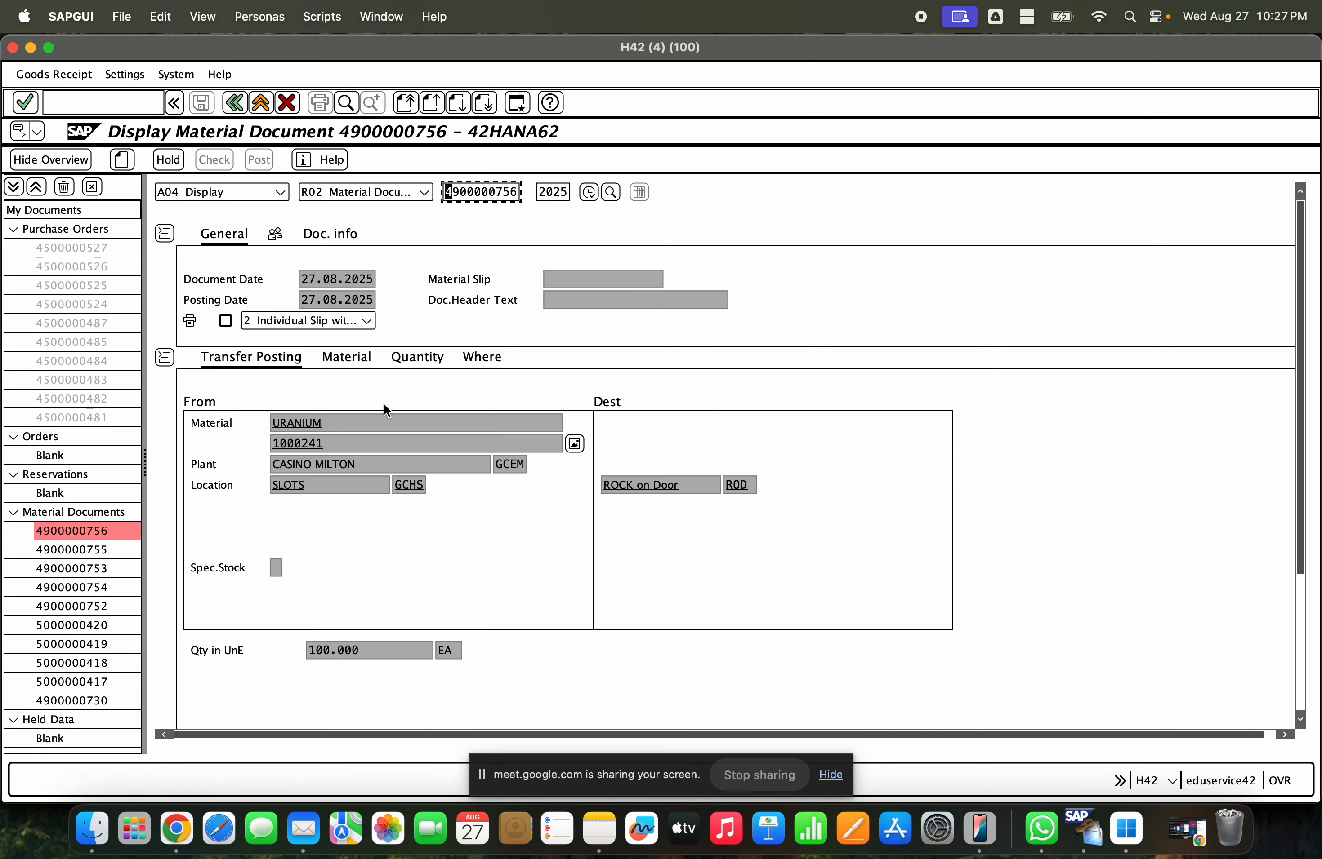
- Examine the unrestricted stock of GCHS SLOTS and ROD ROCK on Door in the stock overview
left_click(373, 643)
double_click(373, 643)
left_click(31, 47)
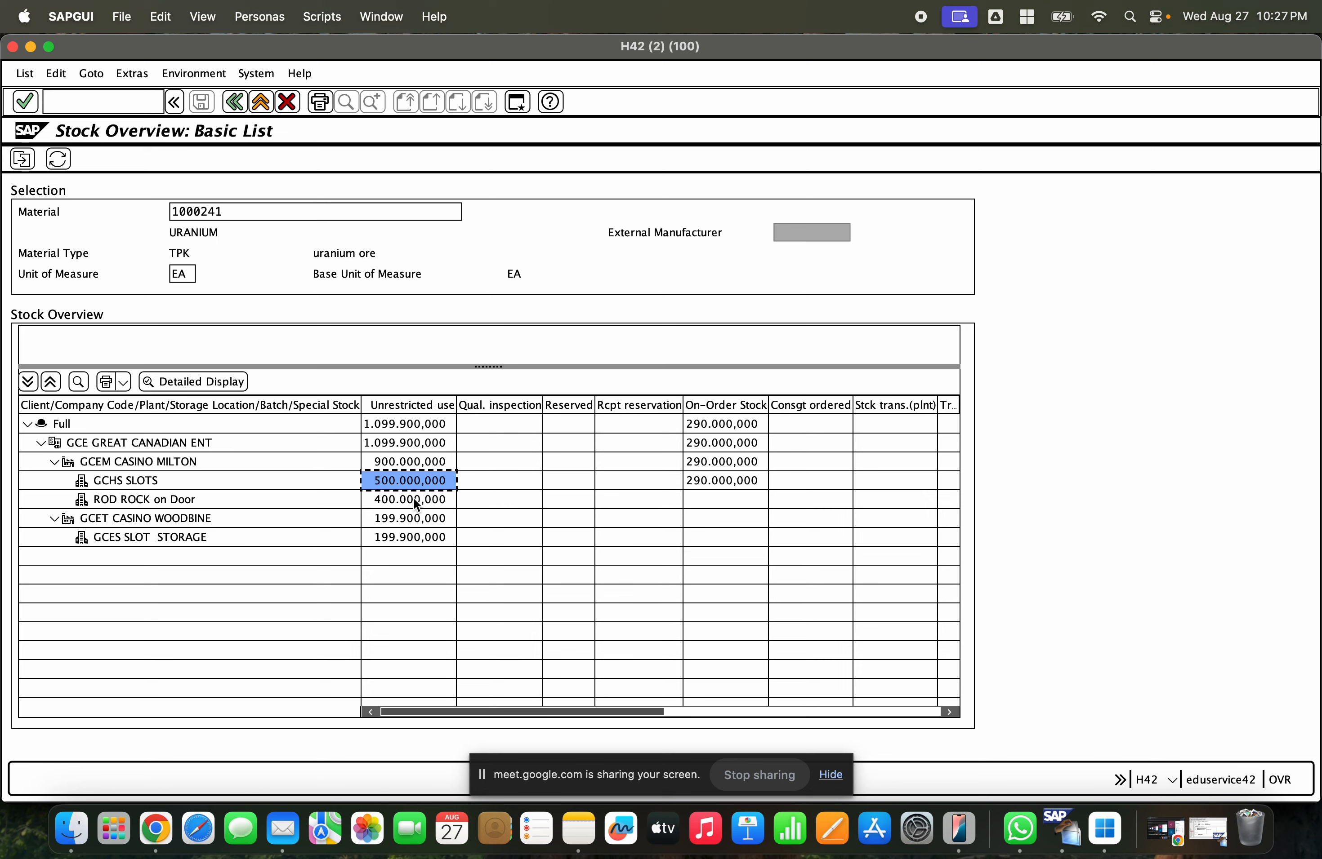
left_click(144, 482)
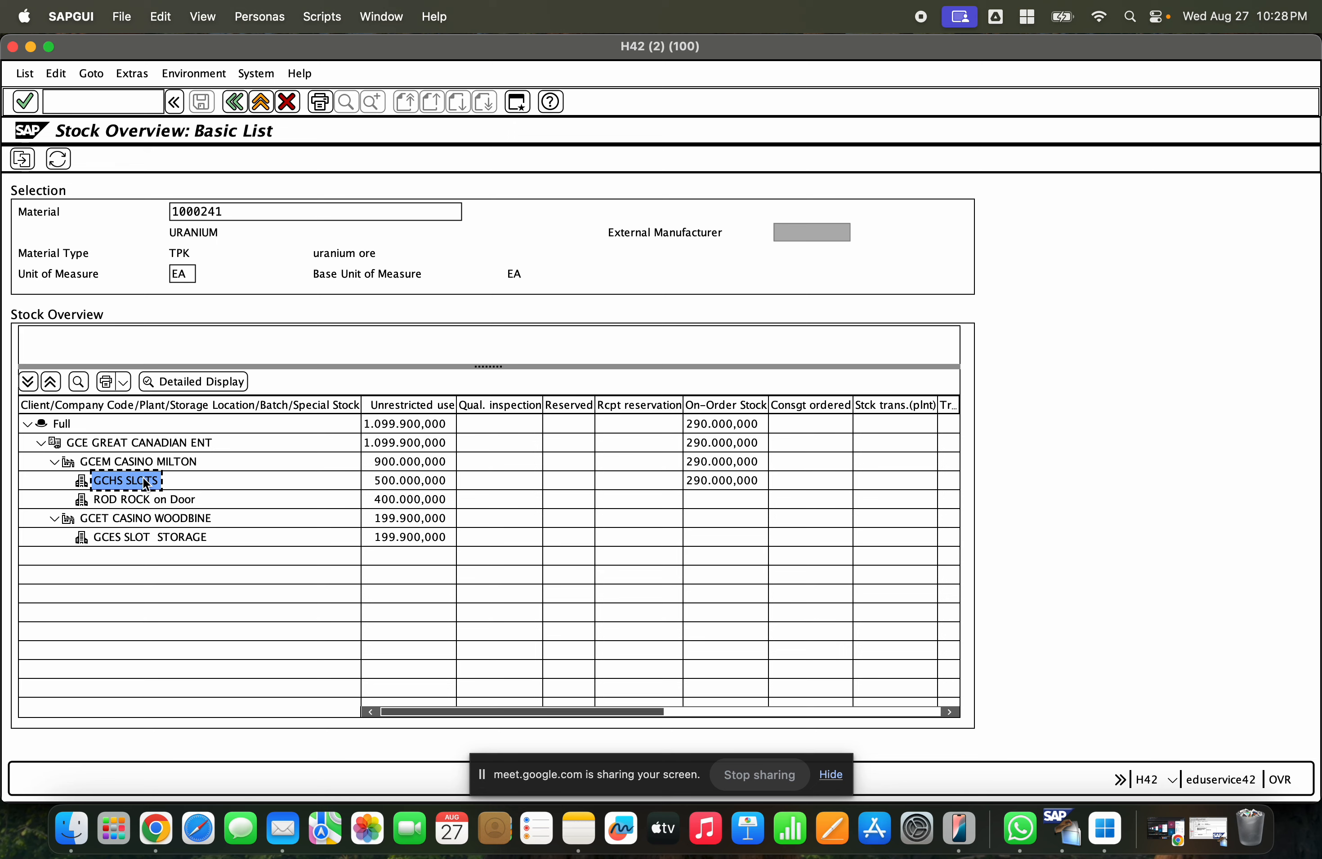
left_click(393, 482)
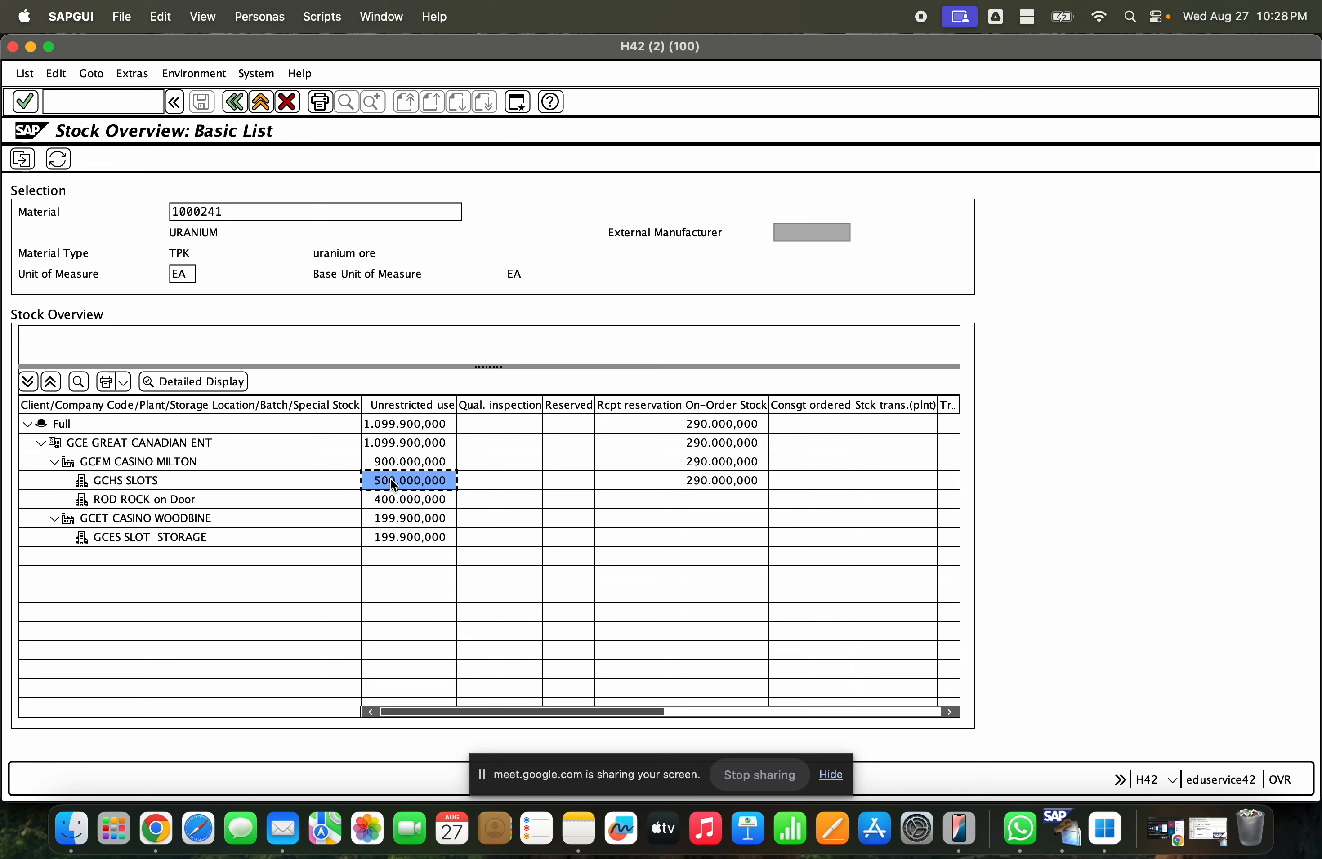
left_click(164, 481)
left_click(395, 489)
left_click(139, 502)
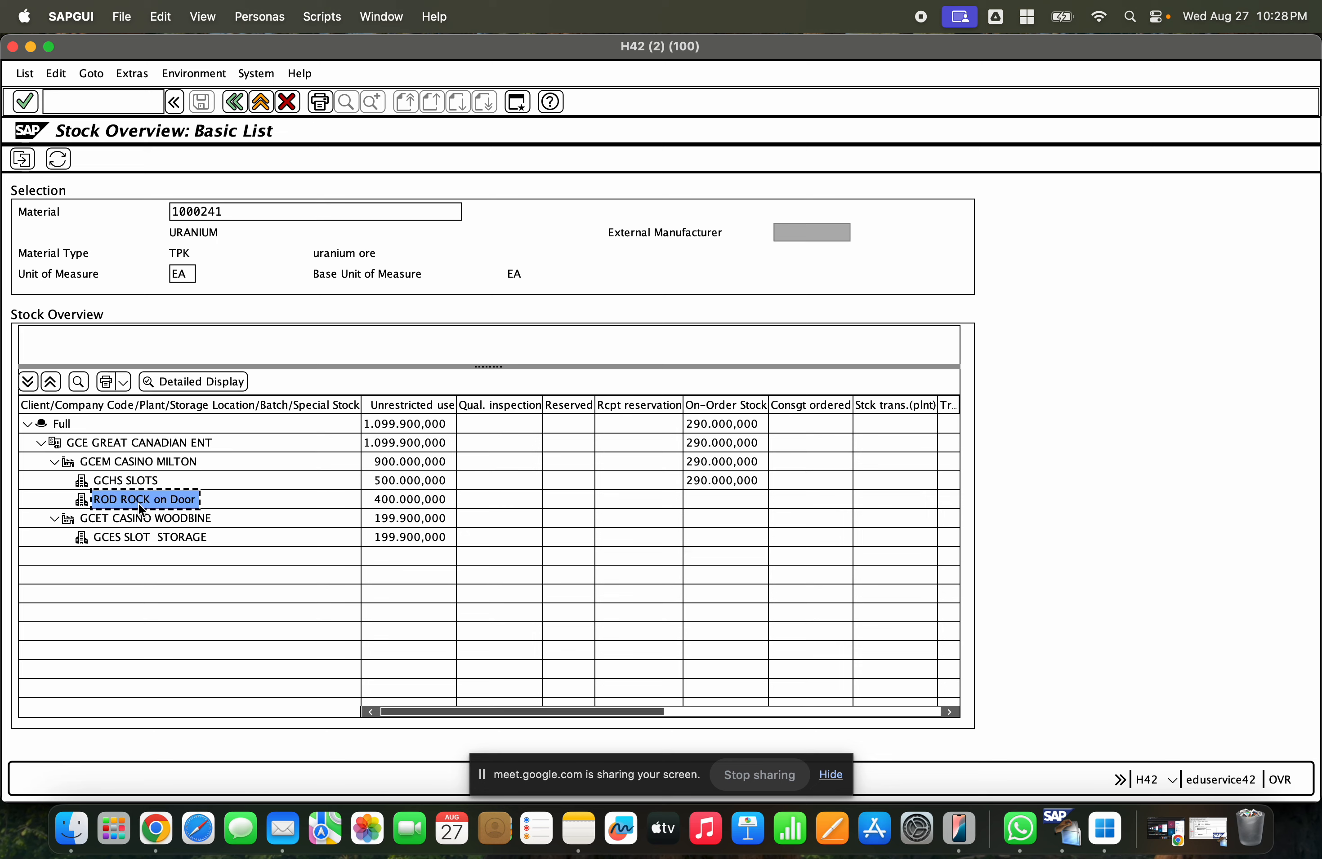
left_click(406, 502)
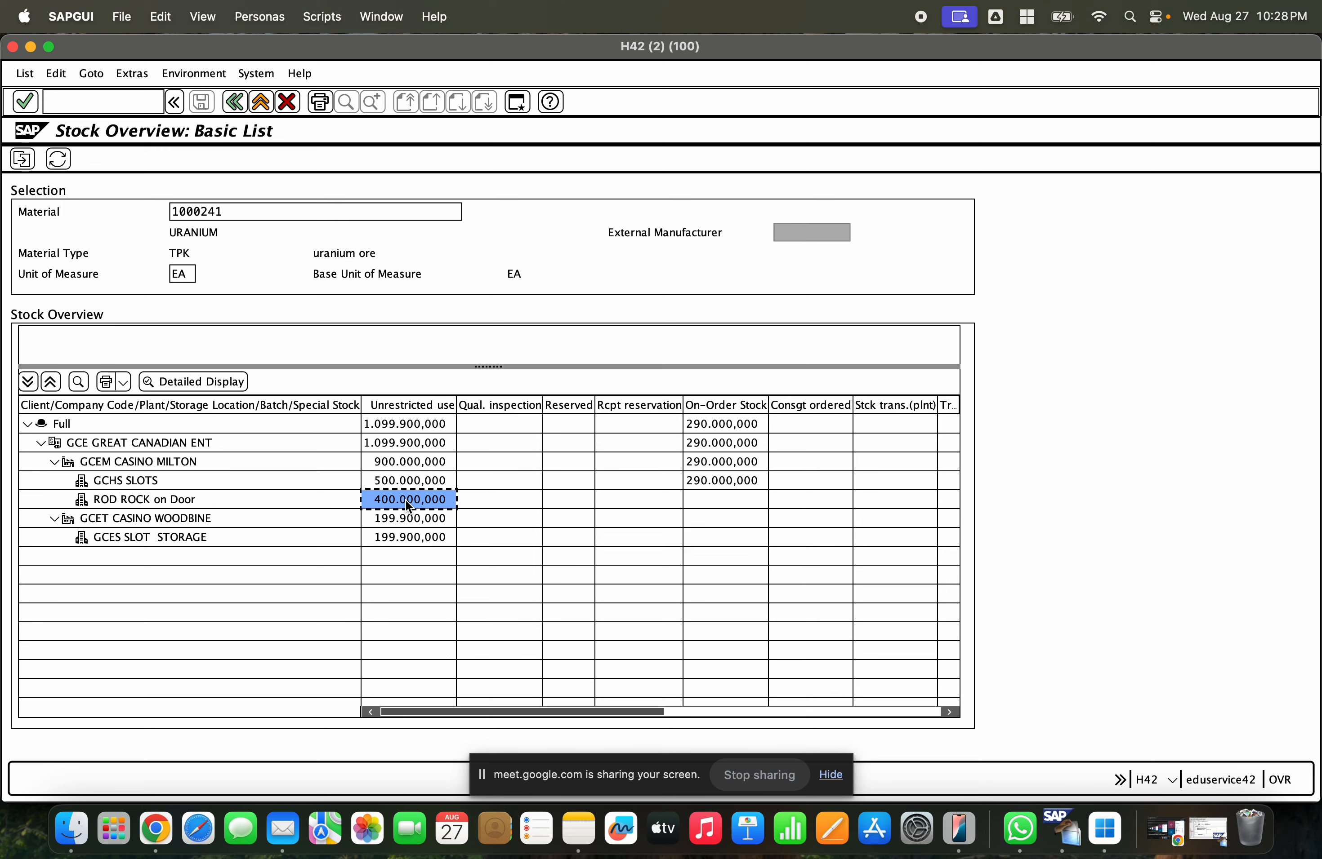
- Refresh the stock overview and compare the unrestricted stock of GCHS SLOTS and ROD ROCK on Door
left_click(57, 161)
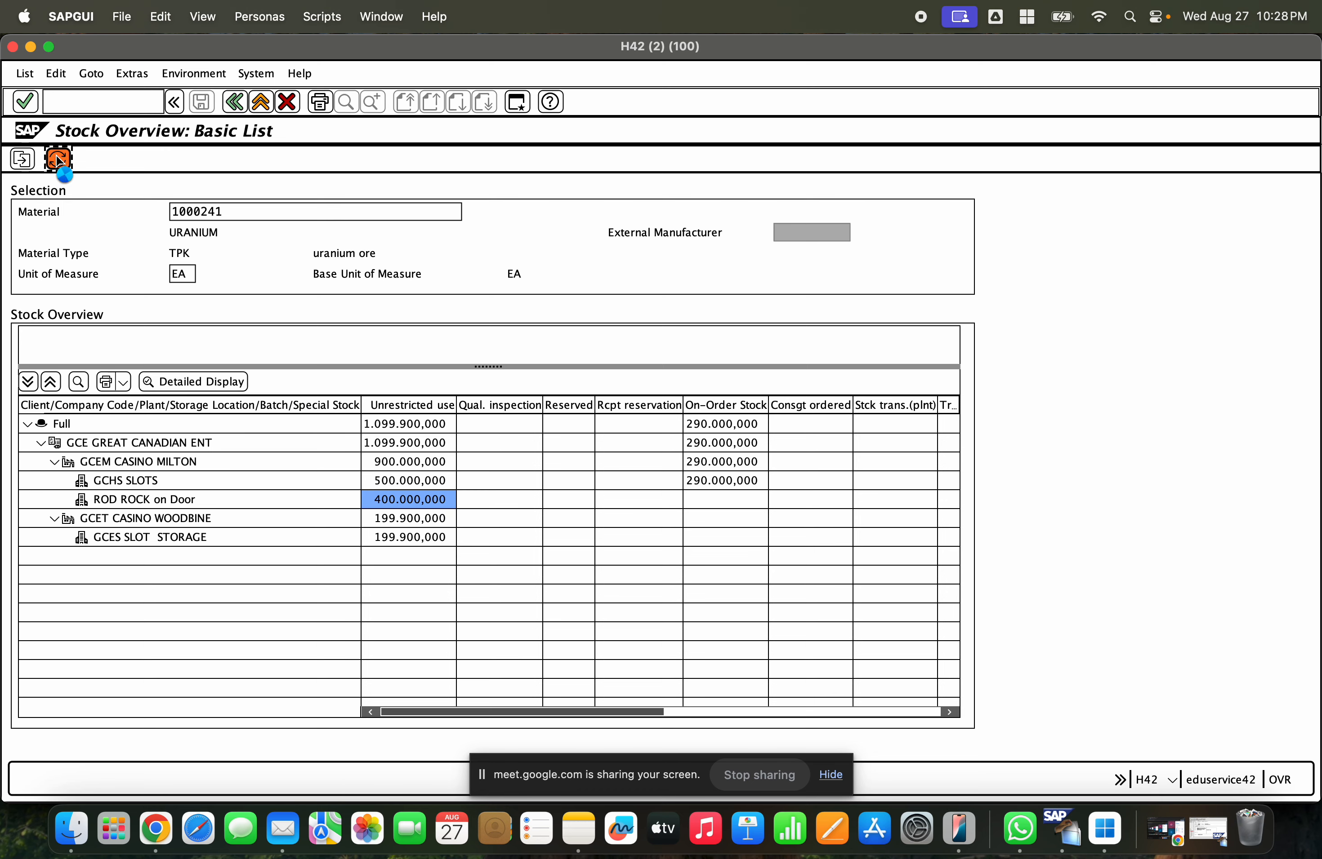
left_click(381, 484)
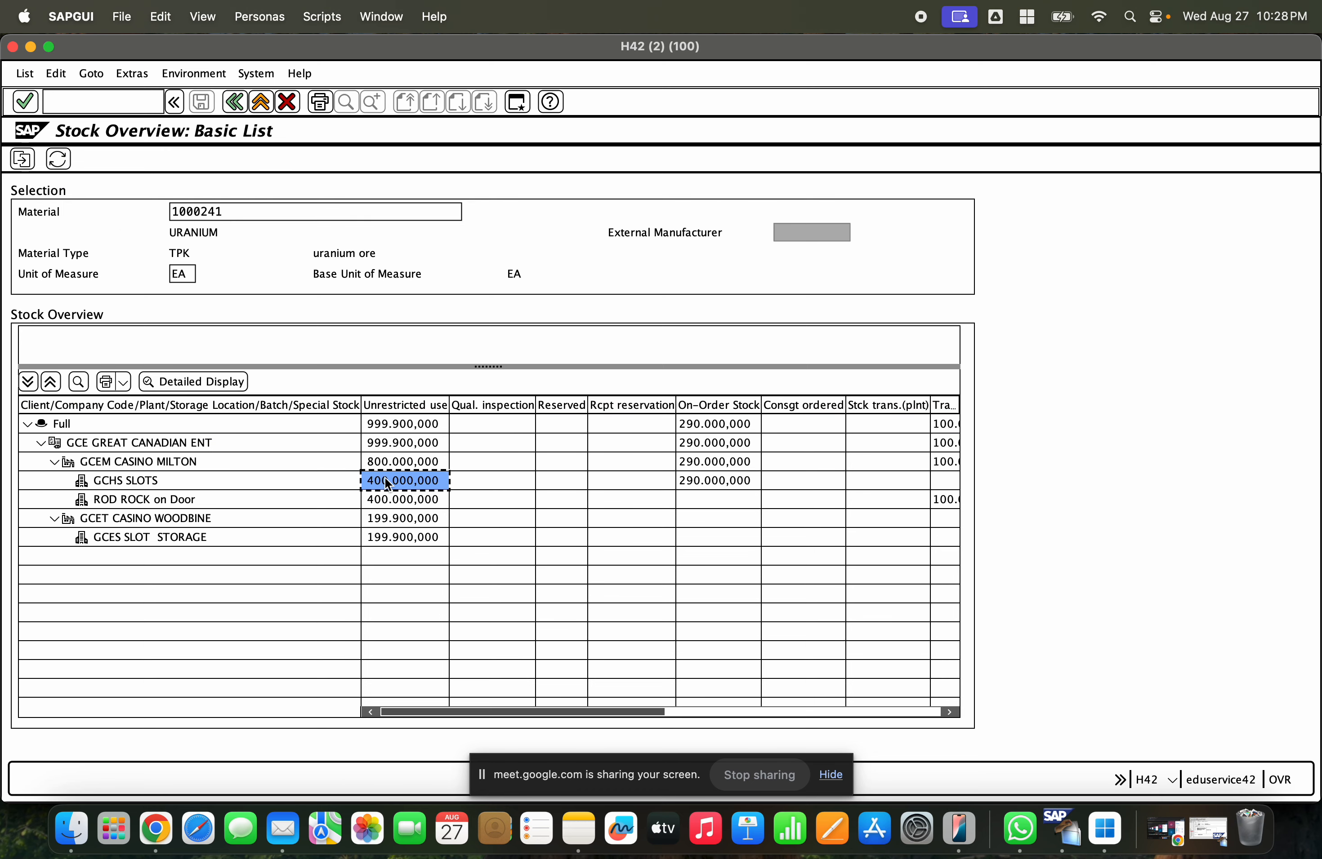
left_click(390, 496)
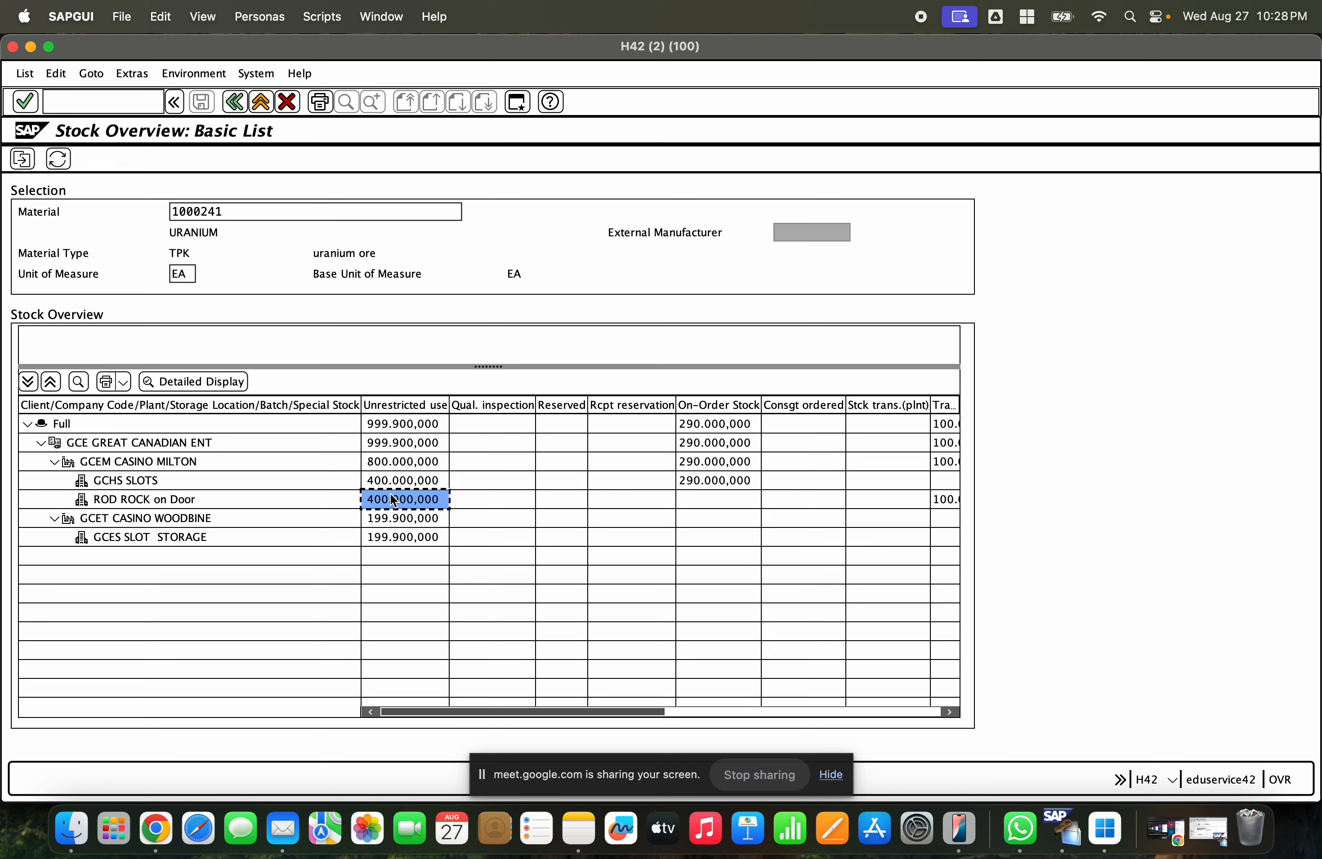
- Examine the stock in transfer between storage locations column for plant GCEM
left_click(722, 712)
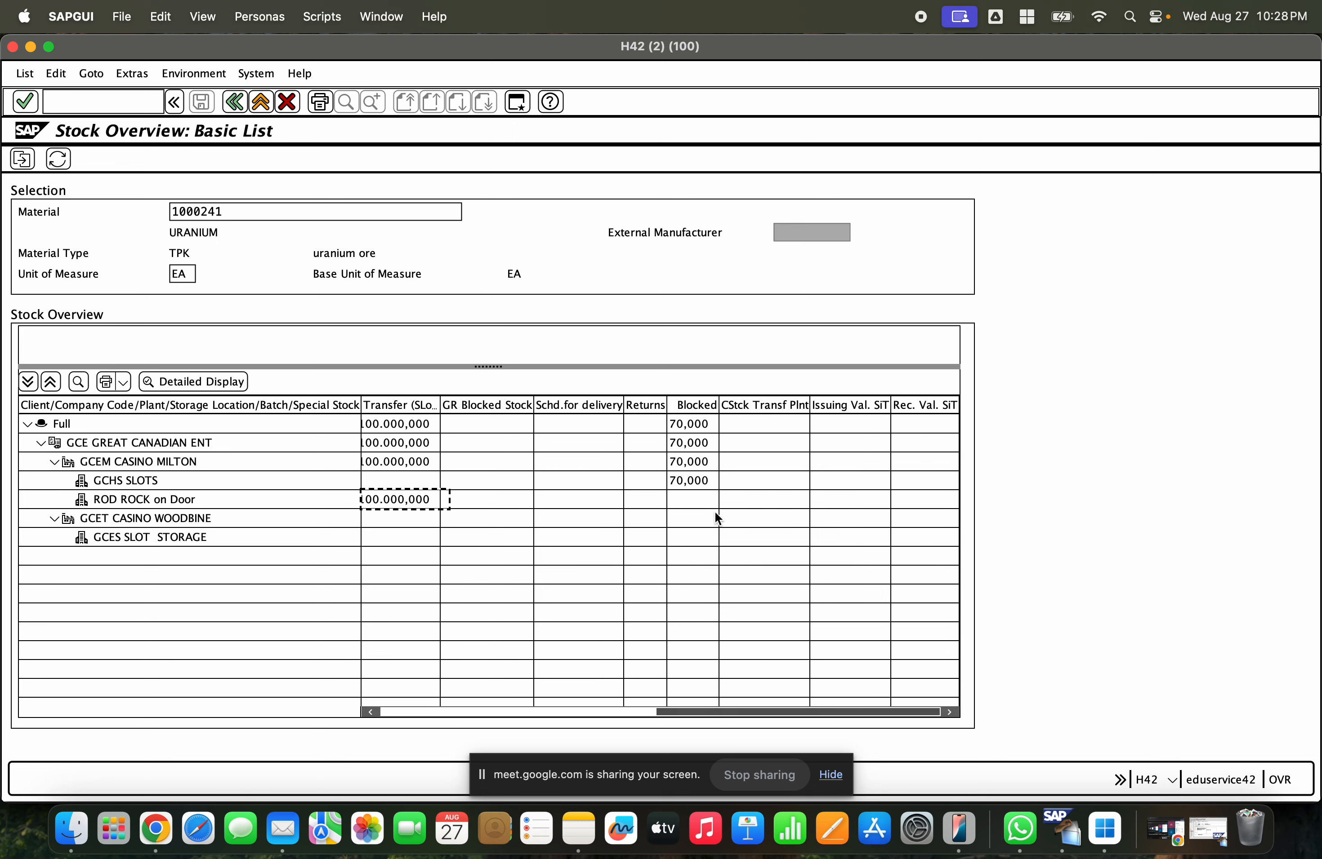
left_click(416, 412)
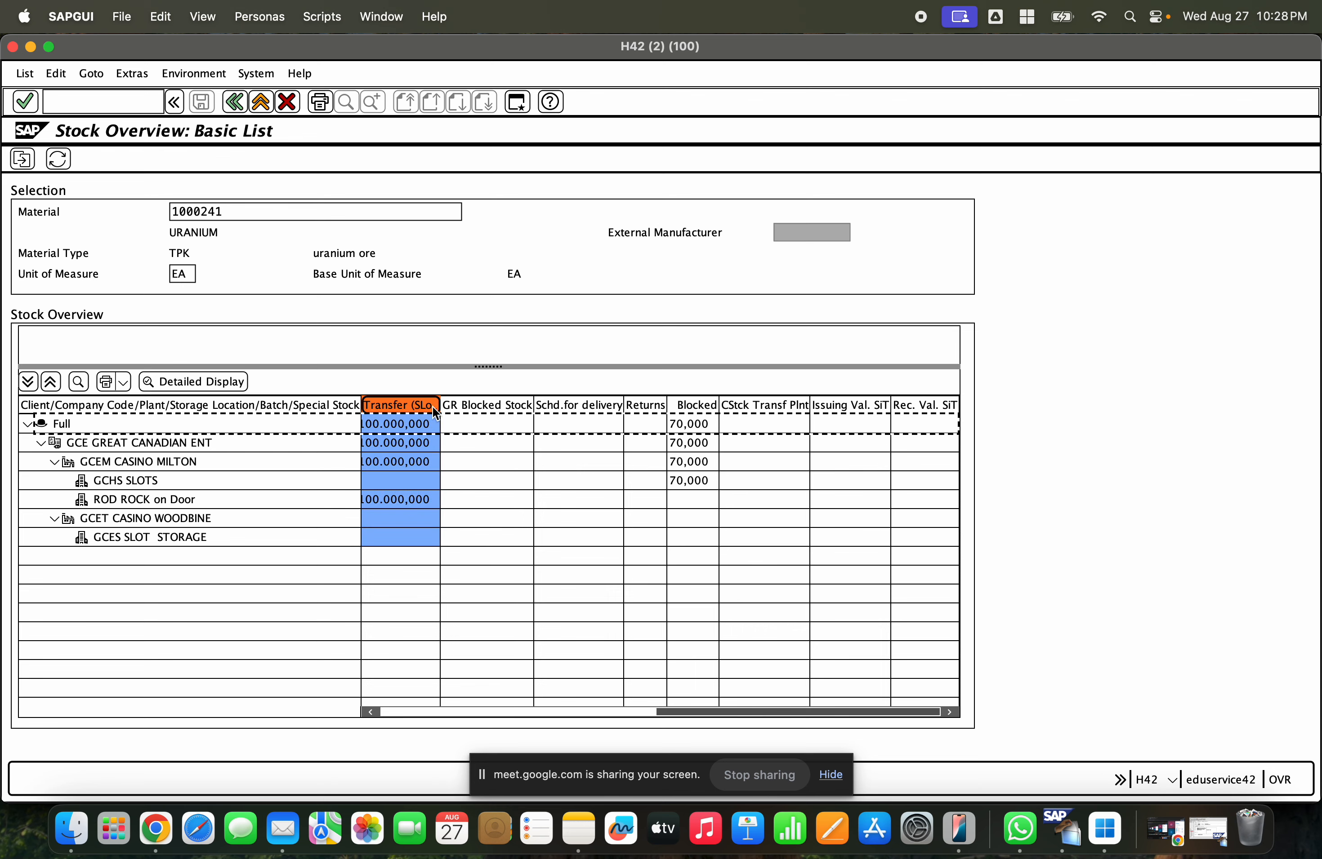
- Examine the stock in transfer and unrestricted stock of ROD ROCK on Door in the stock overview
left_click_drag(441, 411, 577, 413)
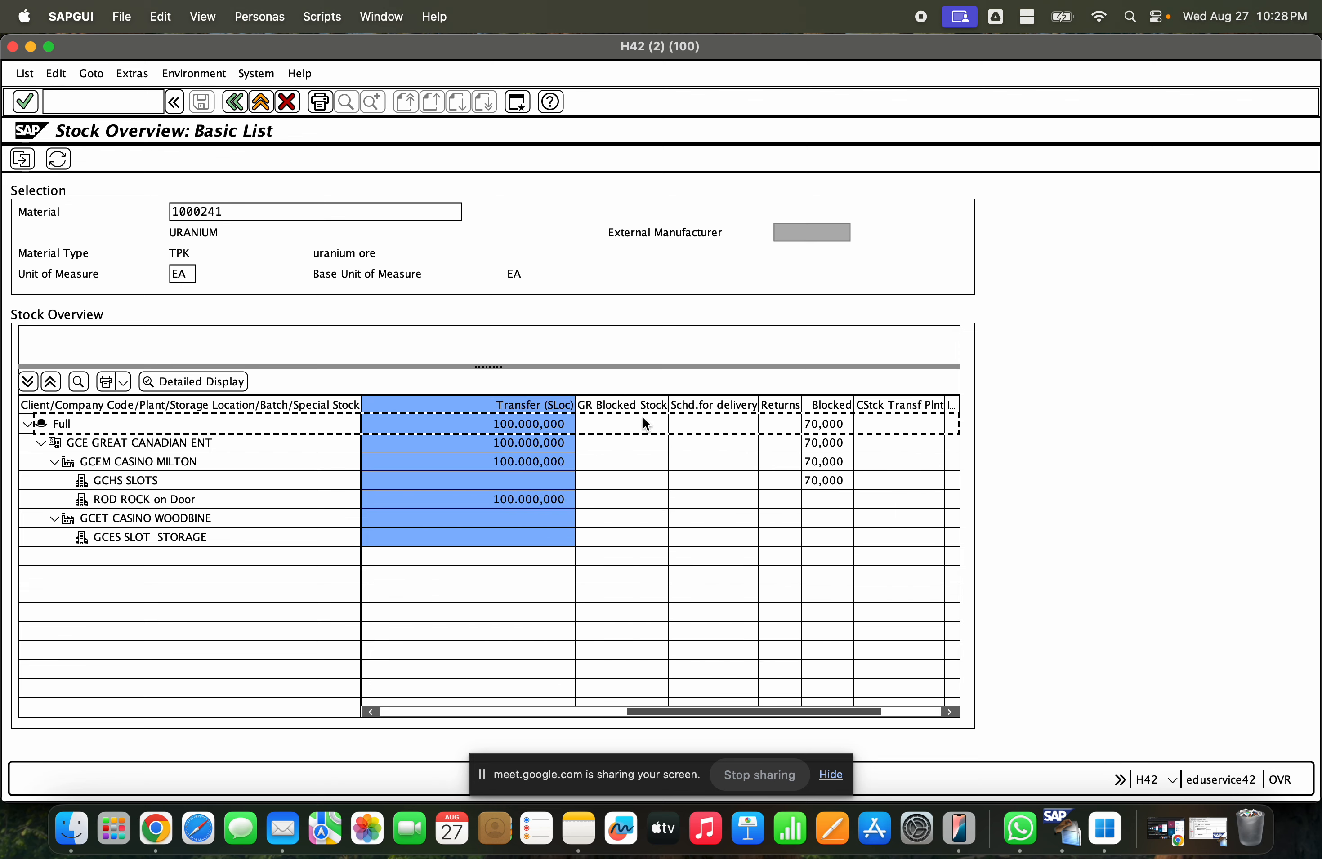
left_click_drag(670, 713, 539, 713)
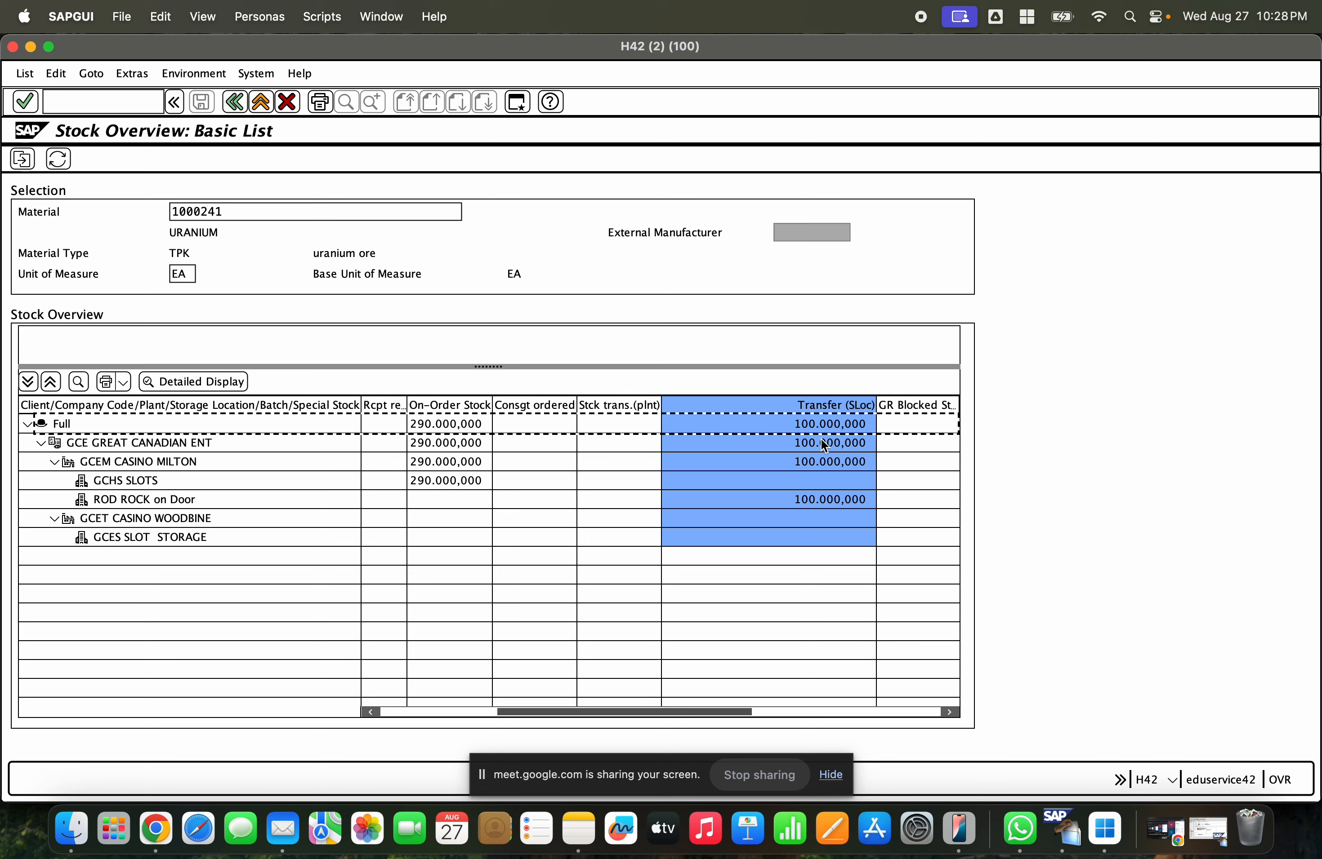
left_click(825, 499)
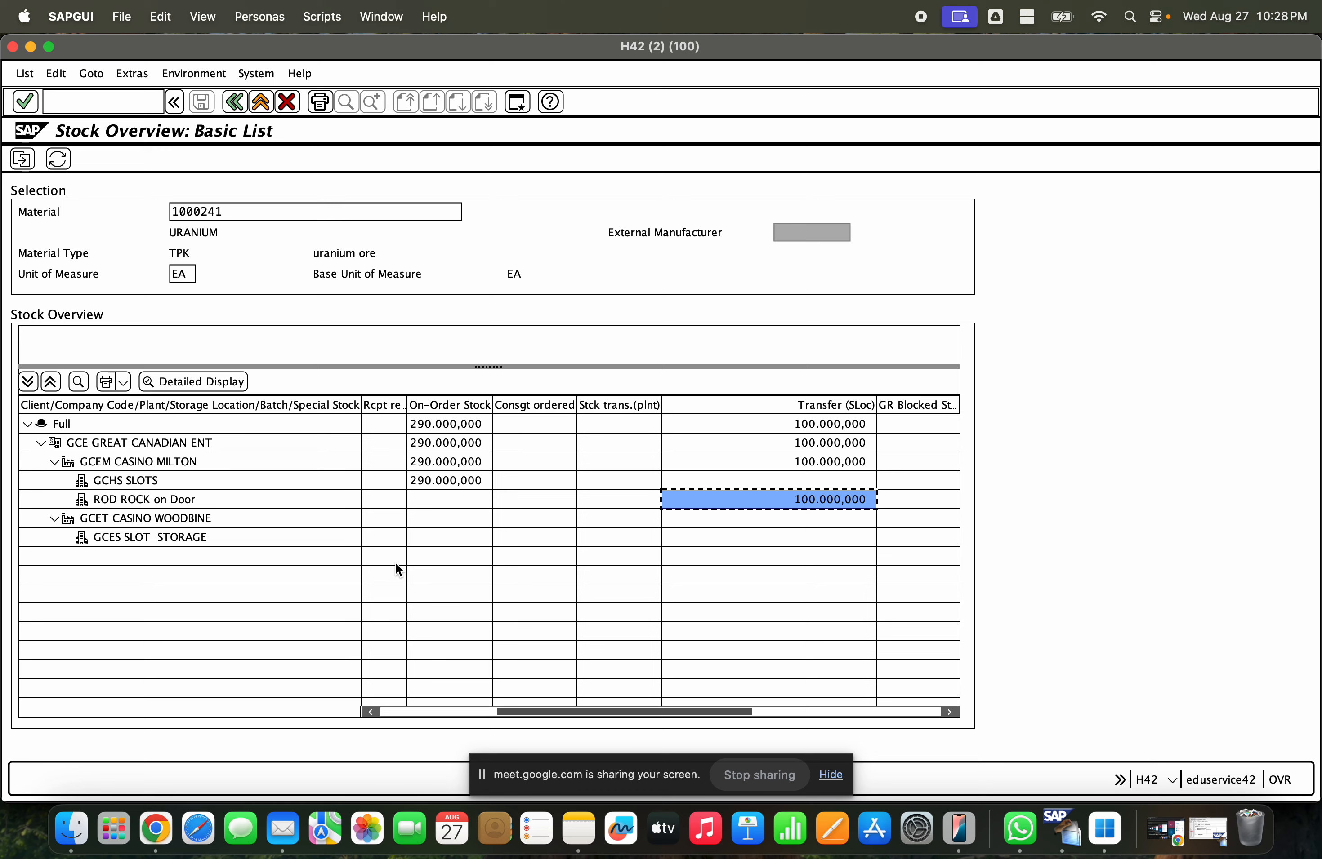
left_click_drag(502, 712, 362, 717)
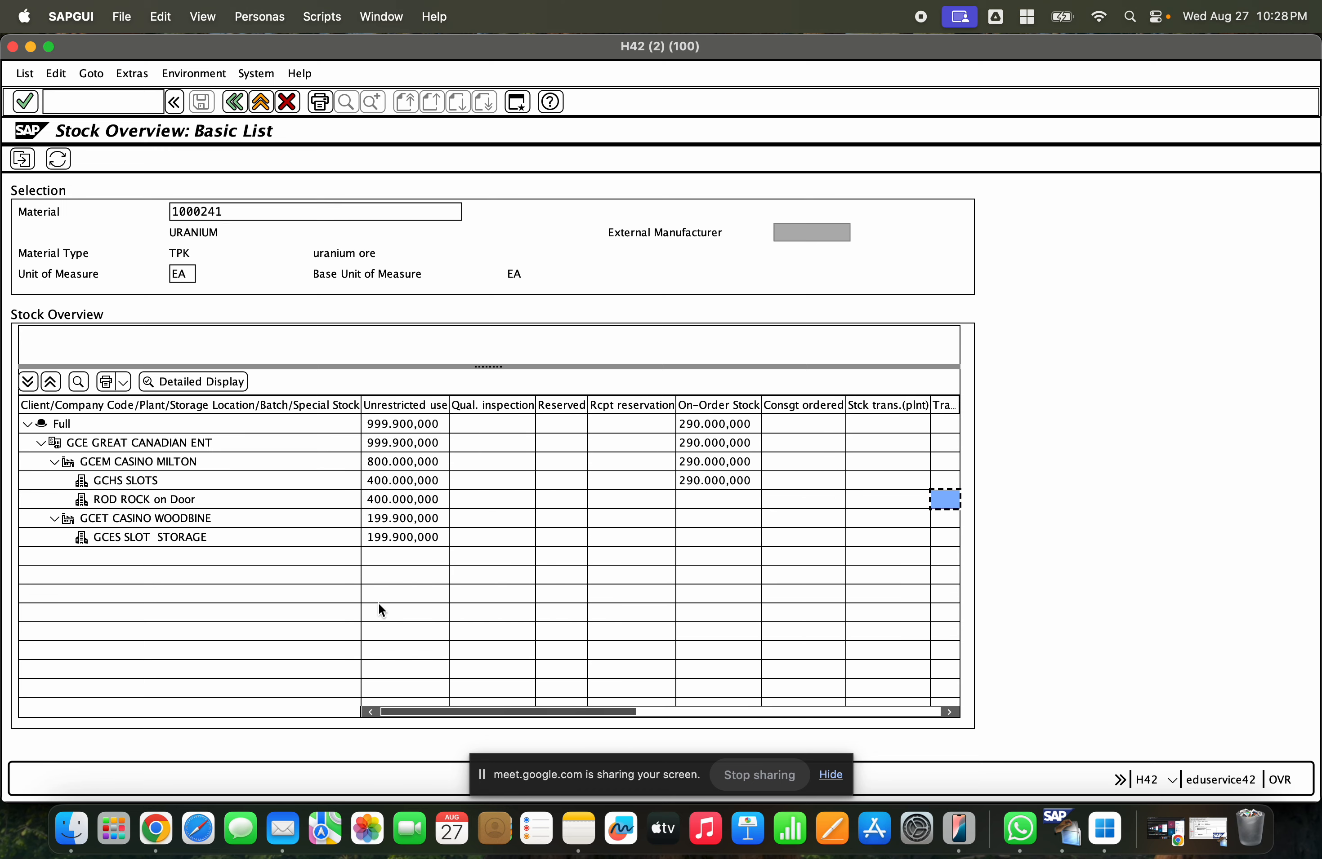
left_click(408, 499)
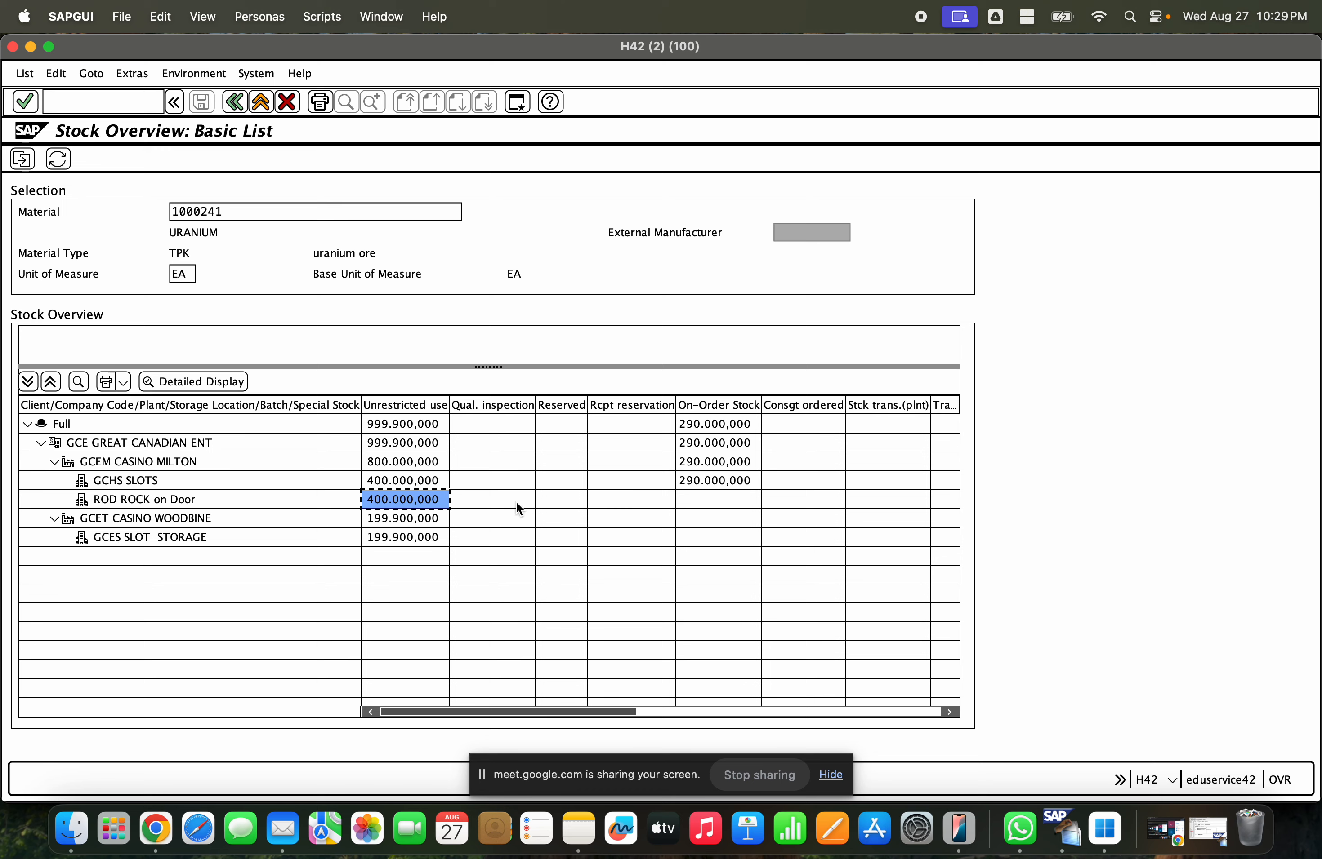
left_click(648, 711)
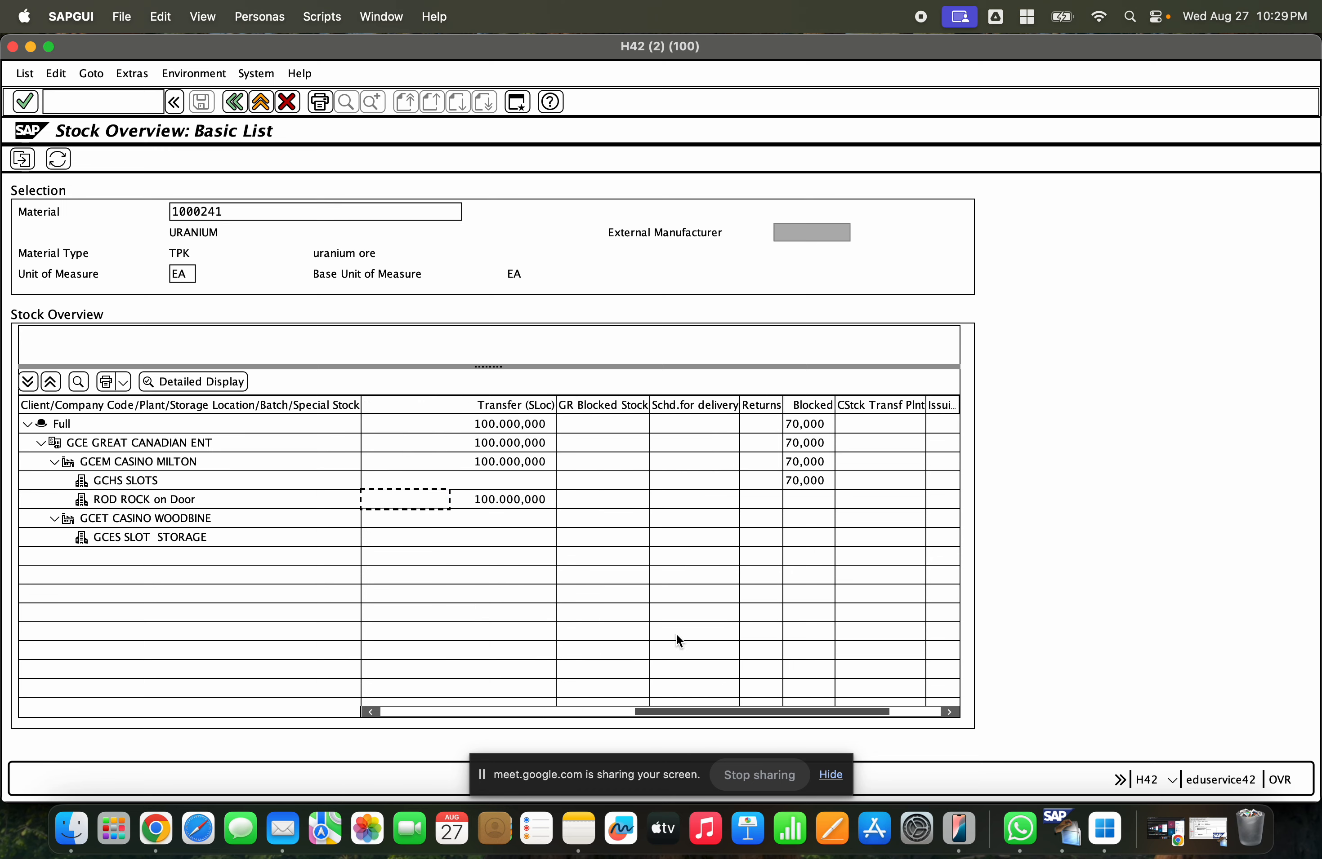
left_click(526, 501)
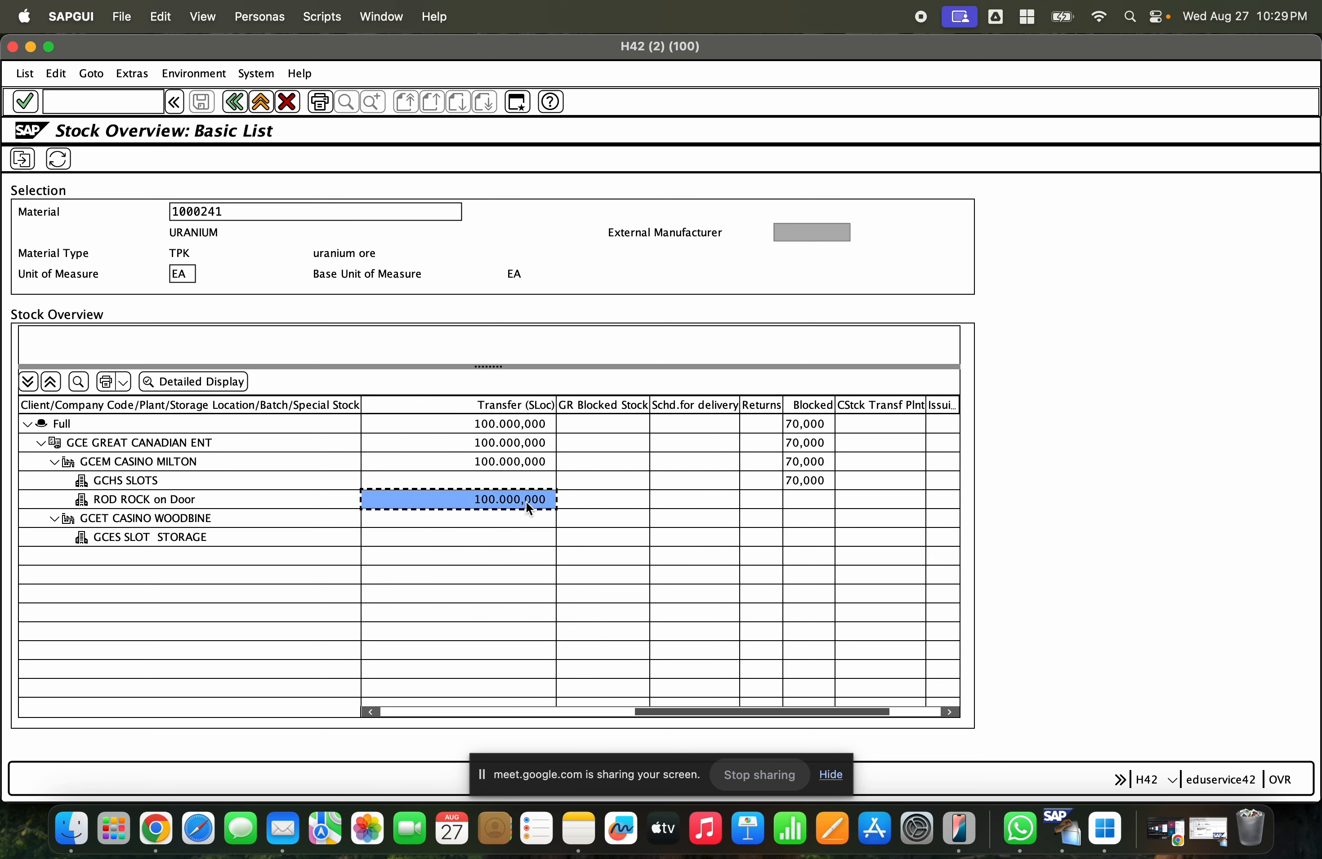
left_click(385, 711)
left_click(394, 502)
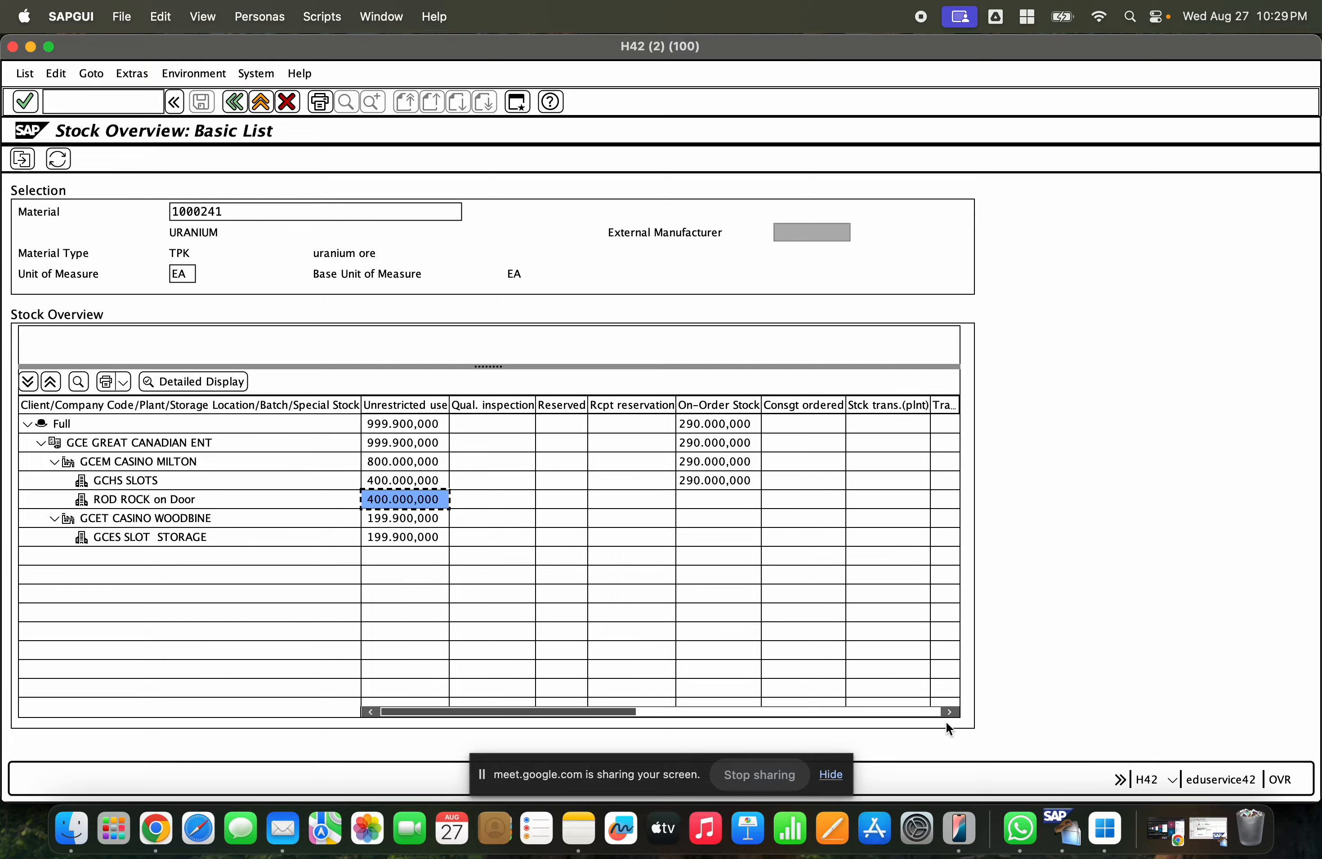
left_click(1221, 843)
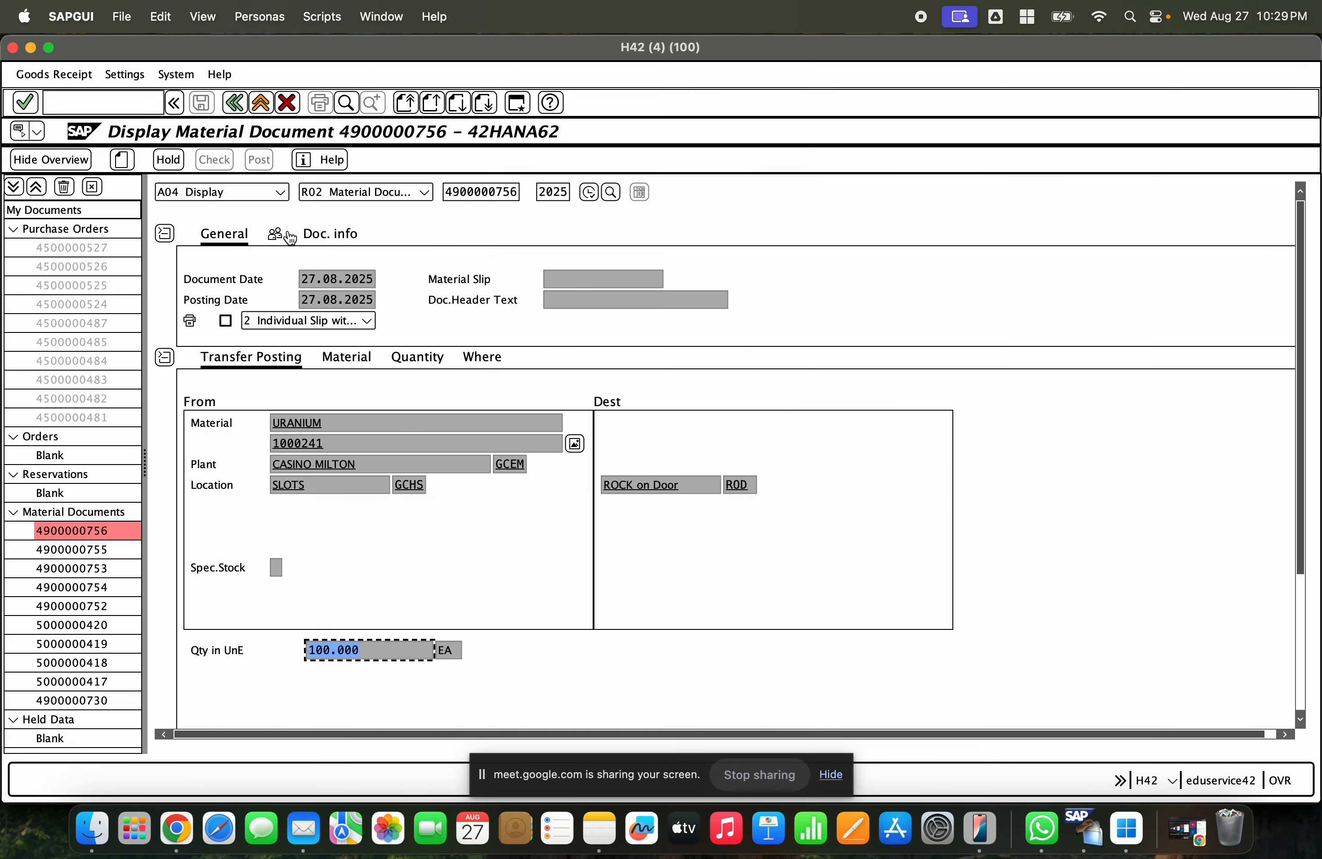
left_click(280, 192)
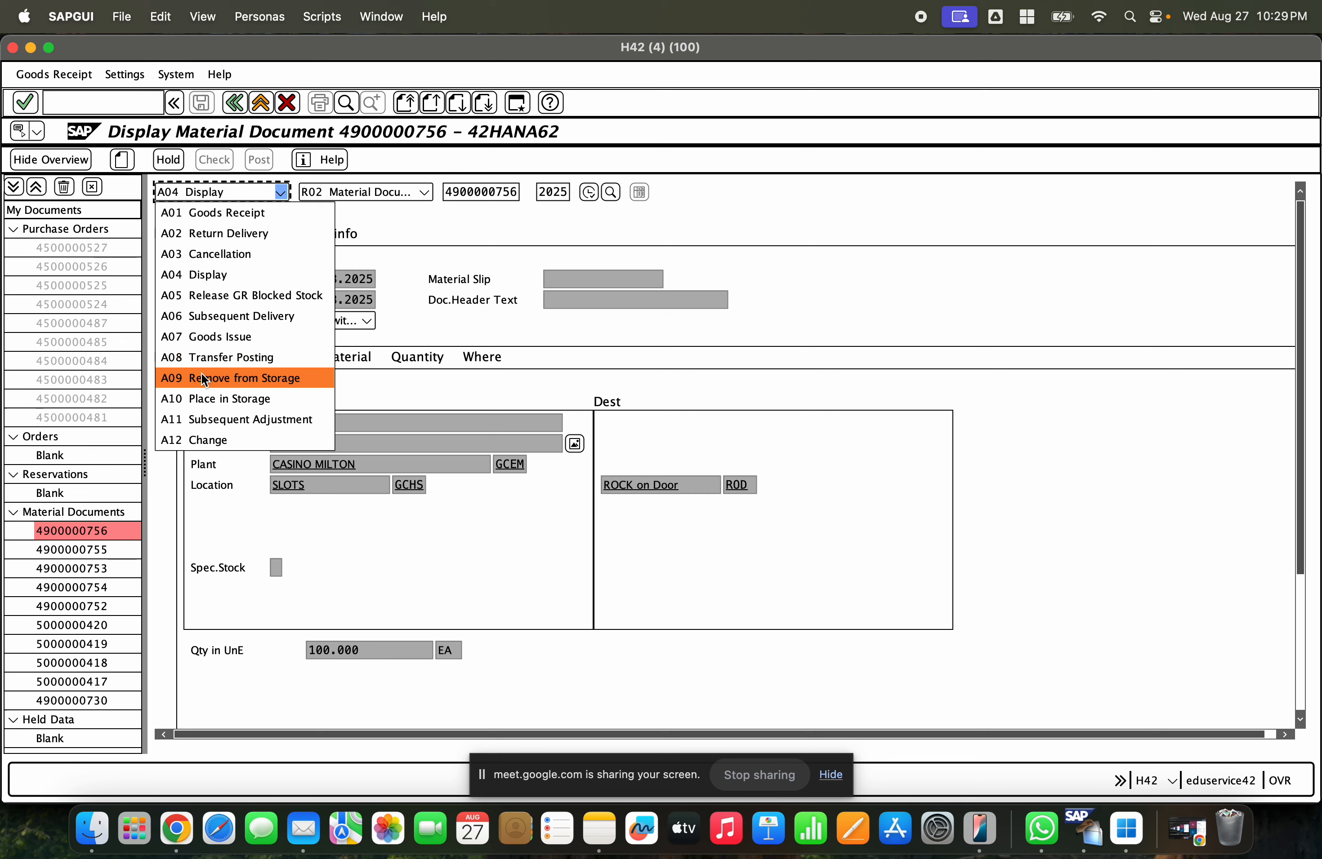
left_click(205, 398)
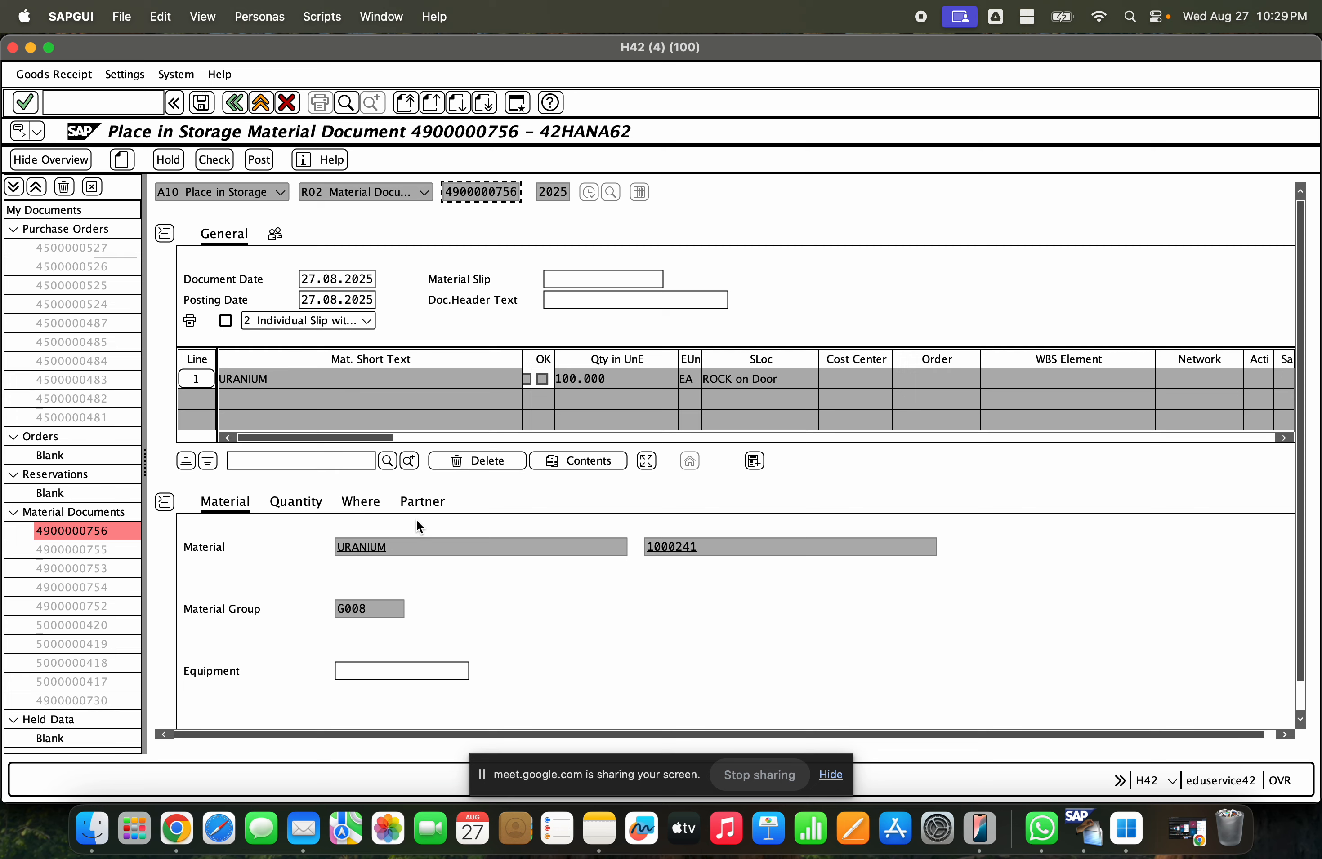
left_click(360, 505)
double_click(354, 547)
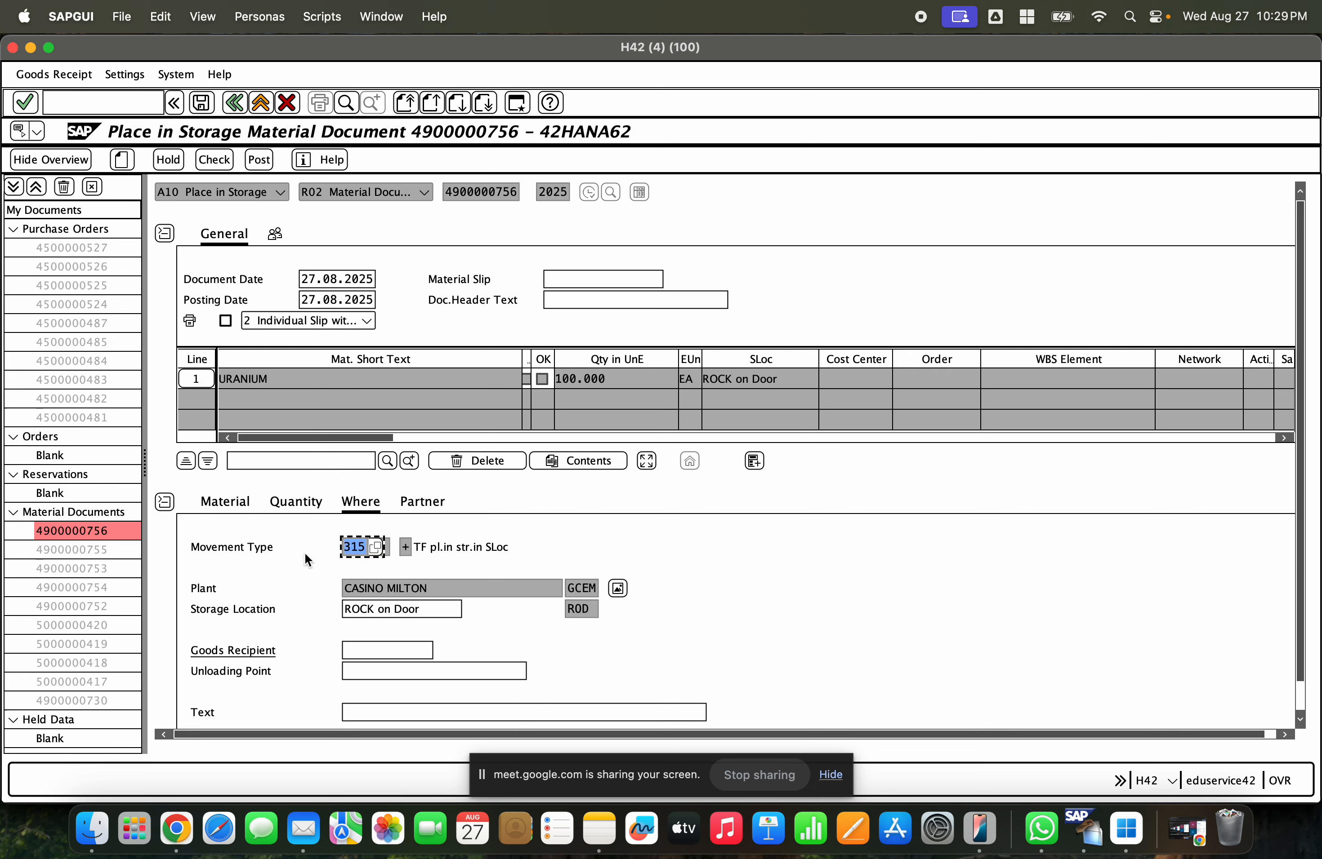
left_click(214, 160)
left_click_drag(1300, 591, 1300, 621)
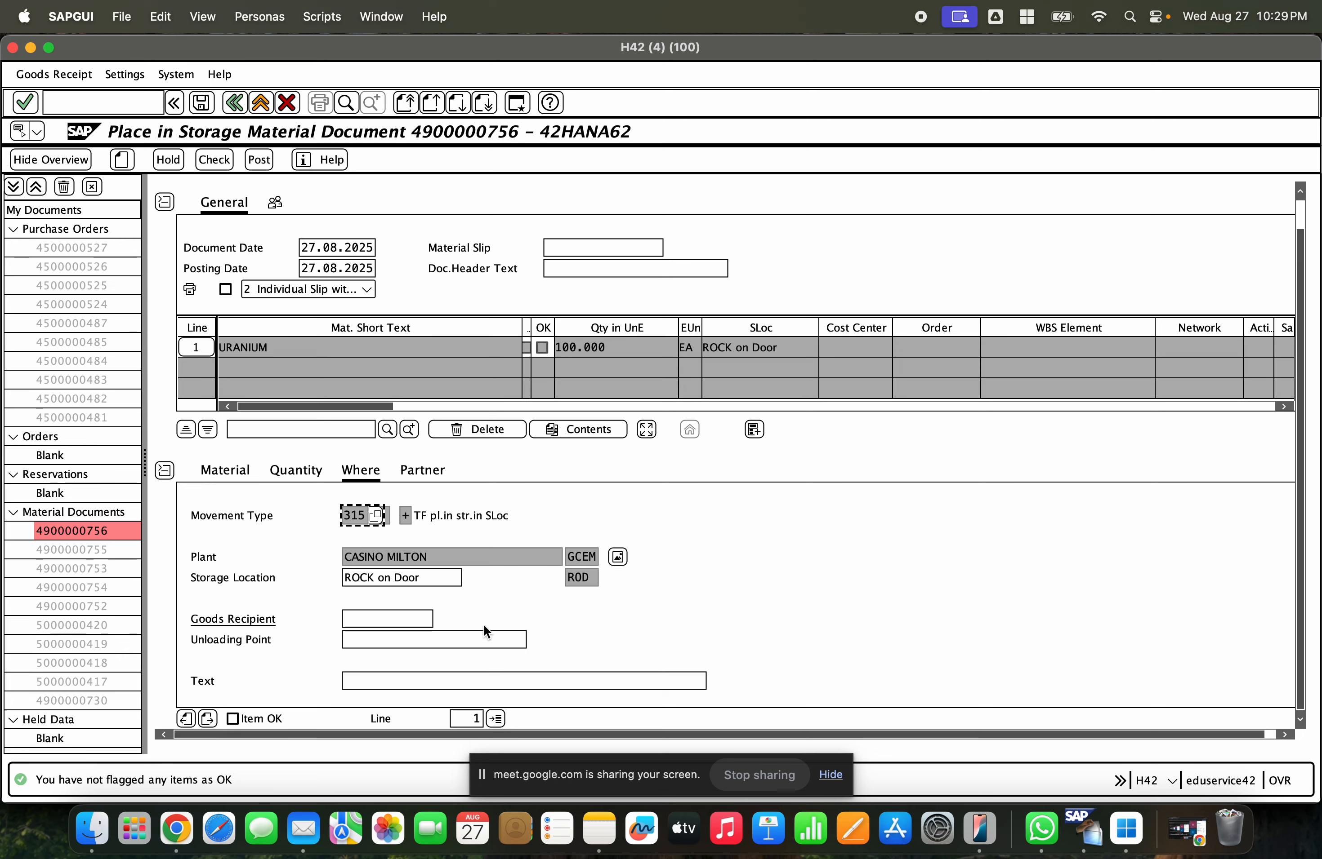
left_click(277, 714)
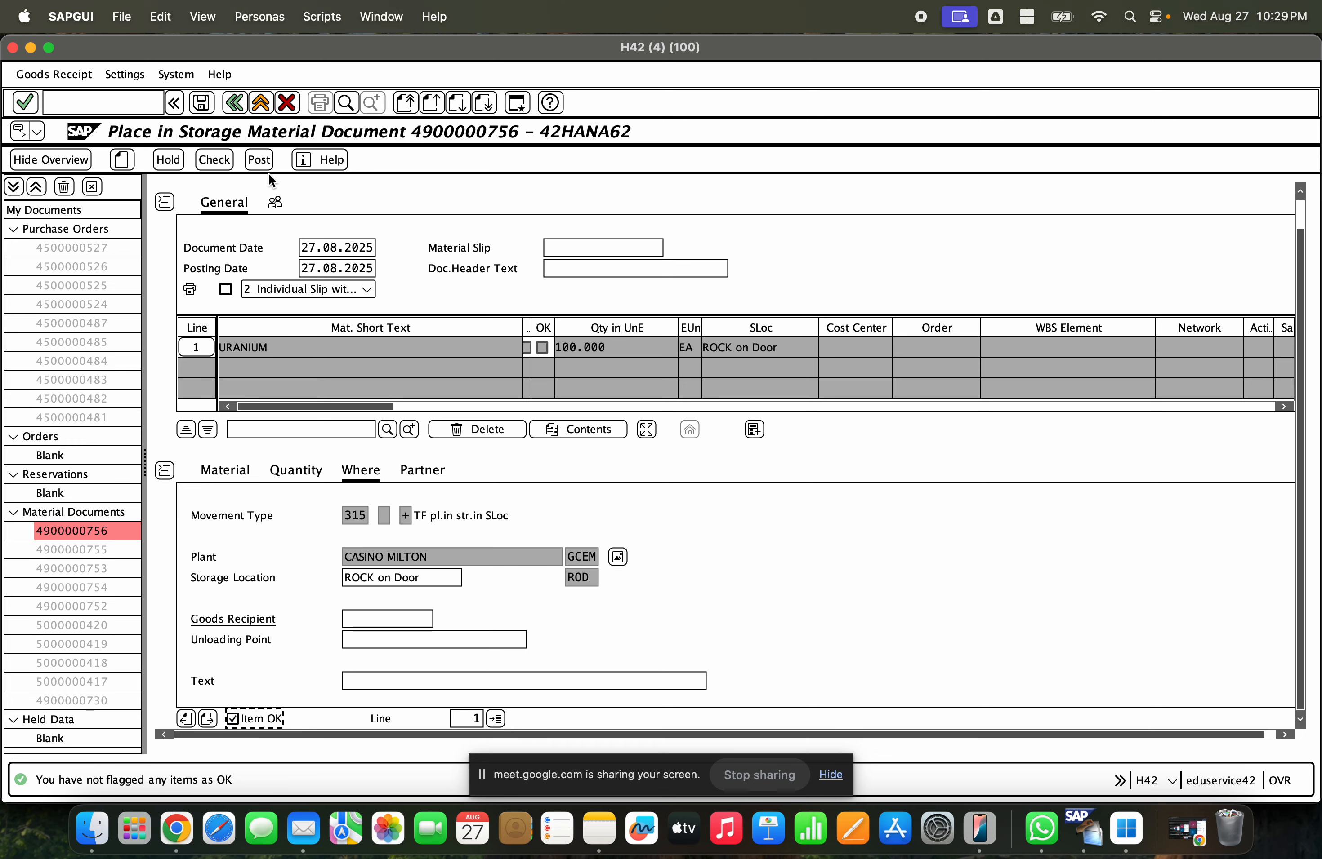
left_click(260, 161)
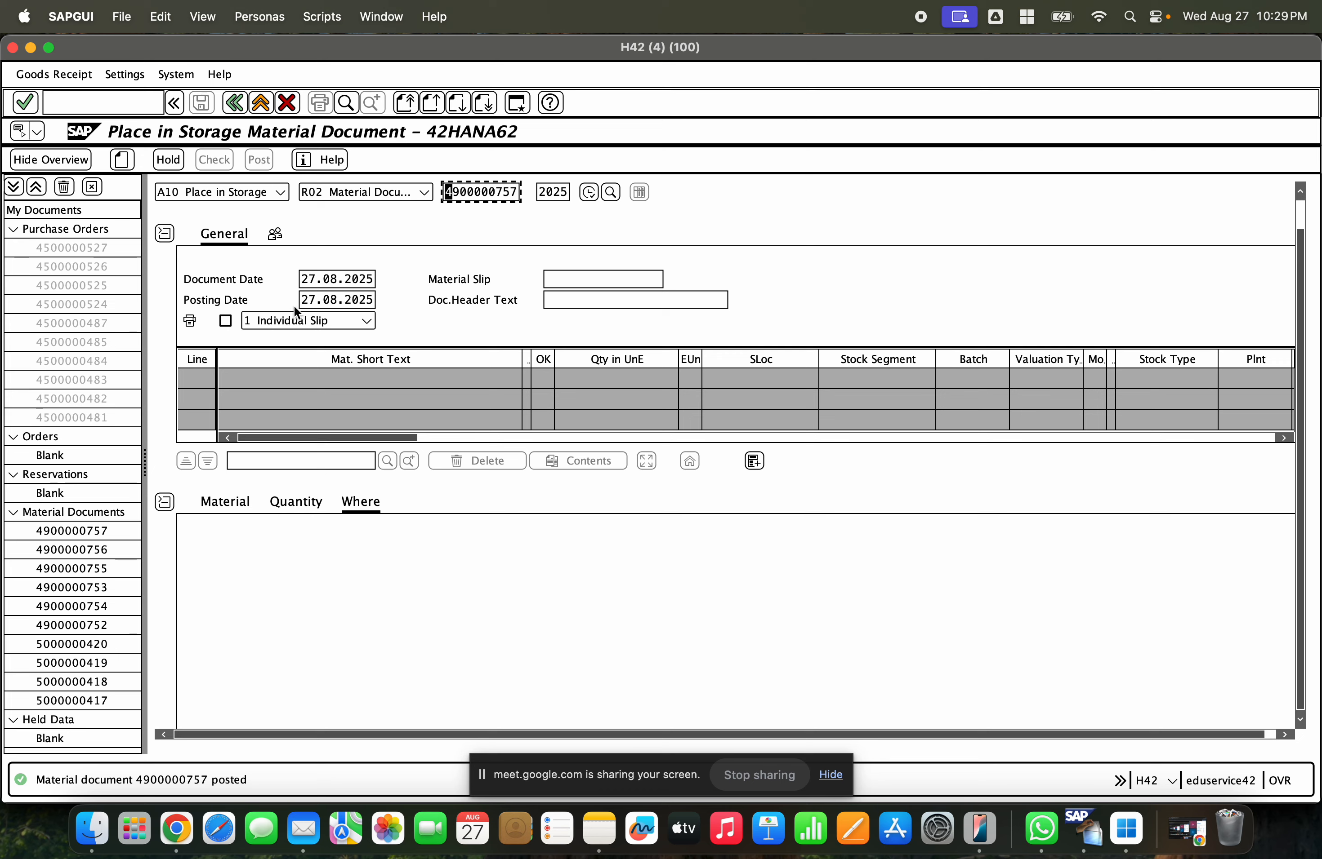
left_click(267, 195)
left_click(250, 273)
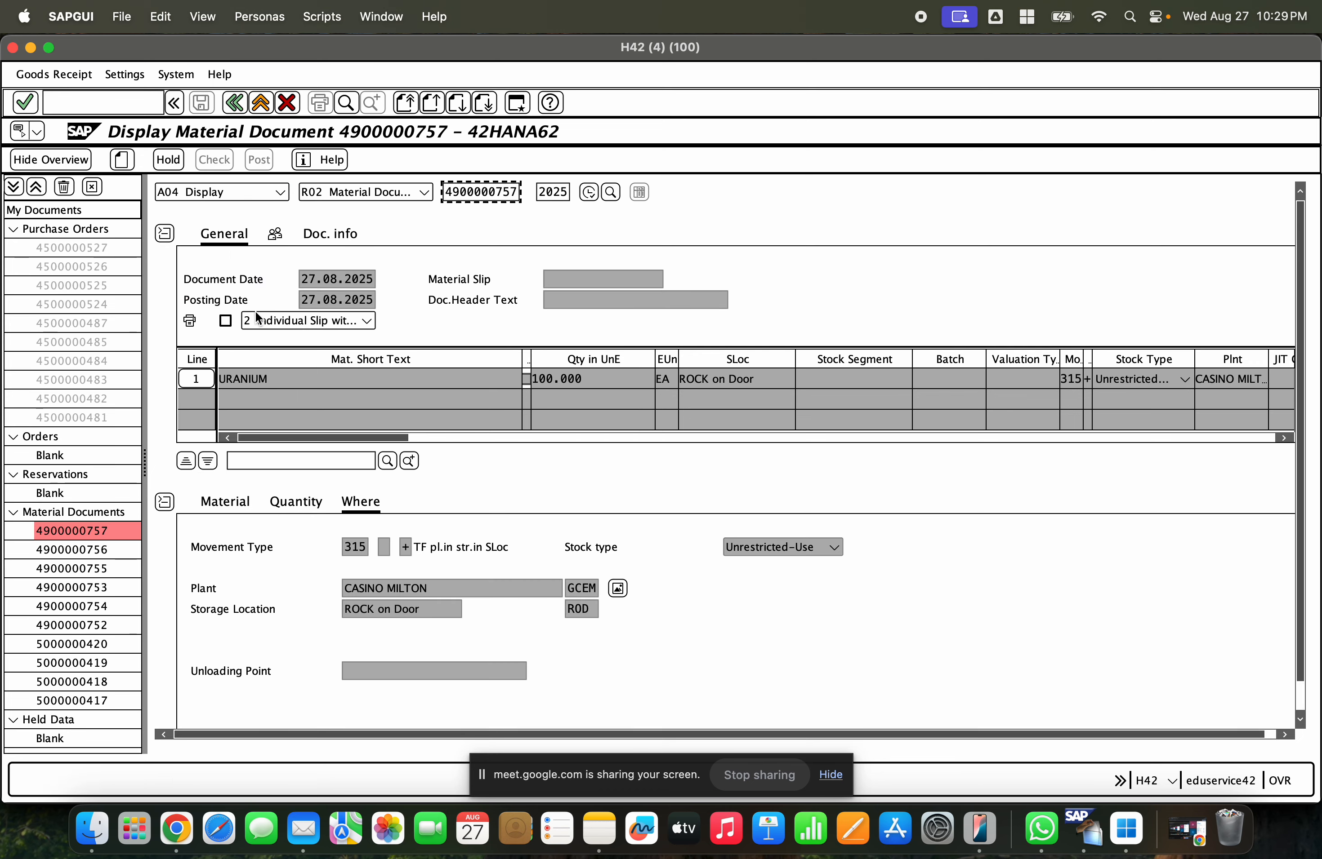
- Refresh the stock overview and compare the unrestricted and in-transfer stock of ROD ROCK on Door
left_click(31, 46)
left_click(382, 518)
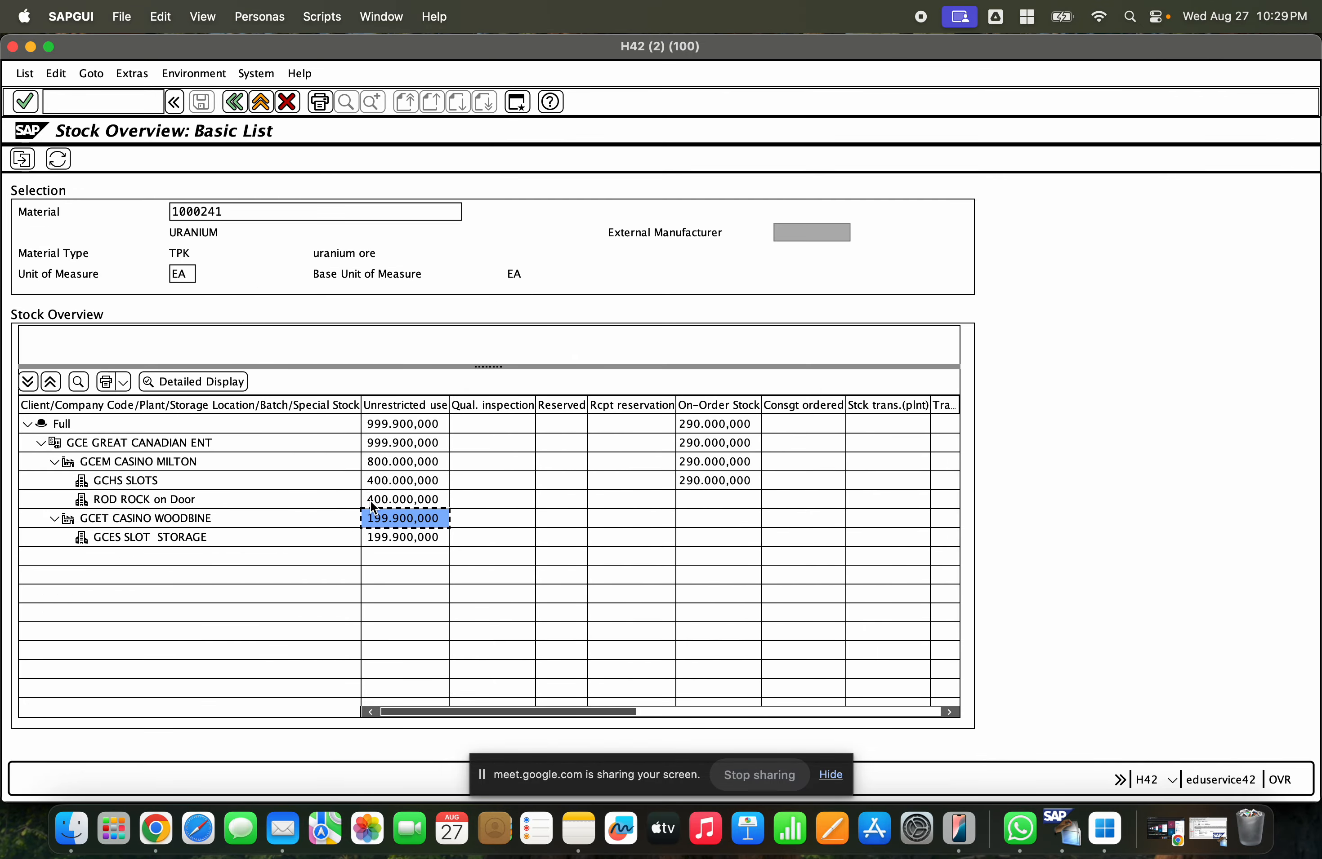
left_click(369, 501)
left_click(58, 162)
left_click(411, 500)
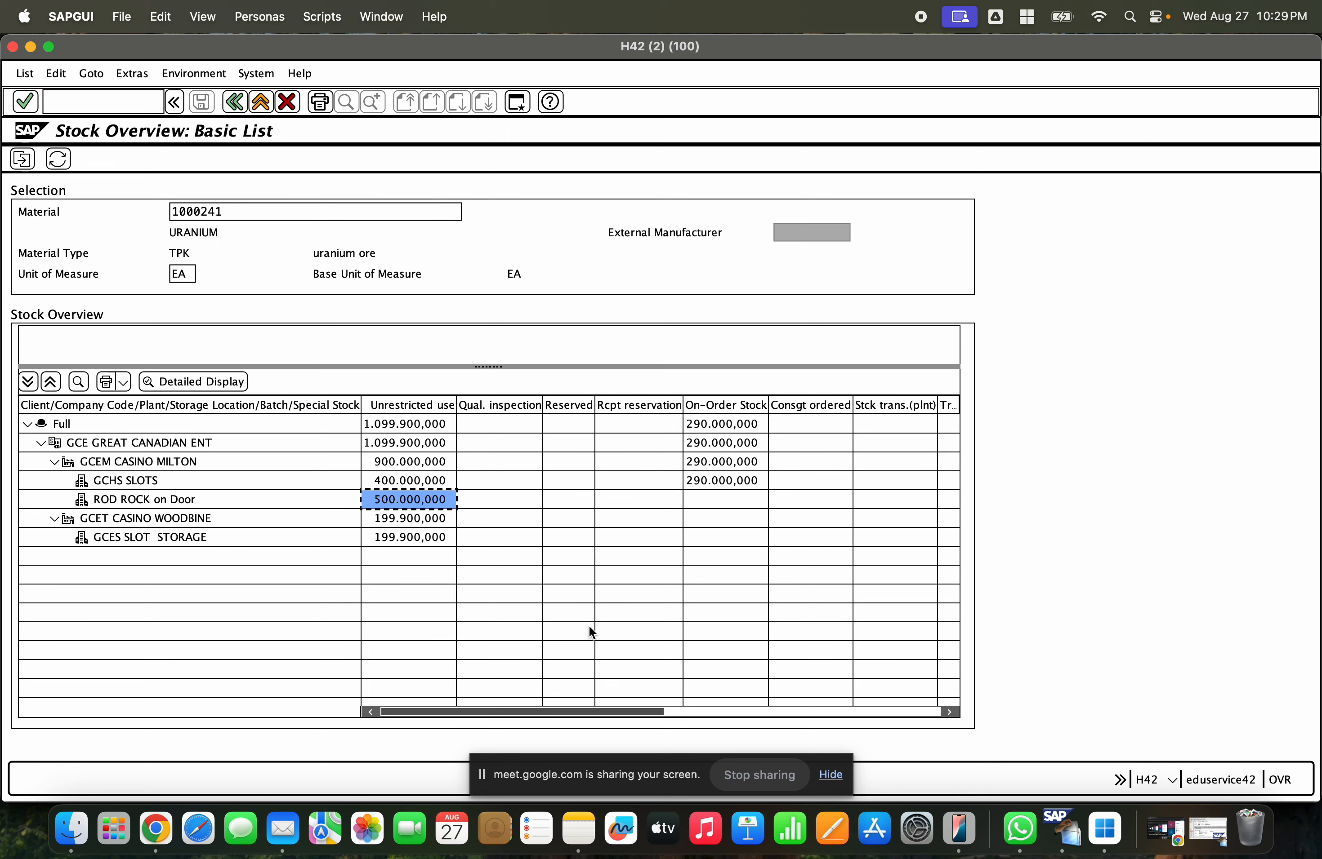
left_click(719, 712)
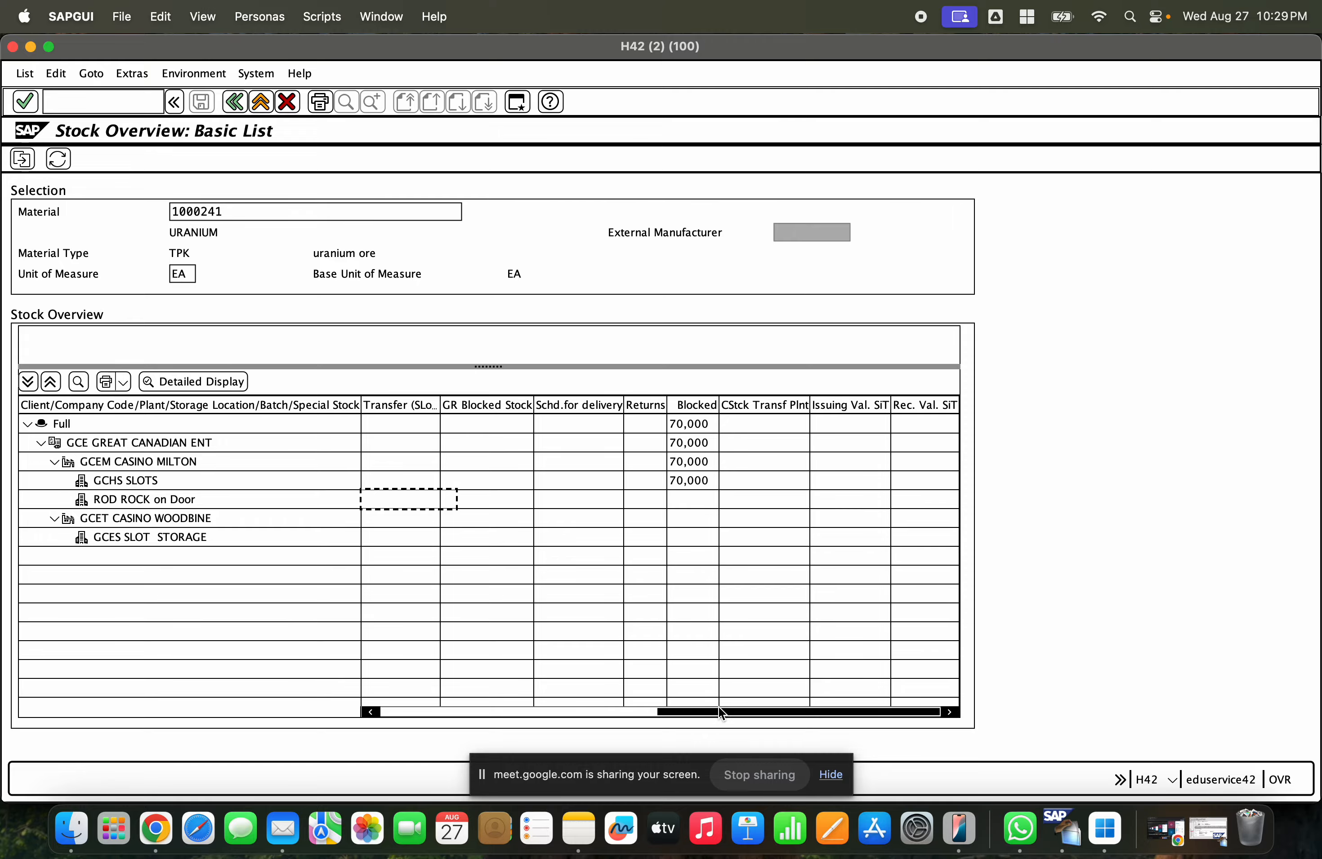
left_click_drag(720, 714, 436, 712)
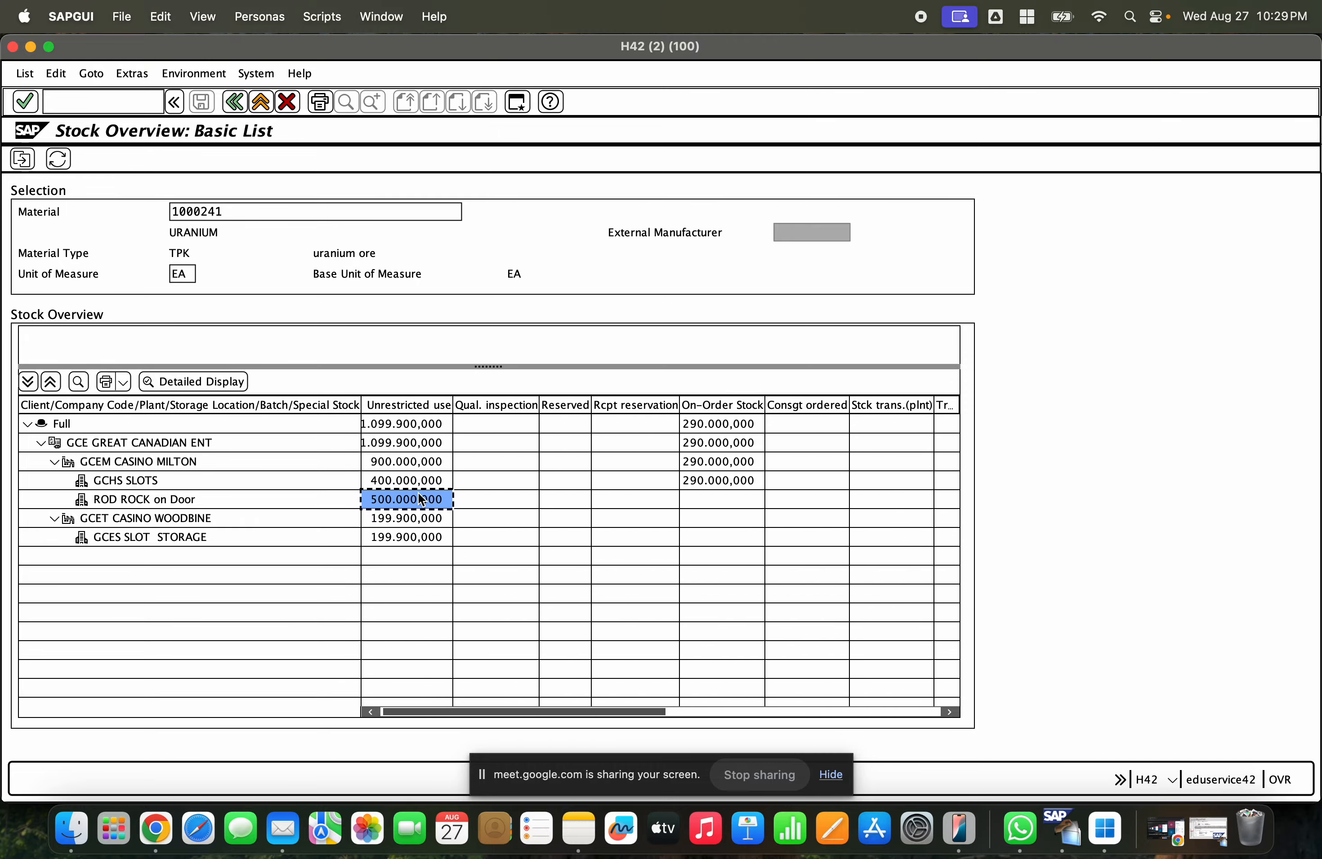
left_click(30, 49)
left_click(1226, 837)
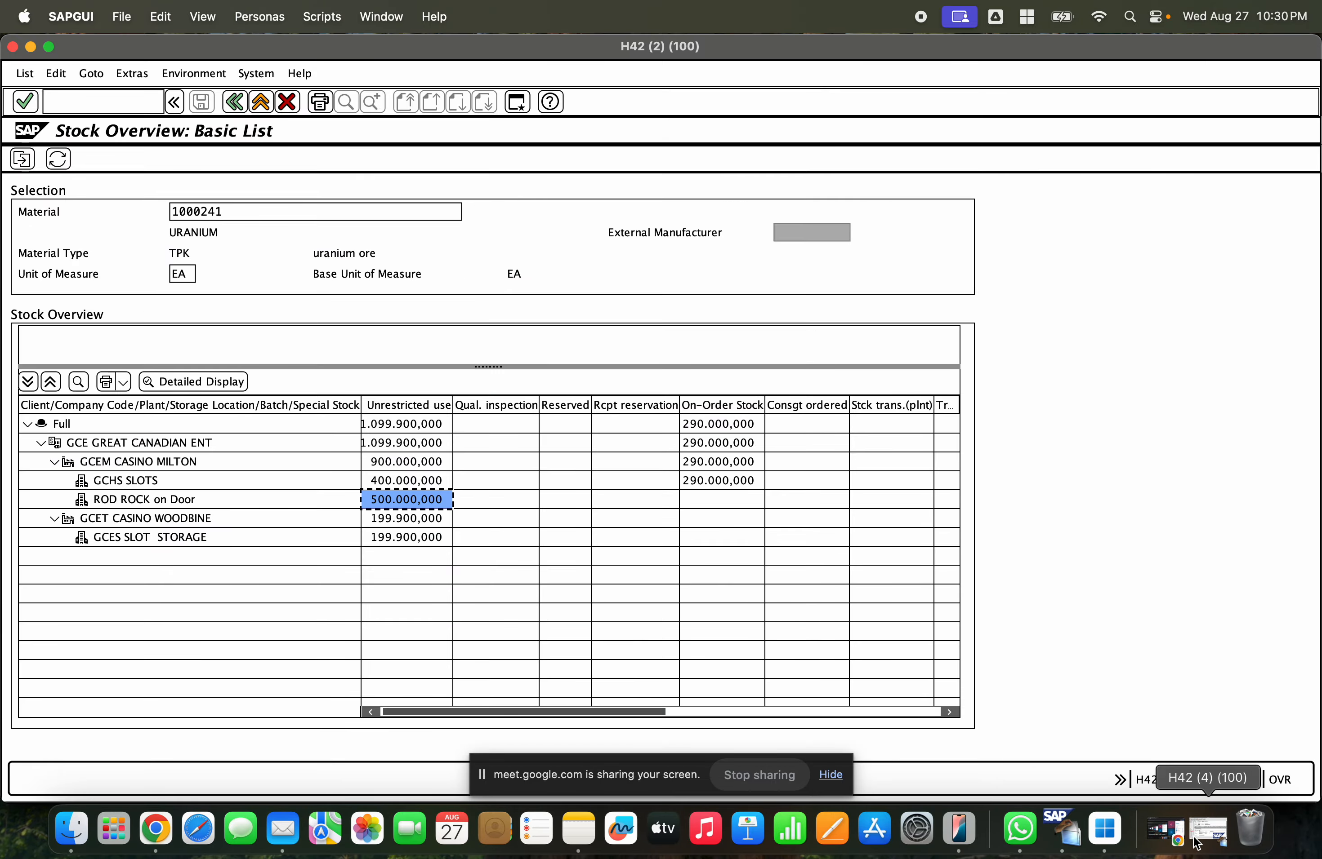
left_click(1194, 842)
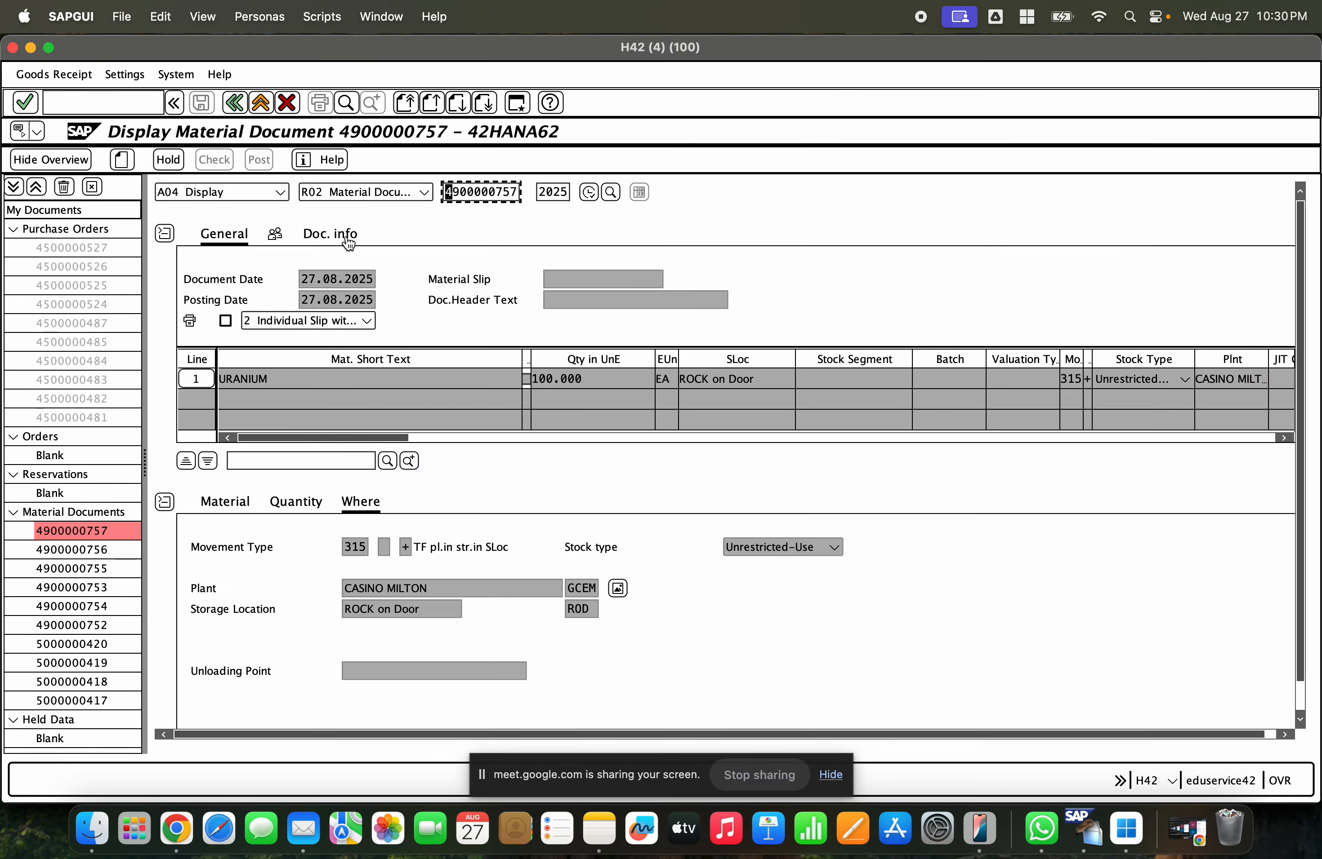
left_click(347, 242)
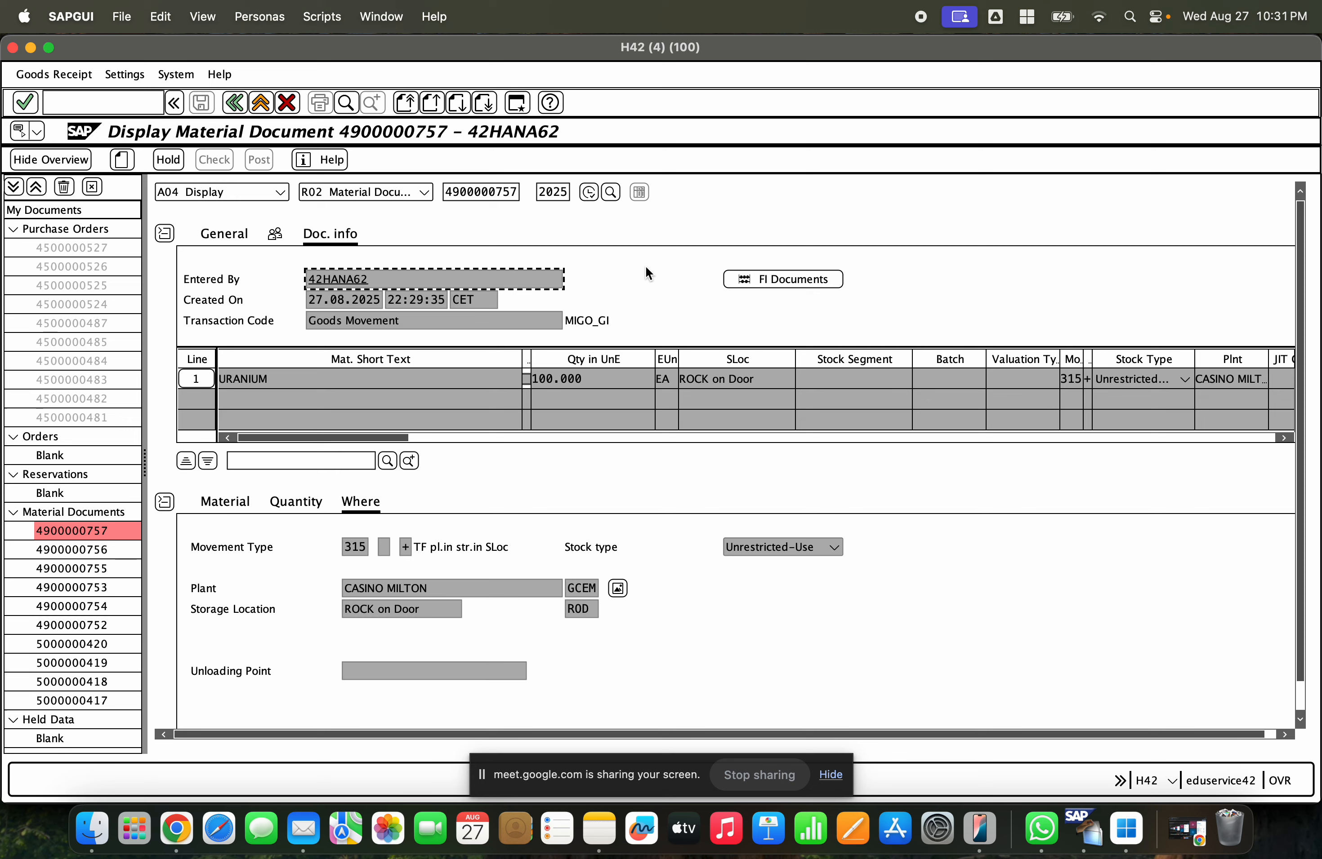
left_click(256, 103)
left_click(758, 281)
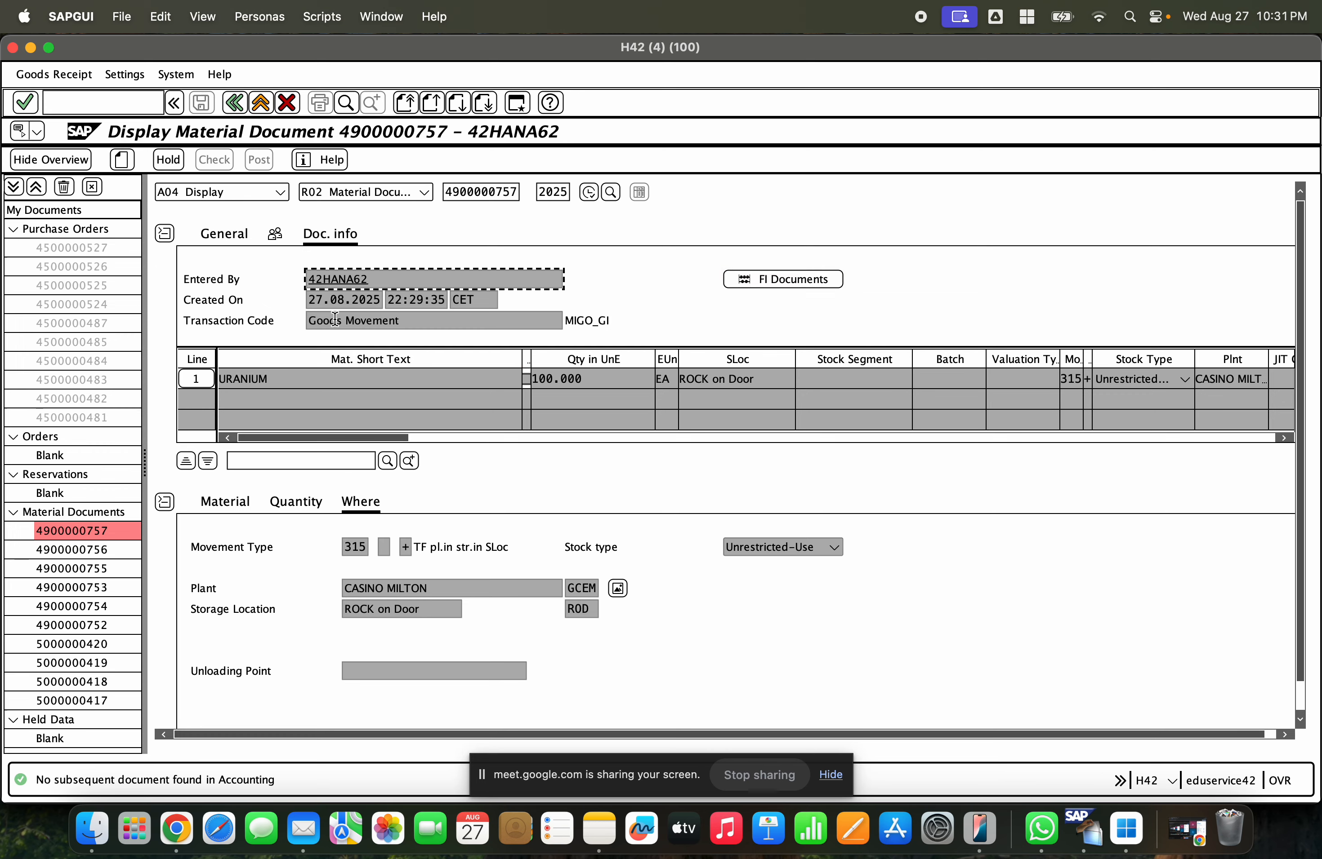
left_click(260, 105)
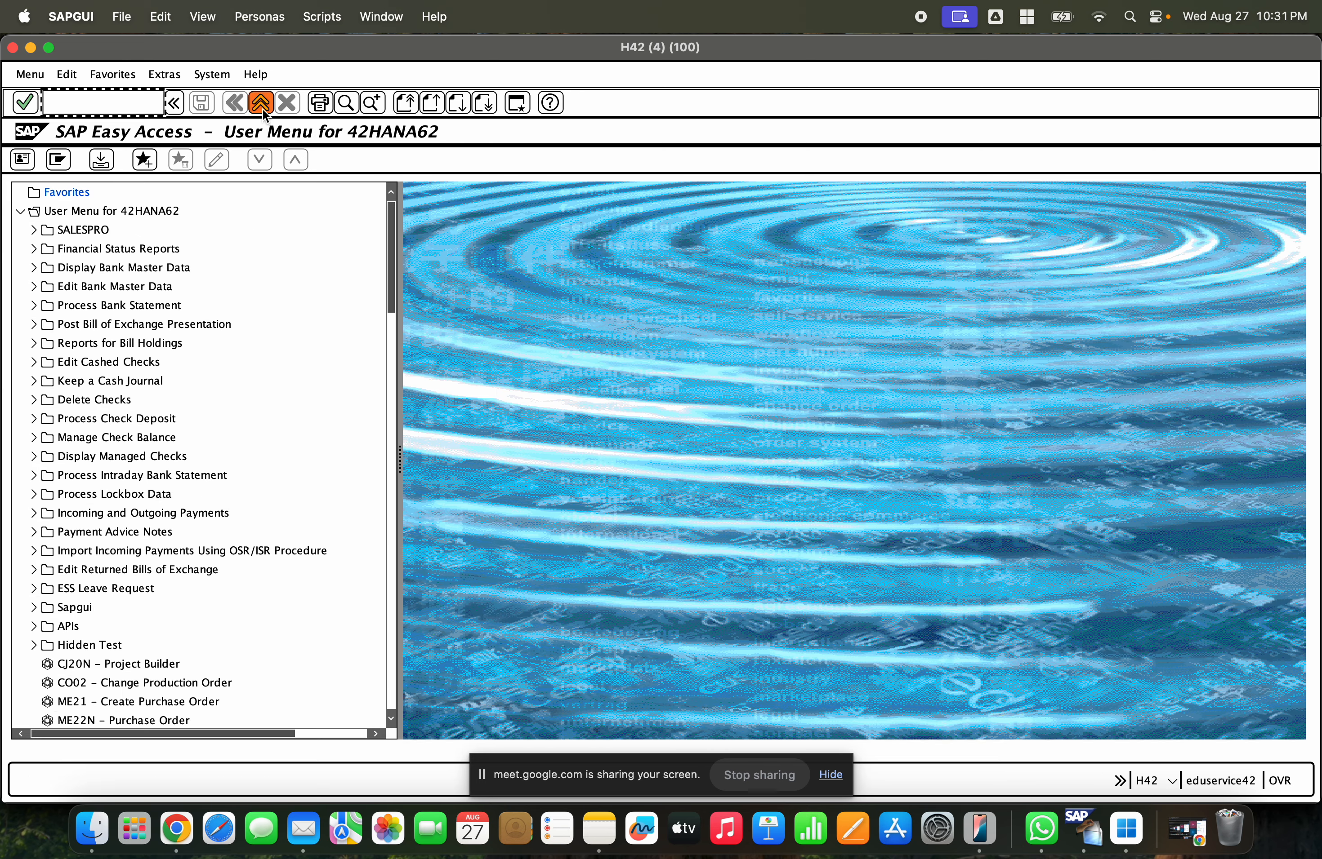
- Switch to the SAP MM1 presentation in the browser and insert a new slide after slide 93
left_click(176, 828)
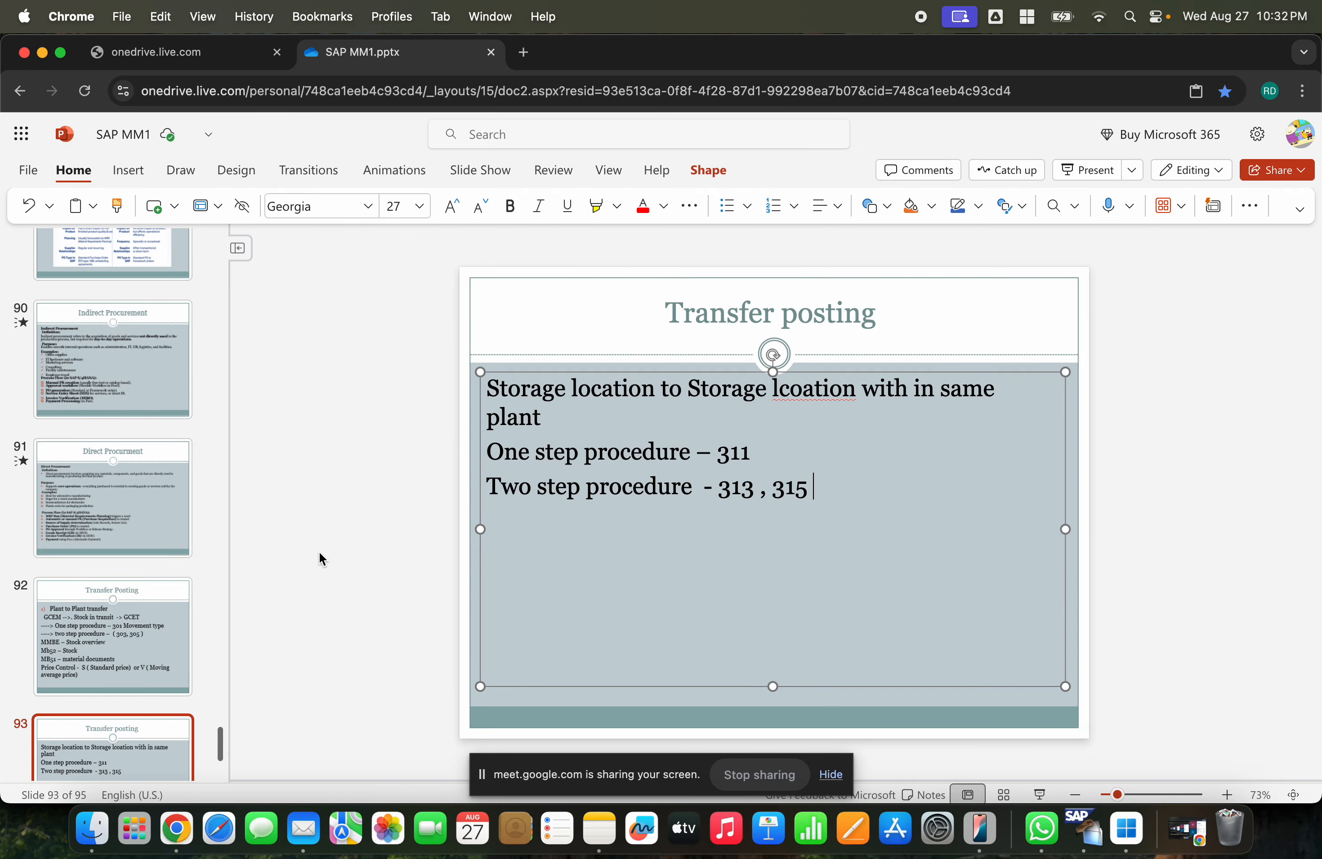
left_click(126, 597)
left_click(141, 720)
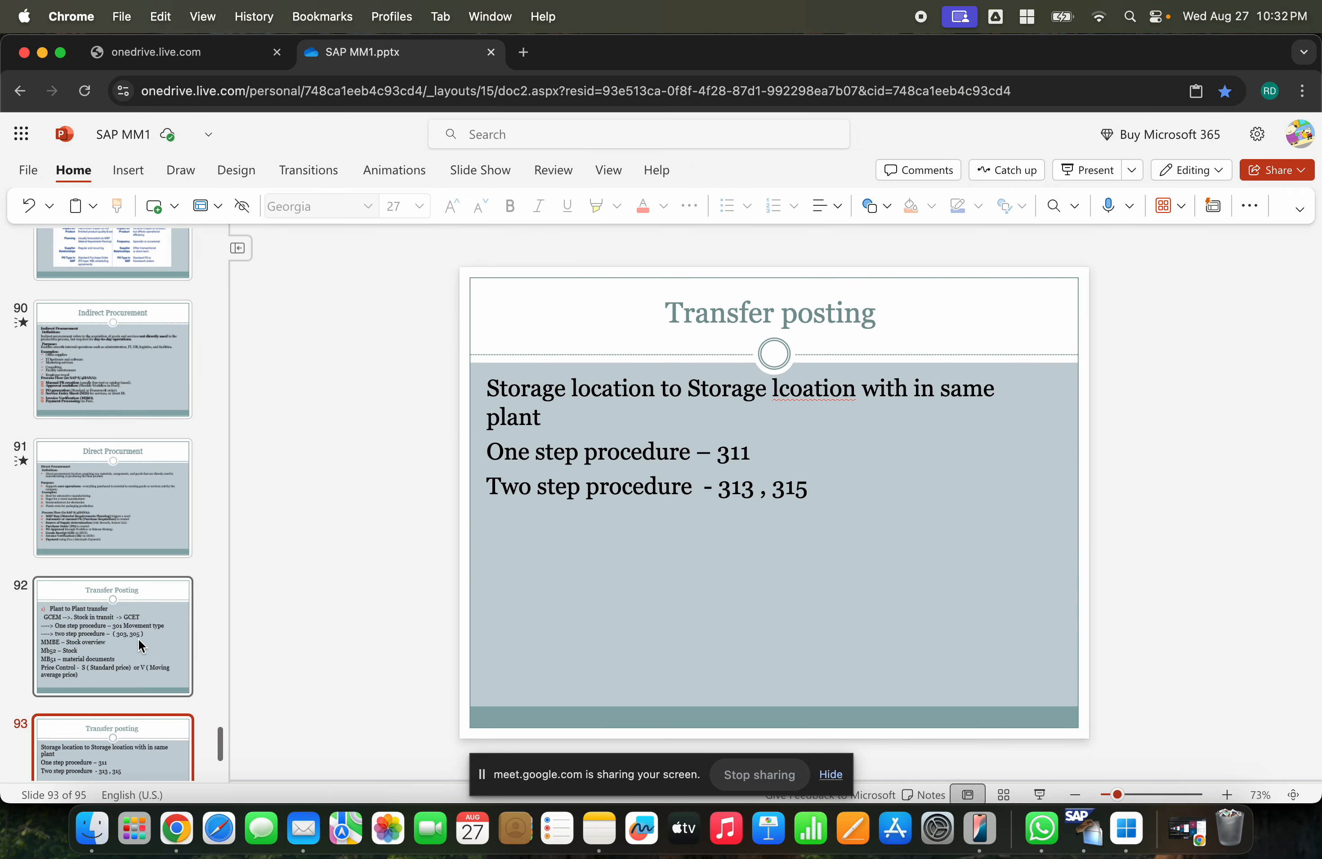
scroll(138, 639, "down", 4)
right_click(116, 612)
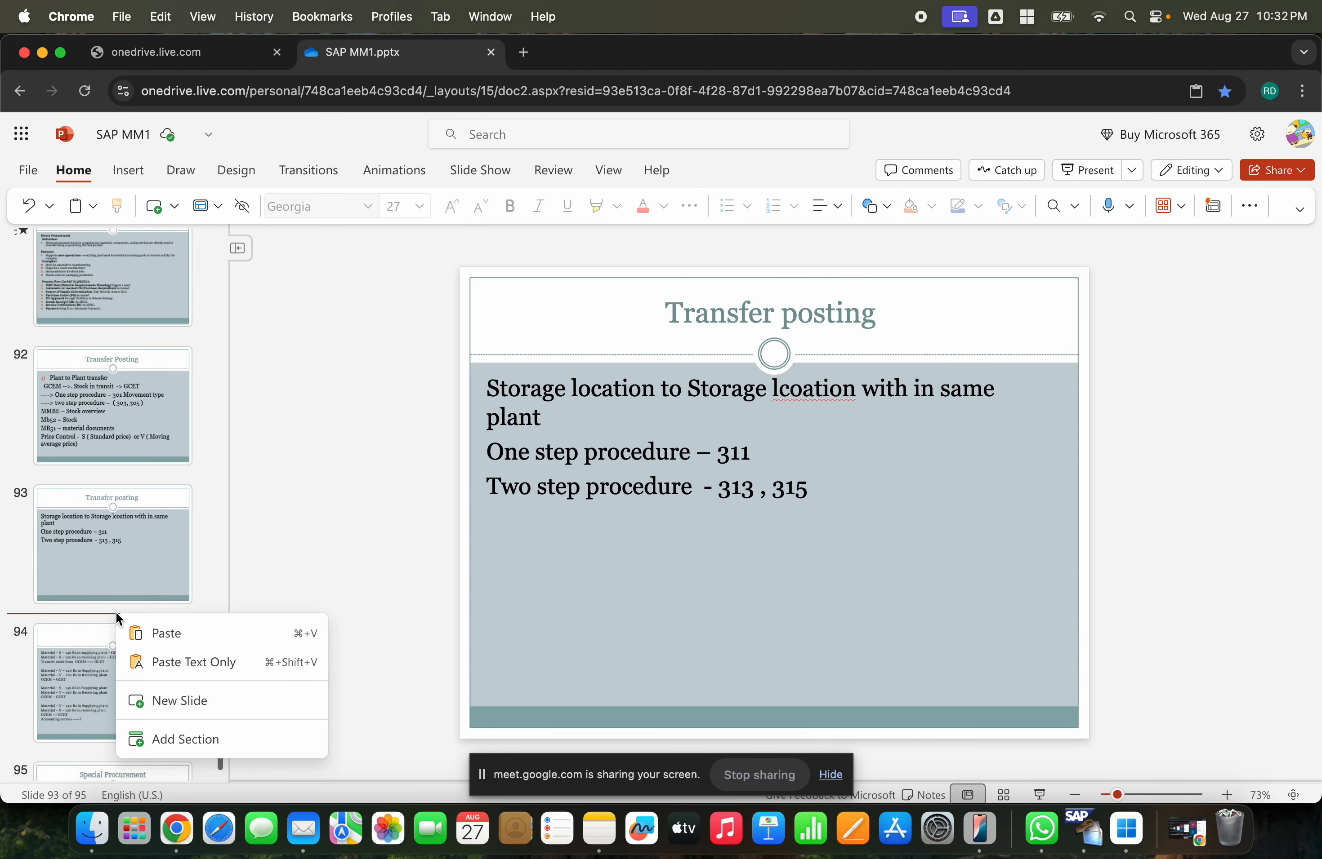
left_click(180, 701)
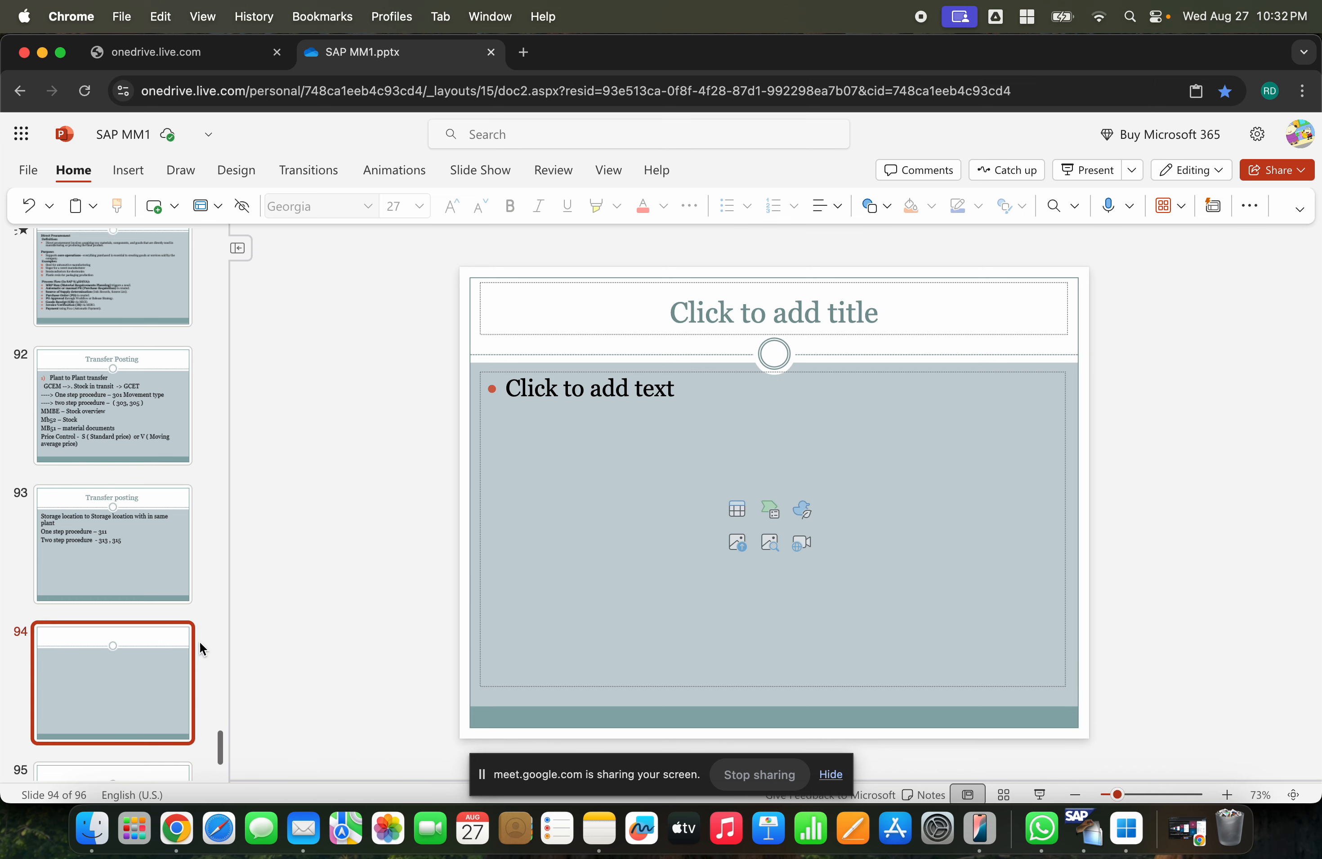
- Title the new slide "Transfer posting"
left_click(809, 307)
type("Trans")
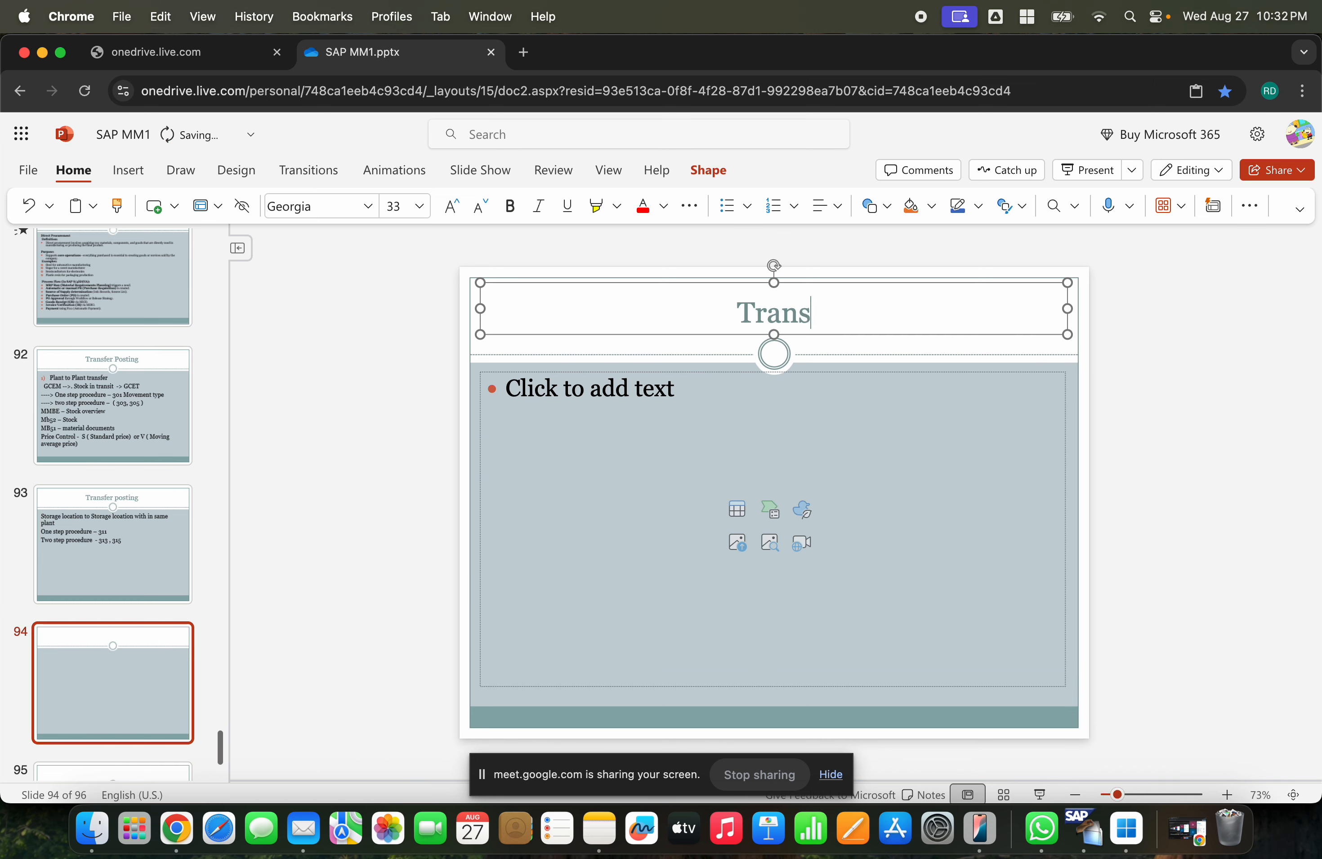
type("fer posting")
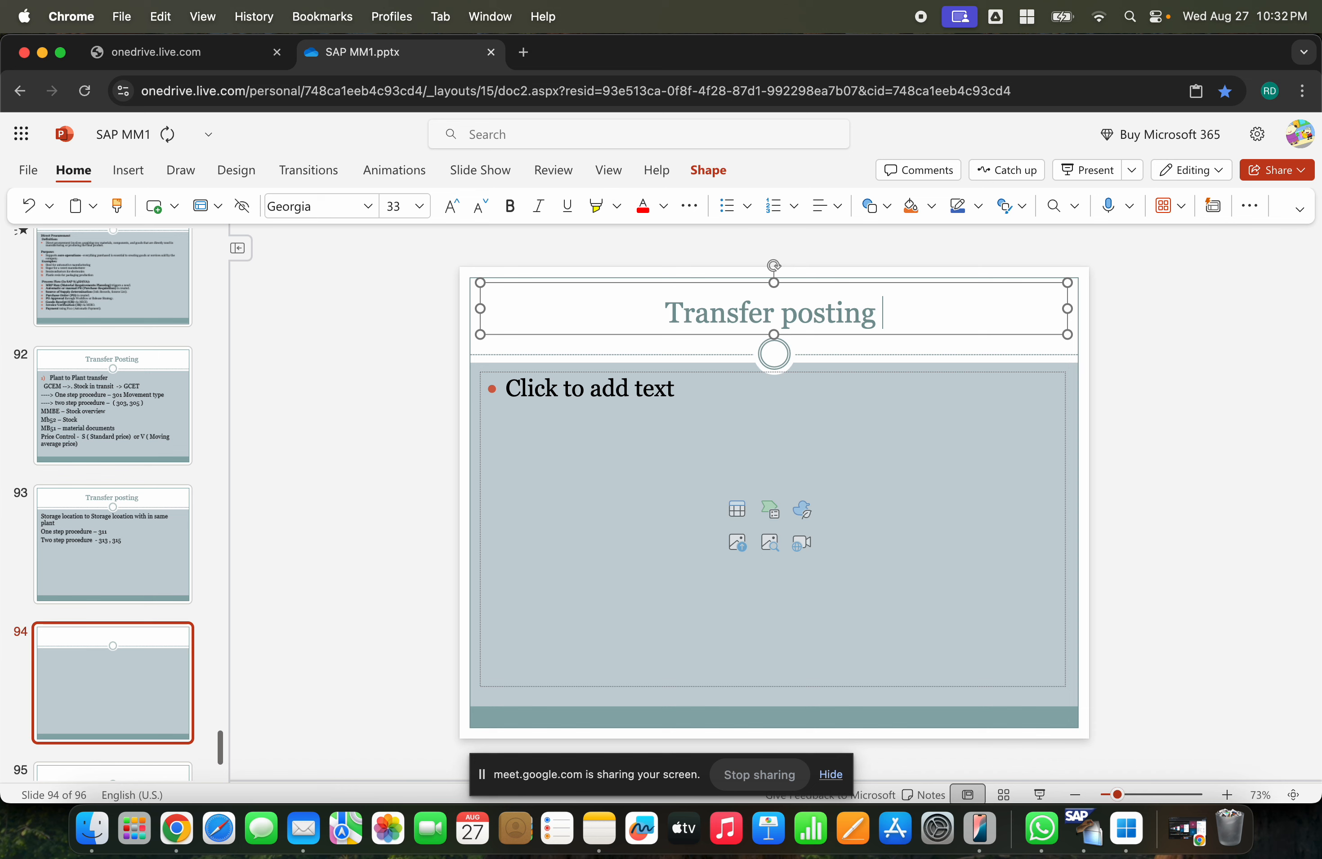
- Enter "Material to Material transfer" in the slide's body and start new lines below it
left_click(677, 418)
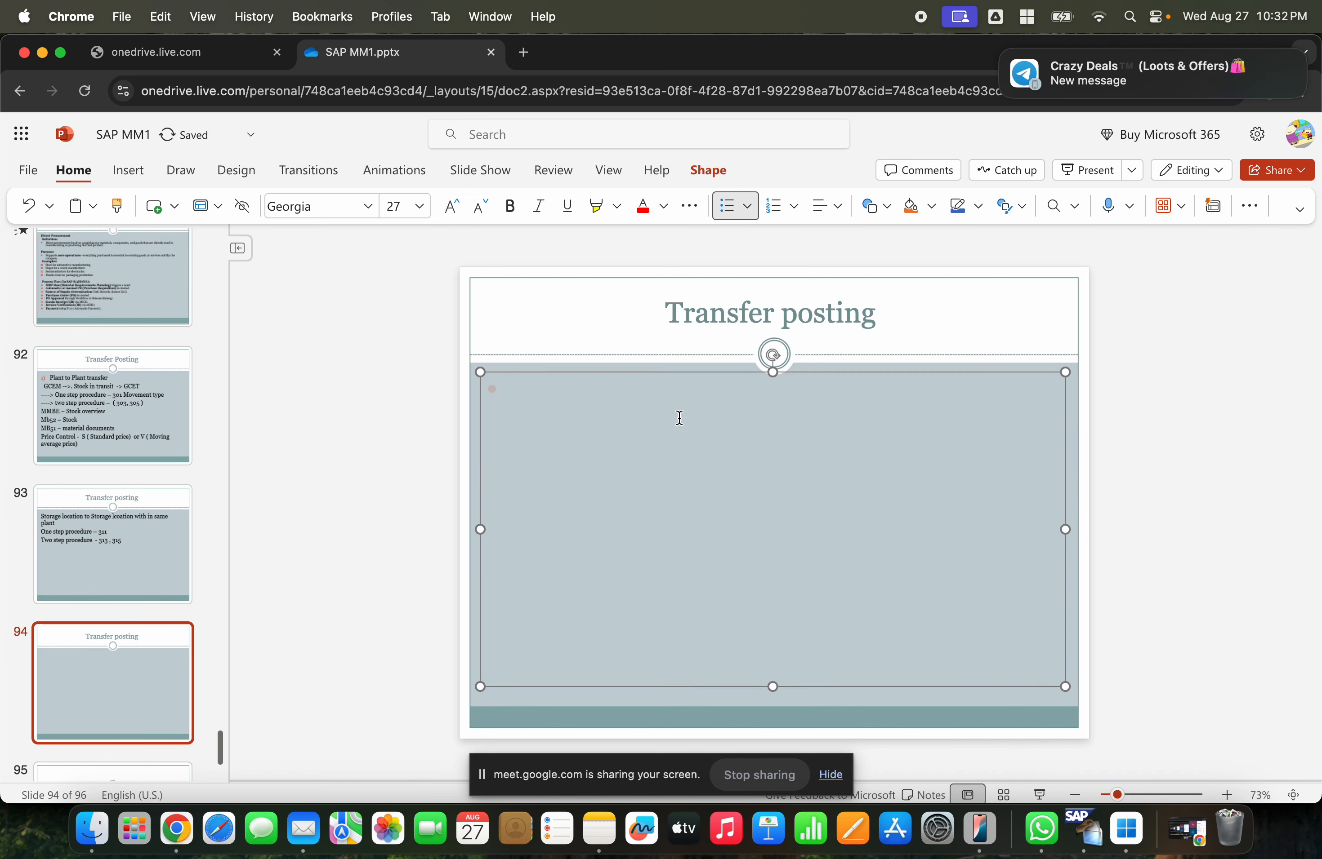
type("Material to Material transfer")
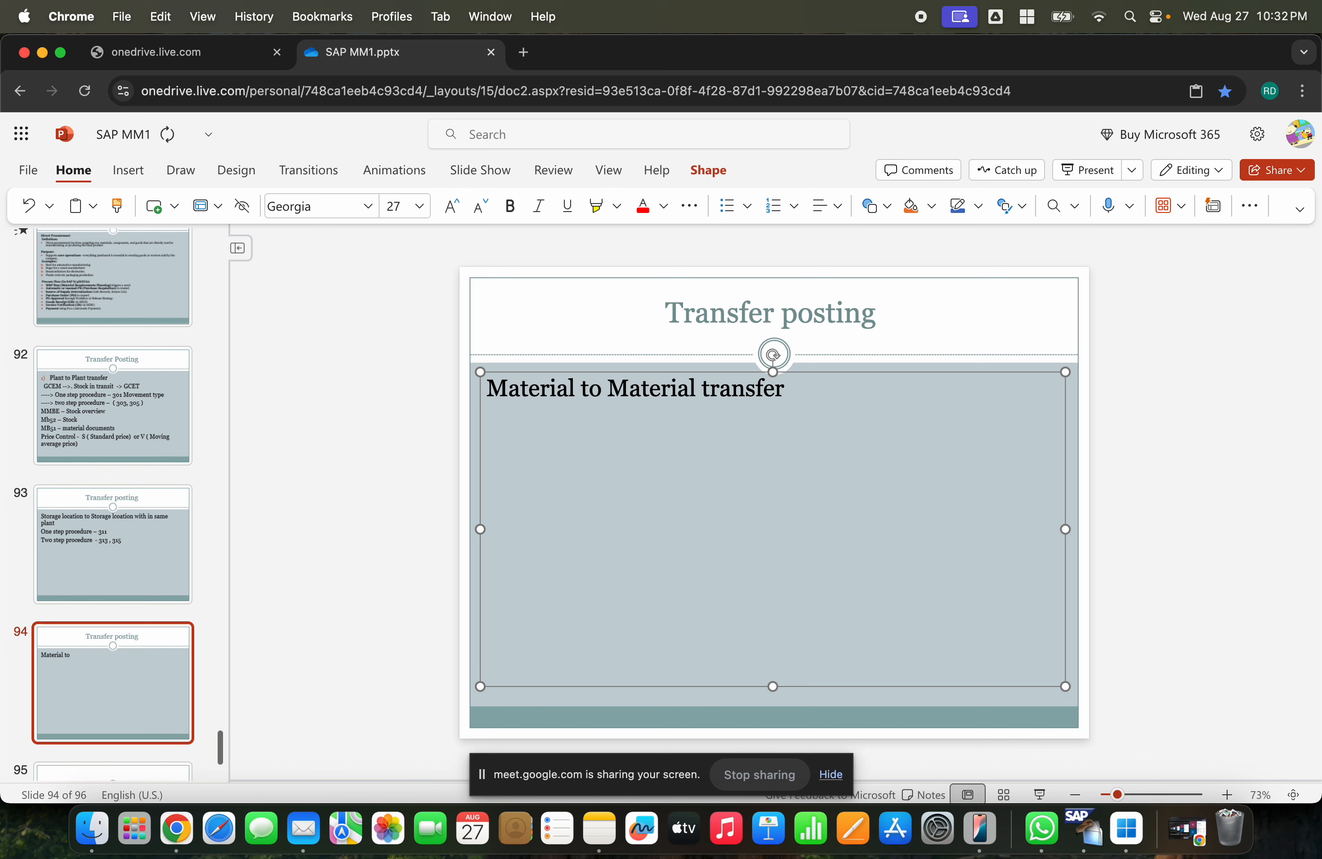
key("Return")
key("Return")
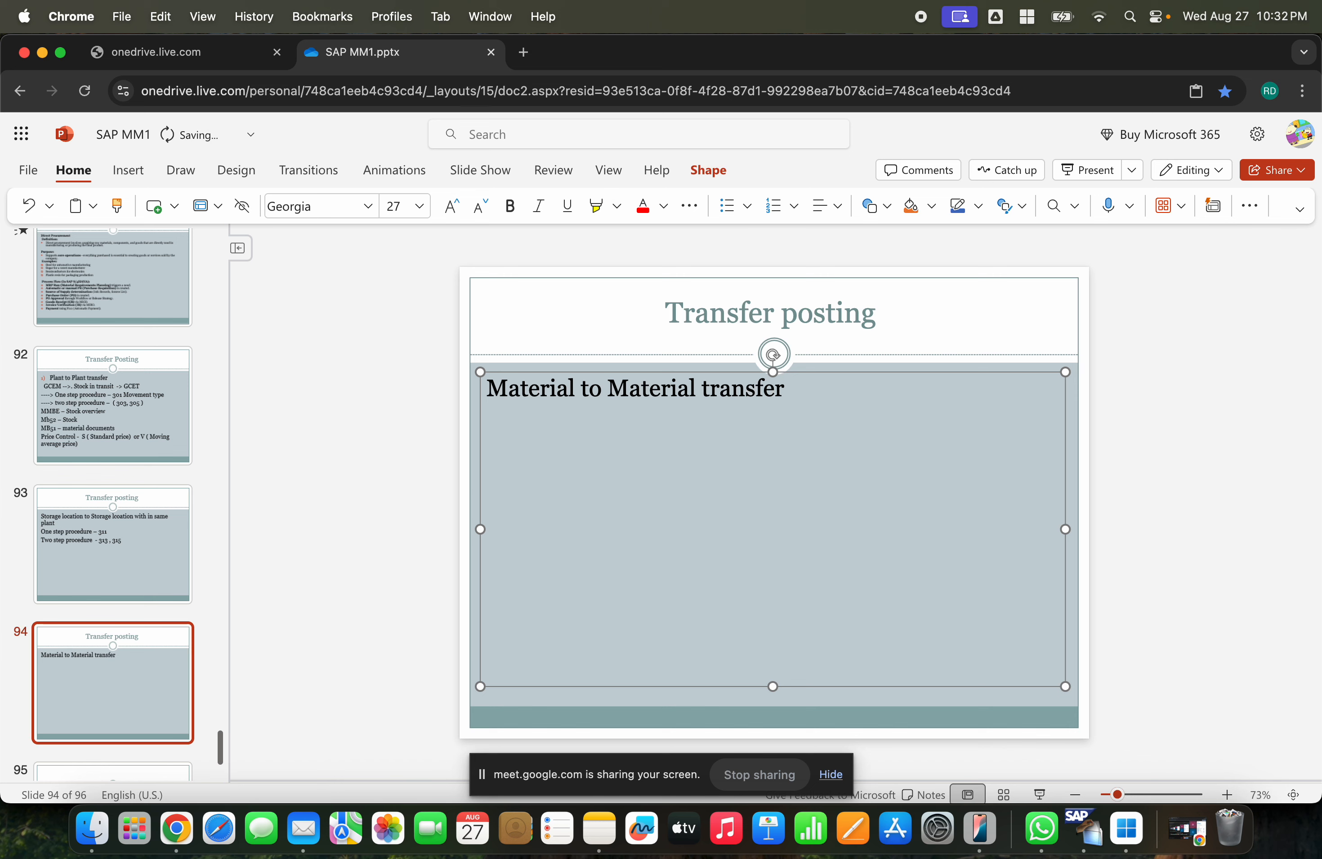
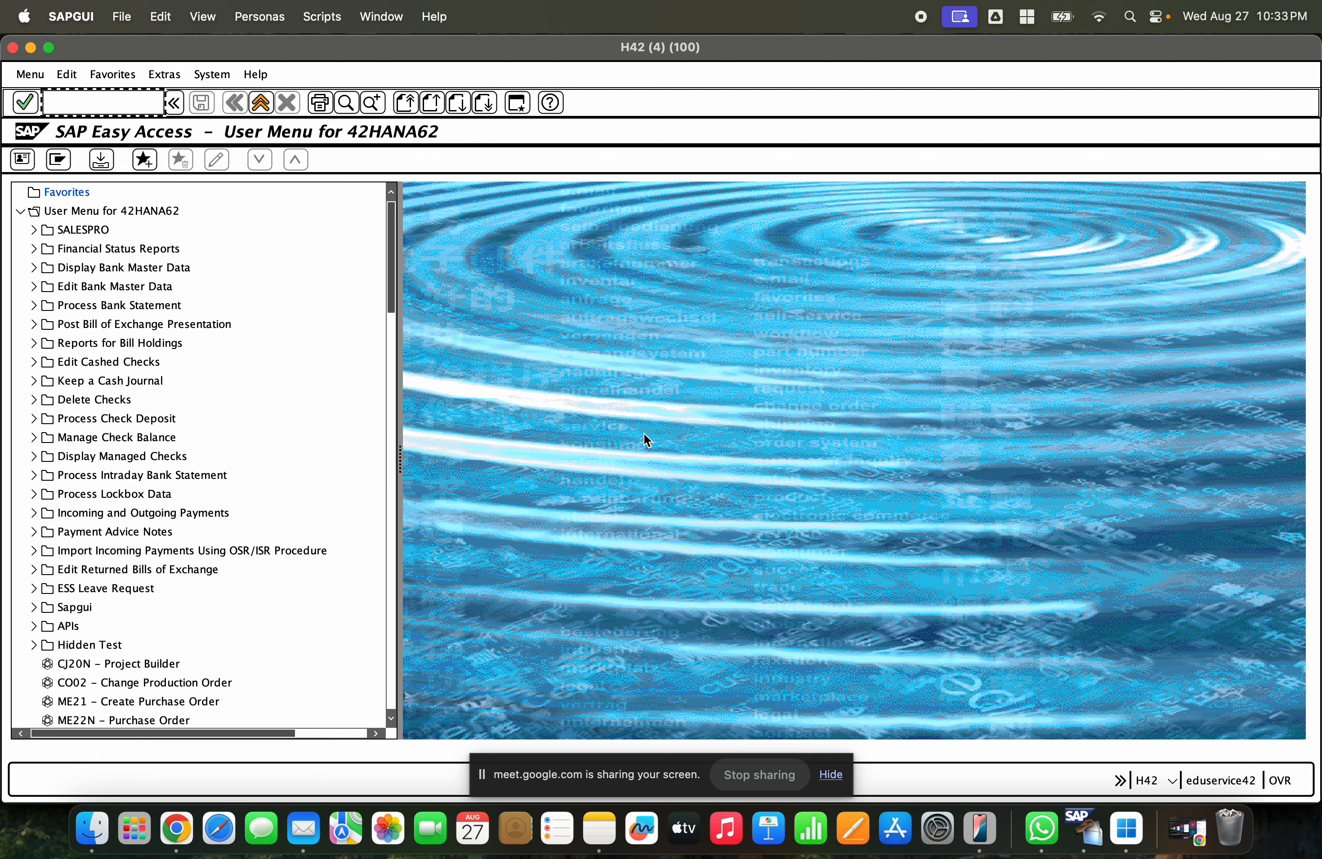
- Start the Create Material transaction MM01
key("Return")
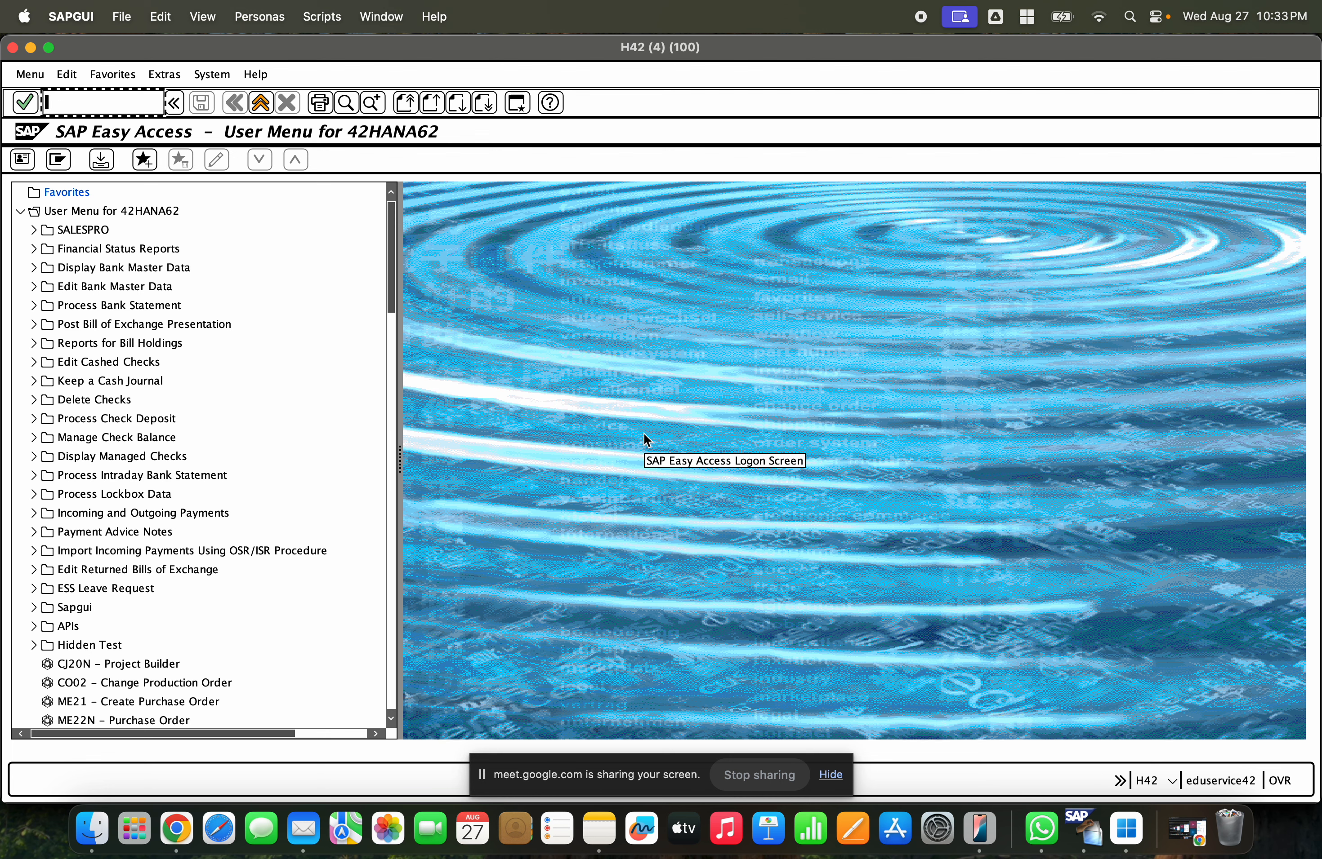
type("mm01")
key("Return")
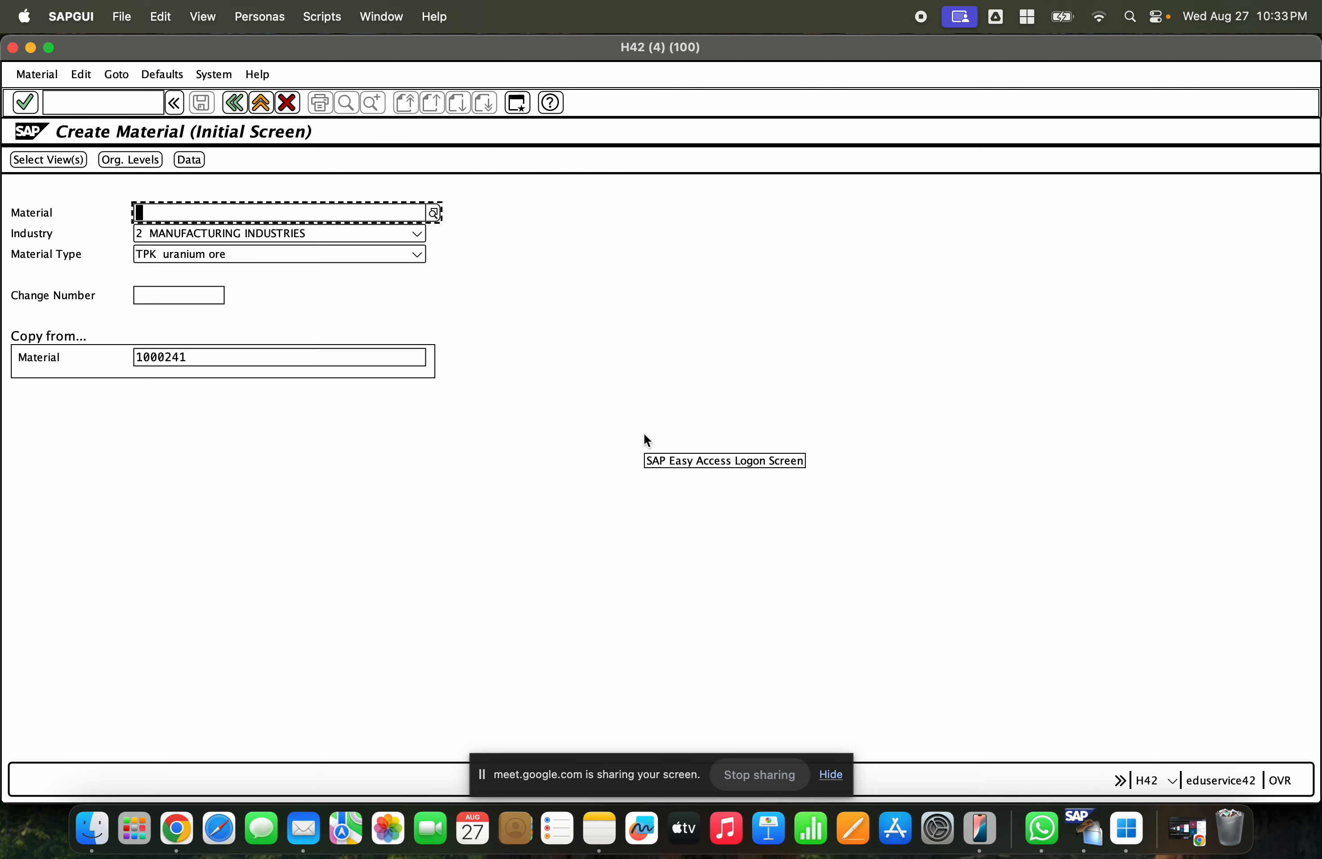
- Enter material 1000241 as the material to create and open the view selection
type("1000")
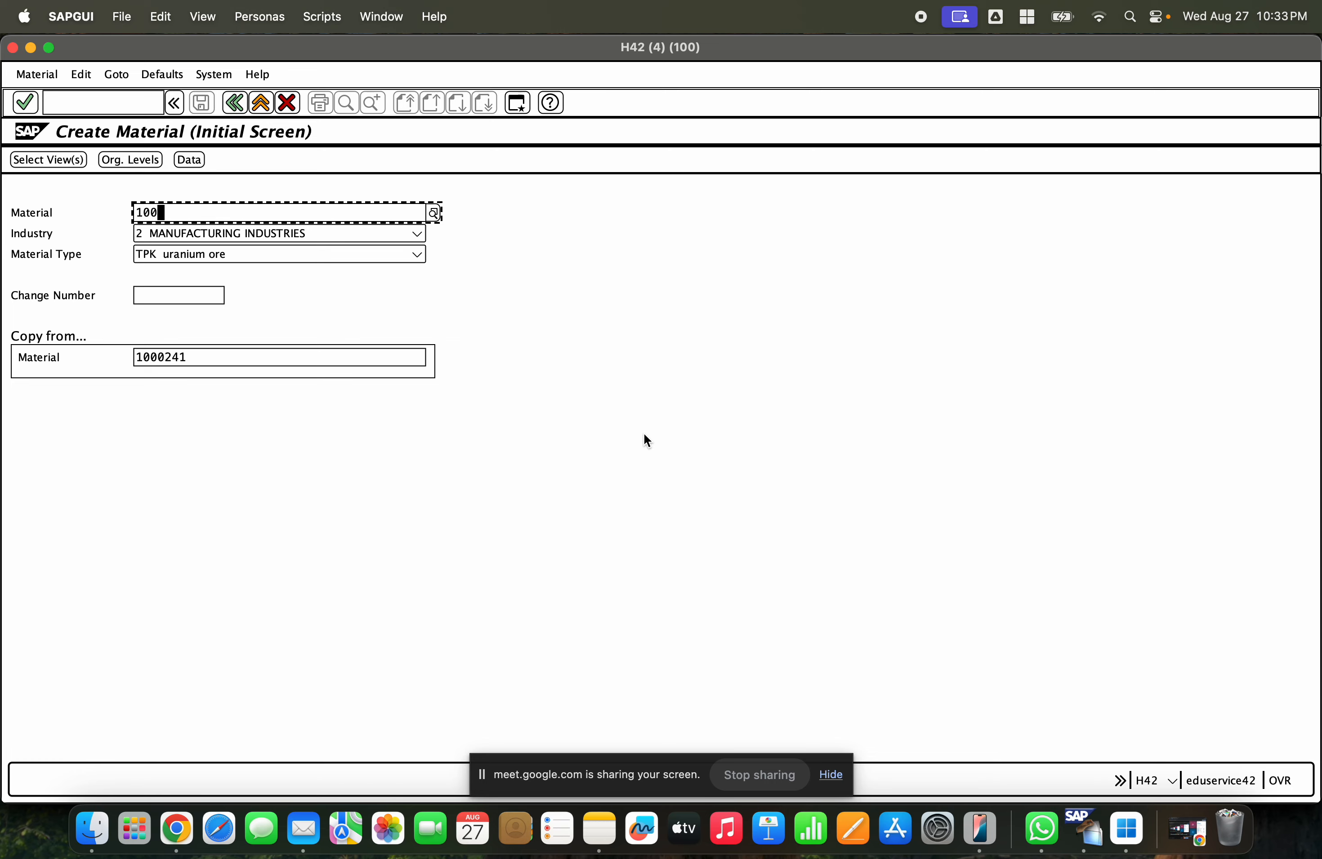
key("BackSpace")
key("BackSpace")
key("BackSpace")
key("BackSpace")
key("Down")
key("Return")
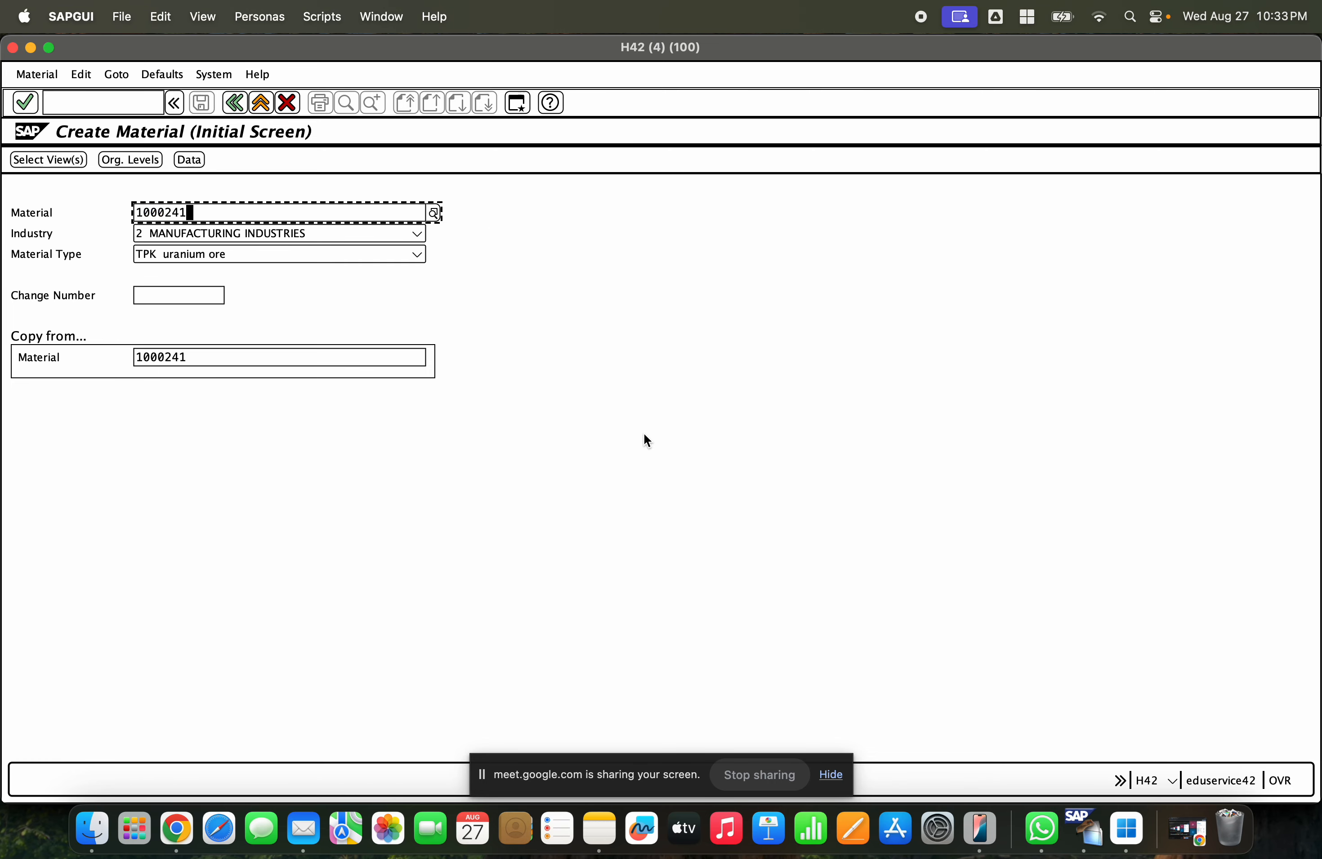
key("Return")
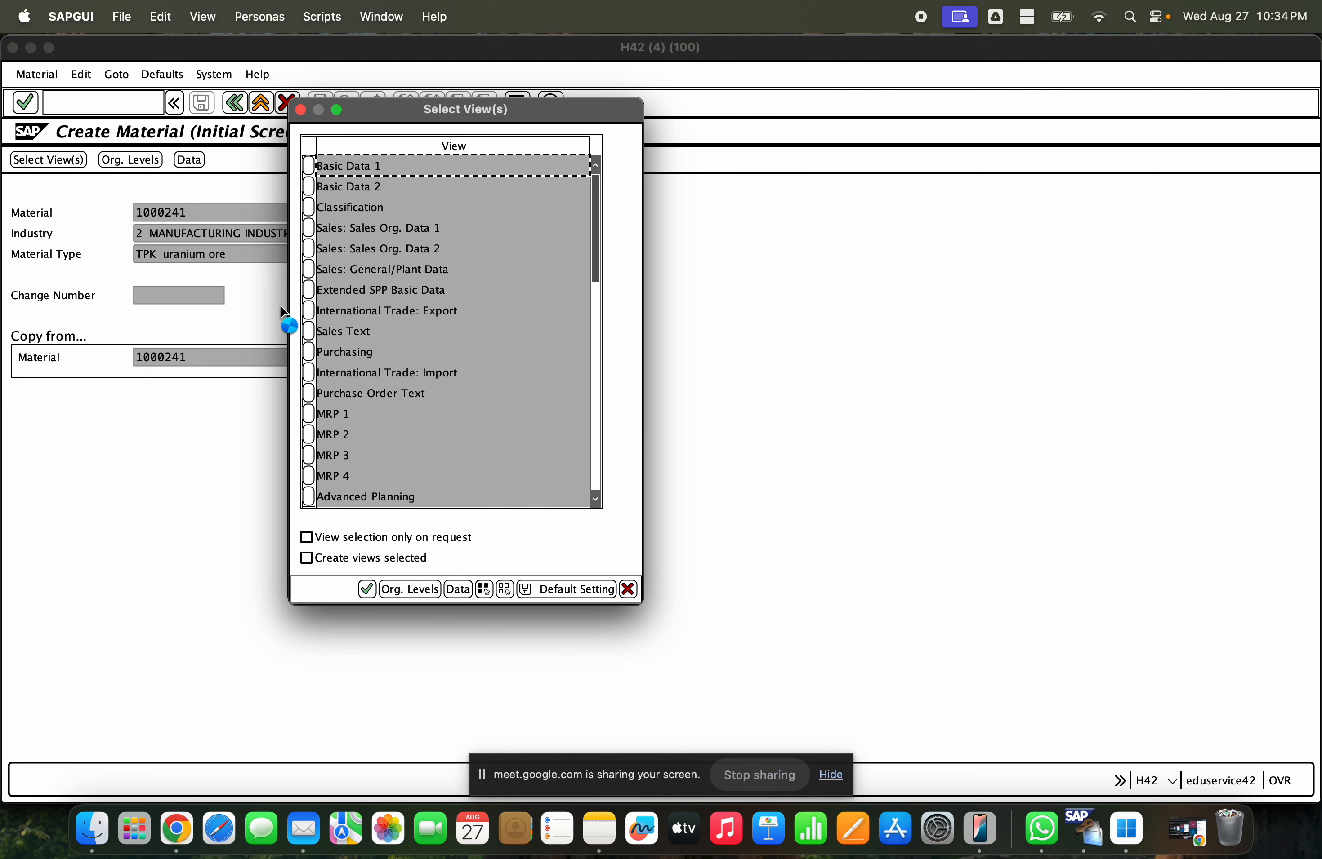
- Select the Basic Data, Purchasing, General Plant Data / Storage 1 and 2, and Warehouse Management 1 and 2 views
left_click(309, 187)
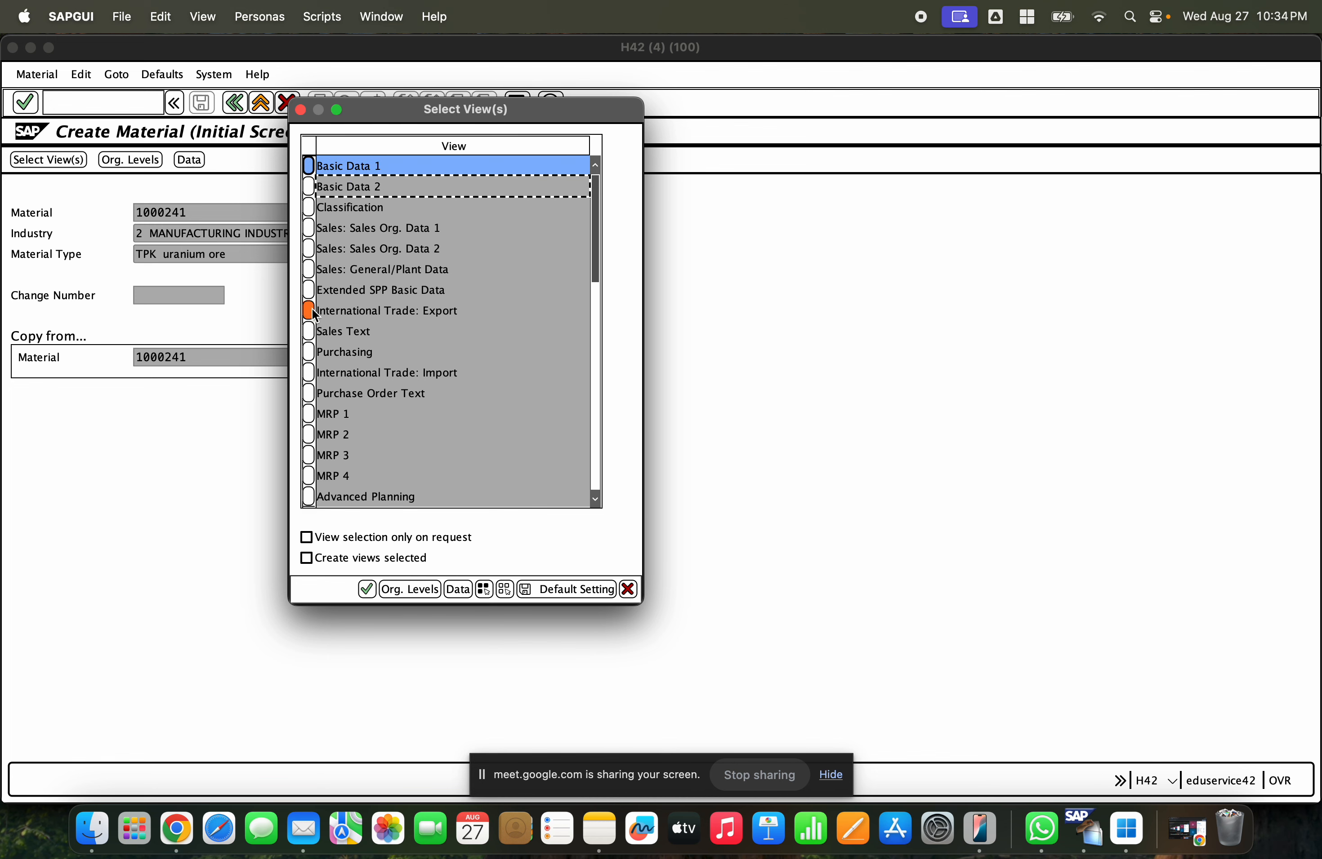
left_click(309, 352)
scroll(377, 337, "down", 5)
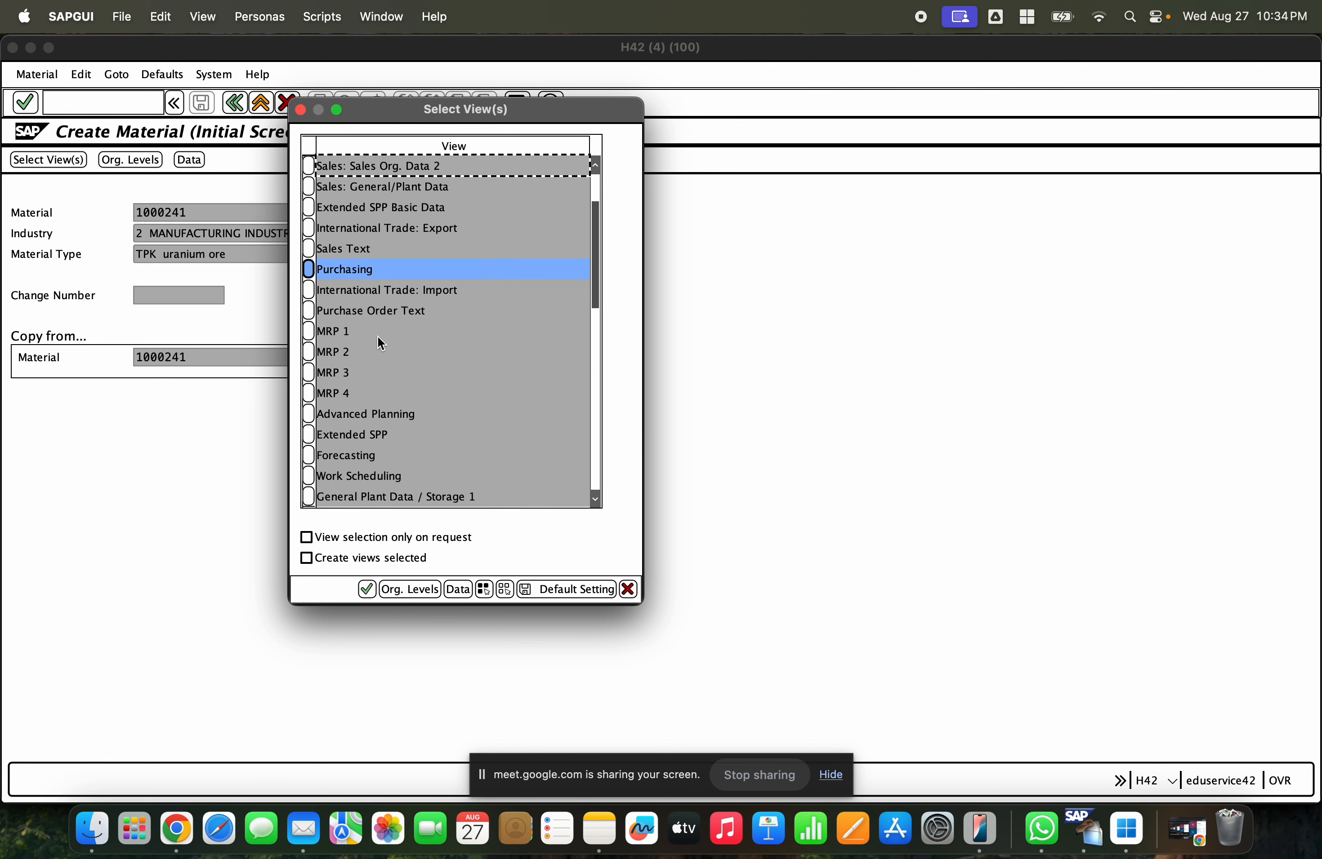
left_click(310, 393)
left_click(309, 414)
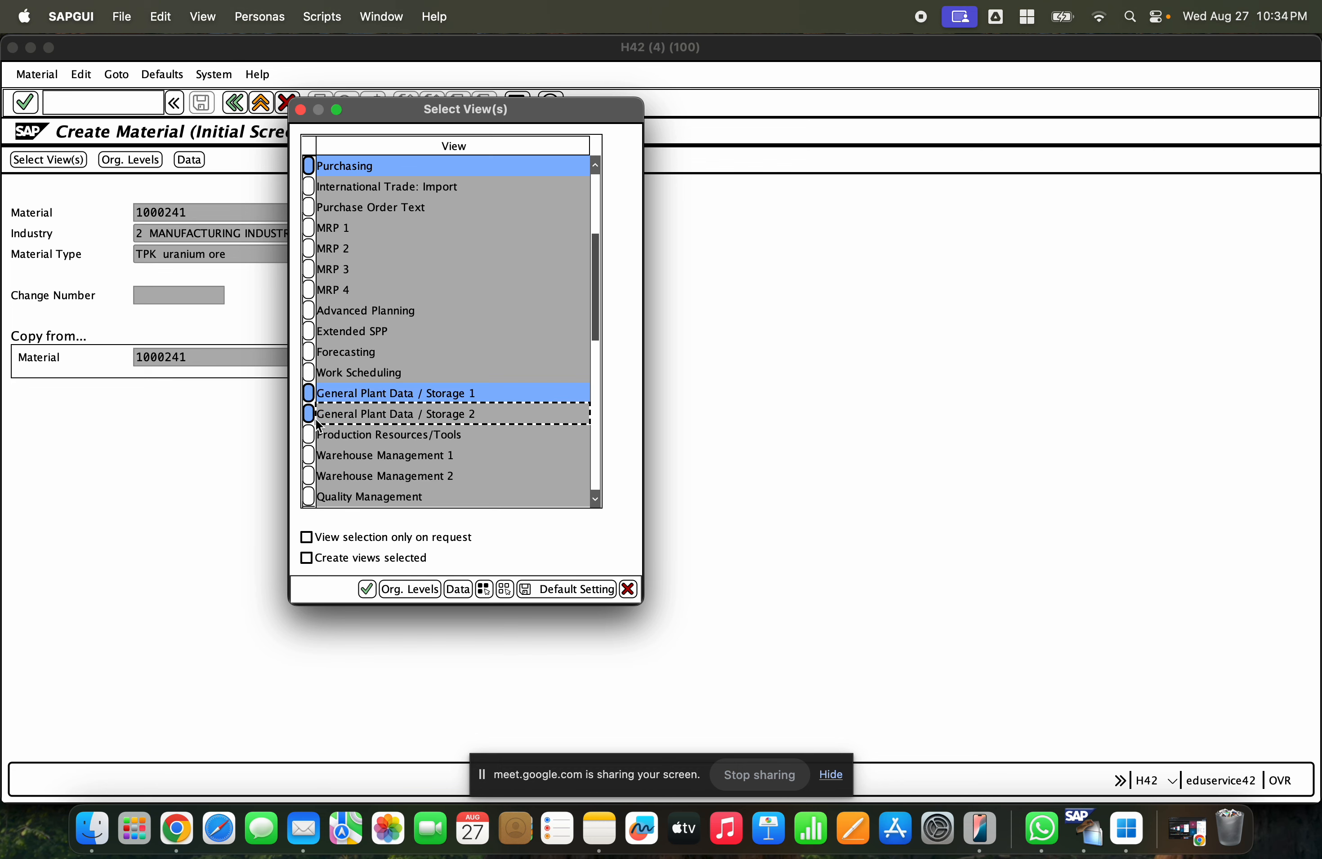
scroll(323, 424, "down", 3)
left_click(309, 456)
left_click(309, 476)
key("Return")
- Try to set organizational levels plant GCEM and storage location GCHS, copying from GCEM and GCHS, then cancel the dialog
key("Tab")
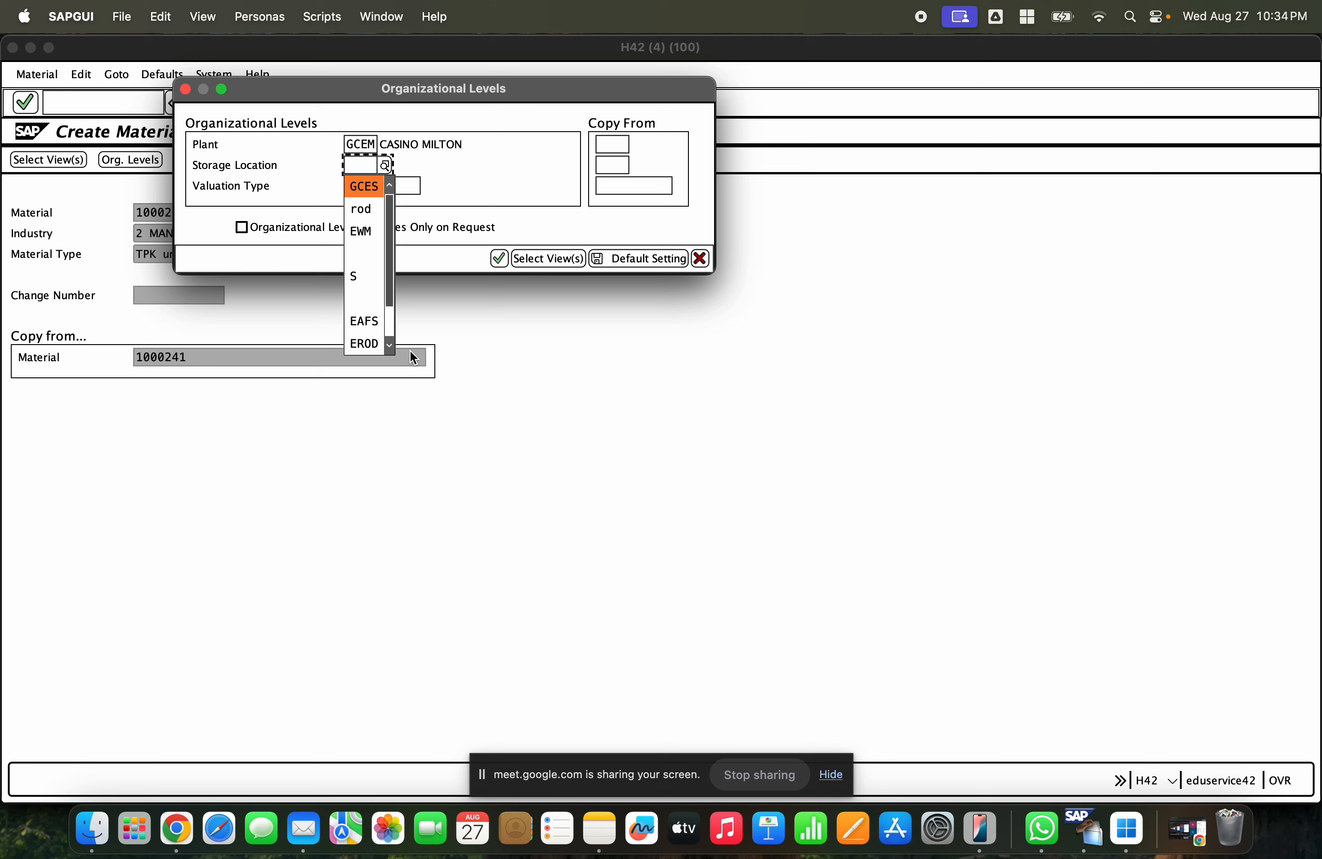
type("SL")
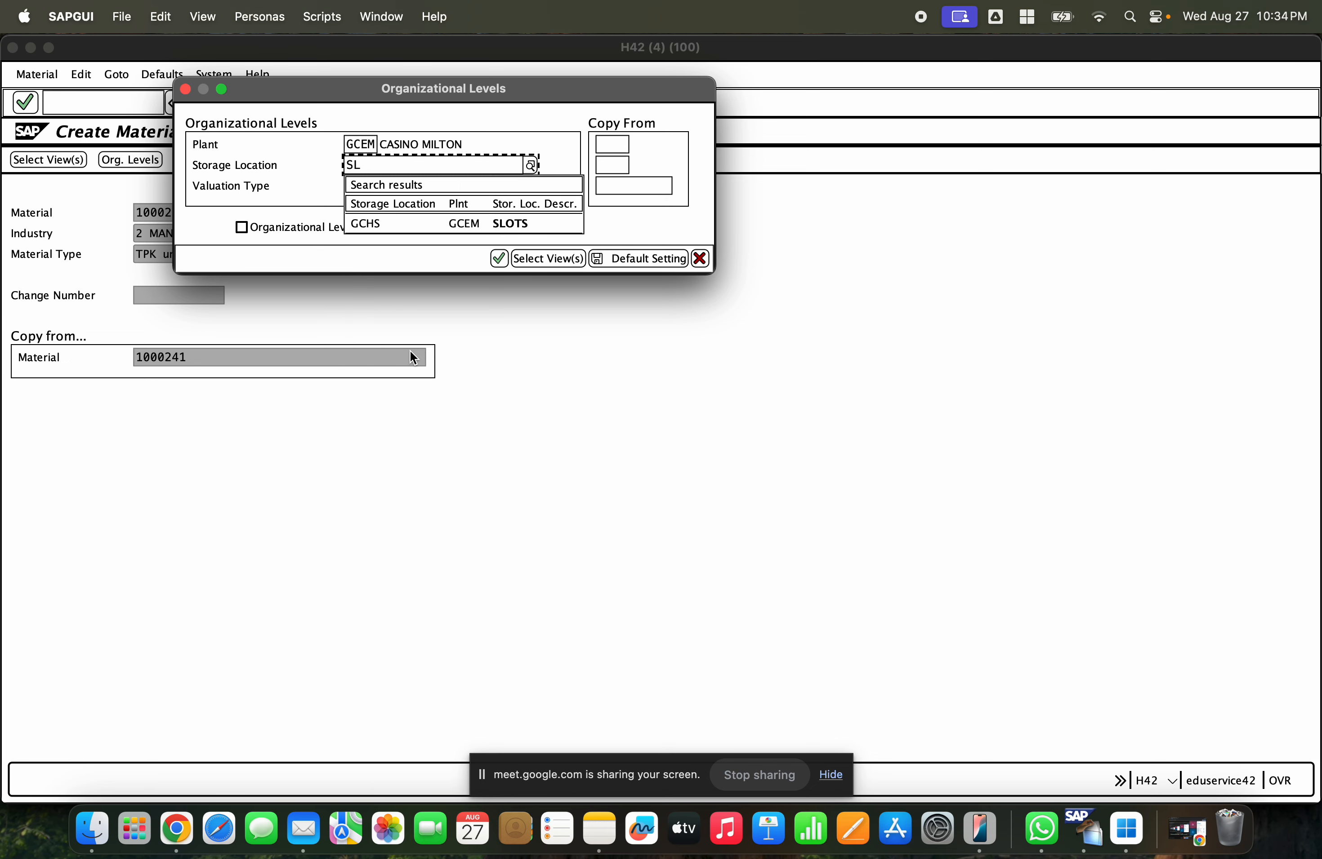
left_click(466, 224)
left_click(614, 146)
type("GCEM")
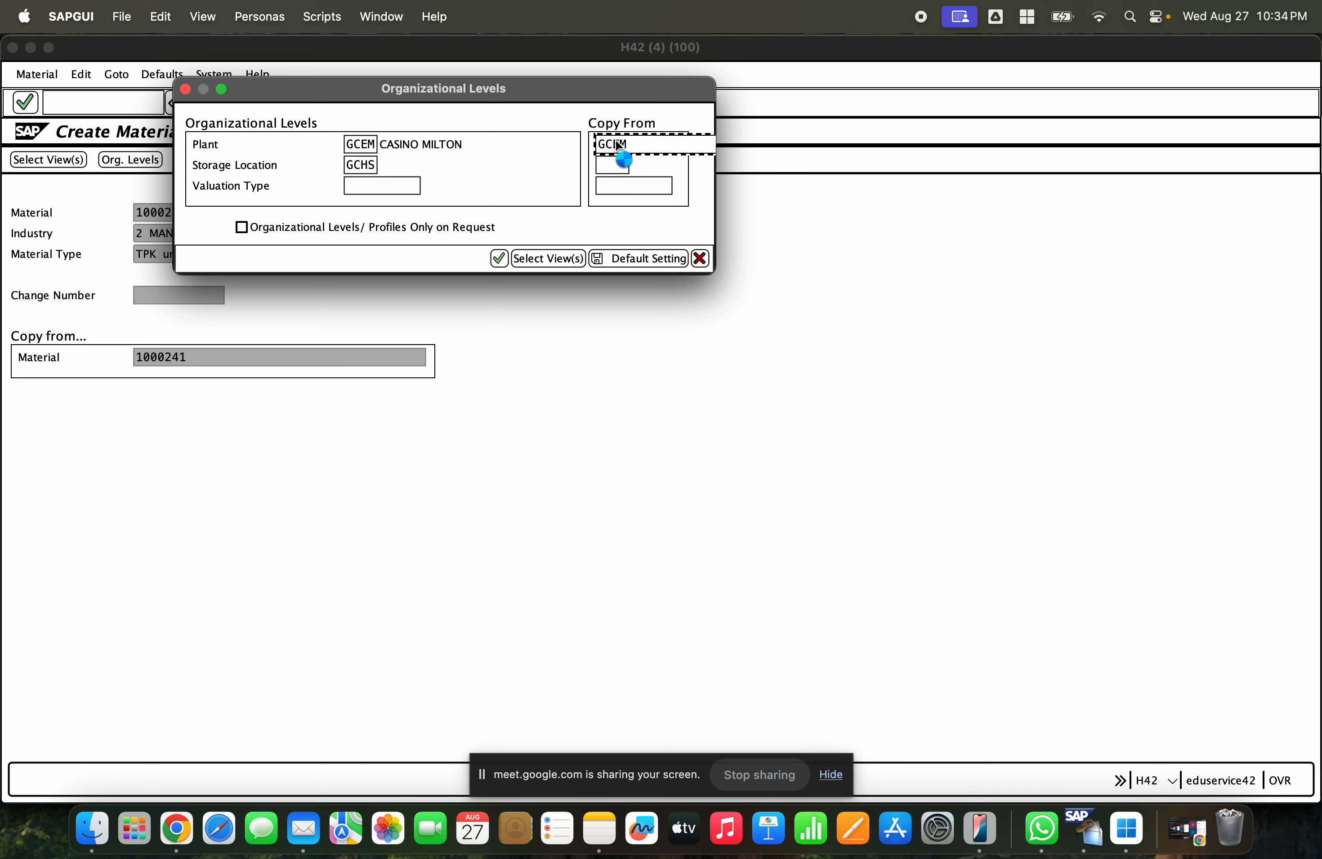
left_click(622, 221)
left_click(617, 163)
type("SLOTS")
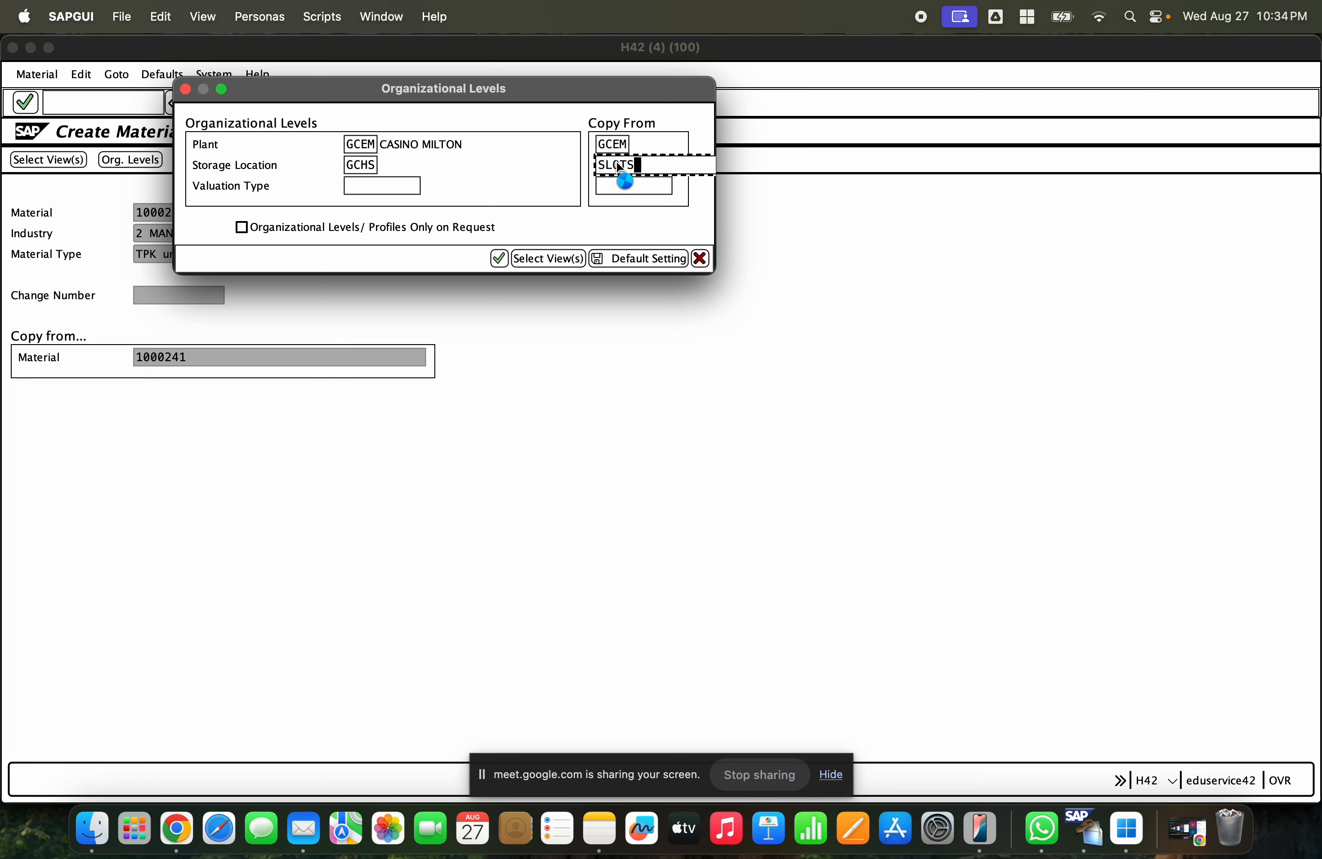
left_click(636, 216)
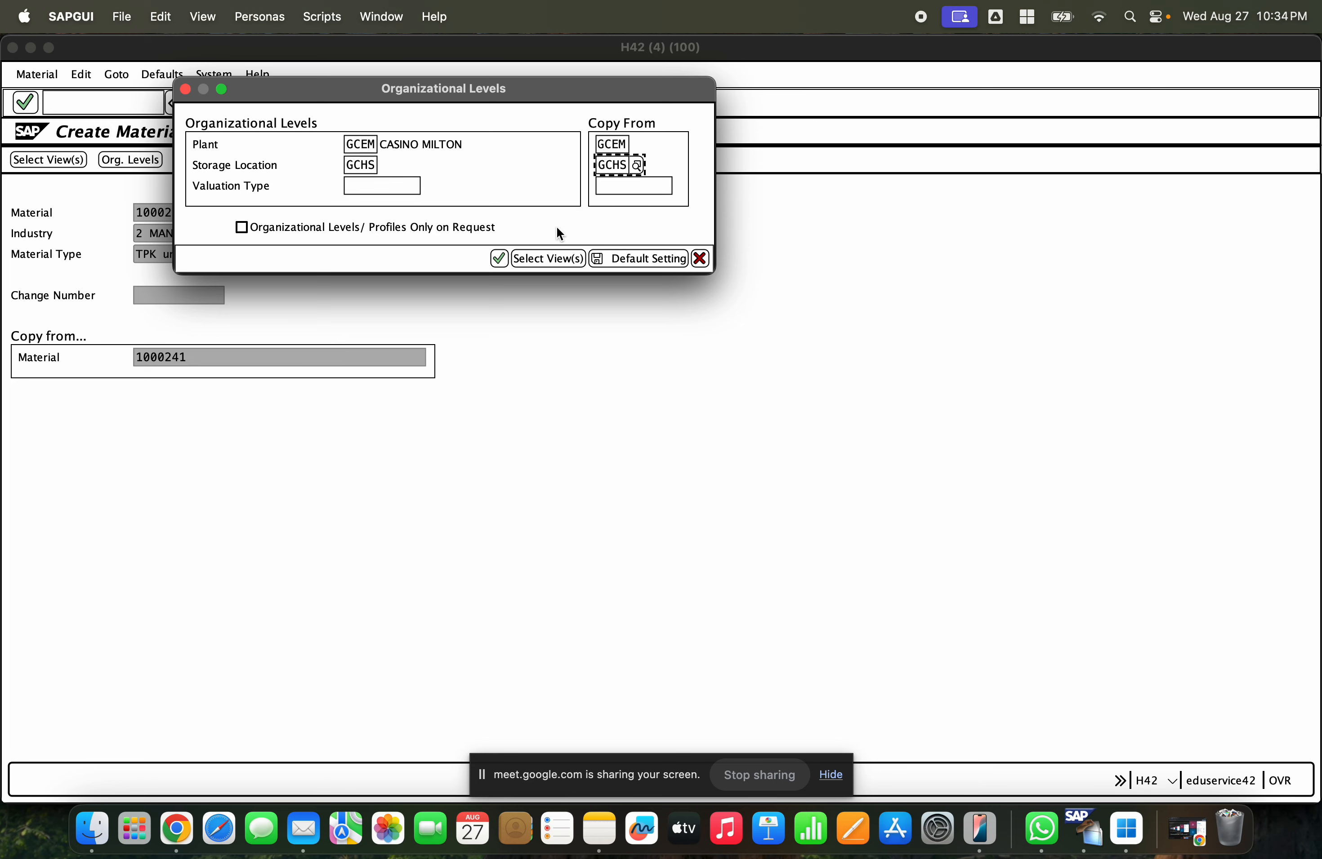
left_click(500, 259)
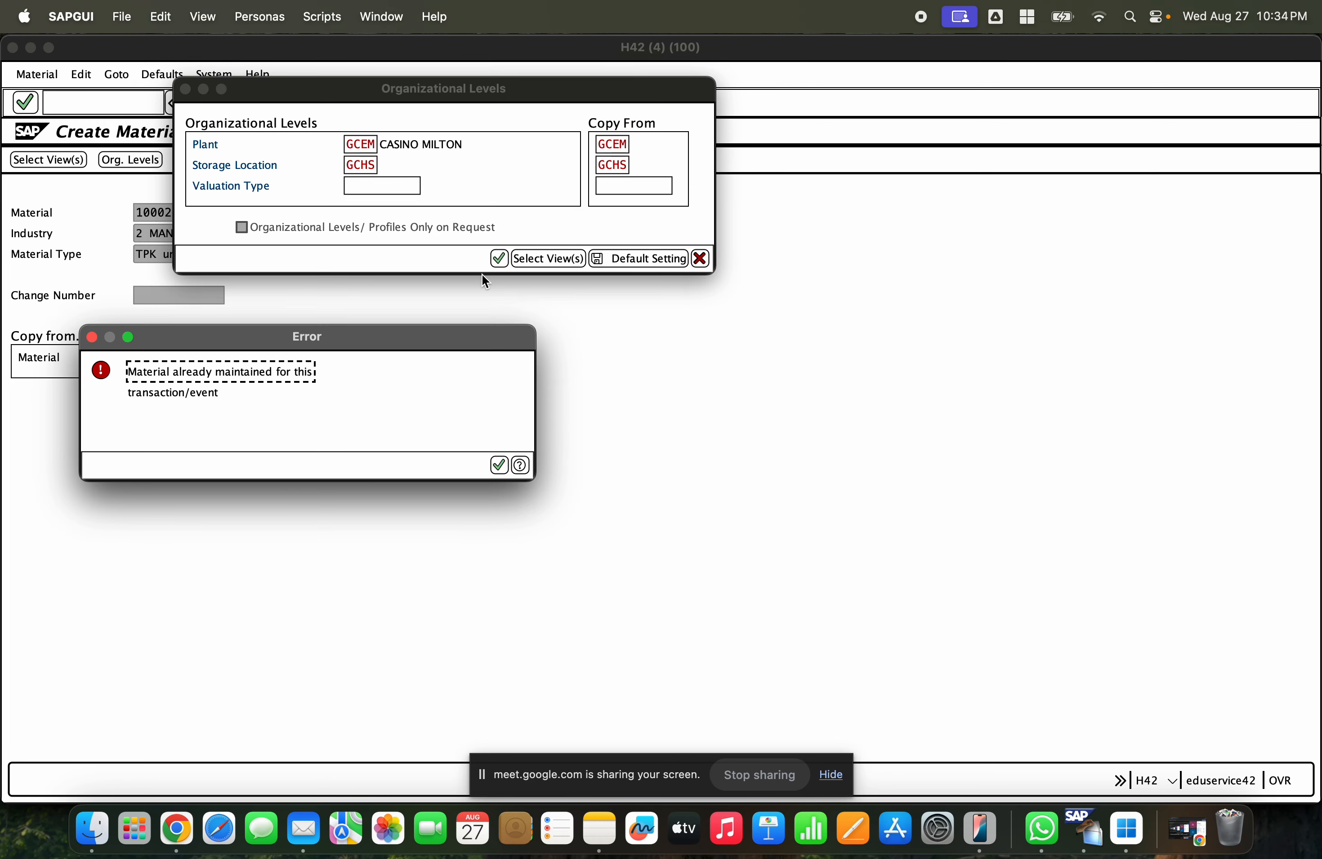
key("Return")
left_click_drag(437, 95, 705, 129)
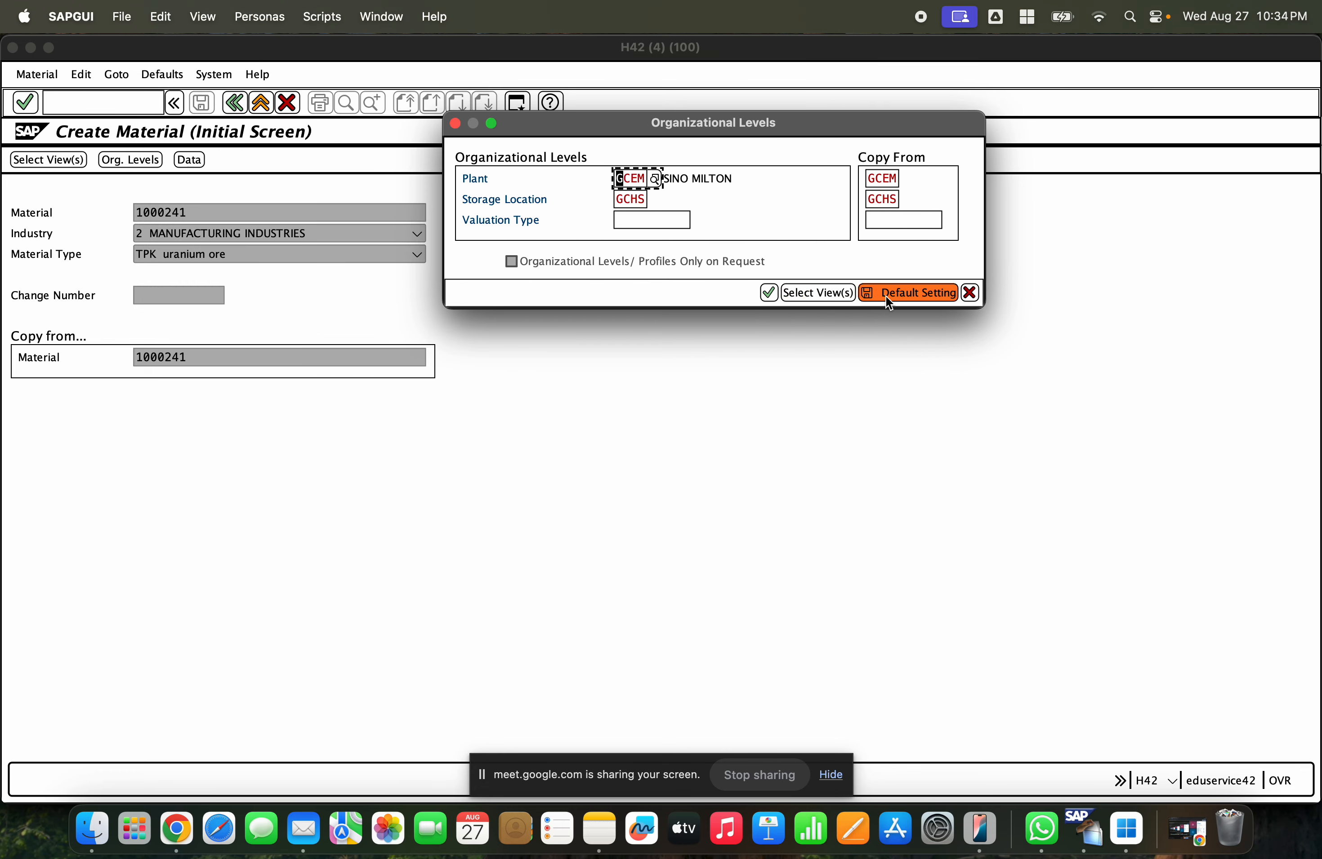
left_click(907, 293)
left_click(970, 293)
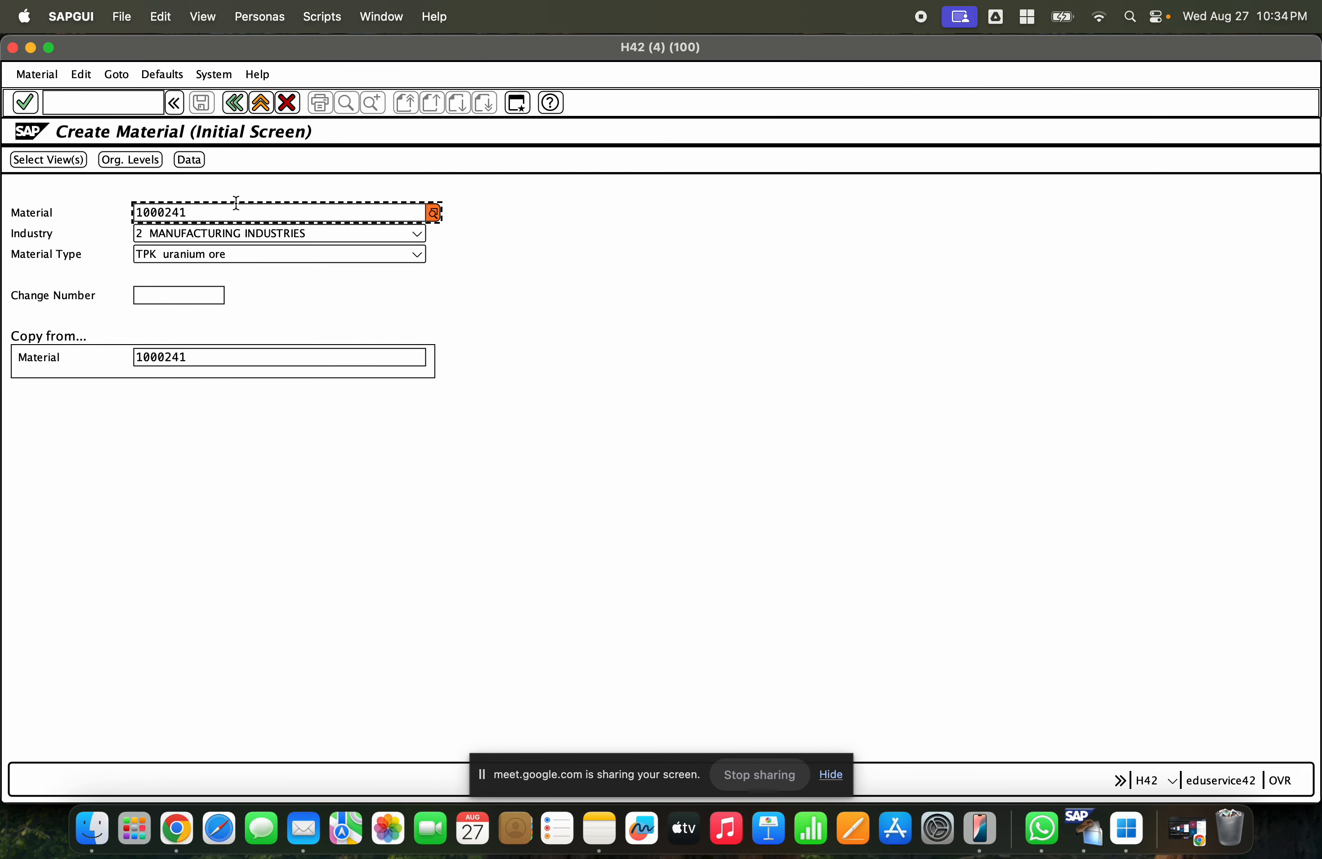
- Clear the material number so it is assigned automatically and reopen the view selection
left_click_drag(196, 213, 120, 214)
key("BackSpace")
key("Escape")
key("Return")
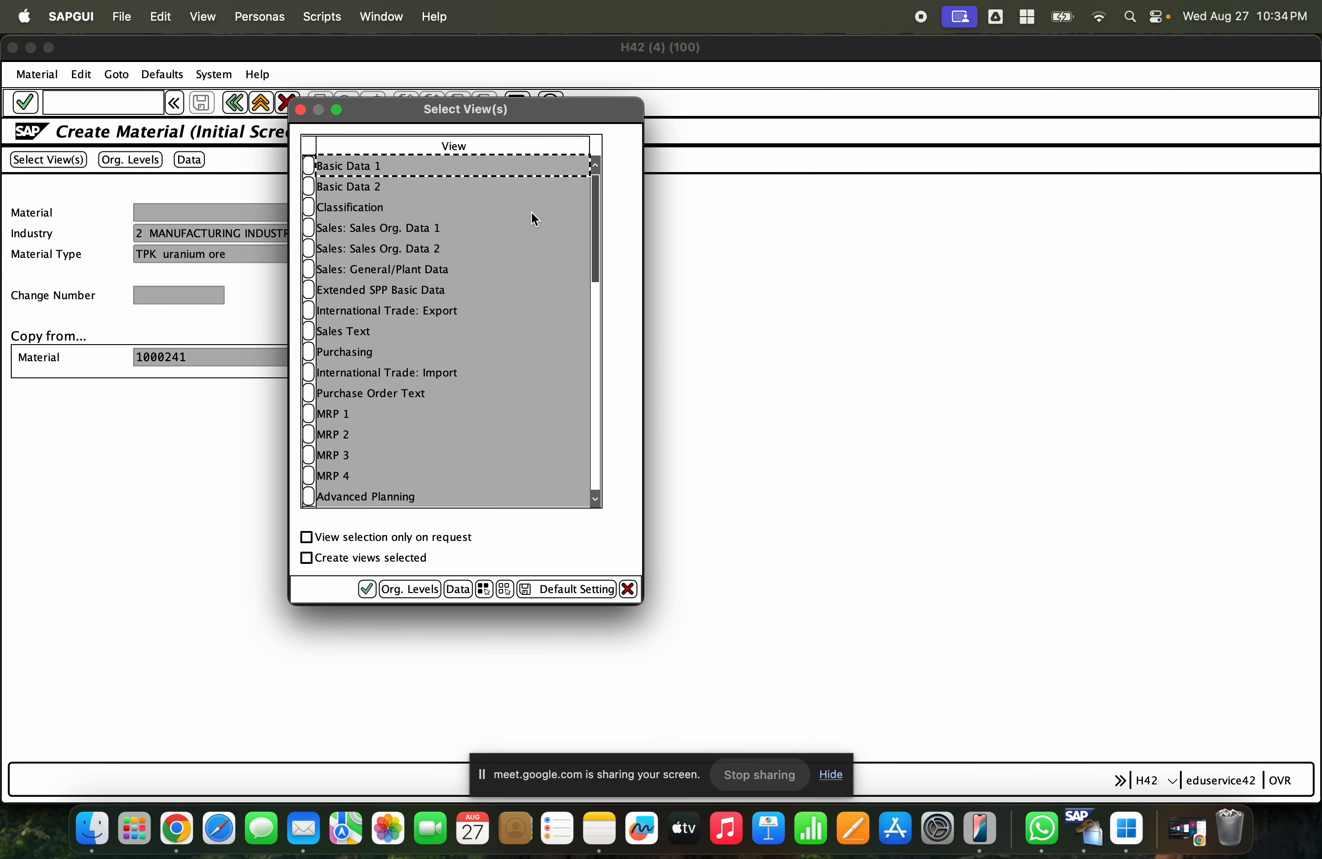
- Select Basic Data 1 and 2, Purchasing, General Plant Data / Storage 1 and 2, Accounting 1 and 2, and confirm plant GCEM, storage location GCHS
left_click(310, 166)
left_click(309, 187)
left_click(309, 352)
scroll(319, 474, "down", 4)
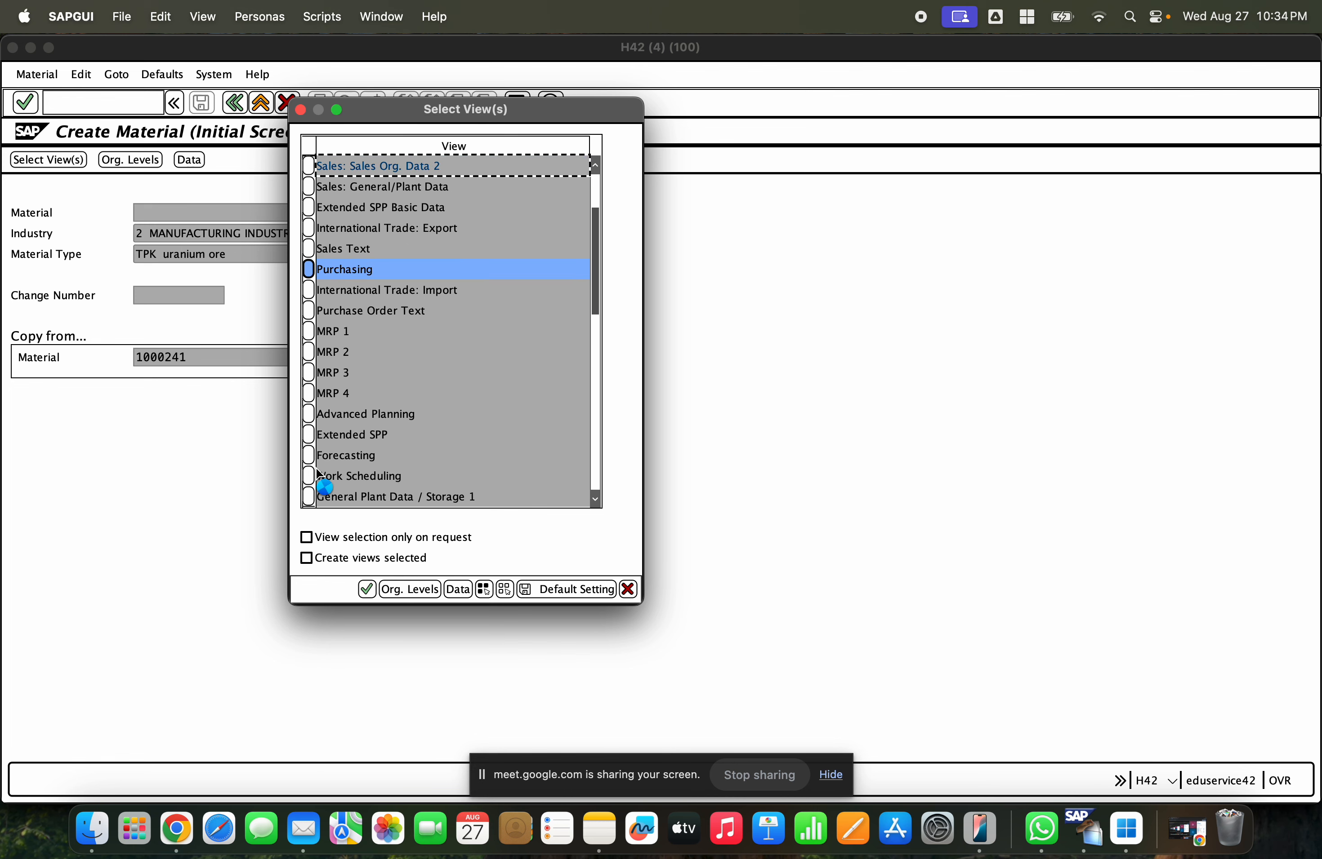
scroll(317, 473, "down", 5)
left_click(309, 392)
left_click(310, 414)
scroll(388, 436, "down", 1)
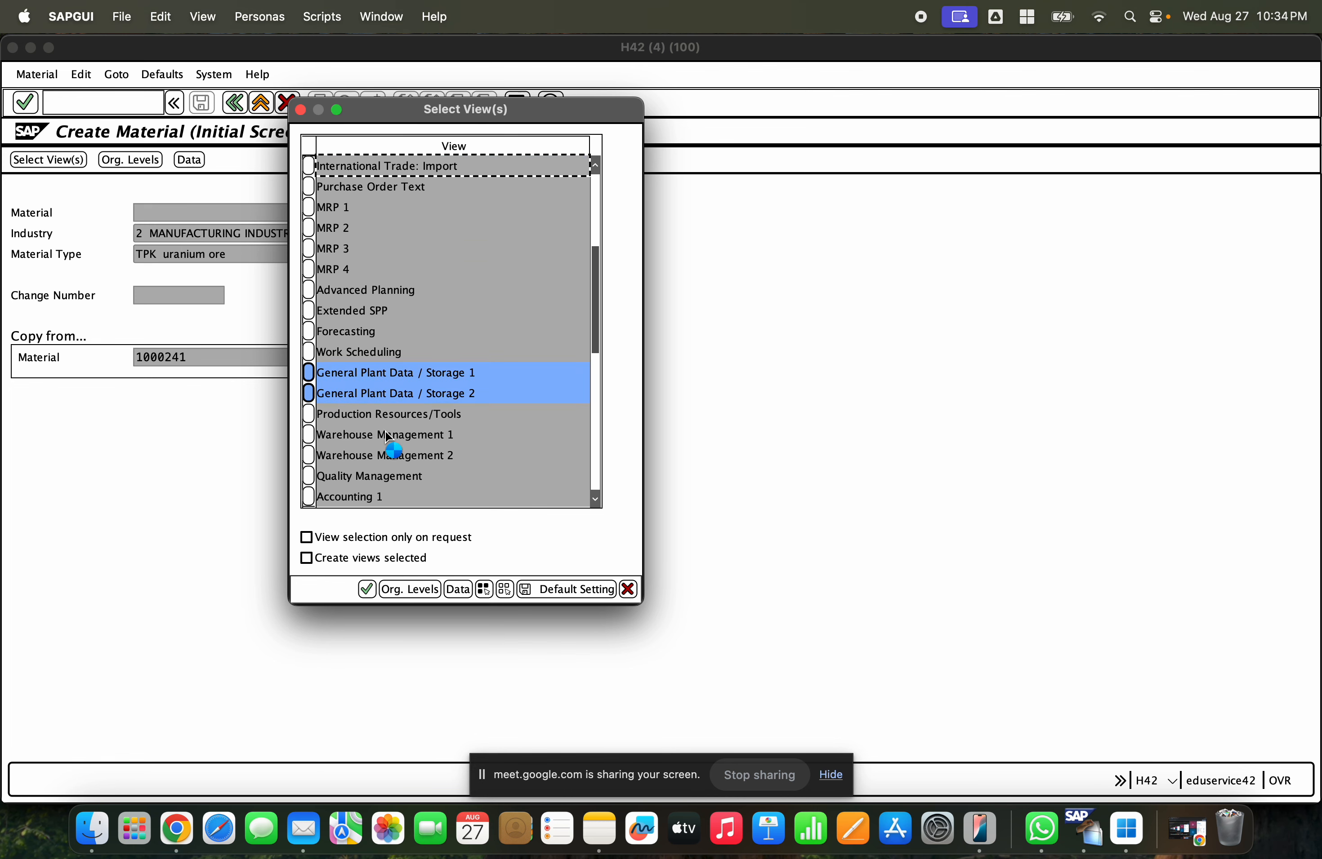
scroll(387, 434, "down", 4)
left_click(309, 414)
left_click(308, 434)
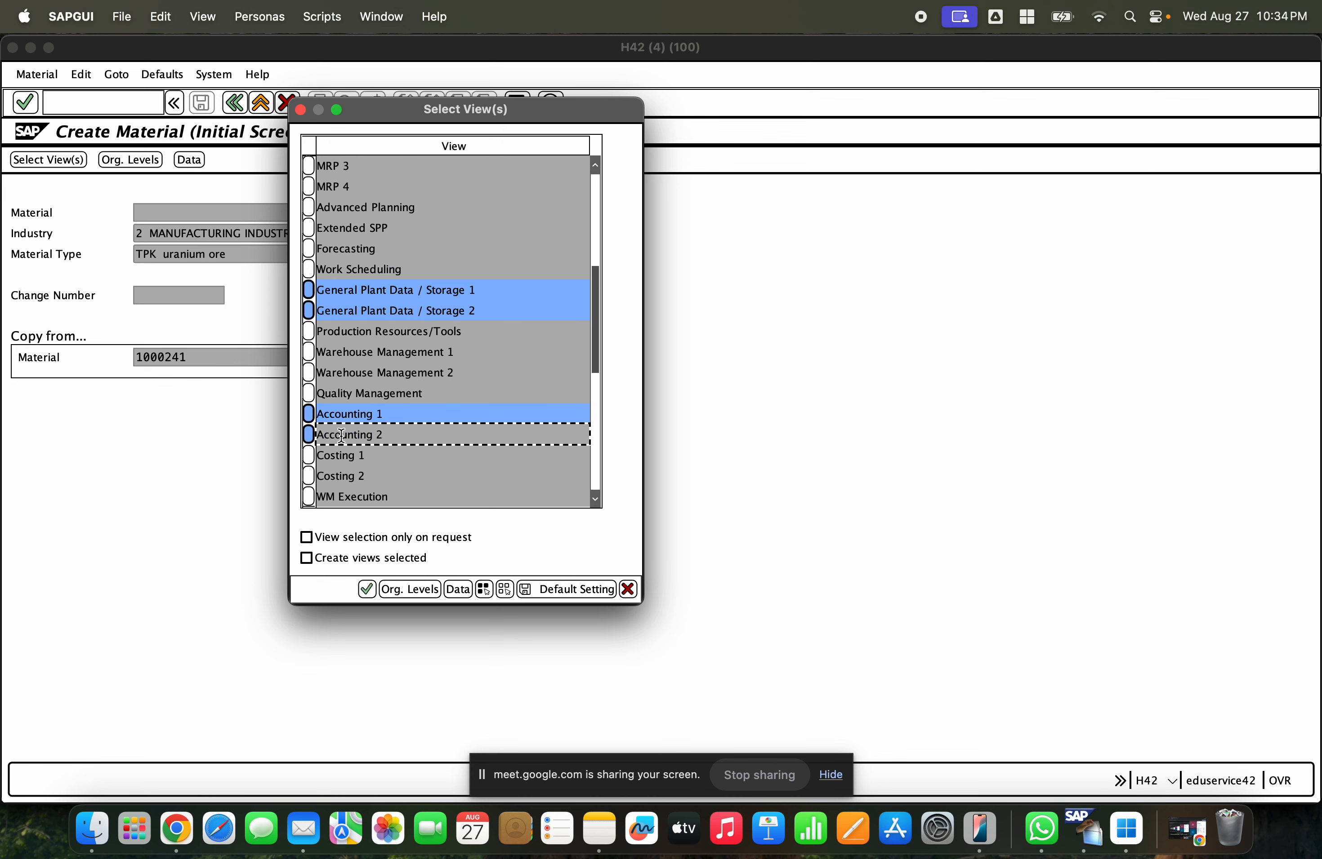
scroll(411, 410, "down", 1)
scroll(412, 407, "up", 15)
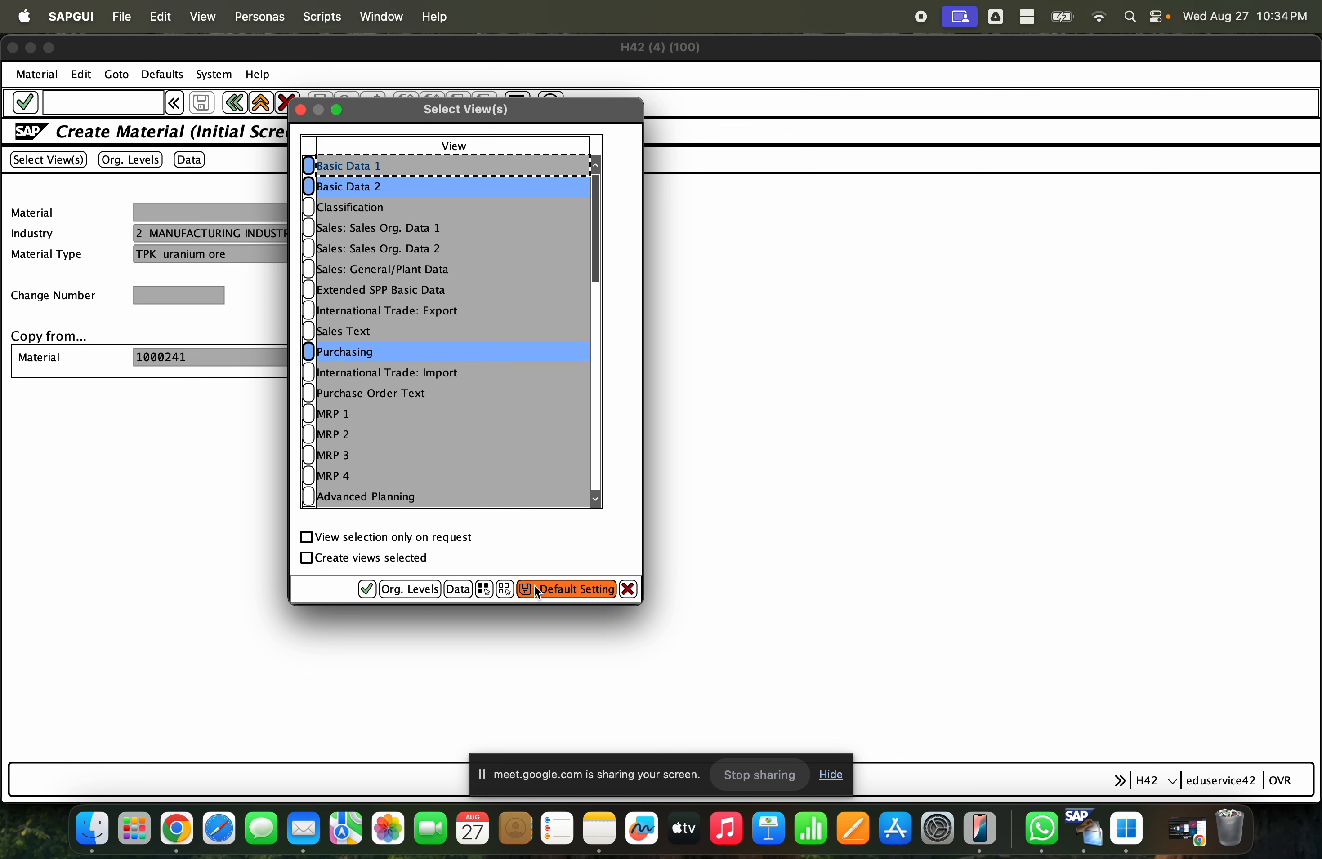
left_click(411, 589)
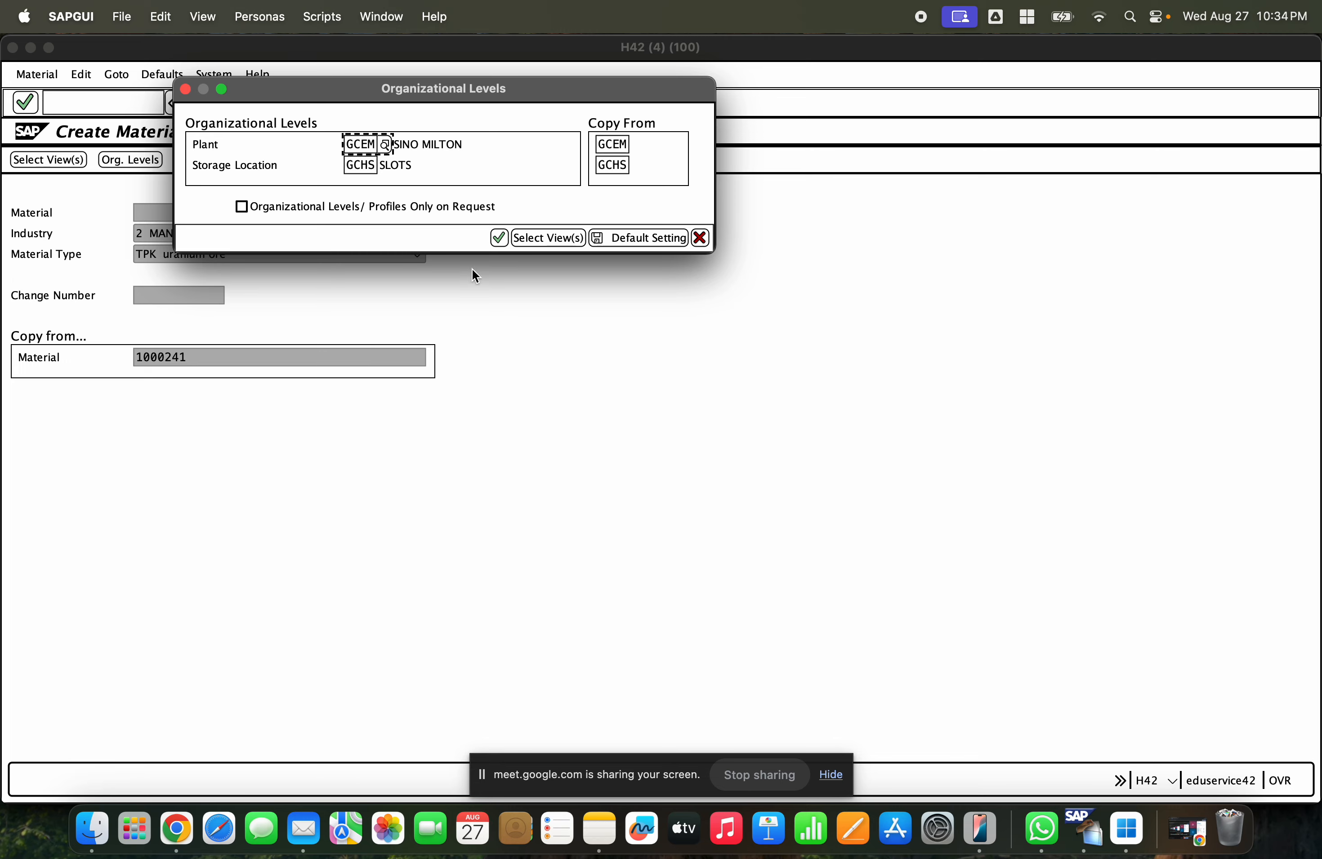
left_click(499, 238)
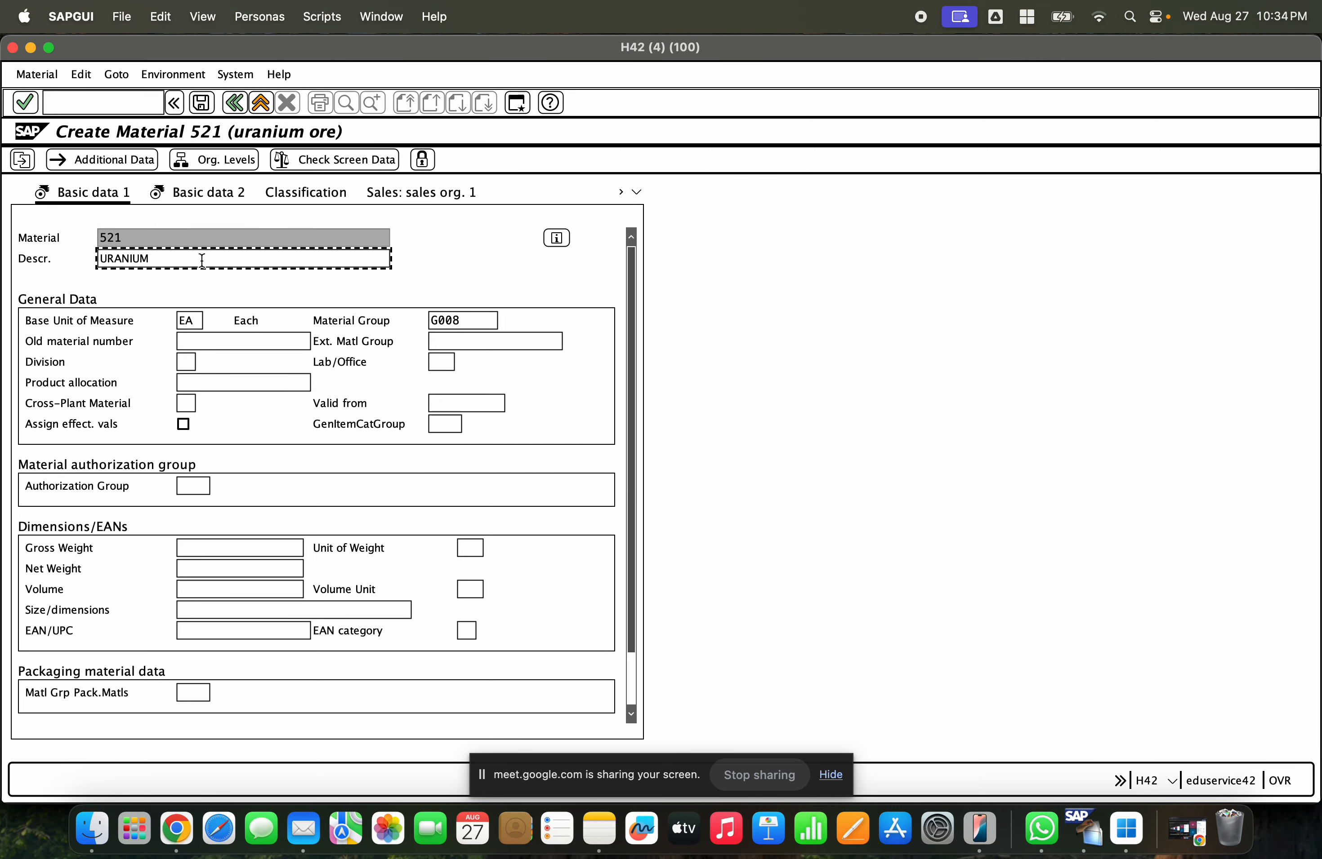
- Enter the description SOLID and step through all views to save the new material
left_click_drag(205, 258, 96, 258)
type("SOLID")
key("Return")
key("Return")
key("Return")
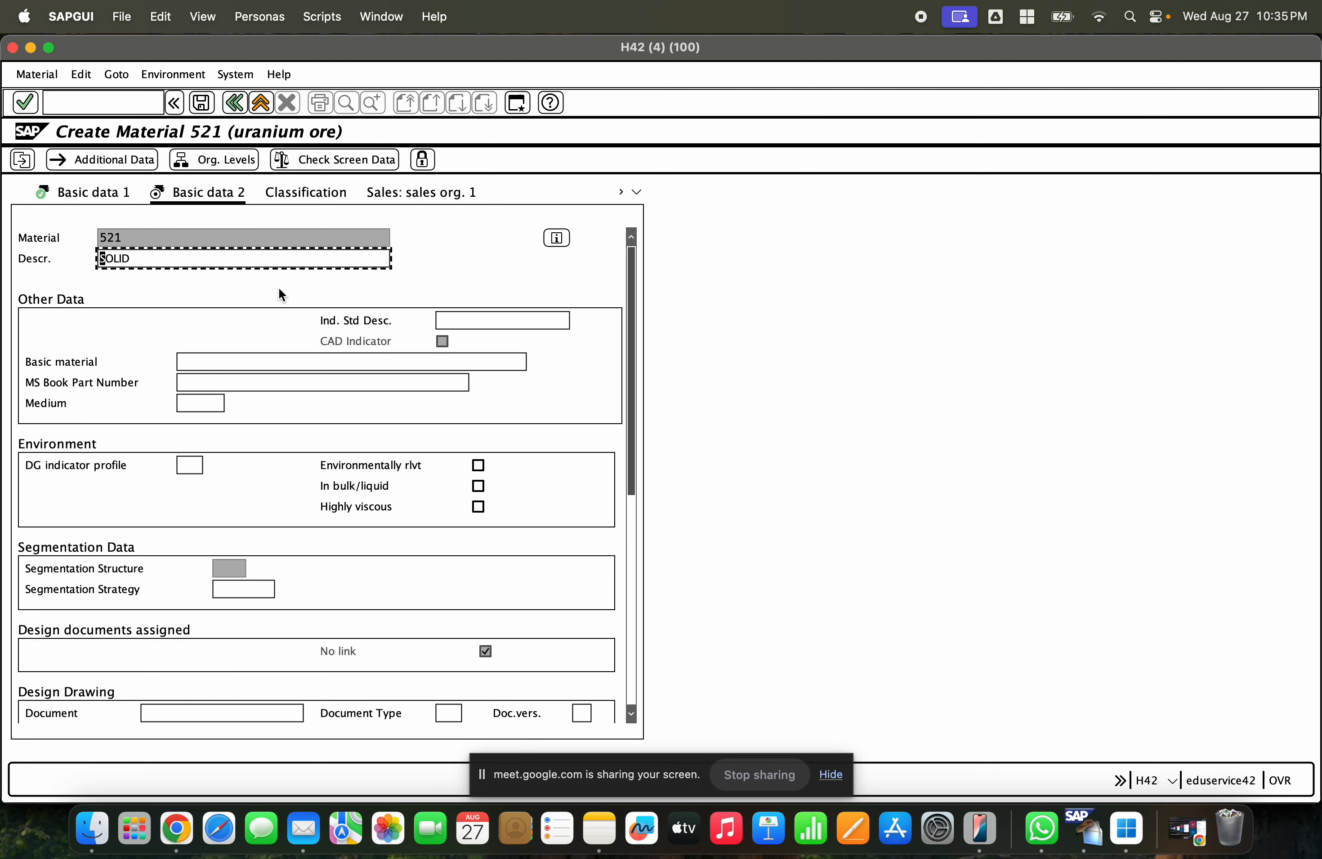
key("Return")
key("Return")
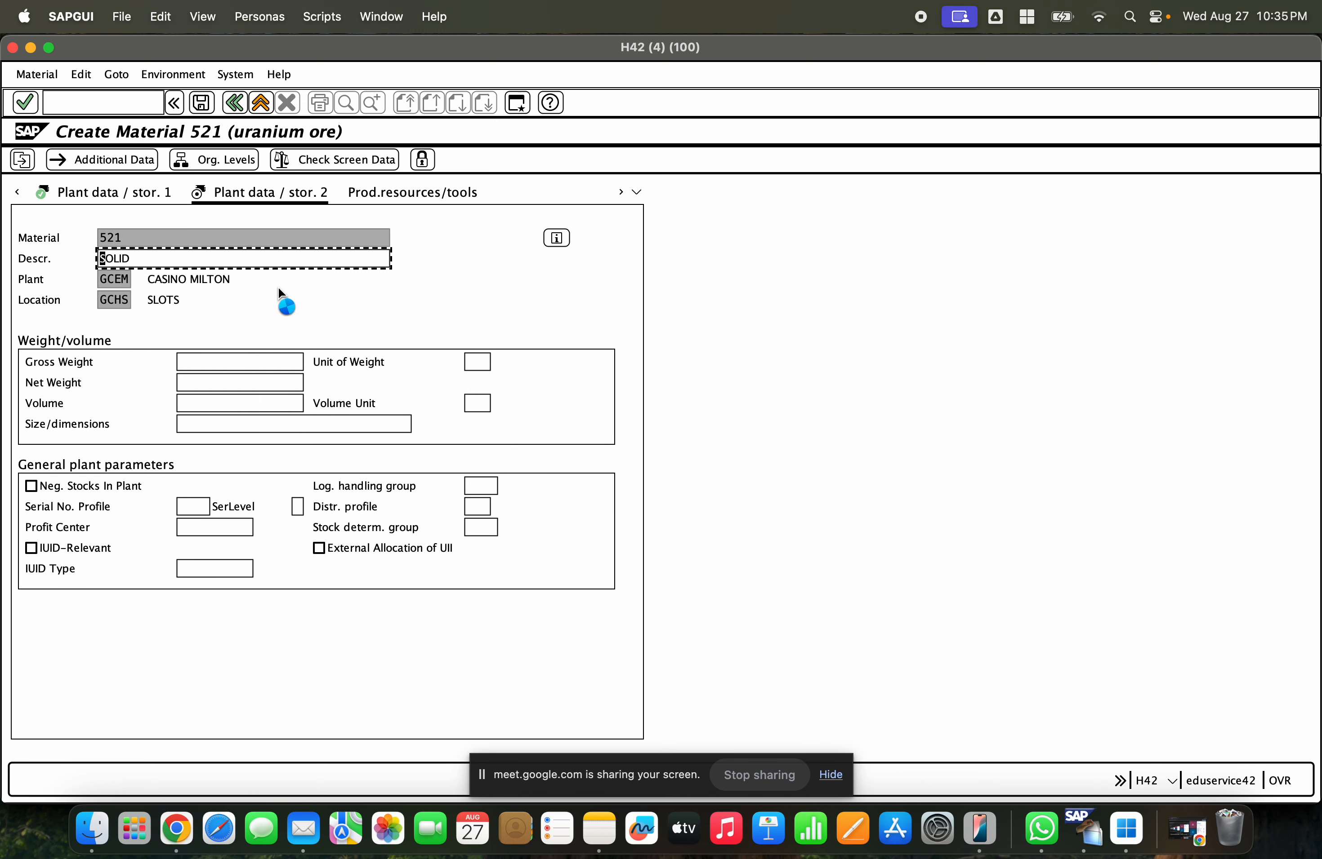
key("Return")
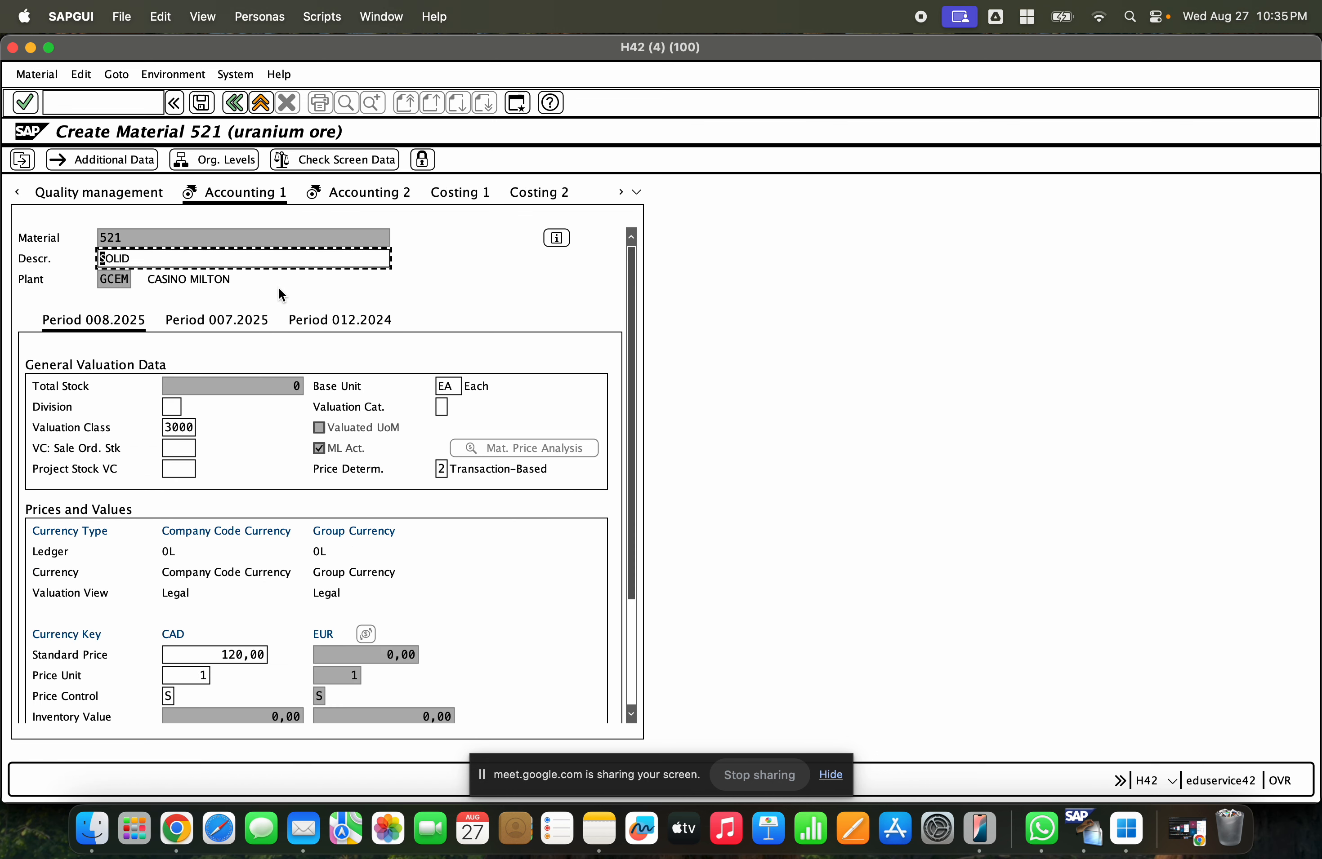
key("Return")
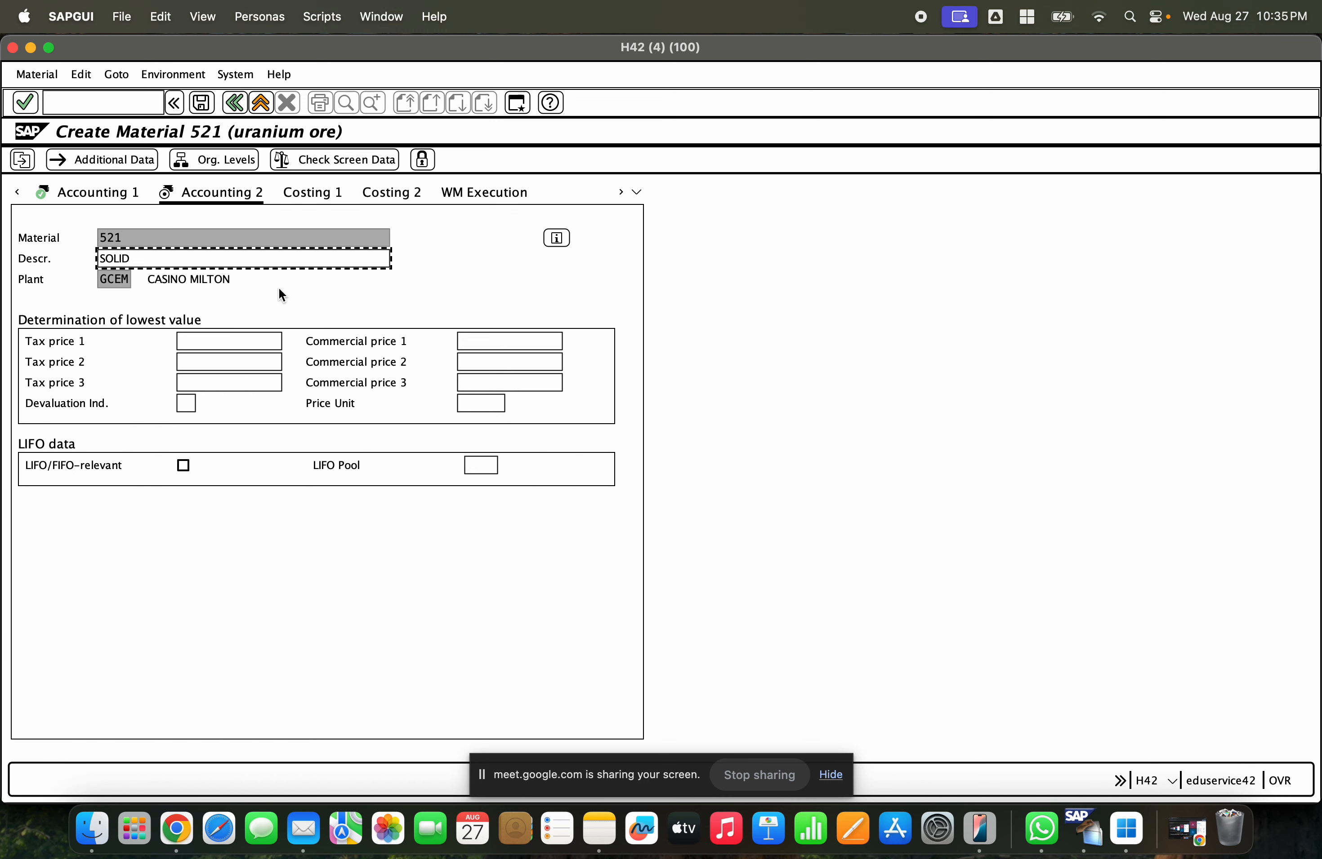
key("Return")
key("Return")
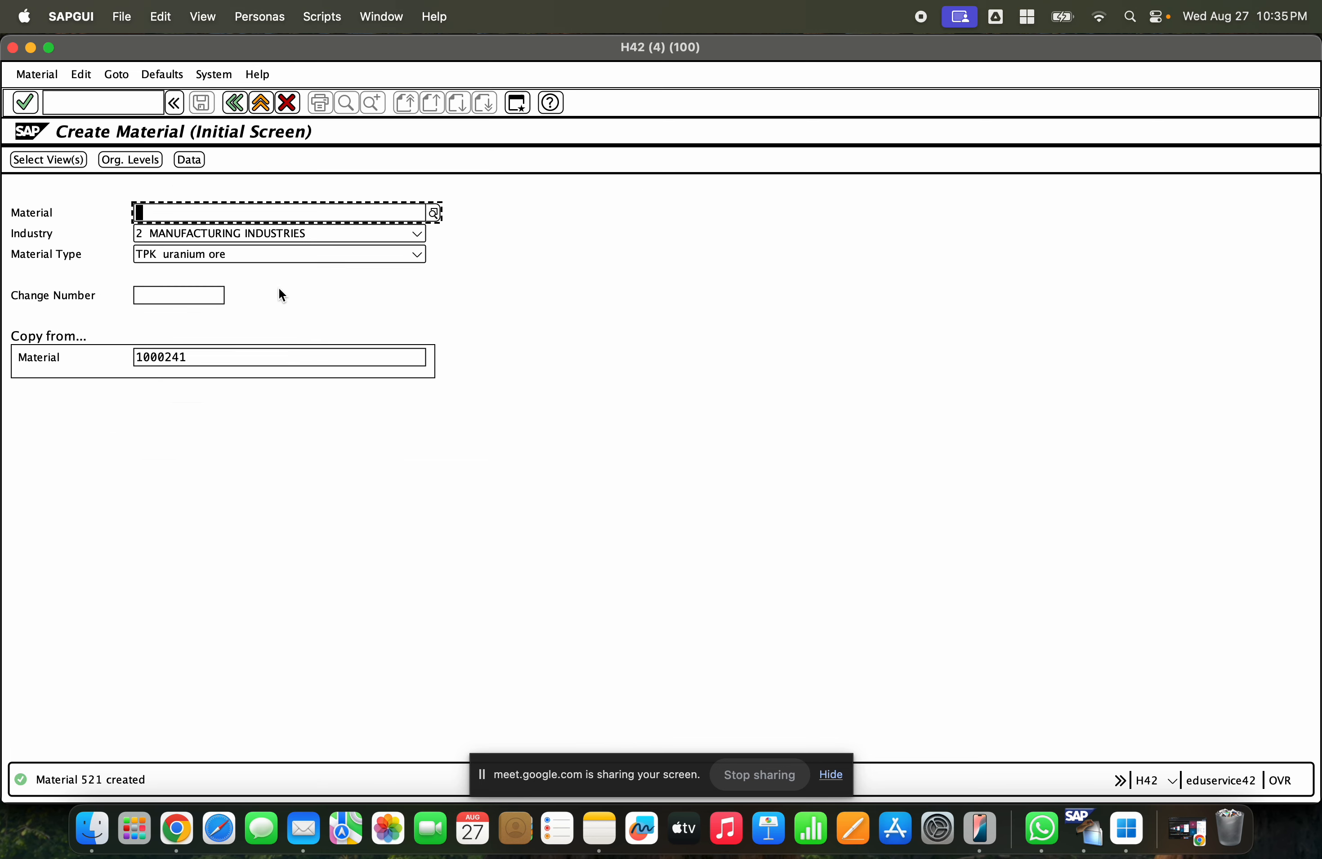
- Open the newly created material in Display Material
left_click(39, 74)
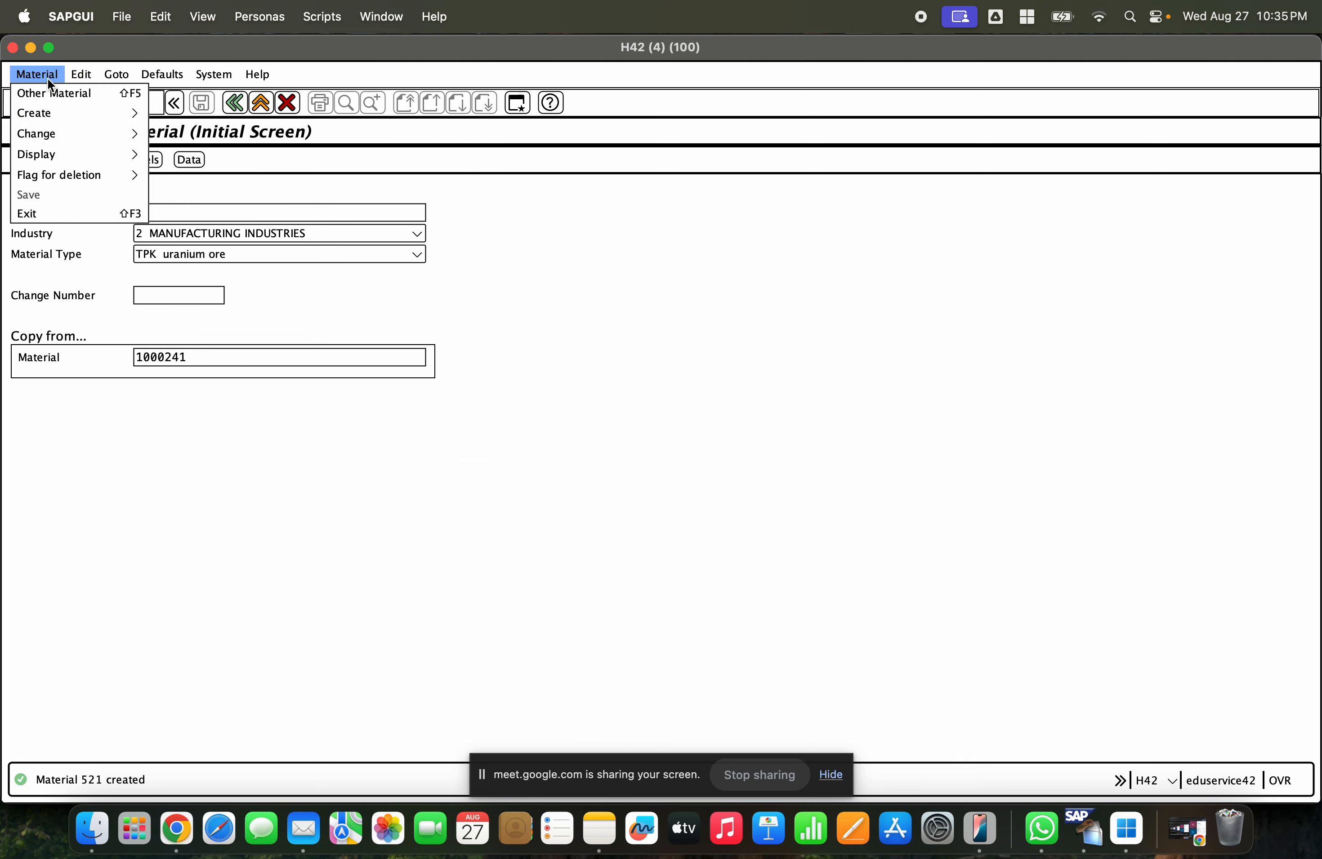
mouse_move(74, 154)
left_click(164, 153)
key("Return")
key("Escape")
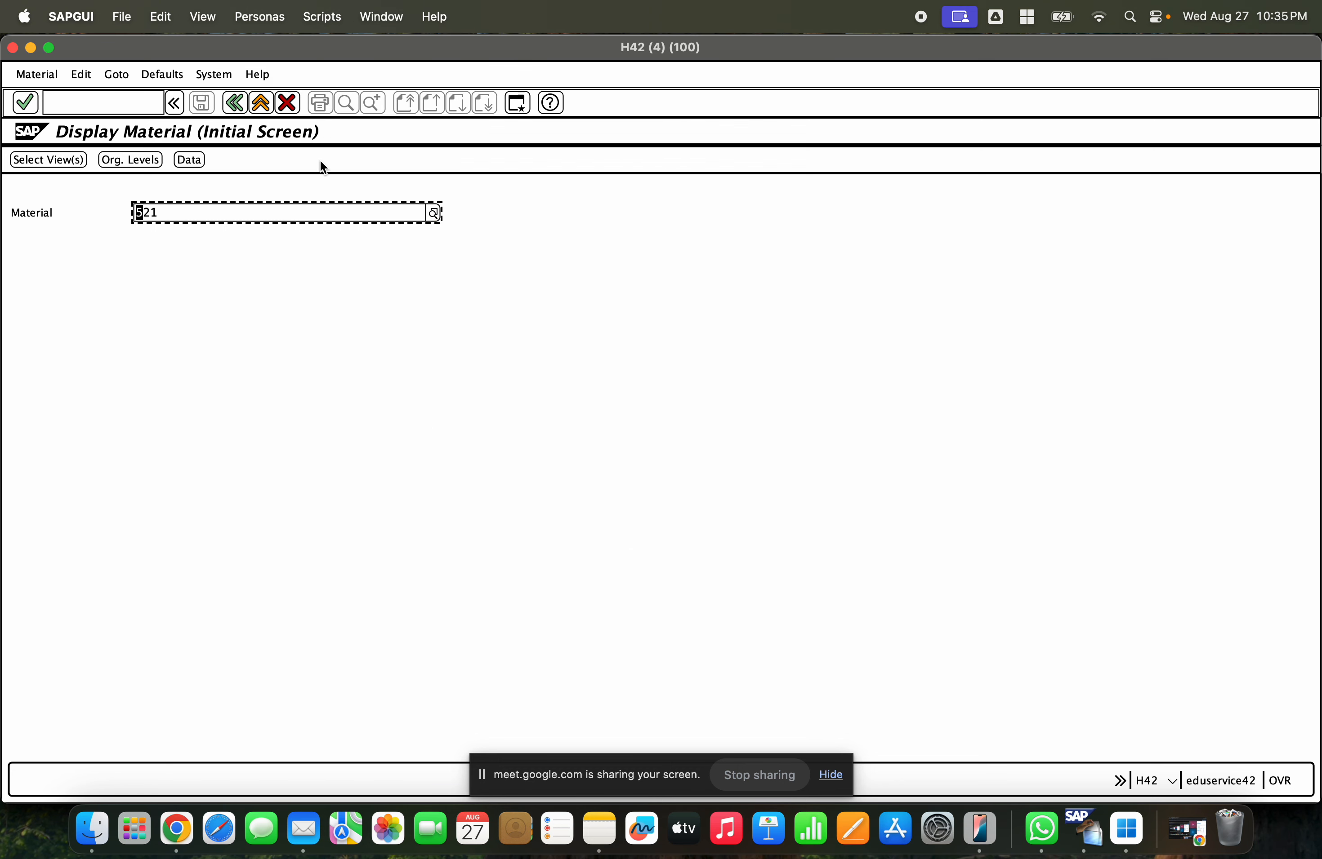
- Copy the new material's number from the Material field
left_click_drag(233, 207, 108, 216)
left_click(164, 210)
left_click_drag(163, 213, 129, 225)
key("super+c")
- Switch to the other SAP session, start the Materials List MM60, and clear the Material field
key("super+grave")
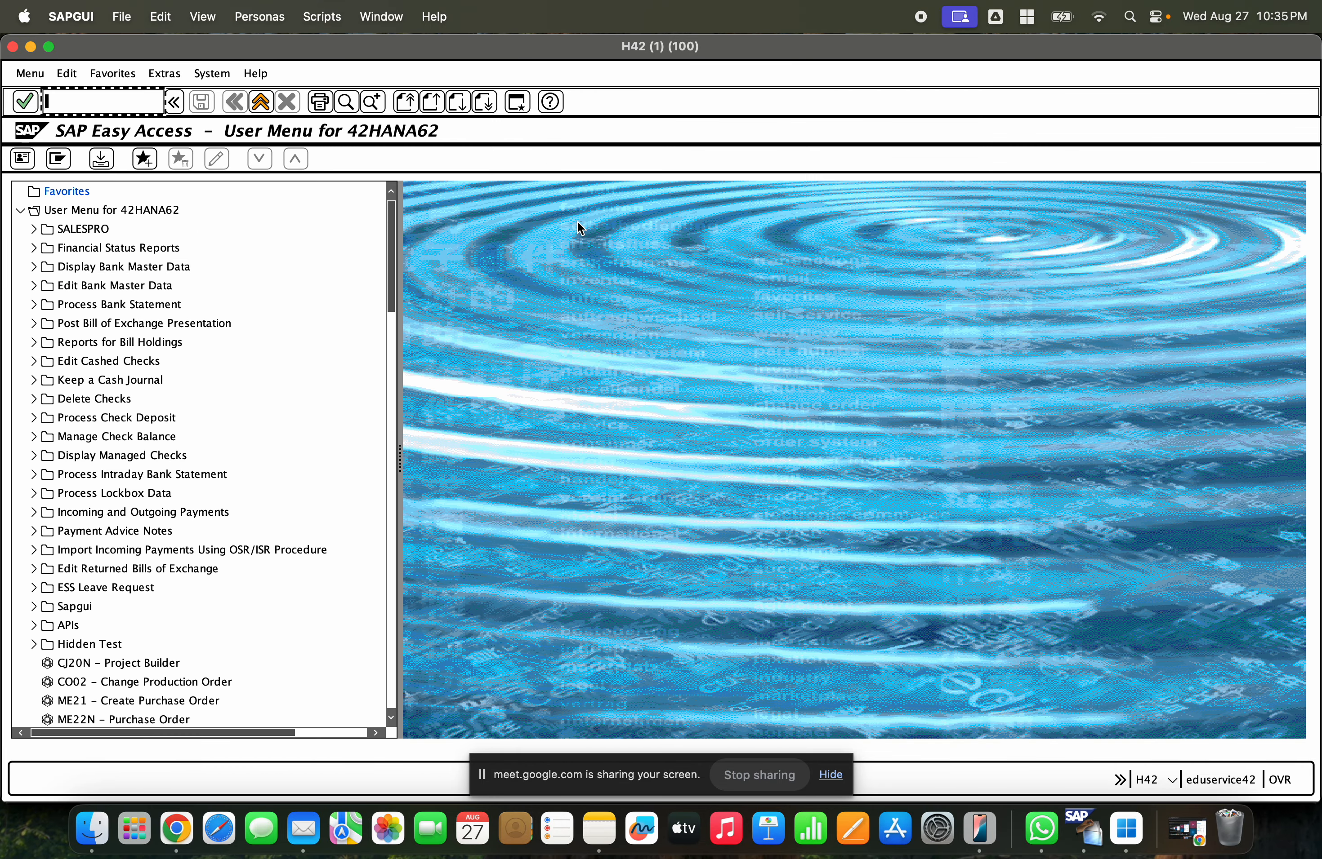
type("mm60")
key("Return")
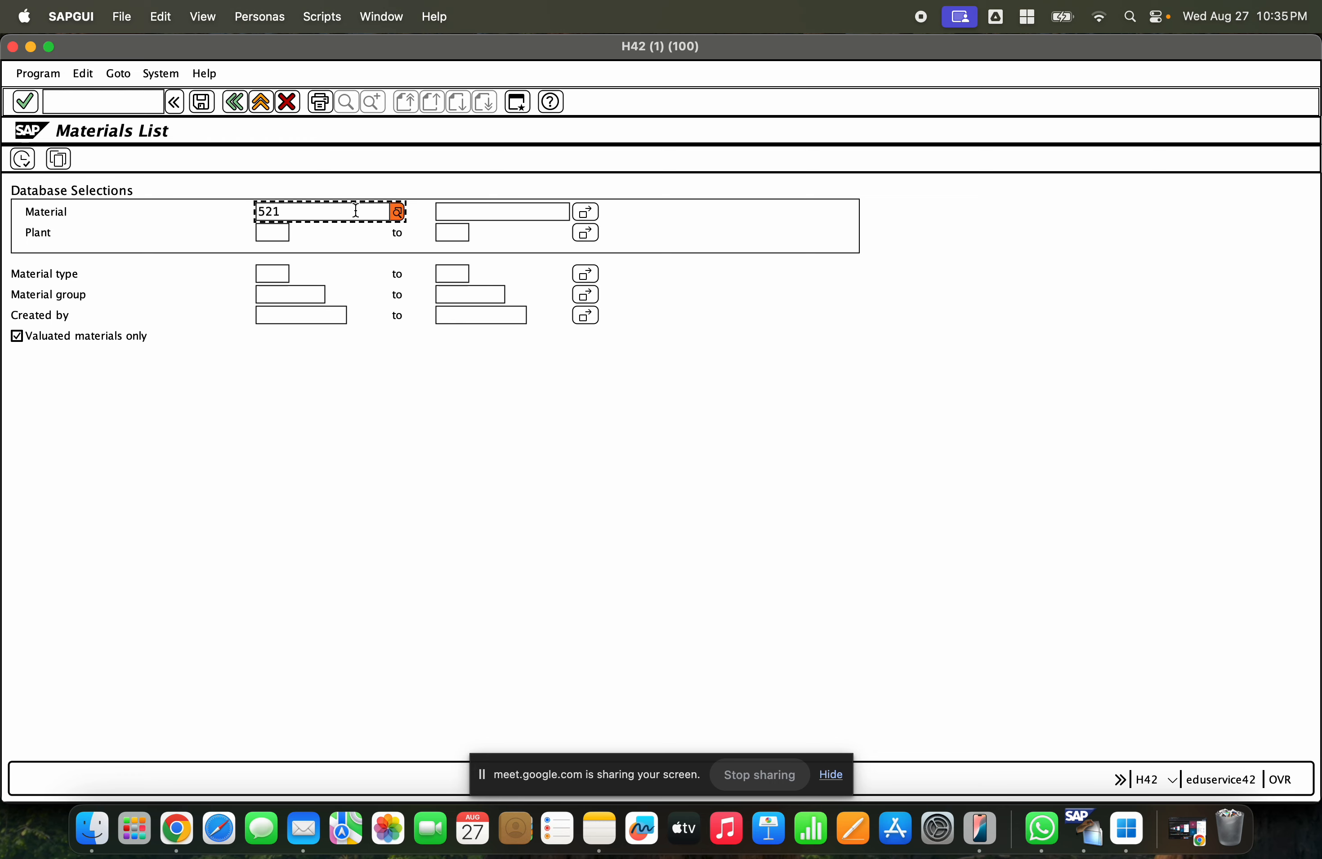
left_click_drag(284, 213, 248, 212)
key("BackSpace")
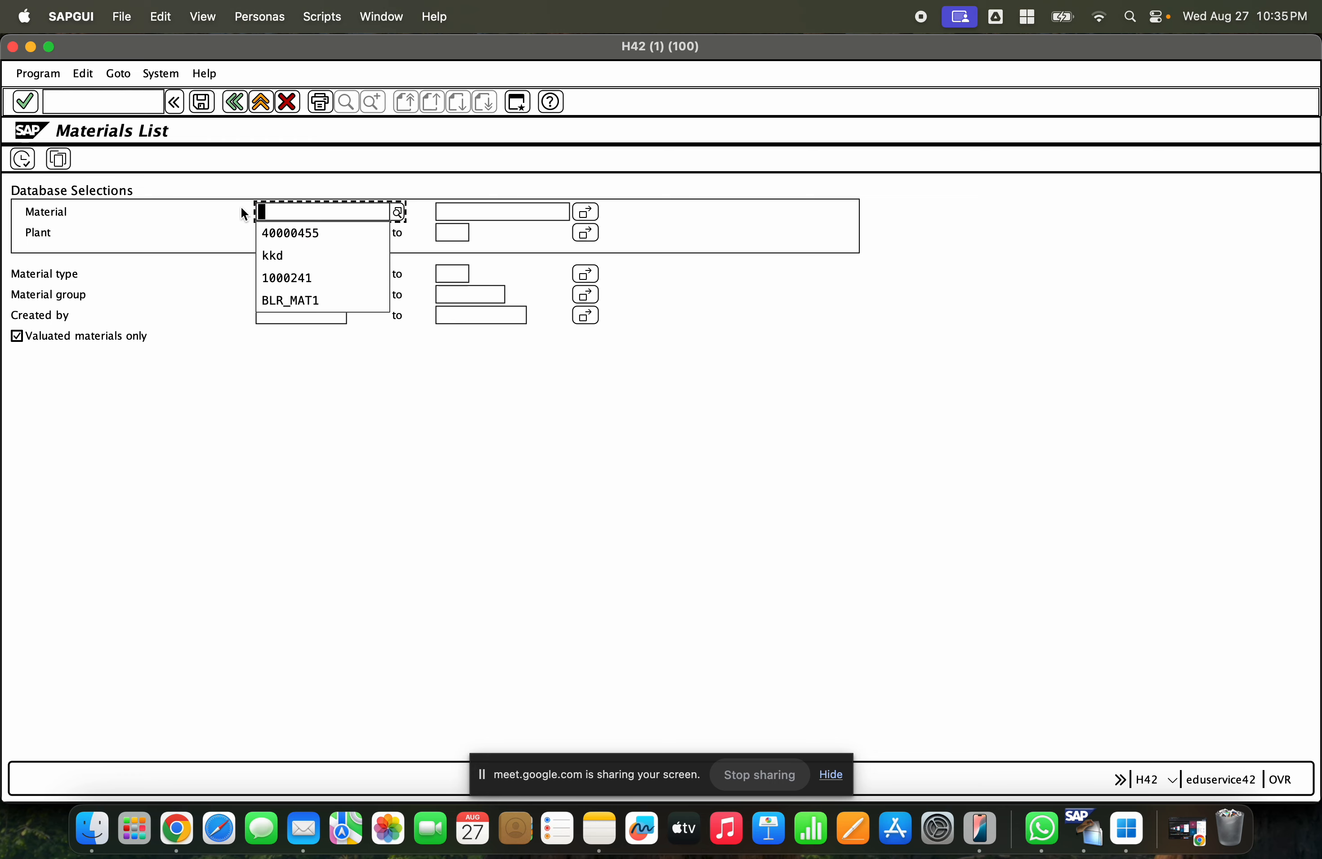
- Run the Materials List for materials 10000241 and 521 using the multiple selection for Material
type("1")
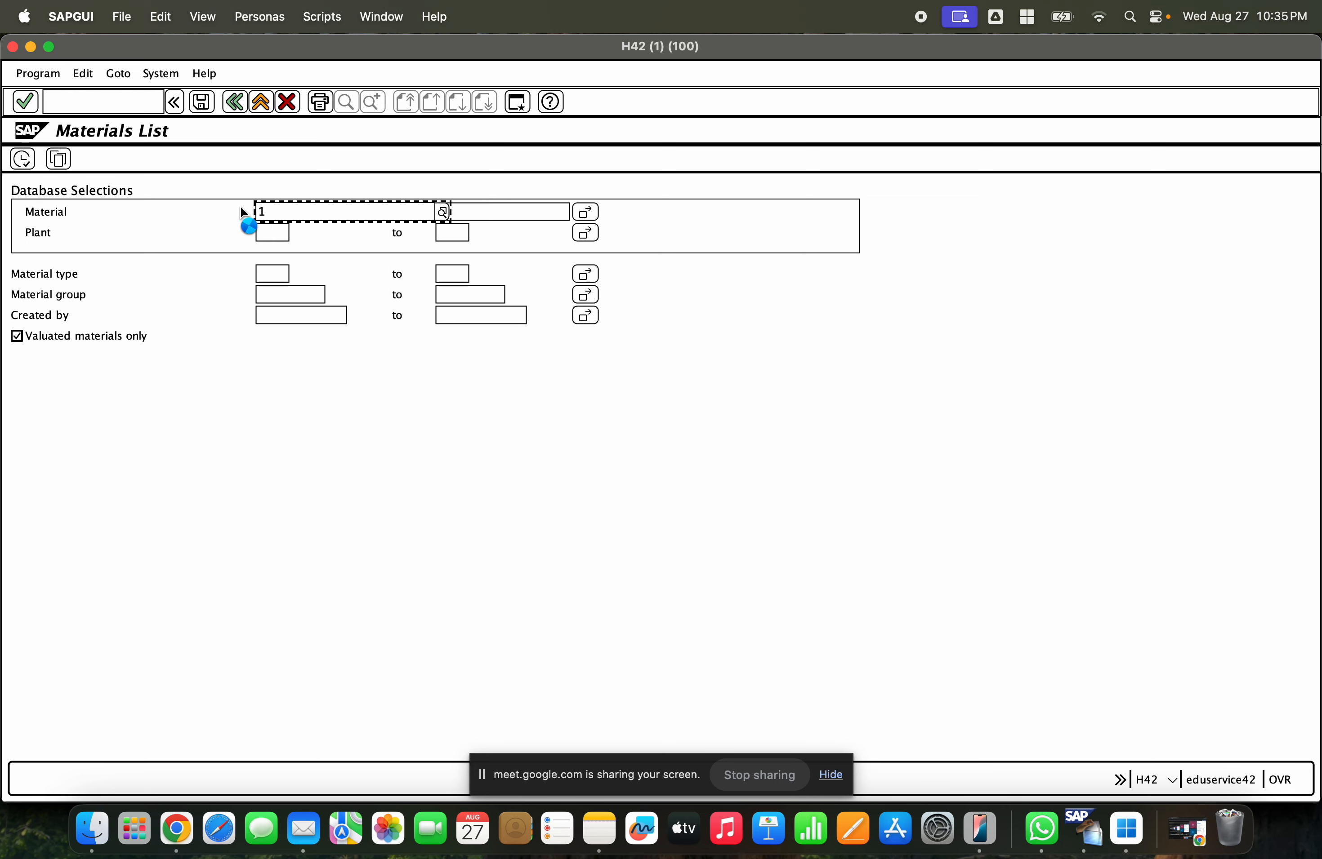
type("0000")
key("BackSpace")
type("2")
key("Tab")
key("shift+Tab")
key("BackSpace")
key("BackSpace")
key("BackSpace")
key("BackSpace")
type("10000241")
key("Tab")
key("Tab")
key("Return")
left_click(182, 211)
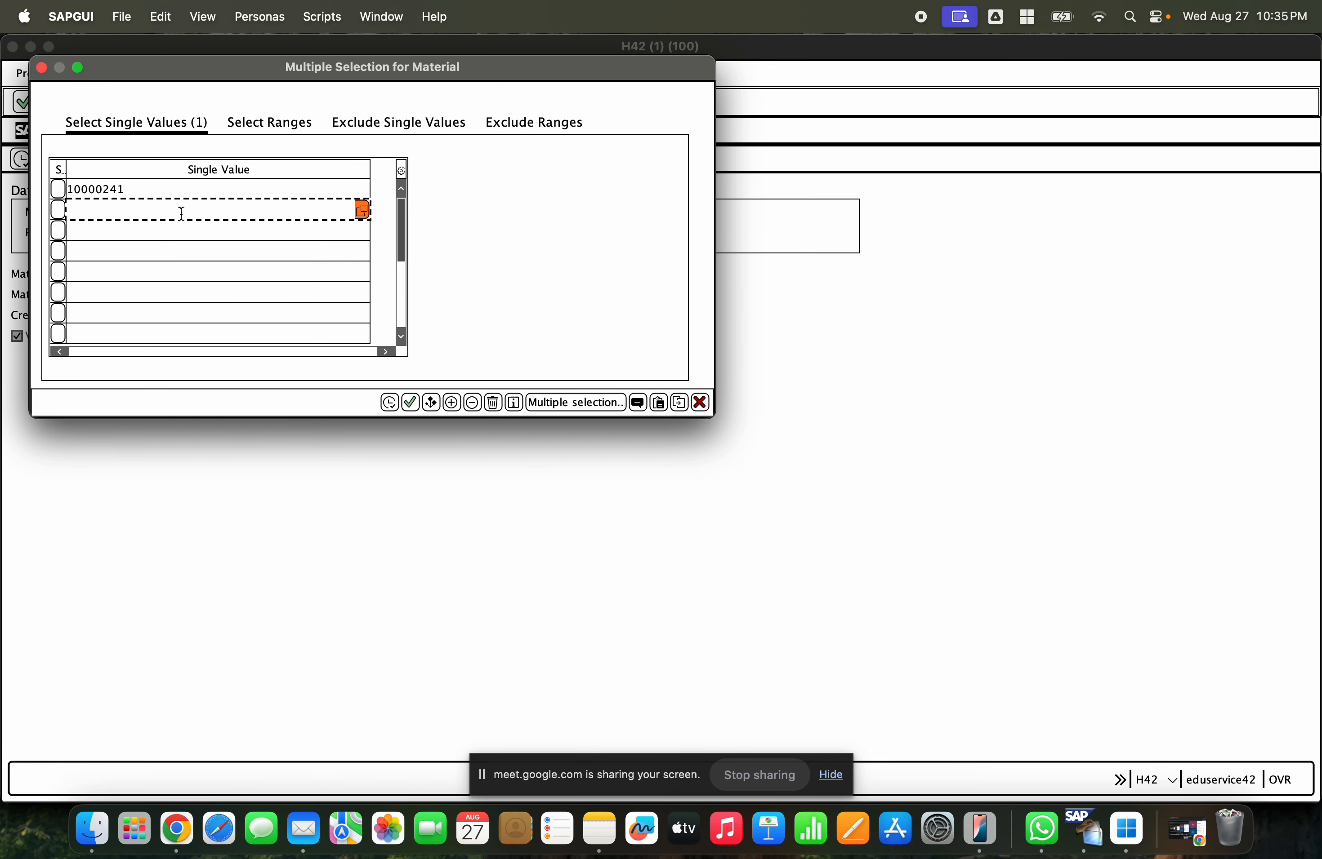
type("521")
left_click(389, 402)
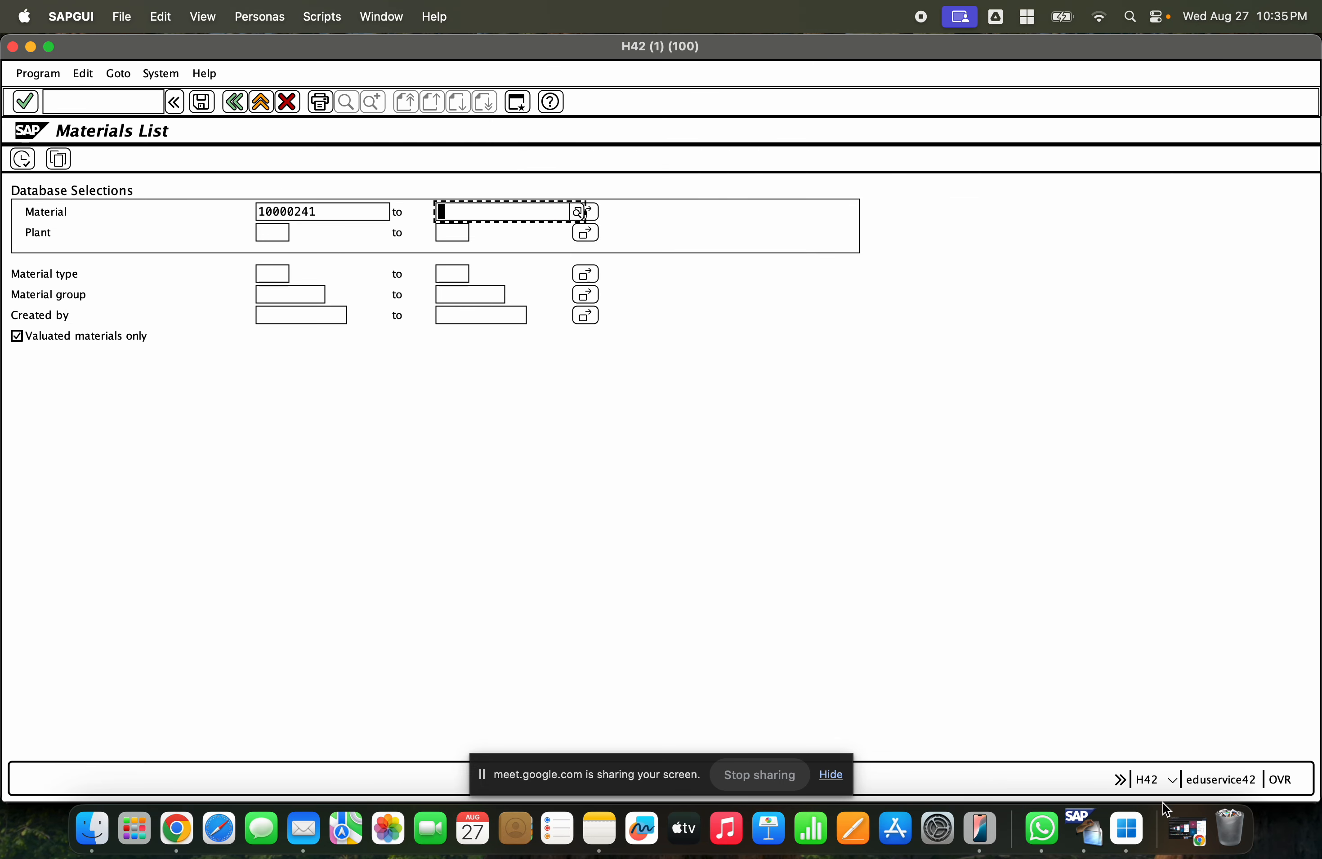
left_click(23, 159)
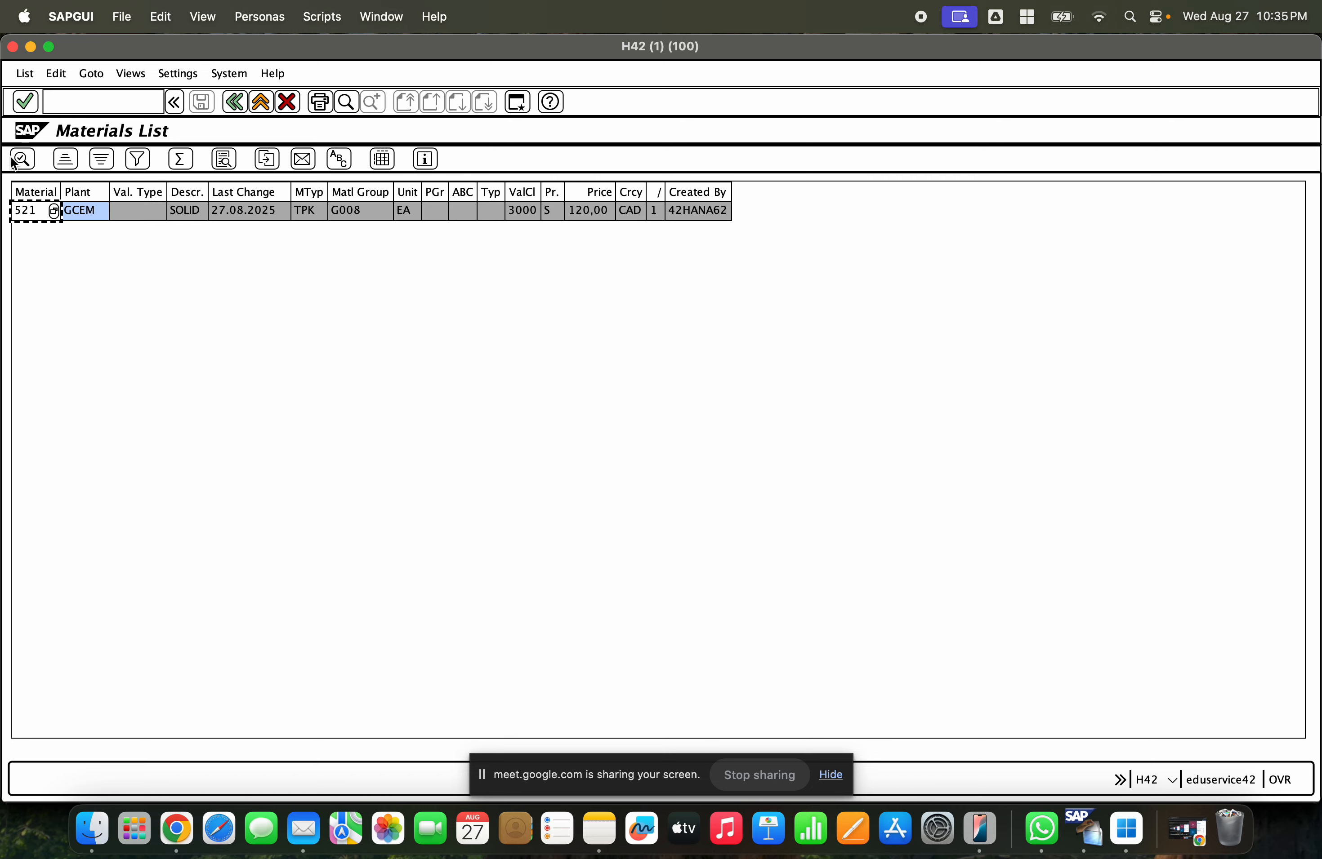
- Rerun the Materials List with material 1000241 and inspect its plant entries
left_click(234, 102)
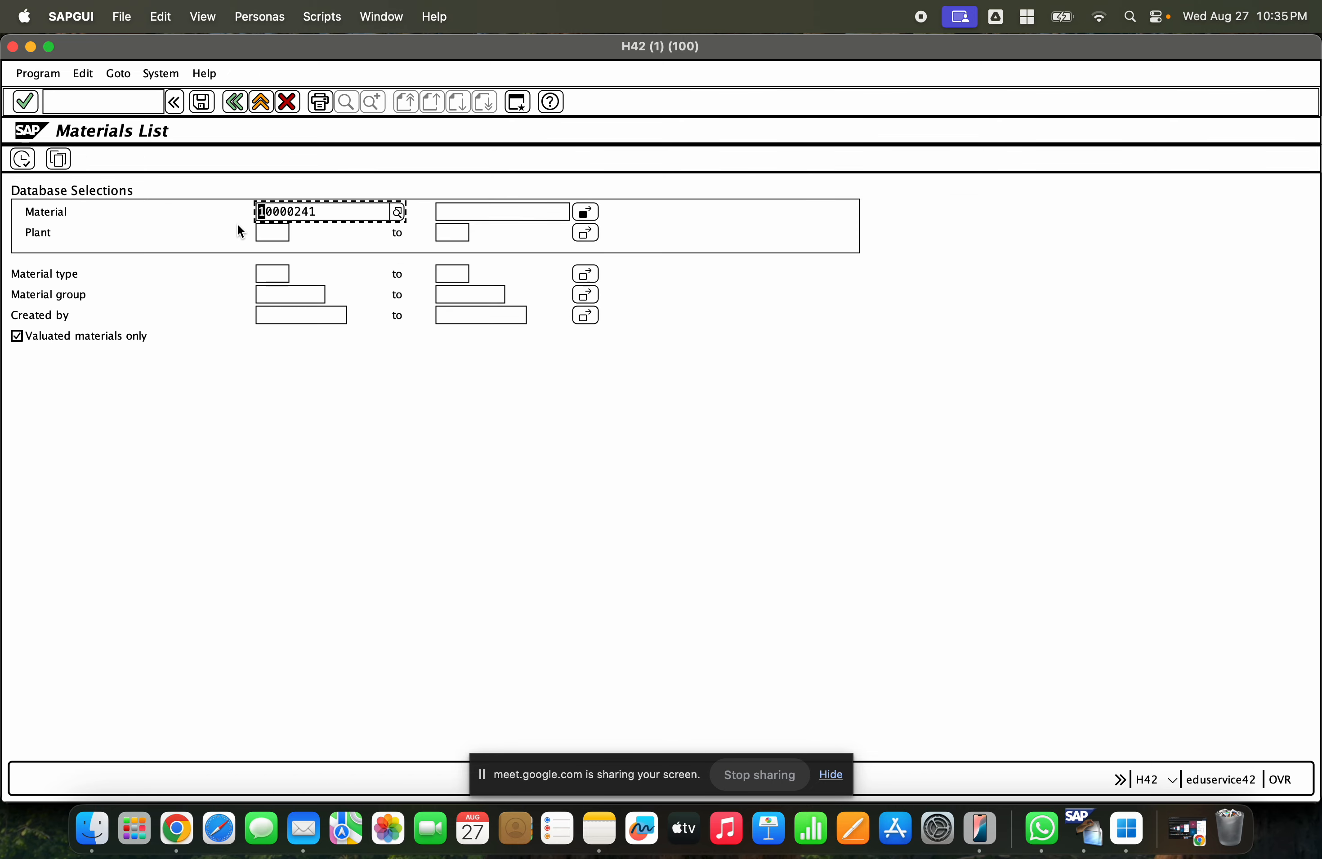
left_click(289, 210)
key("BackSpace")
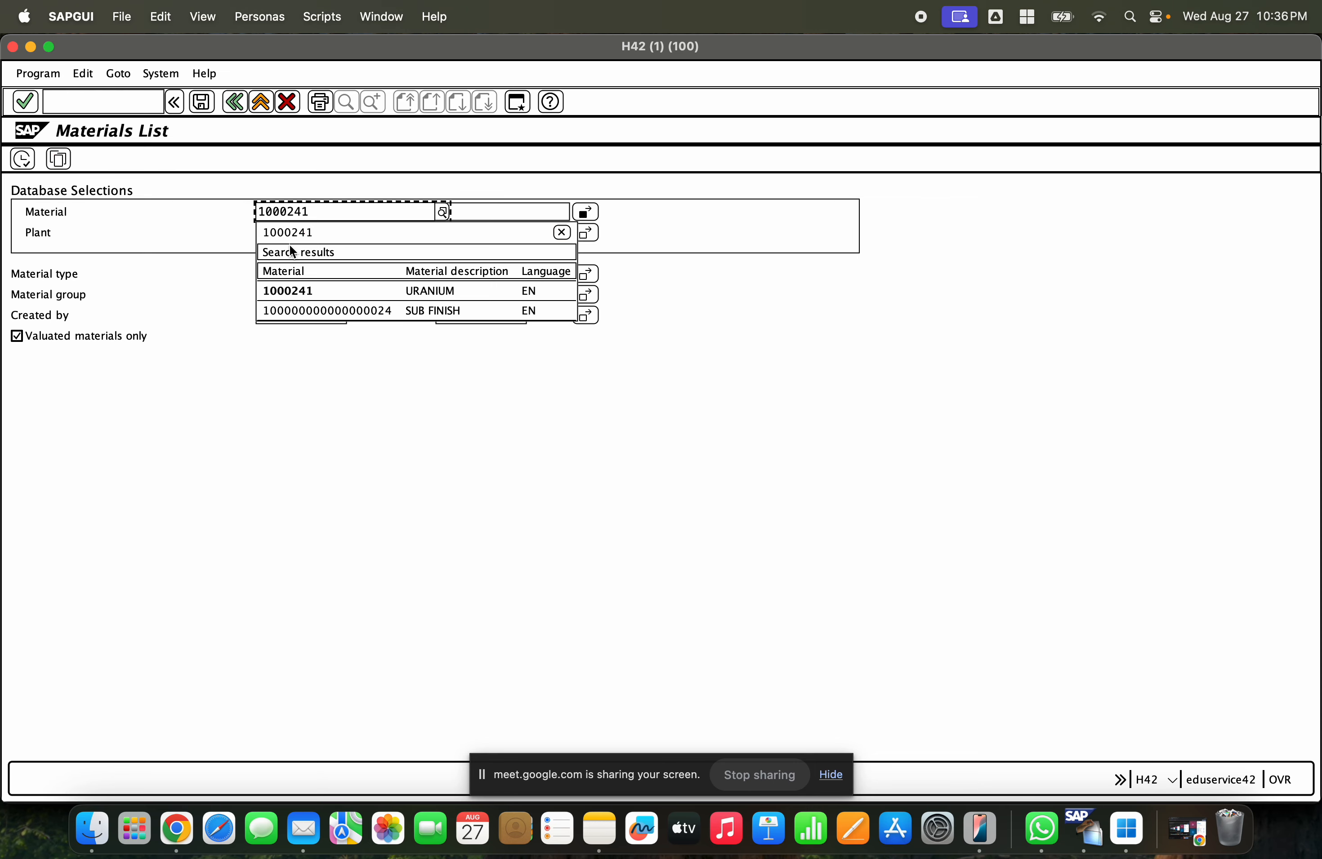
left_click(296, 285)
left_click(20, 158)
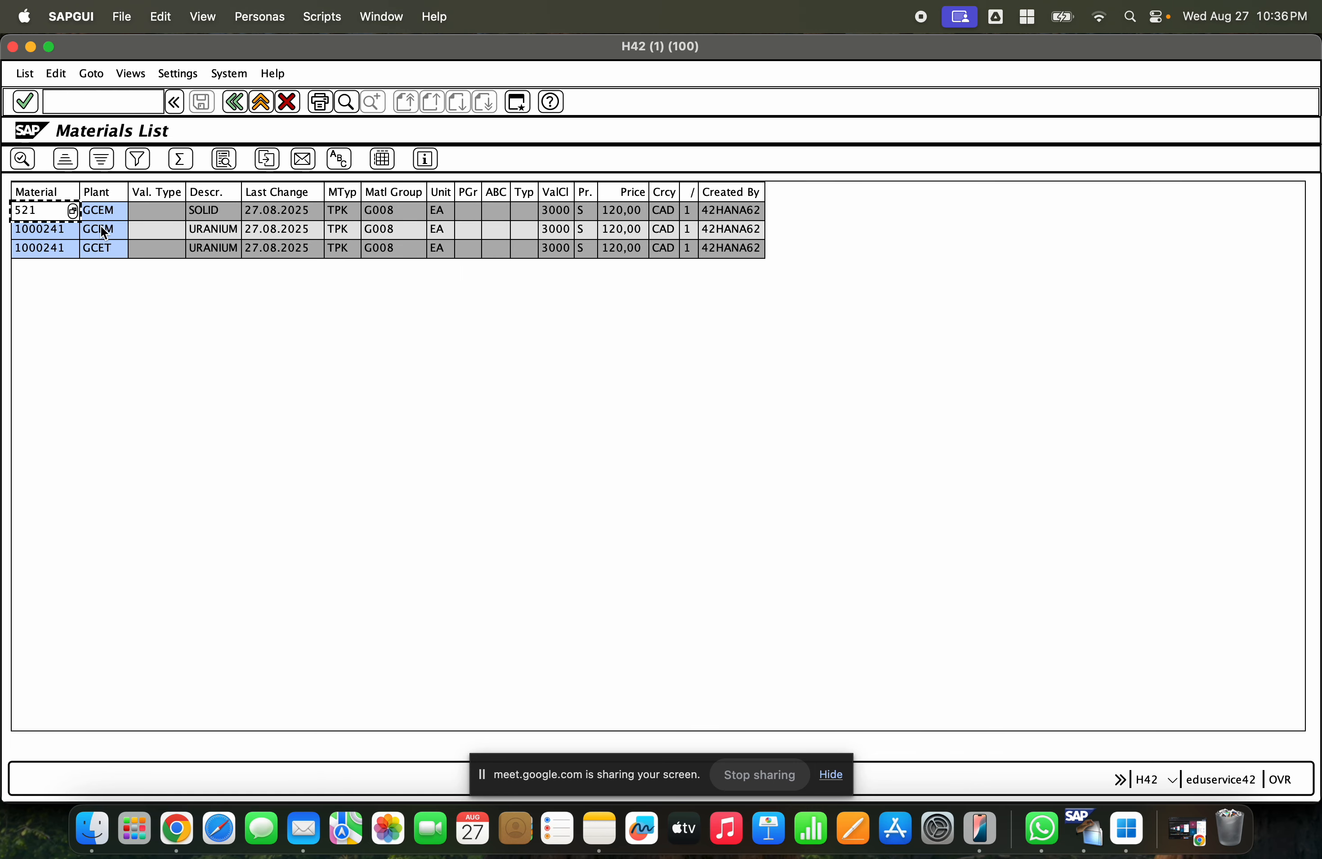
left_click(101, 226)
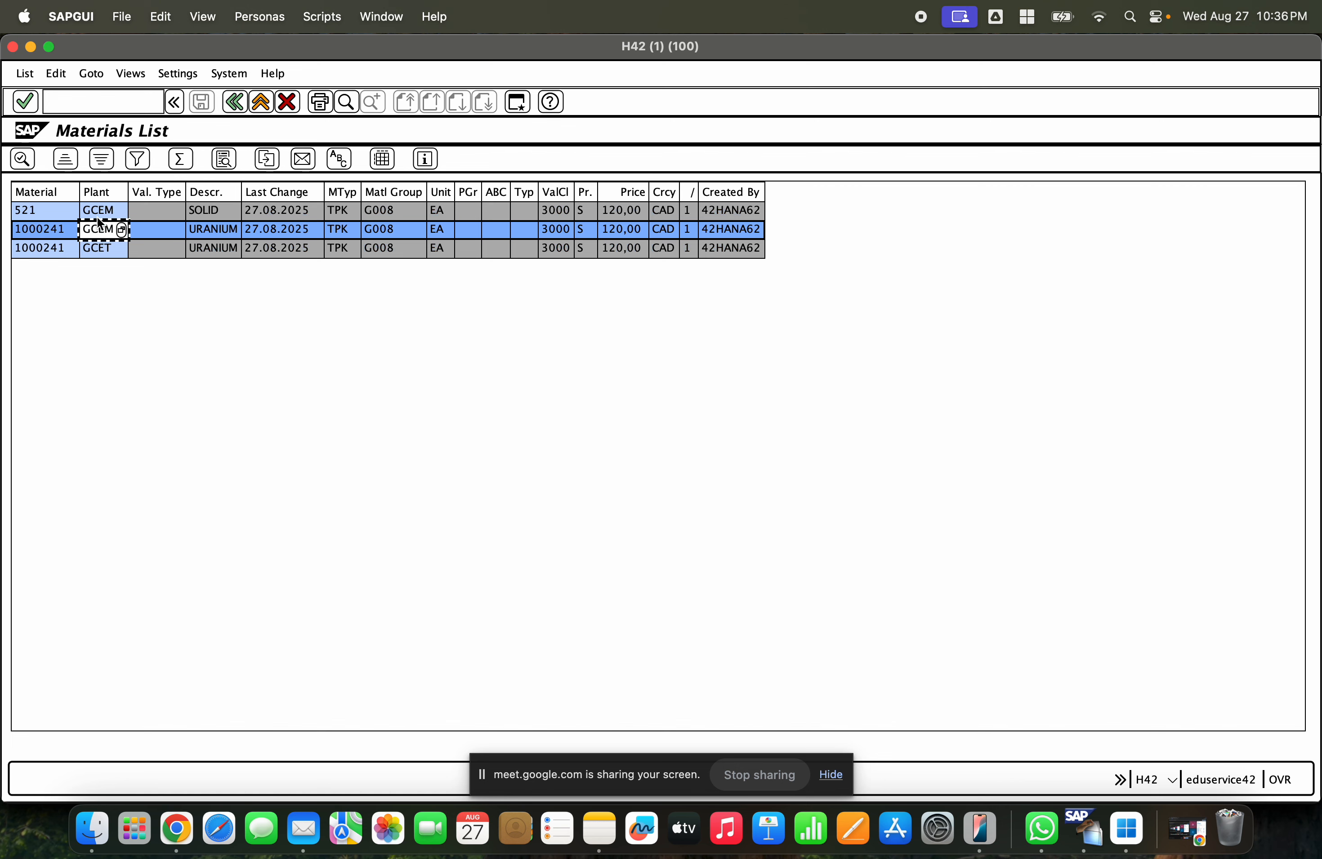
left_click(48, 231)
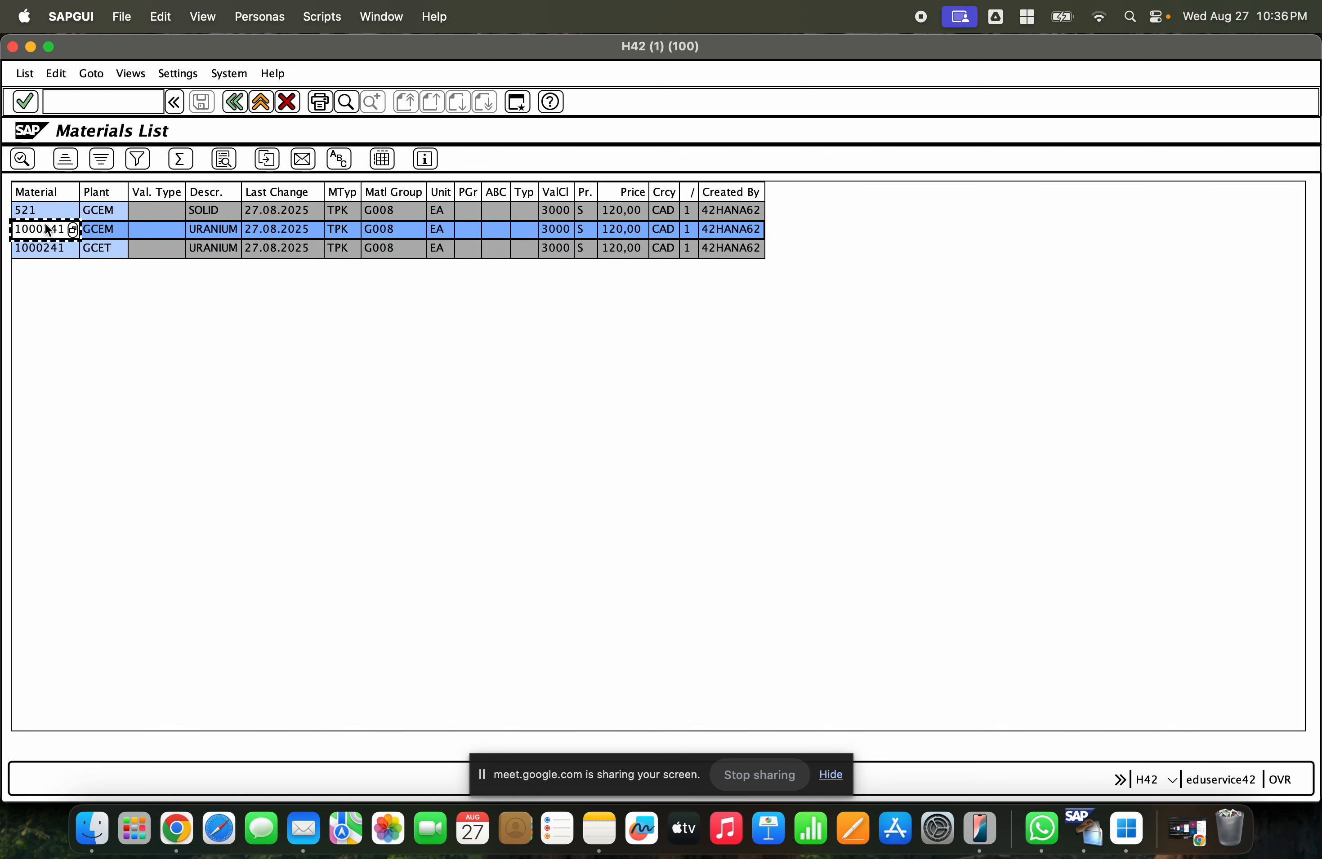
left_click(42, 208)
- Restrict the Materials List selection to plant GCEM and execute it again
left_click(231, 105)
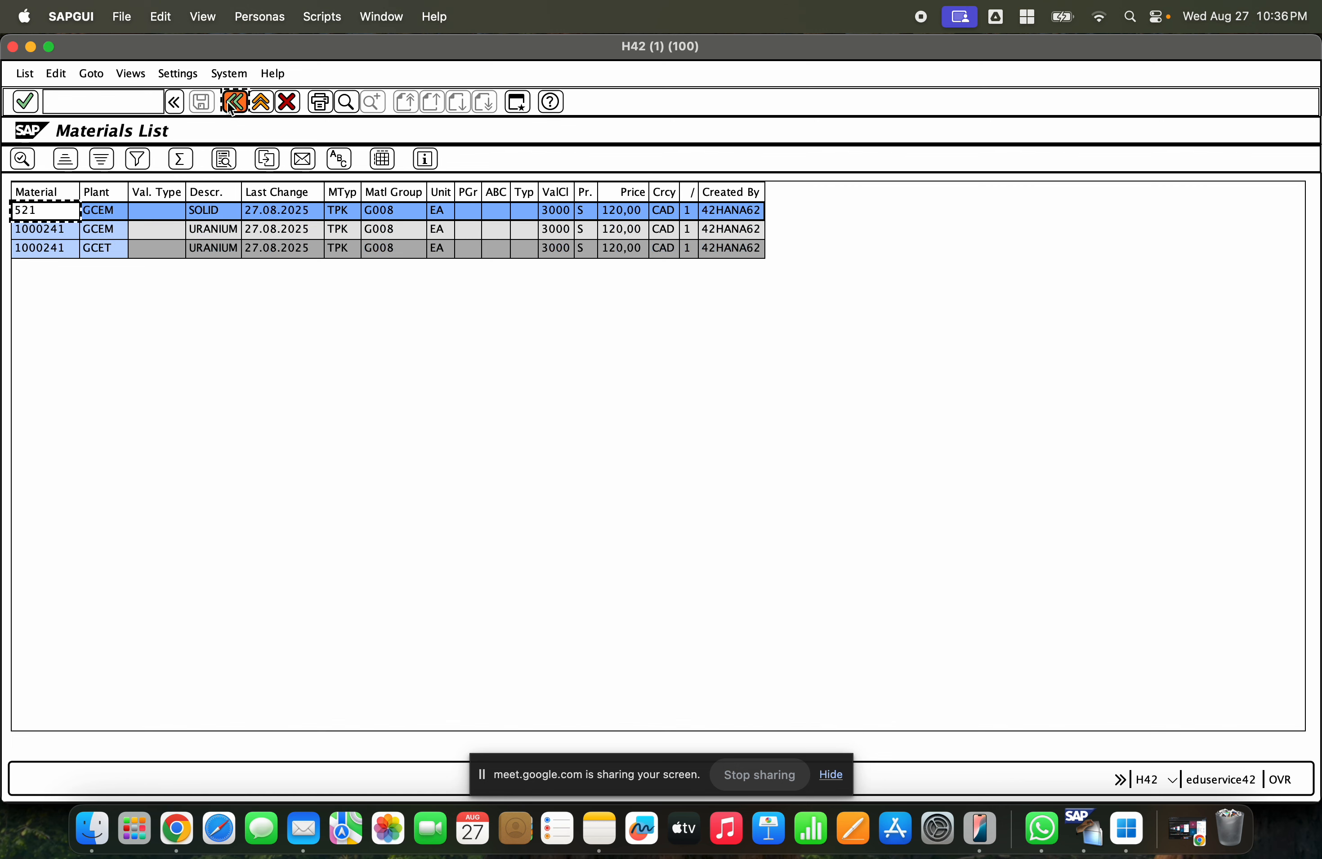
left_click(268, 231)
type("gc")
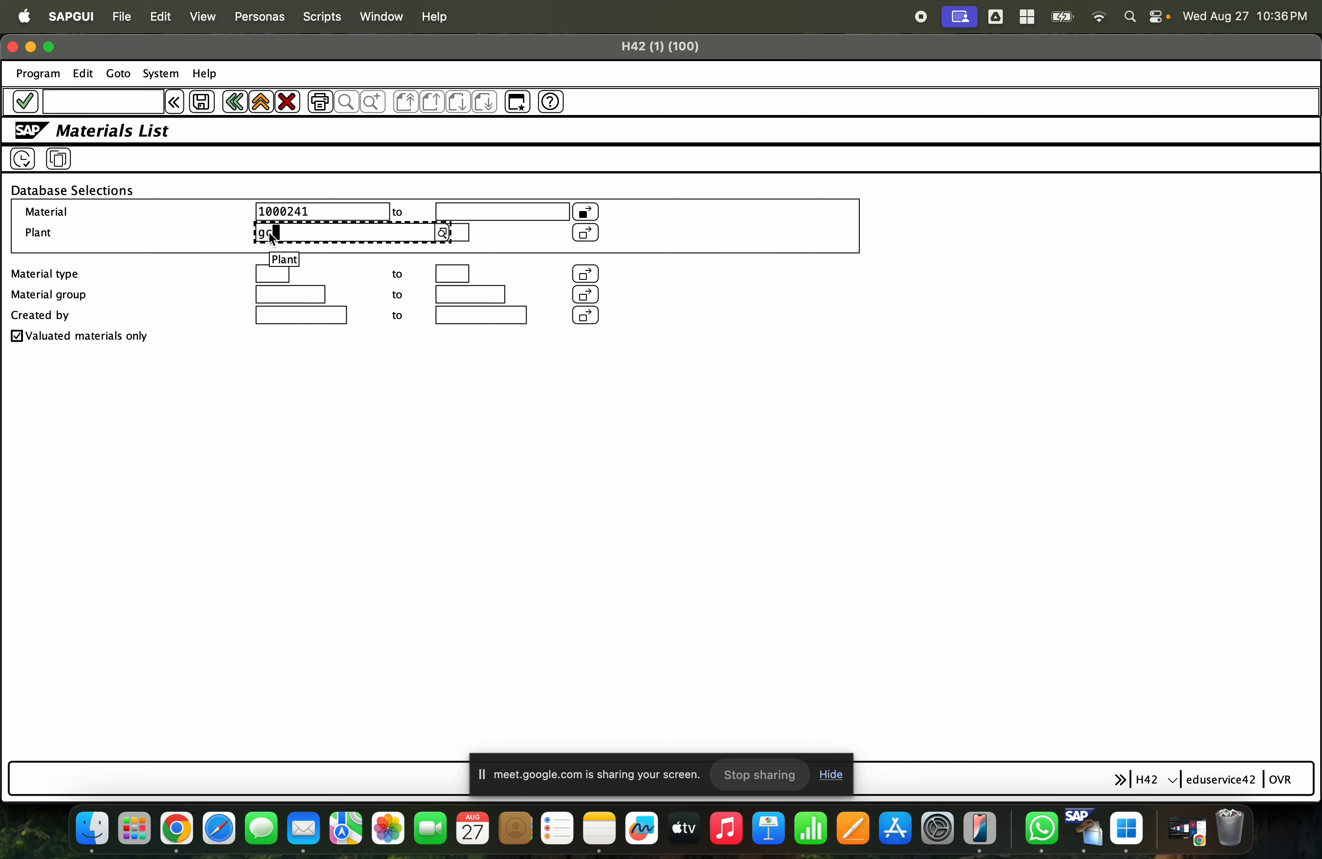
type("em")
left_click(21, 160)
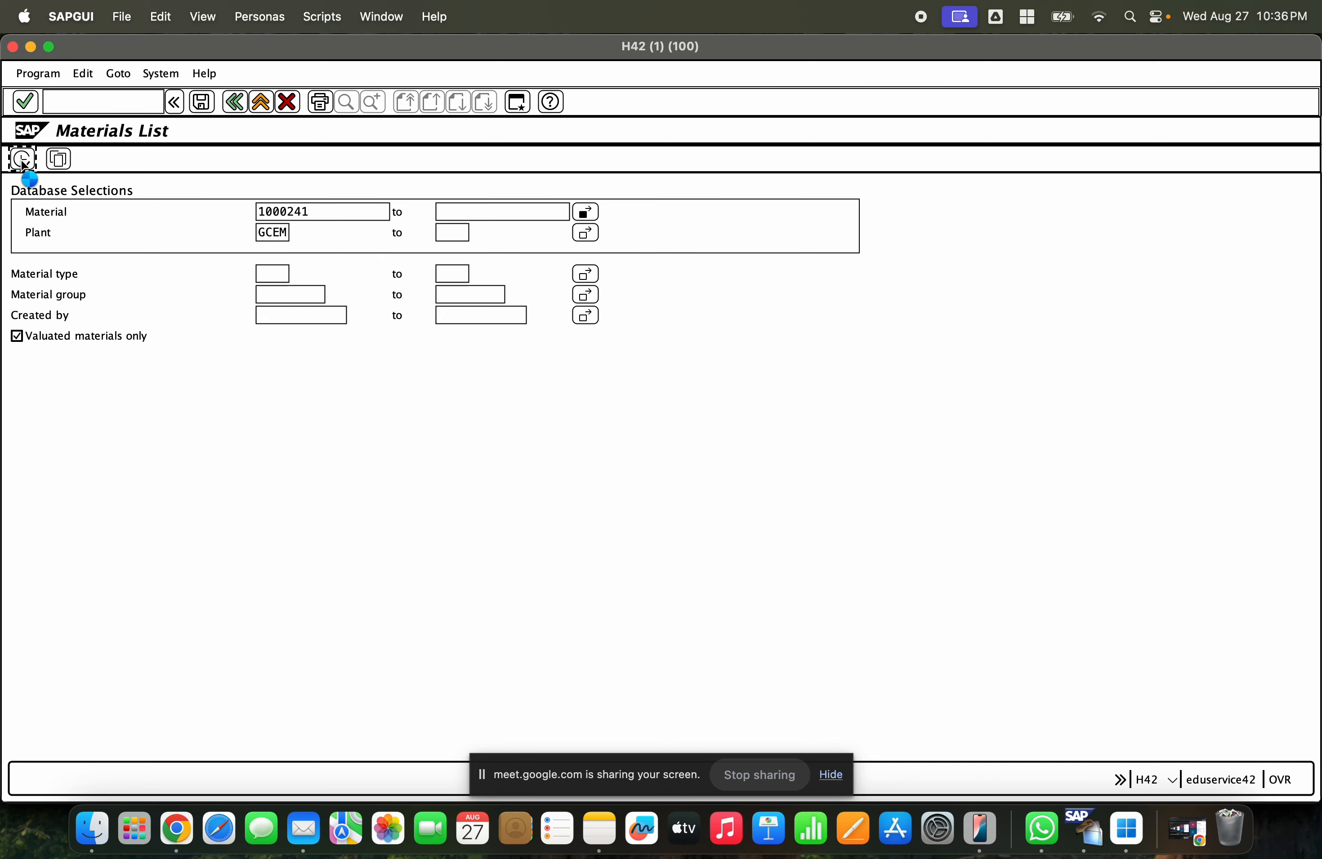
- Compare the two materials' descriptions, material types and units in the list
left_click(229, 233)
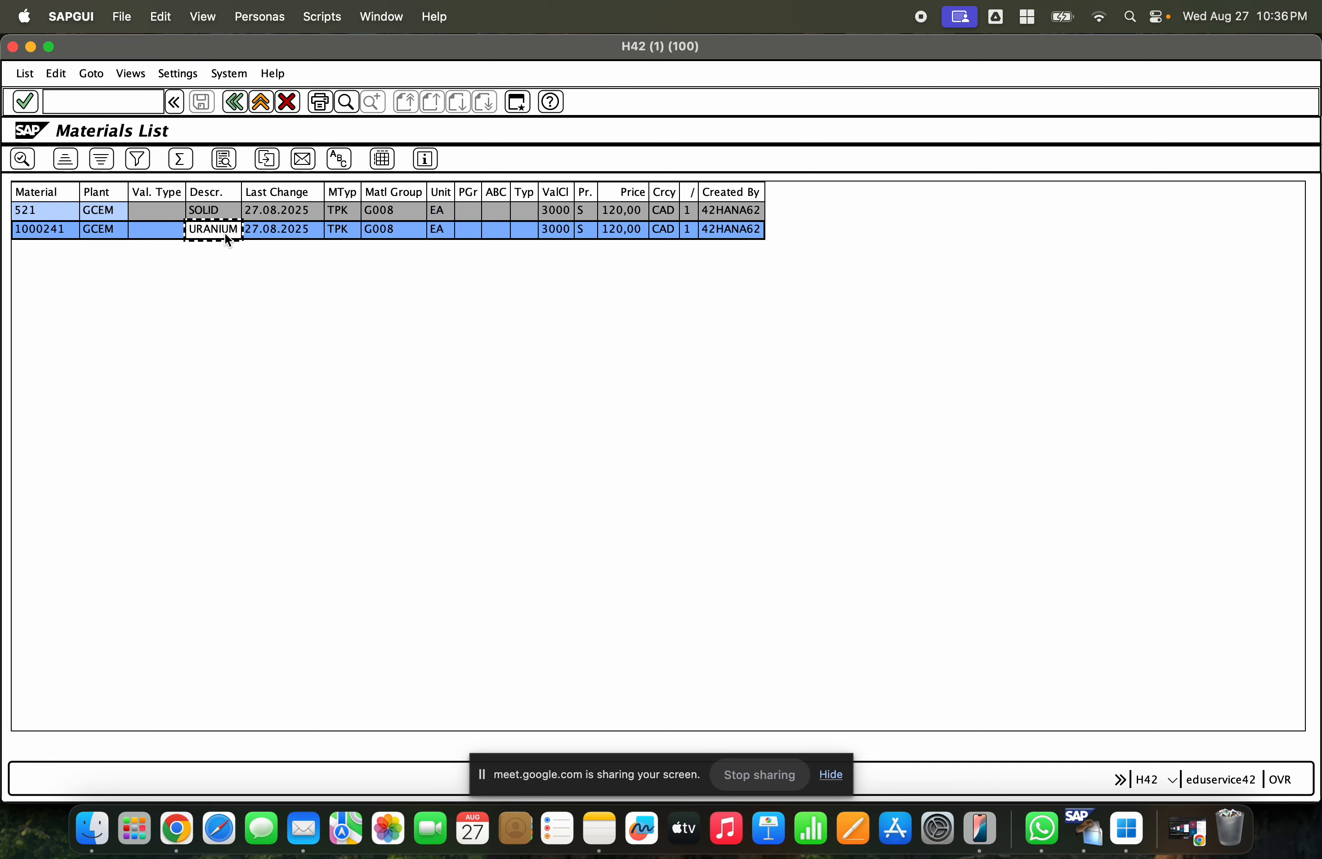
left_click(217, 210)
left_click(217, 229)
left_click(216, 212)
left_click(217, 230)
left_click(38, 214)
left_click(41, 228)
left_click(216, 229)
left_click(216, 217)
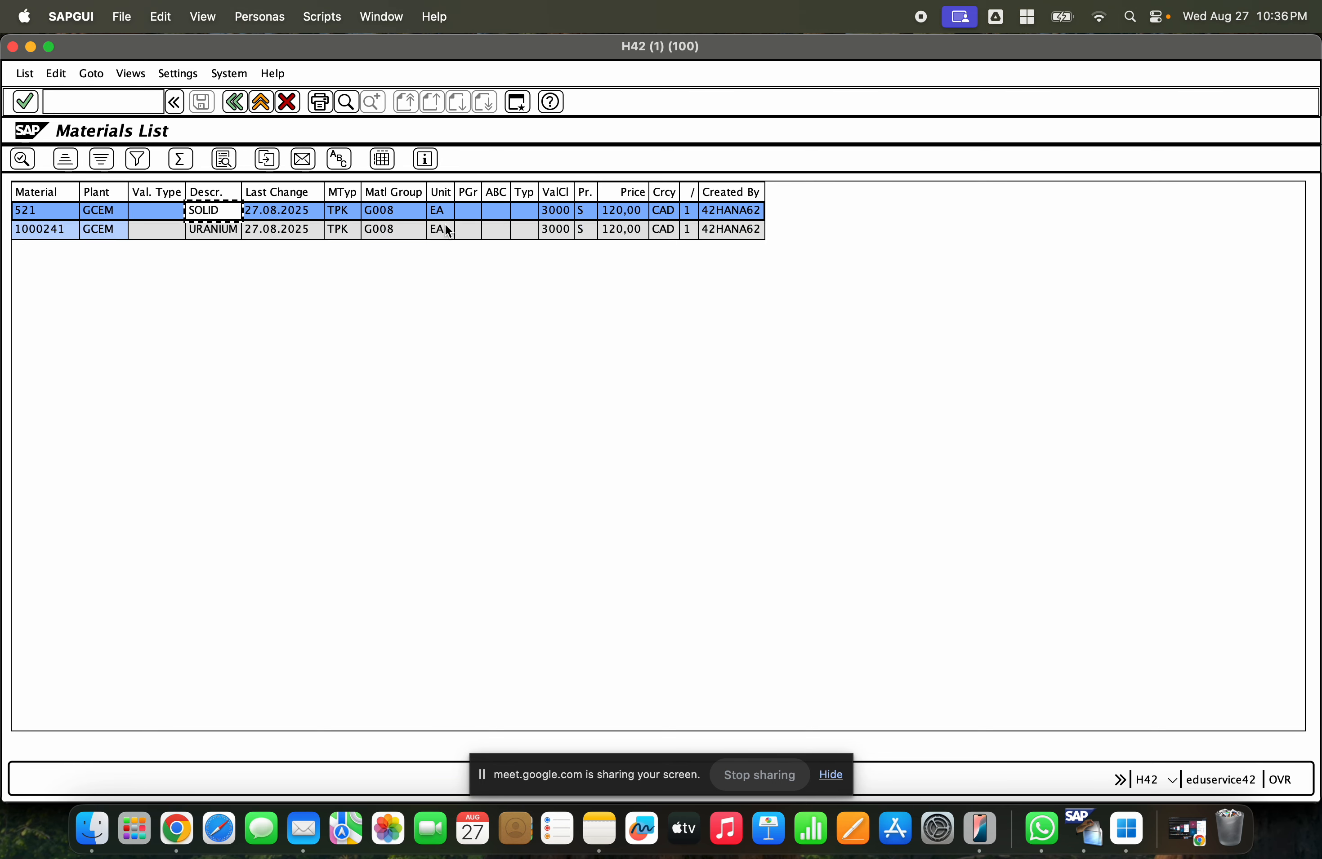
left_click(441, 195)
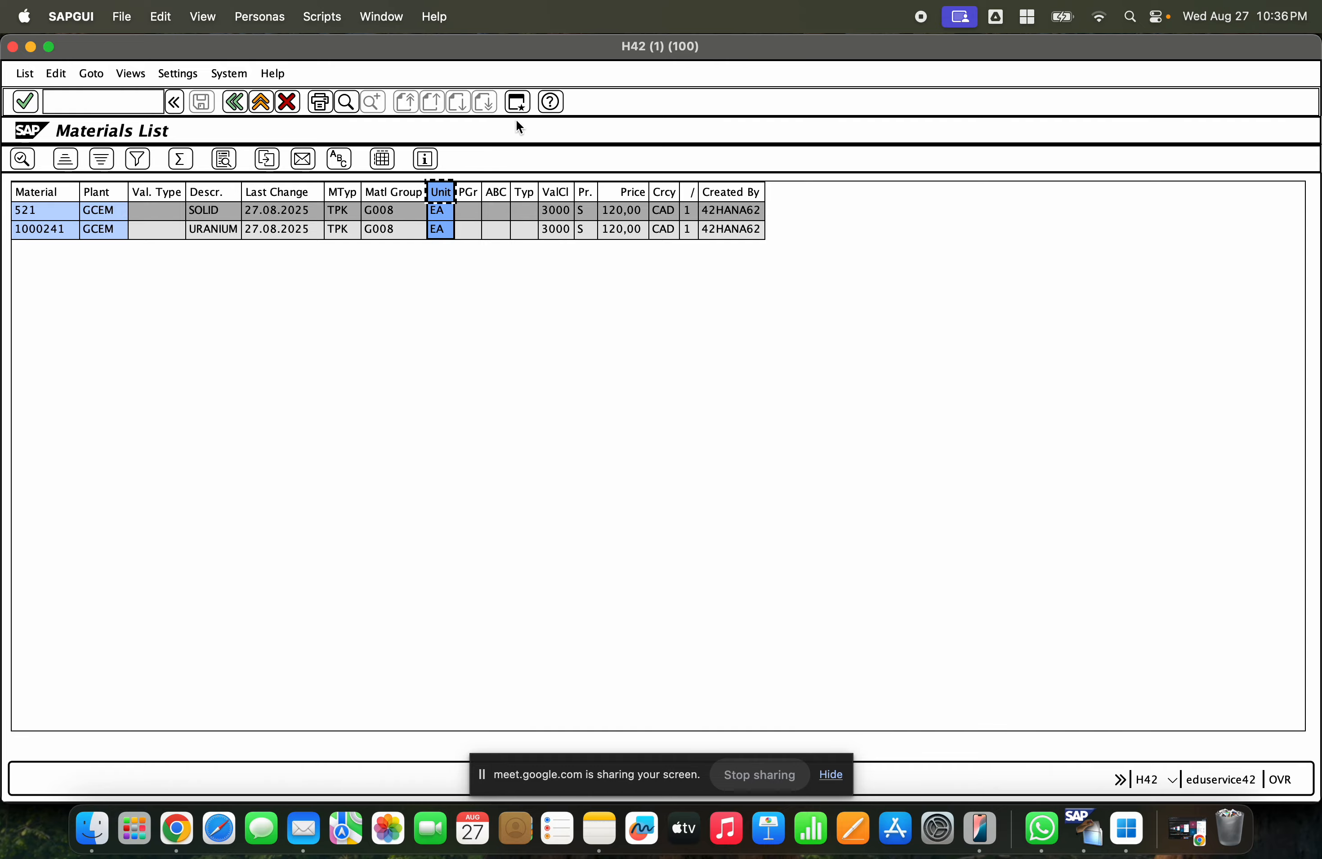
- Open MIGO in a new session and enter 1000241 as the source material of the transfer posting
key("super+n")
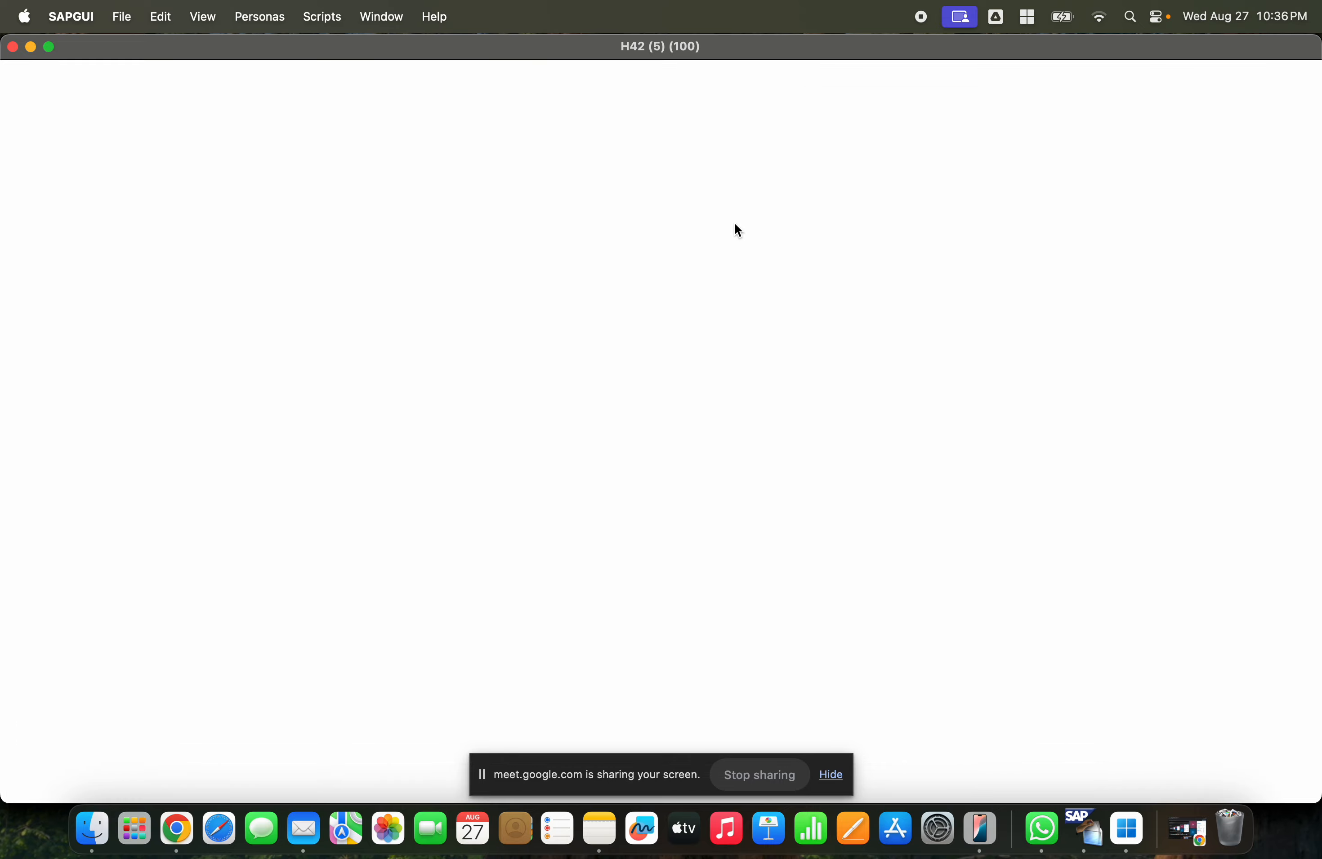
type("migo")
key("Return")
left_click(319, 423)
type("100024")
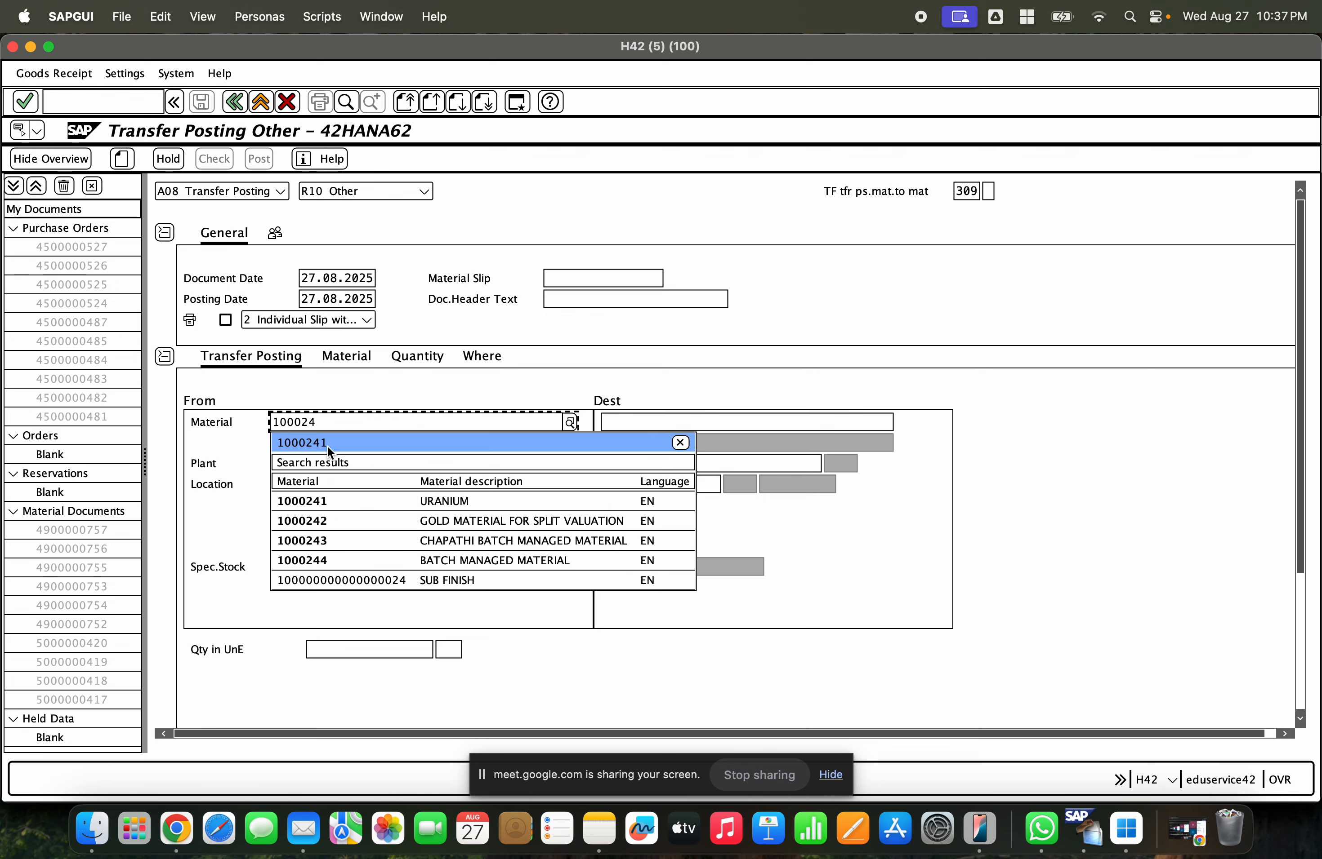
left_click(327, 445)
key("Return")
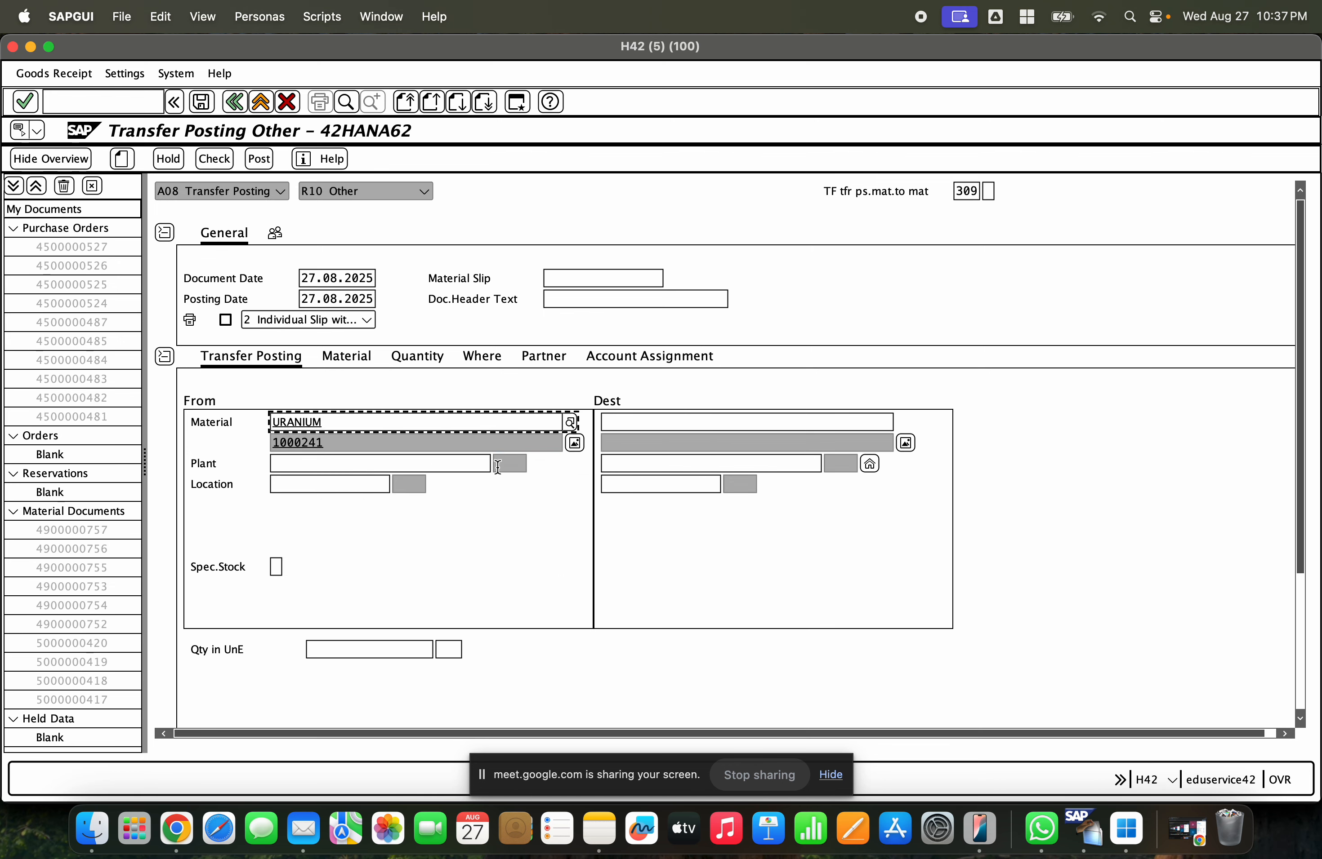
- Enter 521 as the destination material
left_click(638, 419)
type("521")
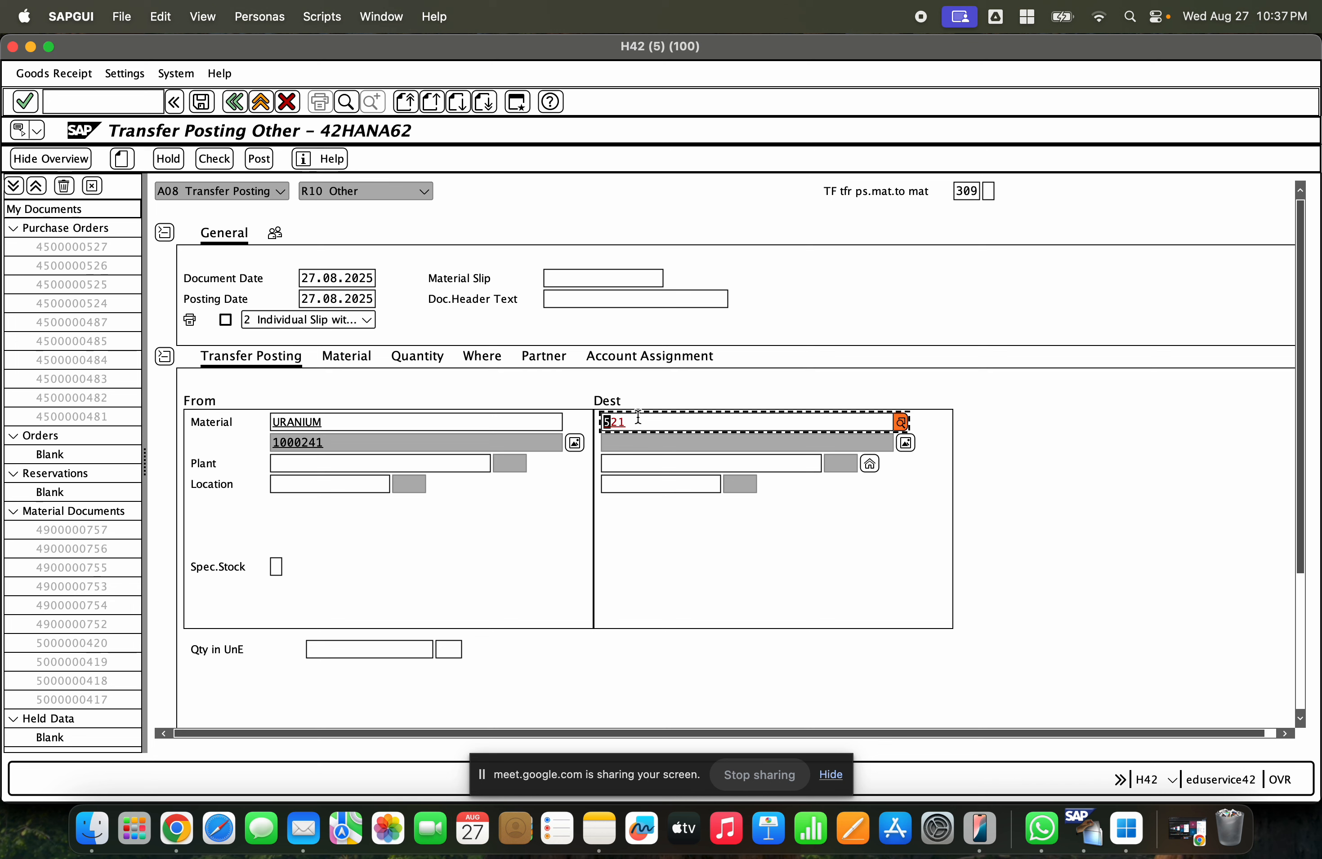
key("Return")
- Set the plant to GCEM and the storage location to SLOTS for the transfer
left_click(403, 466)
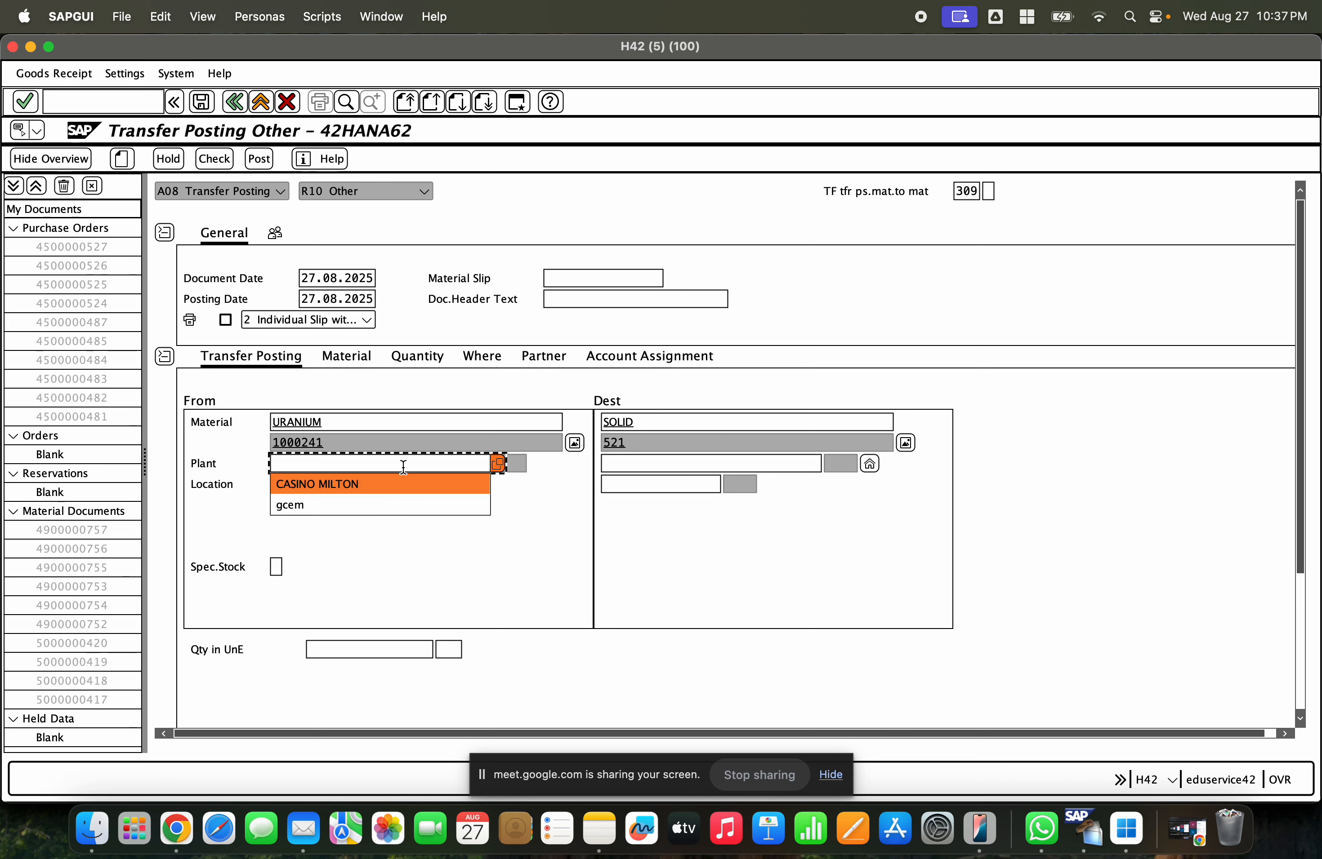
type("gcem")
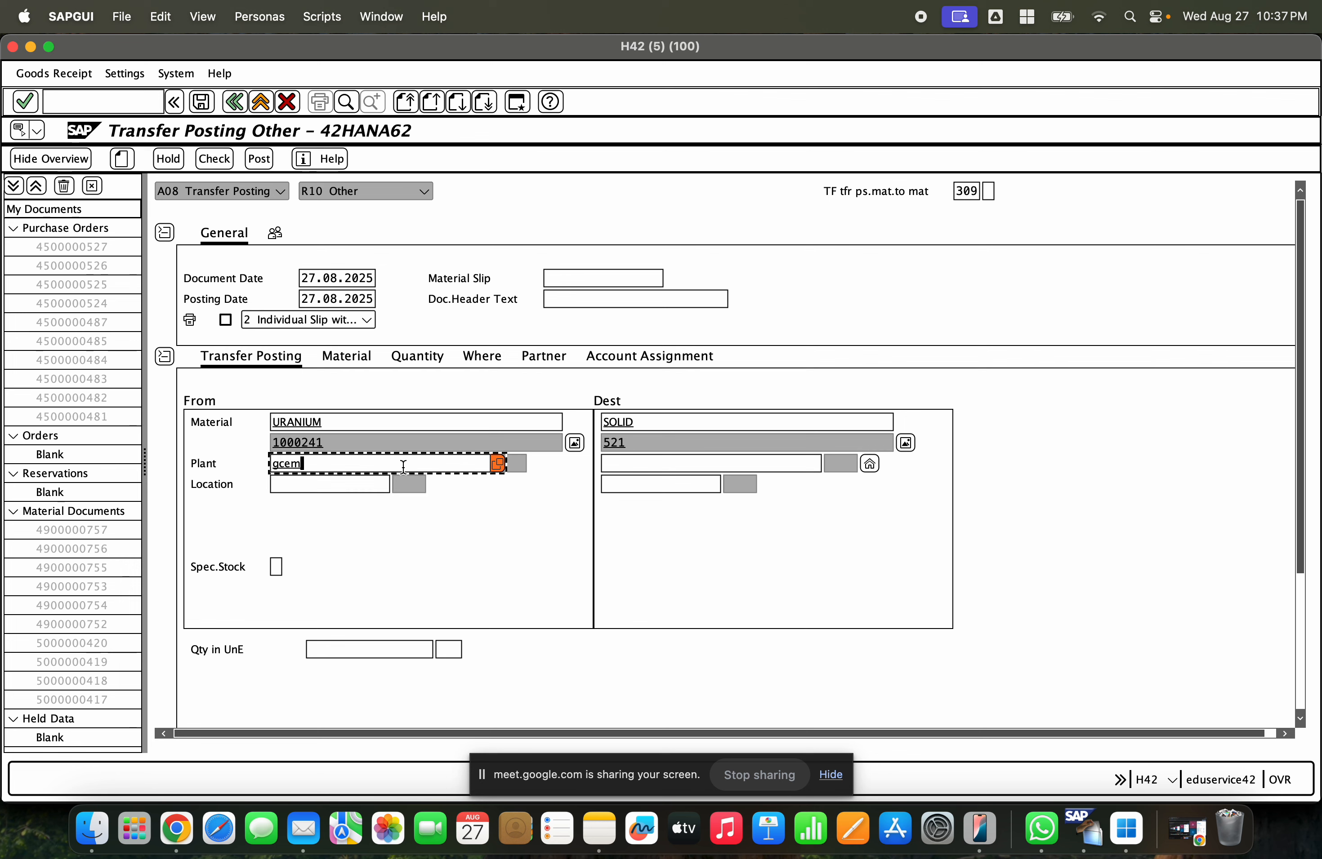
key("Return")
left_click(285, 487)
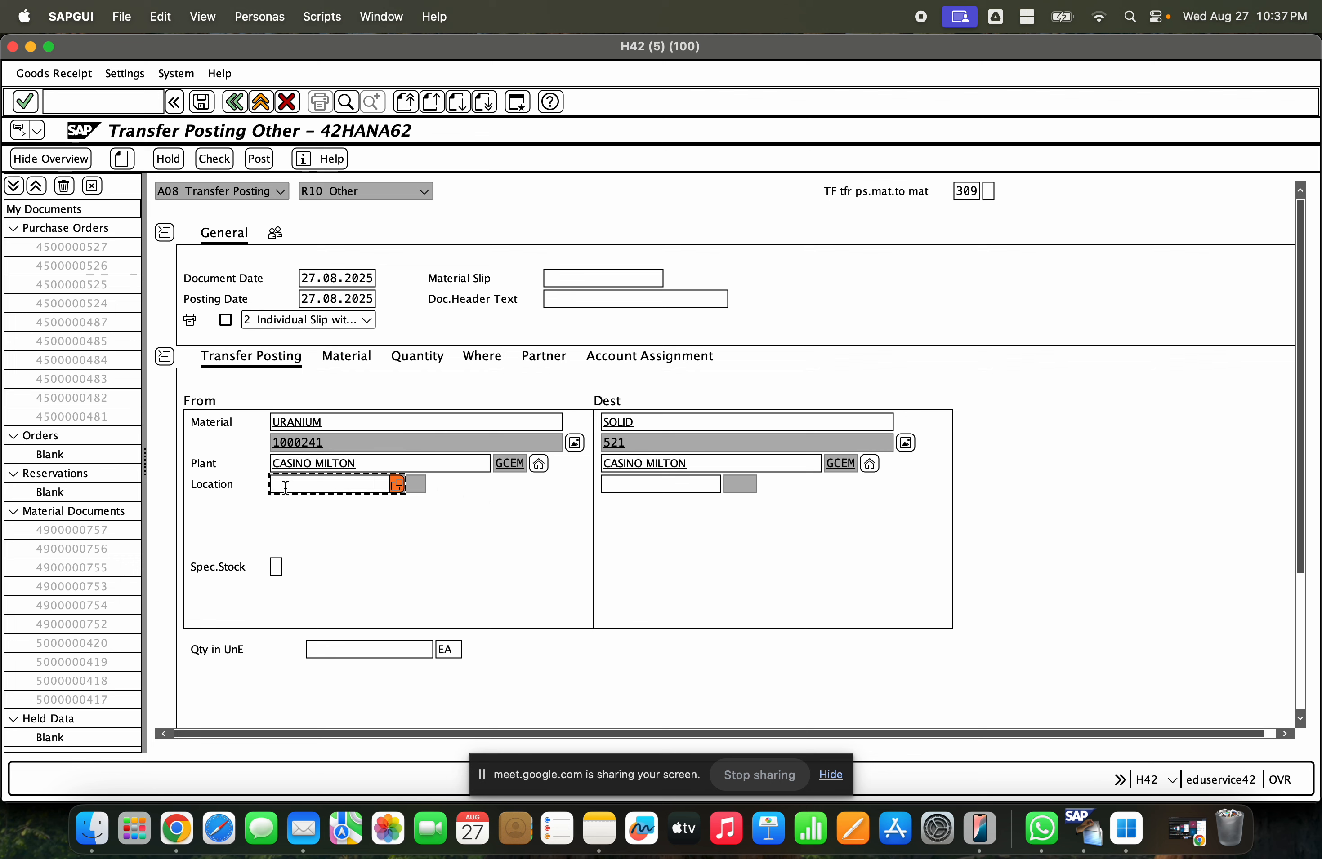
left_click(285, 495)
key("Return")
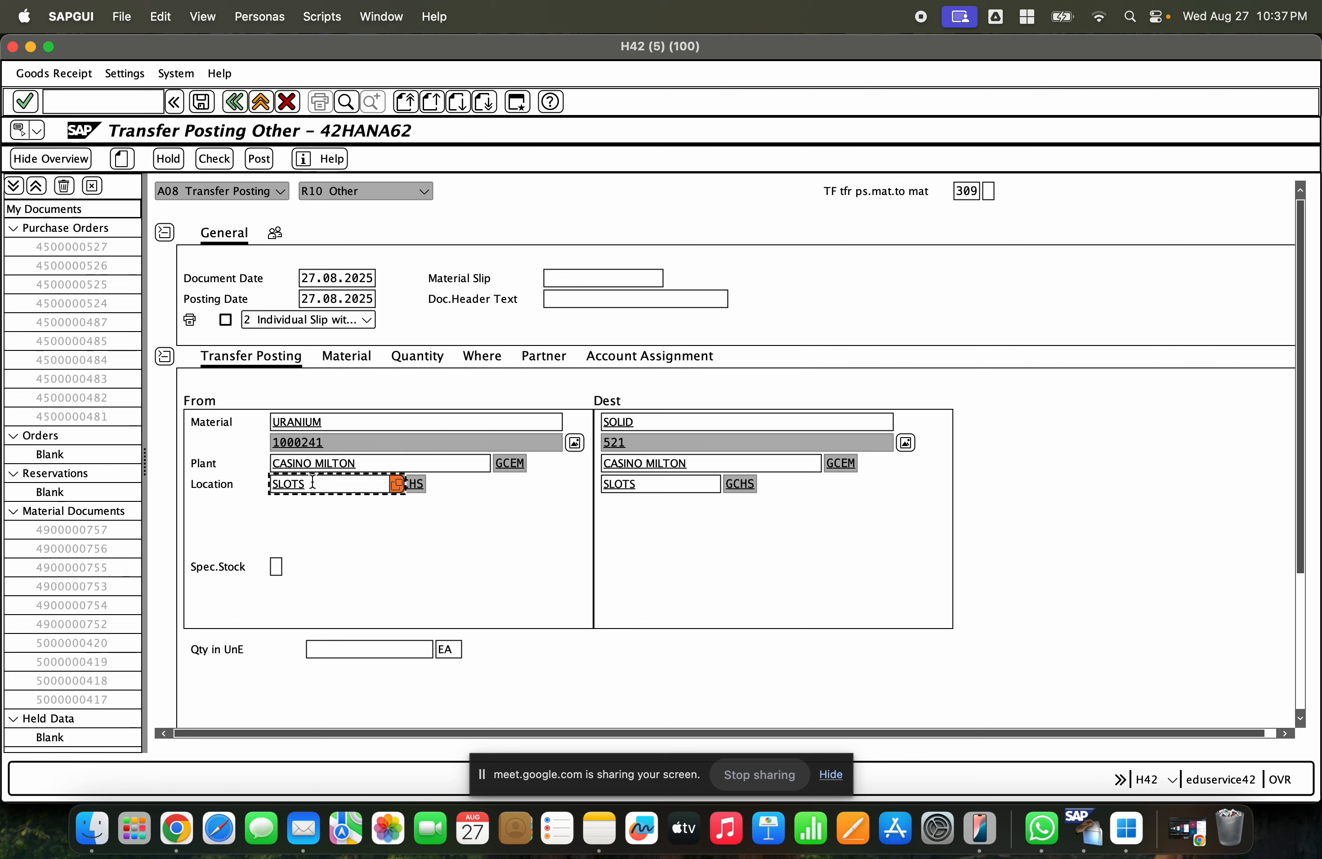
- Set the transfer quantity to 100.000 EA
left_click(389, 647)
type("10000")
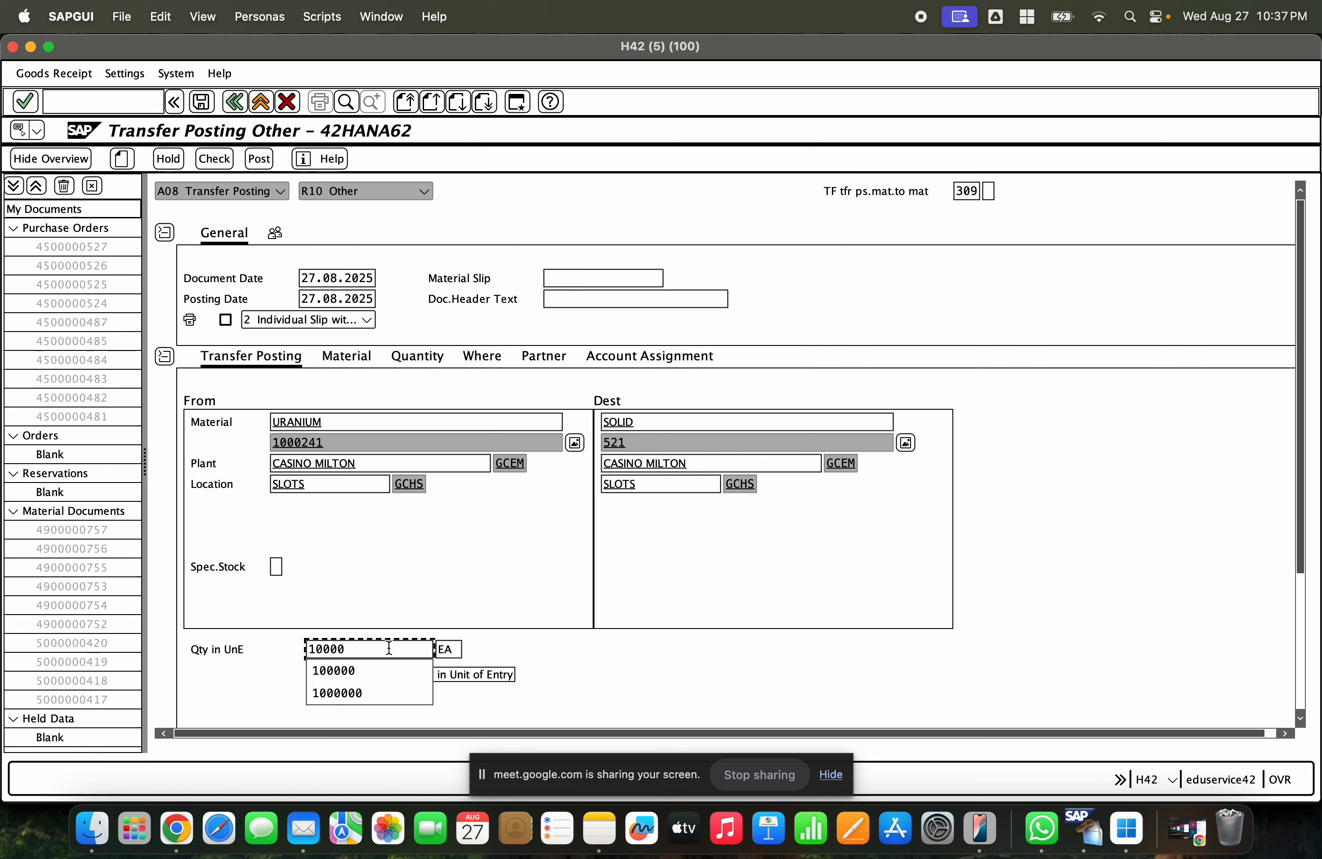
key("Return")
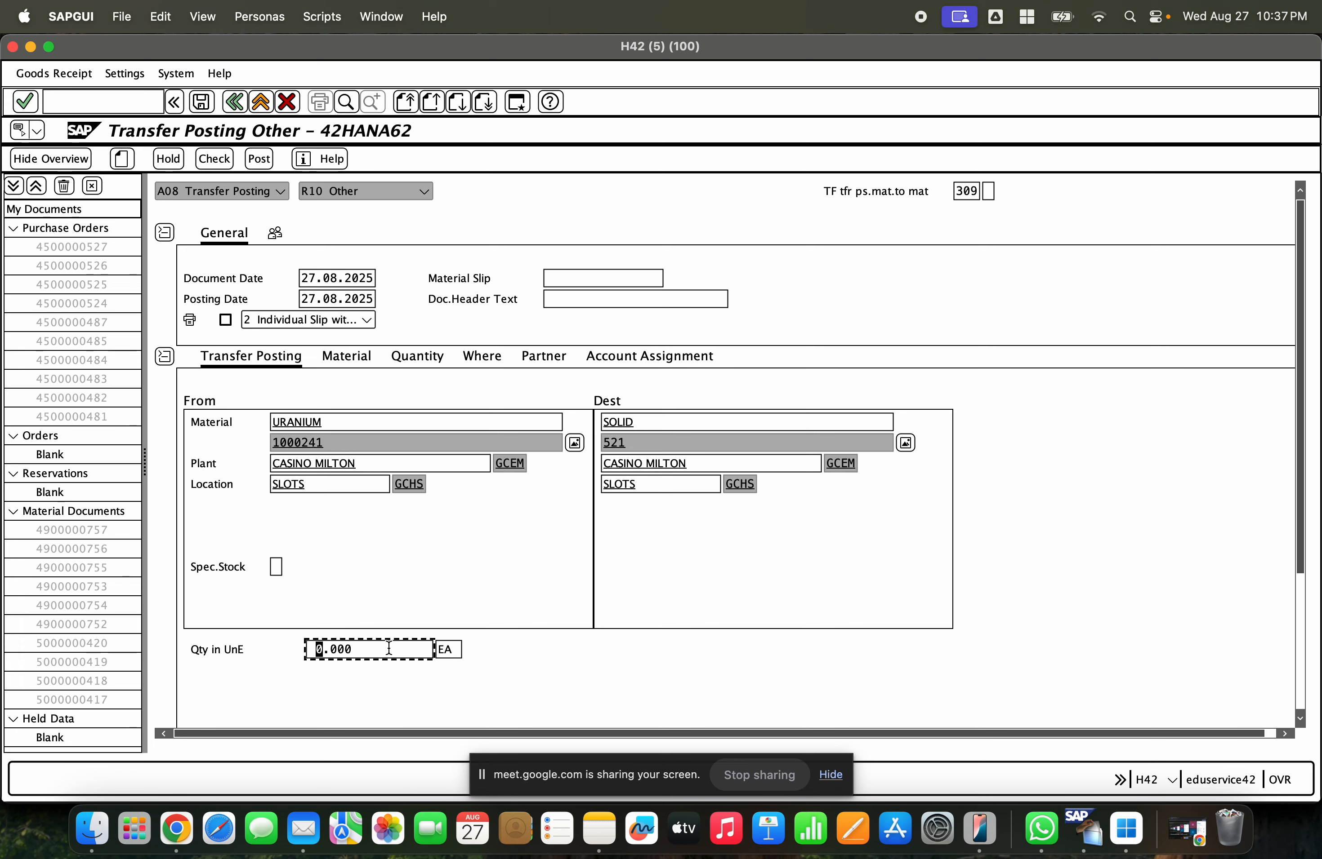
key("BackSpace")
key("BackSpace")
key("BackSpace")
key("BackSpace")
key("BackSpace")
type("10")
type("0.000")
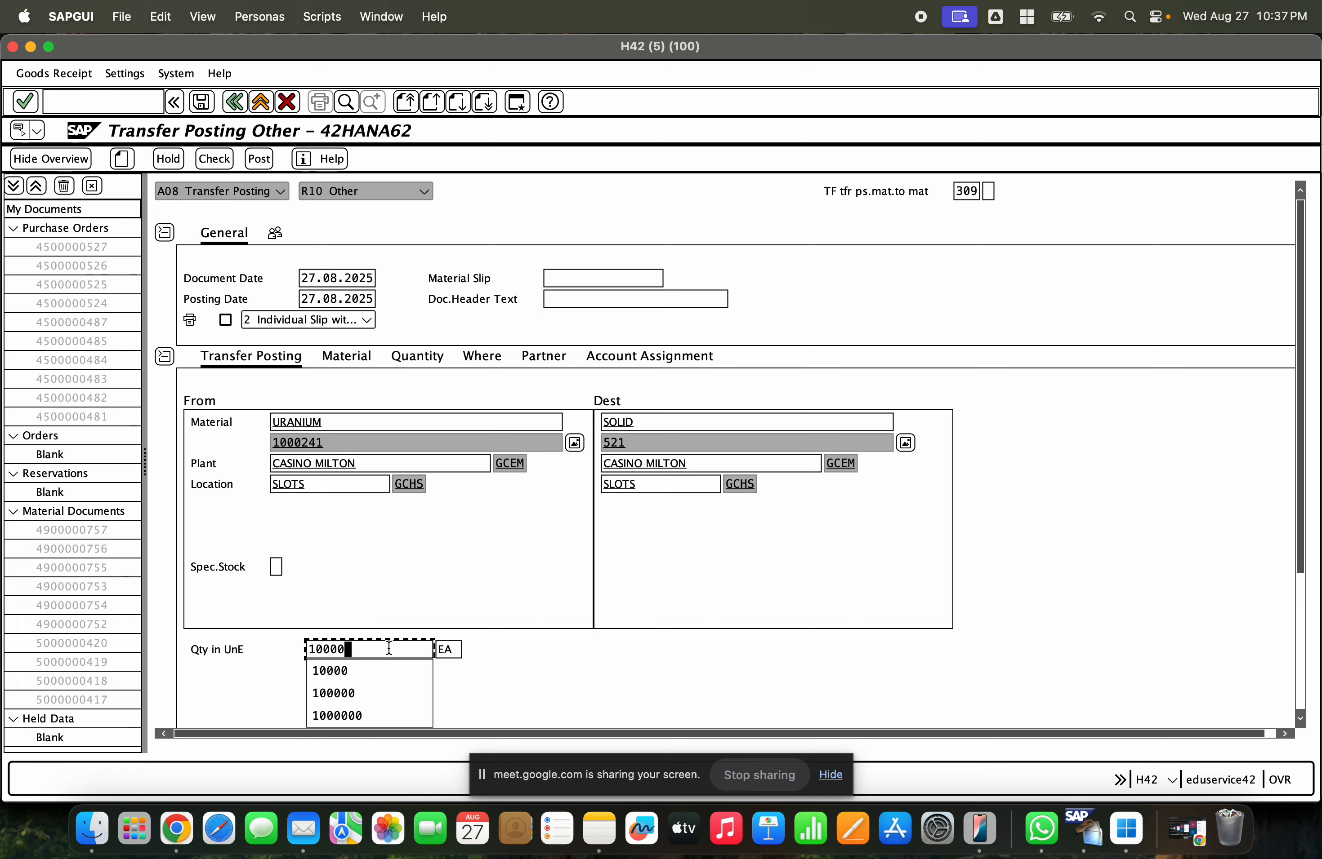
key("Return")
- Review the transfer entries and item line, then check and post the transfer posting
left_click_drag(331, 489, 233, 491)
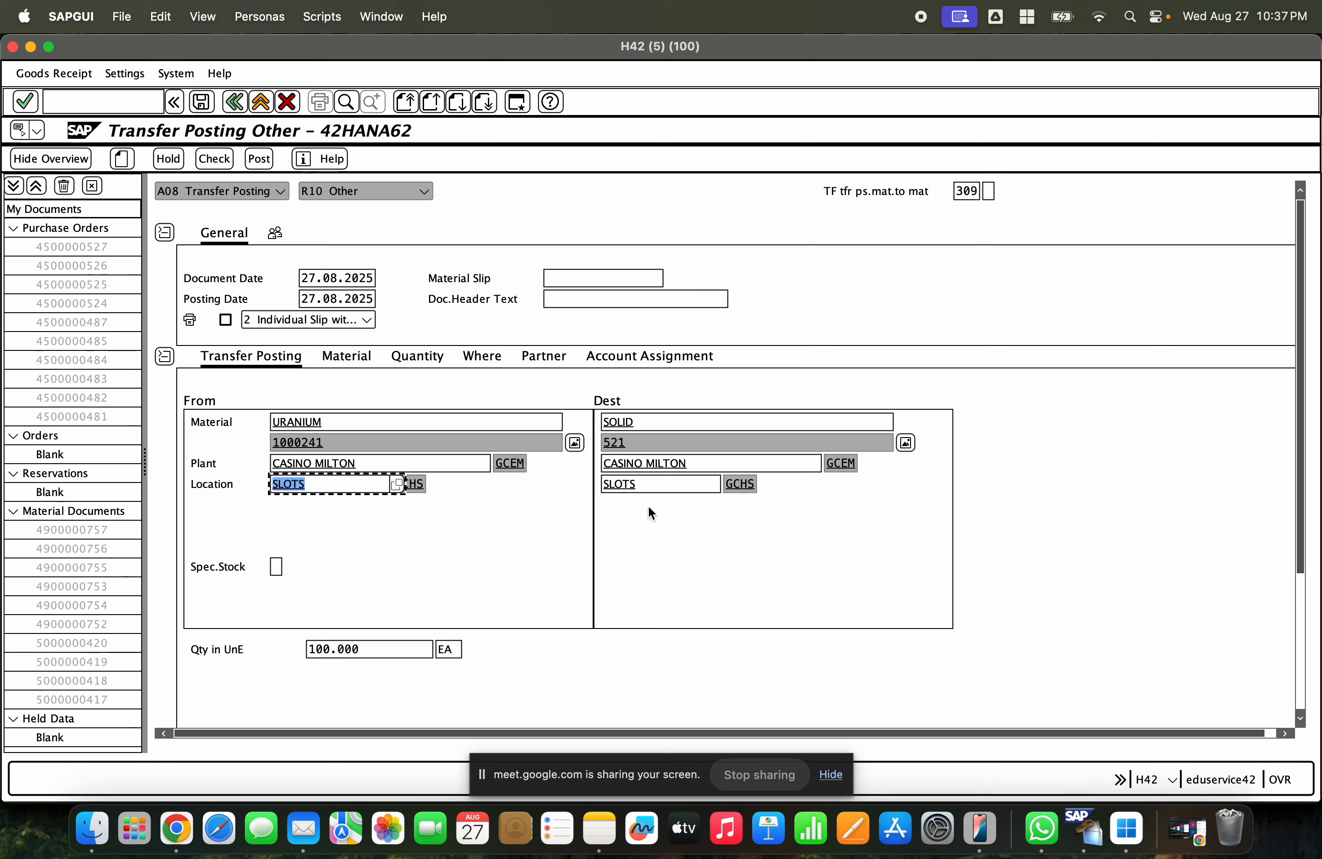
left_click(654, 484)
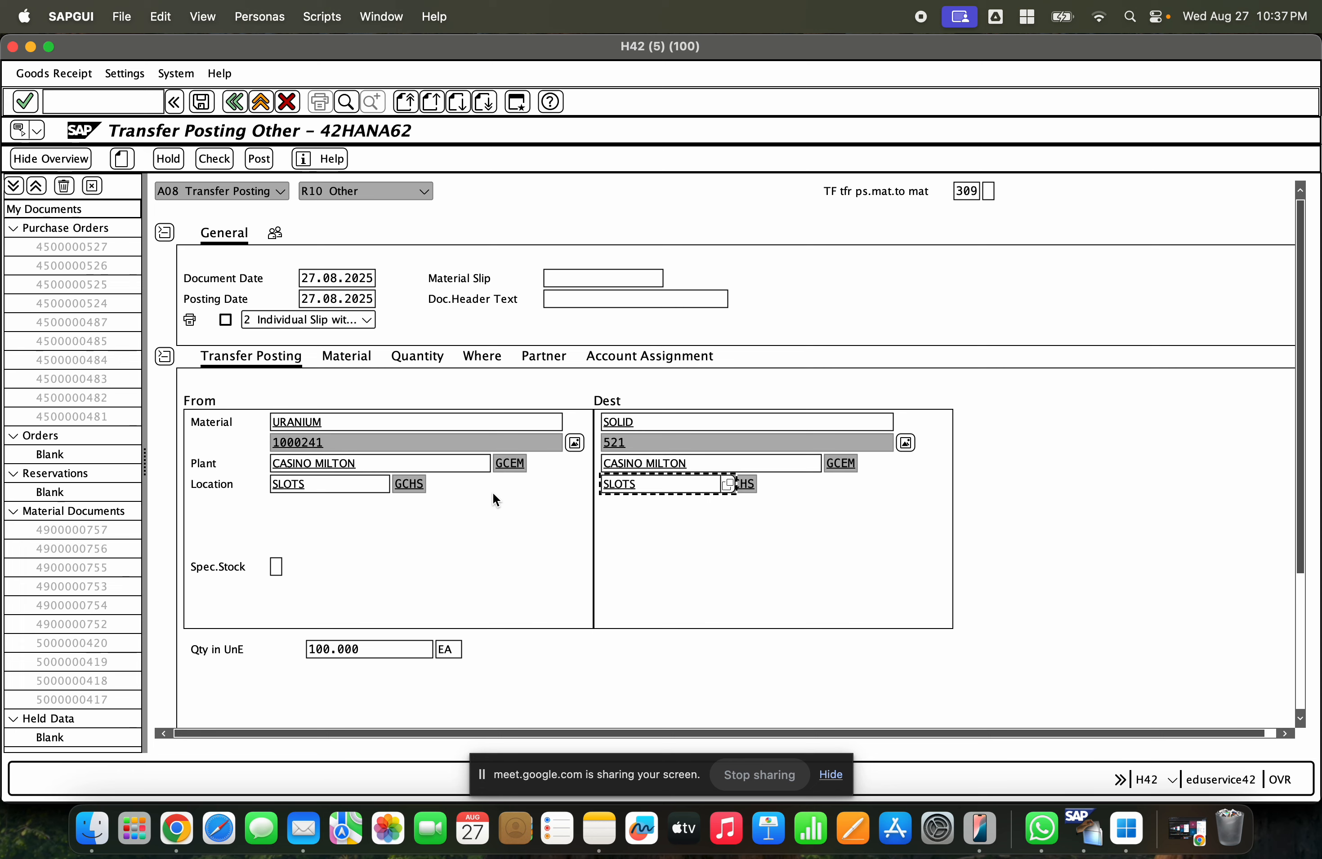
left_click(355, 419)
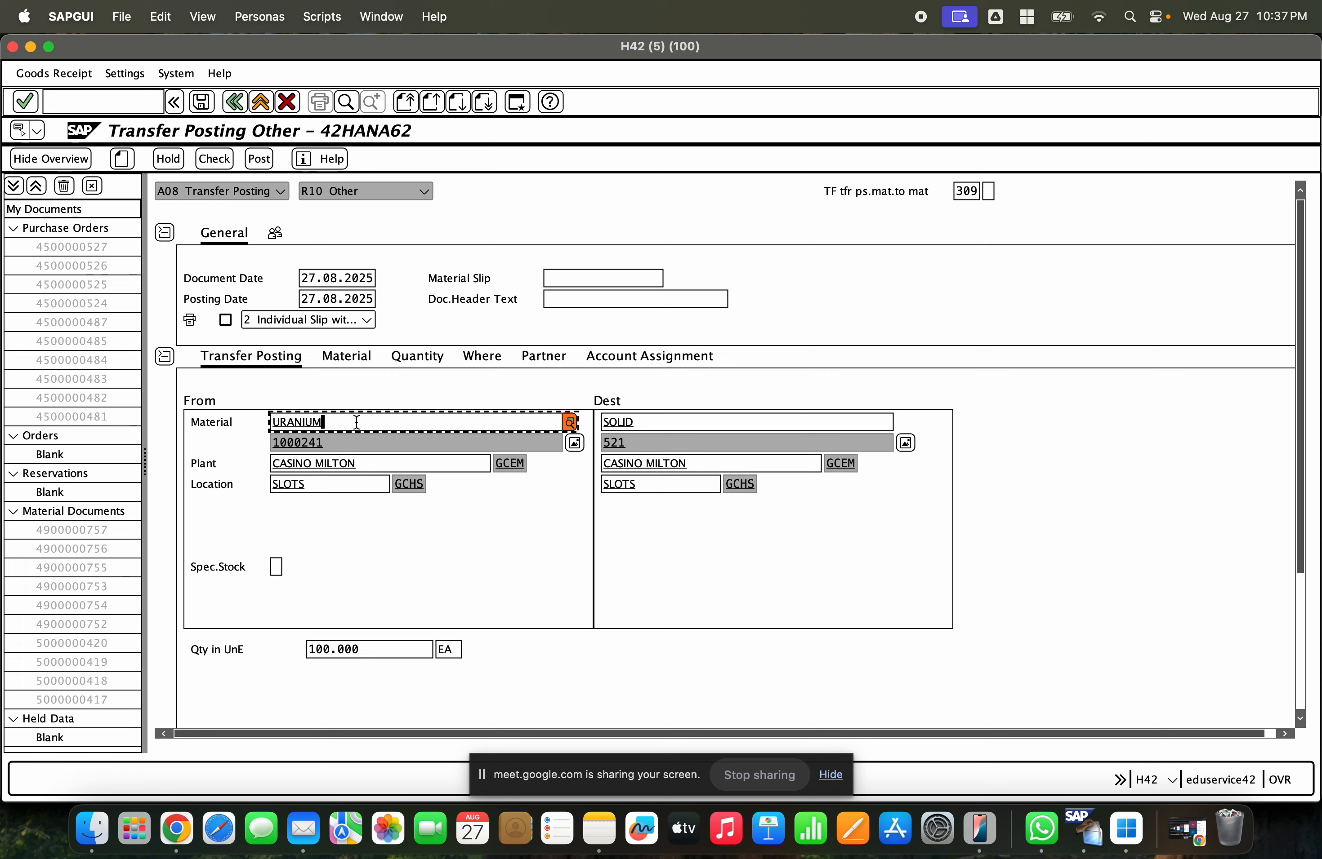
left_click(356, 441)
left_click(665, 425)
left_click(666, 441)
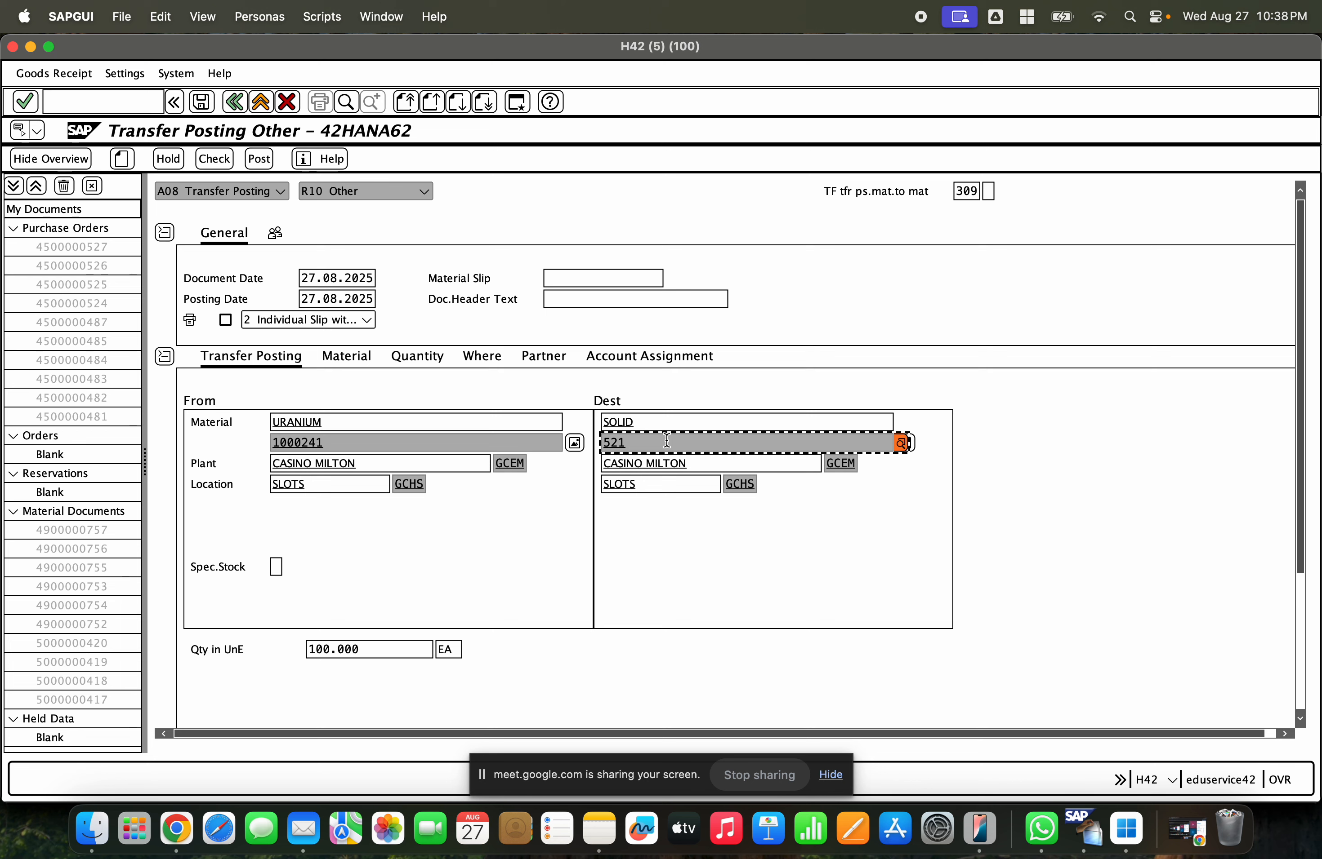
double_click(449, 649)
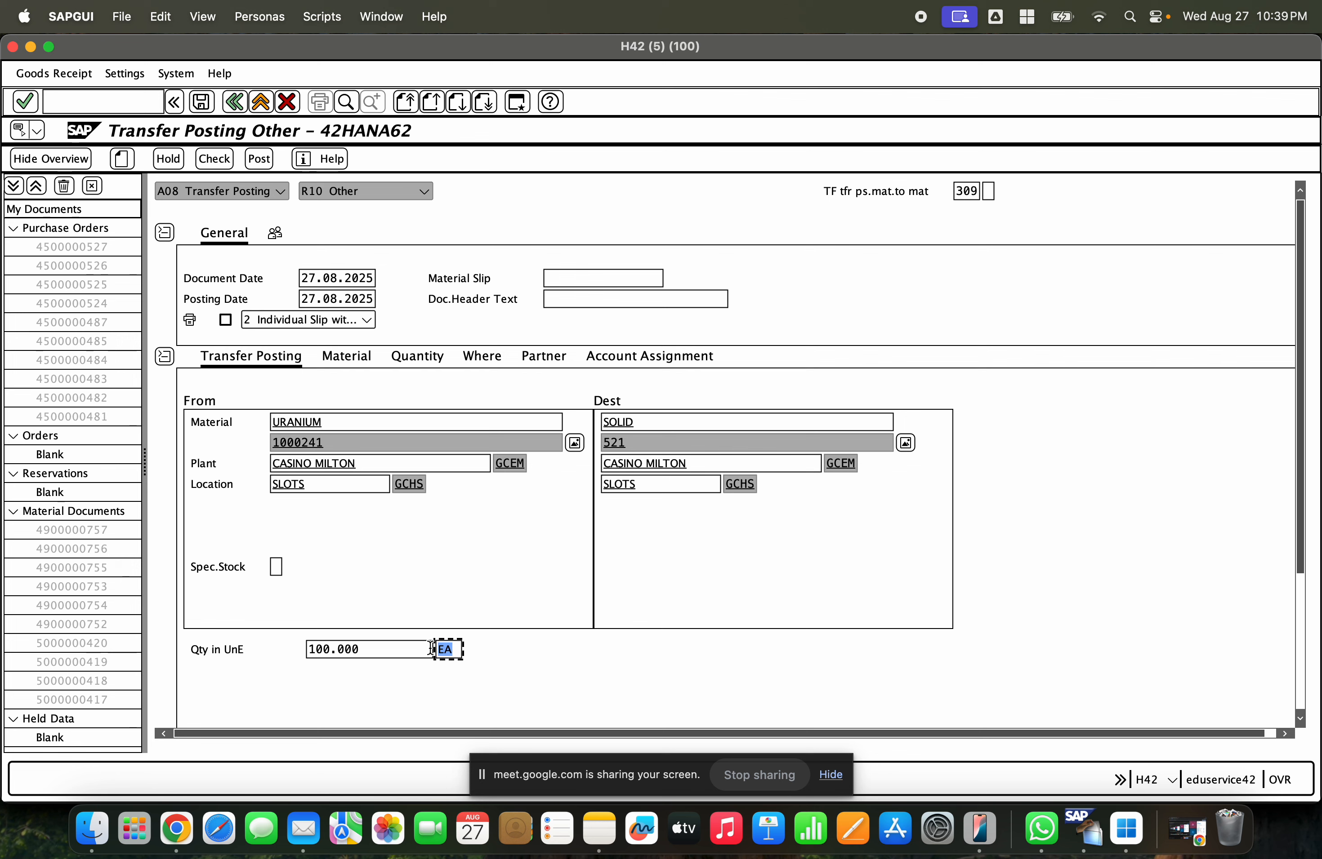
left_click(1300, 595)
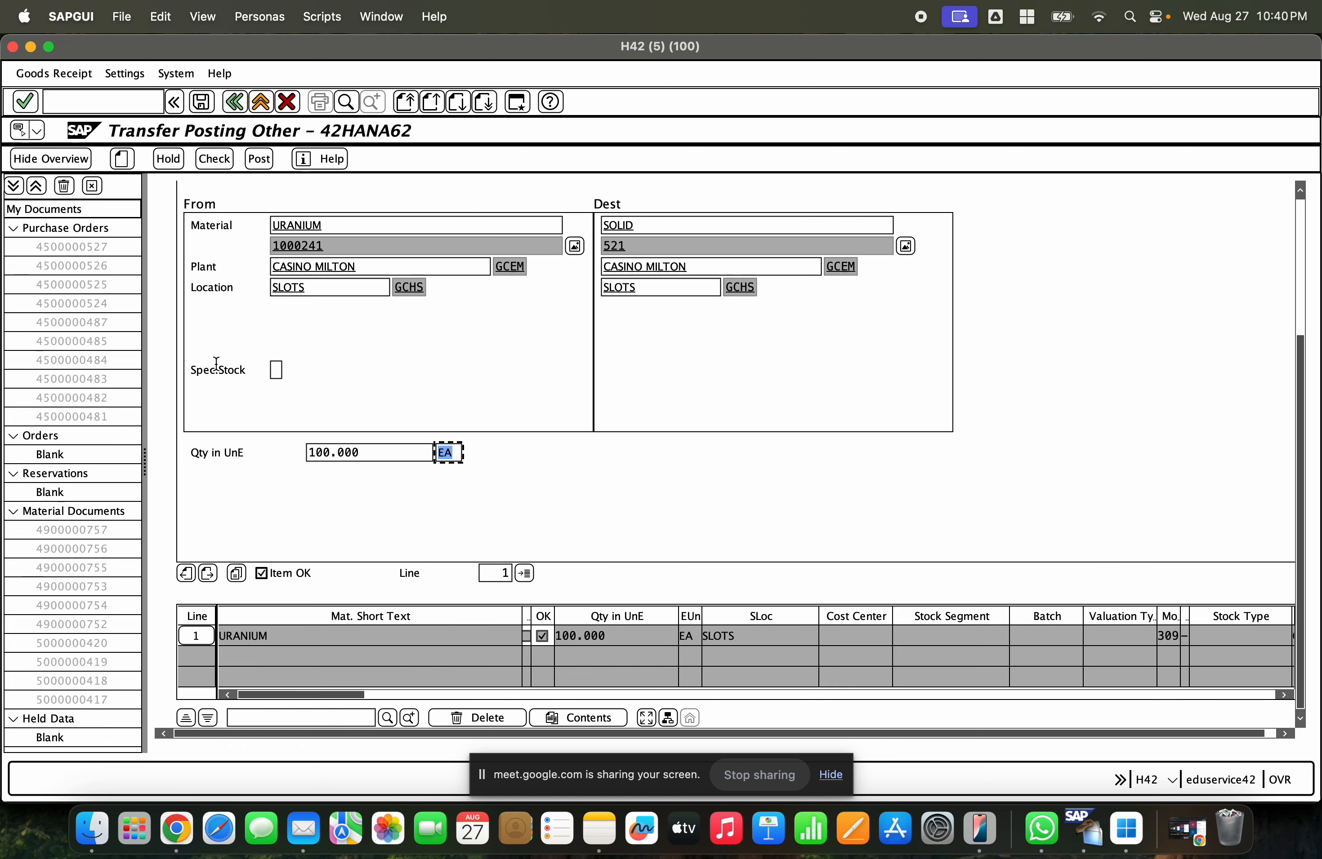
left_click(213, 165)
left_click(260, 161)
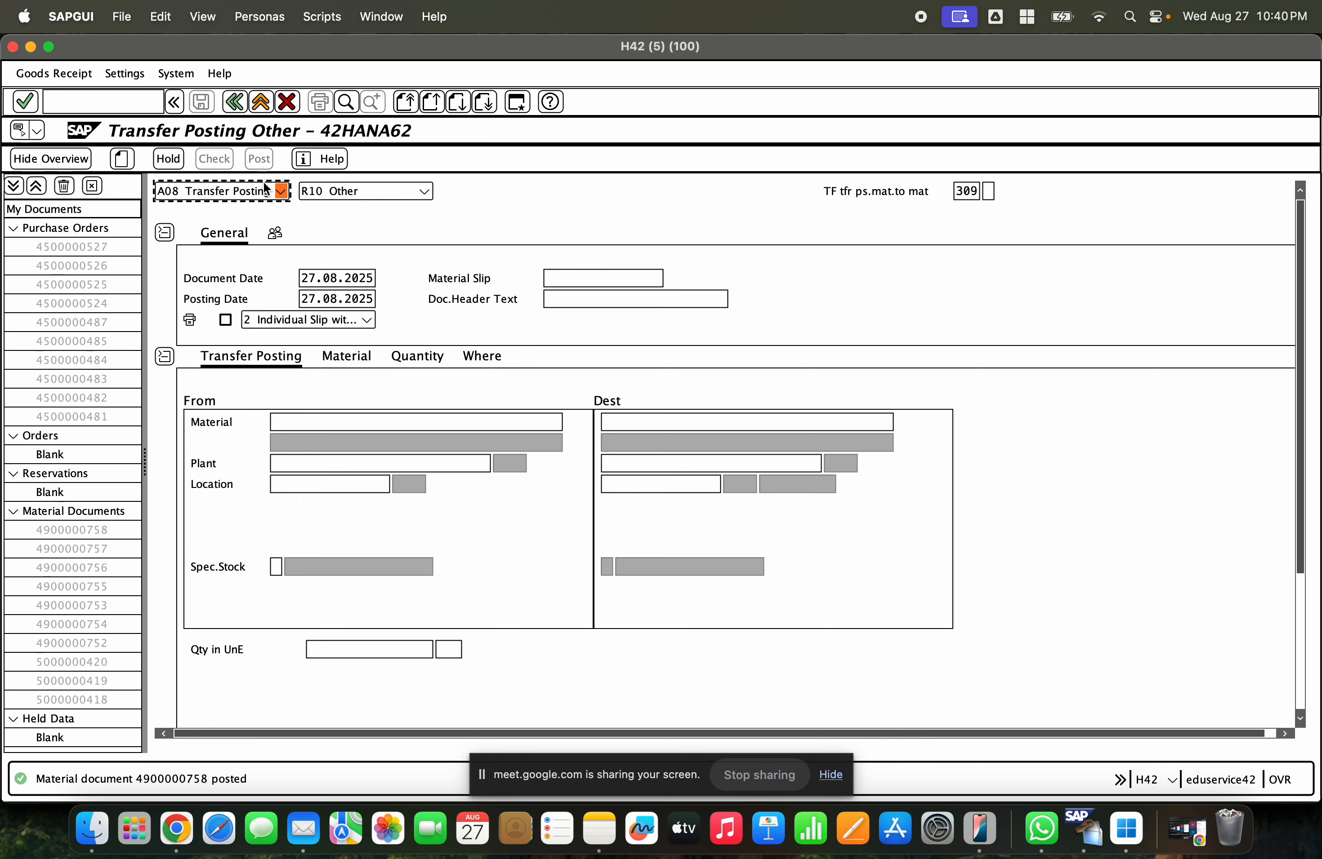
- Switch MIGO to Display to view the posted material document
left_click(280, 191)
left_click(262, 273)
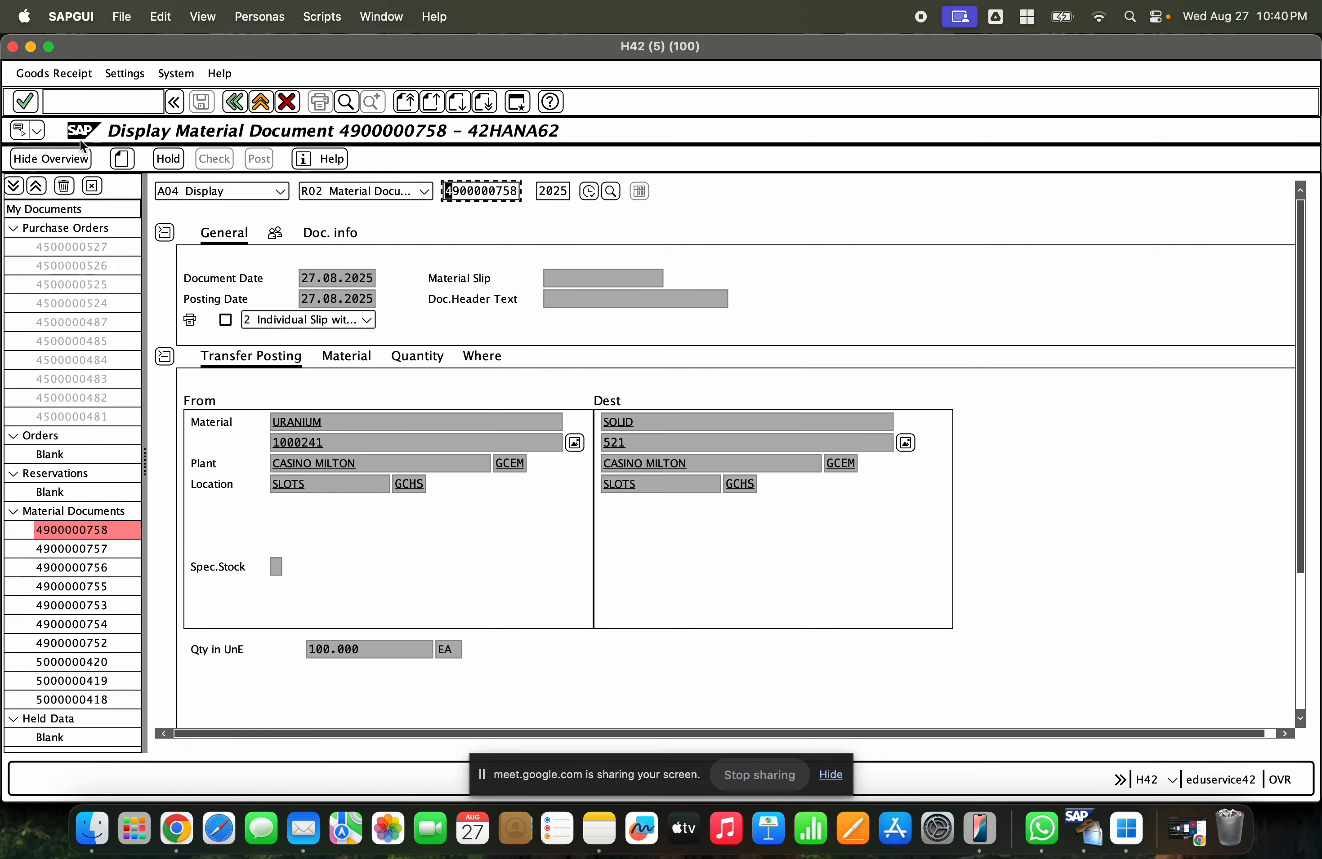
- Open the stock overview for material 1000241 in plant GCEM
left_click(34, 49)
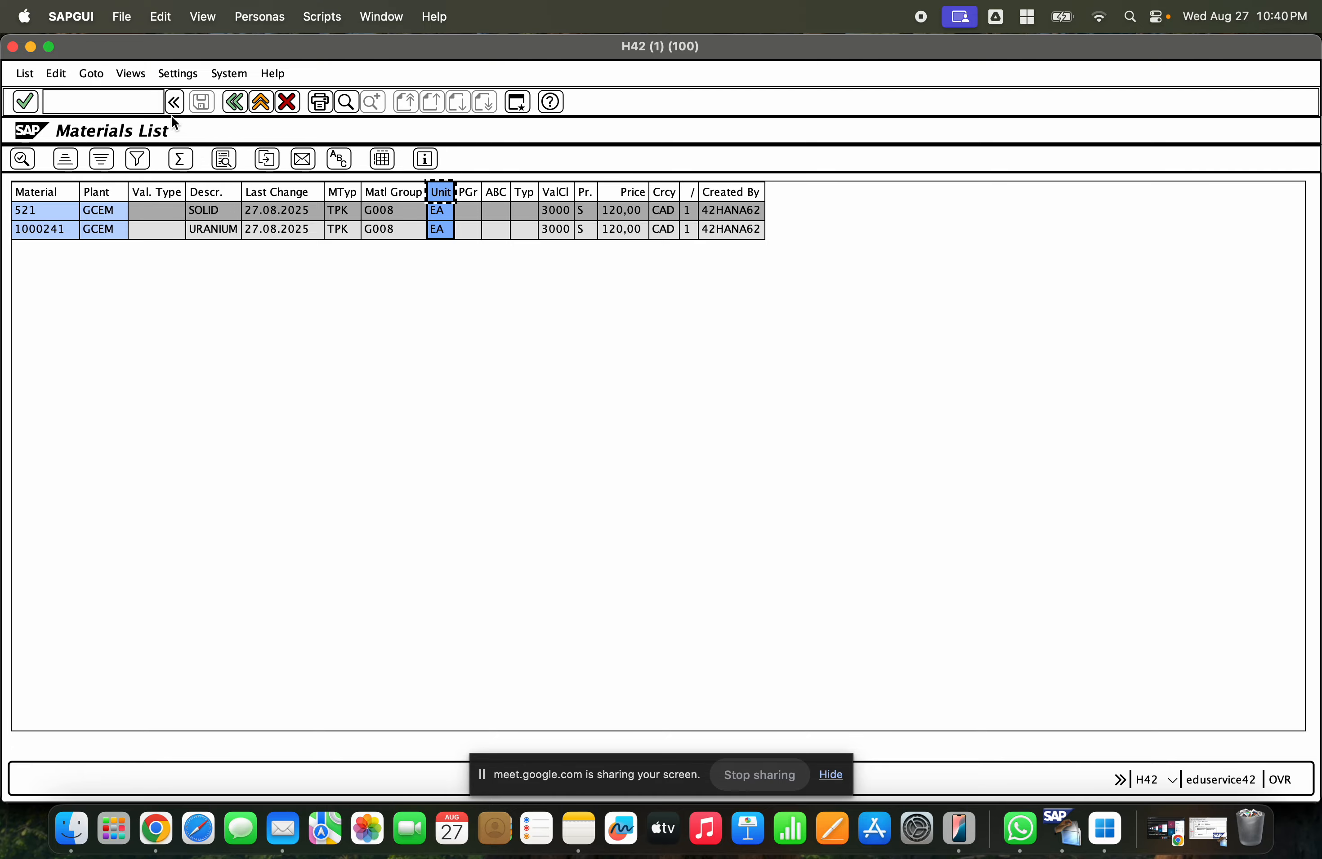
left_click(31, 46)
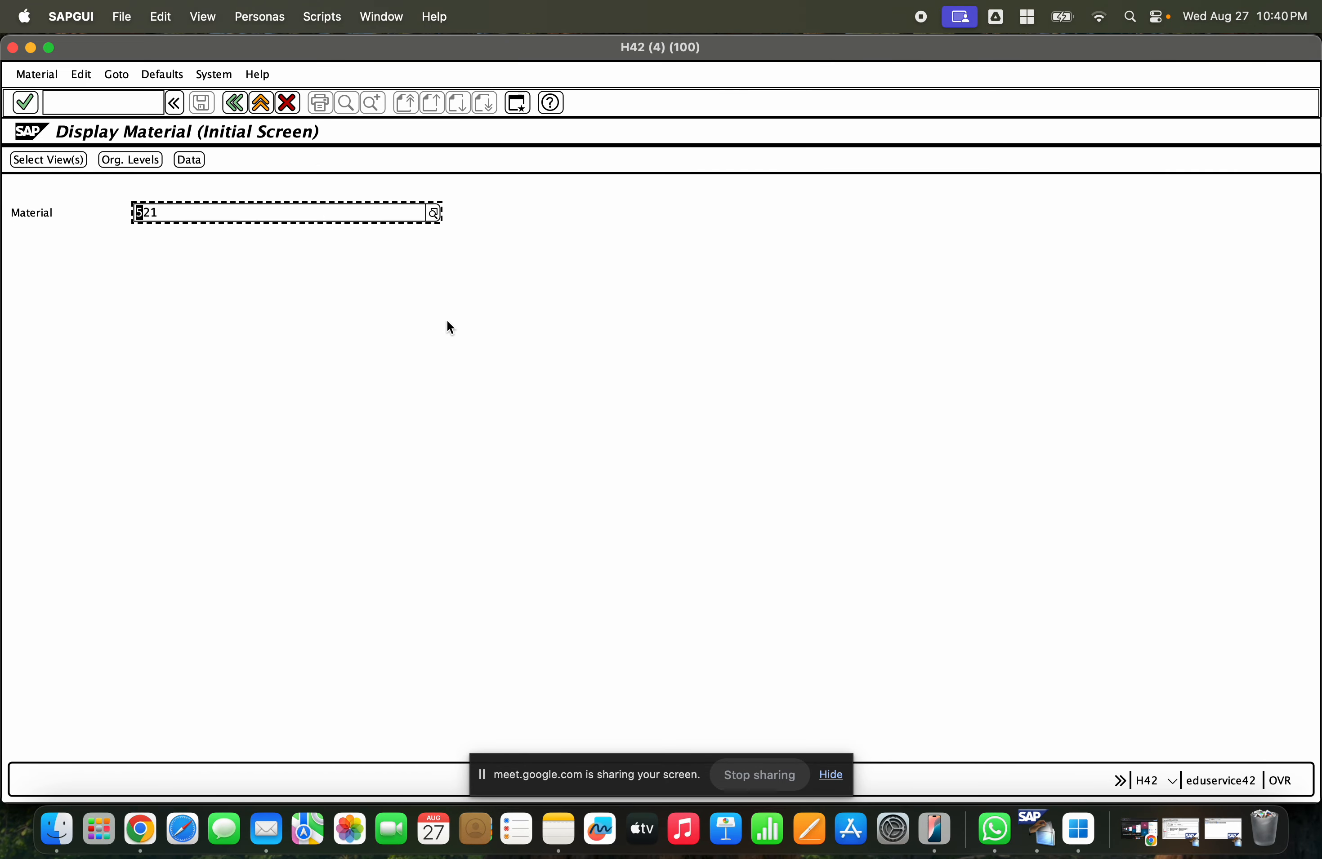
left_click(114, 96)
type("/nmmbe")
key("Return")
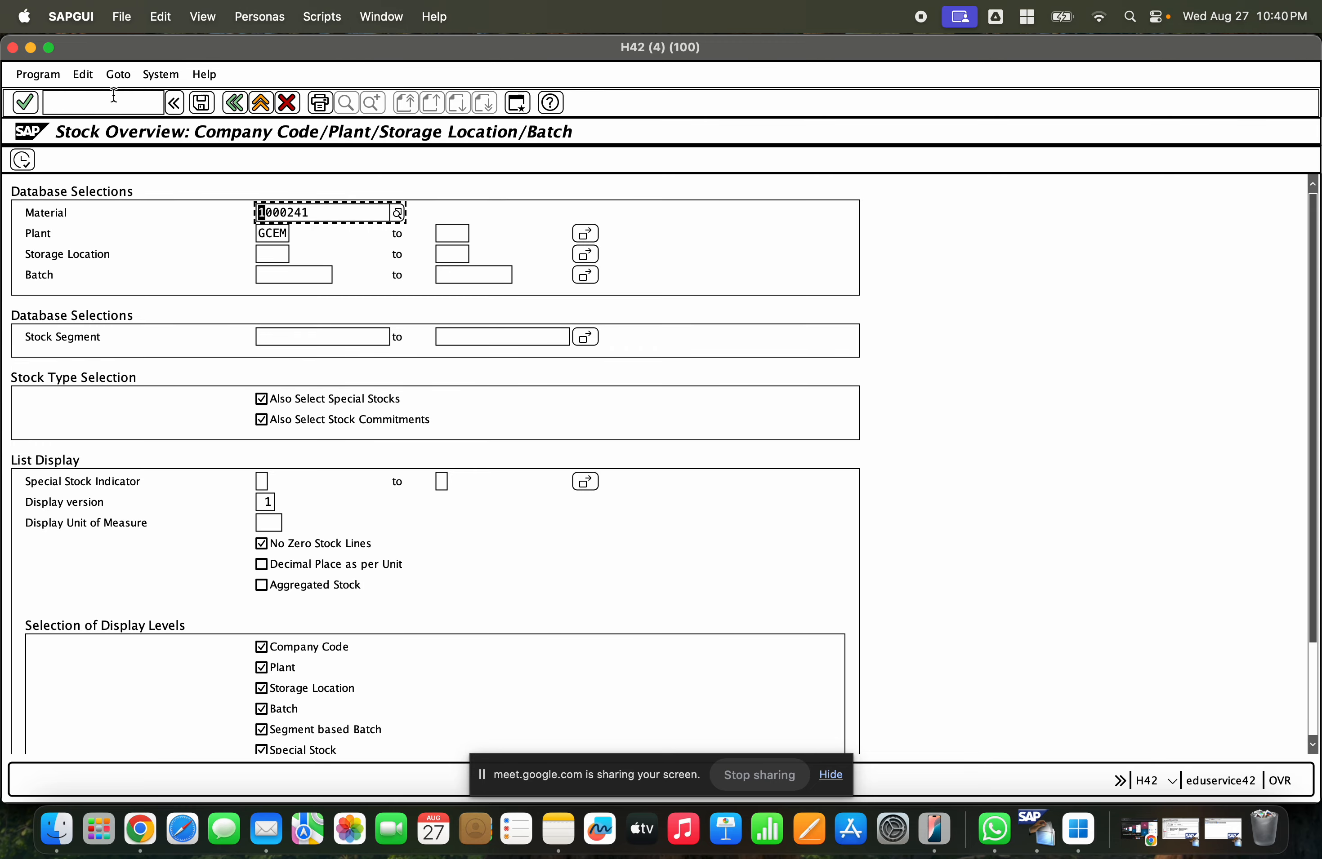
left_click(22, 160)
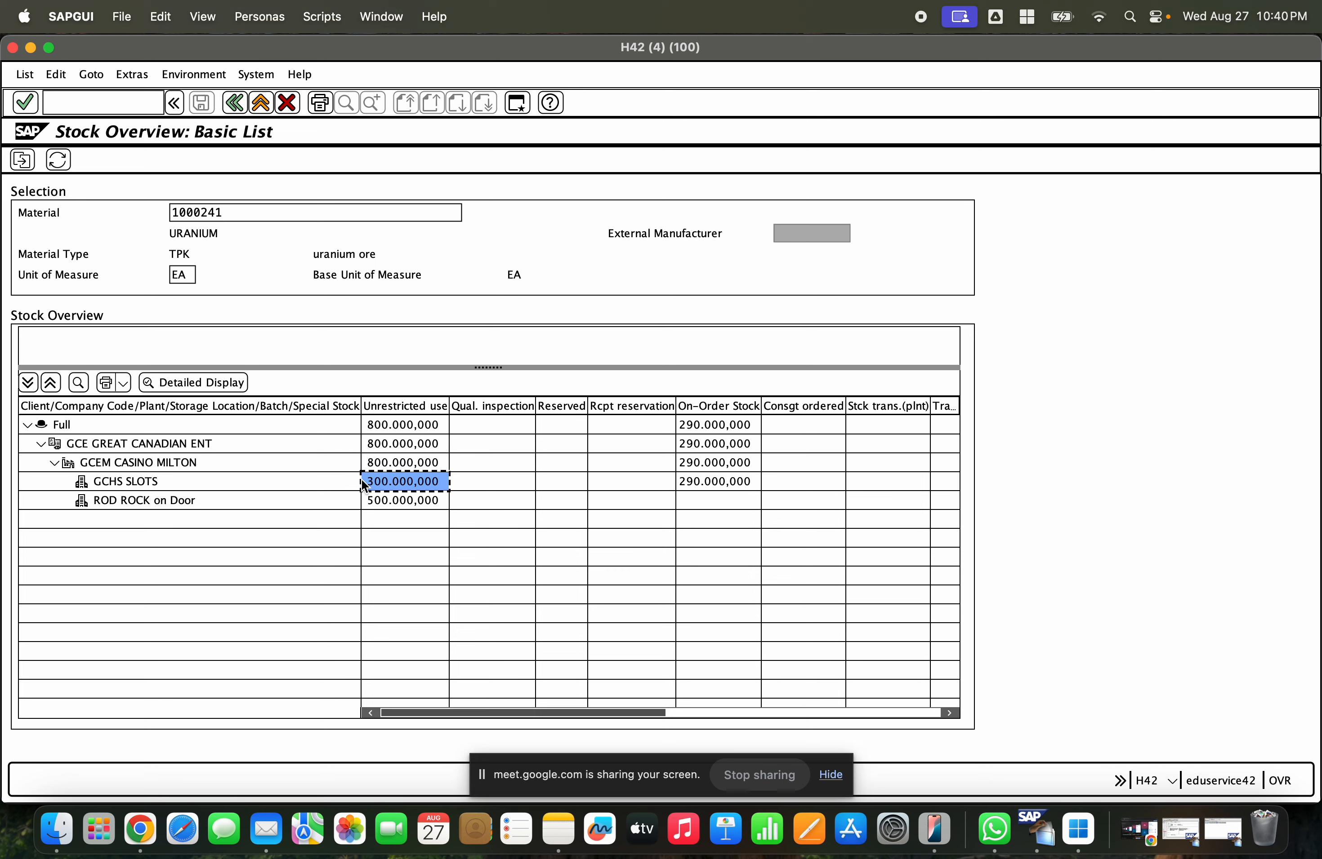
- Display the stock overview for material 521 in plant GCEM instead
left_click(236, 104)
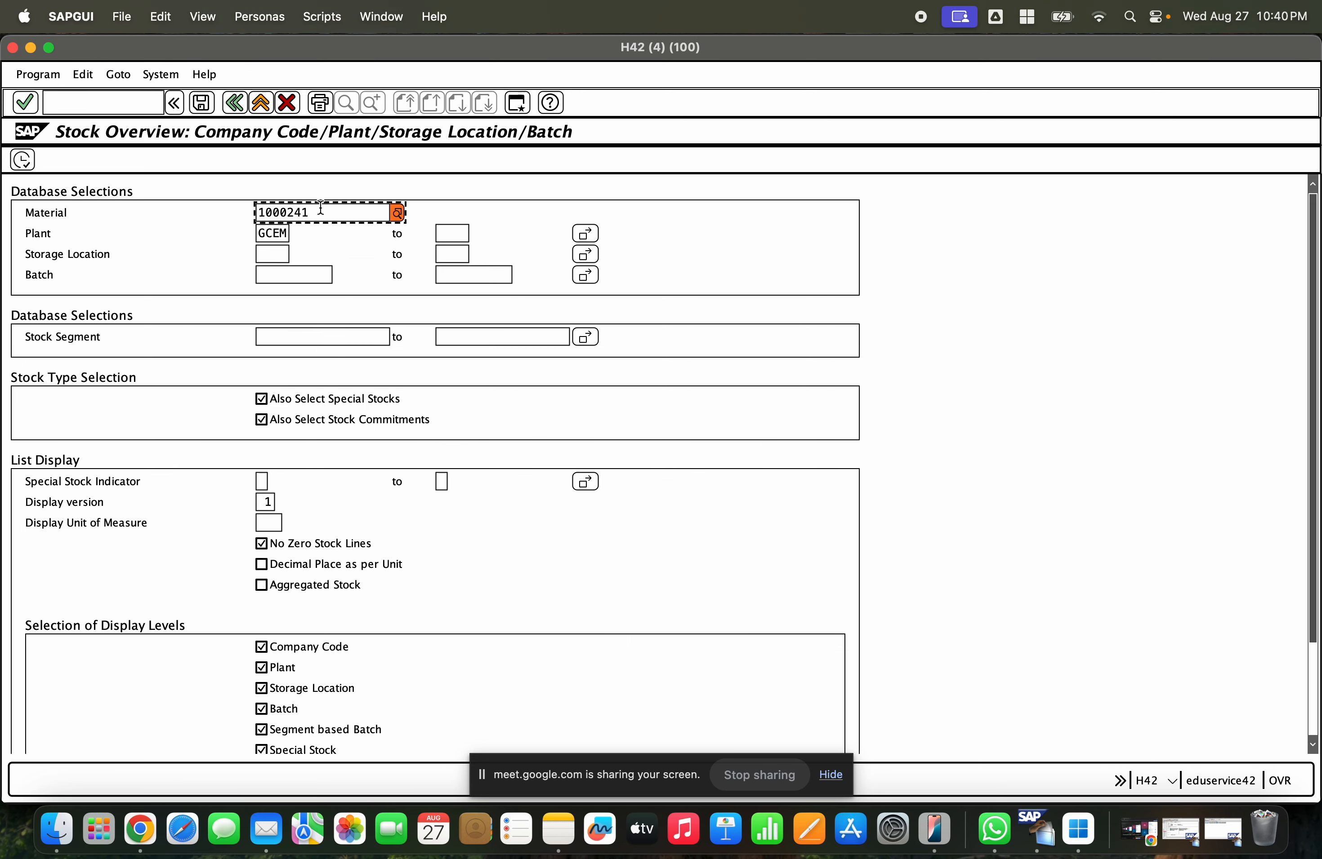
left_click_drag(316, 206, 236, 218)
key("BackSpace")
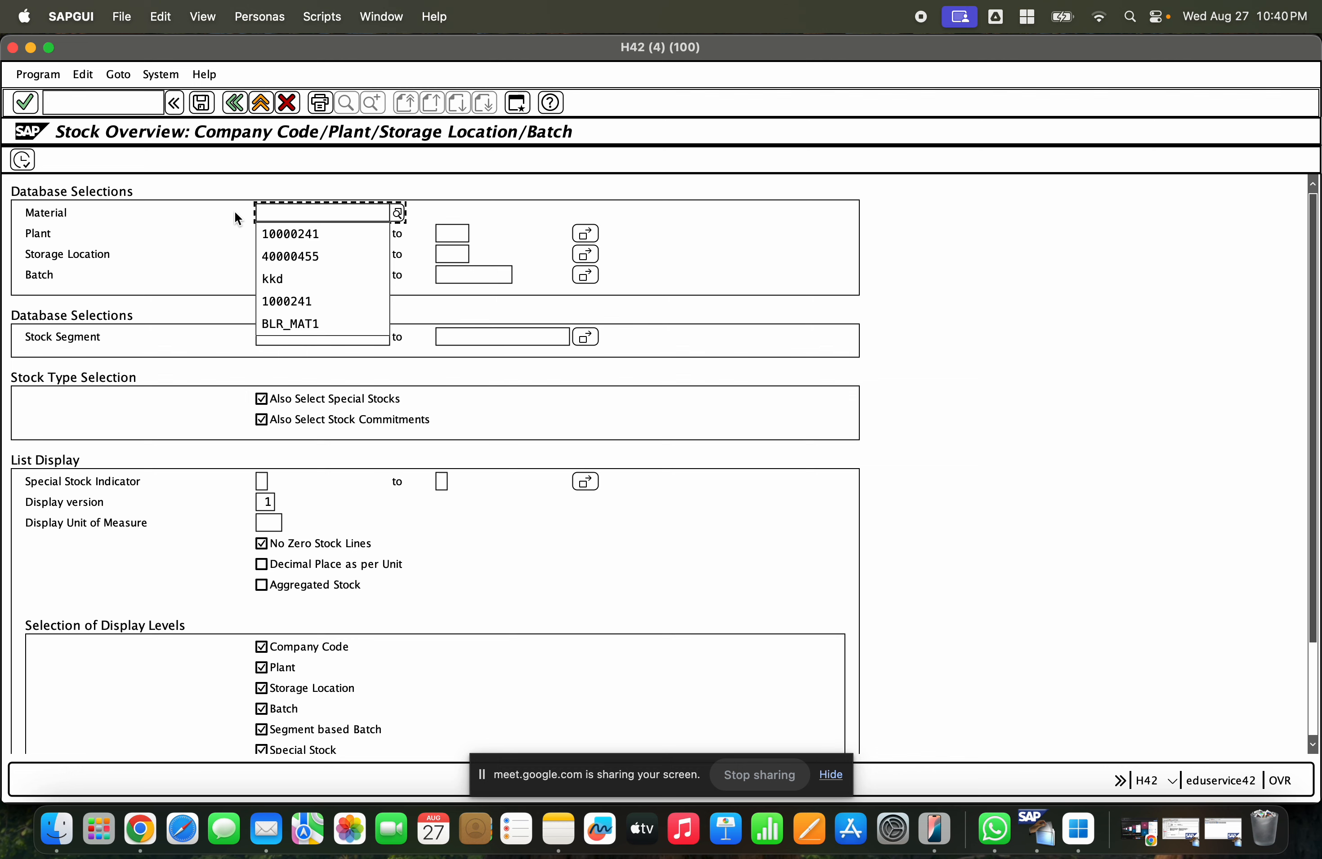
type("521")
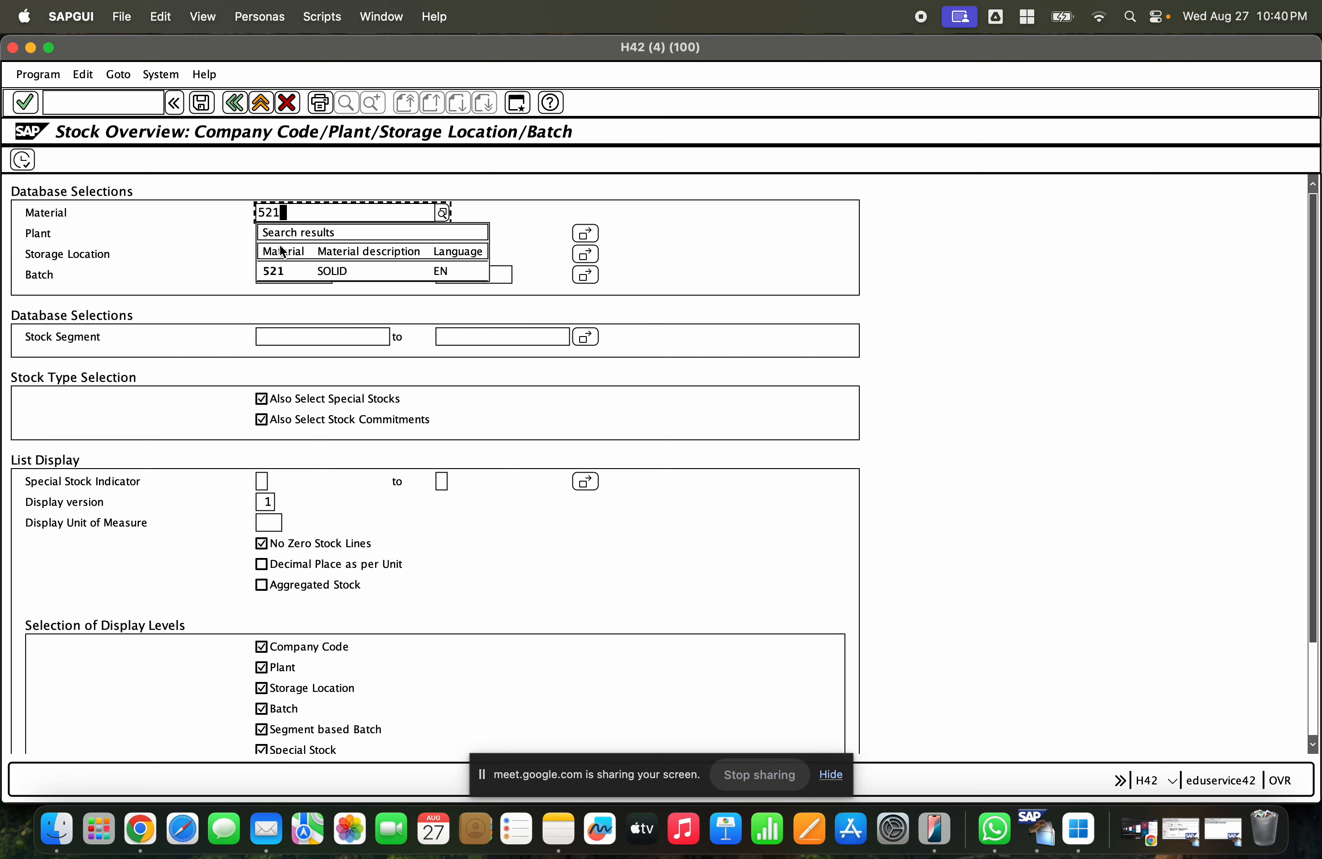
left_click(288, 272)
left_click(22, 160)
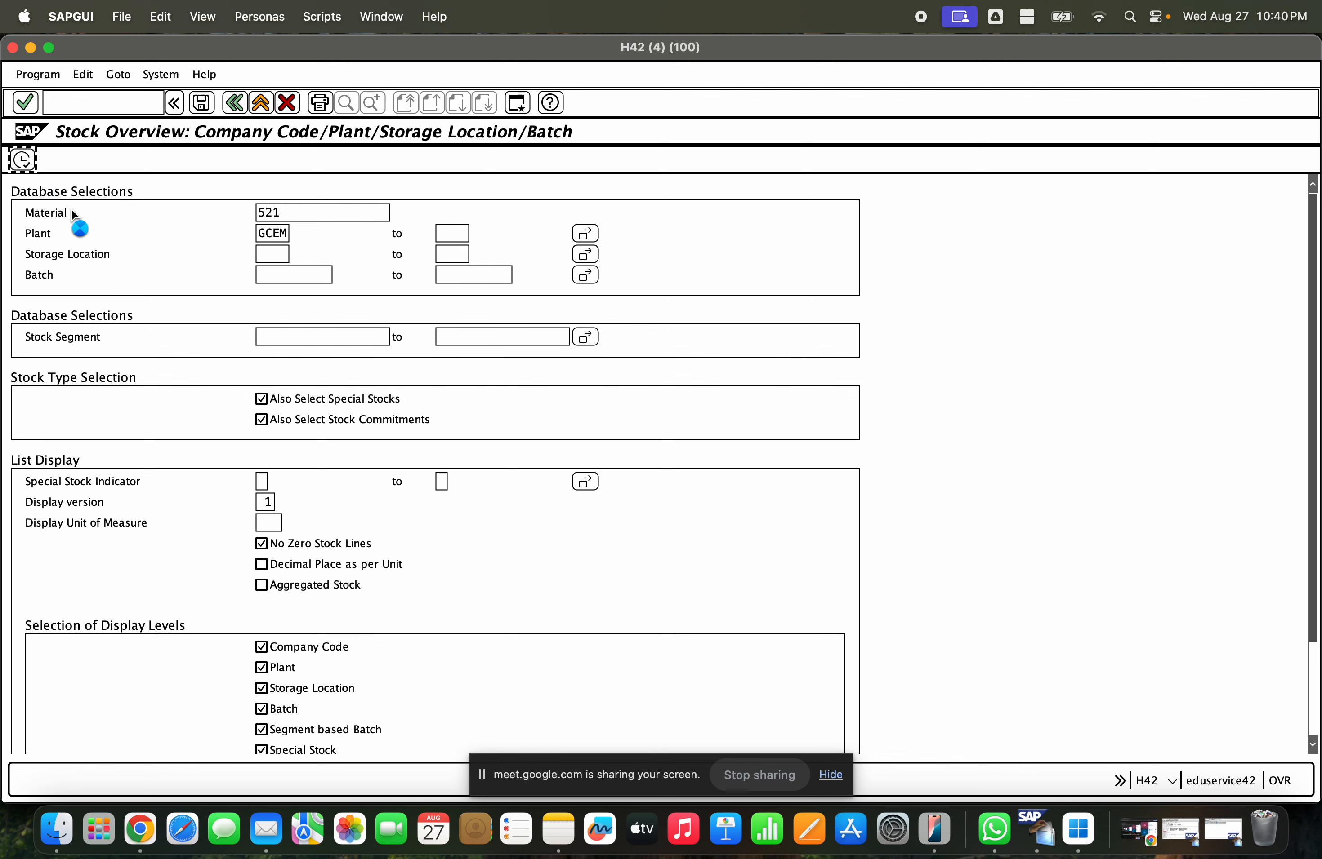
left_click(376, 480)
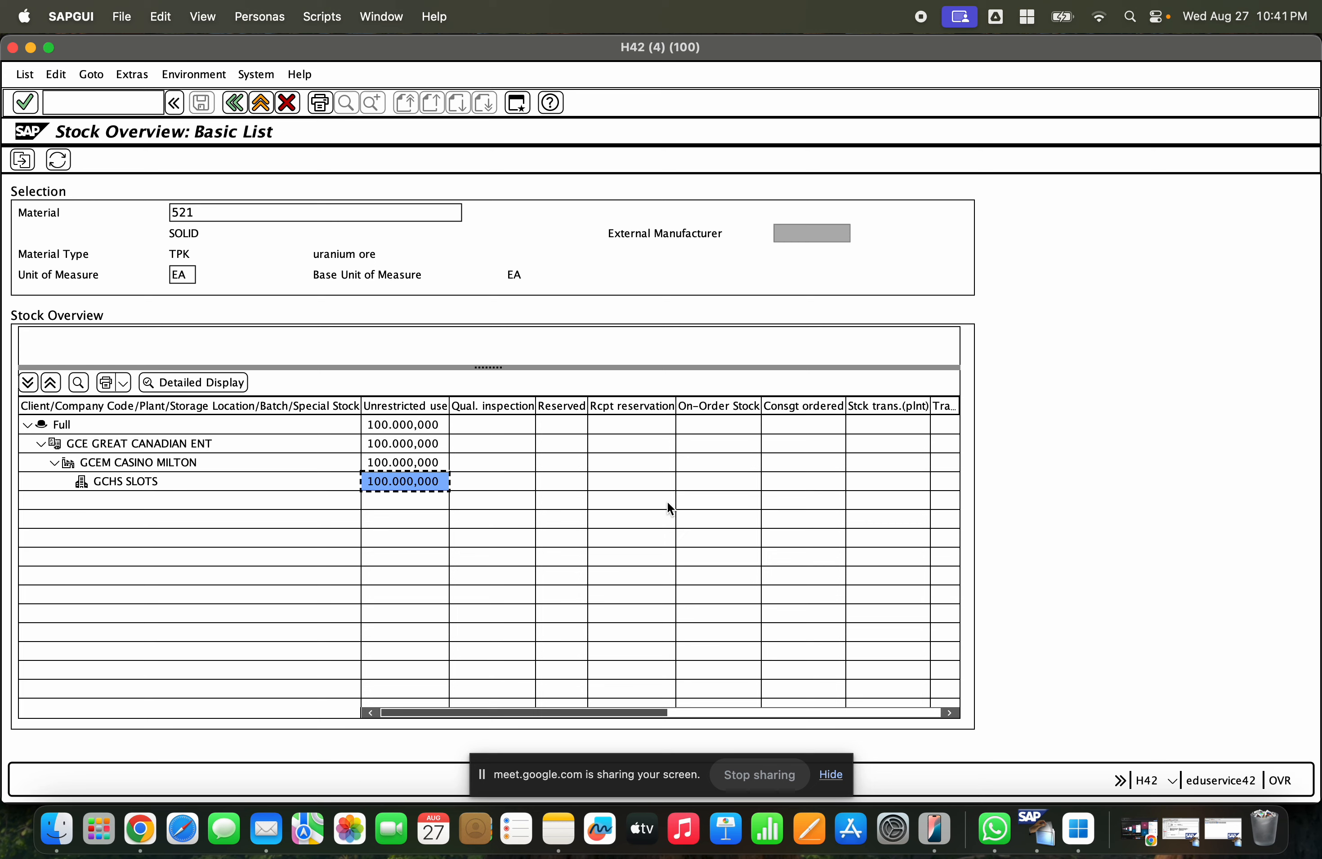
- Open material 521 in change mode for plant GCEM and storage location GCHS
left_click(76, 109)
type("/nm")
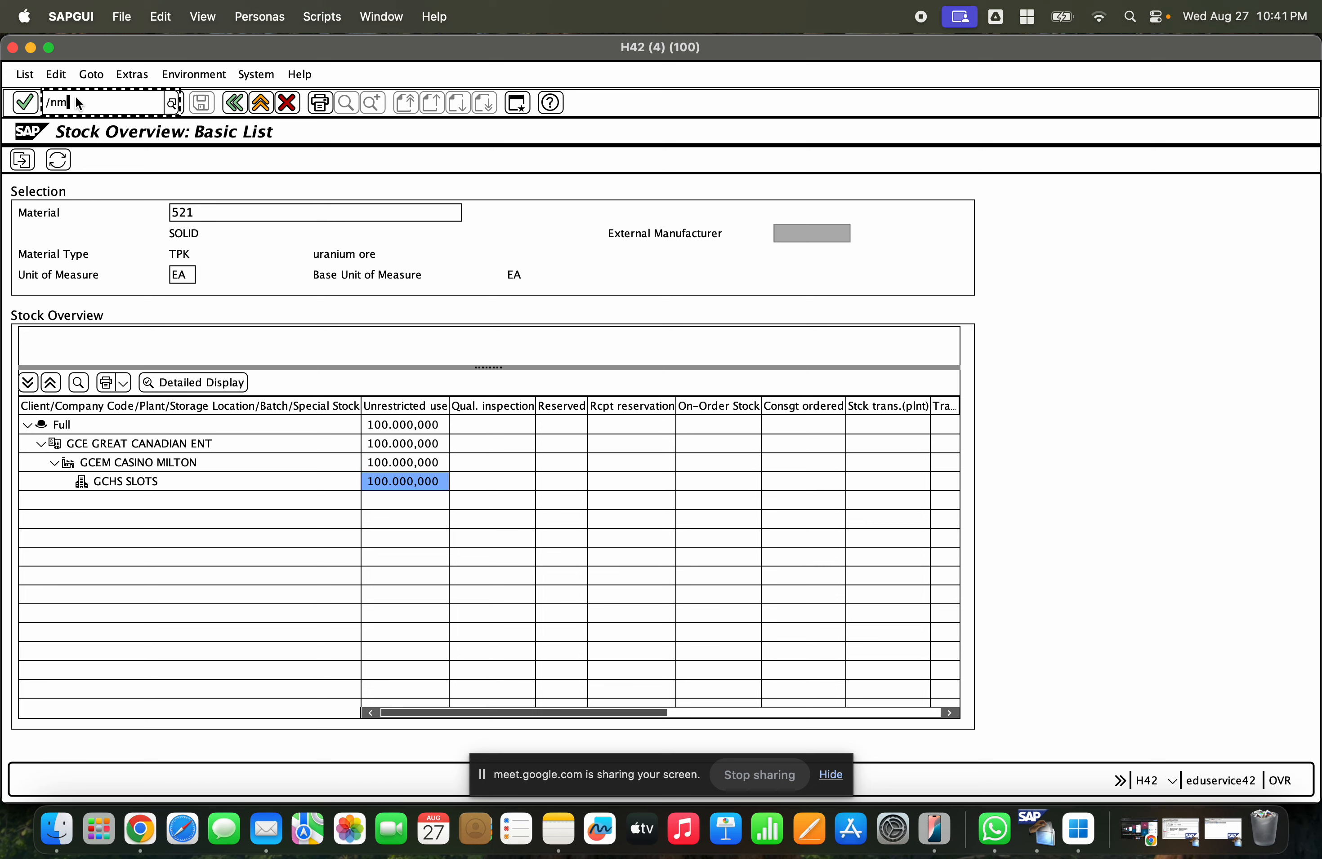
type("m02")
key("Return")
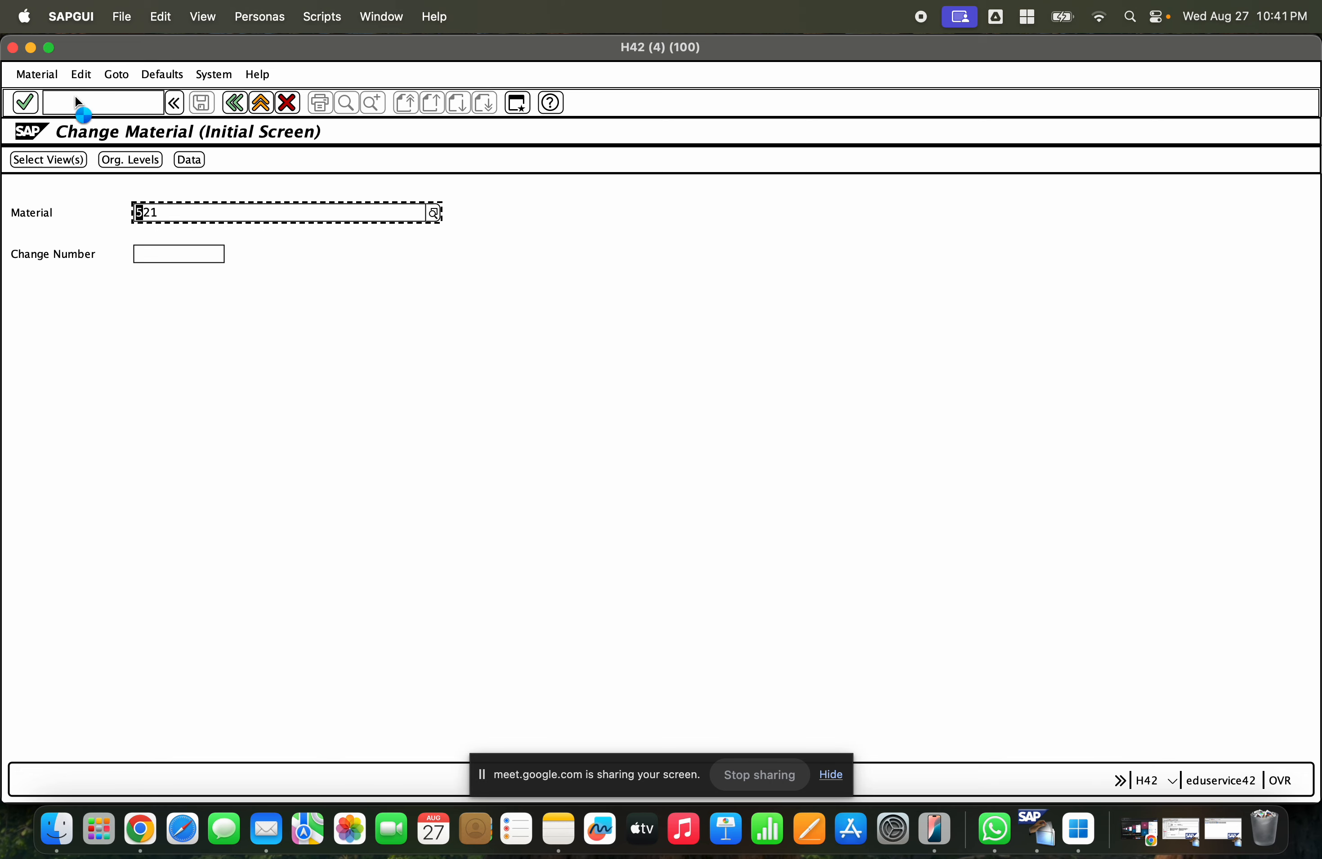
key("Return")
key("Return")
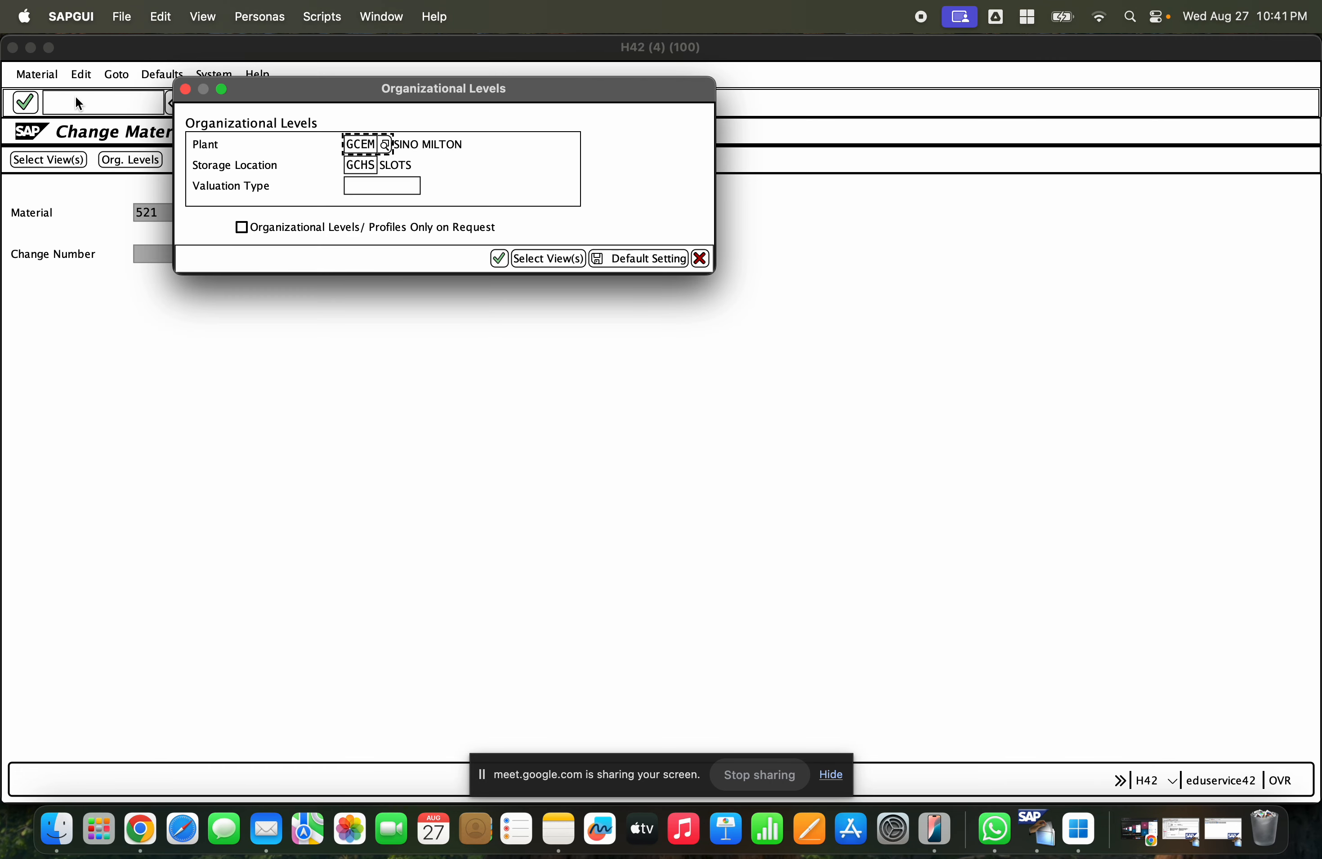
key("Return")
left_click(185, 323)
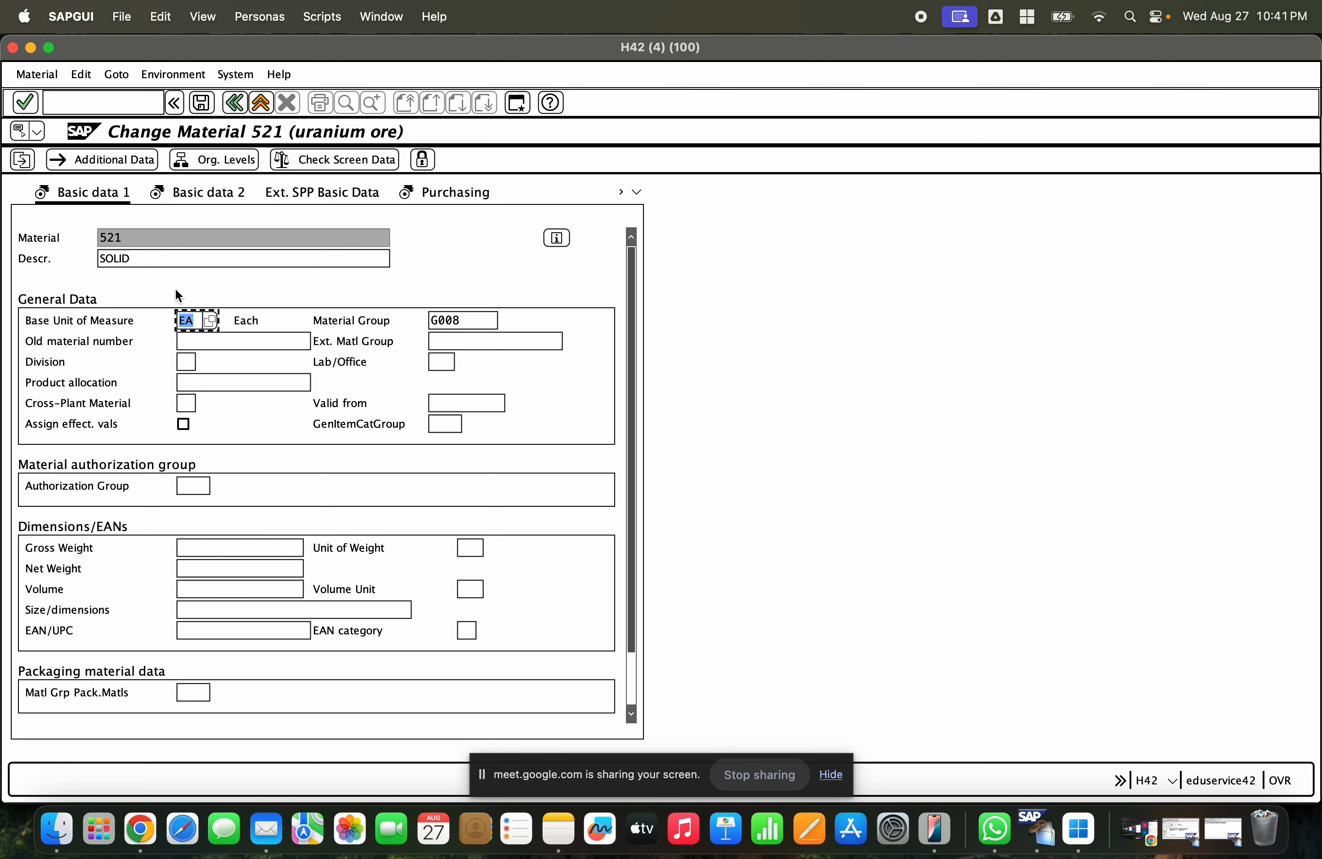
- Examine the order unit in the Purchasing view and the unit of issue in the Plant data / stor. 1 view
left_click(455, 194)
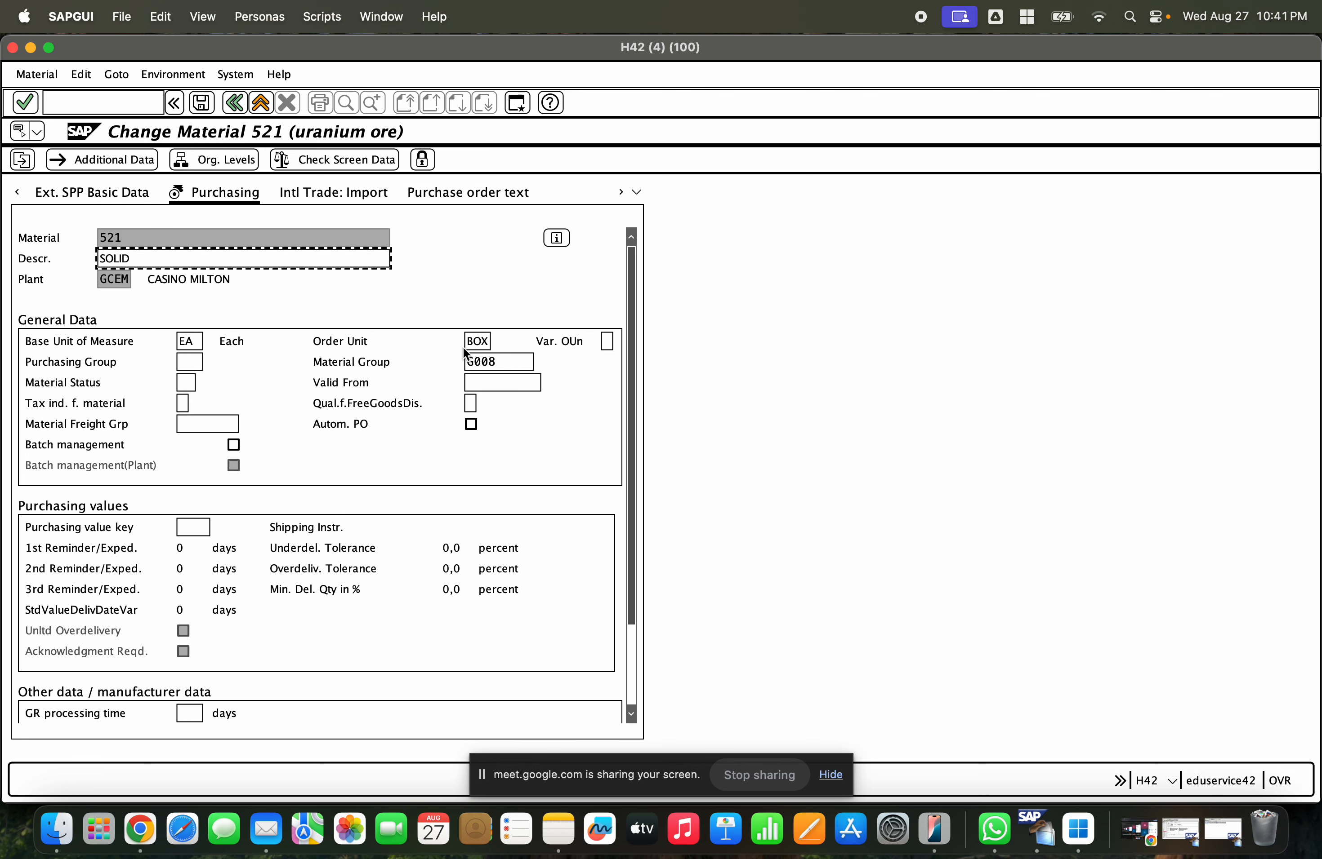
left_click(481, 342)
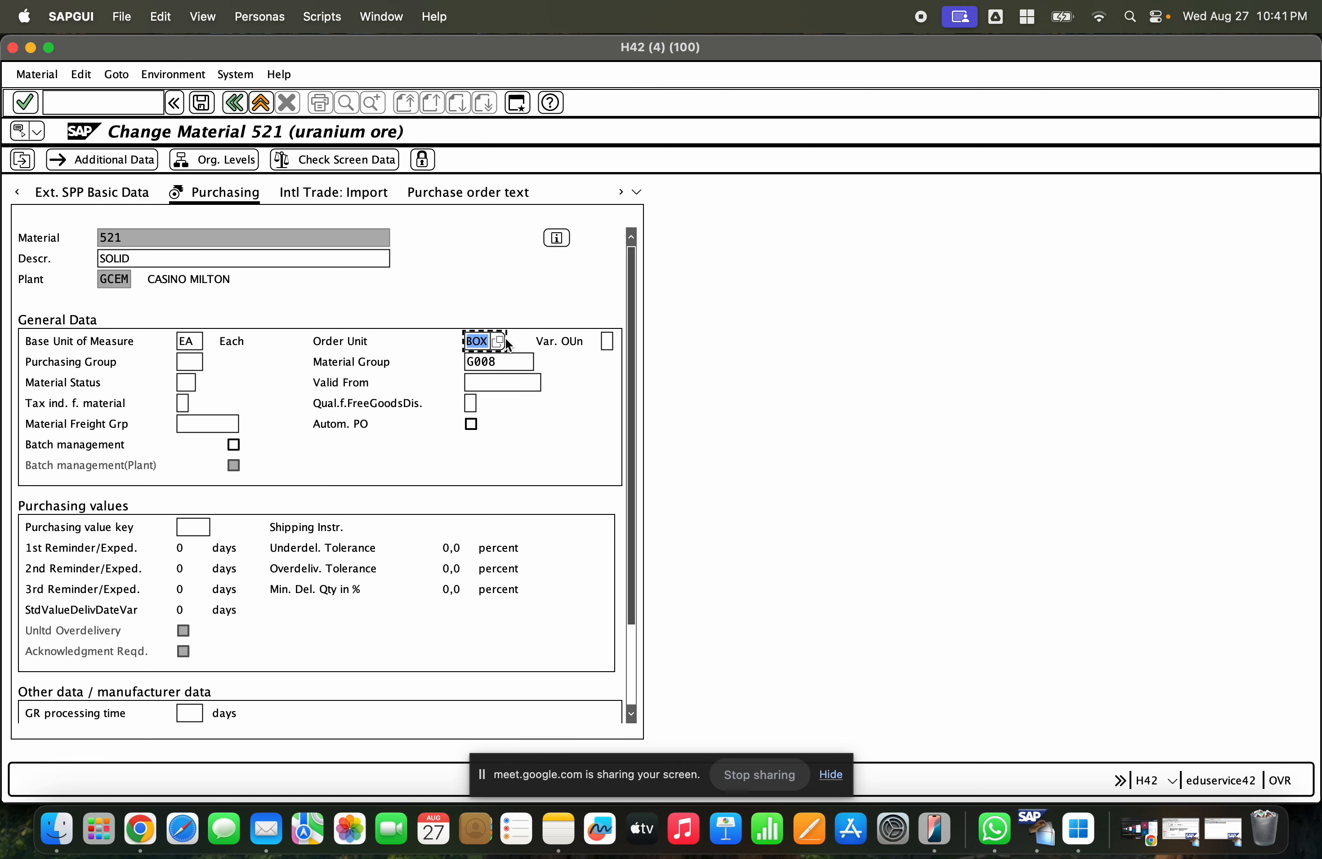
left_click(637, 192)
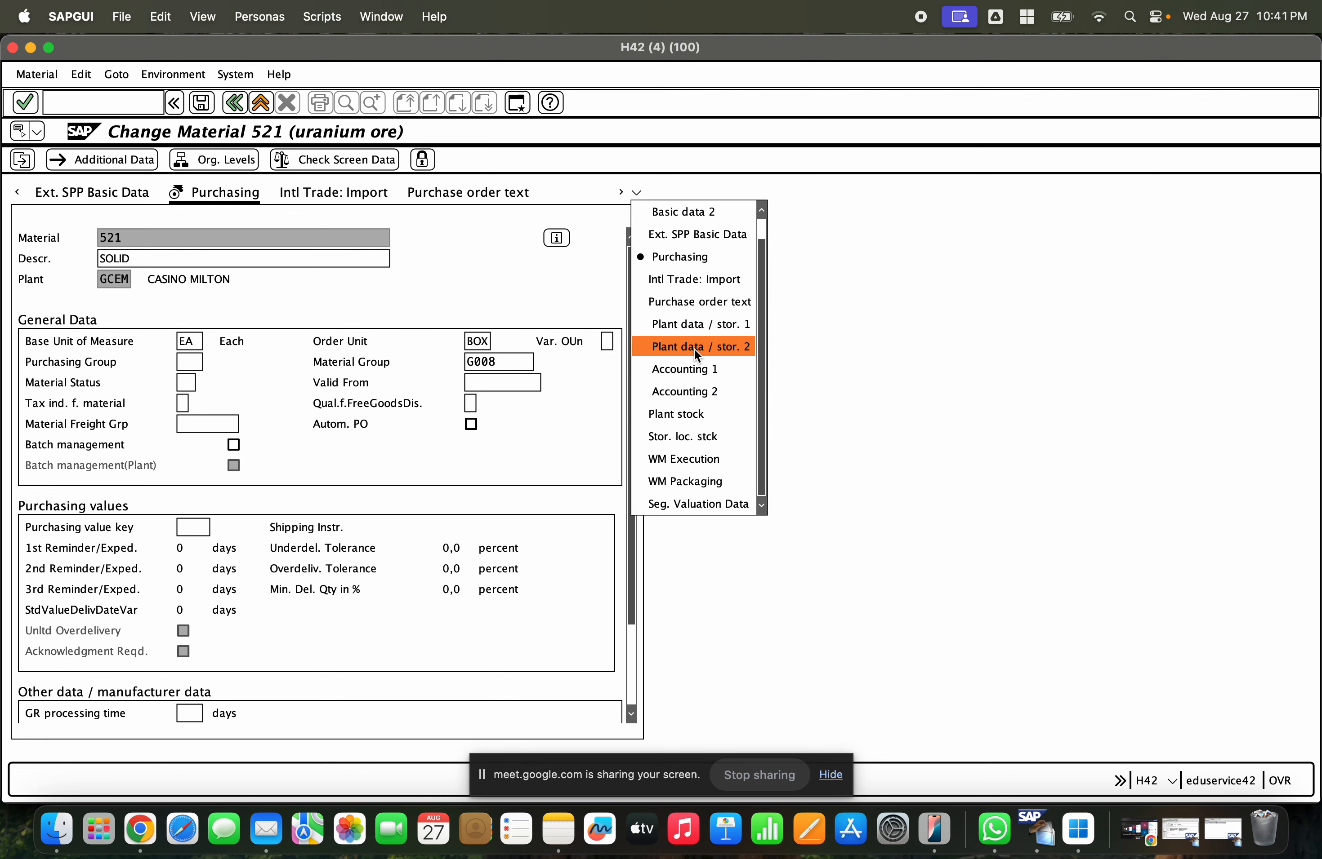
left_click(693, 328)
left_click(483, 363)
left_click(498, 363)
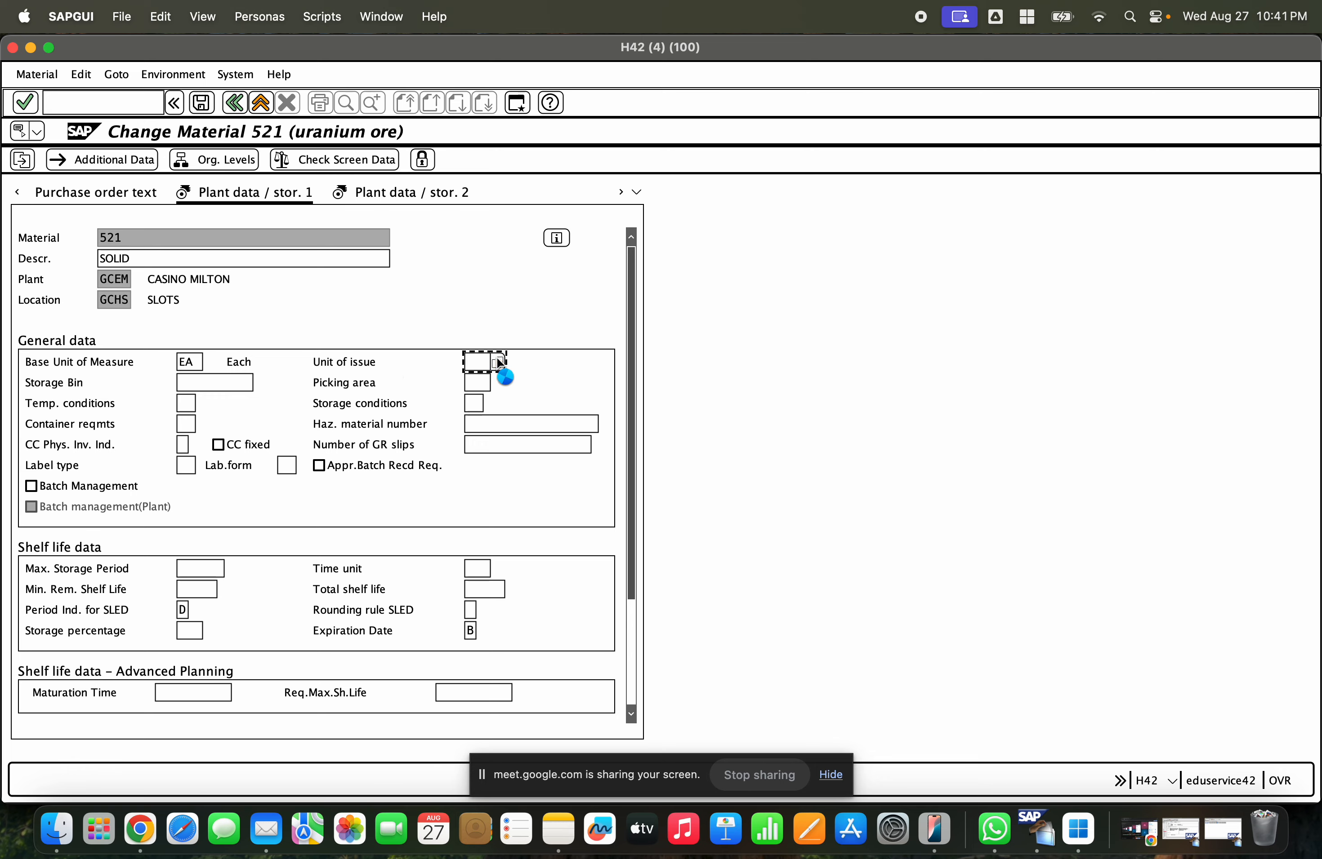
key("Escape")
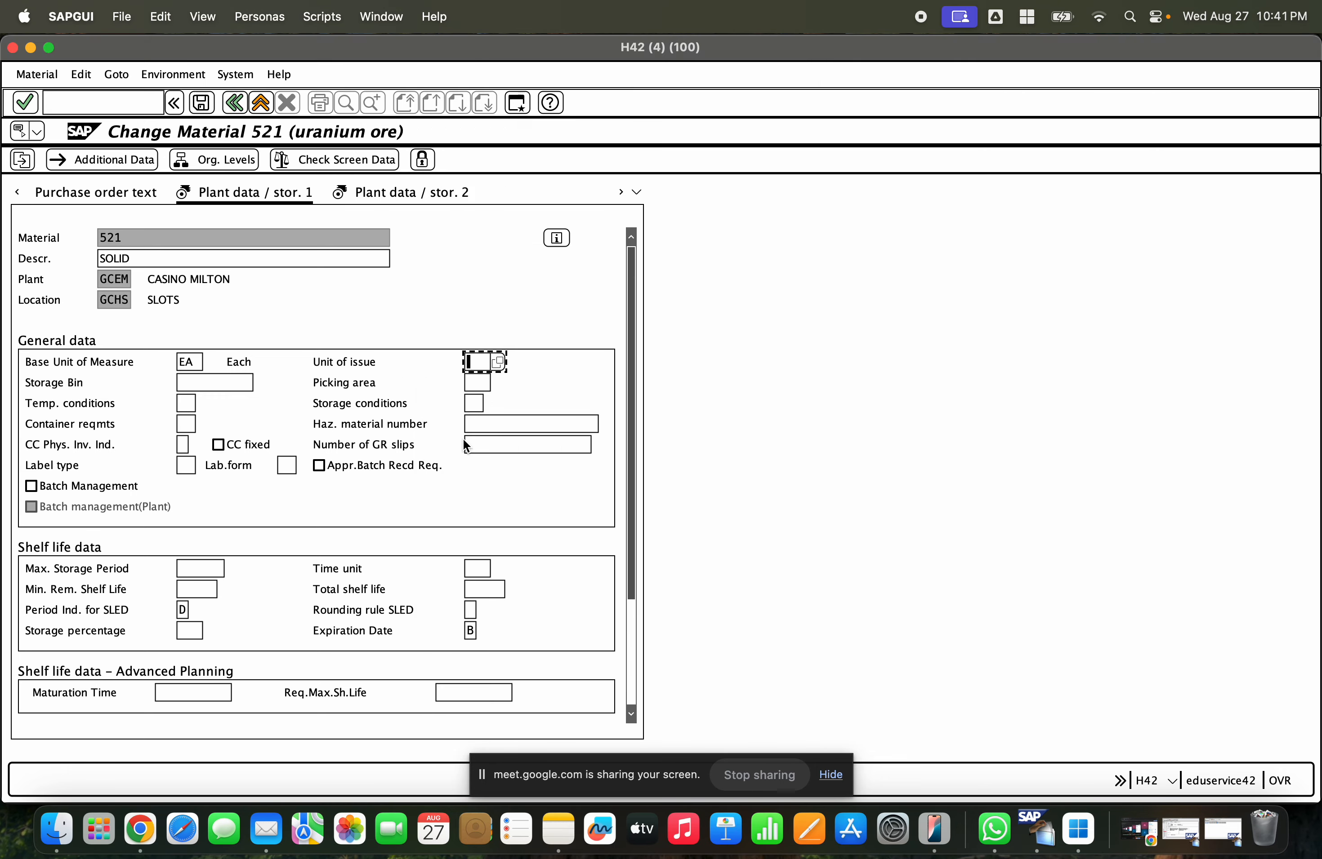
- Switch to the SAP MM1 slides in Chrome and add the lines "Order unit" and "Sales unit" on the transfer posting slide
left_click(139, 818)
left_click(725, 497)
key("Return")
key("Return")
type("Or")
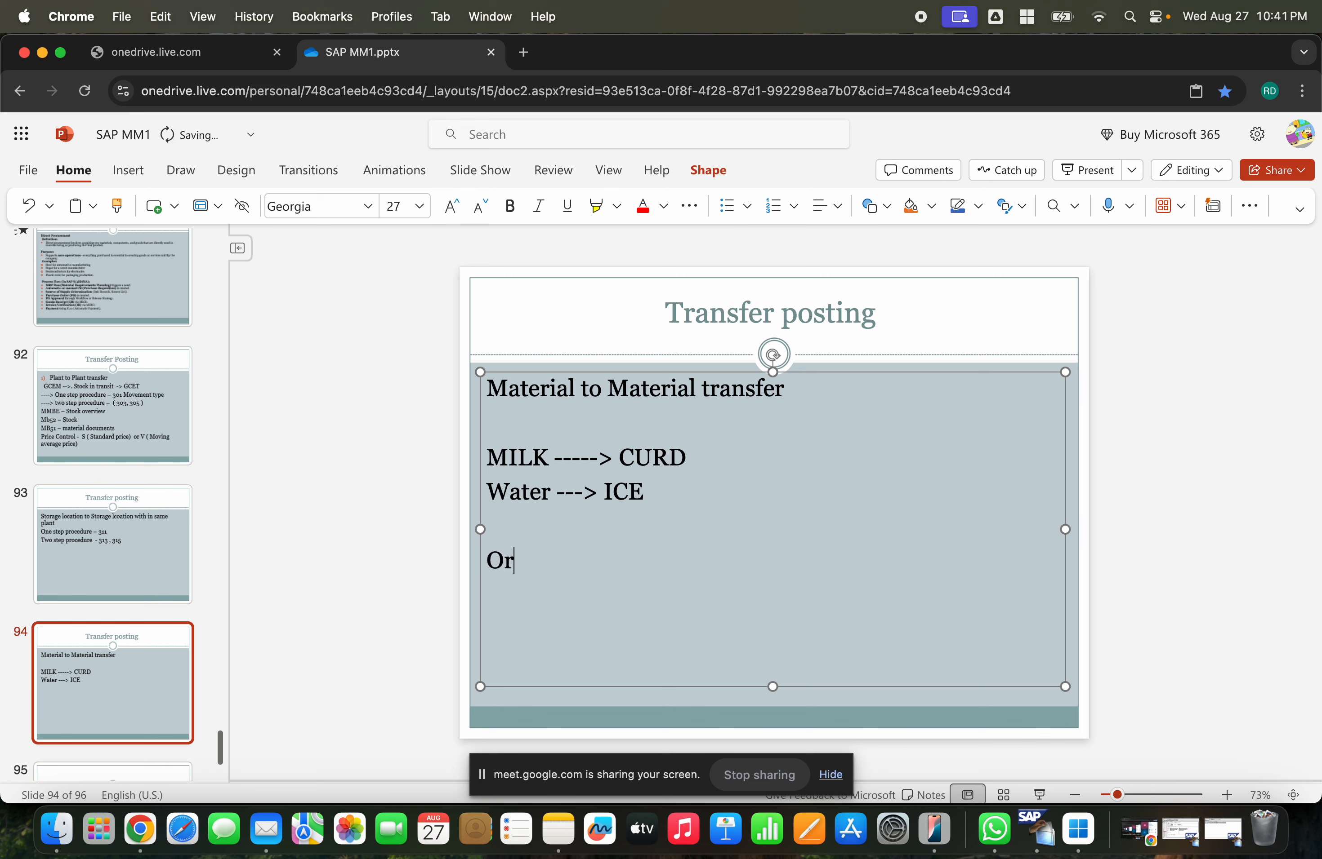
type("der unit")
key("Return")
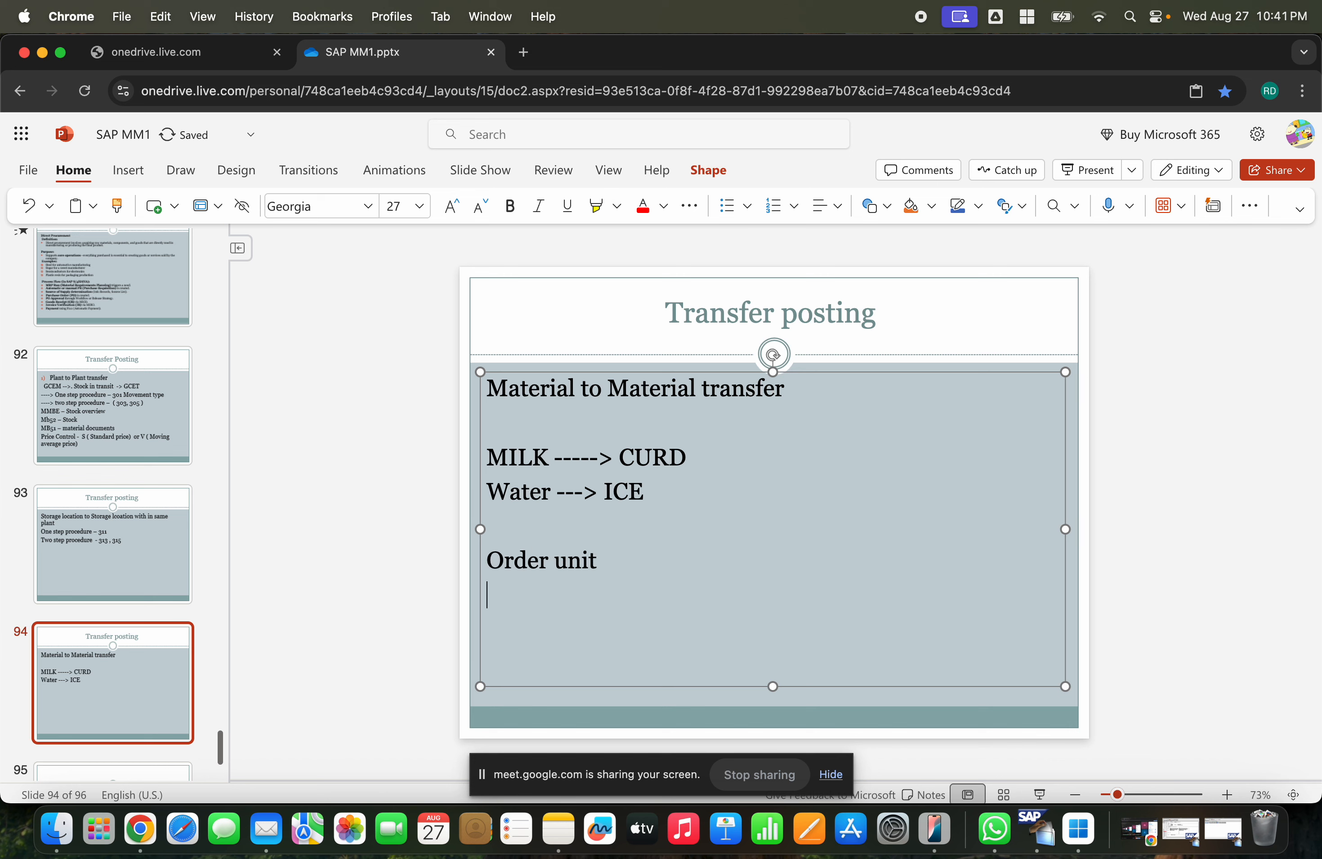
type("Sales unuit")
key("BackSpace")
key("BackSpace")
key("BackSpace")
type("it")
key("Return")
- Add the lines "Unit of issue" and "Base unit of measure ---- Least measurement" to the slide
type("unit")
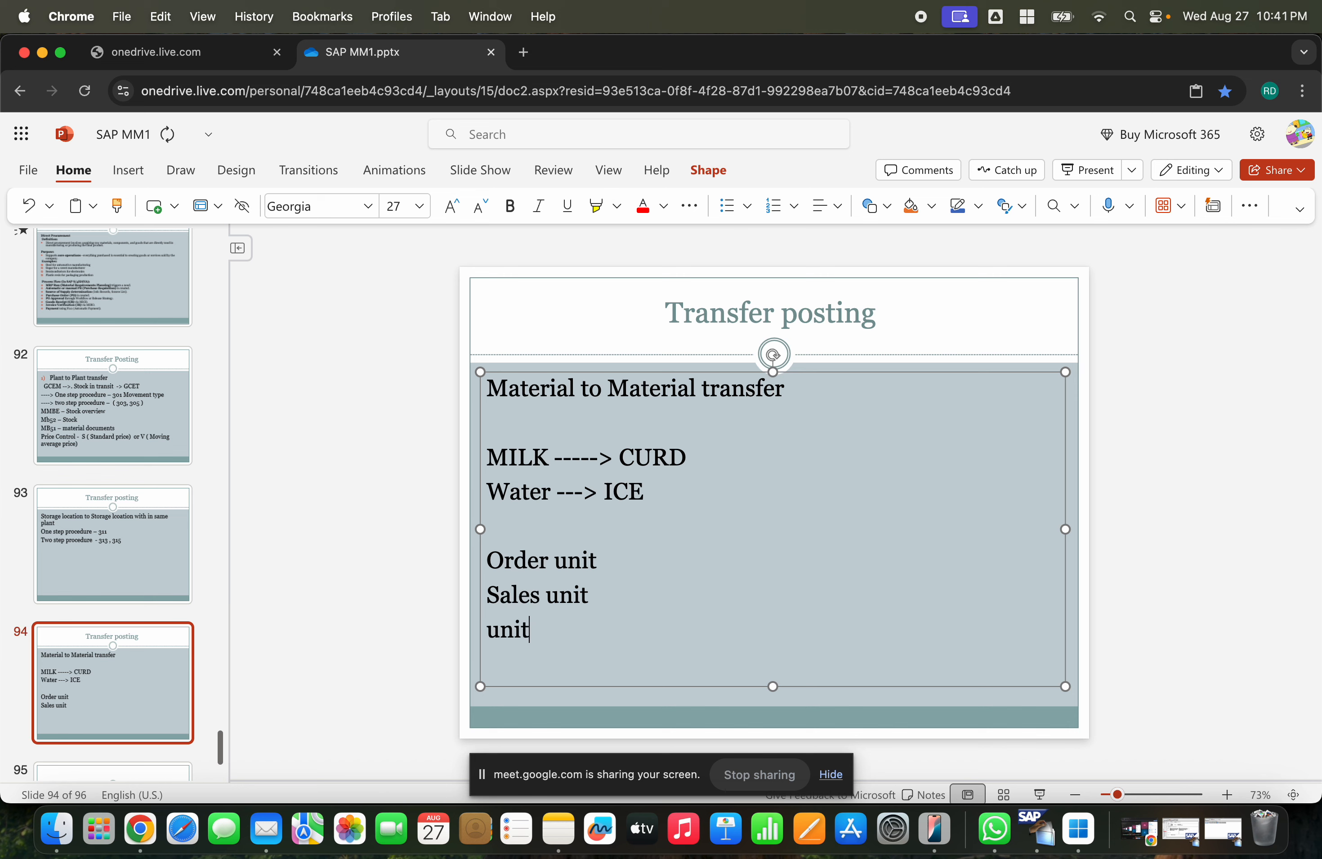
type(" of issue")
key("Return")
type("B")
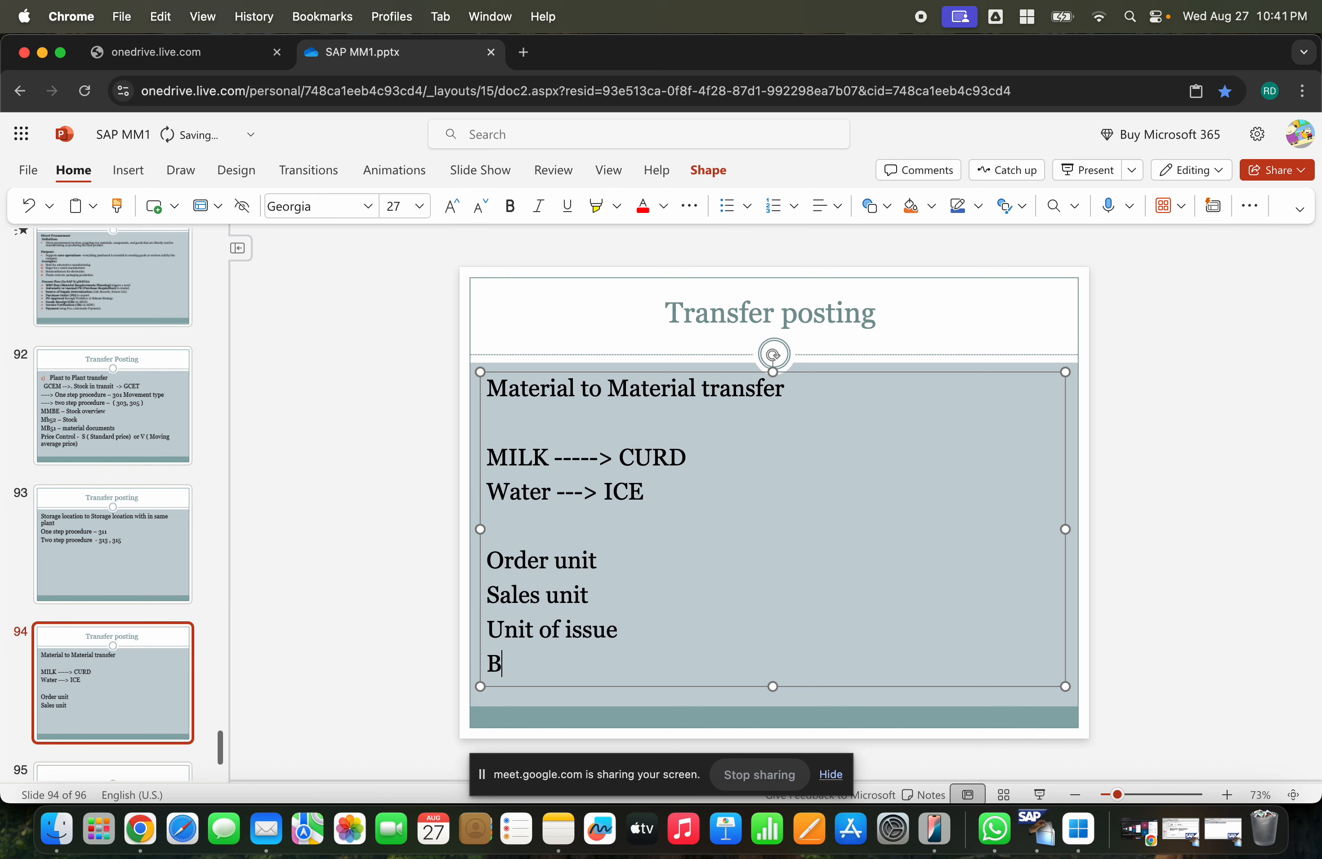
type("ase unit of measu")
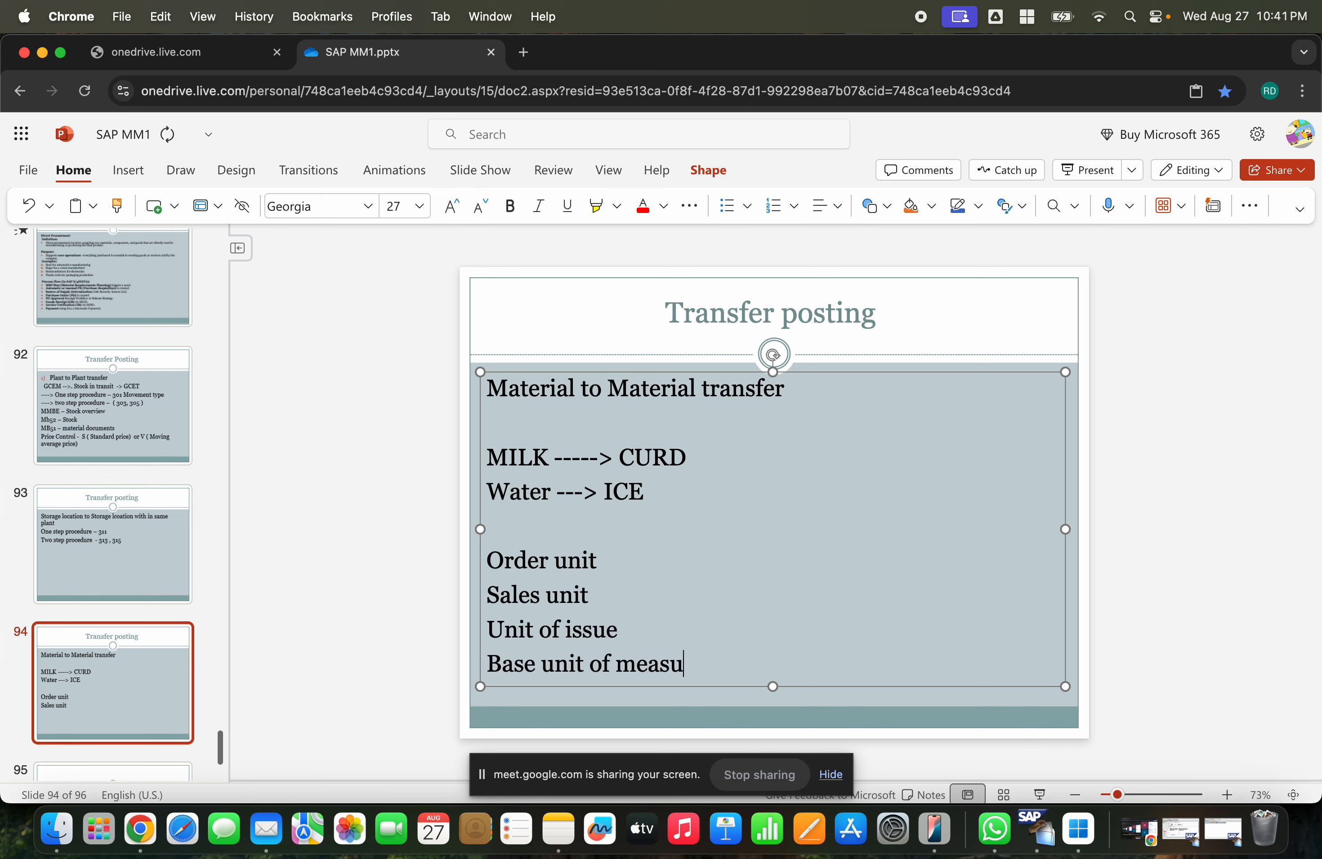
key("BackSpace")
type("ure ---- ")
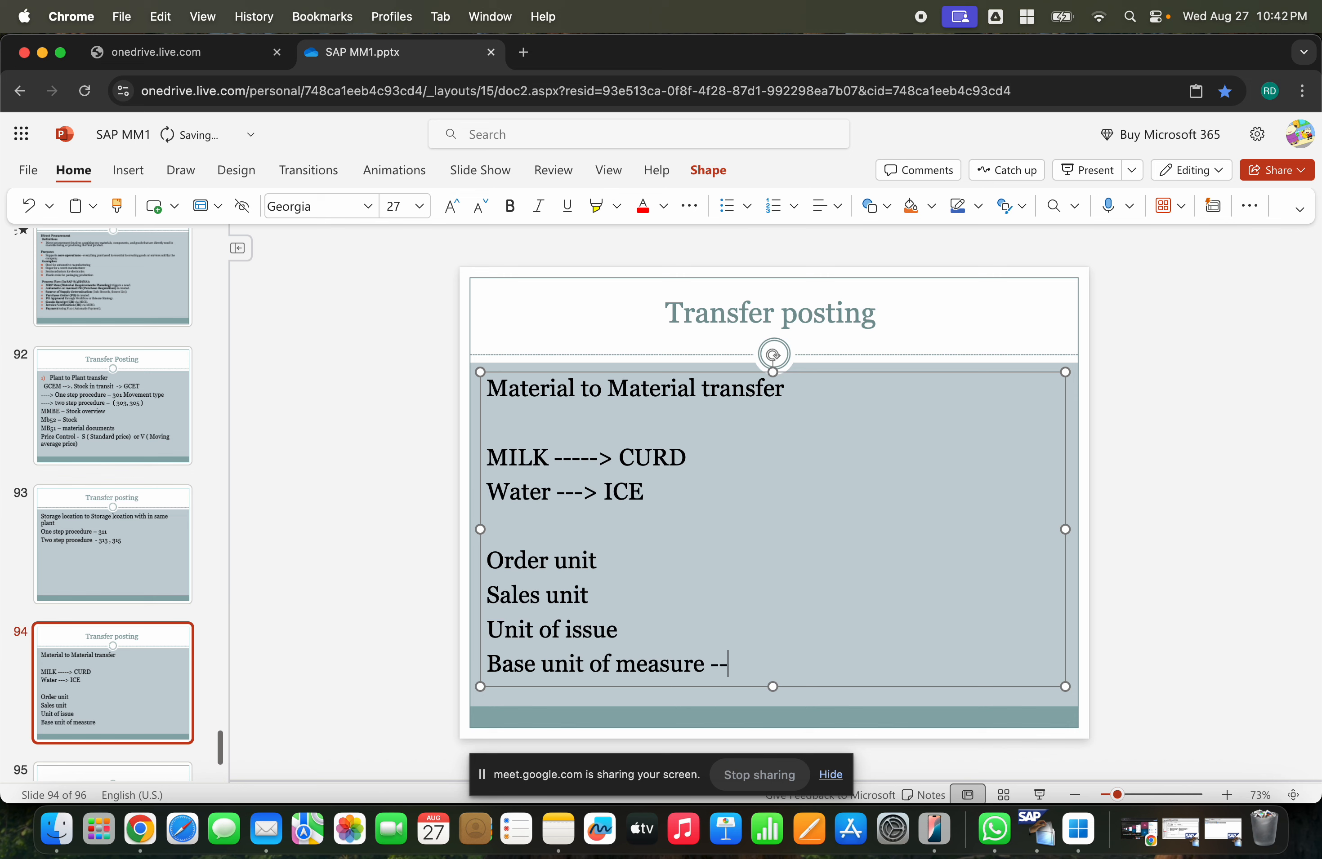
type("Least measurement")
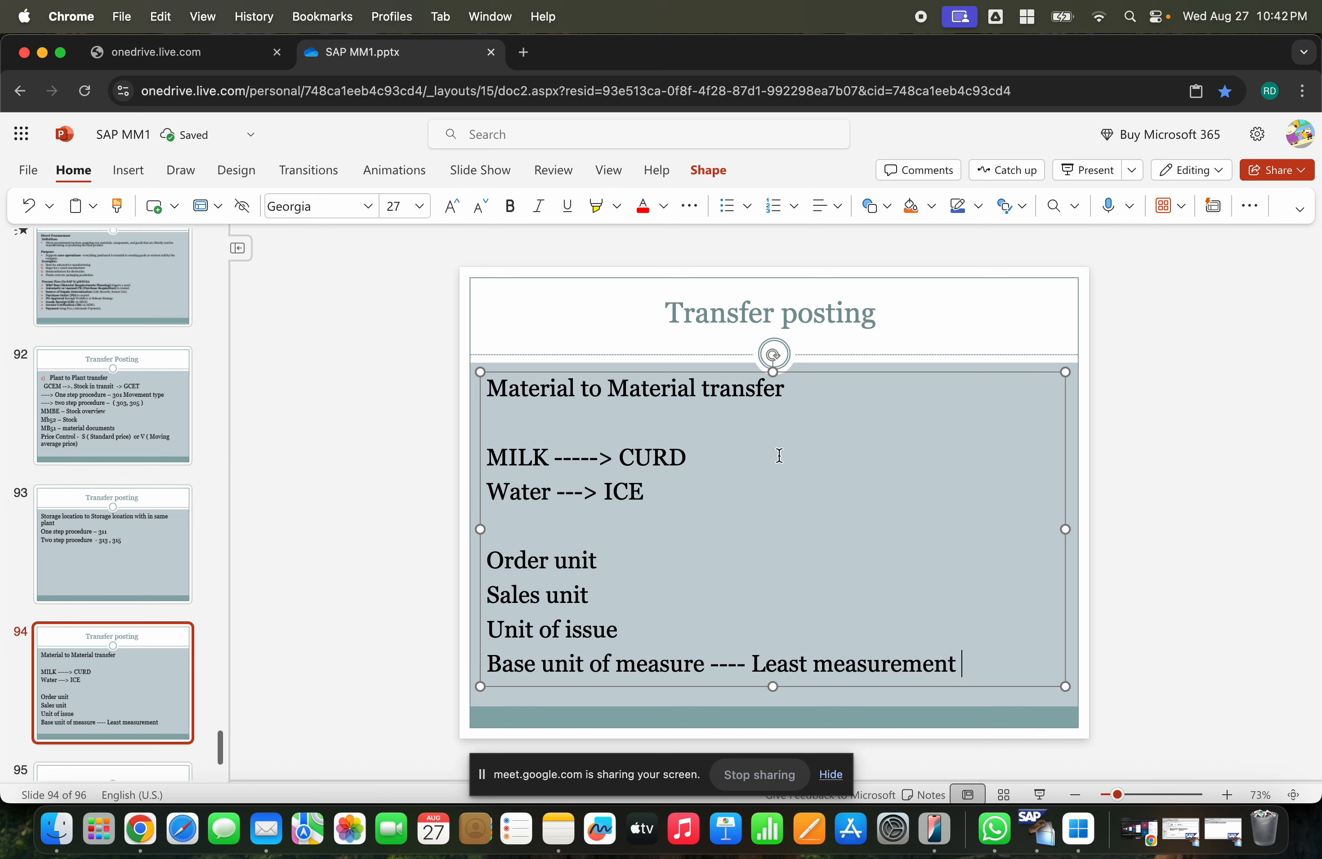
- Extend the unit of issue line with "--- Storage location issuing the stock"
left_click(688, 635)
type("--- Storage lcoa")
key("BackSpace")
key("BackSpace")
key("BackSpace")
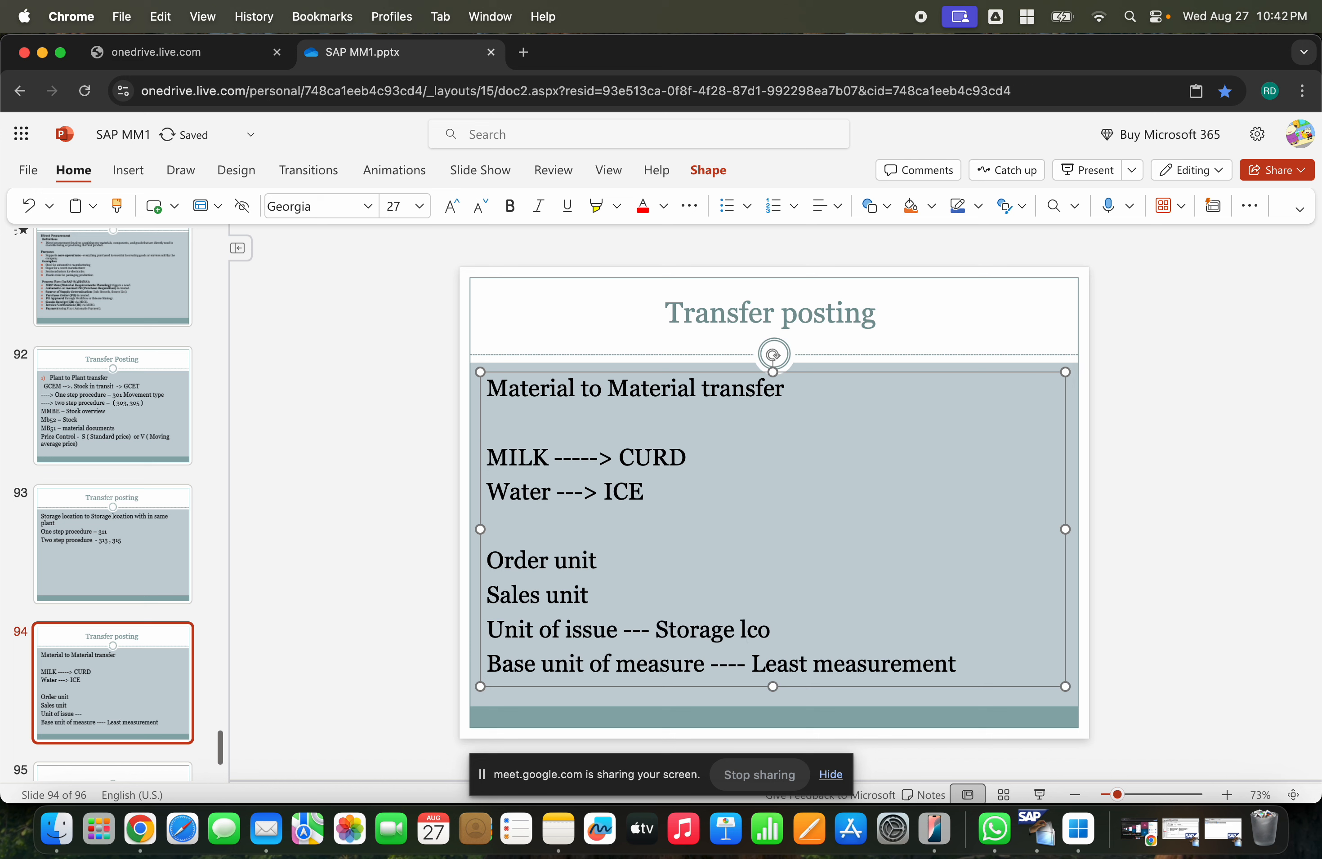
type("ocation issu")
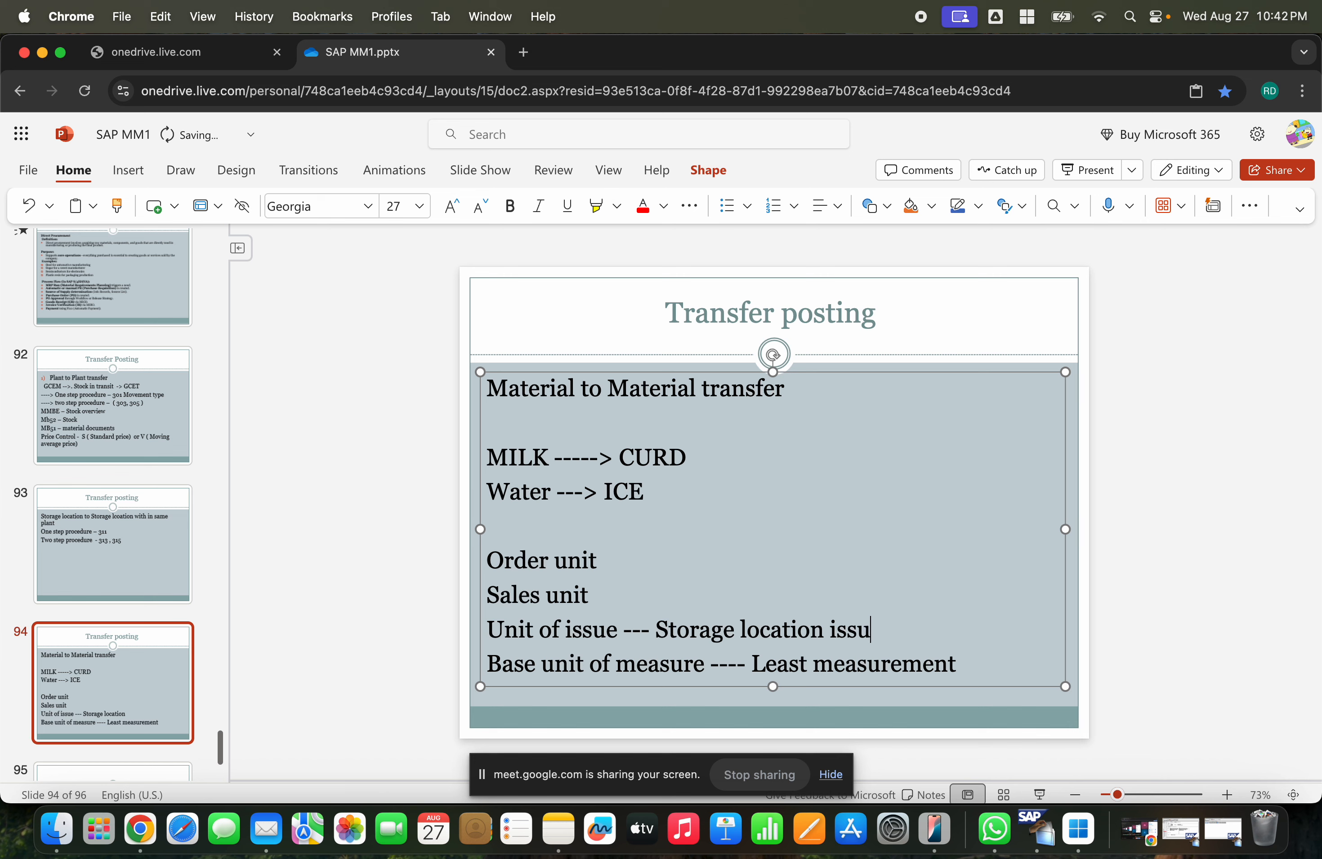
type("ing the stock")
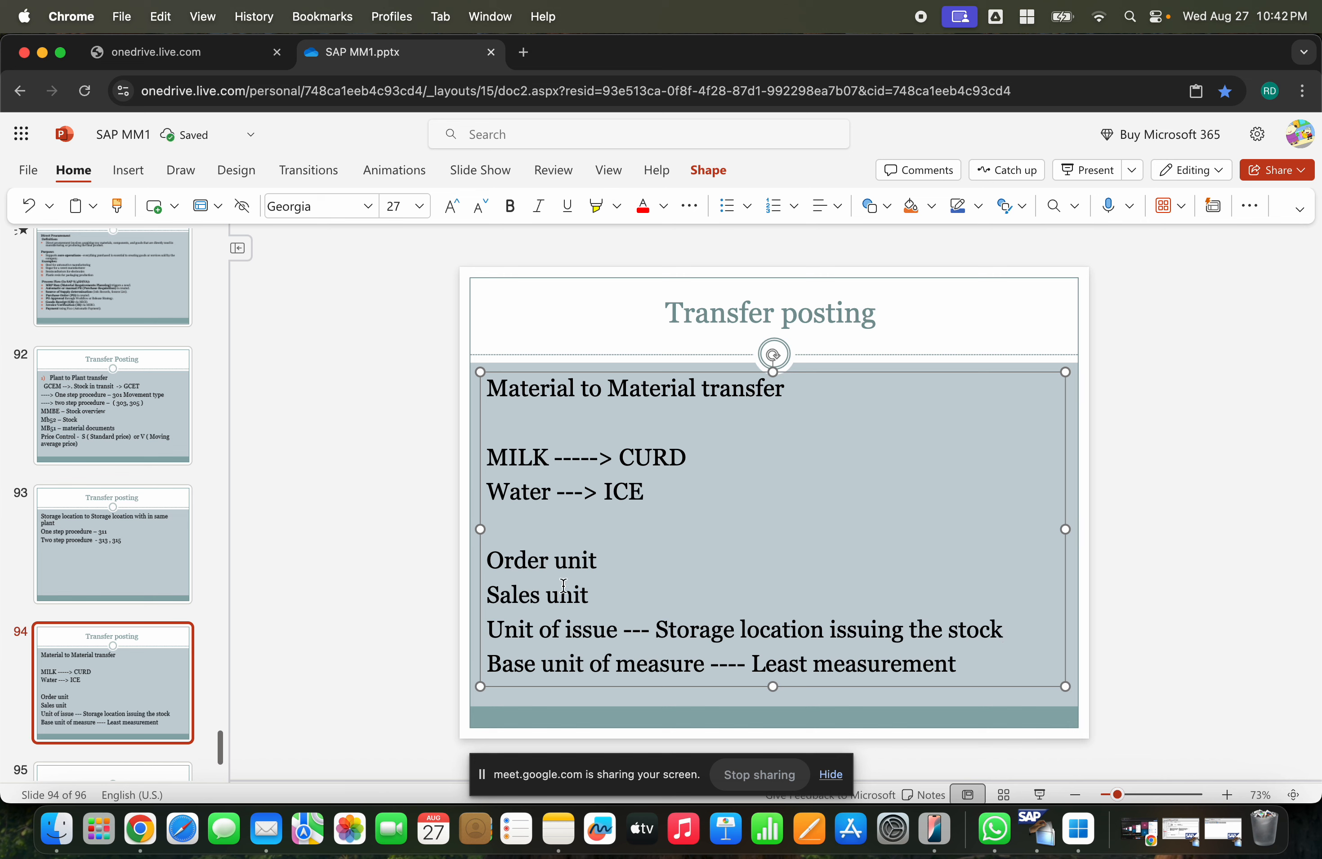
- Extend the sales unit line with "--- Customers -- sales unit"
left_click(614, 595)
type("--- Custo")
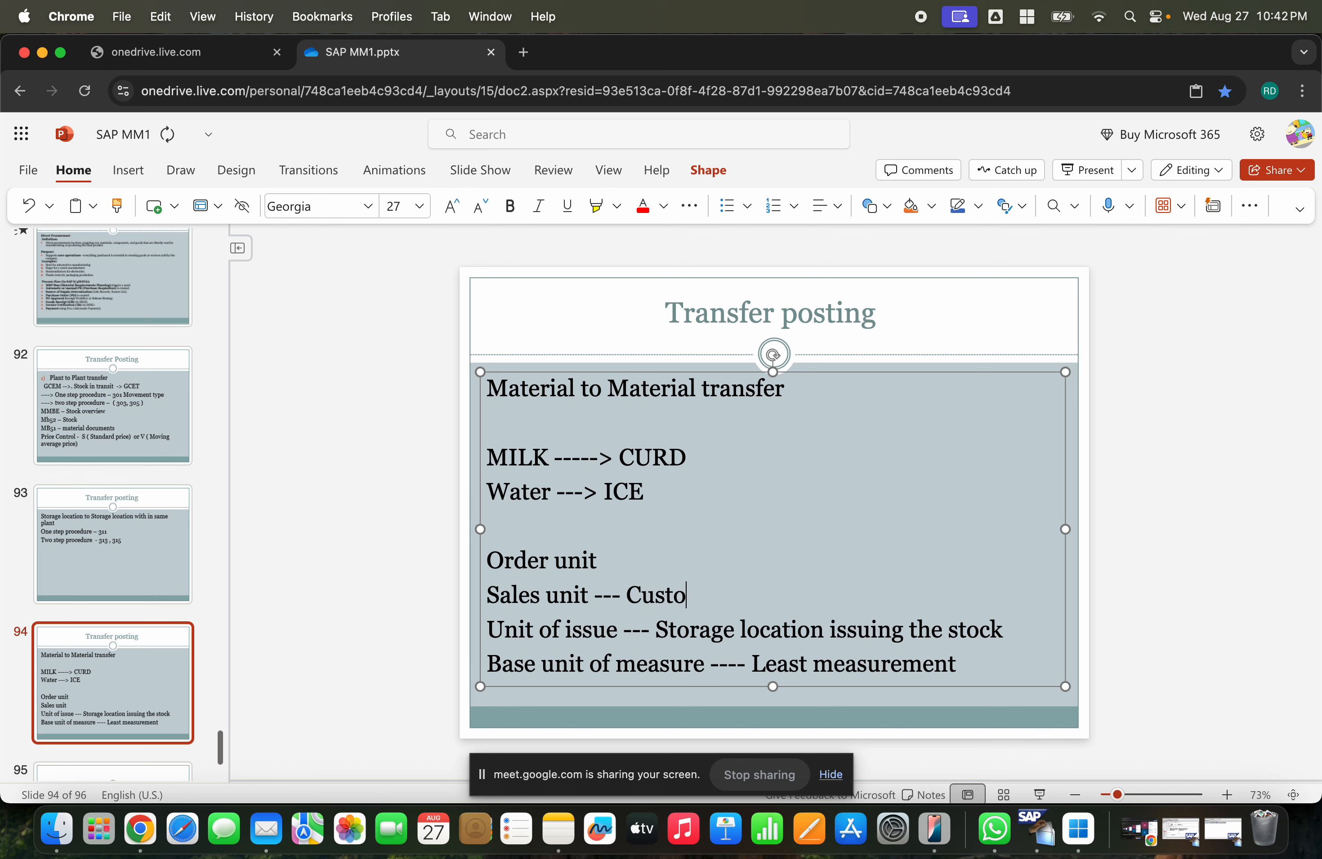
type("mers -- sales unit")
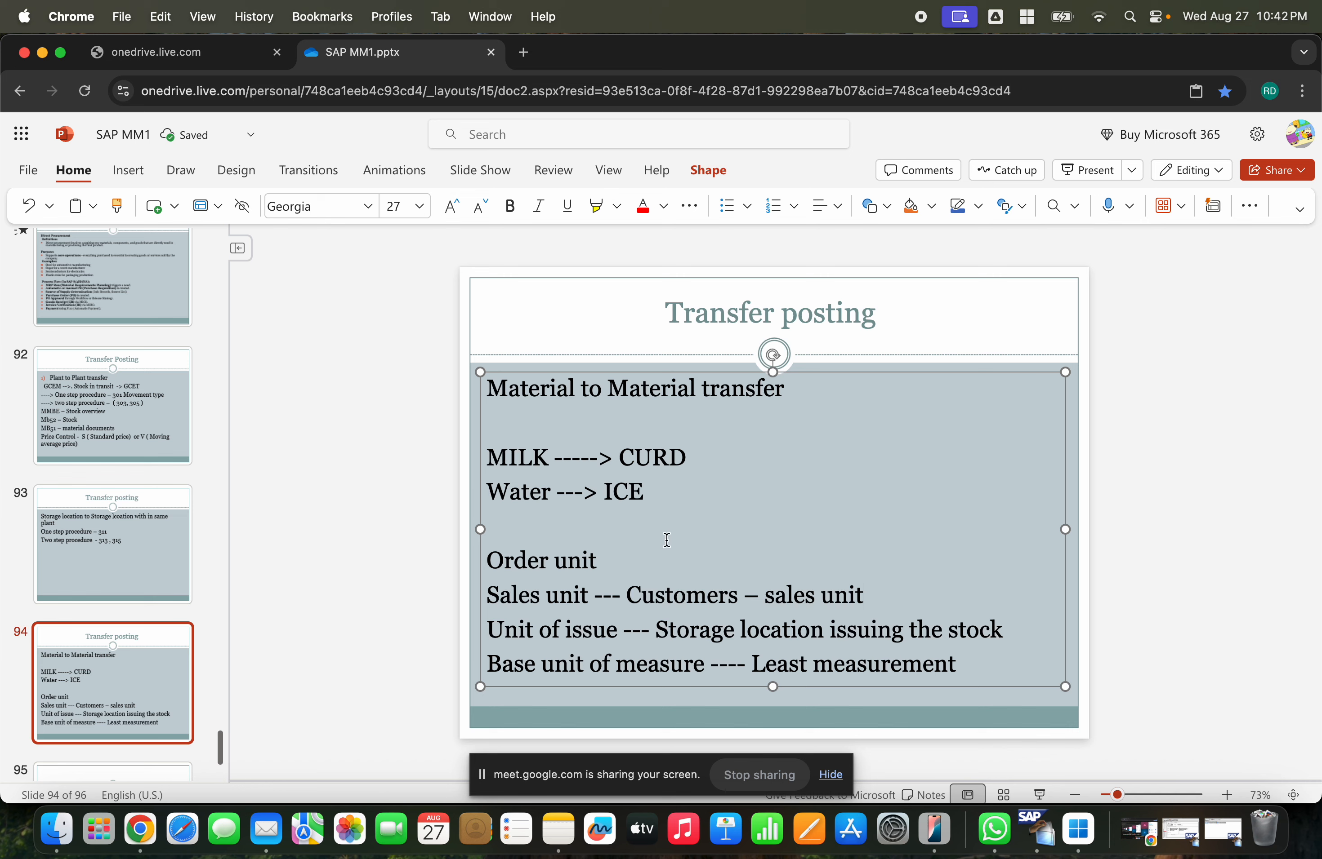
- Extend the order unit line with "--- vendors -- ordering stock in order unit"
left_click(619, 552)
type("--- vendors -- You")
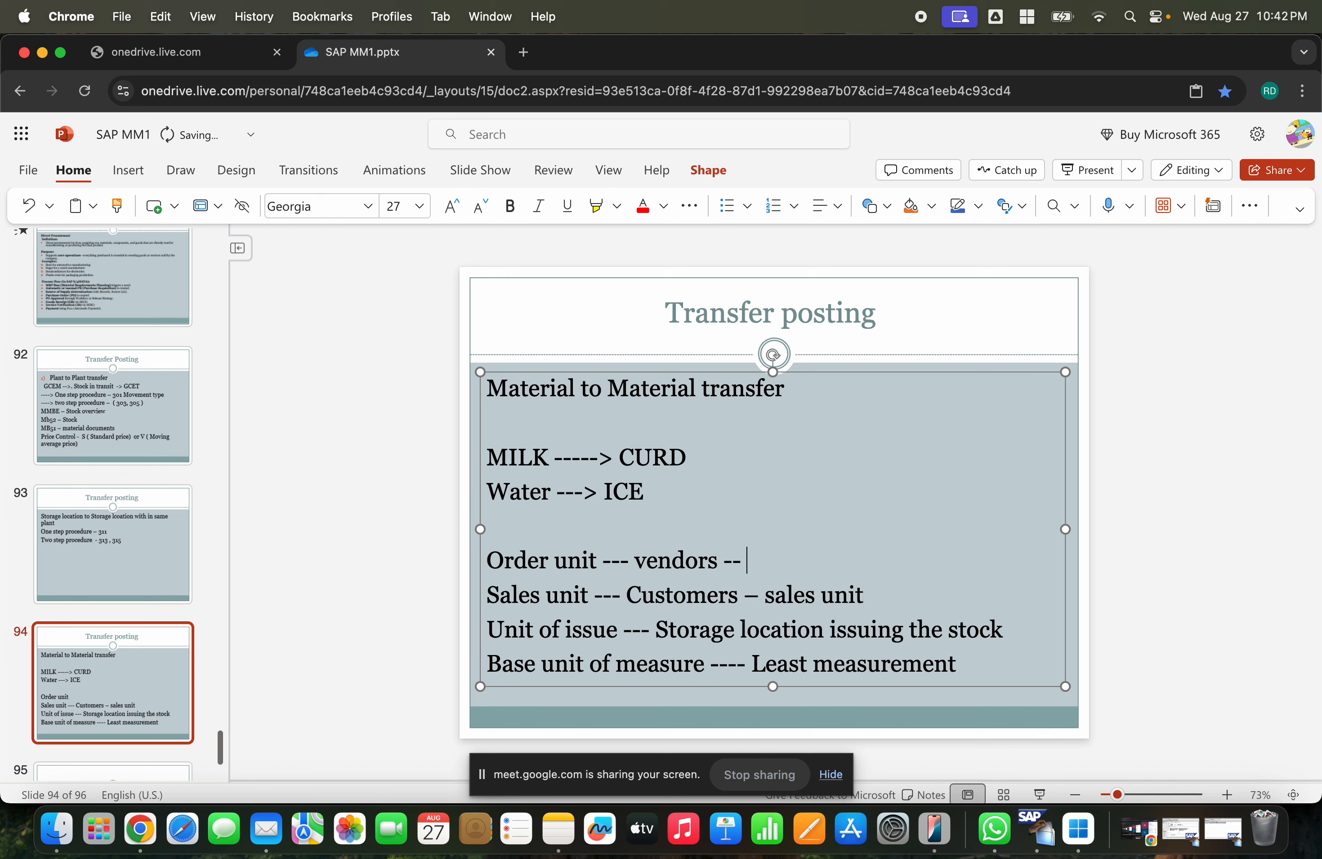
key("BackSpace")
key("BackSpace")
key("BackSpace")
type("ordering the")
key("BackSpace")
key("BackSpace")
key("BackSpace")
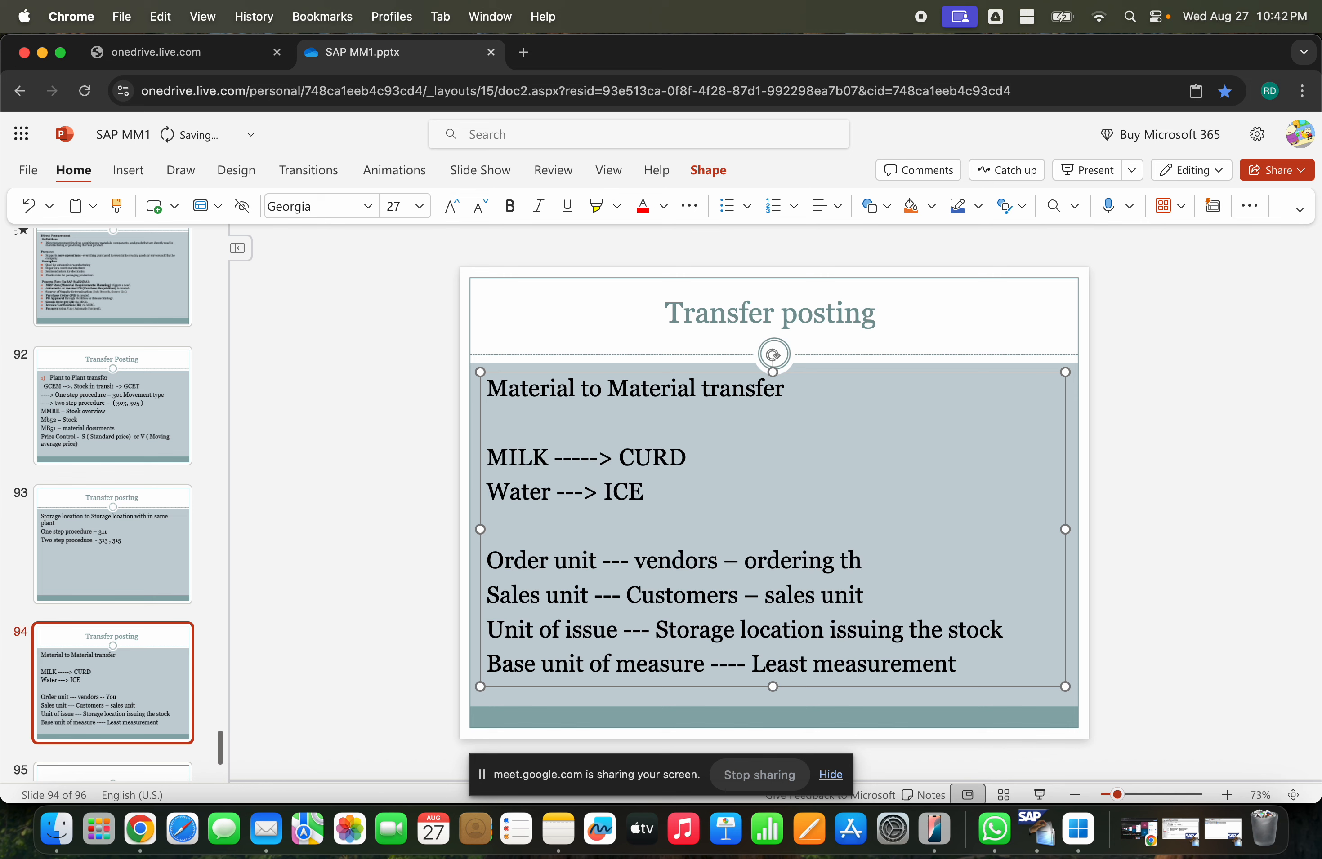
type("stock in ")
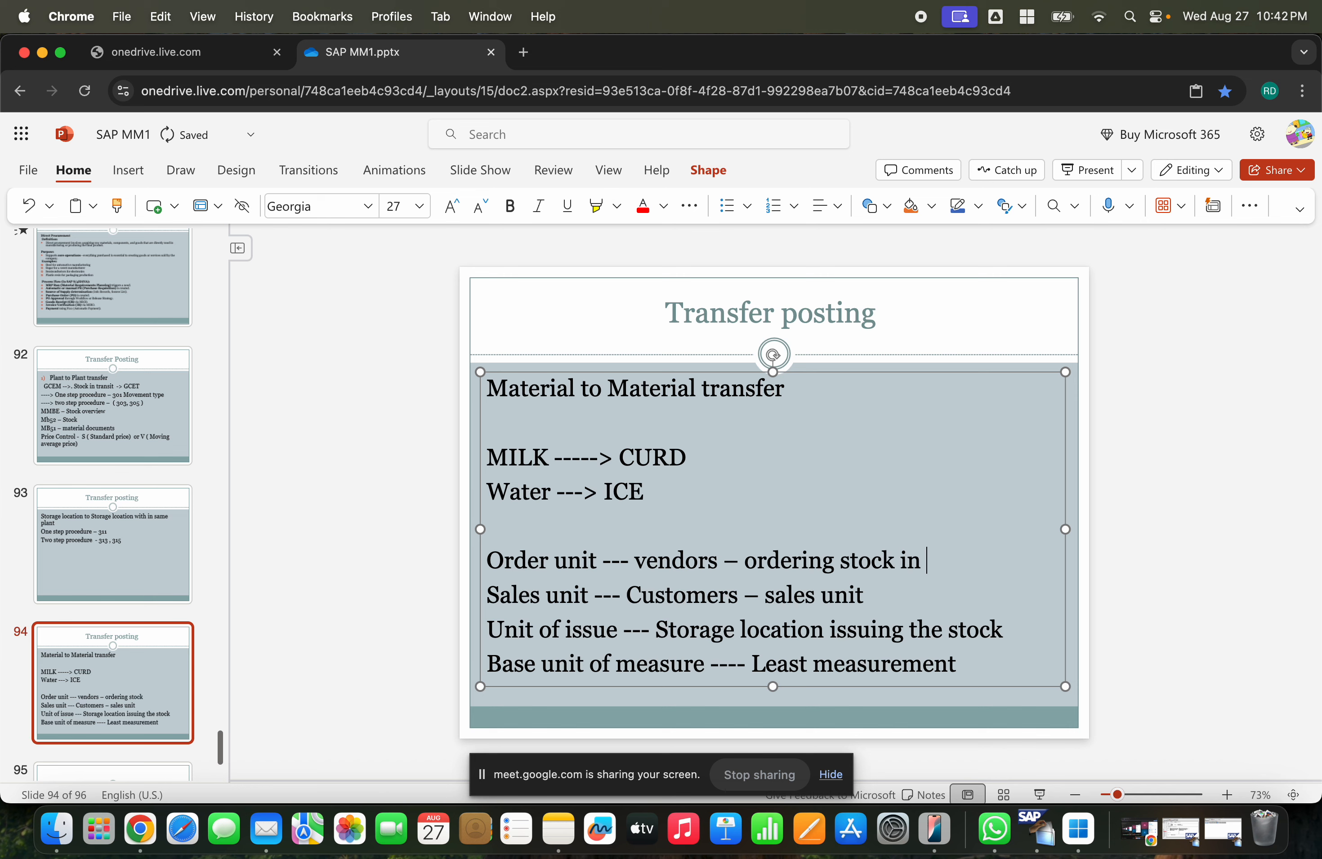
type("order unit")
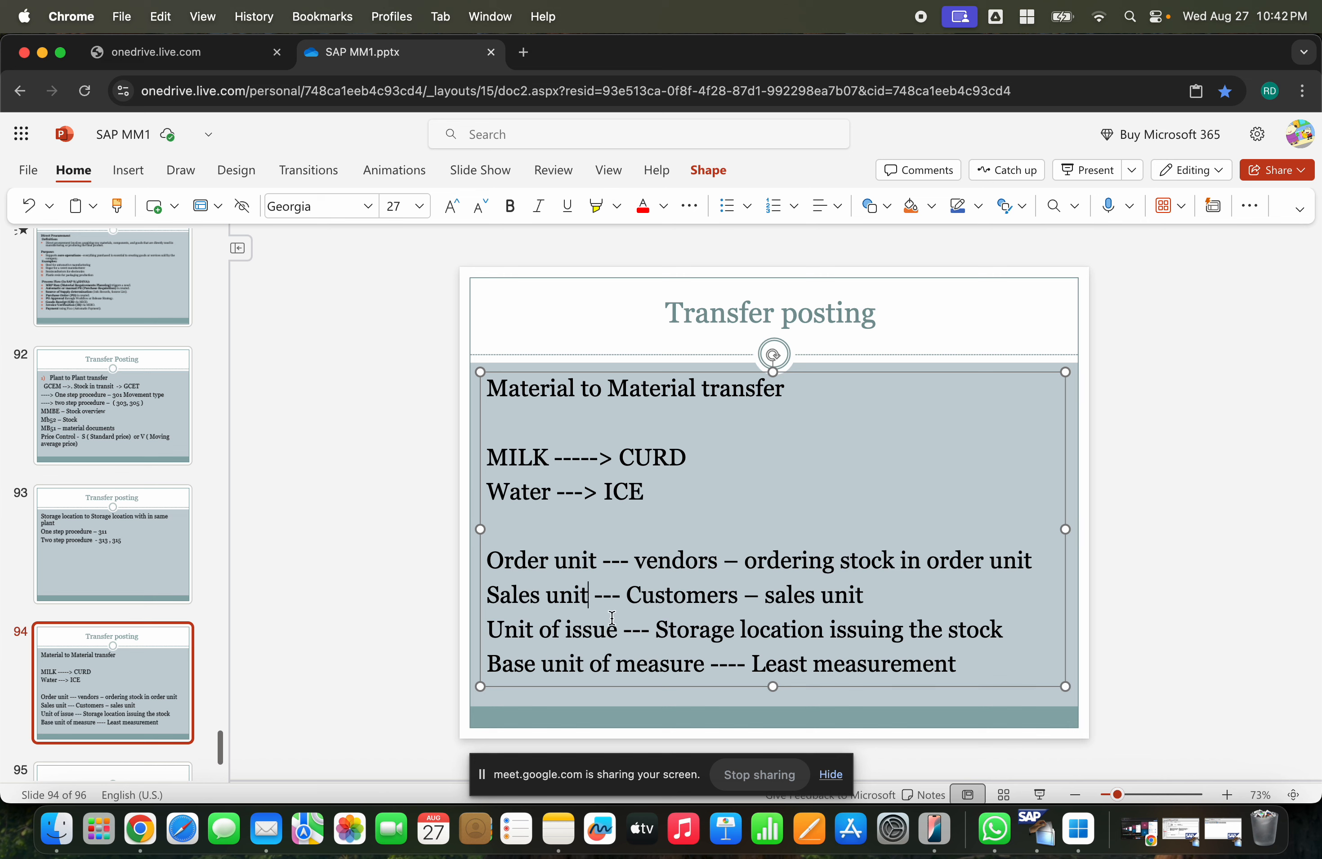
- Add the line "Warehosue" in the blank line above the unit list
left_click(537, 536)
type("Warehosue")
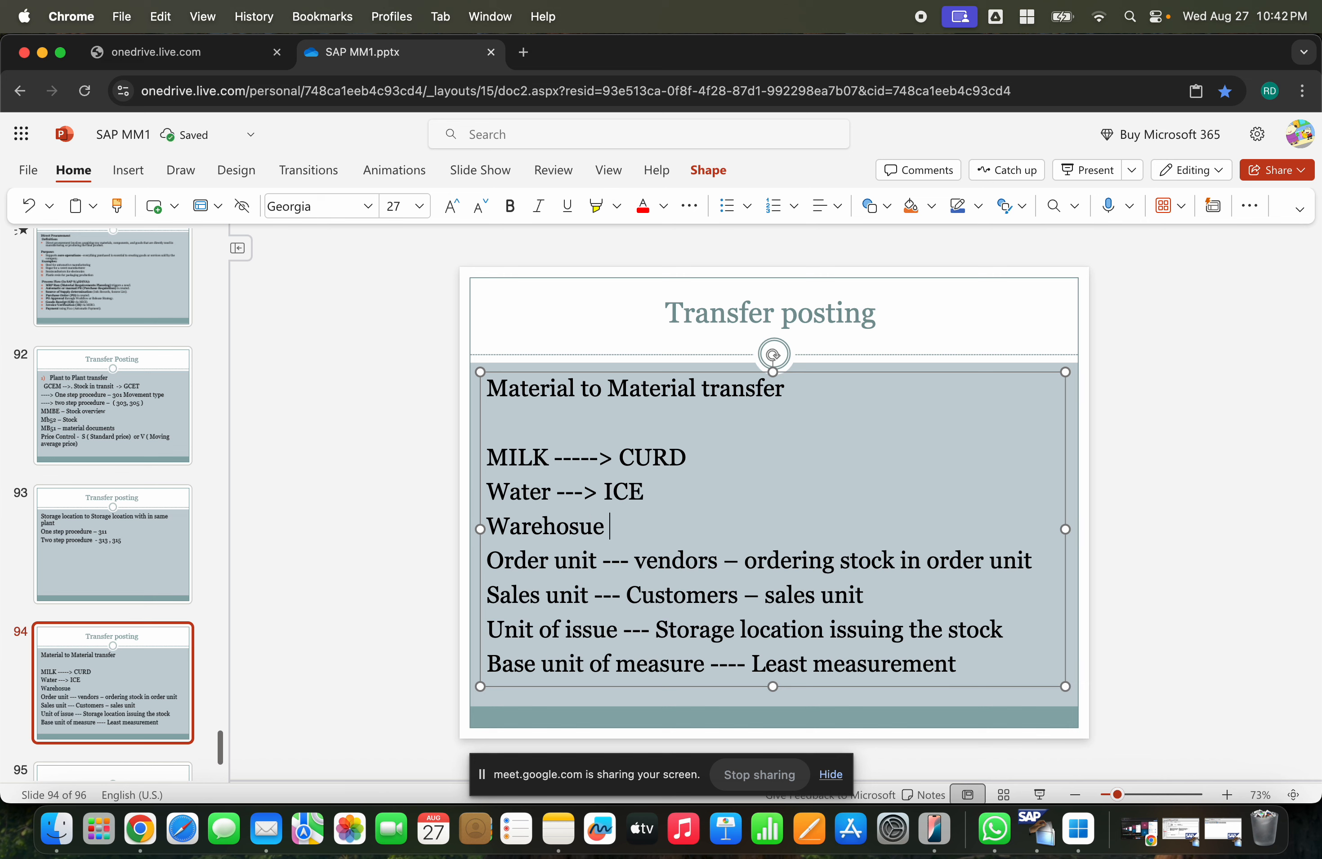
- Rewrite the warehouse line as "In Warehouse – pallets , carton boxes ..."
key("BackSpace")
key("BackSpace")
key("BackSpace")
type("use ")
type("--")
type(" pallets , ")
type("cat")
key("BackSpace")
type("rton")
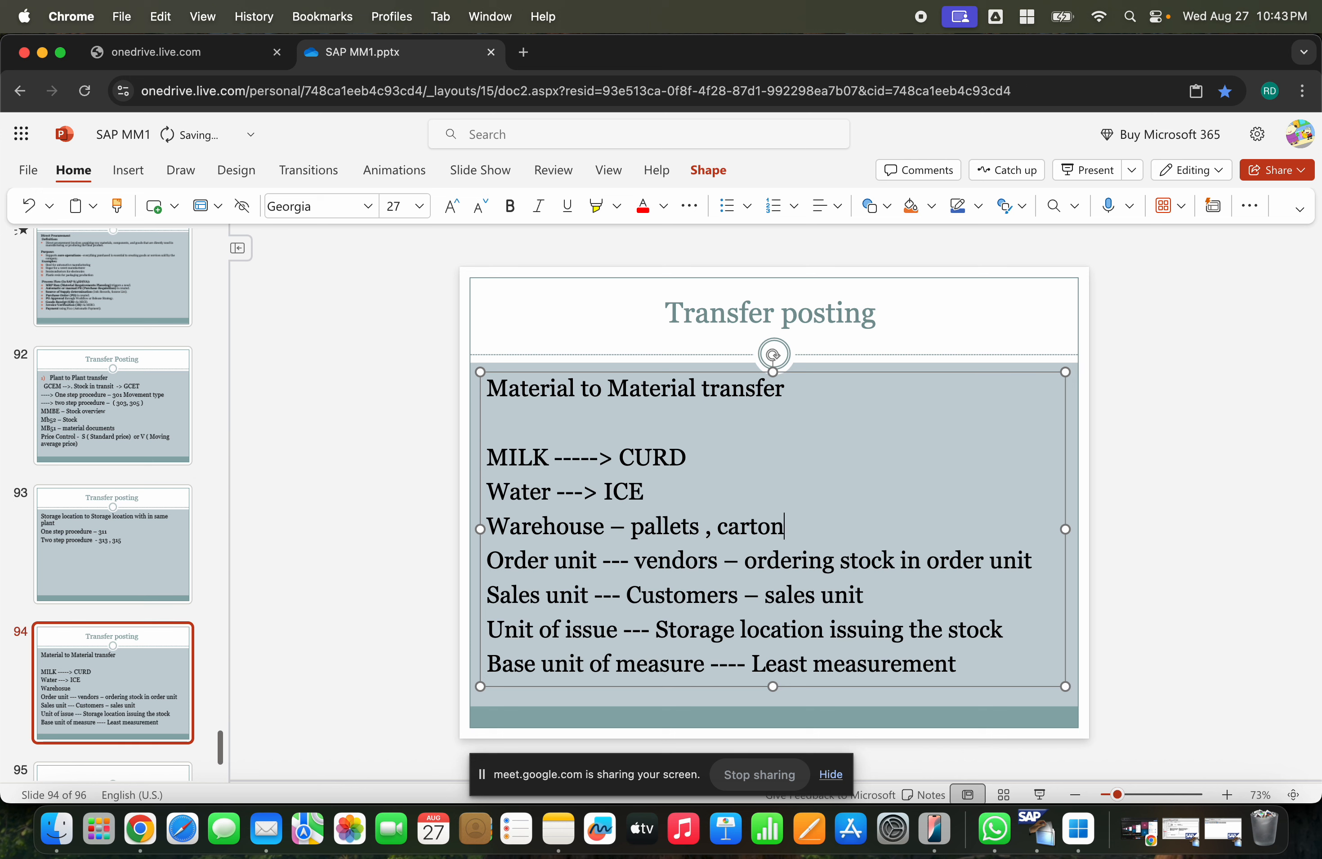
type(" boxes ...")
left_click(485, 526)
type("In")
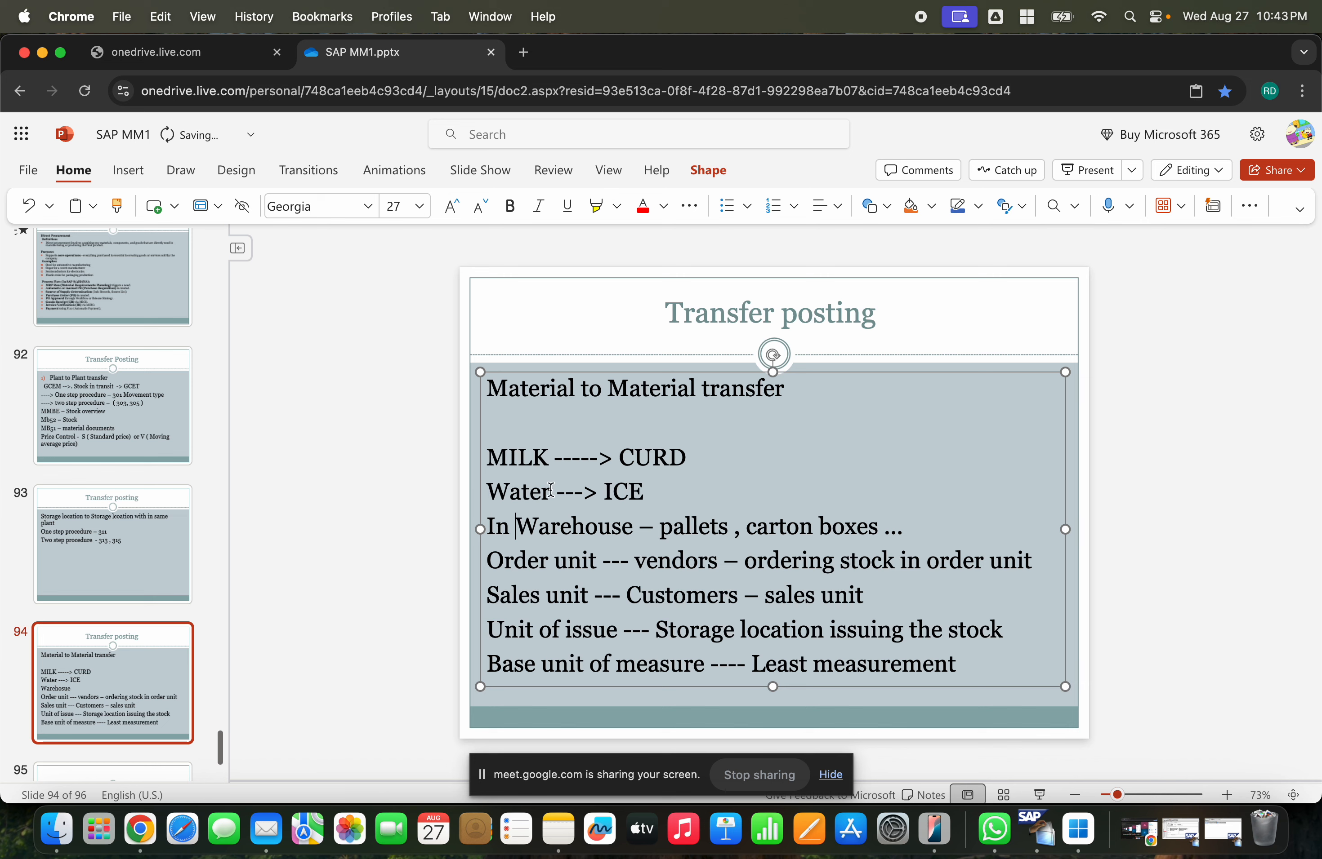
- Replace the MILK and Water lines with a single line "Milk --" followed by a new line
left_click_drag(658, 494, 501, 460)
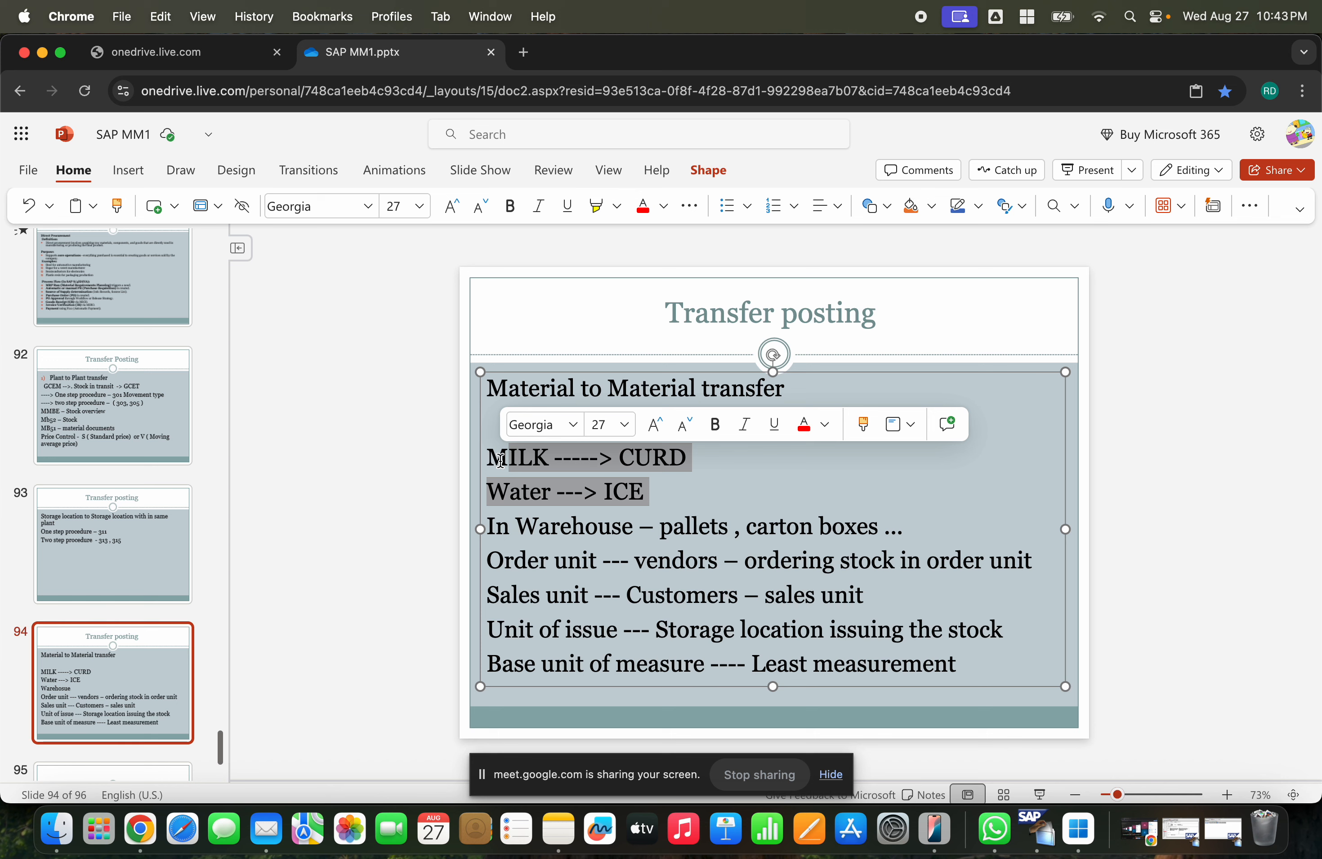
left_click_drag(674, 481, 492, 455)
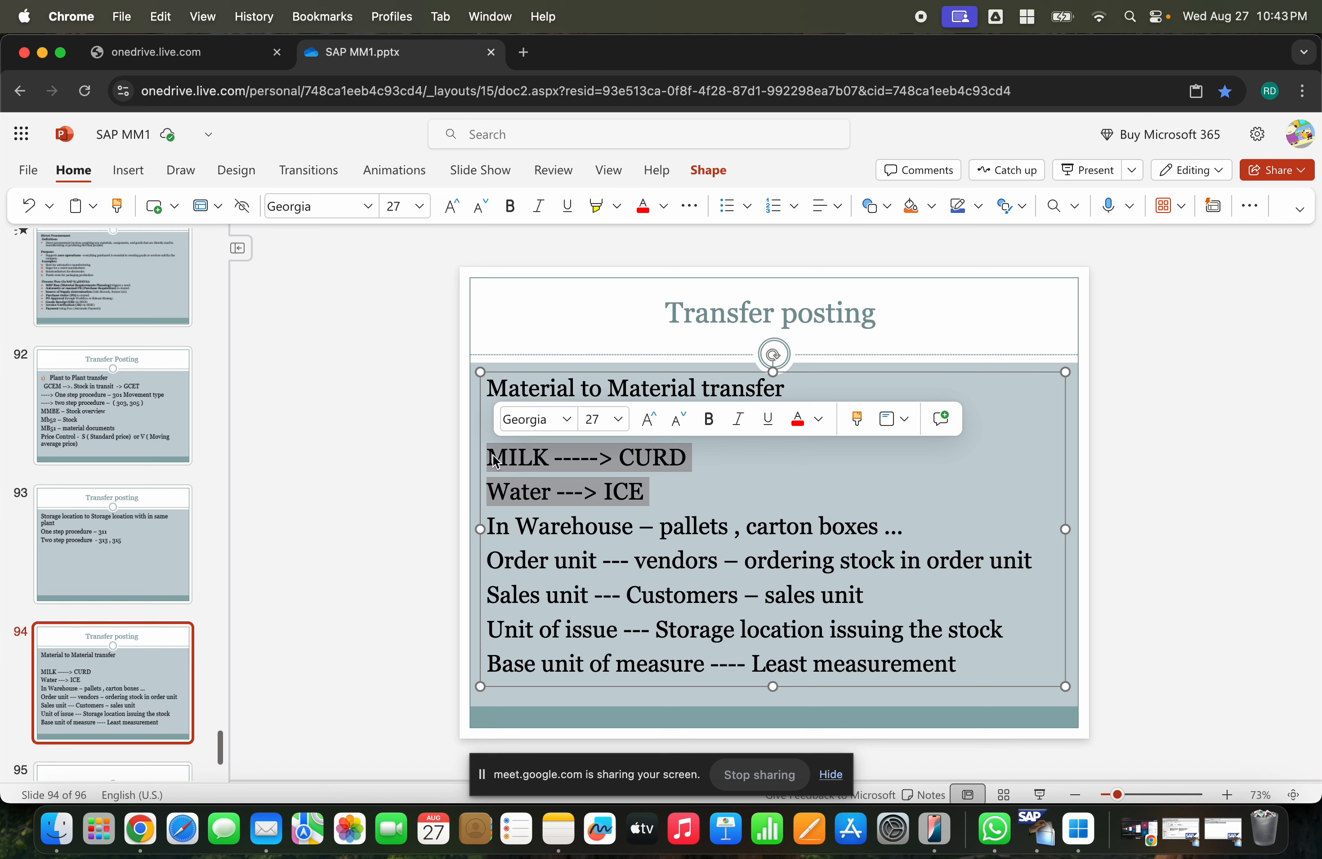
key("BackSpace")
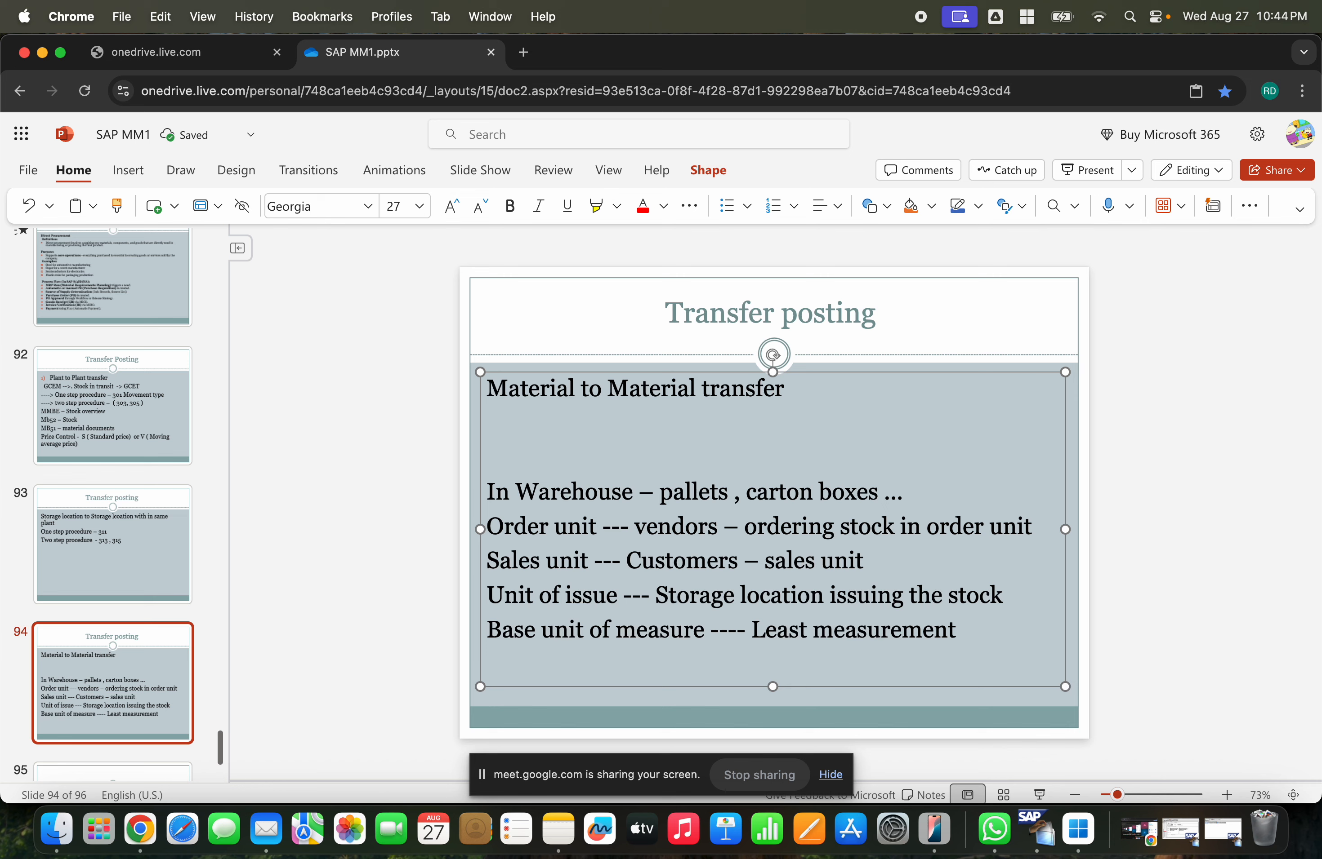
type("Milk --")
key("Return")
- Add the note Base unit of "L" - 250 mL --- ¼ L after "Milk --"
left_click(578, 454)
type("Ba")
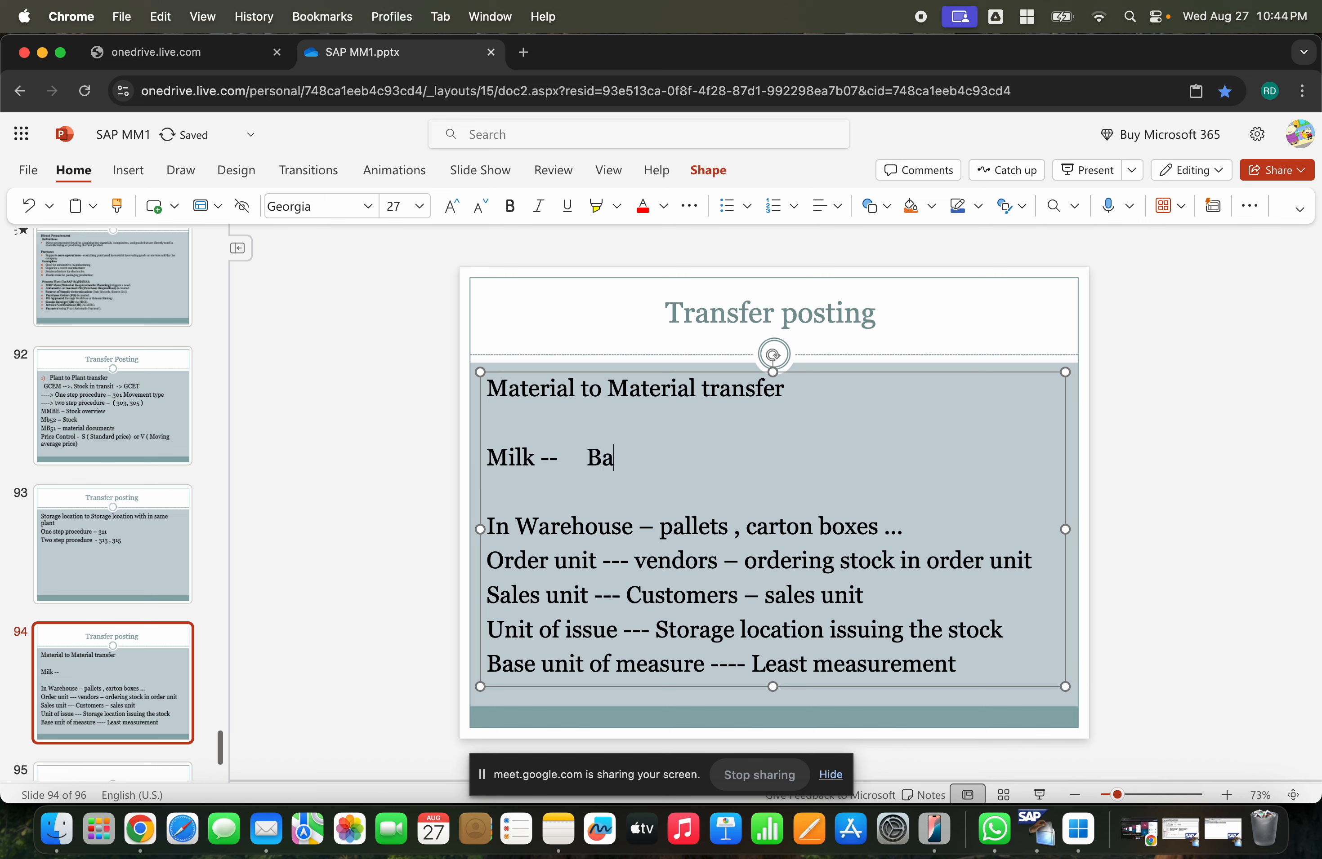
type("se unit of ")
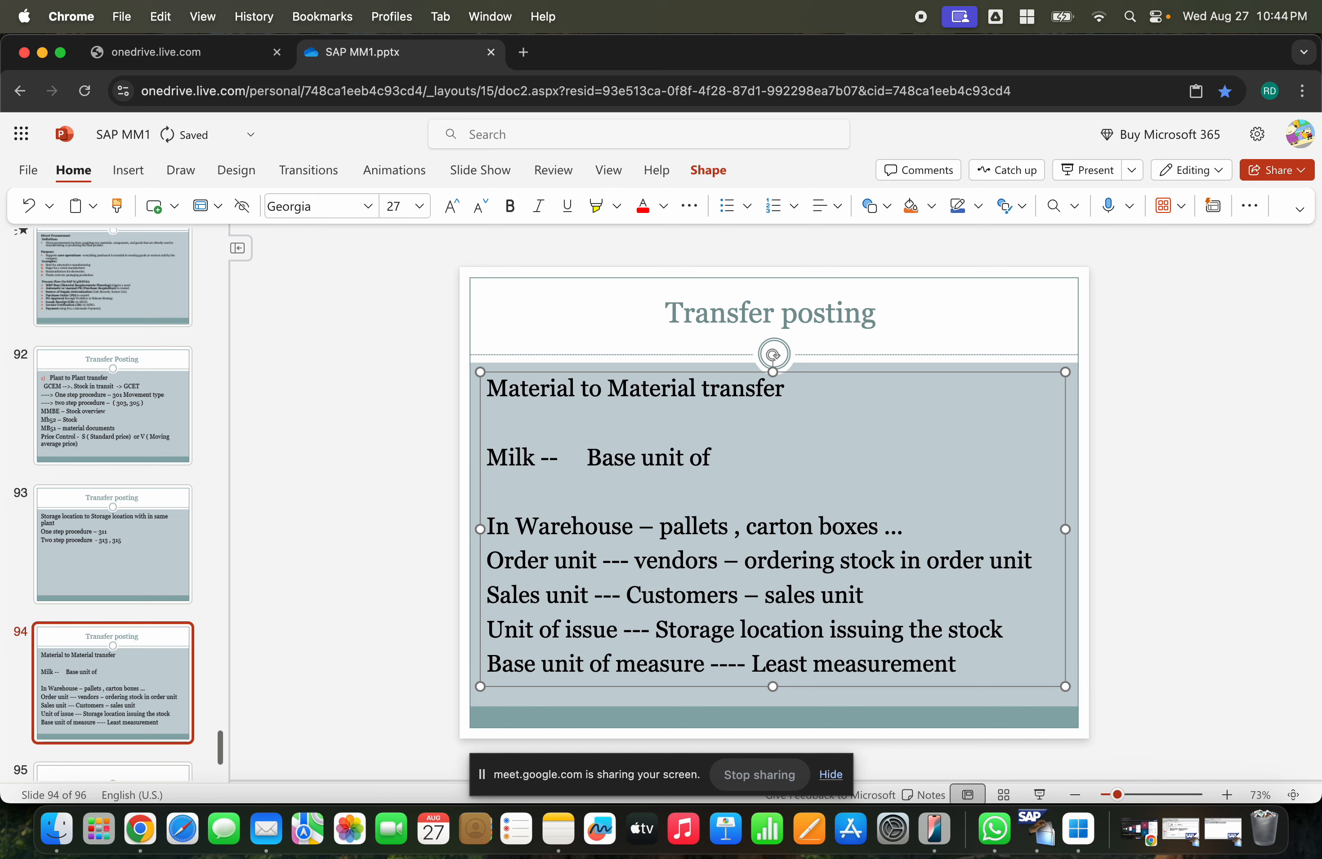
type(" ML\"")
left_click(728, 459)
type("\"ML")
left_click(827, 454)
type("---")
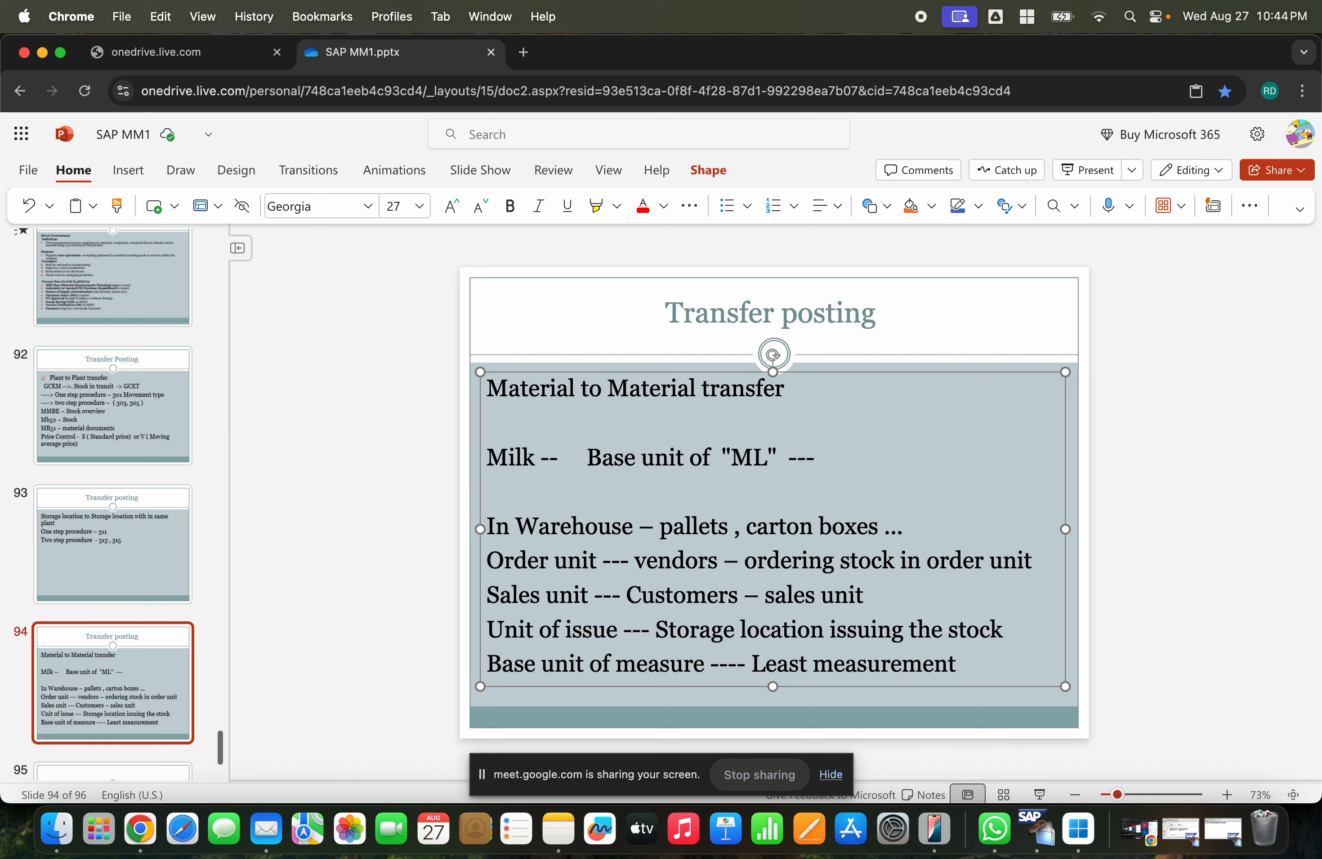
type("500 M")
type("L")
key("BackSpace")
key("BackSpace")
key("BackSpace")
key("BackSpace")
key("BackSpace")
key("BackSpace")
key("BackSpace")
key("BackSpace")
key("BackSpace")
key("BackSpace")
key("BackSpace")
key("BackSpace")
key("BackSpace")
key("BackSpace")
key("BackSpace")
type("L\"m")
key("BackSpace")
type("-")
type("250 mLl")
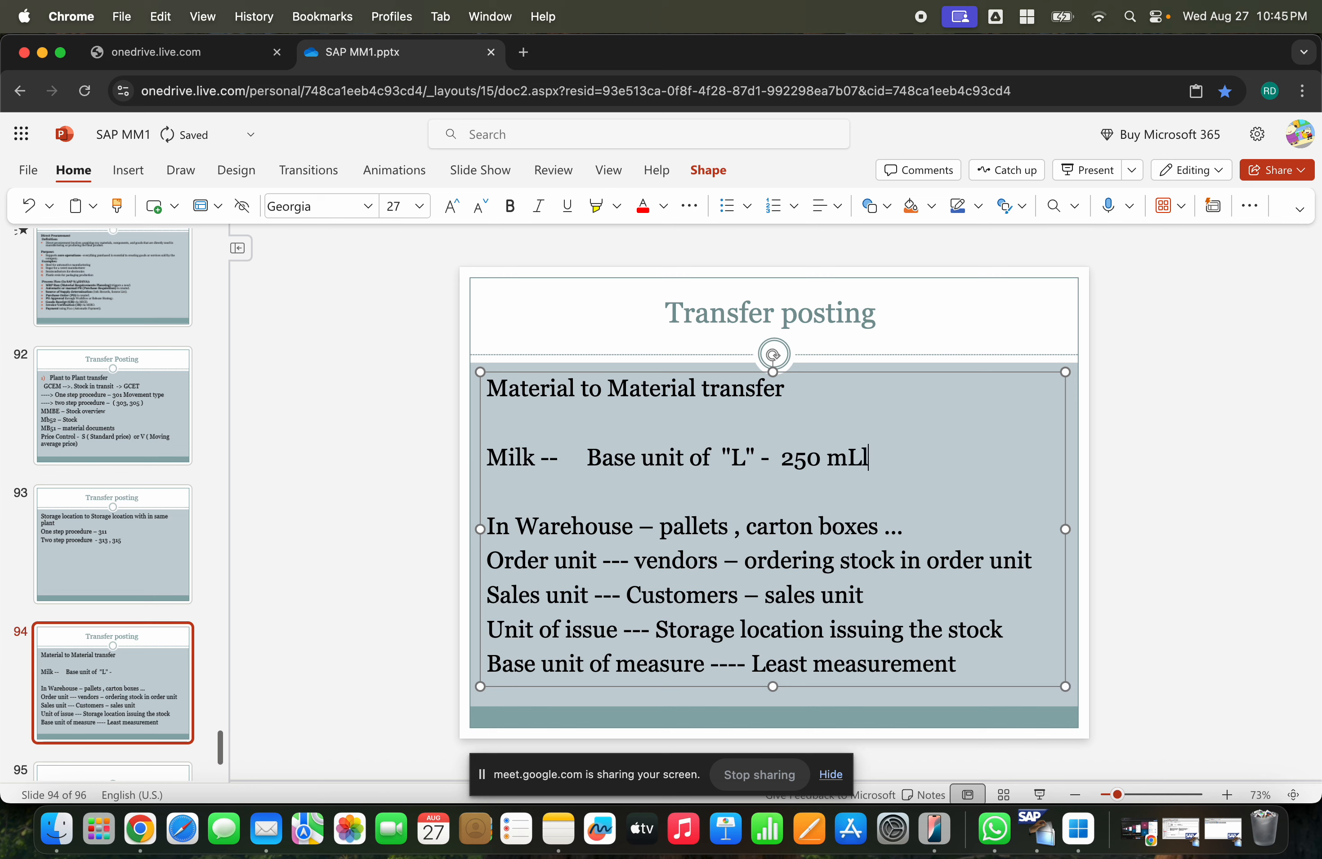
key("BackSpace")
type("--- ")
type("1/")
type("4 L")
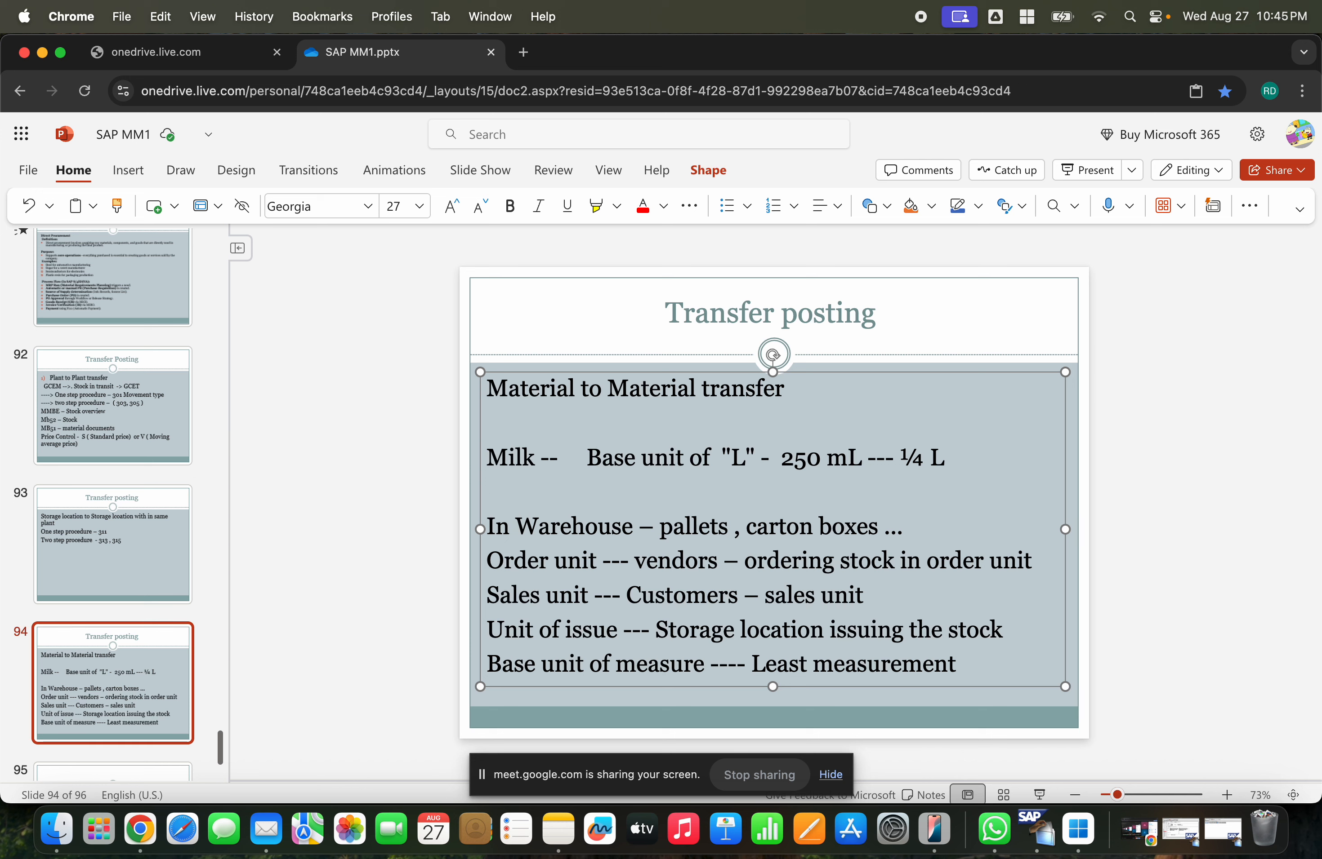
- Put the trailing L in brackets and append "- 0.0025" to the milk note
type(")")
key("Left")
key("Left")
key("Left")
key("Left")
type("(")
key("Right")
key("Right")
key("Right")
key("Right")
type("- 0.0025")
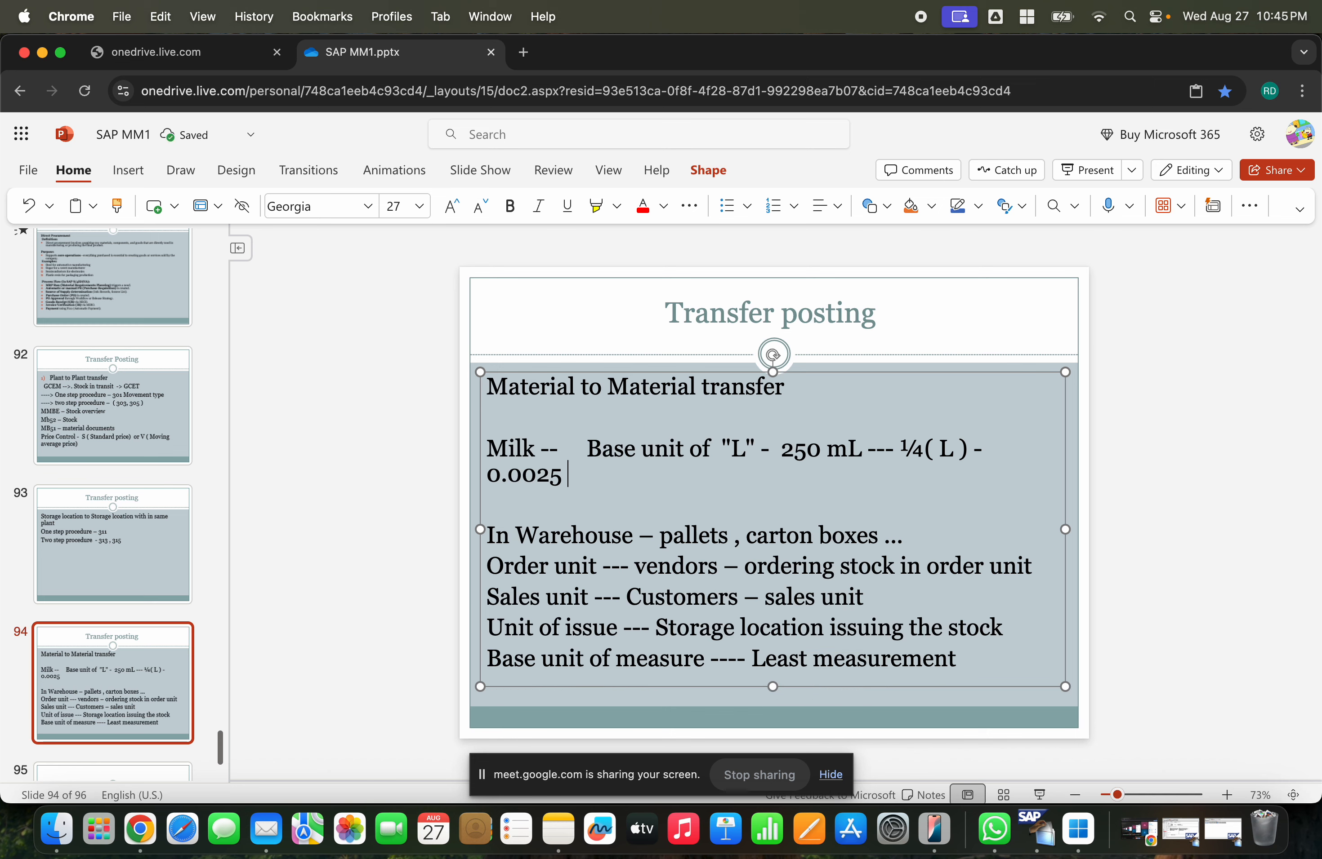
- Delete the milk base-unit note after "Milk --"
key("BackSpace")
key("BackSpace")
key("BackSpace")
key("BackSpace")
key("BackSpace")
key("BackSpace")
key("BackSpace")
key("BackSpace")
key("BackSpace")
key("BackSpace")
key("BackSpace")
key("BackSpace")
key("BackSpace")
key("BackSpace")
key("BackSpace")
key("BackSpace")
key("BackSpace")
key("BackSpace")
key("BackSpace")
key("BackSpace")
key("BackSpace")
key("BackSpace")
key("BackSpace")
key("BackSpace")
key("BackSpace")
key("BackSpace")
key("BackSpace")
key("BackSpace")
key("BackSpace")
key("BackSpace")
key("BackSpace")
key("BackSpace")
key("BackSpace")
key("BackSpace")
key("BackSpace")
key("BackSpace")
key("BackSpace")
key("BackSpace")
key("BackSpace")
key("BackSpace")
key("BackSpace")
key("BackSpace")
key("BackSpace")
key("BackSpace")
key("BackSpace")
key("BackSpace")
key("BackSpace")
- Add the line "Order unit" below "Milk --"
key("Return")
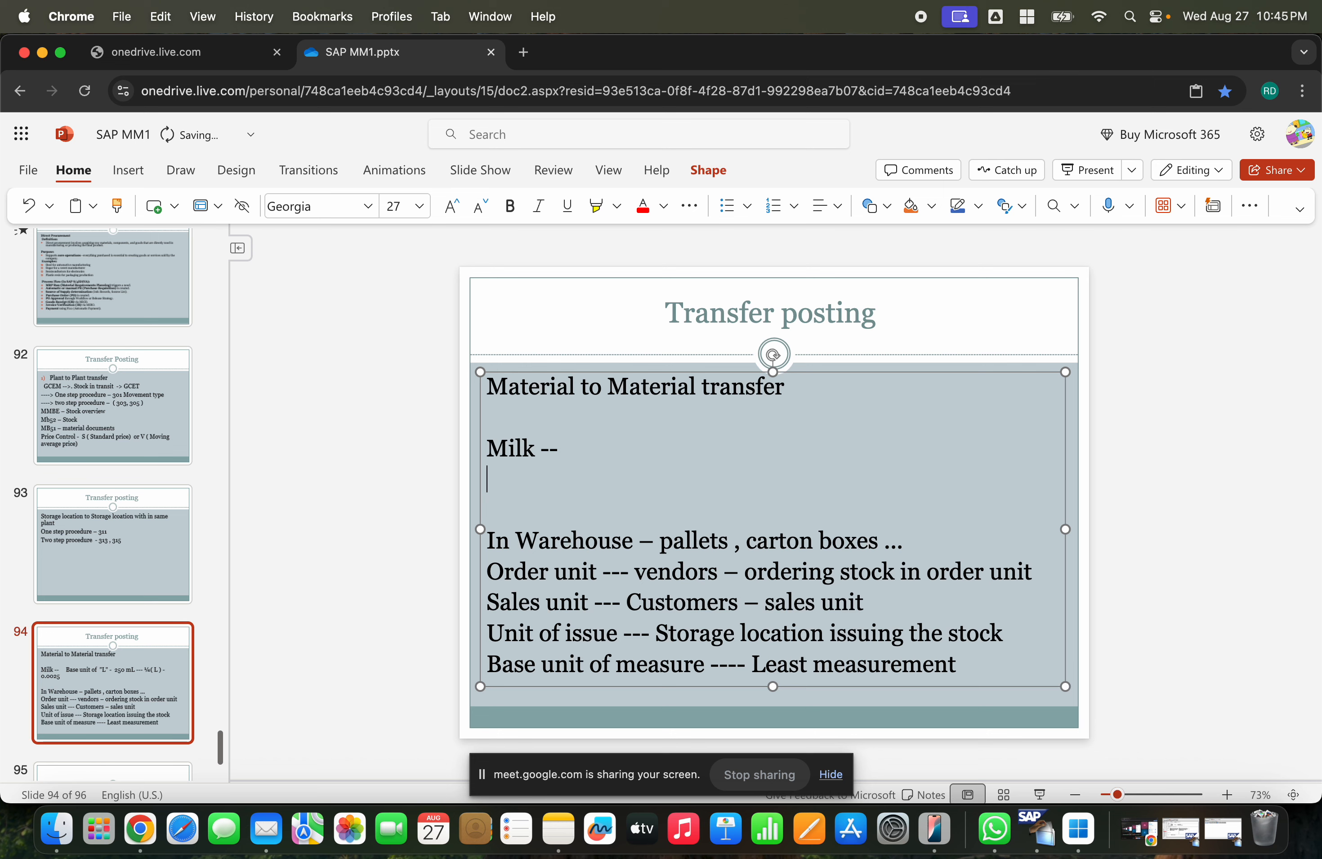
type("Order unit")
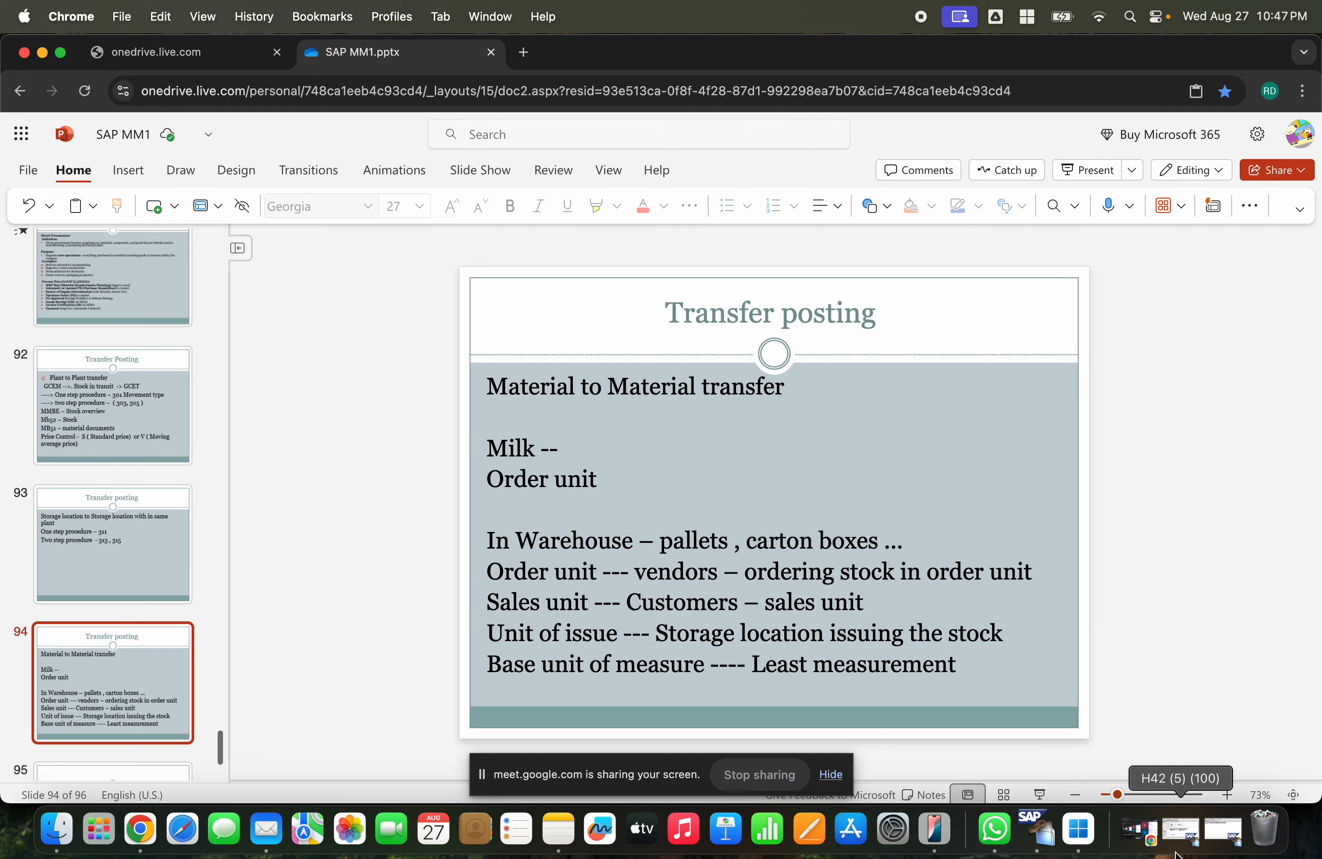
- Switch to SAP GUI and open the units of measure of material 1000241 from the material document
left_click(1177, 831)
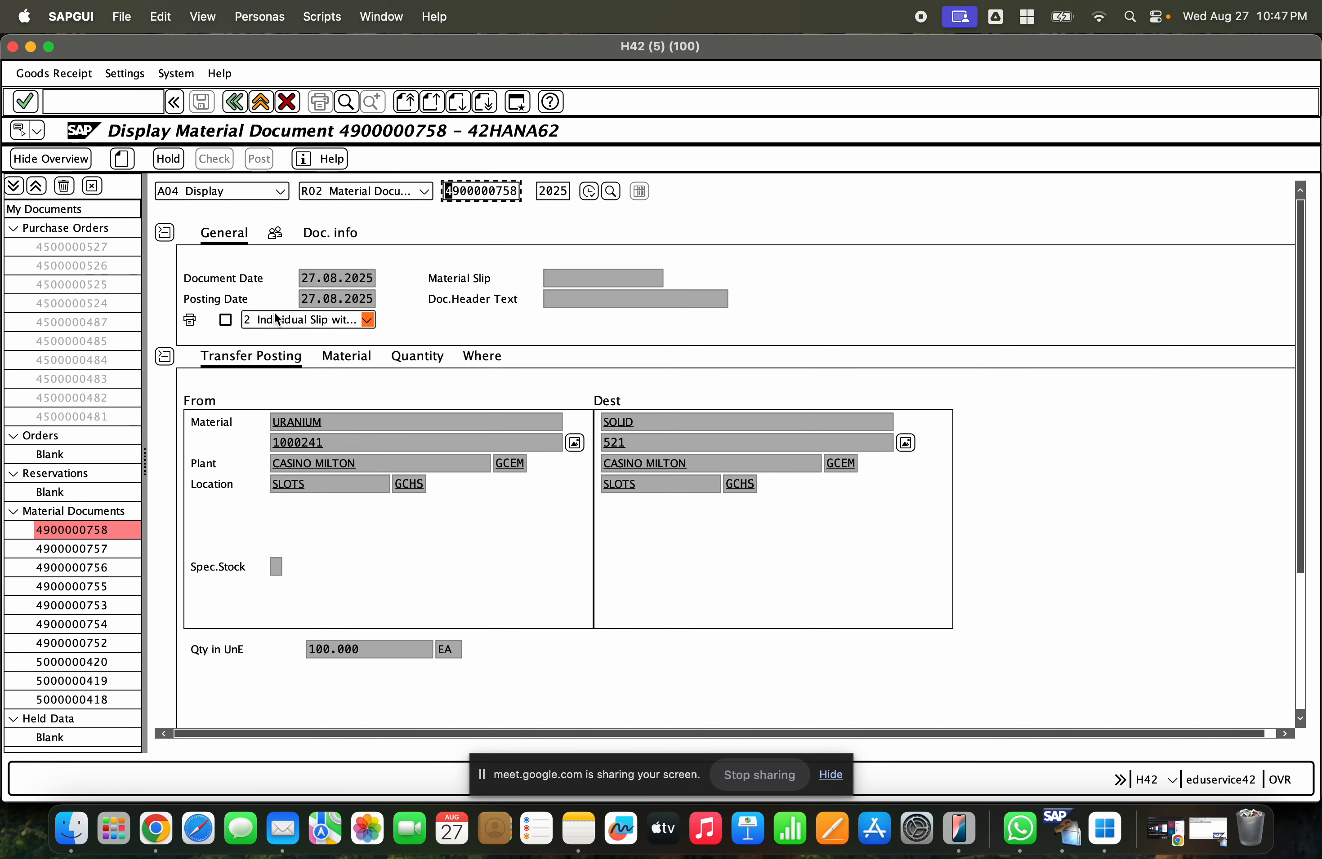
left_click(304, 425)
double_click(305, 426)
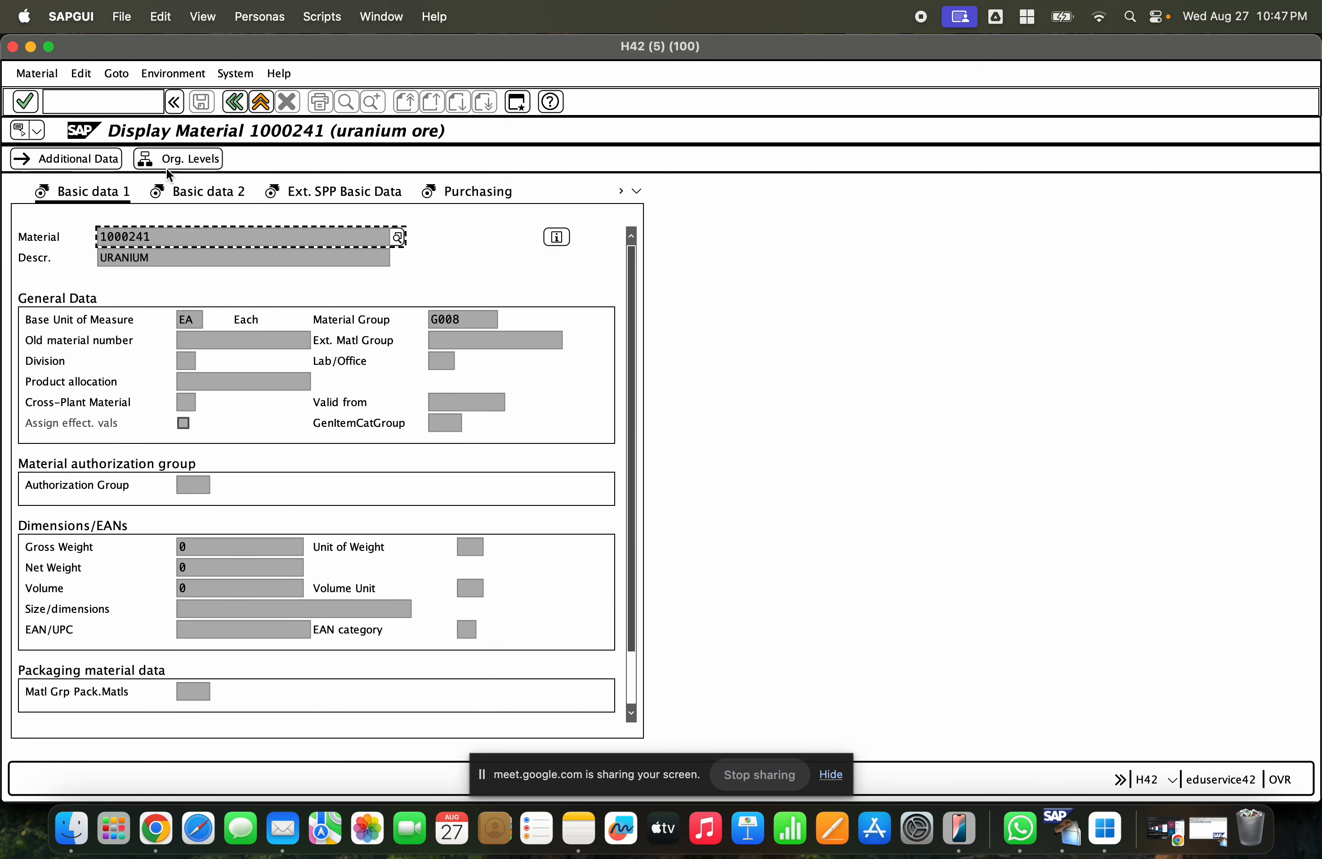
left_click(86, 156)
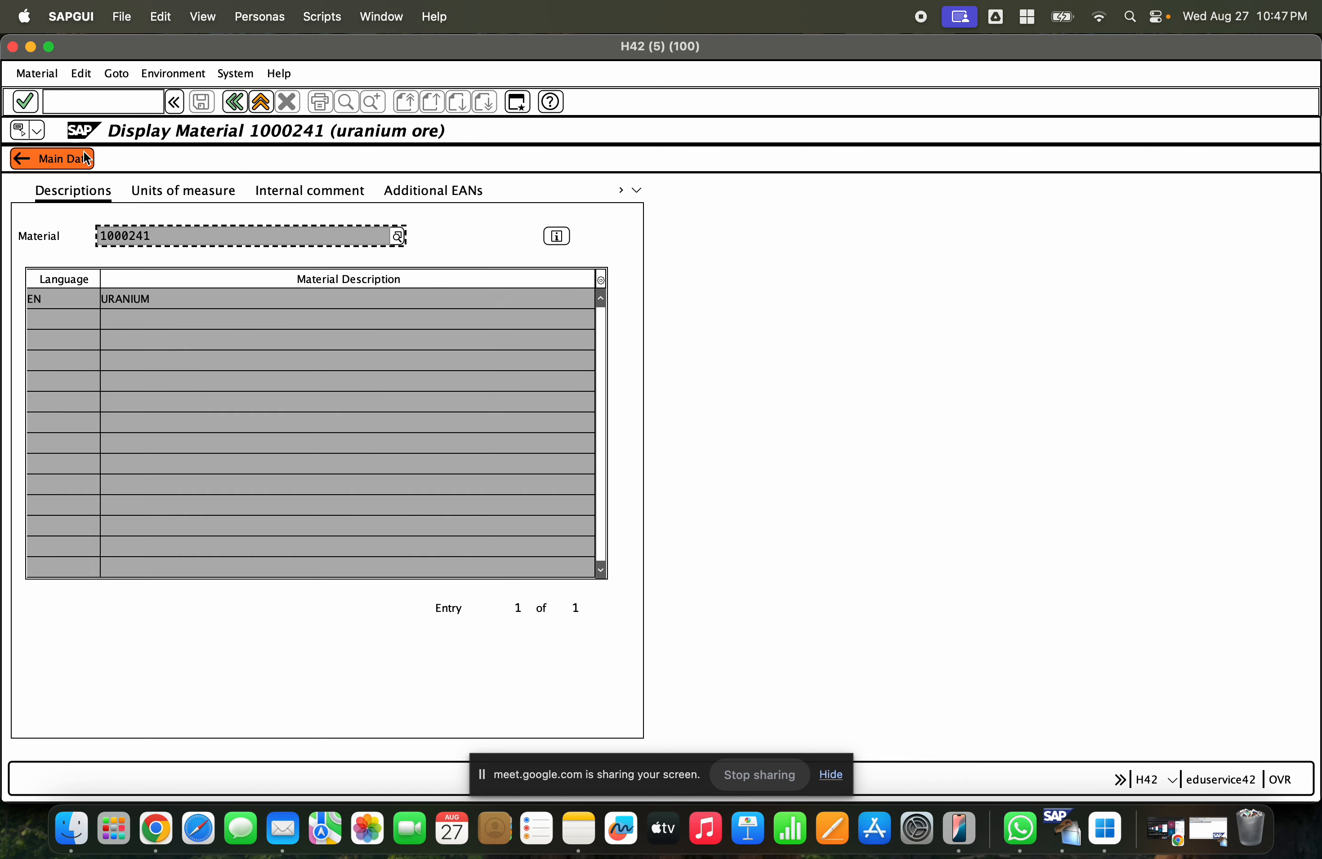
left_click(167, 191)
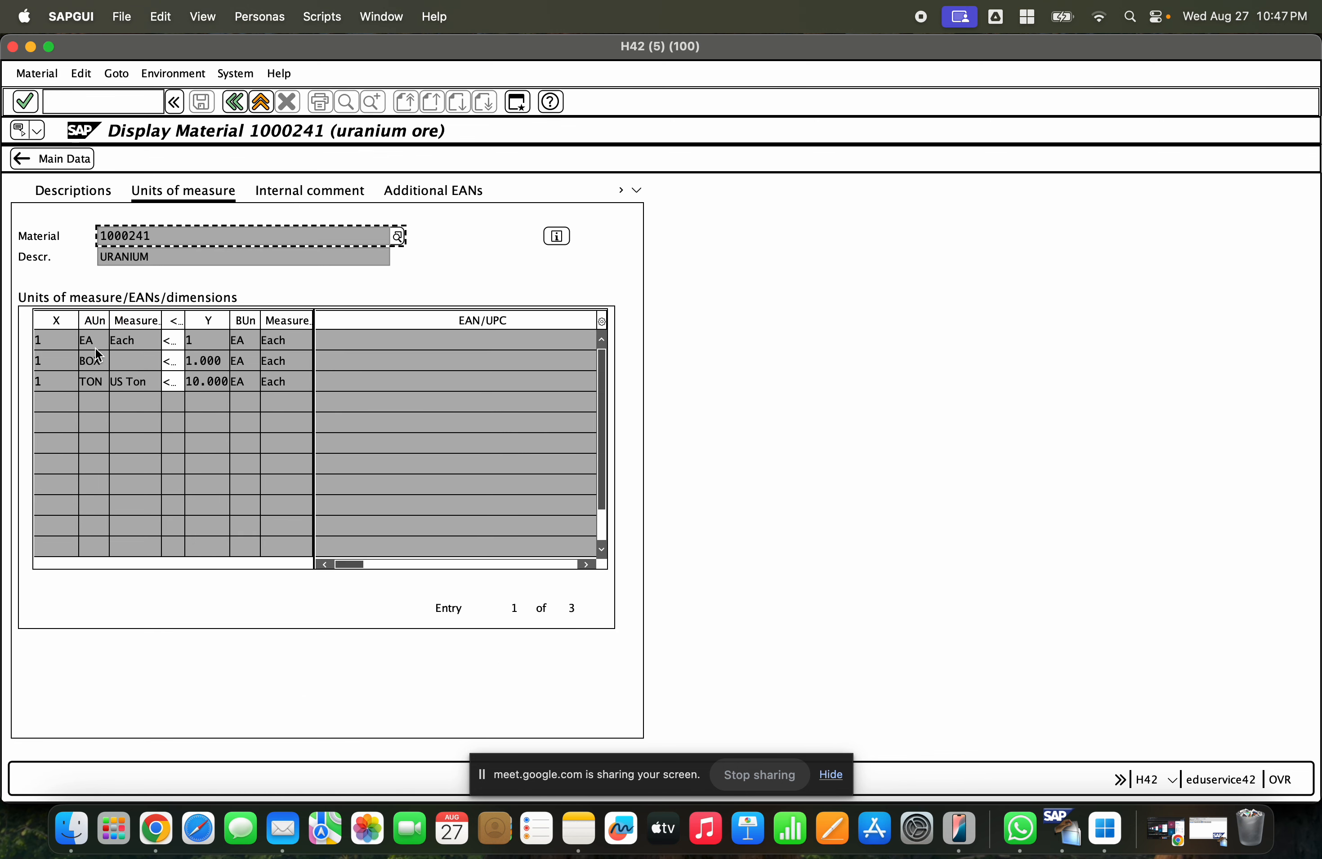
- Examine each alternative unit's conversion to the base unit, then leave the material display
left_click(88, 341)
left_click(59, 337)
left_click(210, 334)
left_click(84, 363)
left_click(216, 358)
left_click(90, 379)
left_click(211, 383)
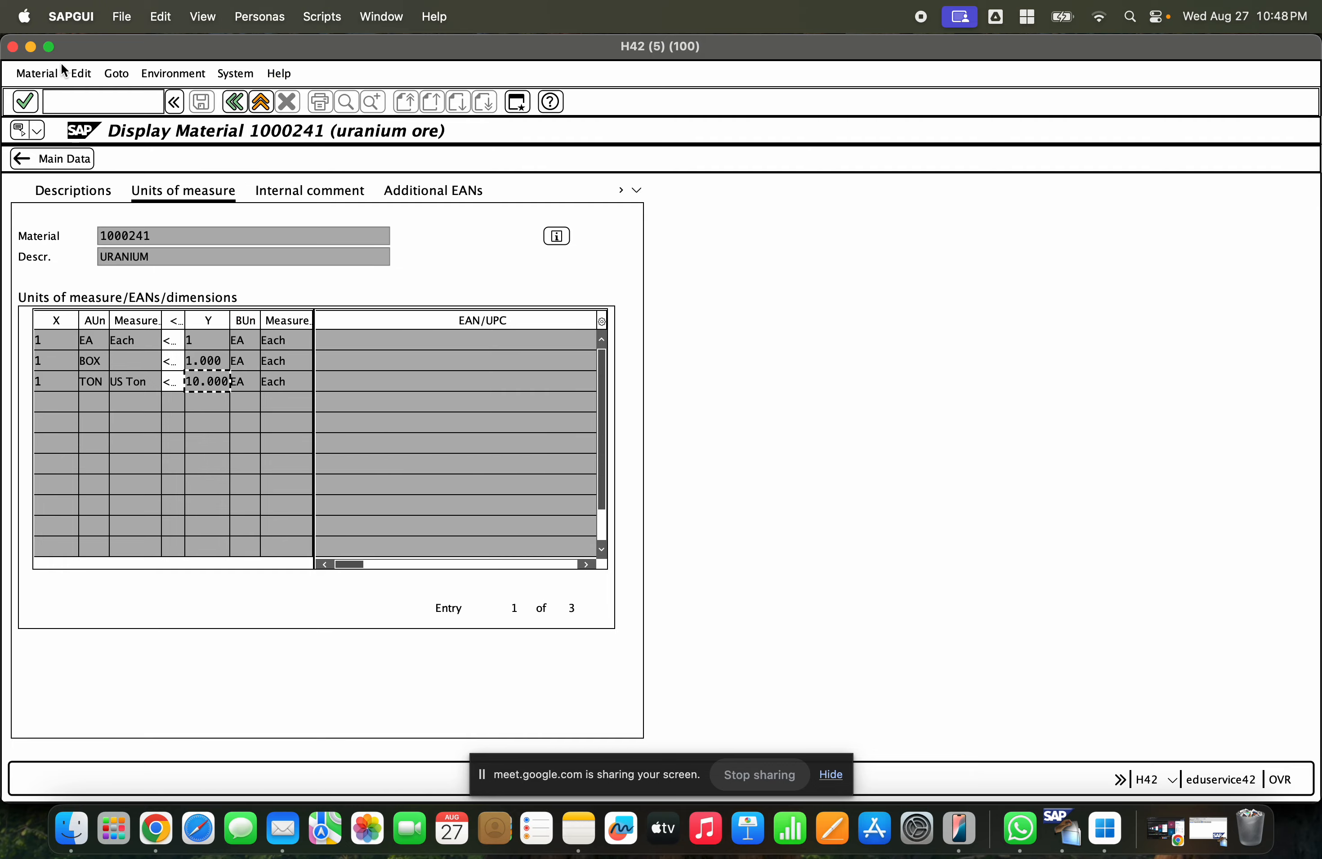
left_click(261, 106)
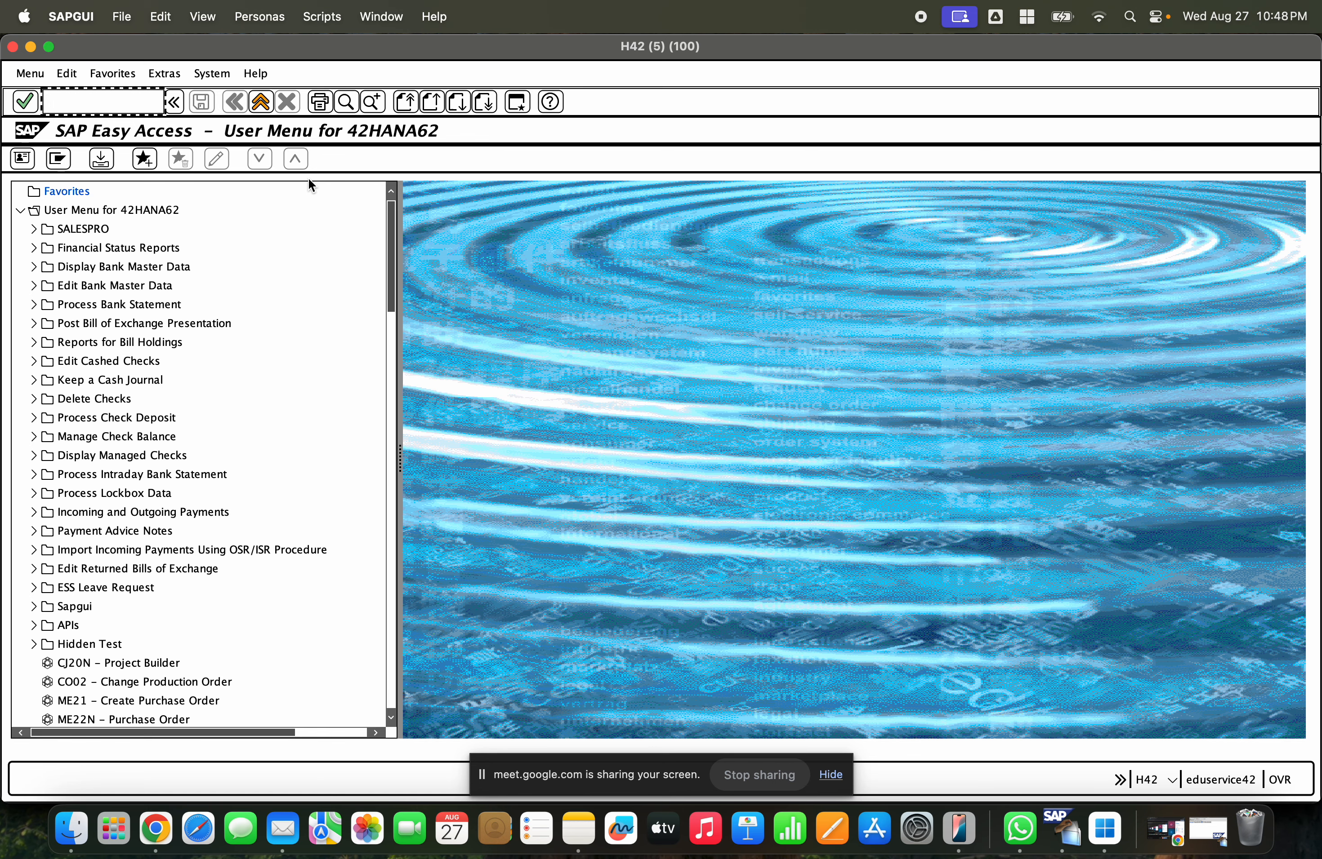
- Return to the browser presentation and browse back through the slides to the Movement type slide
left_click(155, 829)
left_click(112, 557)
left_click(120, 392)
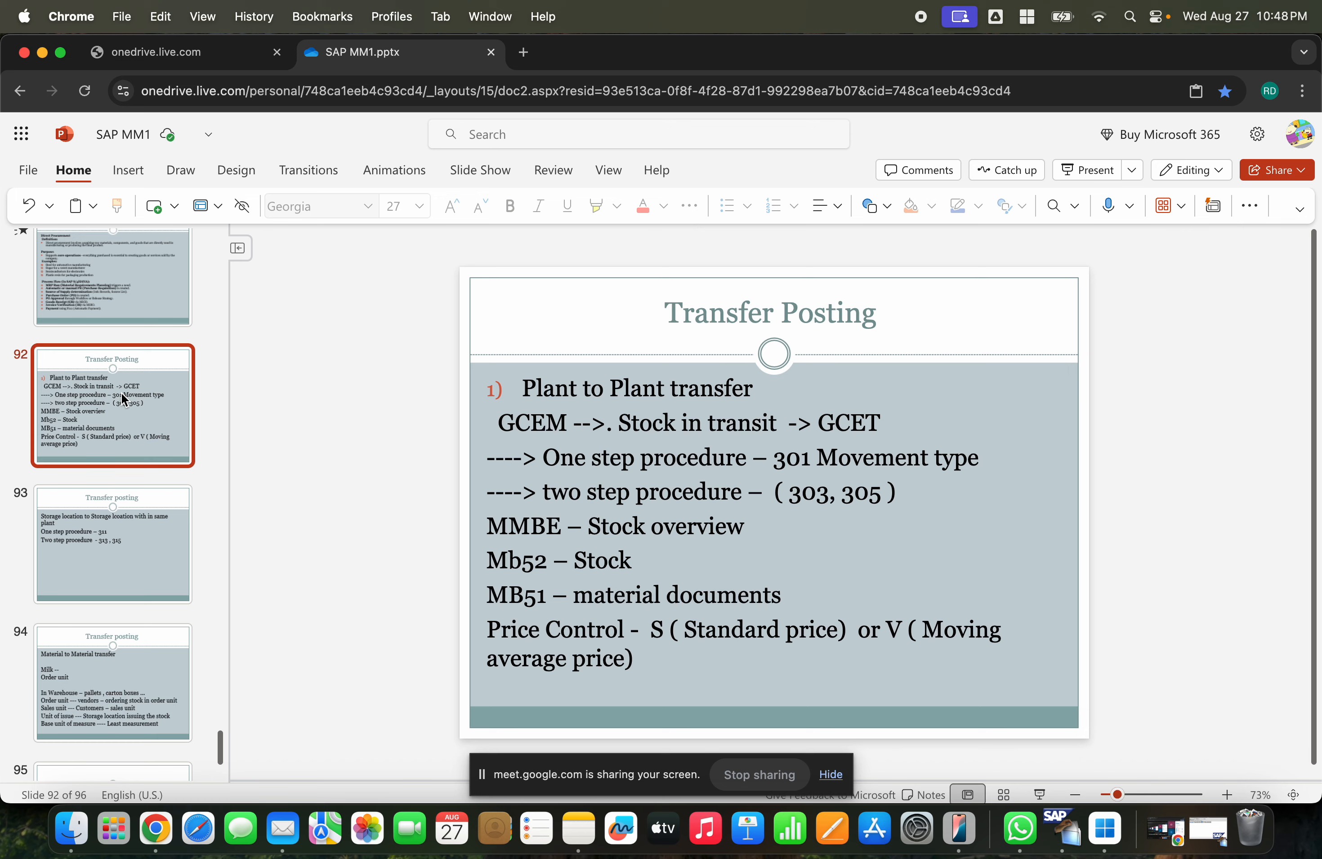
key("Up")
key("Up")
key("Down")
key("Down")
key("Down")
key("Down")
key("Down")
key("Down")
key("Up")
key("Down")
key("Up")
key("Up")
key("Up")
key("Up")
key("Up")
key("Up")
key("Up")
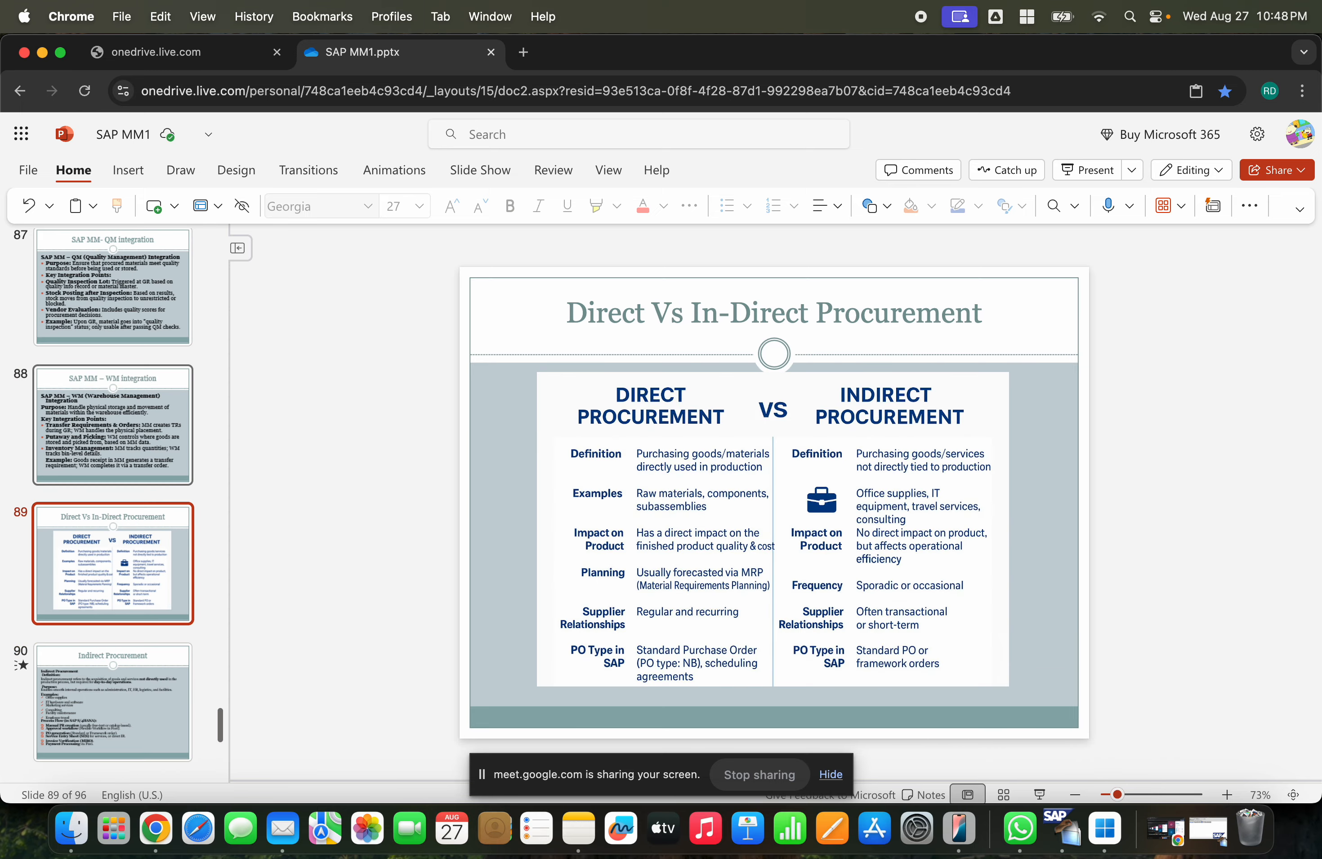
key("Up")
key("Up")
key("Up")
key("Up")
key("Up")
key("Up")
key("Up")
key("Up")
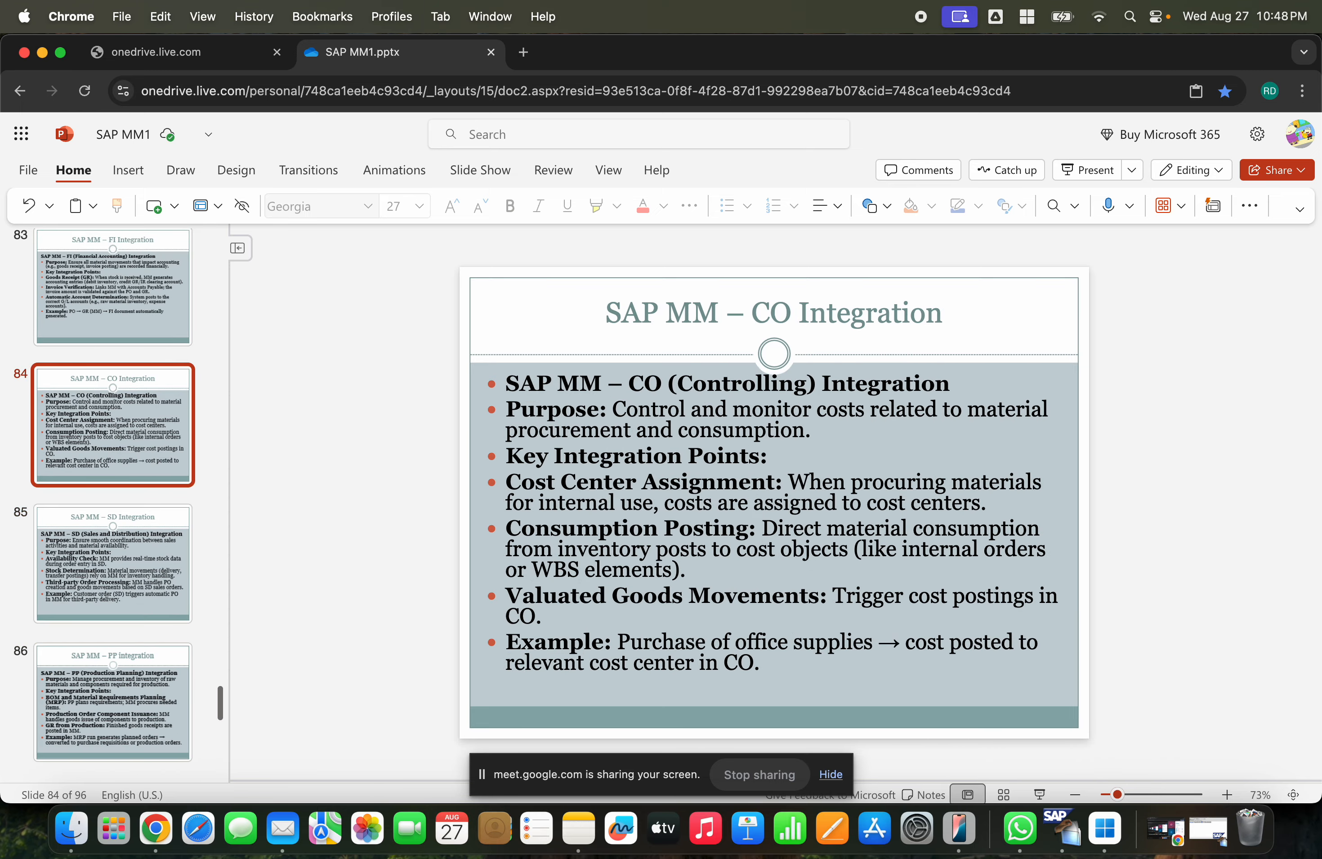
key("Up")
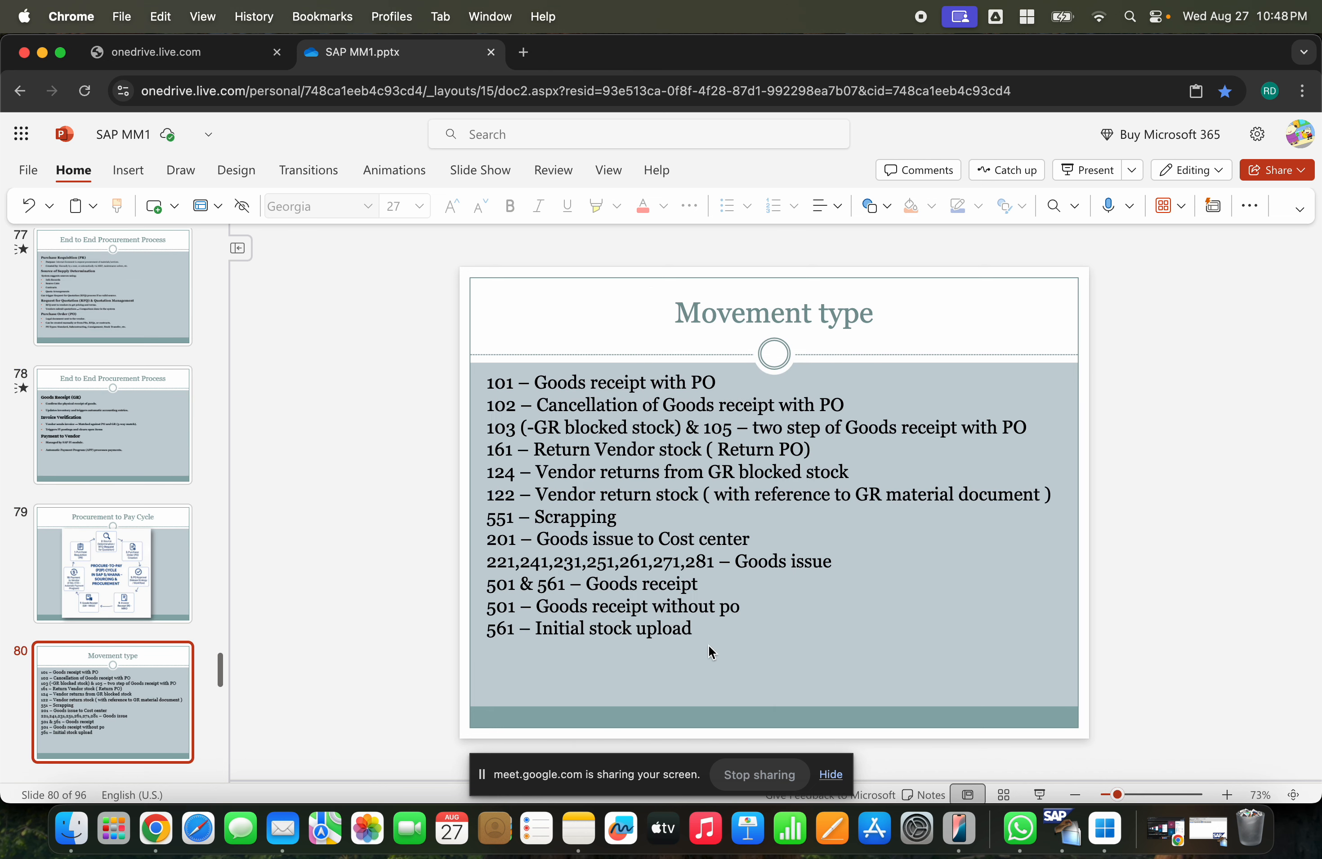
- Add a new line "301 , 303," below the movement type list
left_click(709, 628)
key("Return")
type("301 , 303")
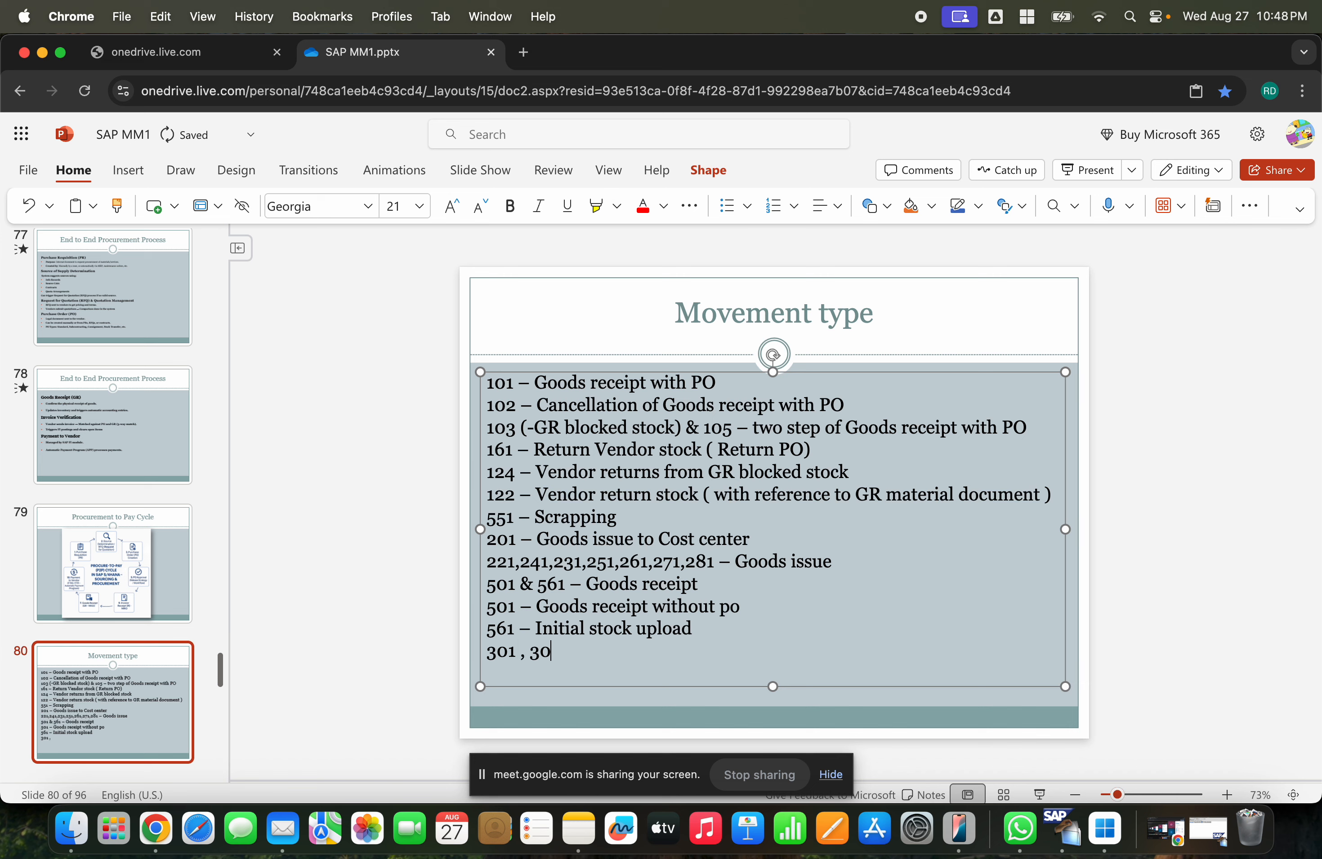
type(",")
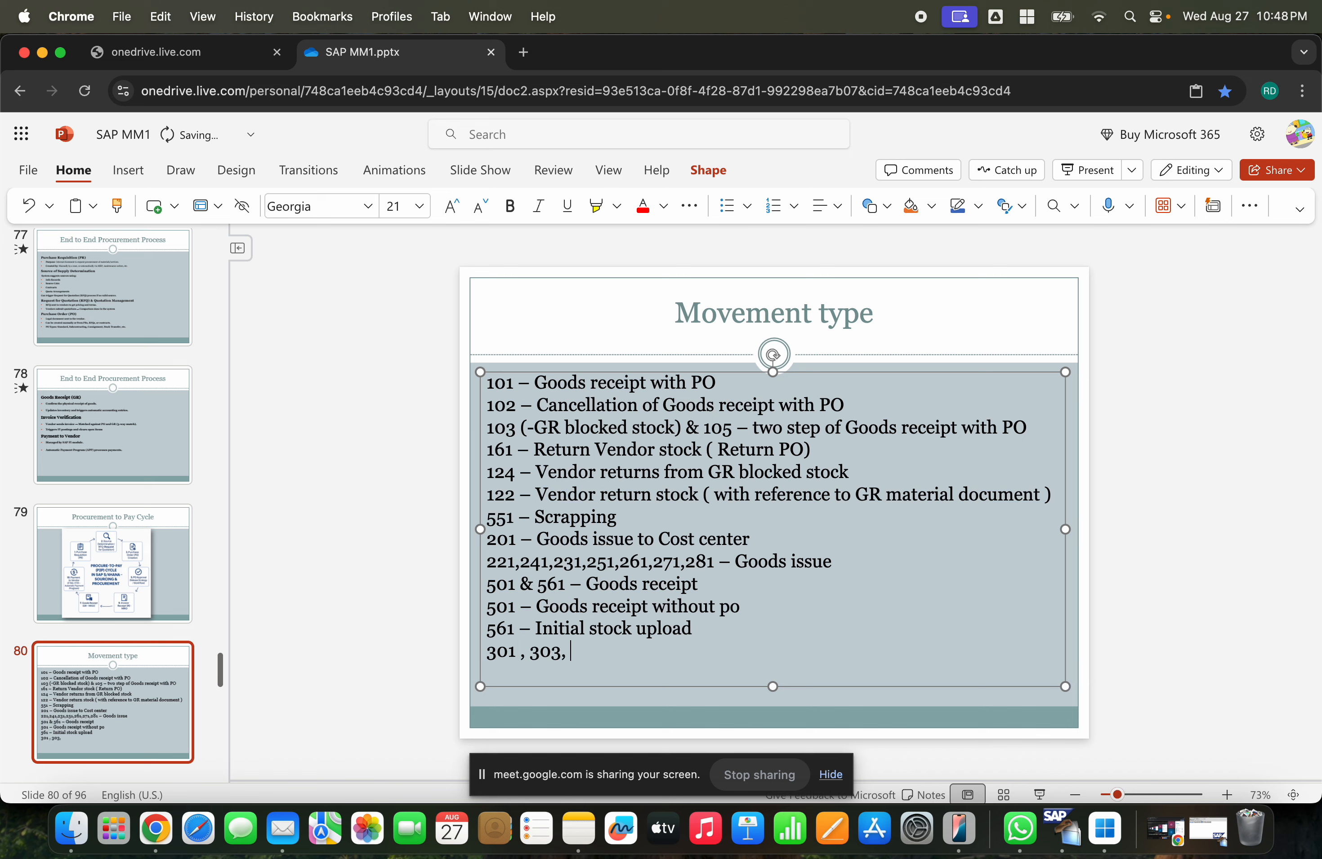